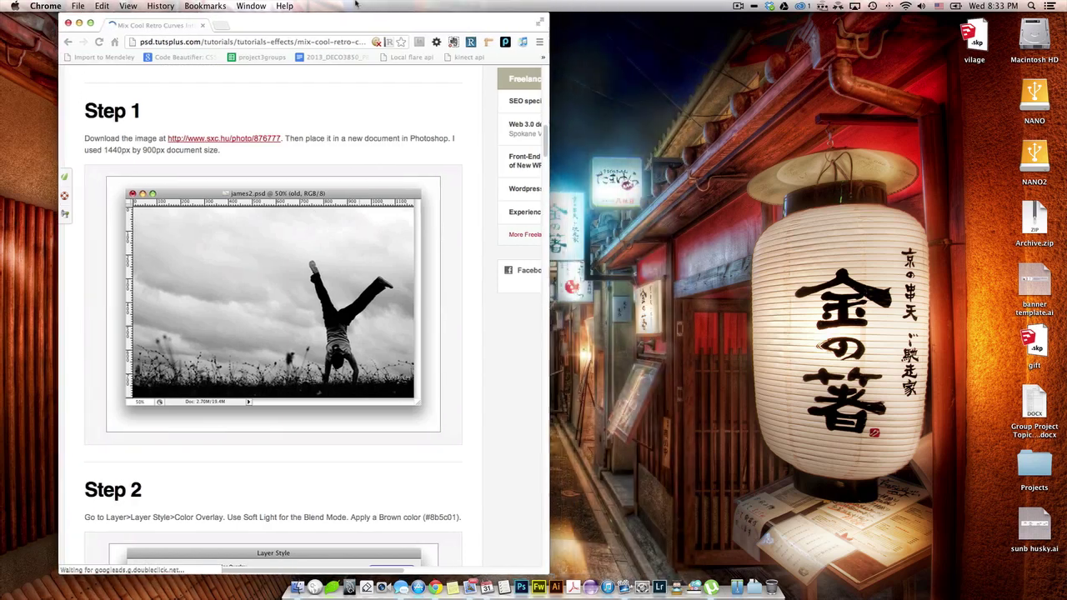
- Show the Downloads folder in Finder and select handstand.jpg inside the RETRO folder
left_click(741, 583)
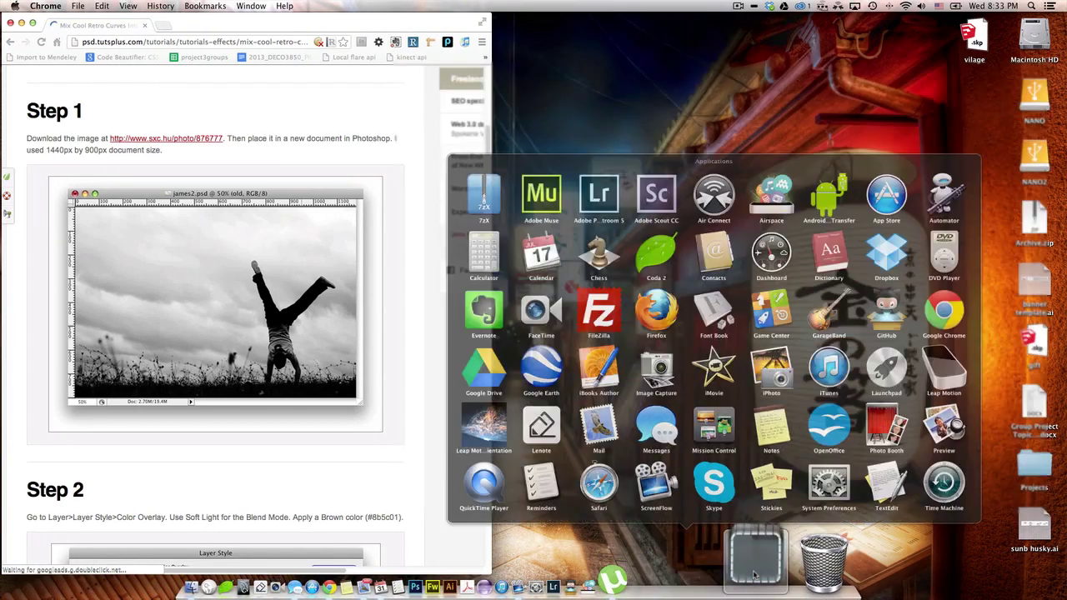
left_click(755, 575)
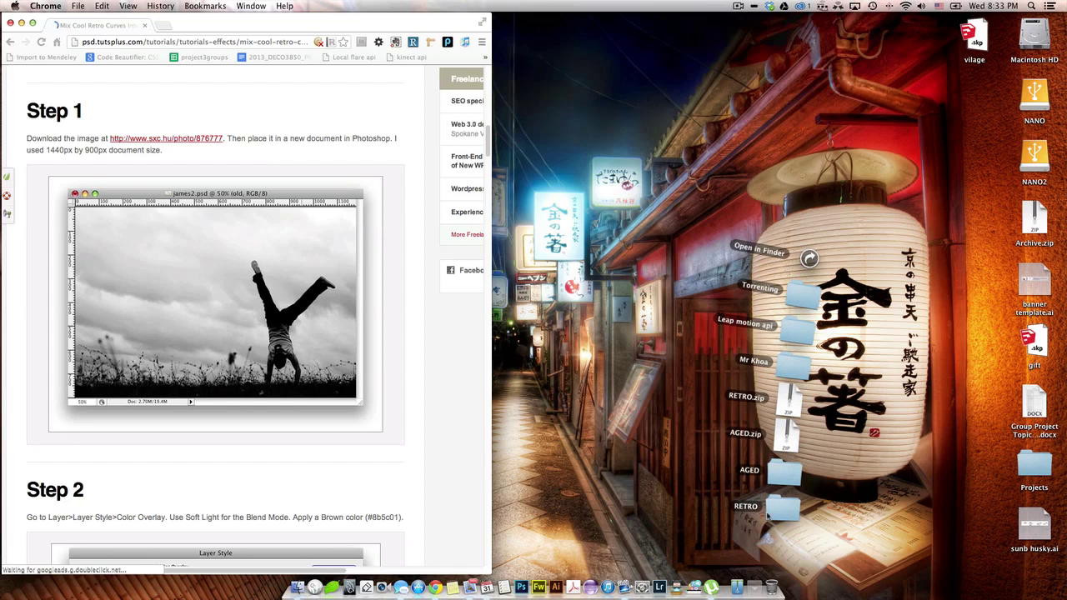
left_click(774, 469)
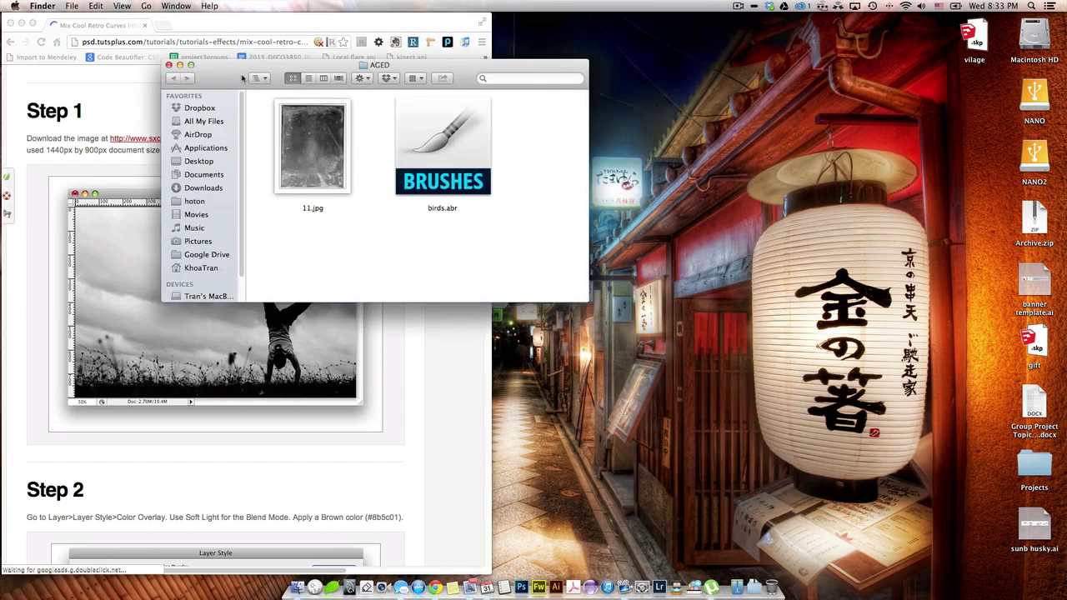
left_click(258, 79)
left_click(273, 104)
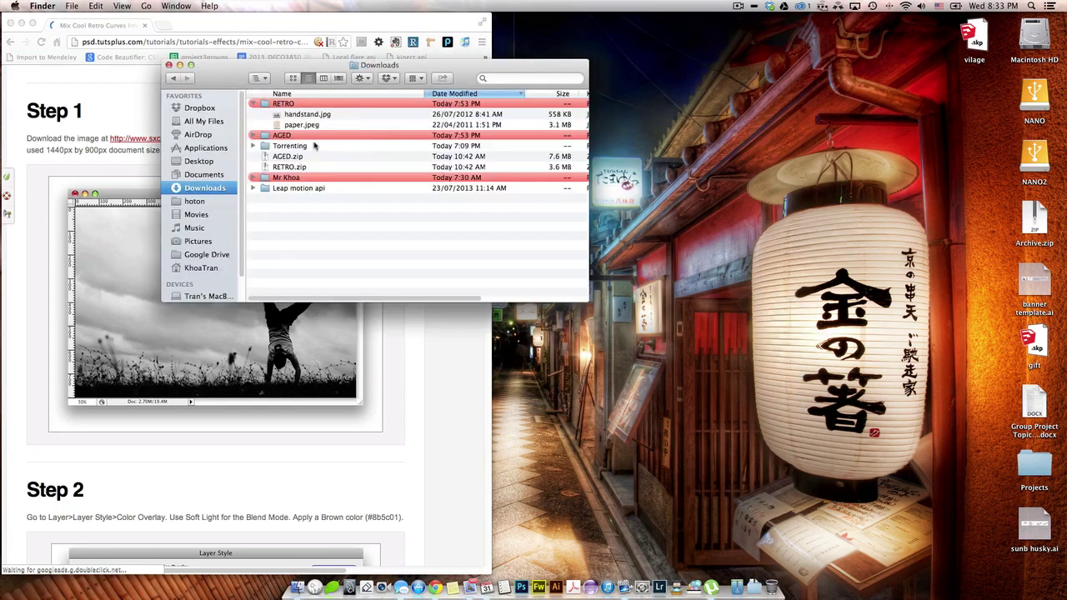
left_click(302, 115)
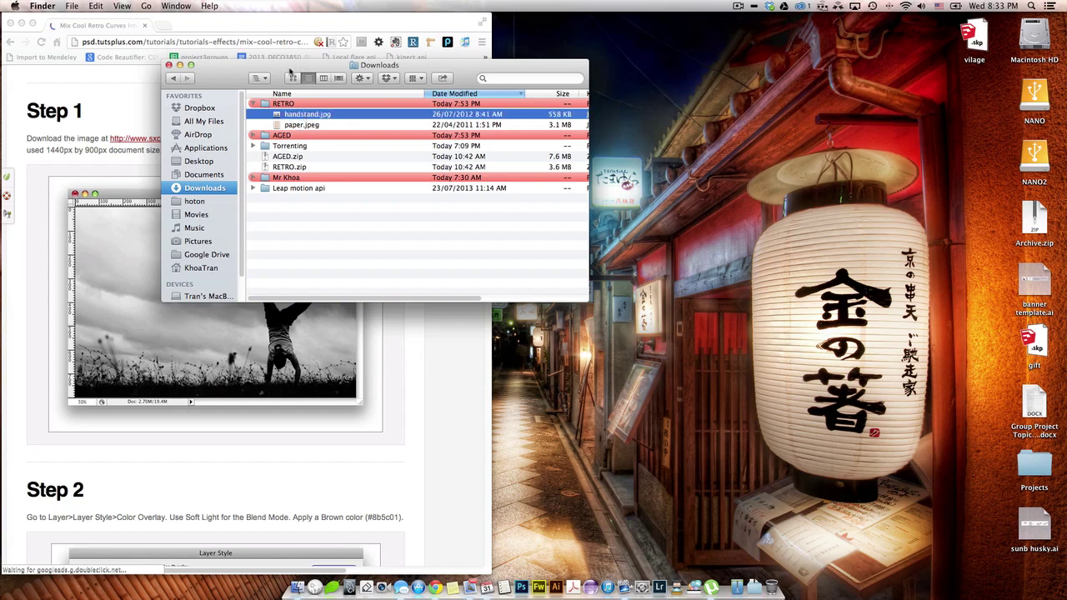
- Preview handstand.jpg and open it in Photoshop
left_click_drag(290, 71, 645, 67)
key("space")
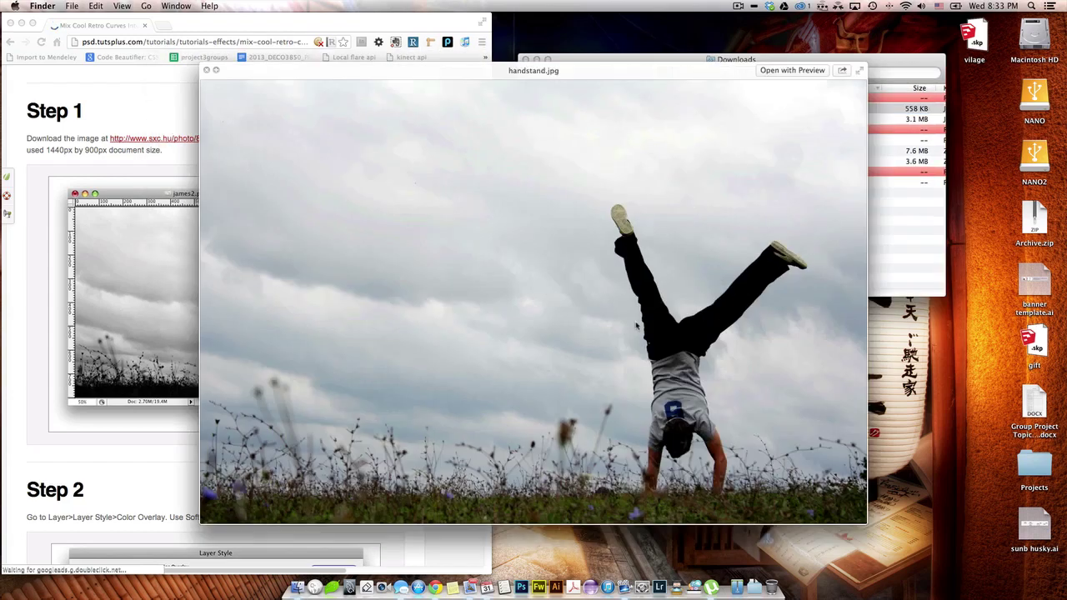
key("space")
left_click_drag(651, 112, 524, 561)
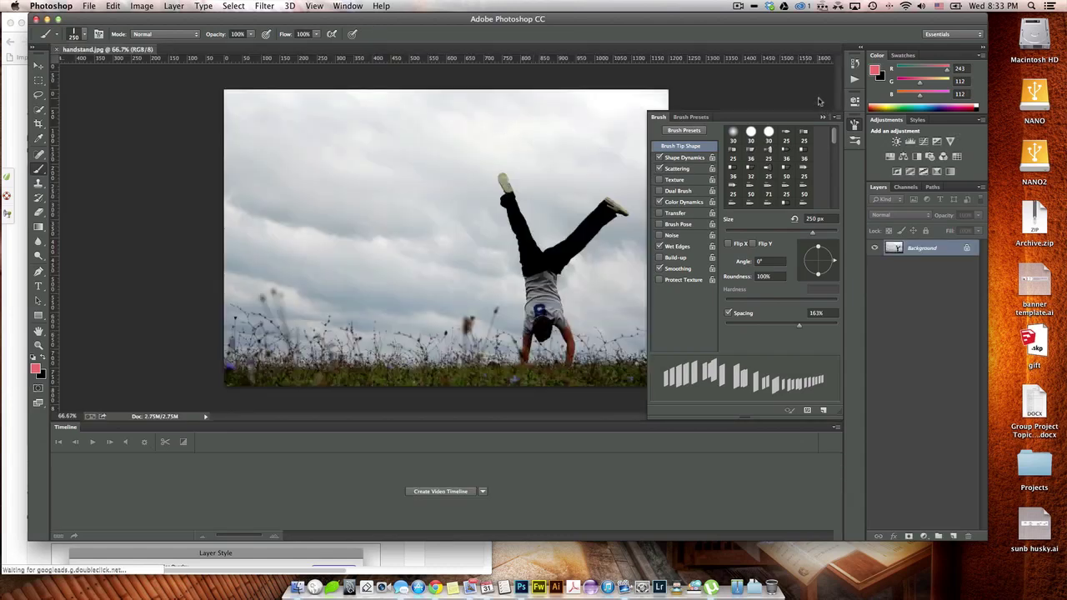
left_click_drag(439, 177, 834, 112)
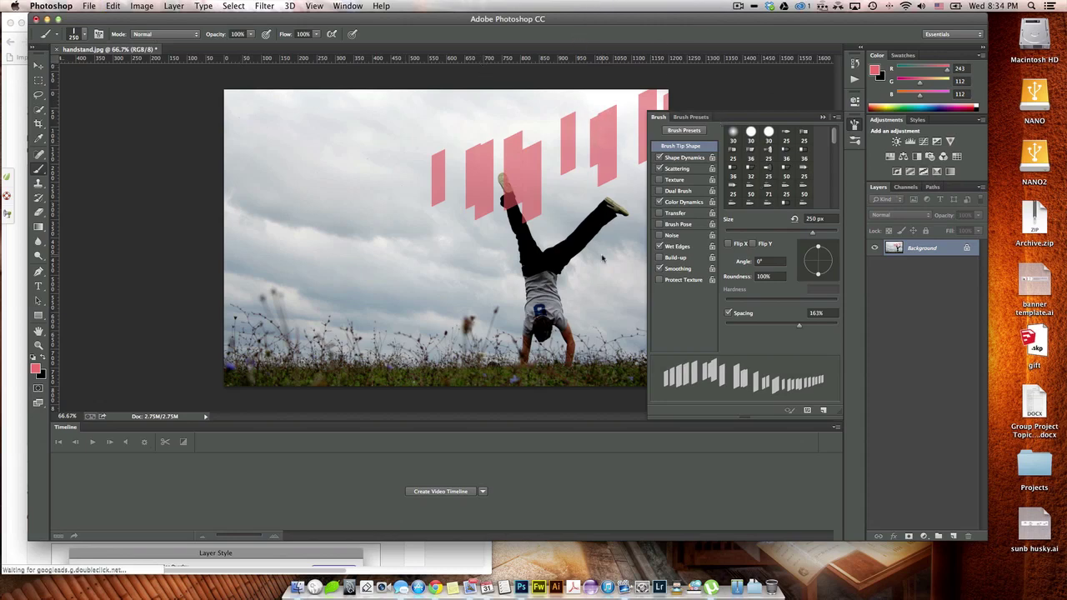
key("super+q")
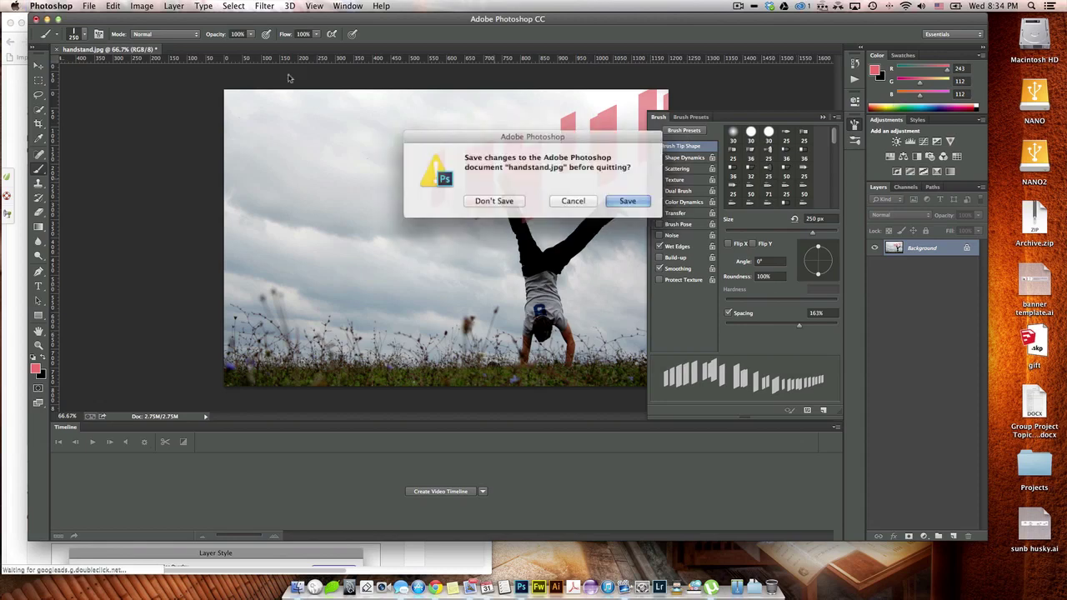
key("Escape")
key("super+q")
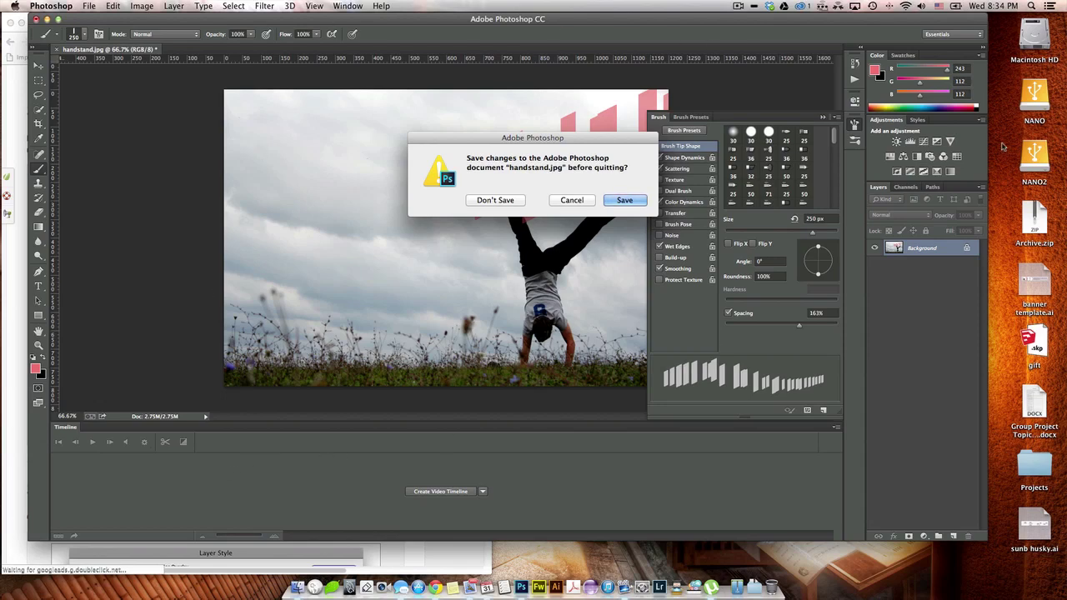
key("Escape")
key("super+q")
key("Escape")
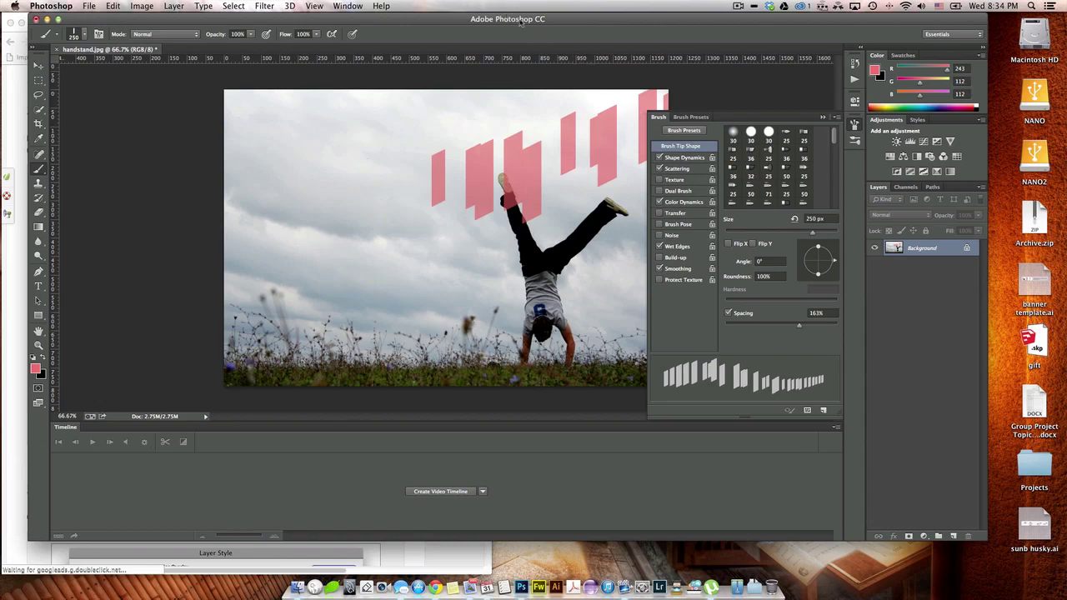
left_click_drag(515, 21, 499, 156)
double_click(498, 156)
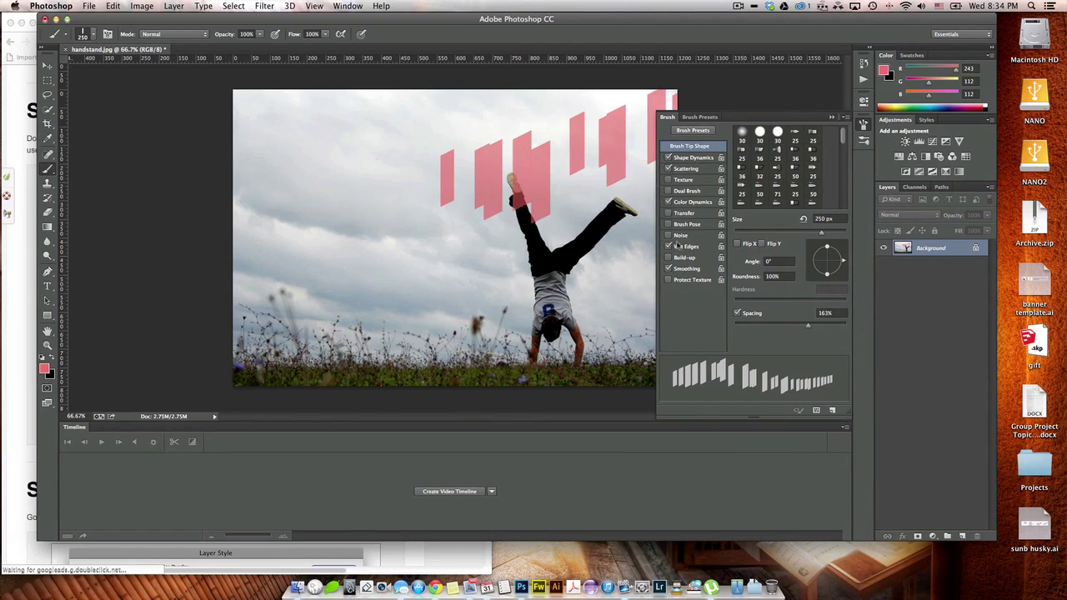
key("super+z")
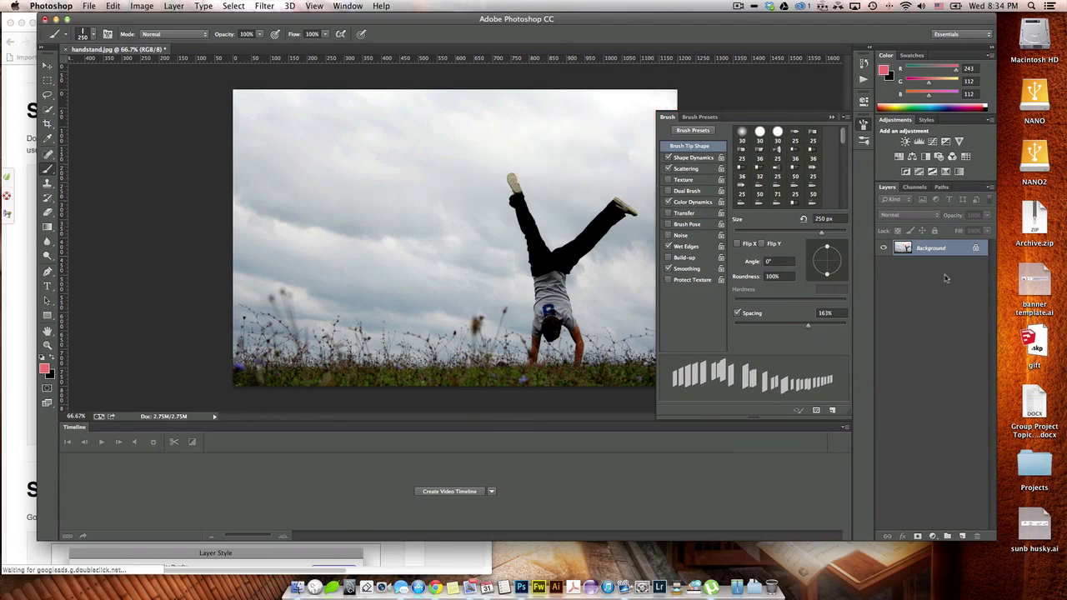
- Collapse the brush settings, try a Black & White adjustment layer above the Background, and undo it
left_click(831, 118)
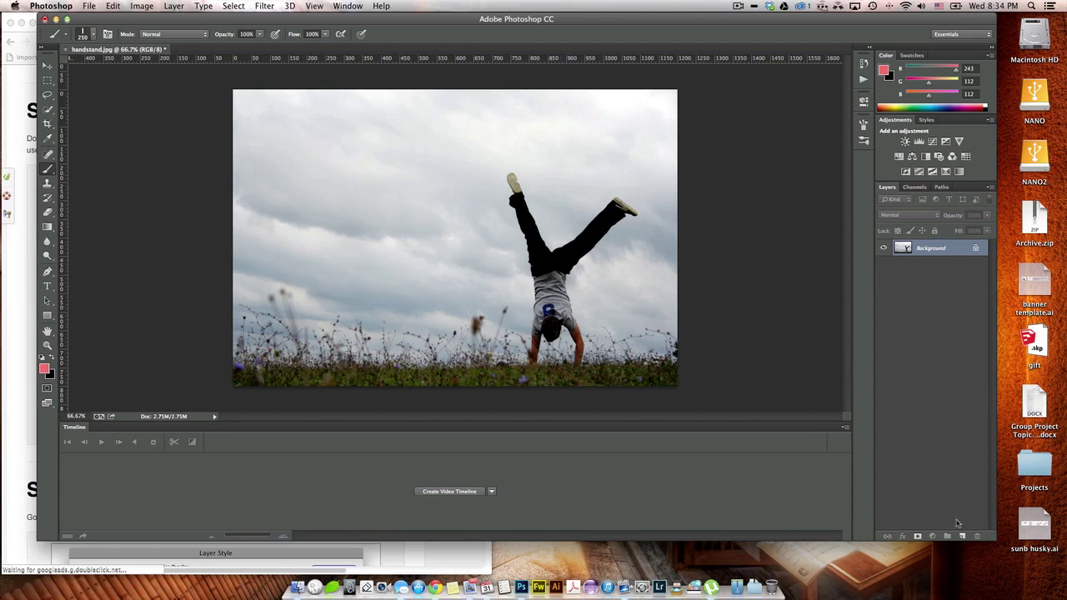
left_click(932, 536)
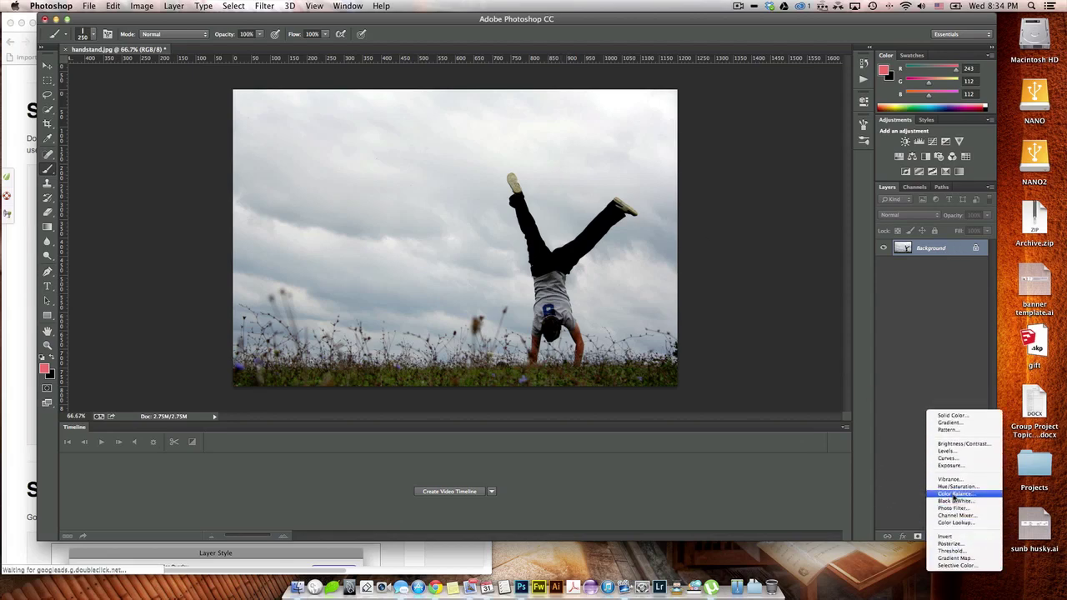
left_click(955, 501)
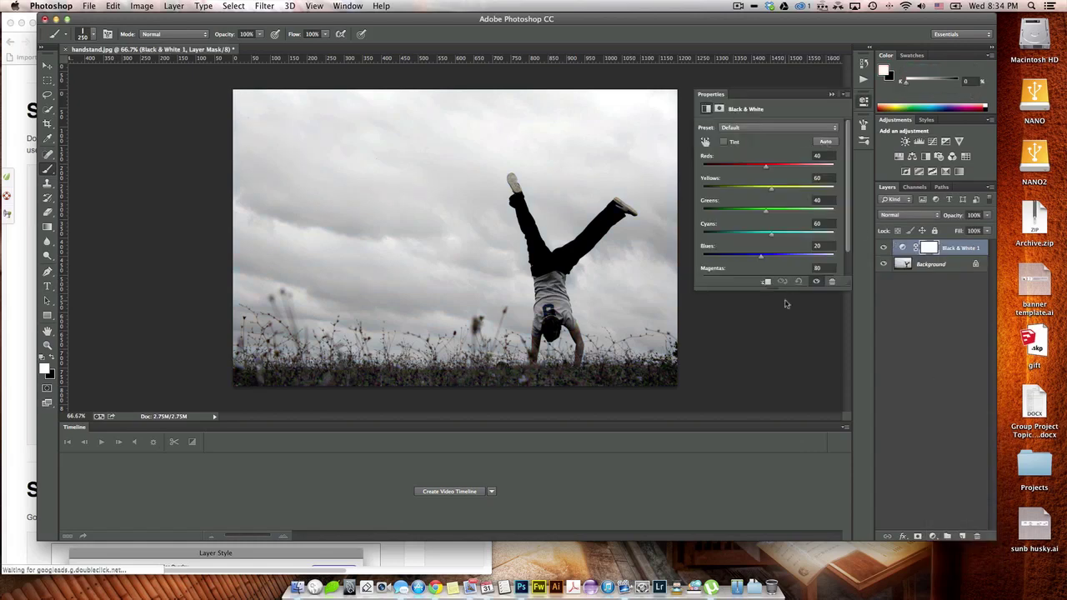
left_click(832, 94)
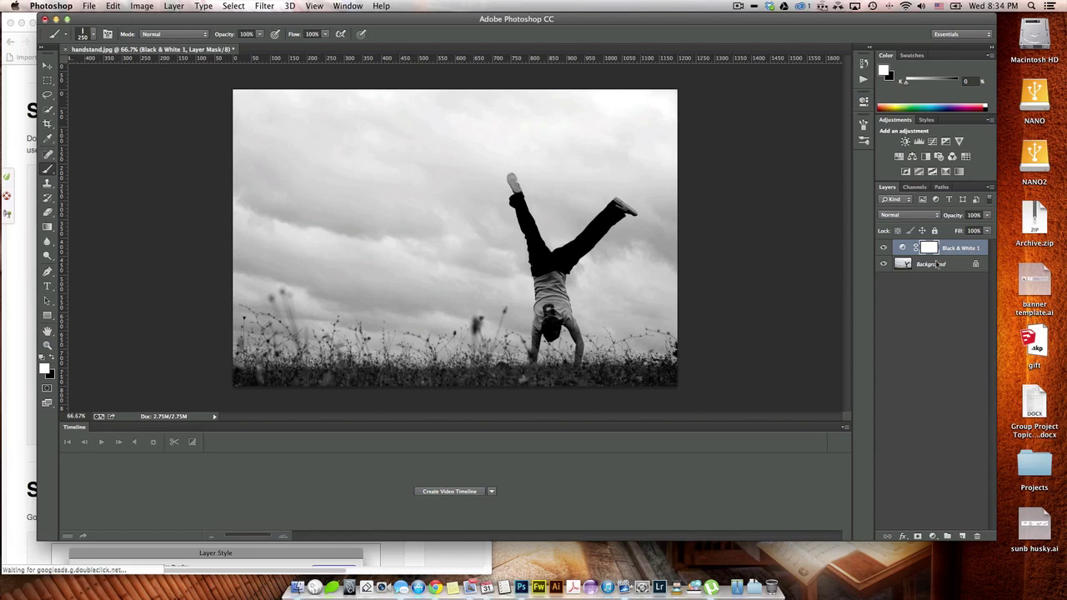
left_click(940, 265)
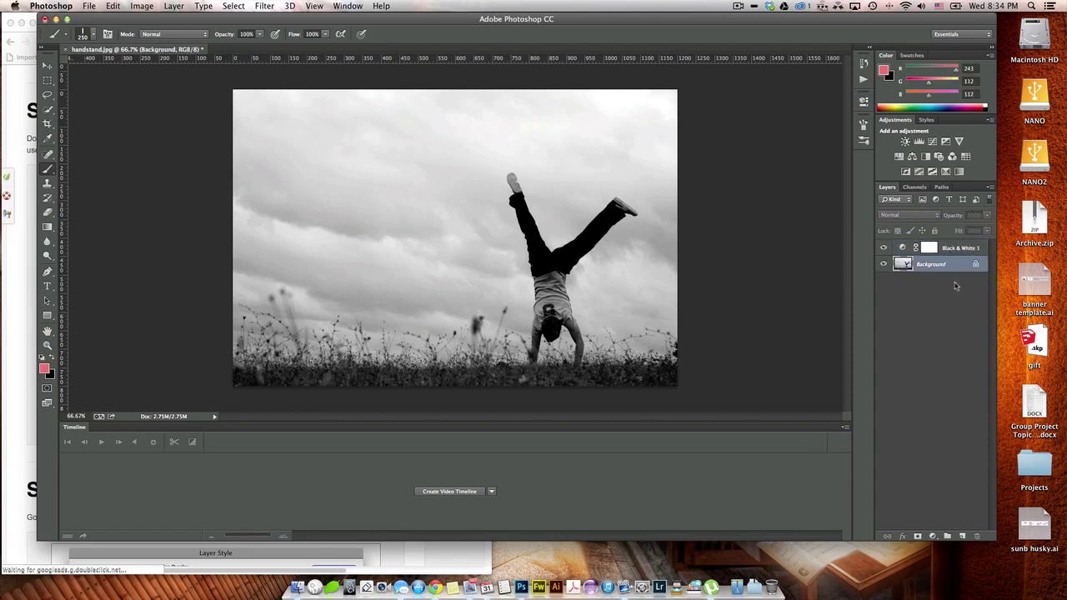
key("super+z")
- Convert the Background into a regular layer named Layer 0 and start a Gradient Map adjustment on it
double_click(955, 250)
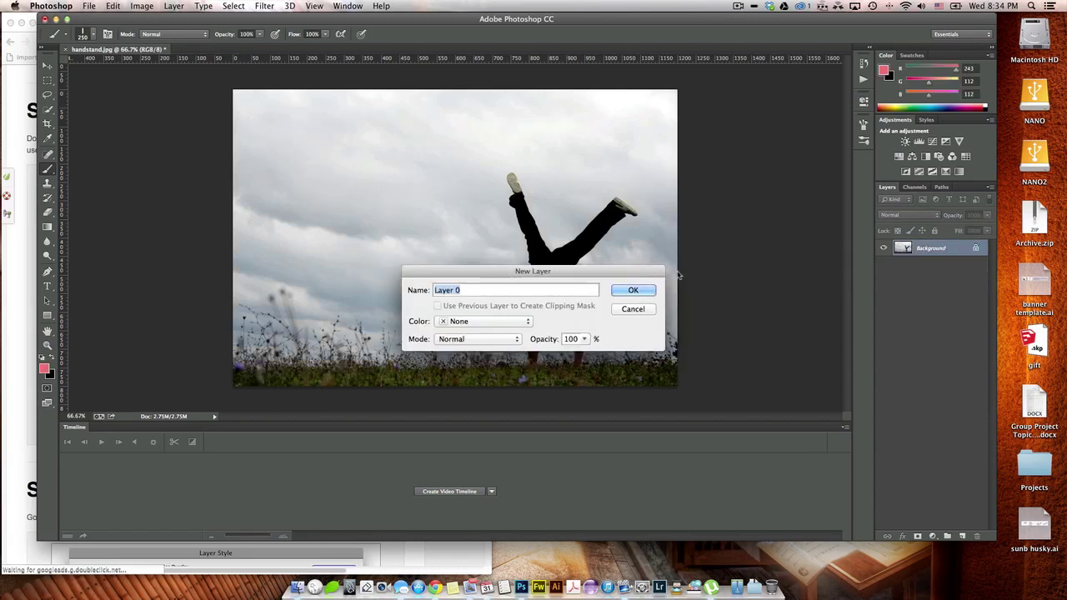
left_click(634, 289)
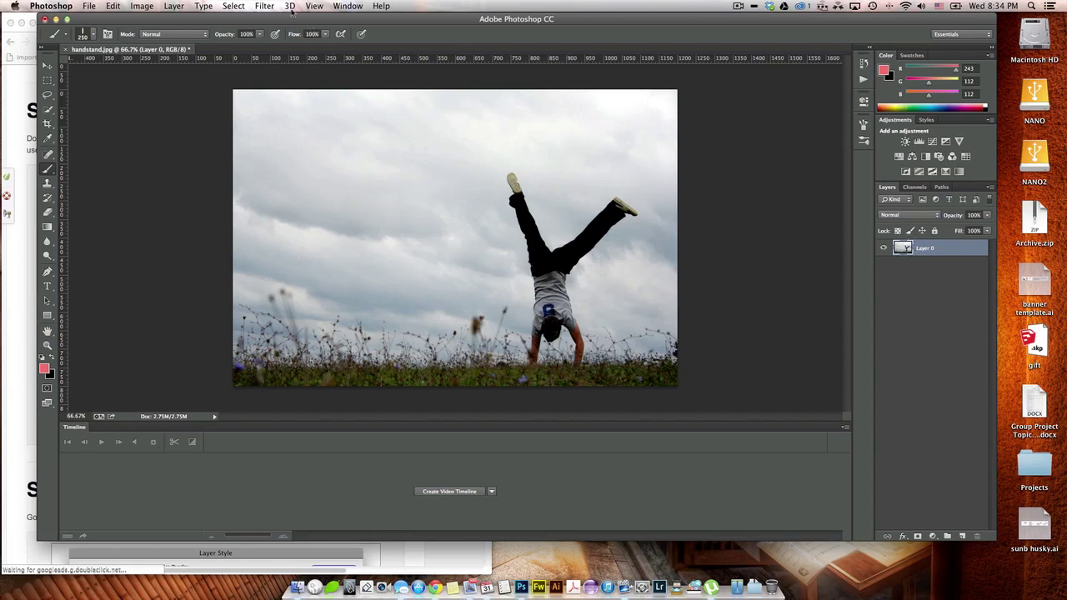
left_click(173, 6)
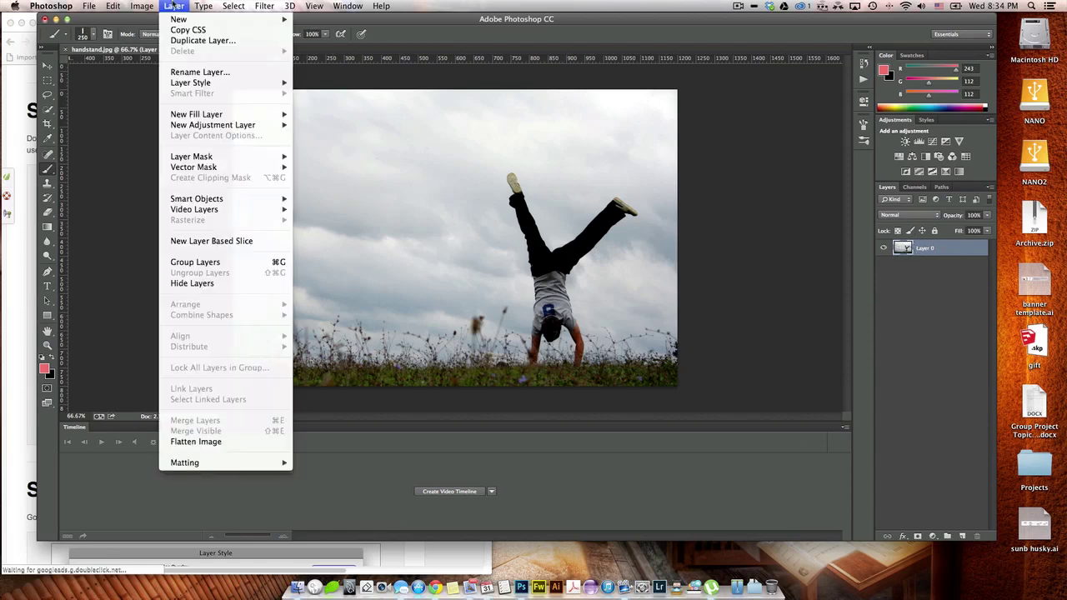
mouse_move(142, 6)
mouse_move(151, 45)
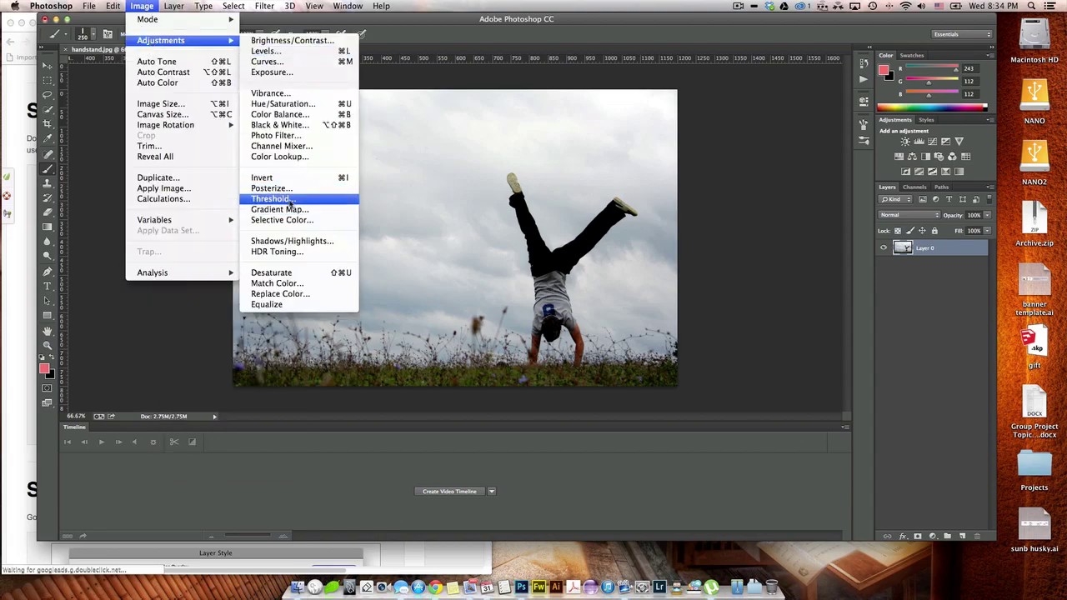
left_click(282, 209)
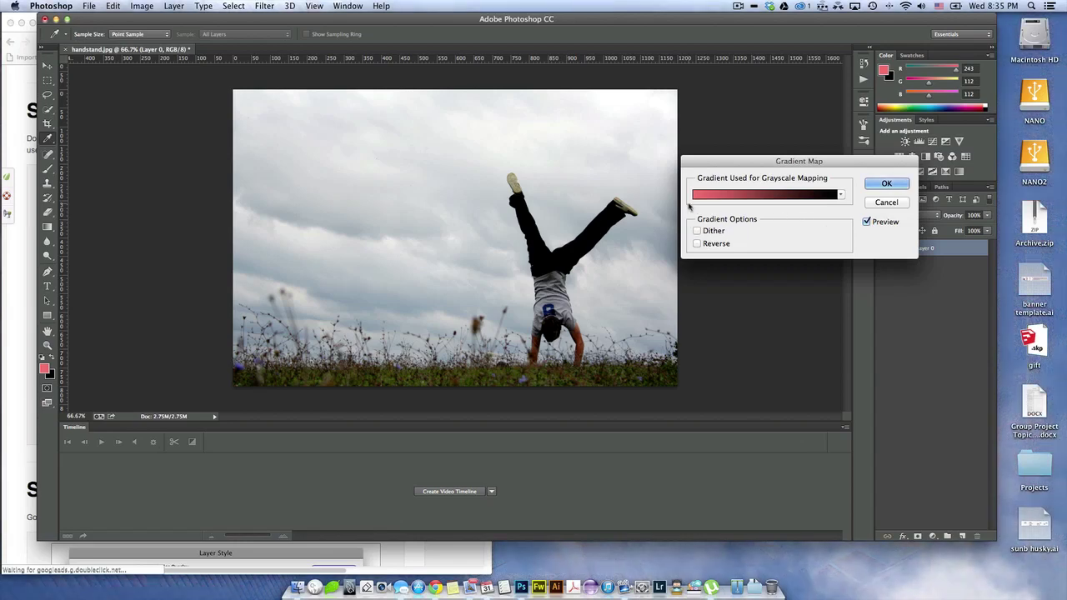
- Change the gradient map's pink stop to white and reverse the gradient
left_click(710, 203)
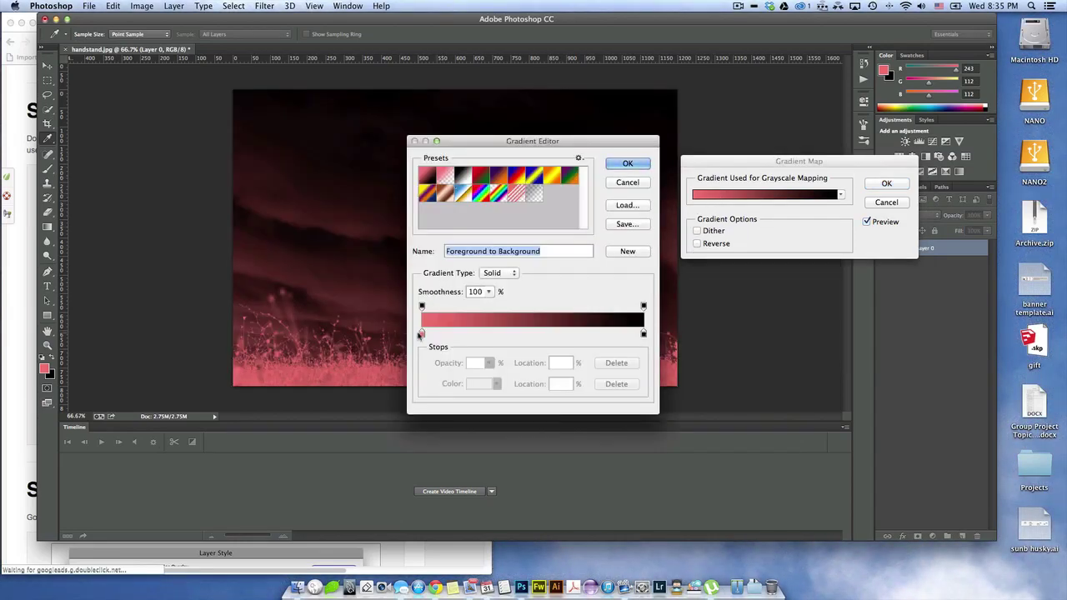
left_click(422, 335)
left_click(481, 384)
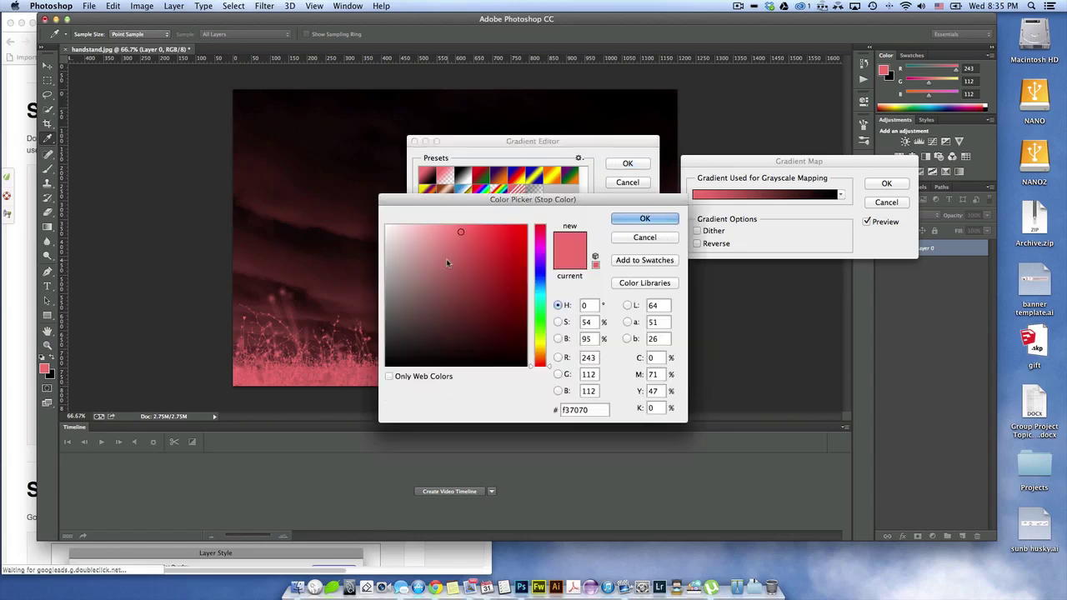
left_click_drag(445, 259, 386, 226)
left_click(646, 220)
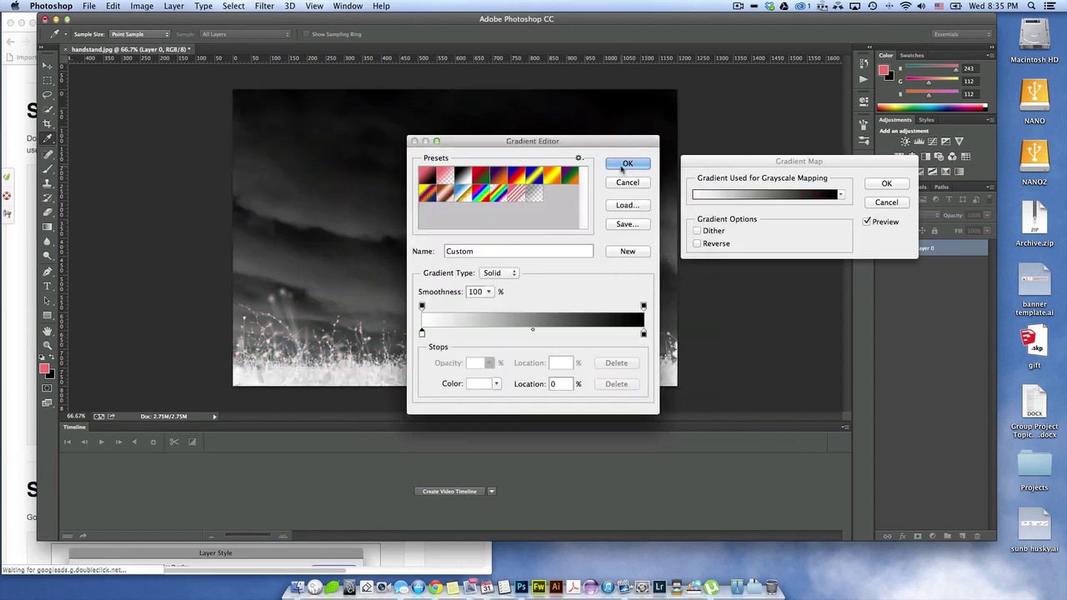
left_click(628, 164)
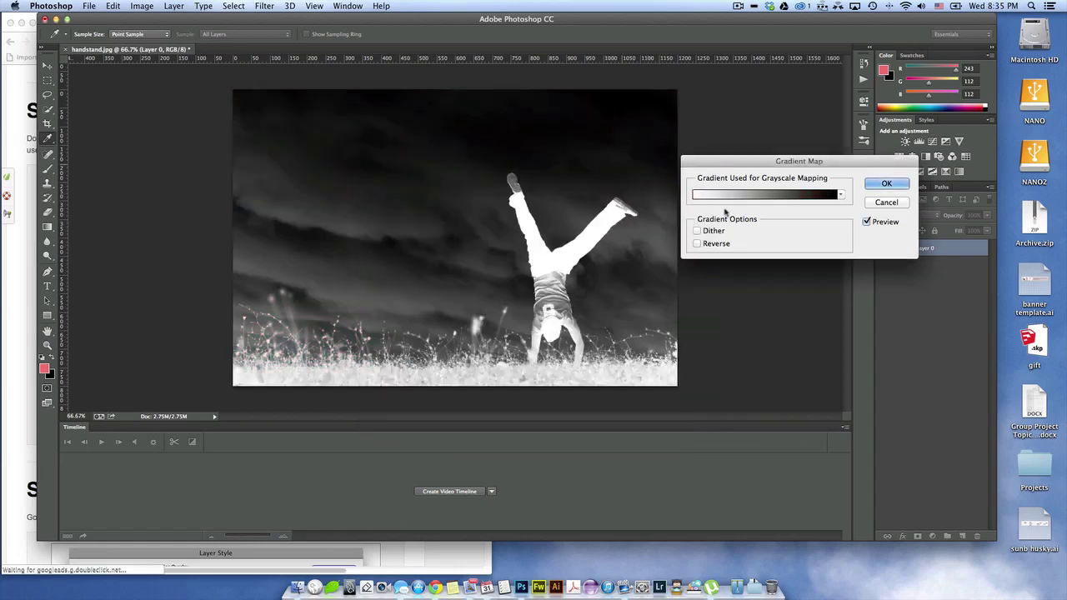
left_click(698, 243)
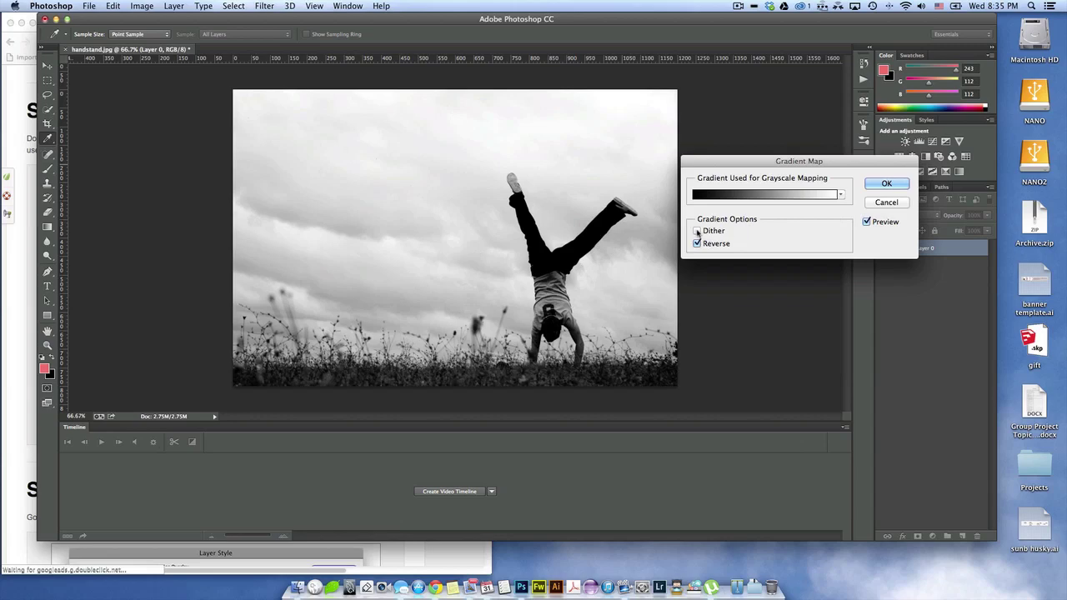
- Move the gradient's black stop to 74% and shift the midpoint towards the white end
left_click(755, 196)
left_click(517, 334)
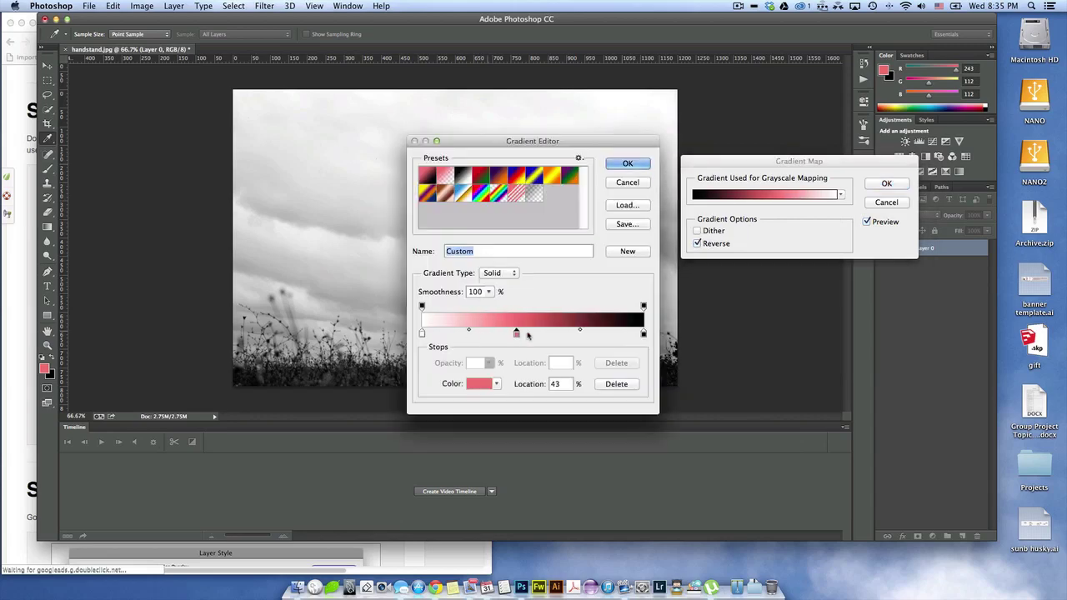
left_click_drag(517, 334, 519, 351)
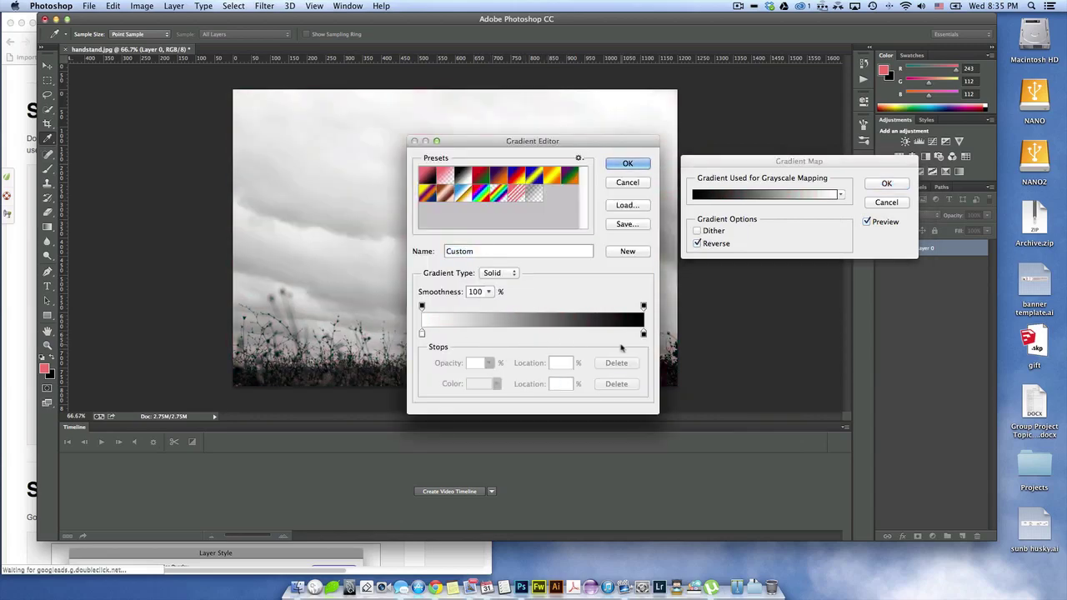
left_click_drag(641, 335, 586, 334)
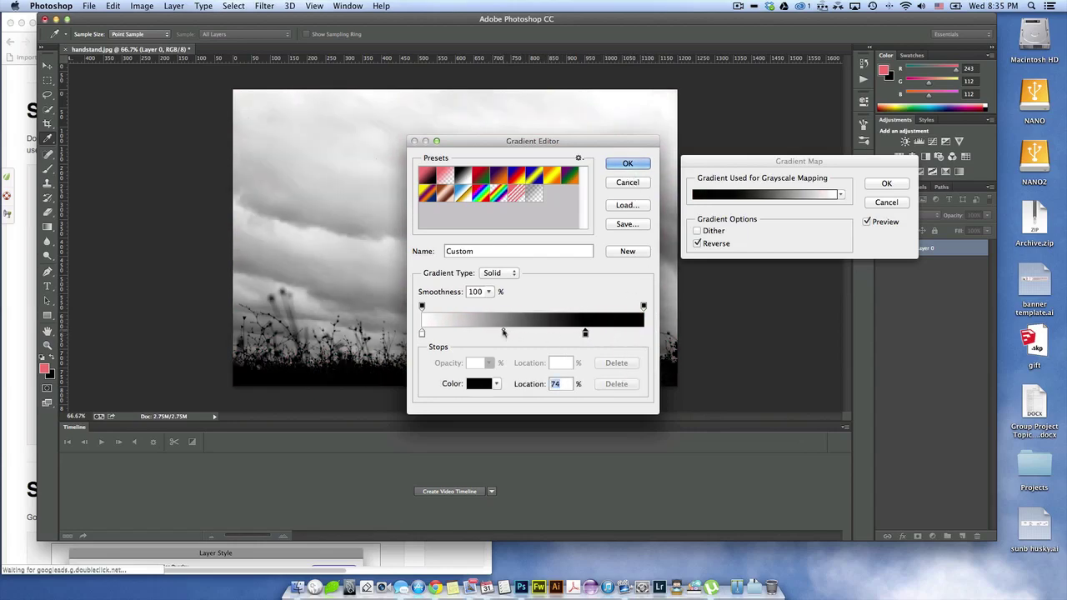
left_click_drag(503, 332, 485, 332)
left_click(627, 164)
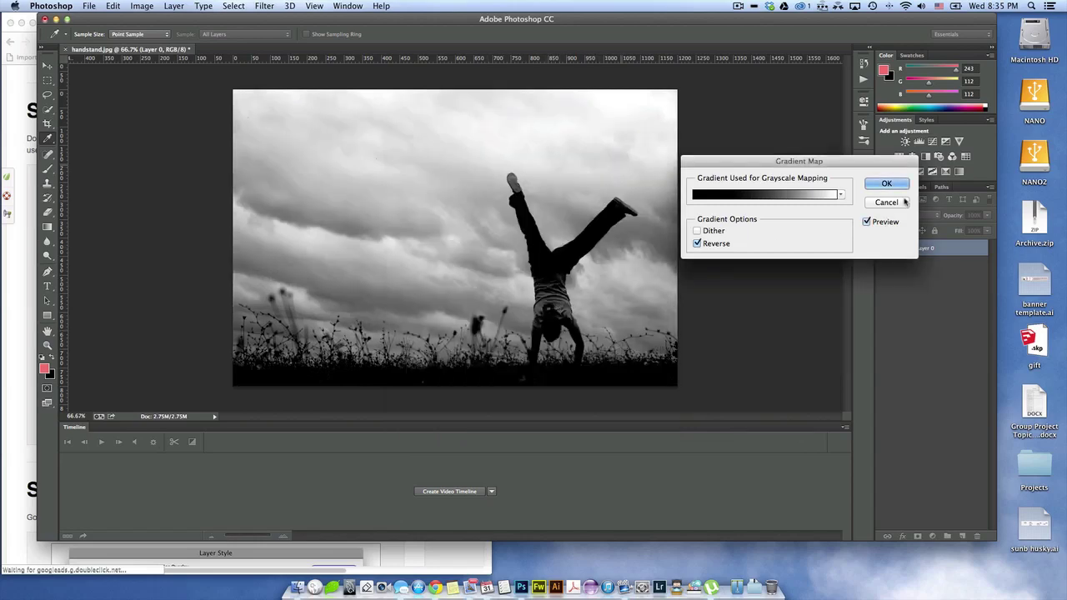
- Reposition the gradient's black stop to 90% and accept the edited gradient
left_click(807, 194)
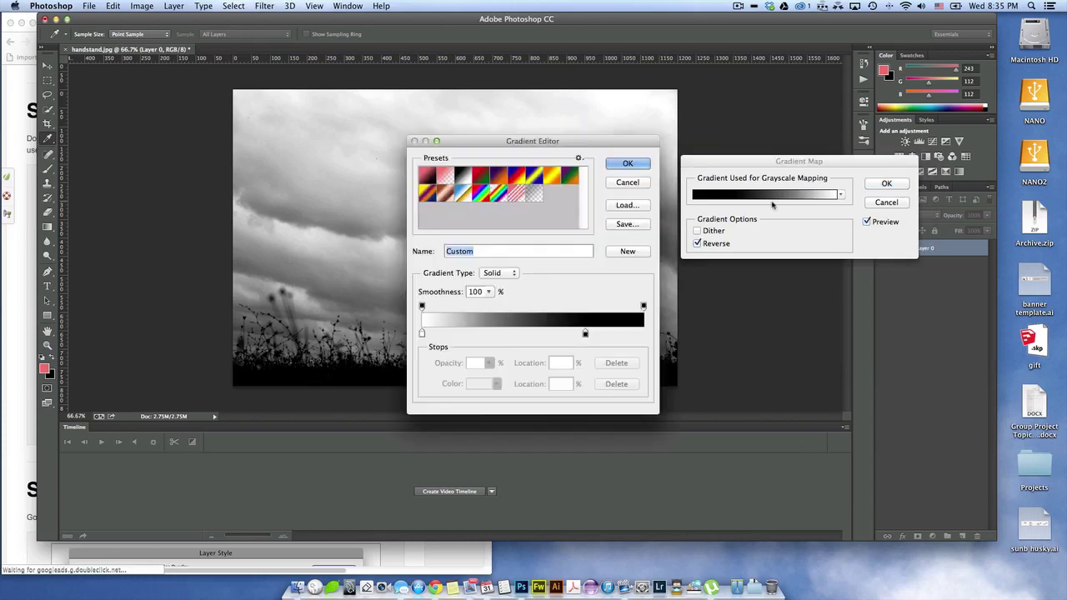
left_click_drag(587, 334, 623, 334)
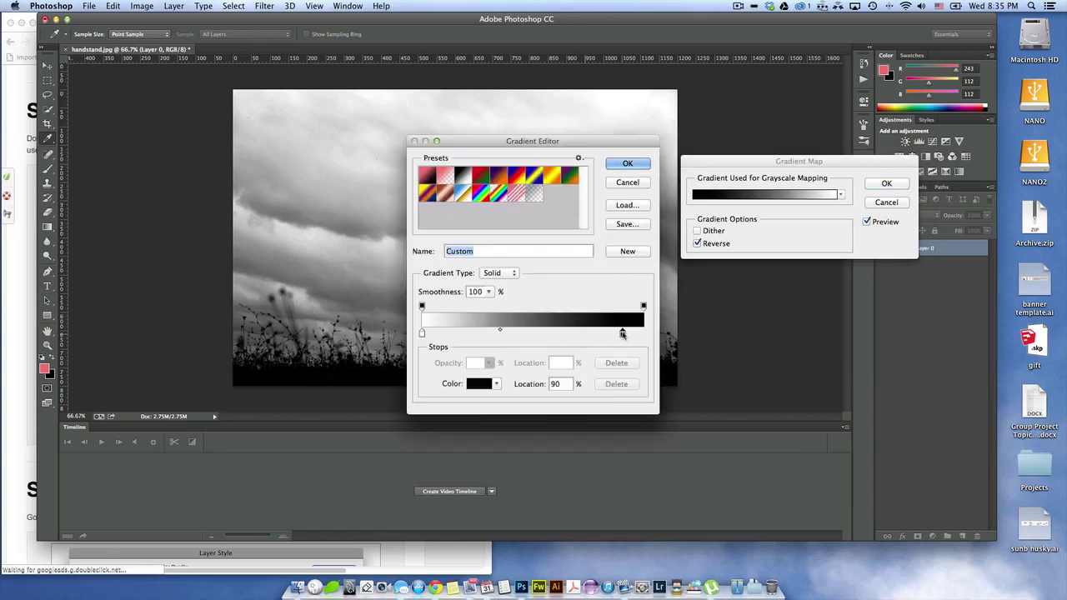
left_click(631, 167)
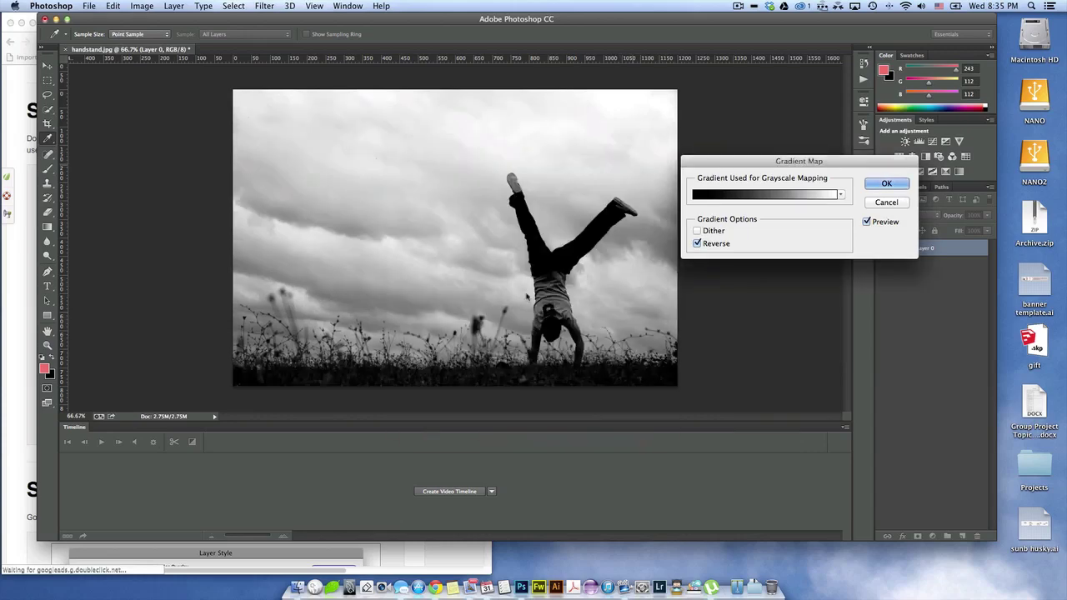
- Apply the gradient map and give Layer 0 a Color Overlay in brown 9f5301
left_click(887, 184)
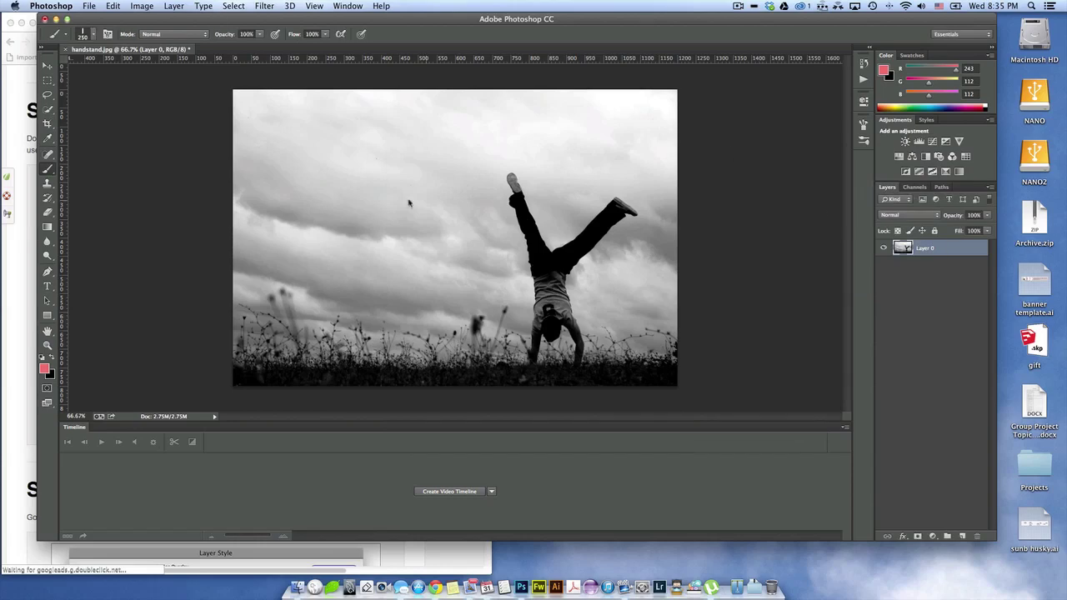
double_click(947, 256)
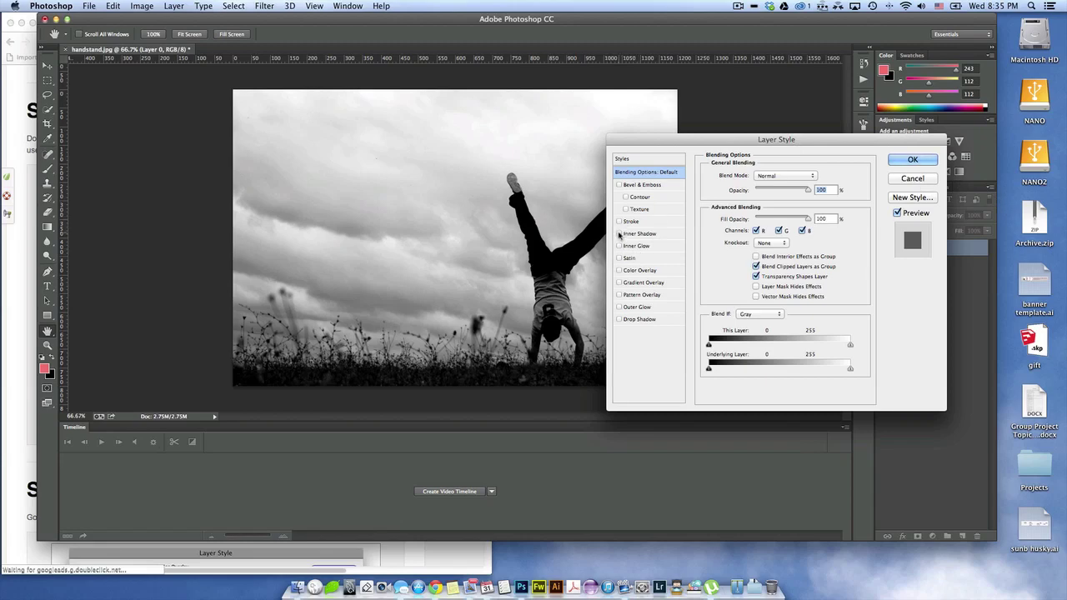
left_click(618, 270)
left_click(642, 270)
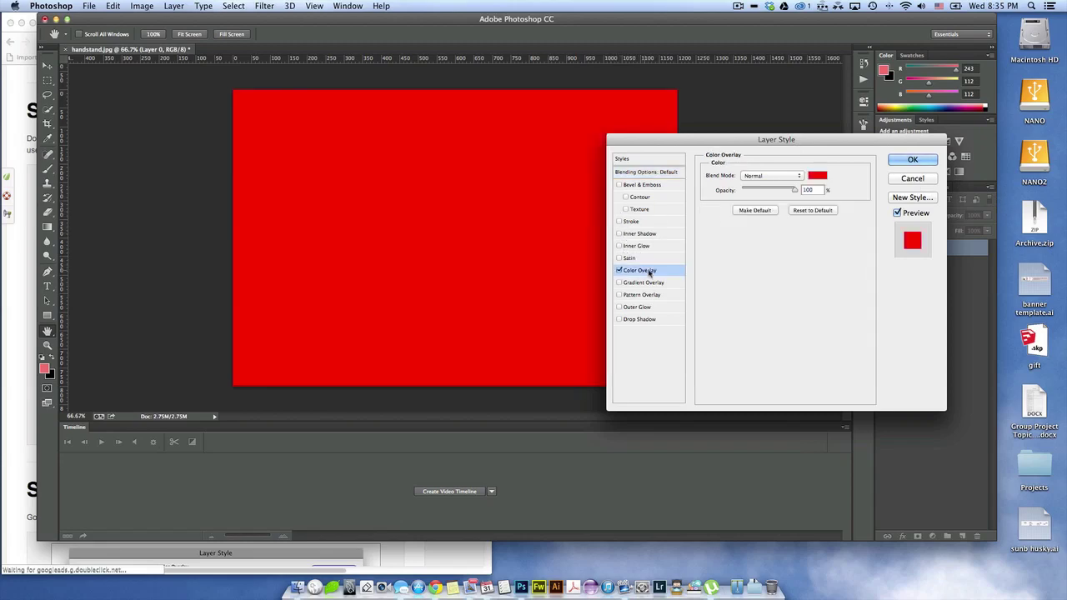
left_click(810, 176)
left_click_drag(540, 315, 540, 358)
left_click(525, 278)
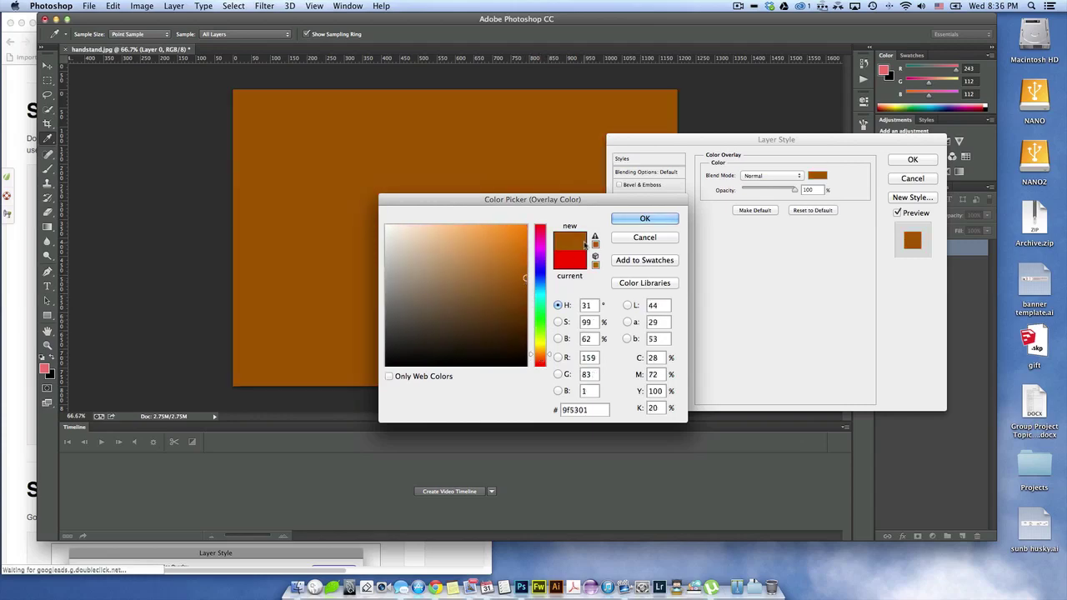
left_click(644, 217)
- Try the Exclusion blend mode for the colour overlay, settle on Soft Light and apply the layer style
left_click(763, 177)
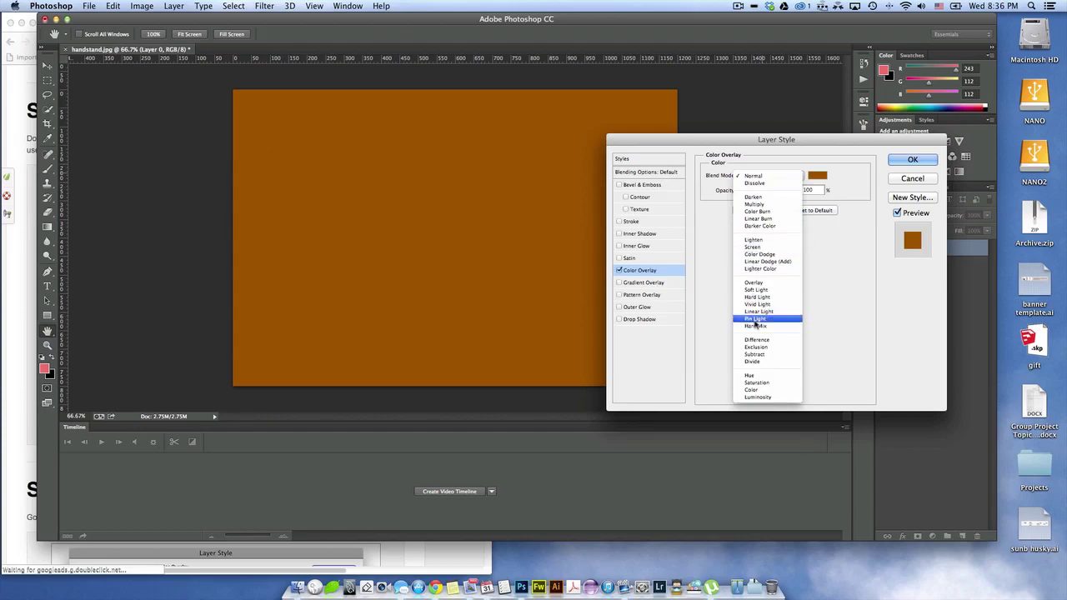
left_click(756, 289)
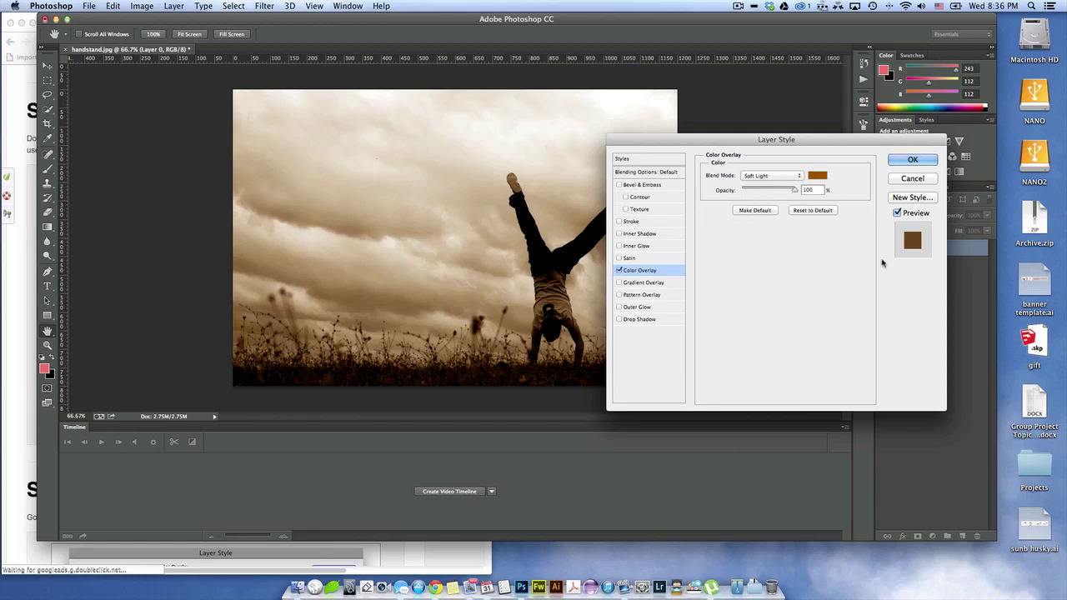
left_click(771, 176)
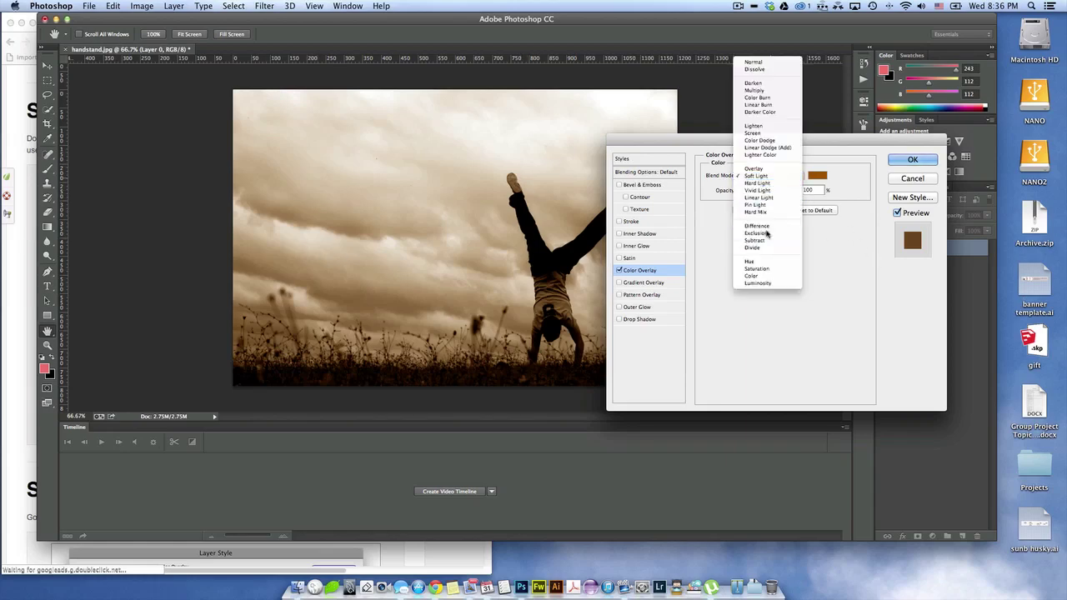
left_click(766, 232)
left_click(783, 177)
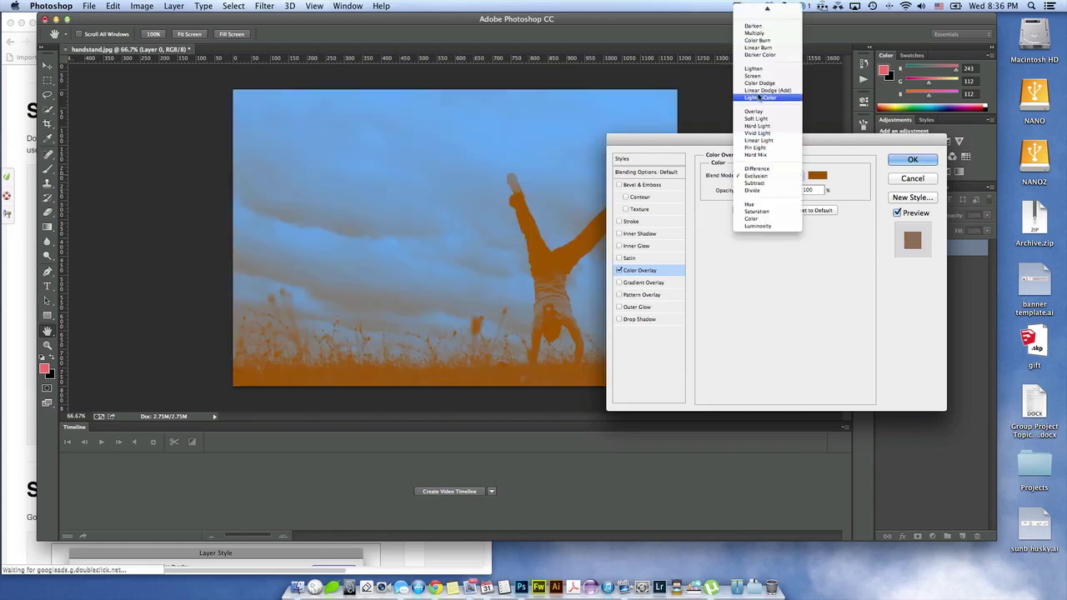
left_click(756, 118)
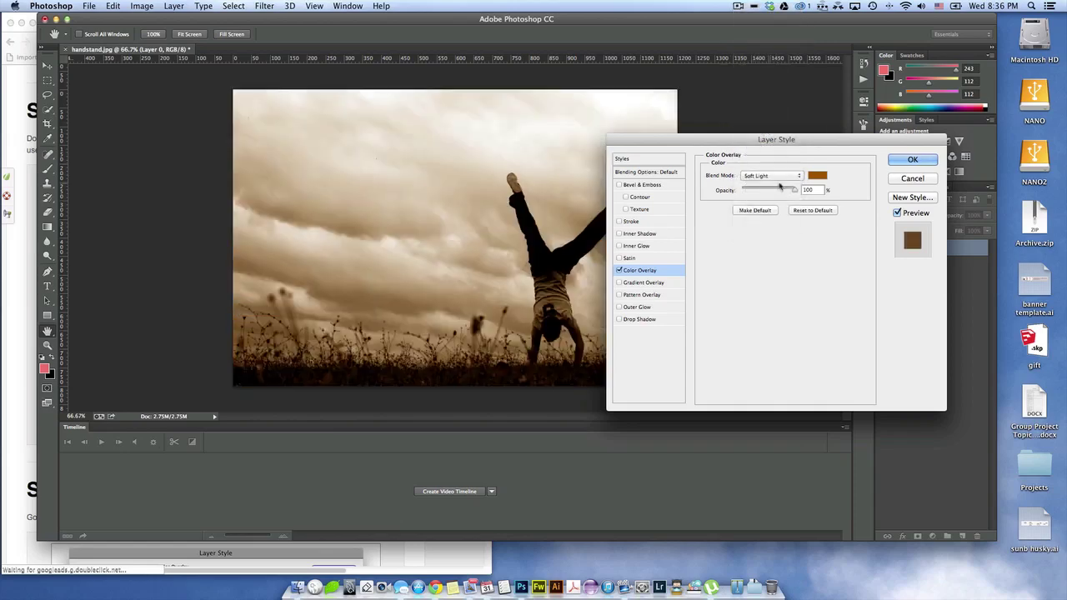
left_click(907, 160)
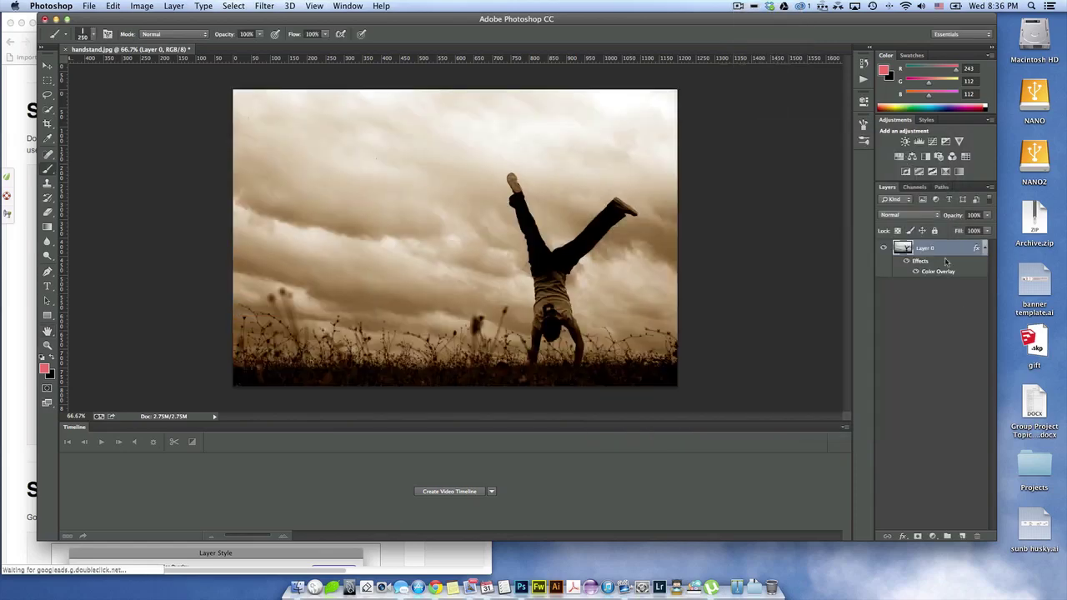
- Add a new empty layer above Layer 0 and collapse the Timeline to enlarge the workspace
left_click(941, 506)
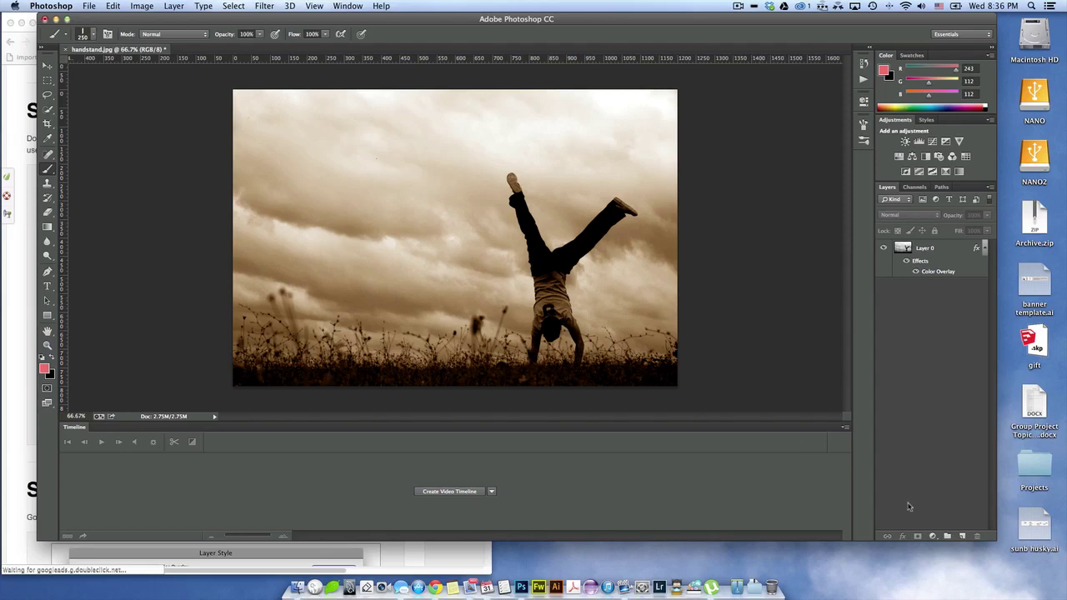
left_click(961, 535)
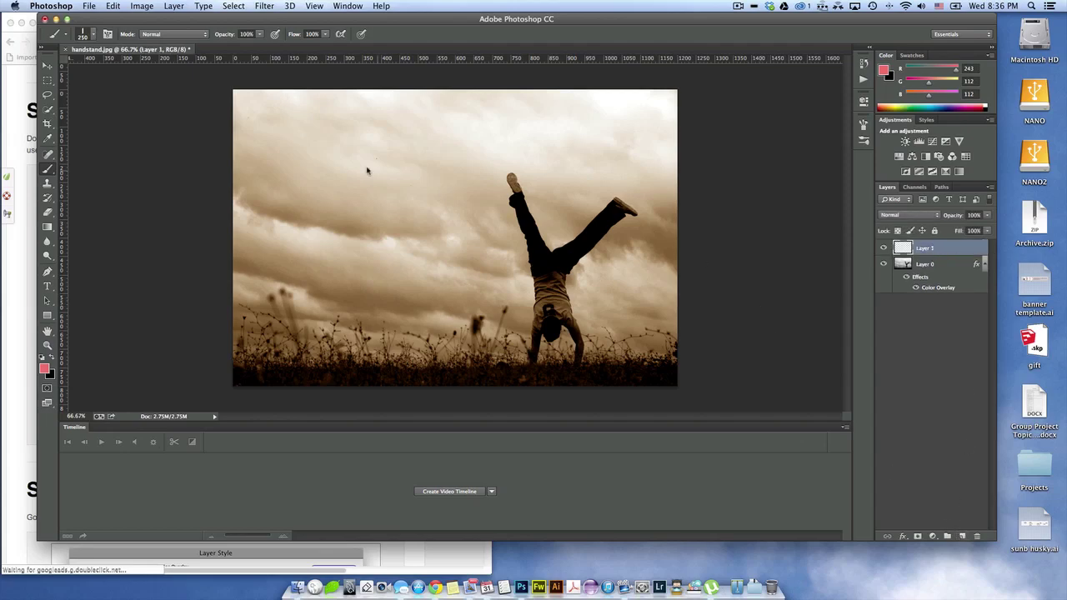
double_click(73, 428)
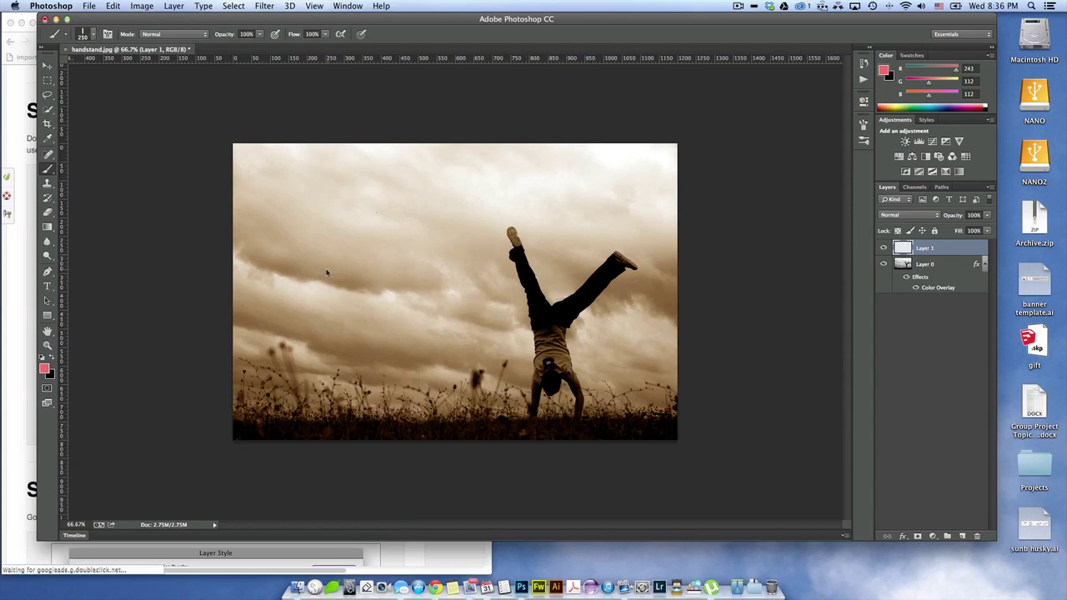
- Create a new white RGB document measuring 400 by 400 pixels
key("super+n")
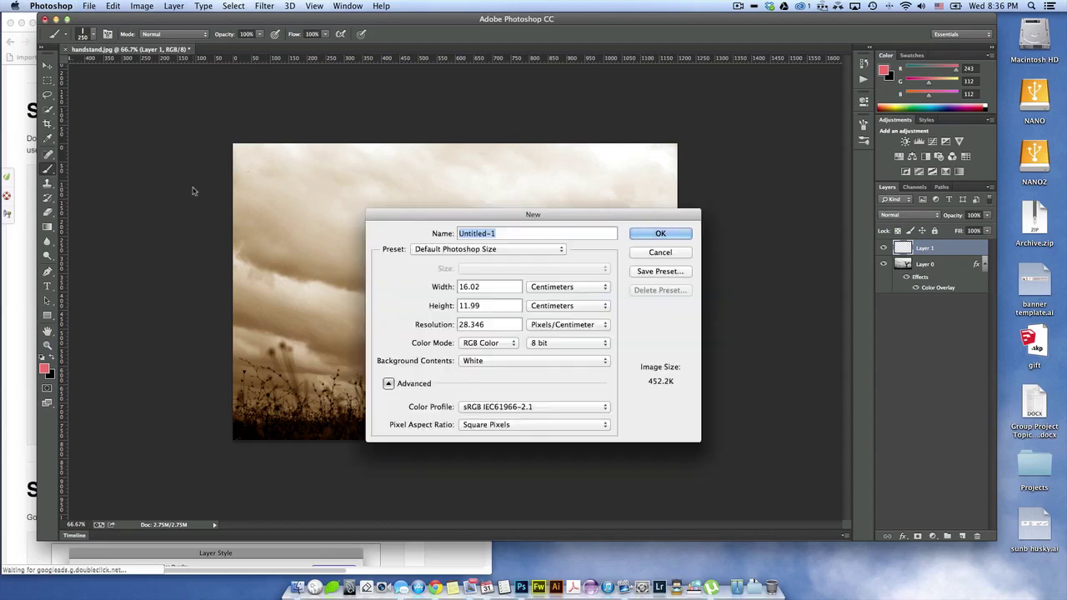
left_click(552, 287)
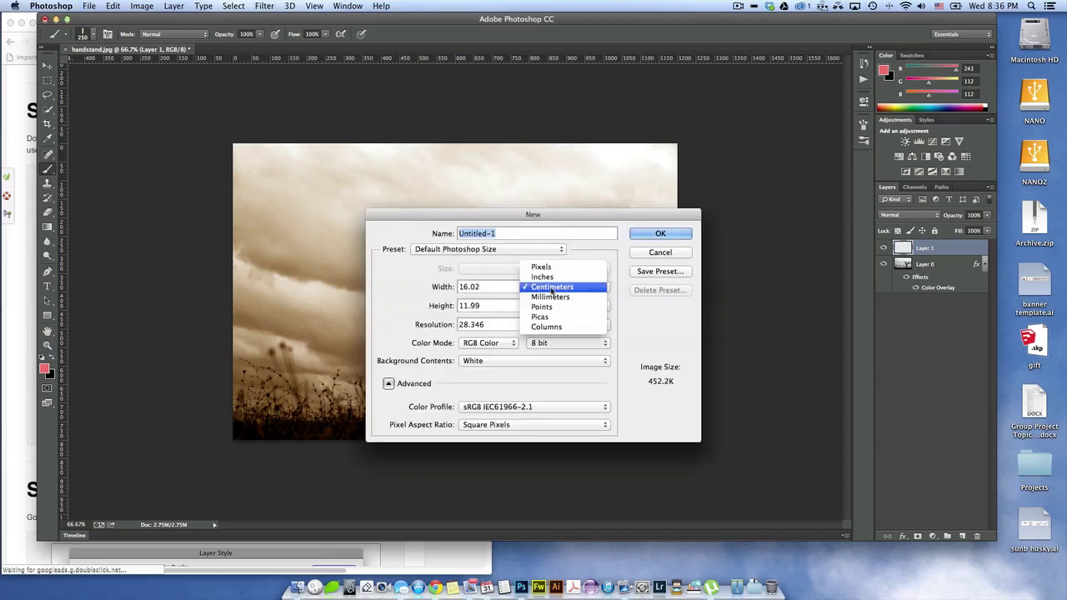
left_click(547, 267)
left_click(550, 306)
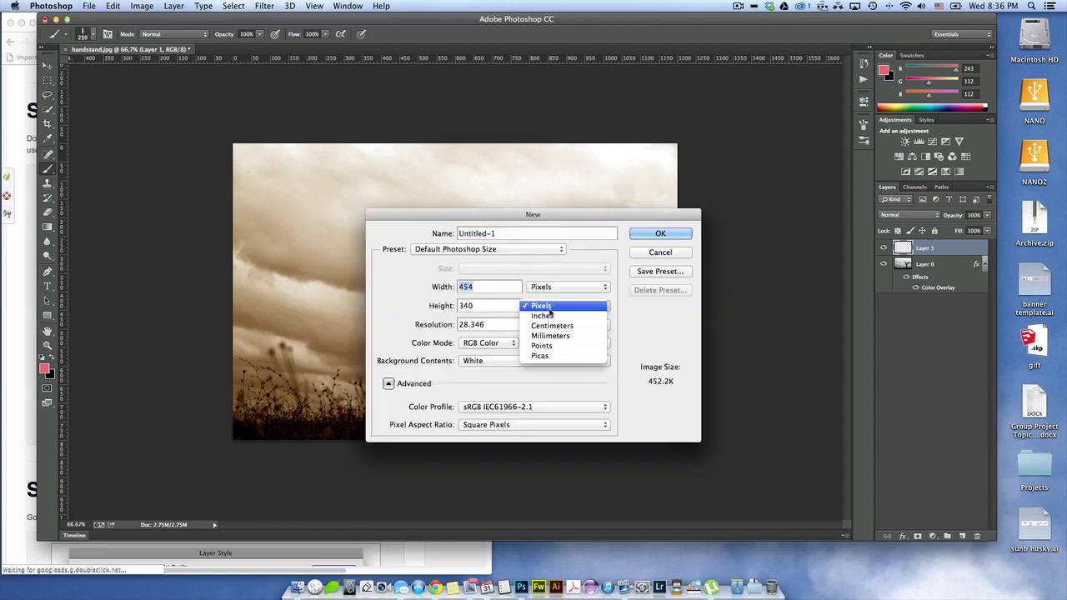
left_click(547, 306)
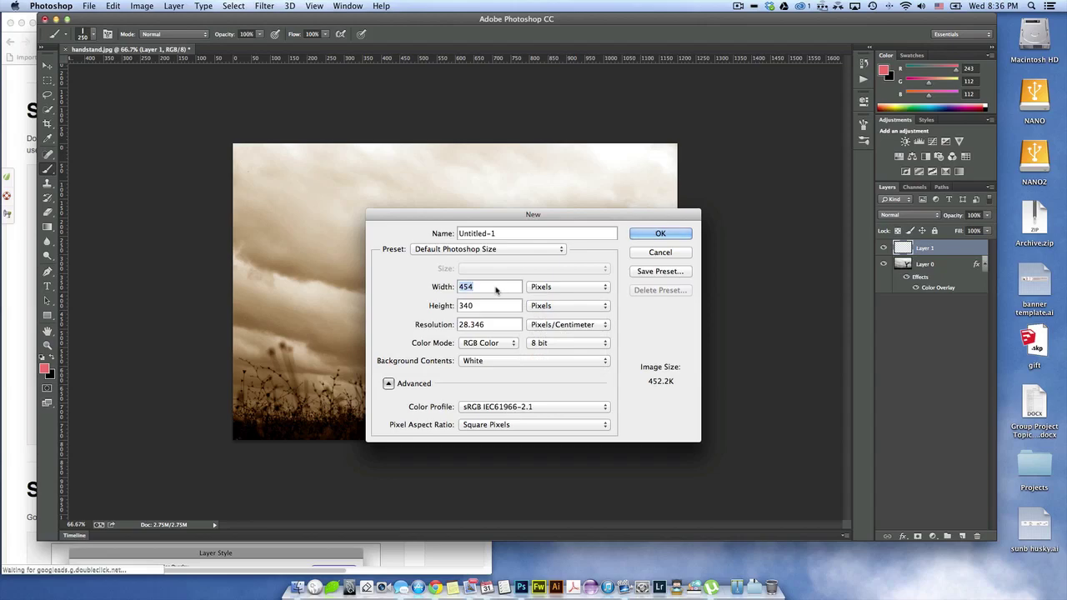
type("400")
key("Tab")
key("Return")
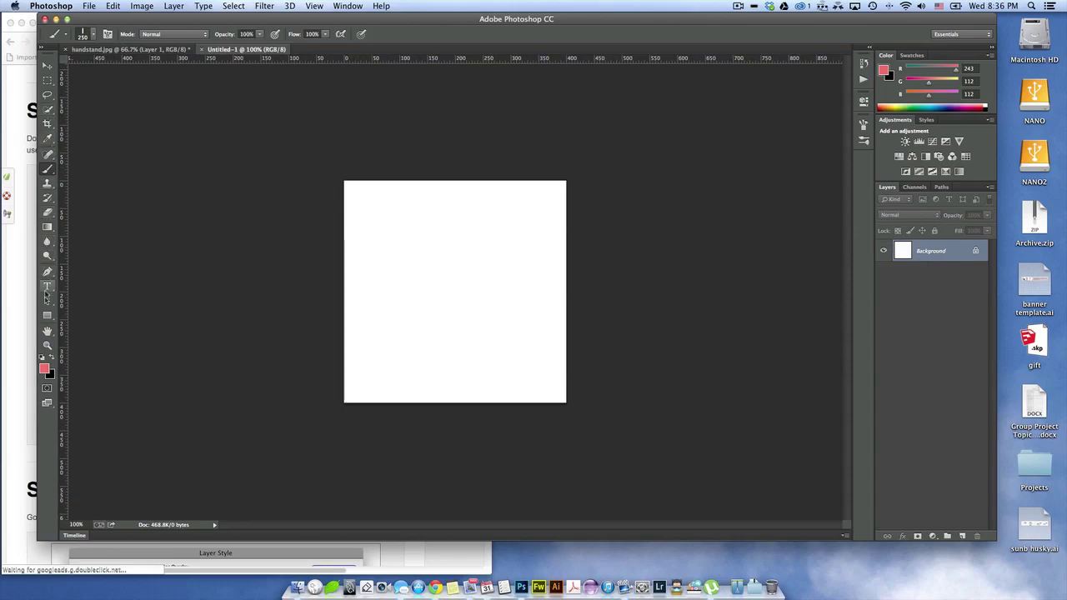
- Draw a rectangle path about 251 by 331 px on the new canvas and convert it into a shape layer
left_click(47, 321)
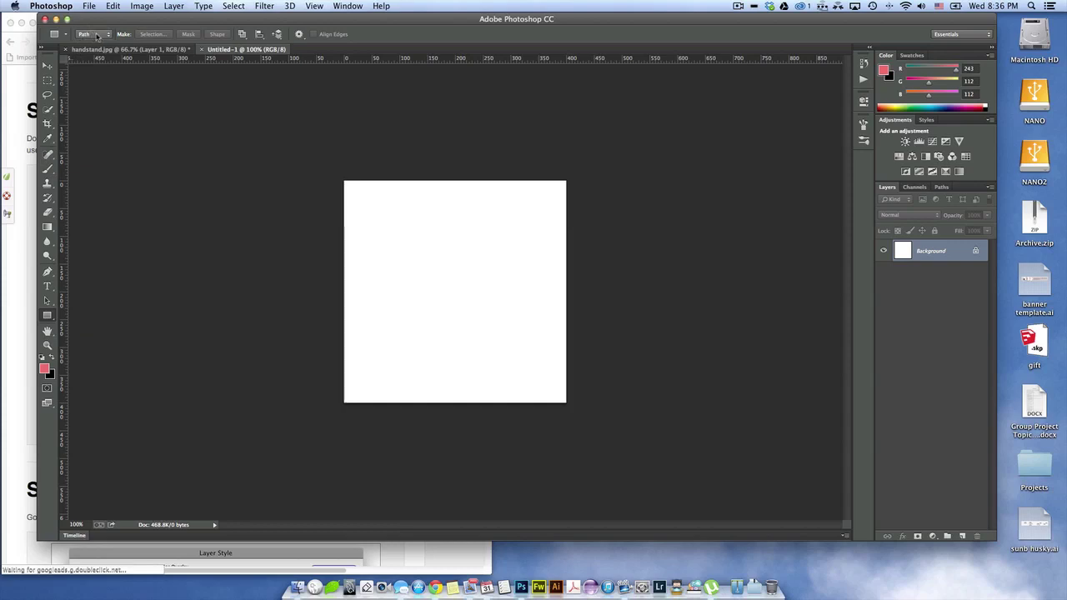
left_click(83, 35)
left_click(95, 39)
left_click(83, 35)
left_click(88, 33)
left_click_drag(383, 197, 523, 382)
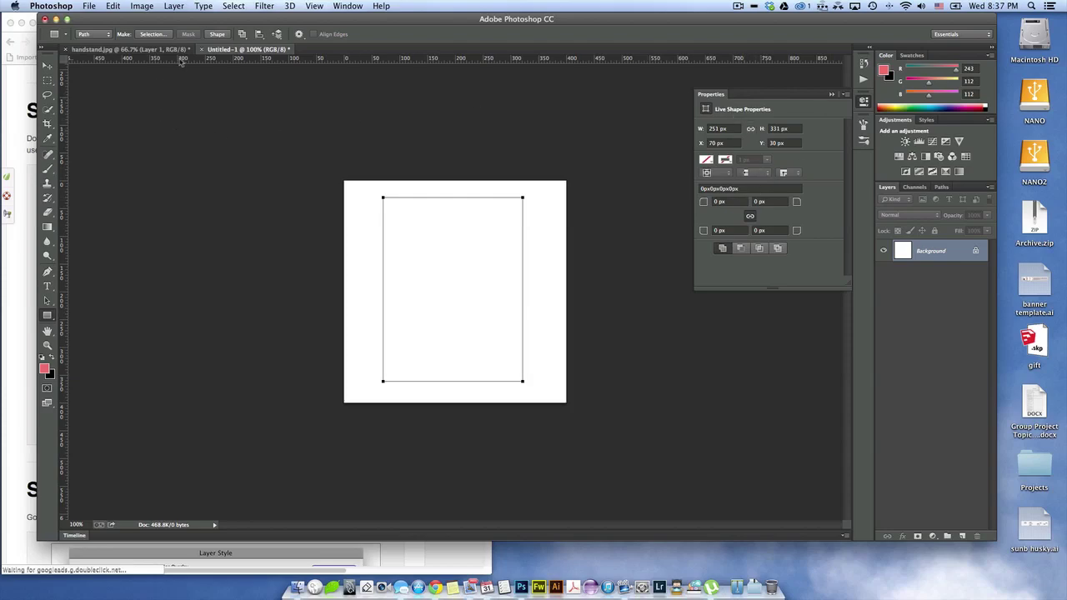
left_click(216, 34)
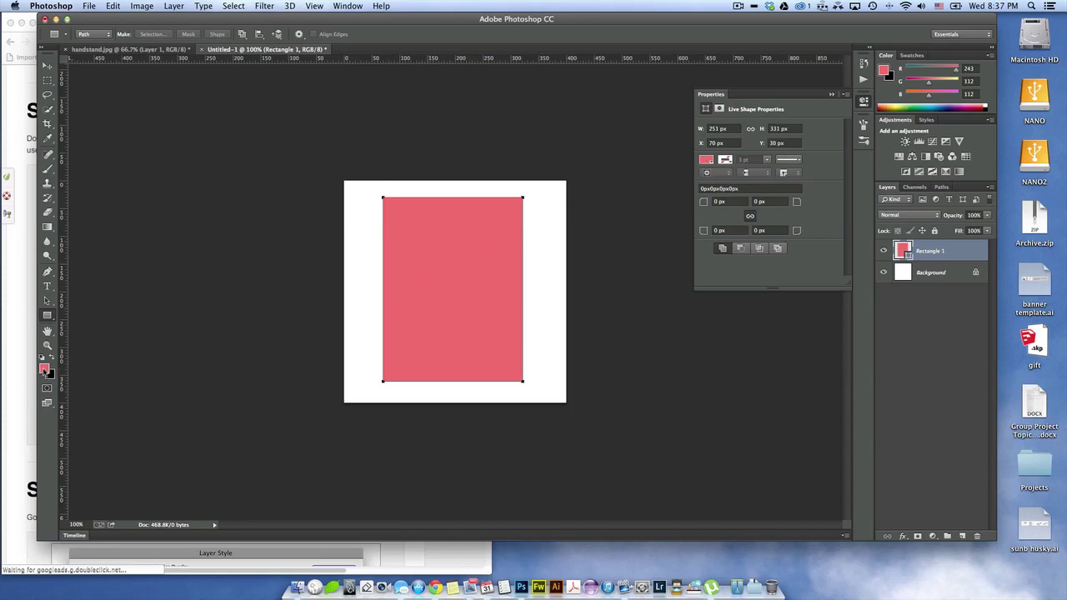
- Try black and several greys as the rectangle's fill, settle on dark grey and collapse the shape properties
left_click(706, 160)
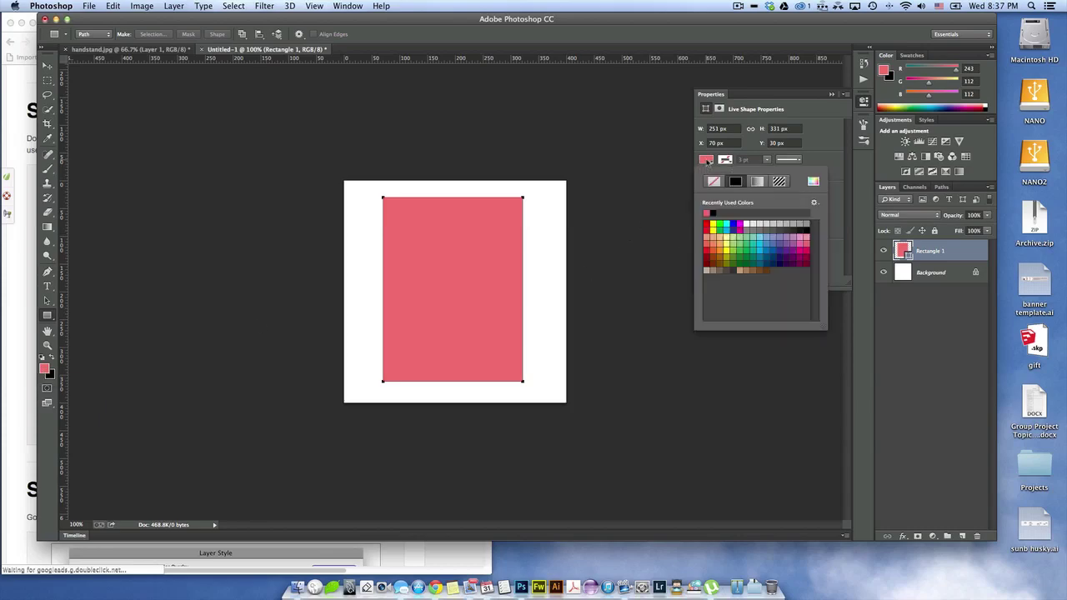
left_click(714, 215)
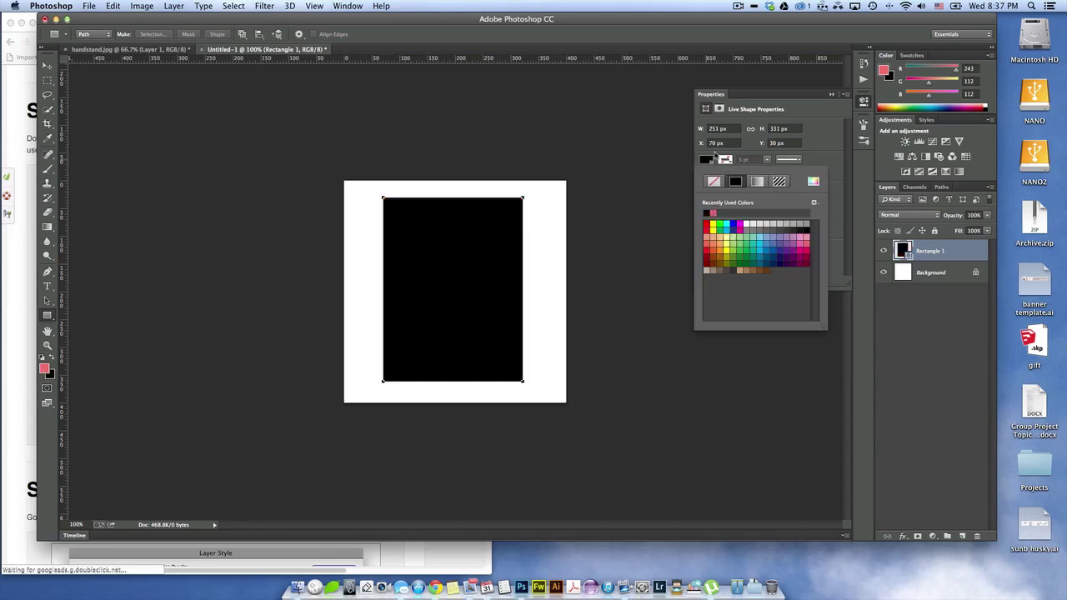
left_click(775, 223)
left_click(790, 223)
left_click(805, 226)
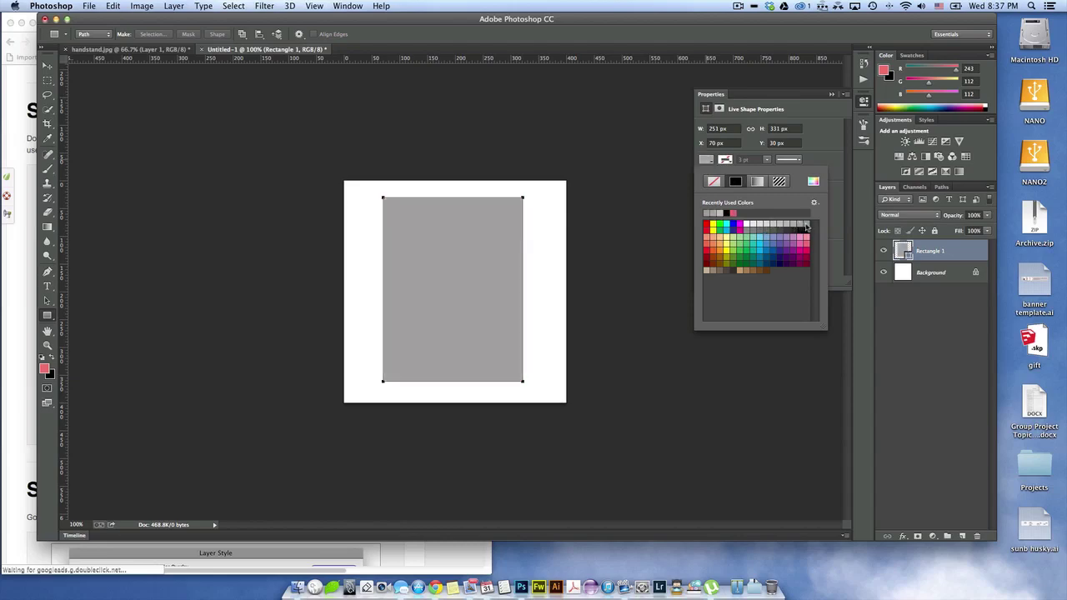
left_click(807, 227)
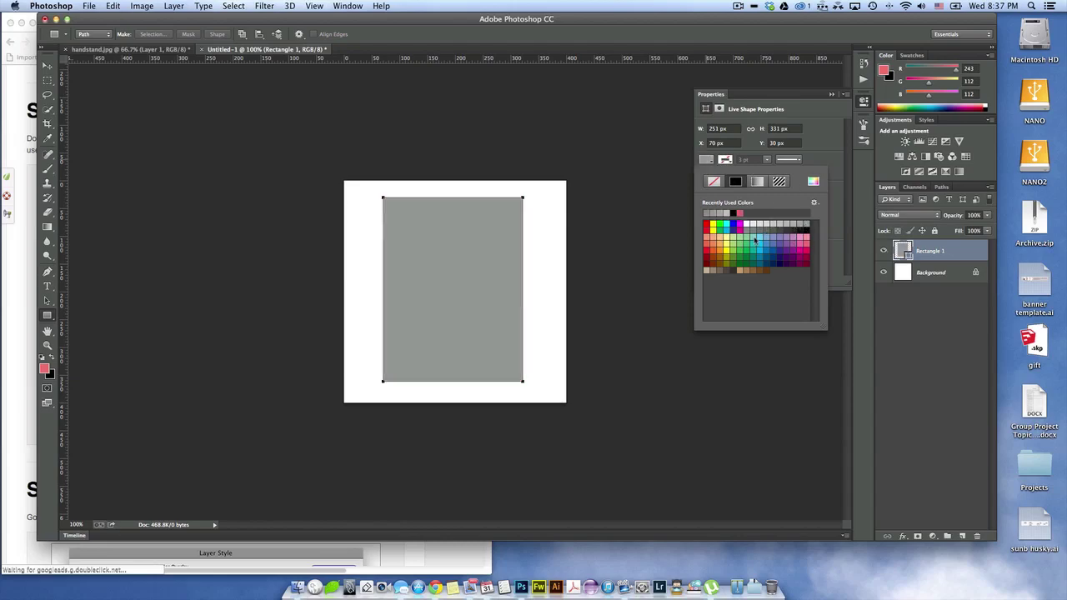
left_click(758, 231)
left_click(777, 231)
left_click(788, 231)
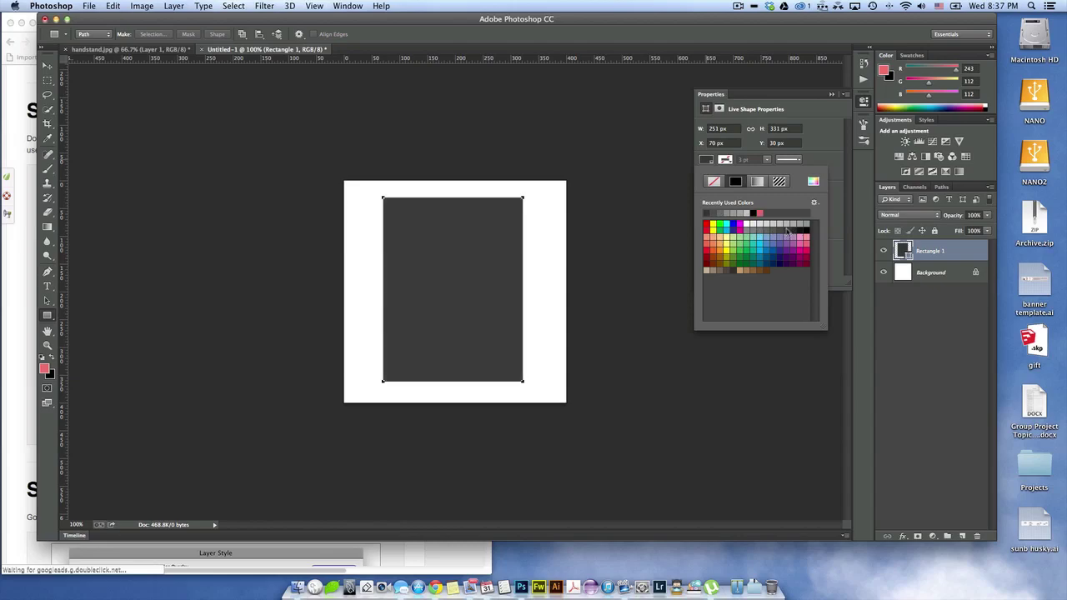
left_click(932, 251)
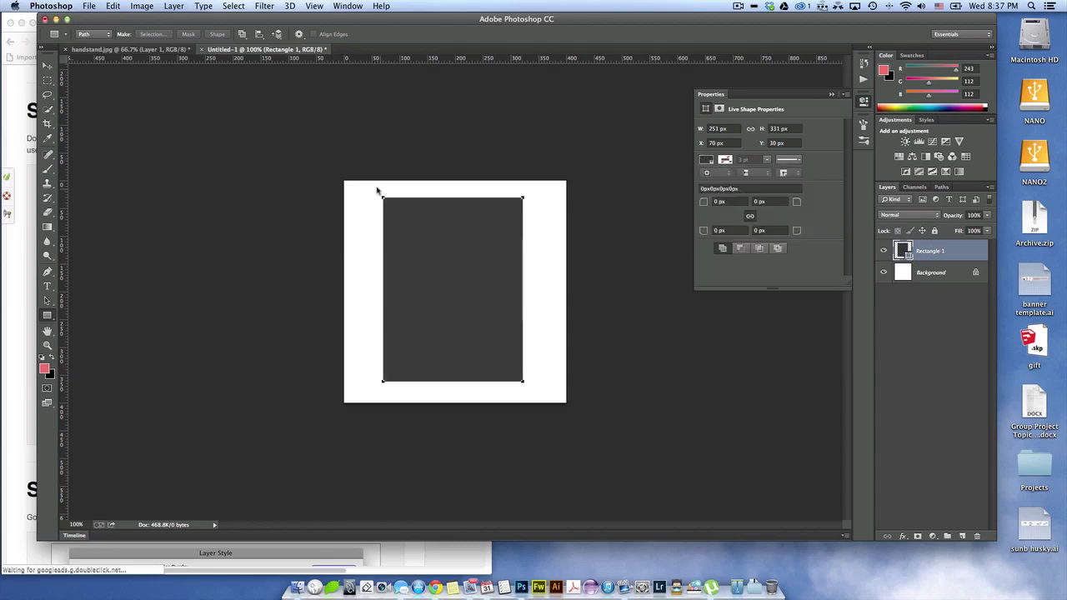
left_click(48, 66)
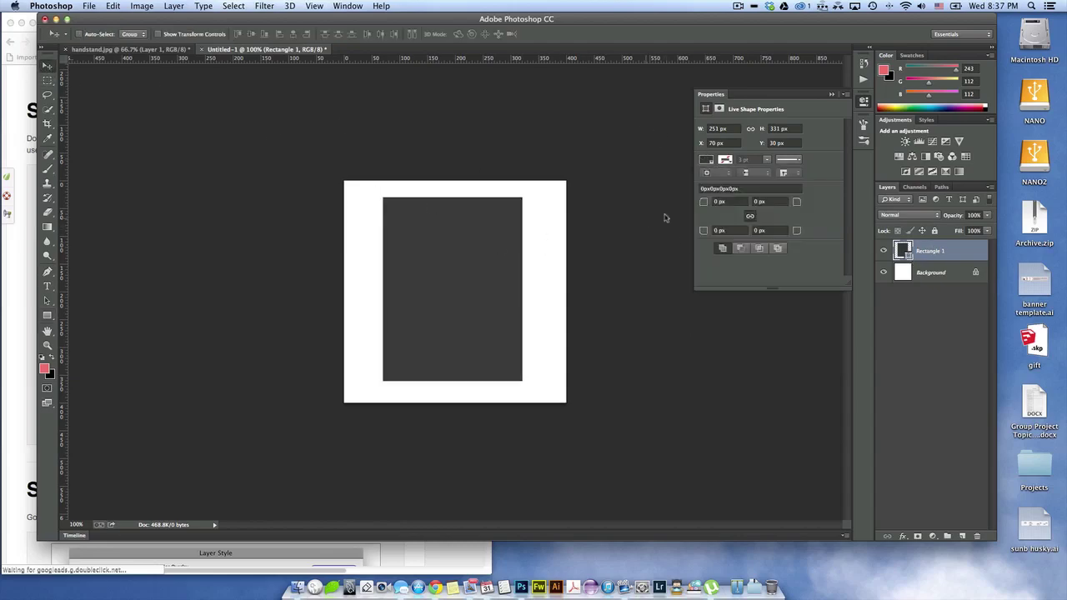
left_click(832, 96)
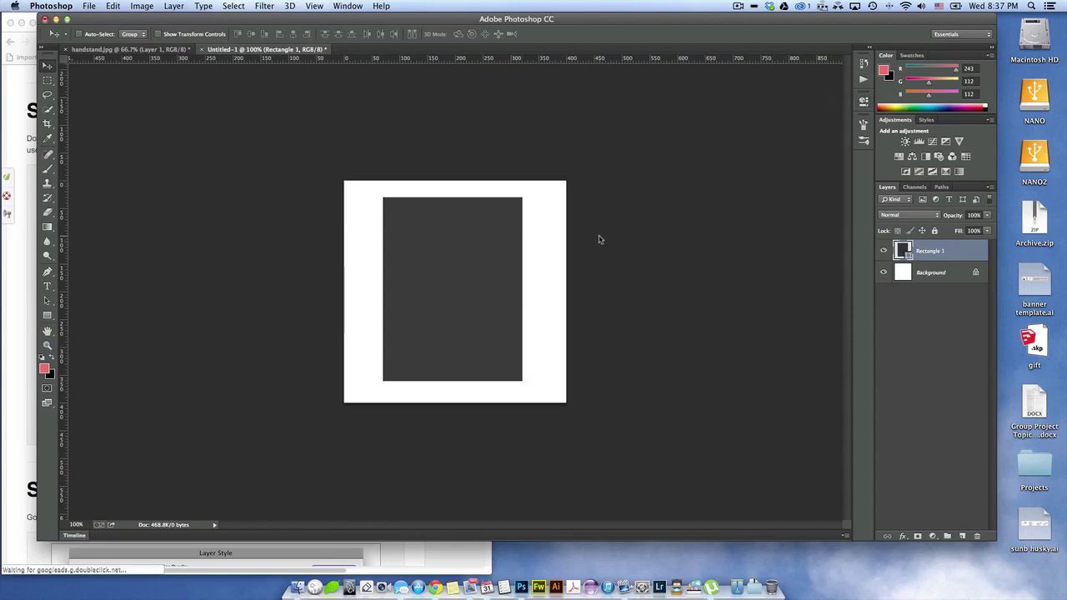
left_click(47, 316)
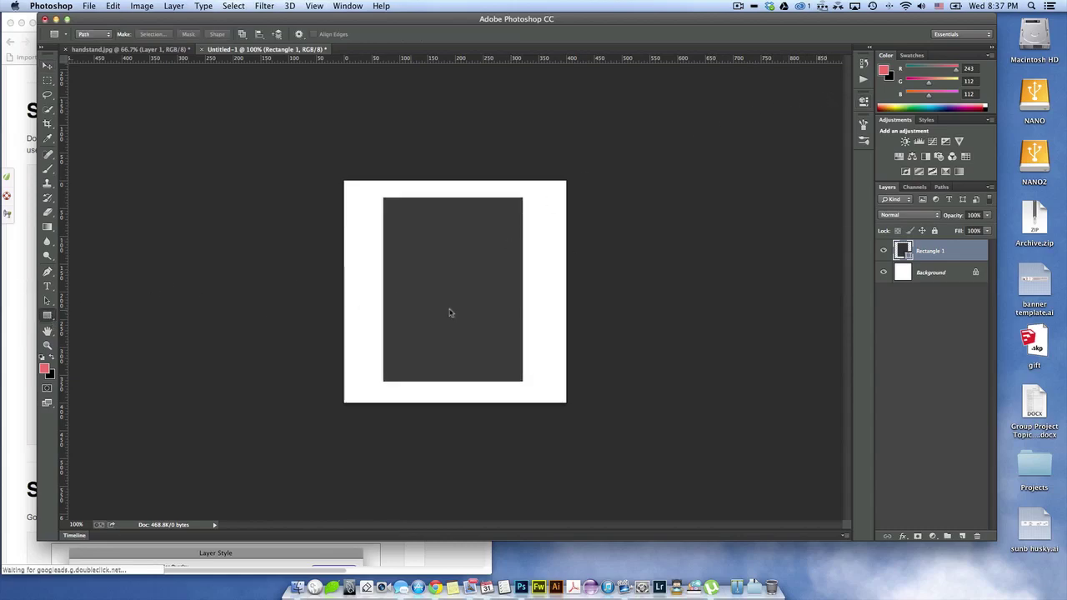
right_click(445, 253)
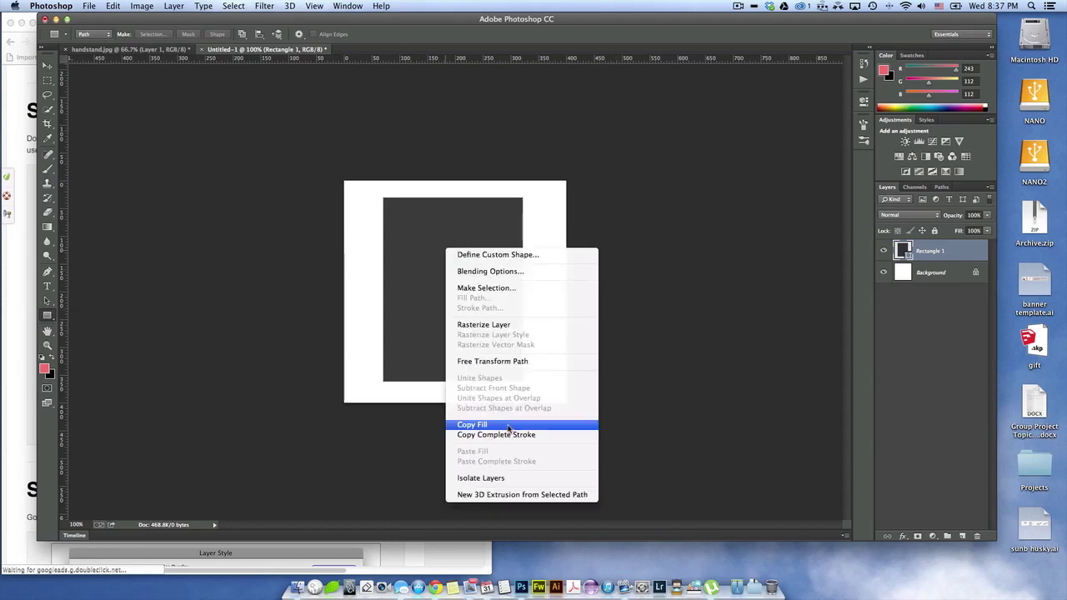
left_click(494, 363)
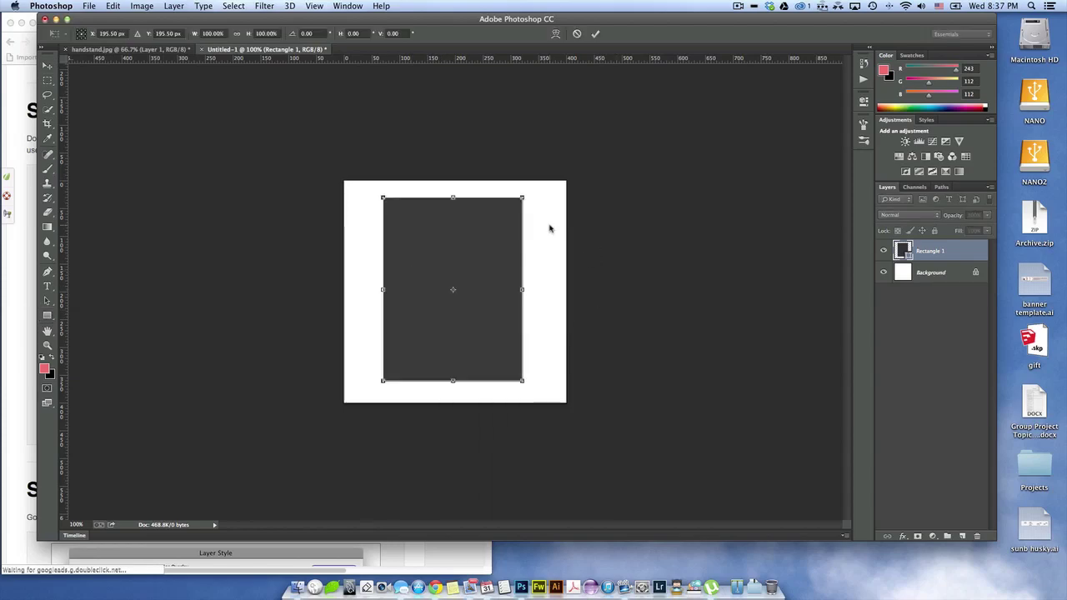
key("Return")
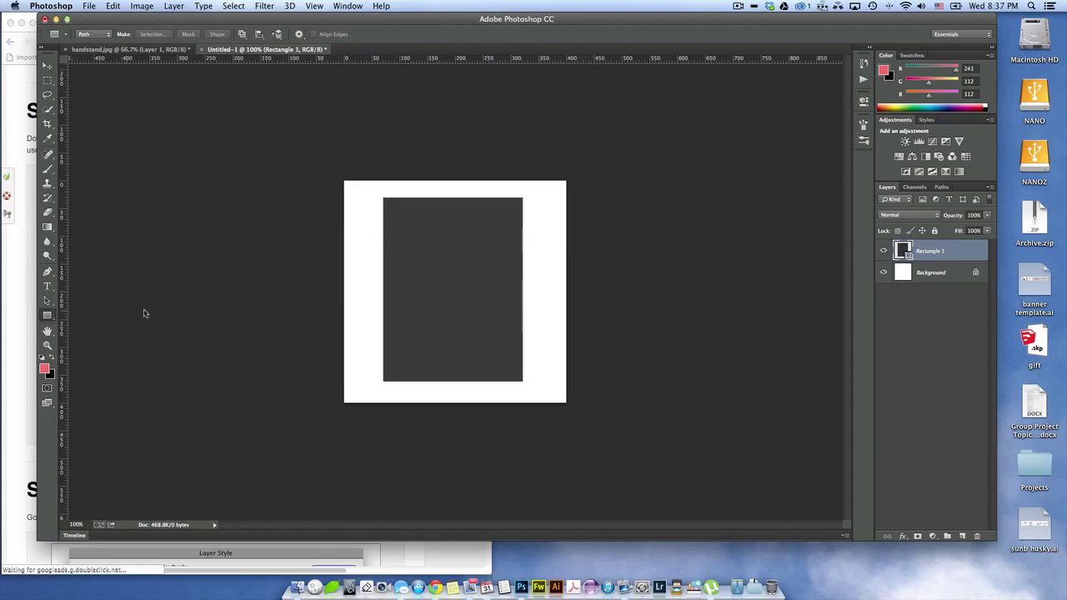
- Skew the rectangle vertically by about -14.4° so its left edge sits lower than its right, and apply it as a regular path
key("super+t")
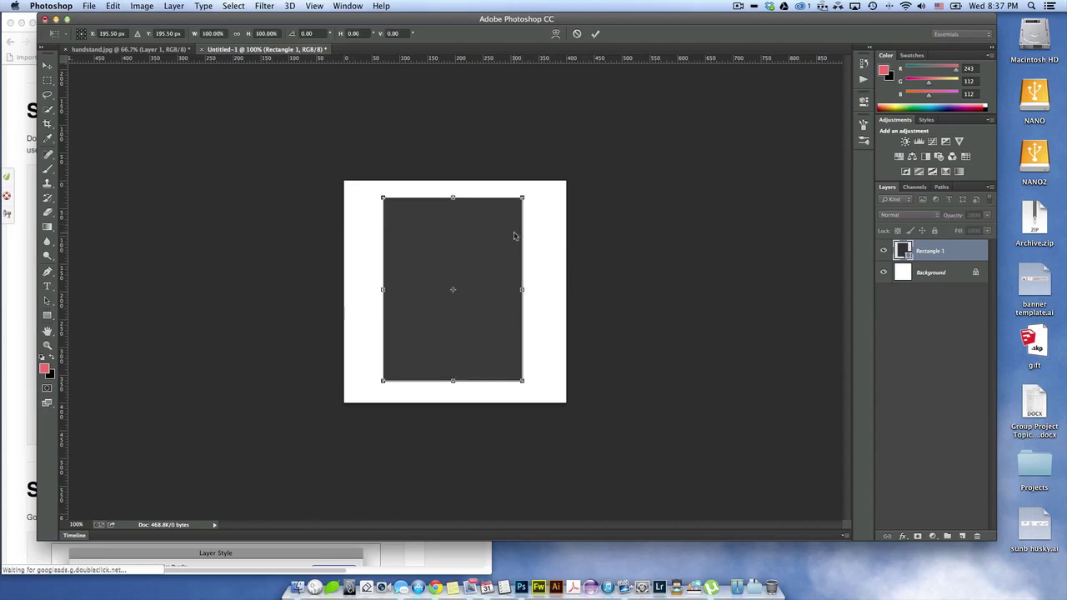
right_click(454, 232)
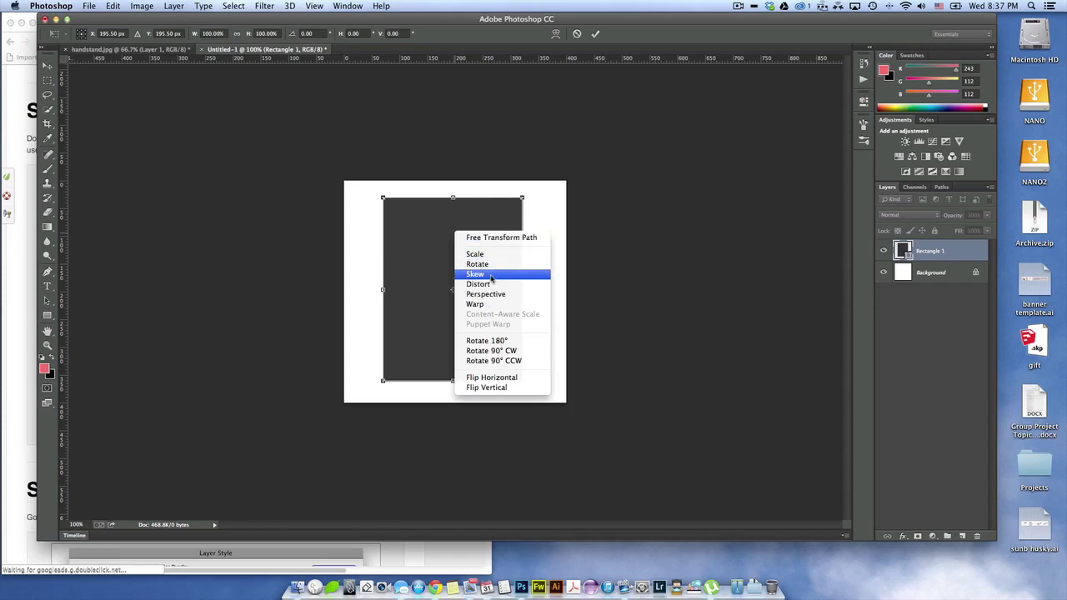
left_click(408, 283)
mouse_move(384, 292)
left_mouse_down()
mouse_move(391, 218)
mouse_move(396, 276)
mouse_move(383, 309)
left_mouse_up()
mouse_move(523, 290)
left_mouse_down()
mouse_move(522, 254)
mouse_move(522, 274)
left_mouse_up()
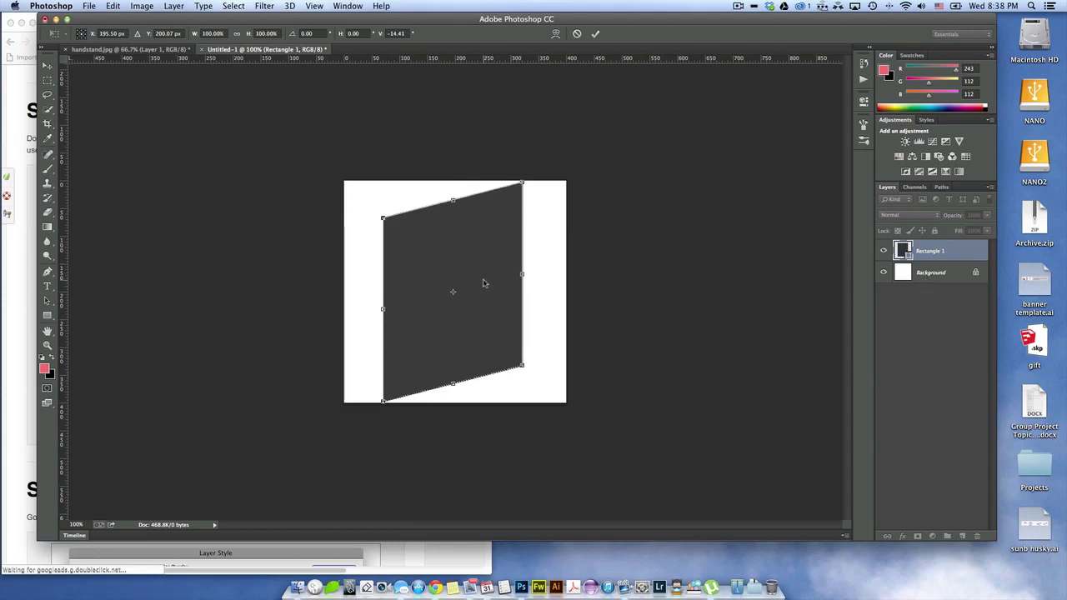
key("u")
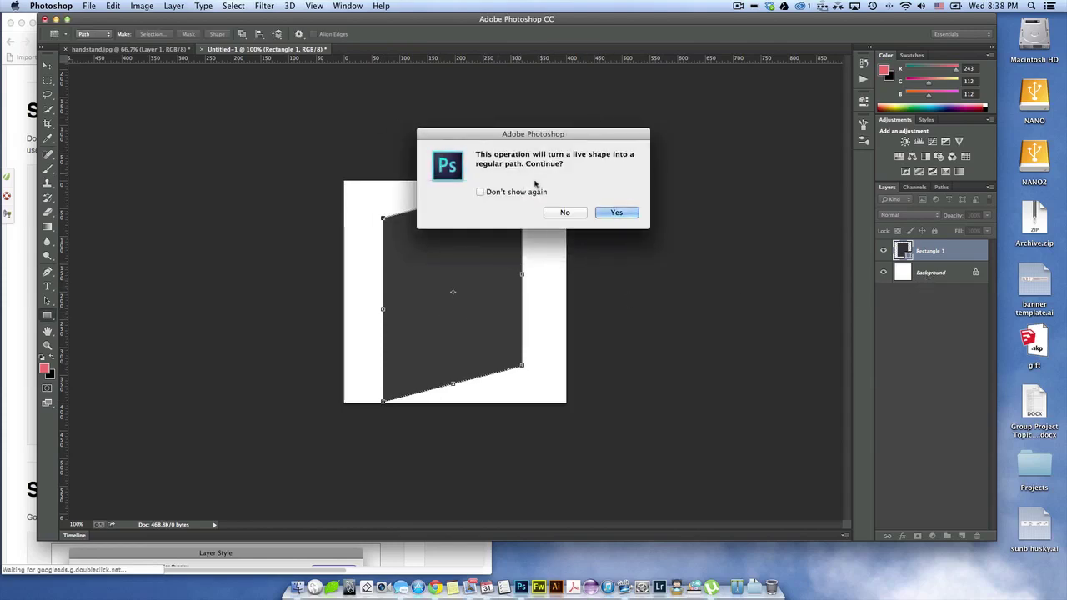
left_click(617, 213)
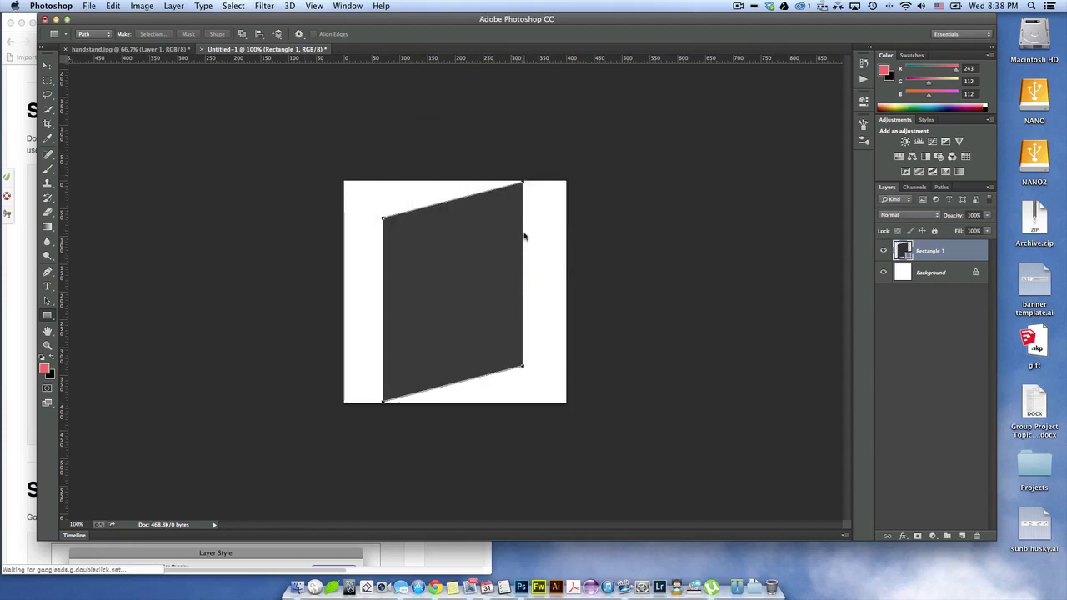
- Narrow the skewed shape to about 65% of its width and position it near the middle of the canvas
key("super+t")
left_click_drag(384, 297, 432, 294)
left_click_drag(484, 265, 462, 267)
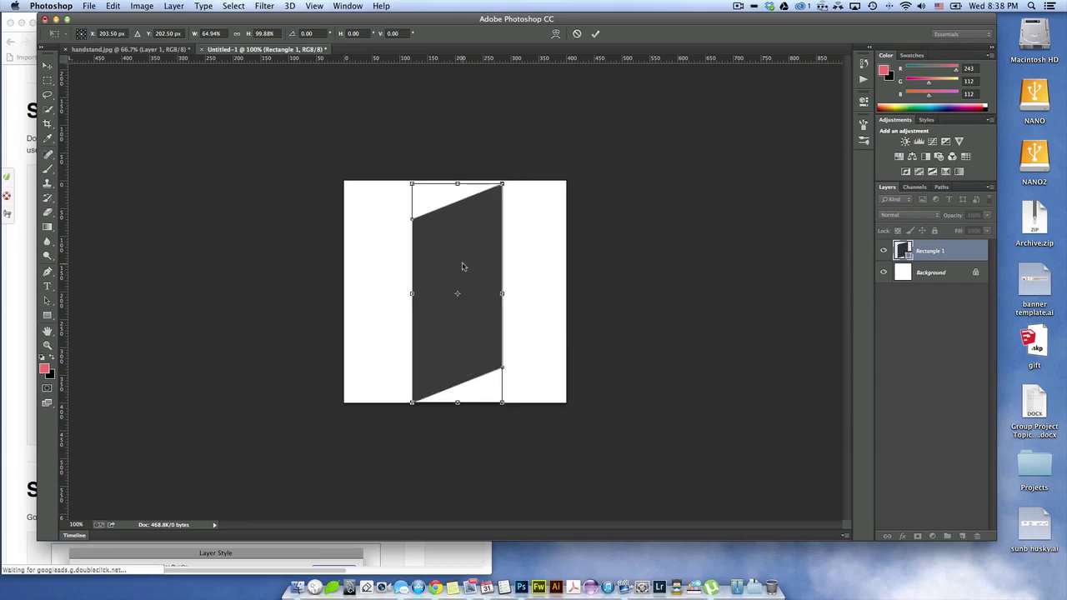
key("Return")
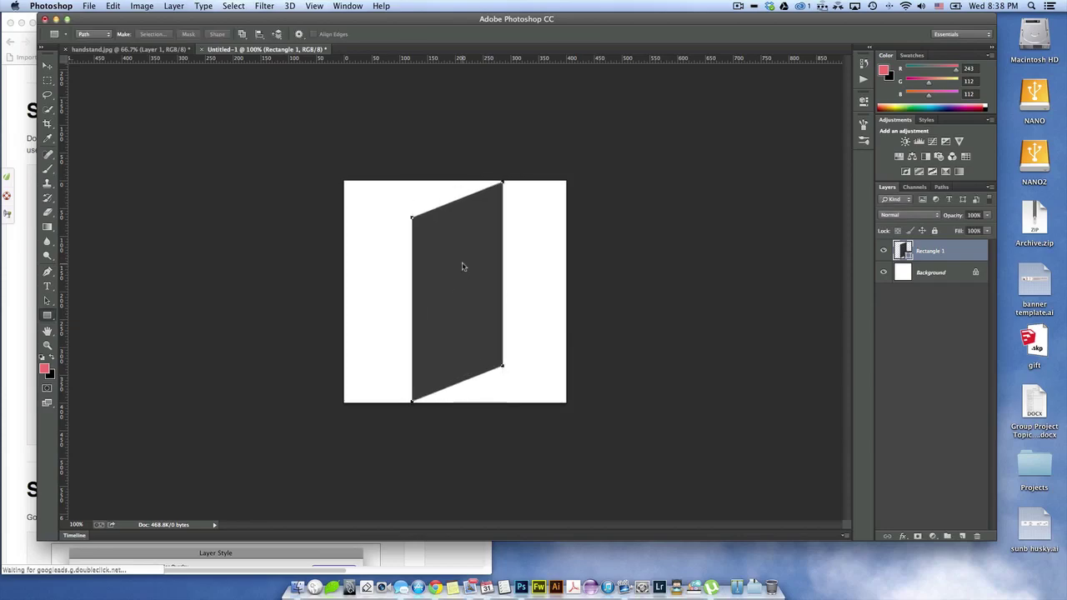
- With the Background layer selected, define the slanted shape as a brush preset named BRUSHY BRUSHY
left_click(923, 267)
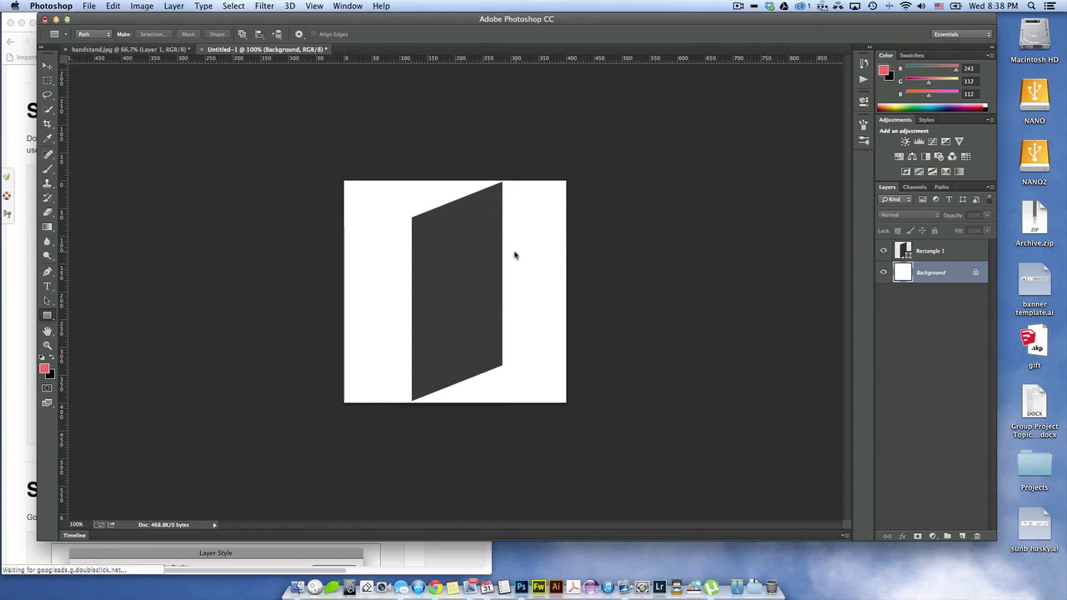
left_click(115, 9)
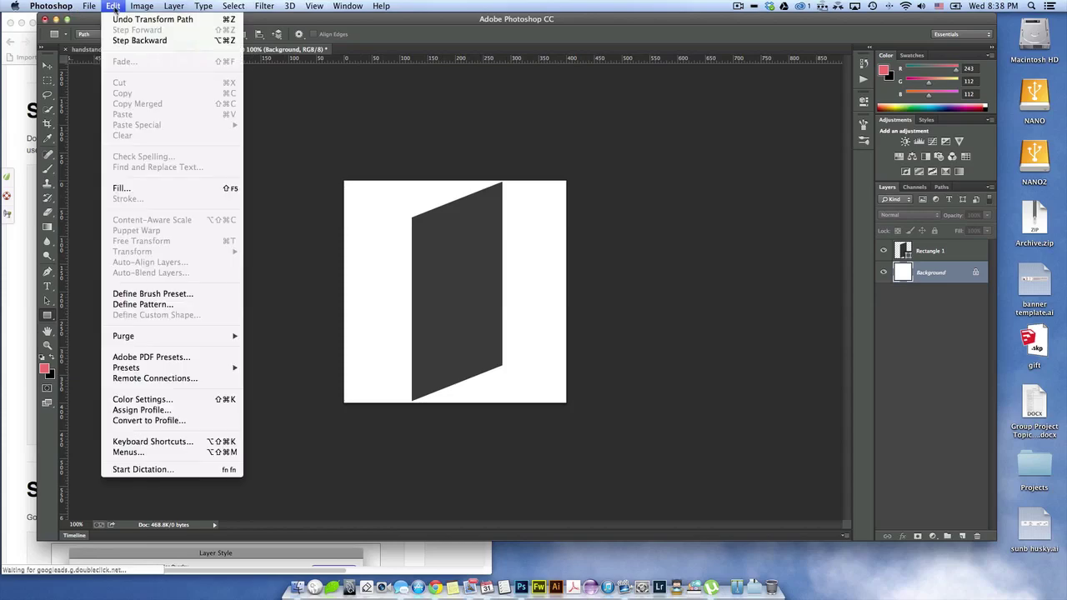
mouse_move(91, 12)
left_click(166, 296)
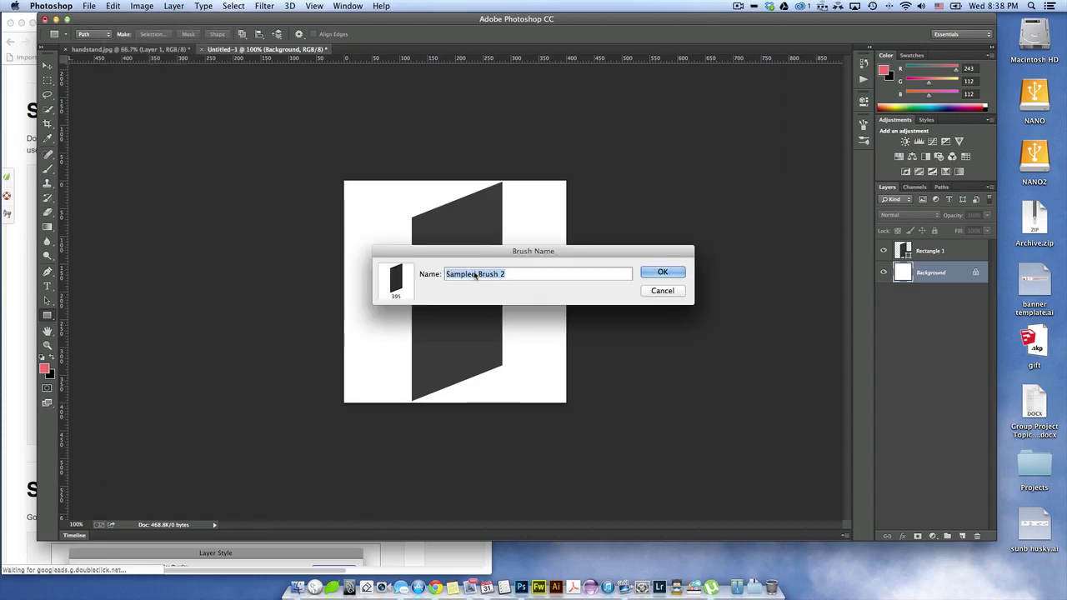
type("BRU")
key("BackSpace")
type("S")
key("BackSpace")
type("USHY S")
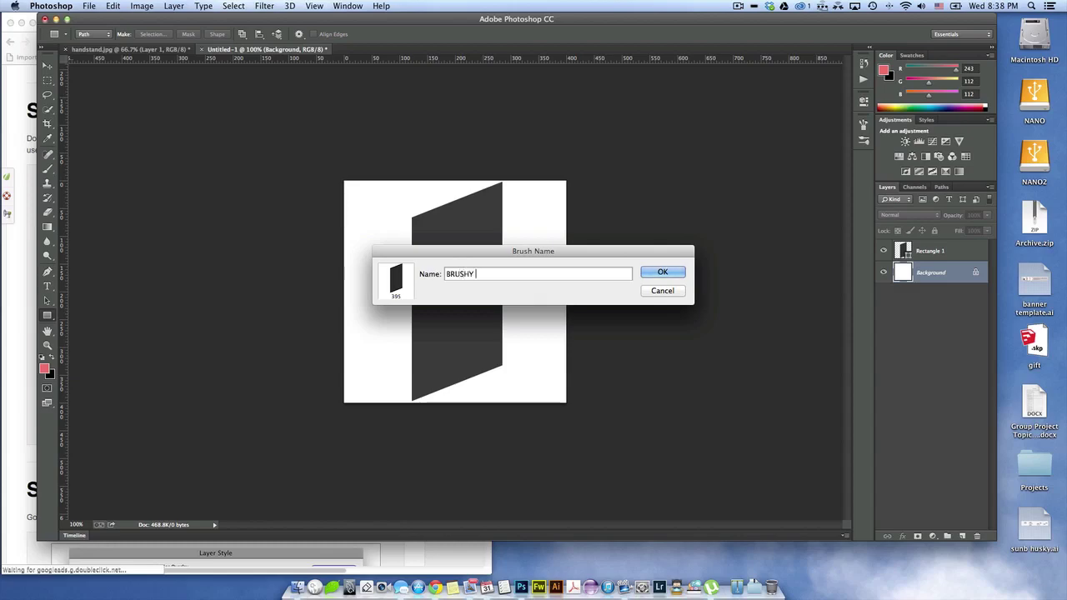
key("BackSpace")
type("BRSU")
key("BackSpace")
key("BackSpace")
type("USH 1")
key("Return")
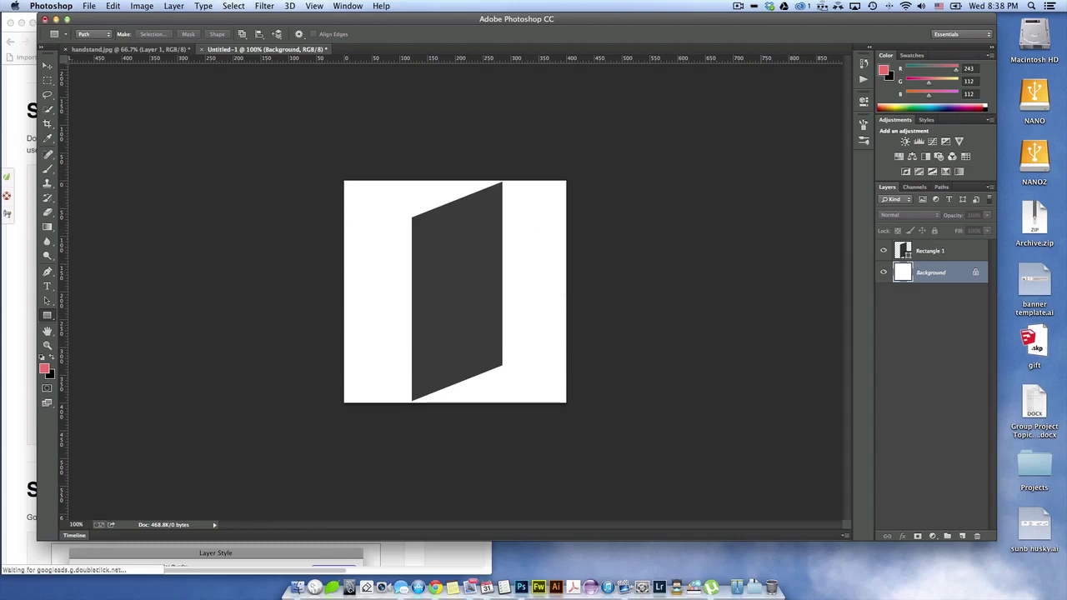
- Return to the handstand.jpg document, show the end of the brush presets list and activate the Brush tool
left_click(129, 49)
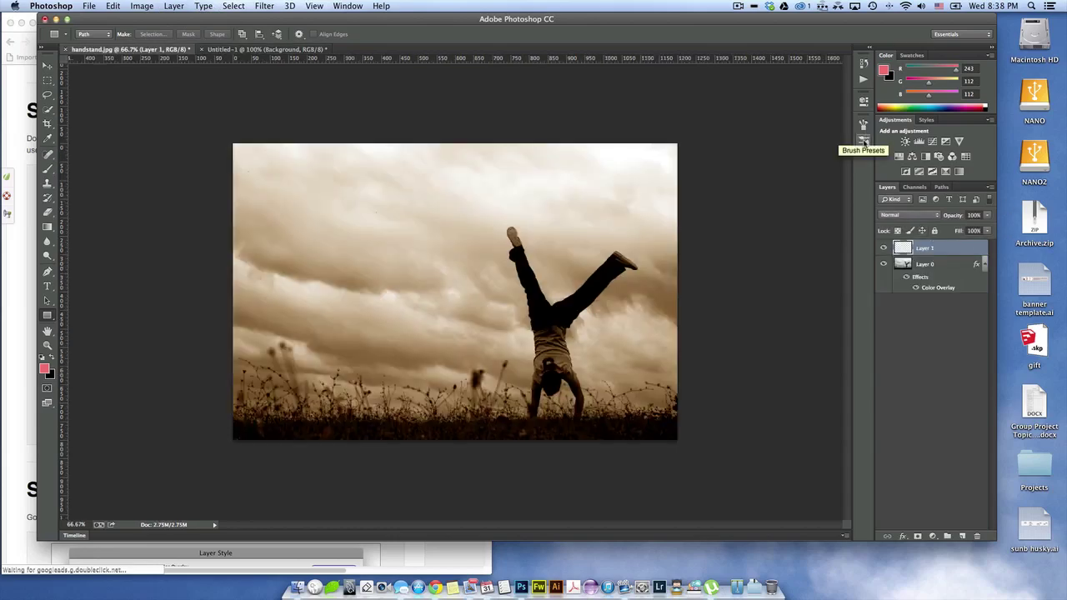
left_click(864, 142)
left_click_drag(848, 155, 839, 367)
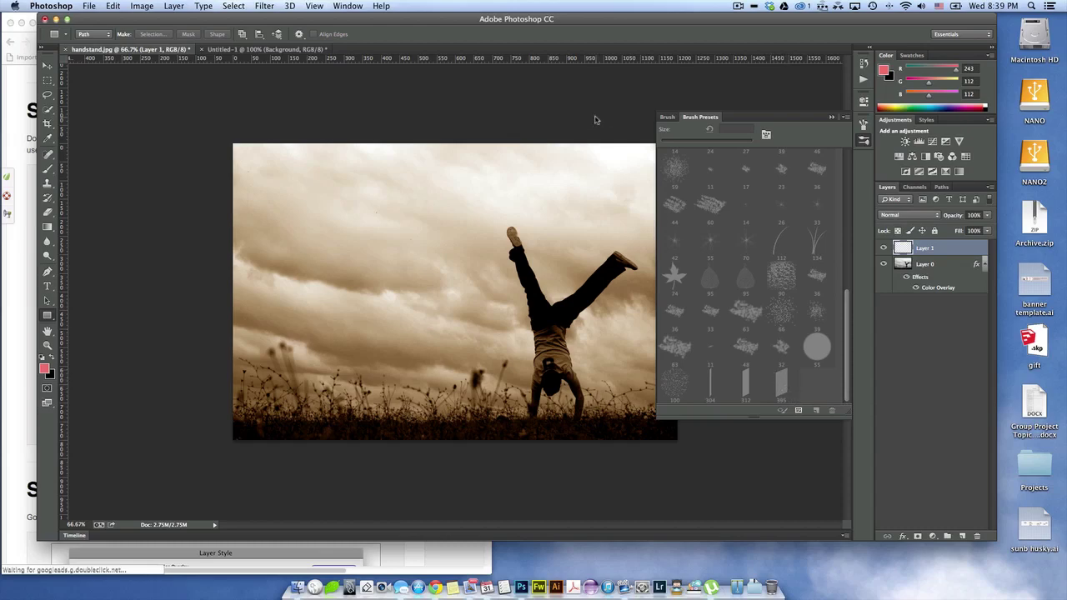
left_click(572, 104)
key("Escape")
left_click(48, 169)
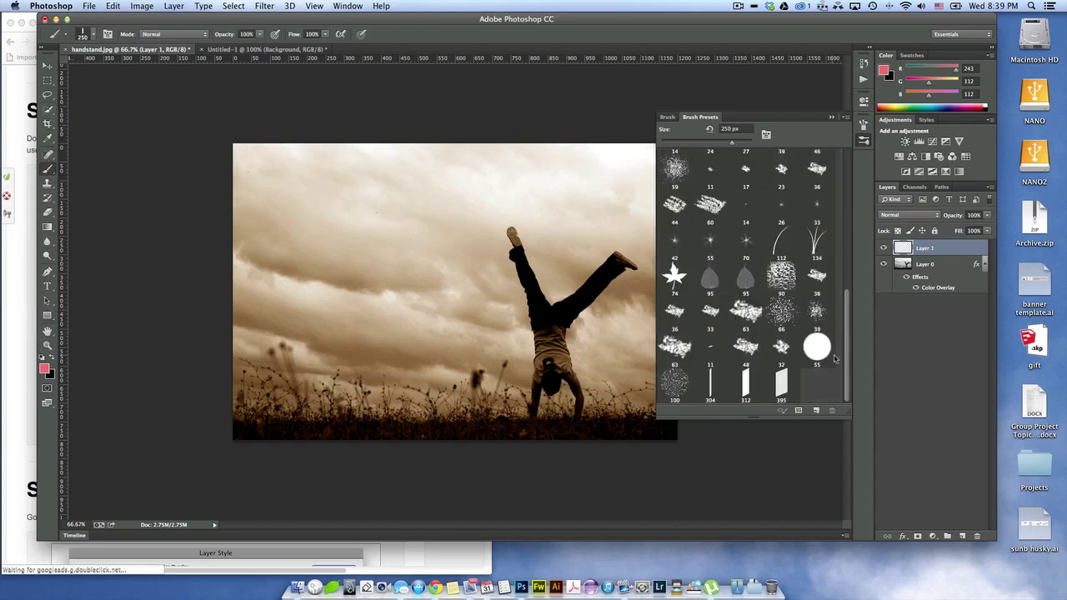
- Choose the BRUSHY BRUSHY preset, reduce its size to 215 px and show its brush tip settings
left_click(668, 117)
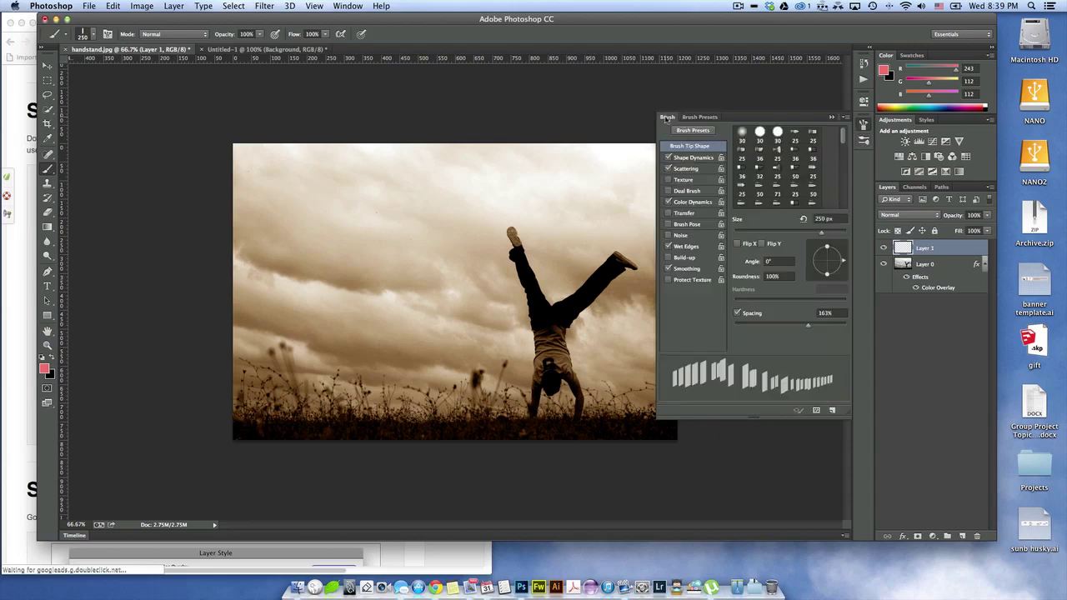
left_click_drag(844, 139, 843, 214)
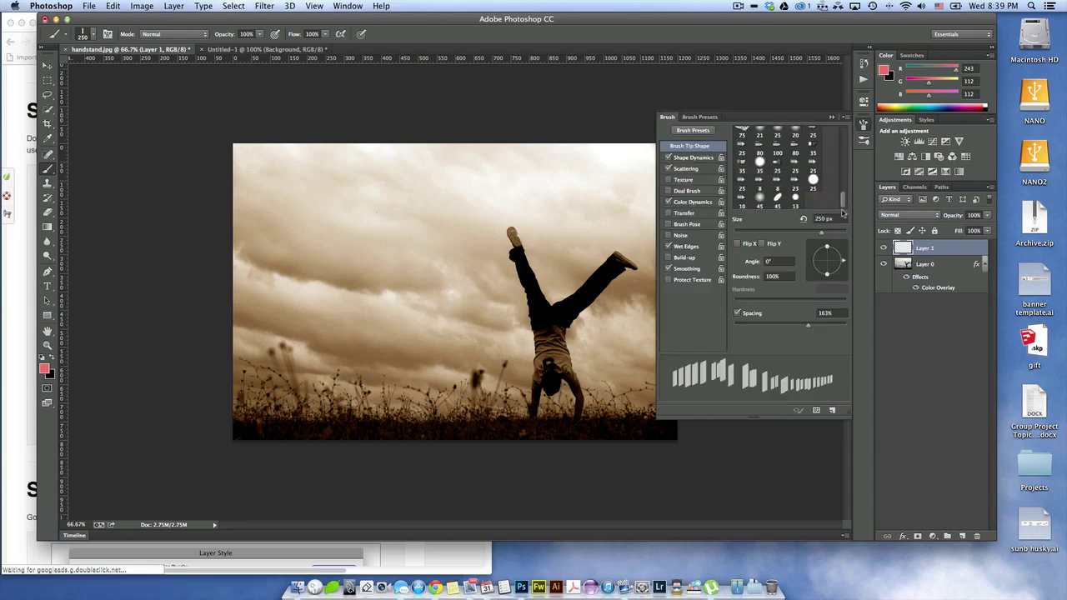
left_click(696, 131)
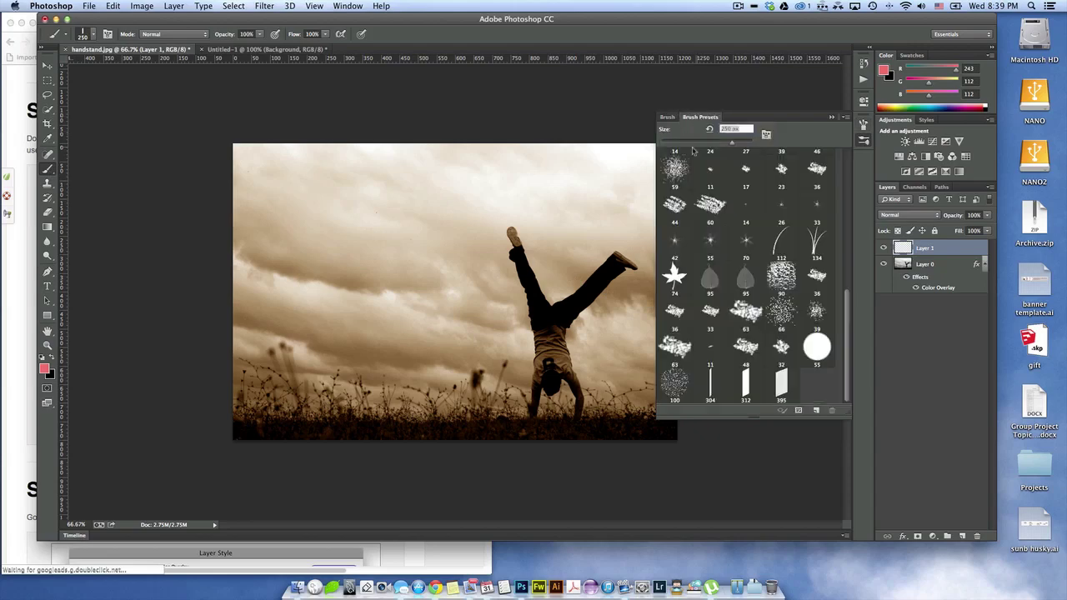
left_click(791, 377)
double_click(780, 379)
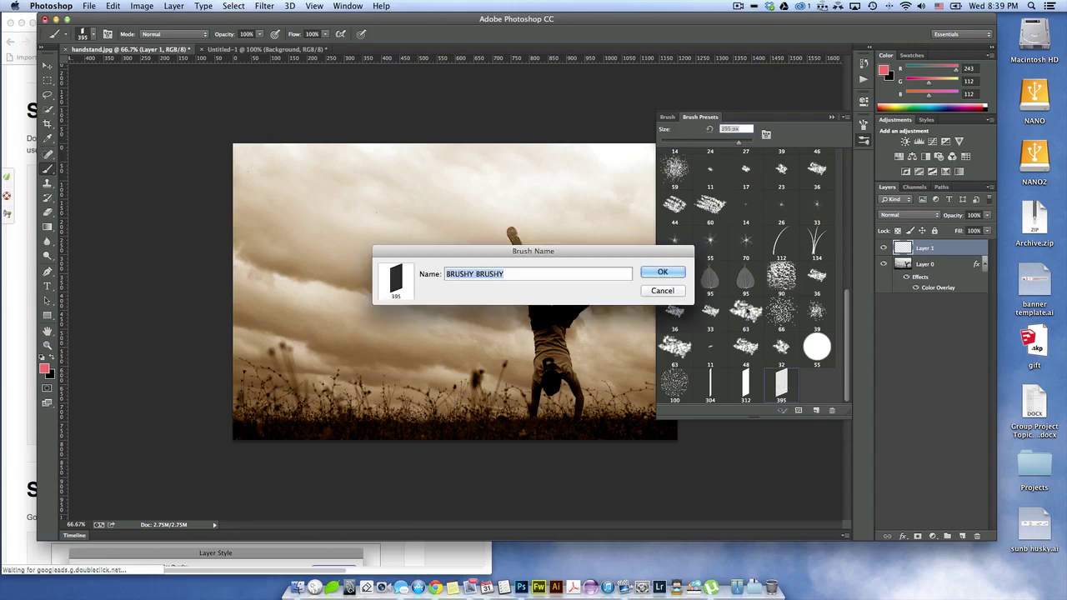
key("Escape")
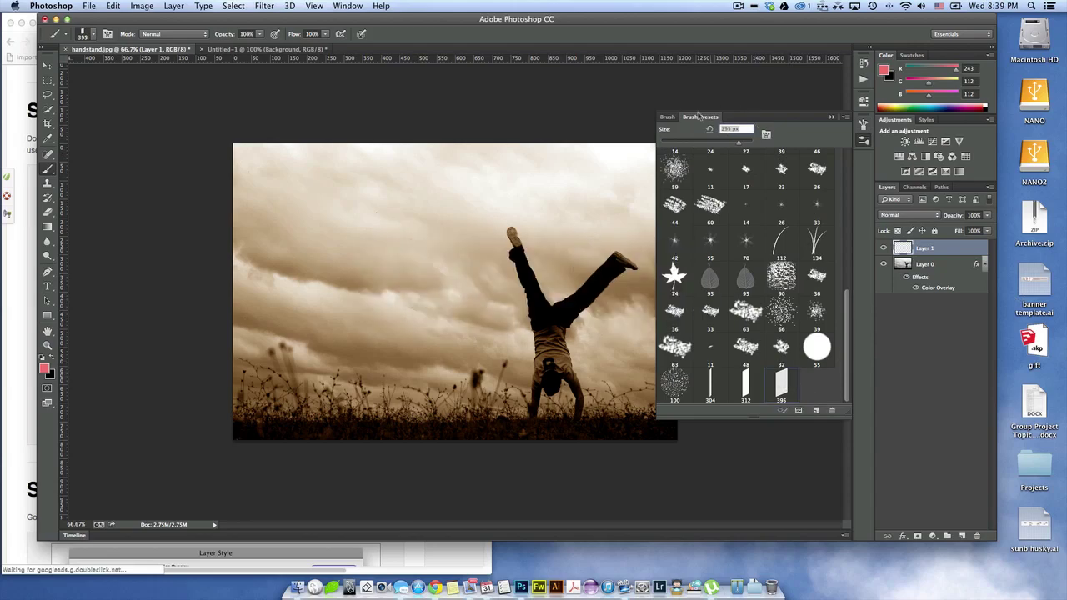
left_click(722, 144)
left_click_drag(722, 143, 730, 143)
left_click(668, 117)
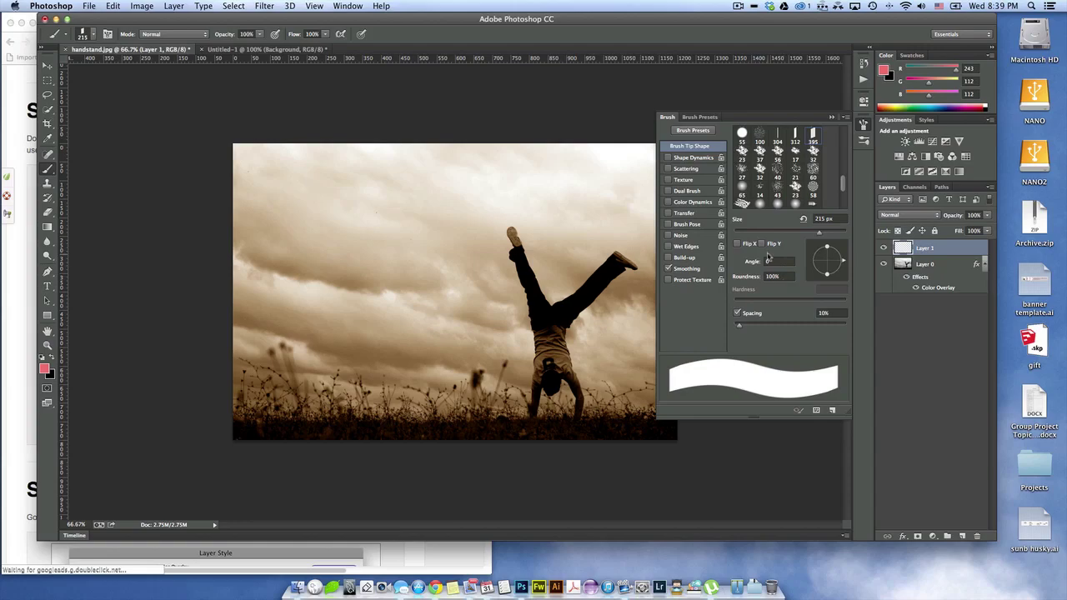
- Consult the tutorial's Step 4 brush settings in Chrome, then enable Wet Edges for the brush in Photoshop
left_click(22, 433)
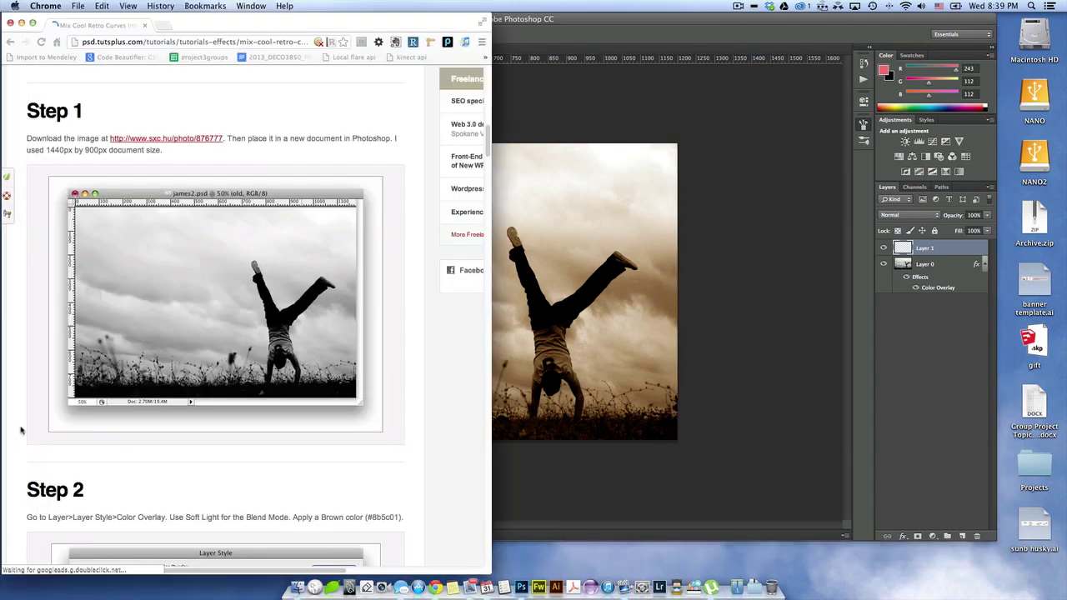
scroll(131, 388, "down", 10)
scroll(131, 392, "down", 6)
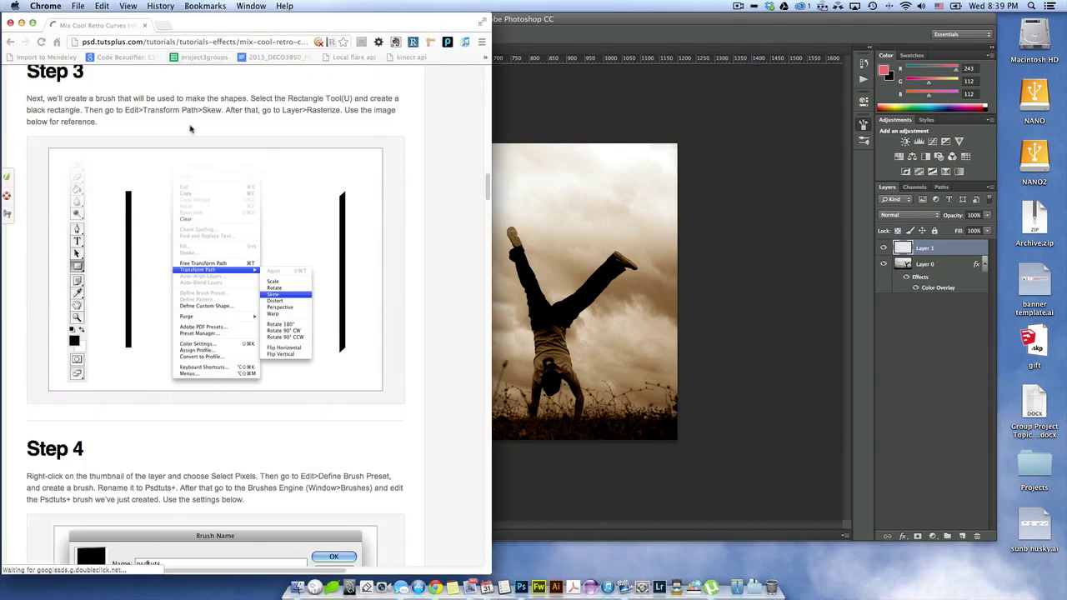
scroll(251, 281, "down", 8)
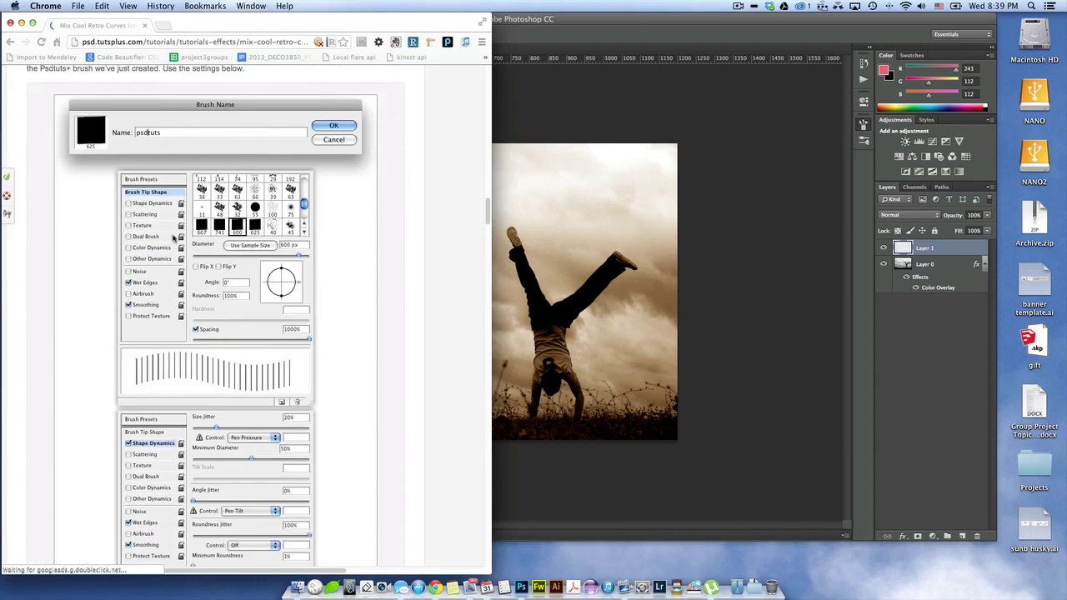
scroll(262, 234, "down", 3)
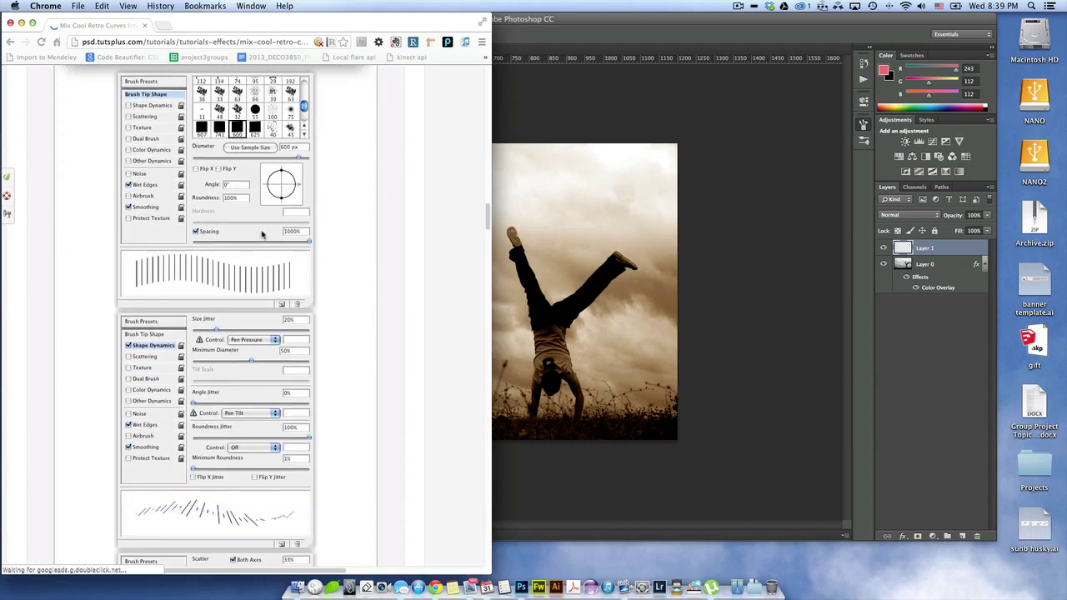
scroll(244, 146, "up", 1)
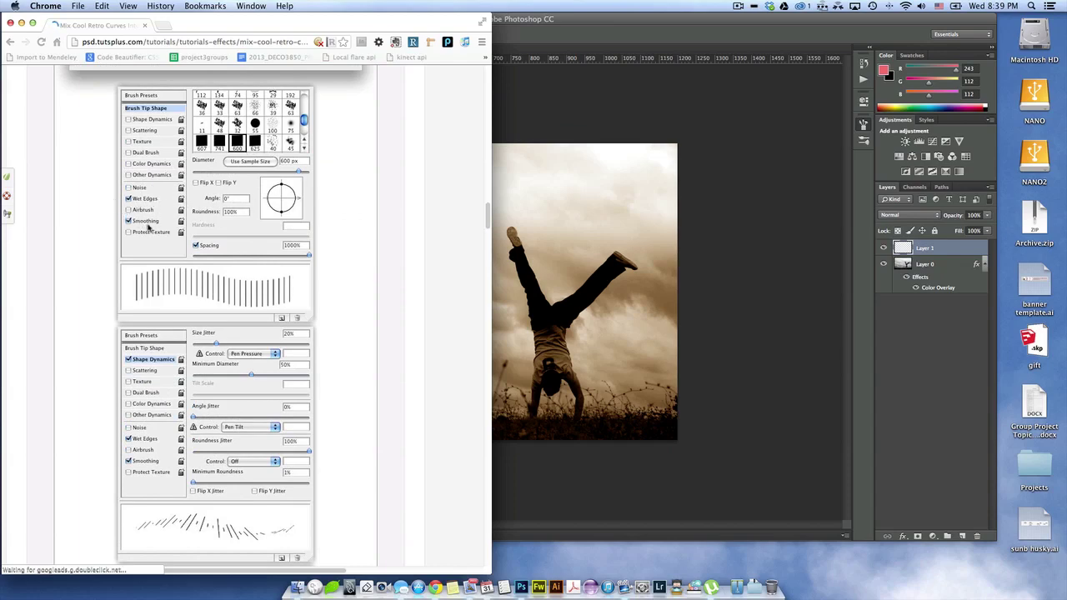
left_click(655, 138)
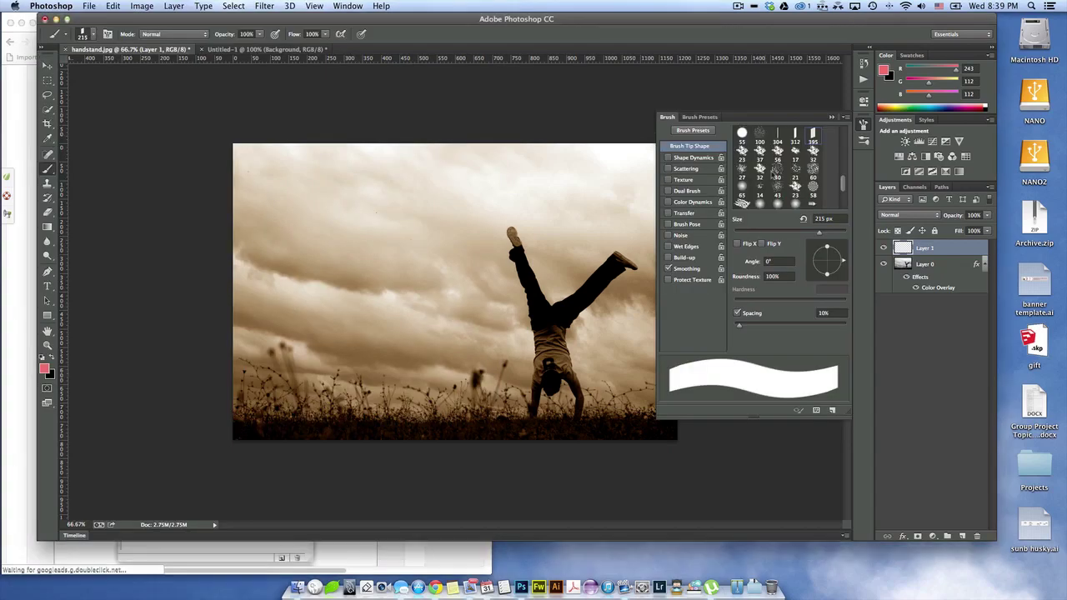
left_click(668, 247)
left_click(668, 247)
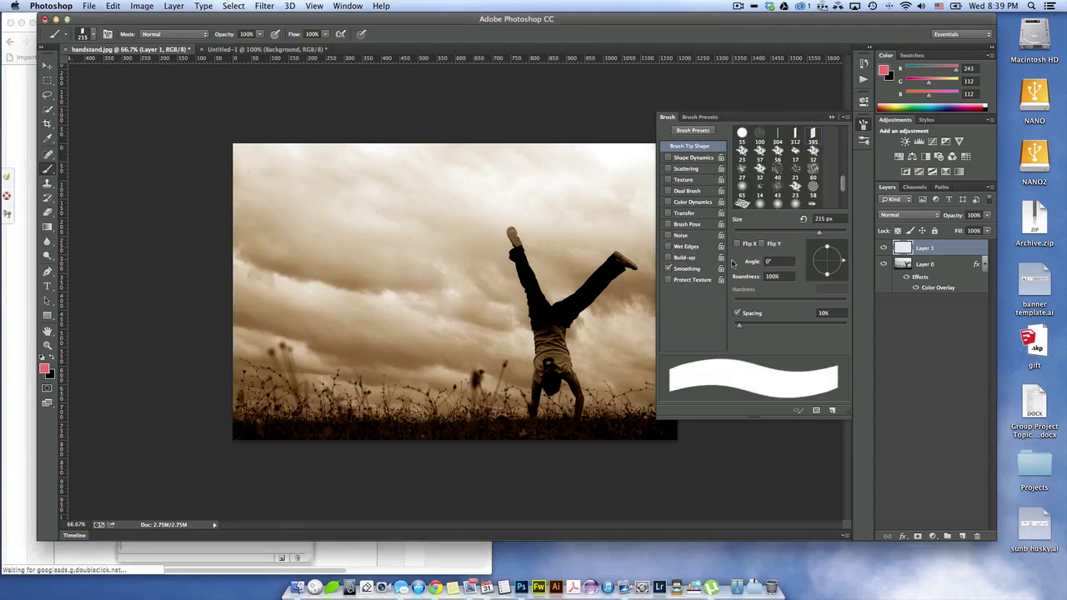
left_click(668, 247)
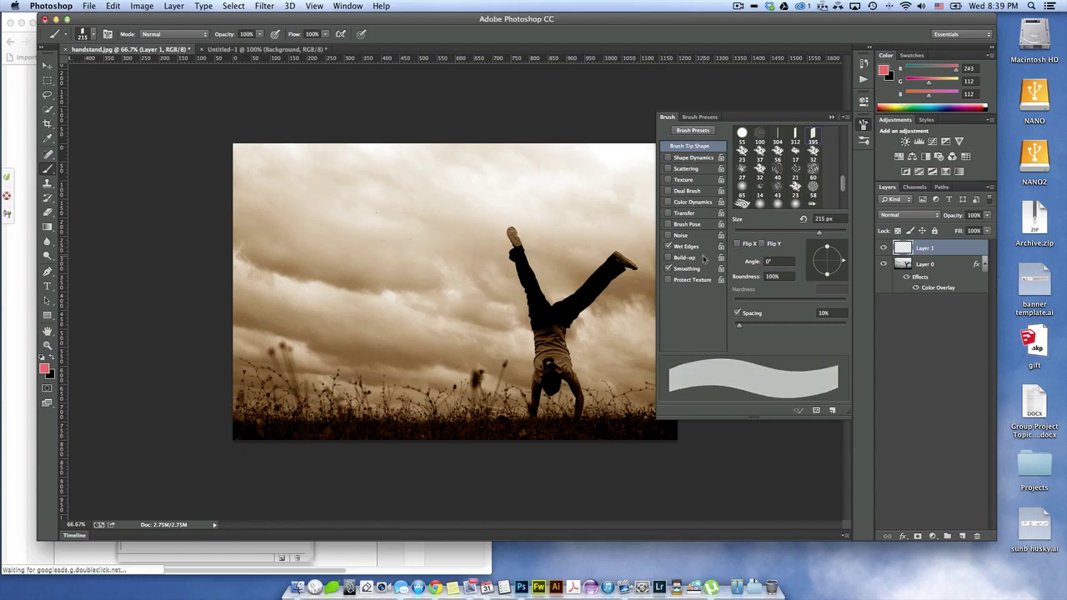
- Recheck the tutorial's settings in Chrome, then enable Shape Dynamics and set the brush spacing to 146% in Photoshop
left_click(25, 273)
scroll(31, 270, "down", 3)
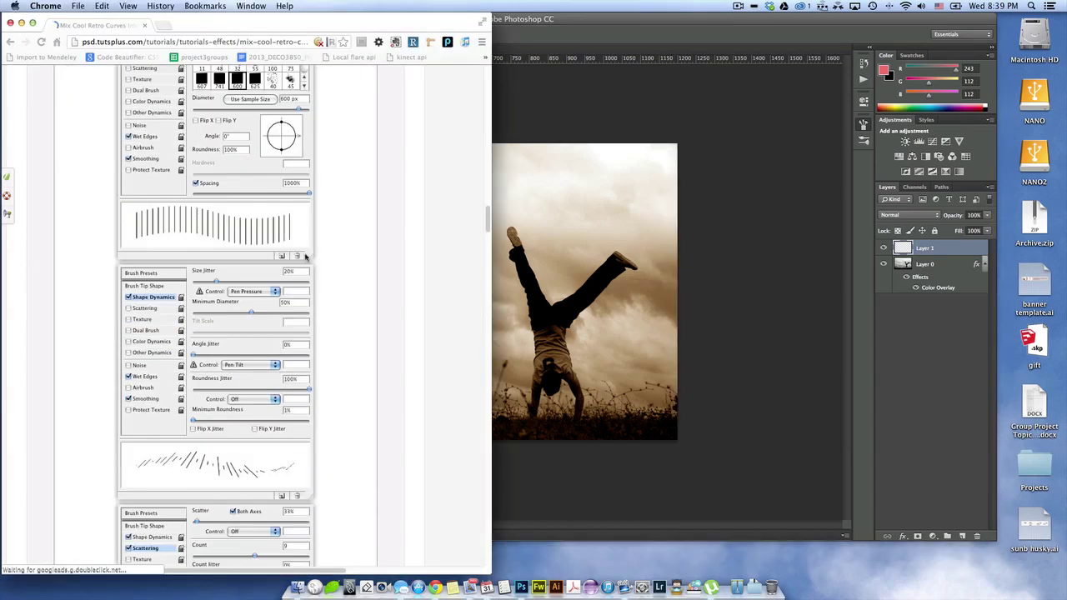
scroll(142, 134, "up", 2)
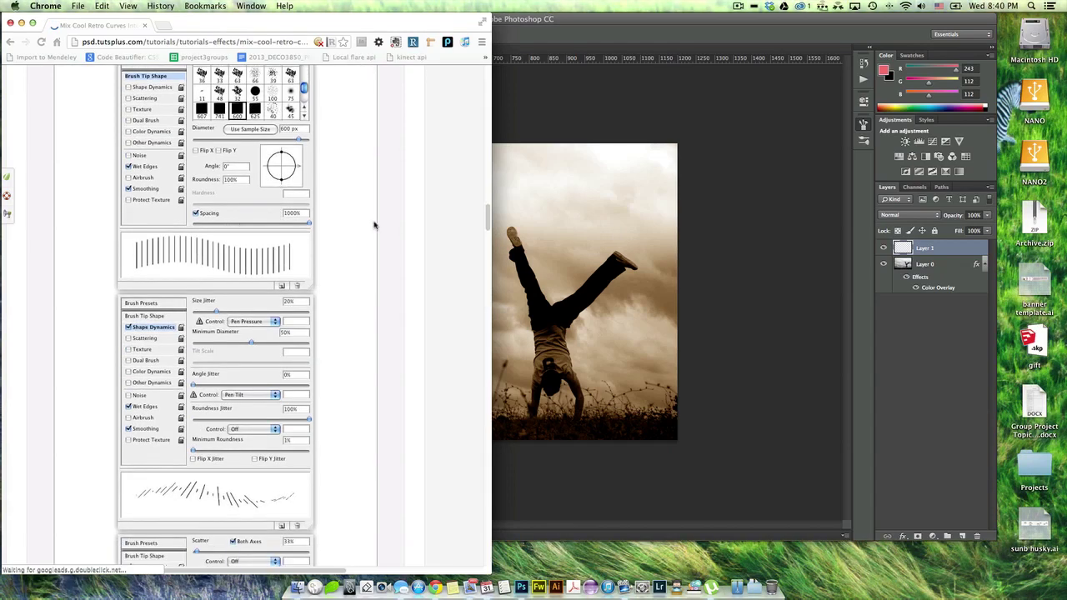
key("super+Tab")
key("super+shift+Tab")
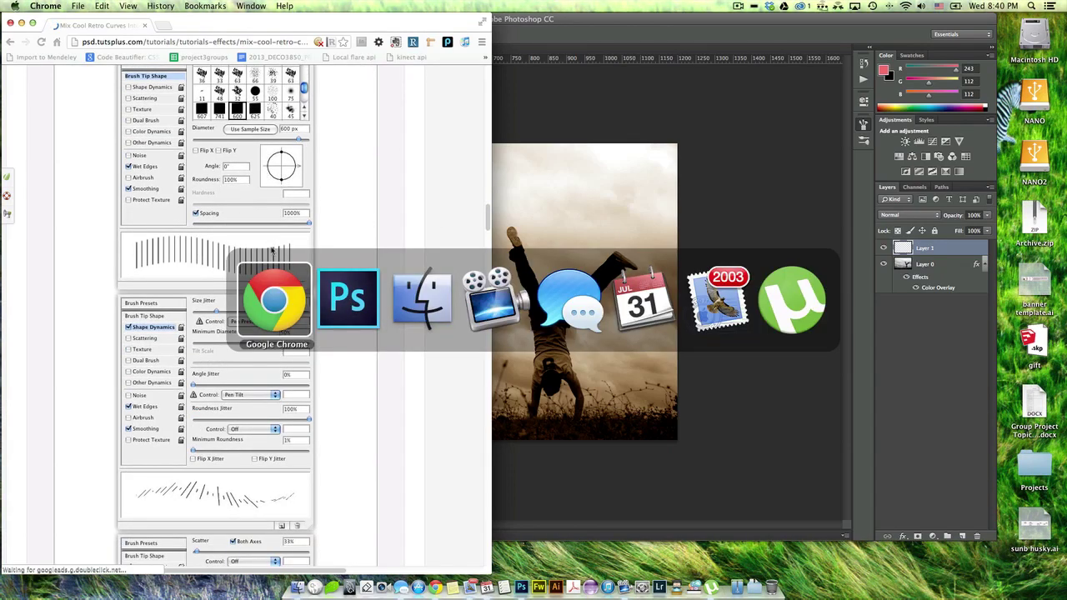
key("super+Tab")
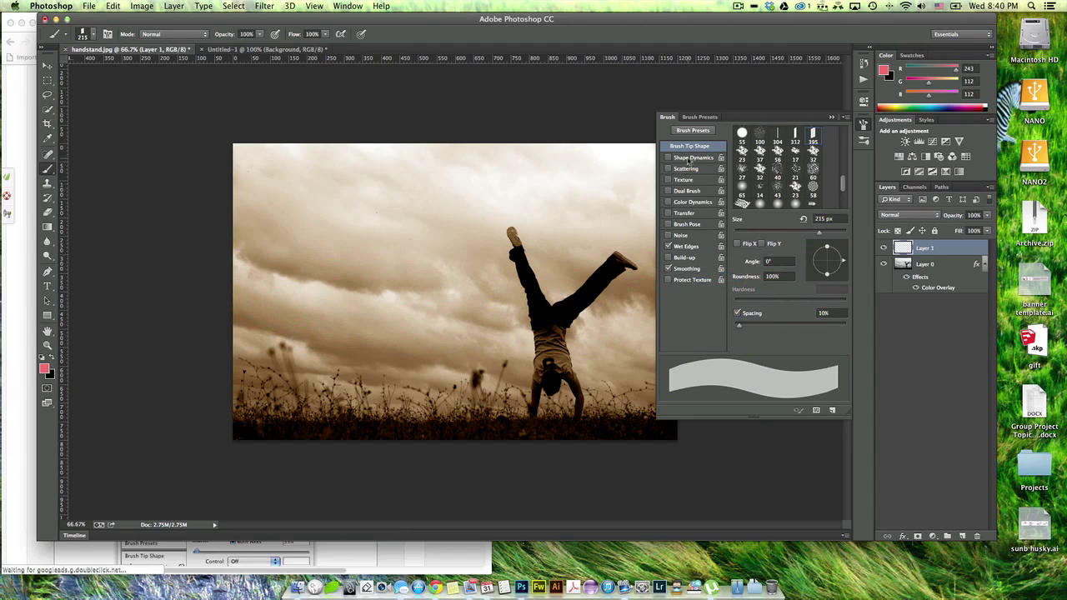
left_click(695, 158)
left_click(689, 146)
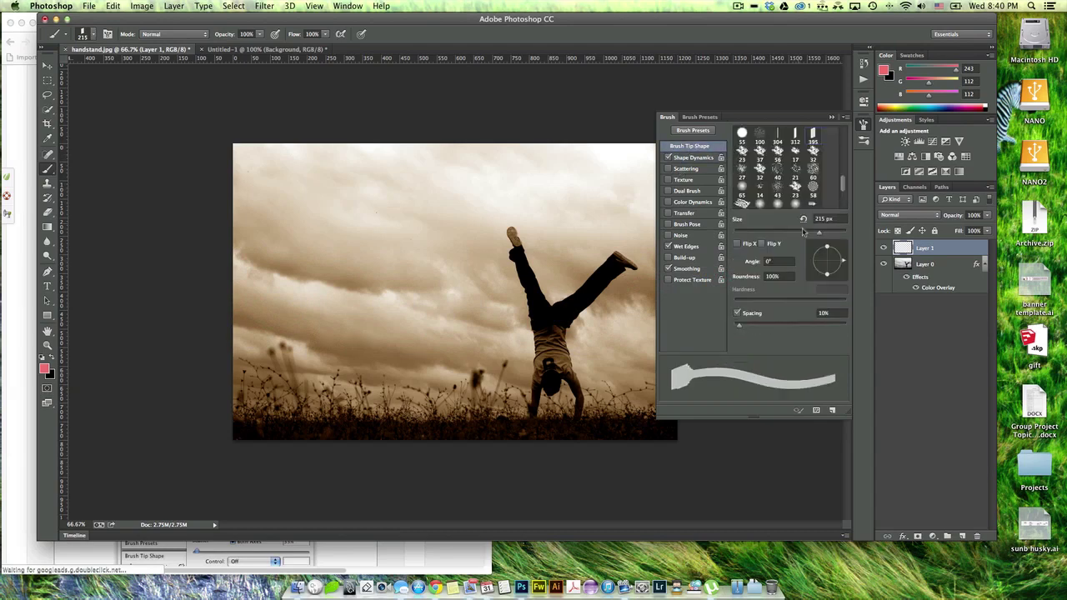
mouse_move(772, 329)
left_mouse_down()
mouse_move(850, 325)
mouse_move(804, 329)
left_mouse_up()
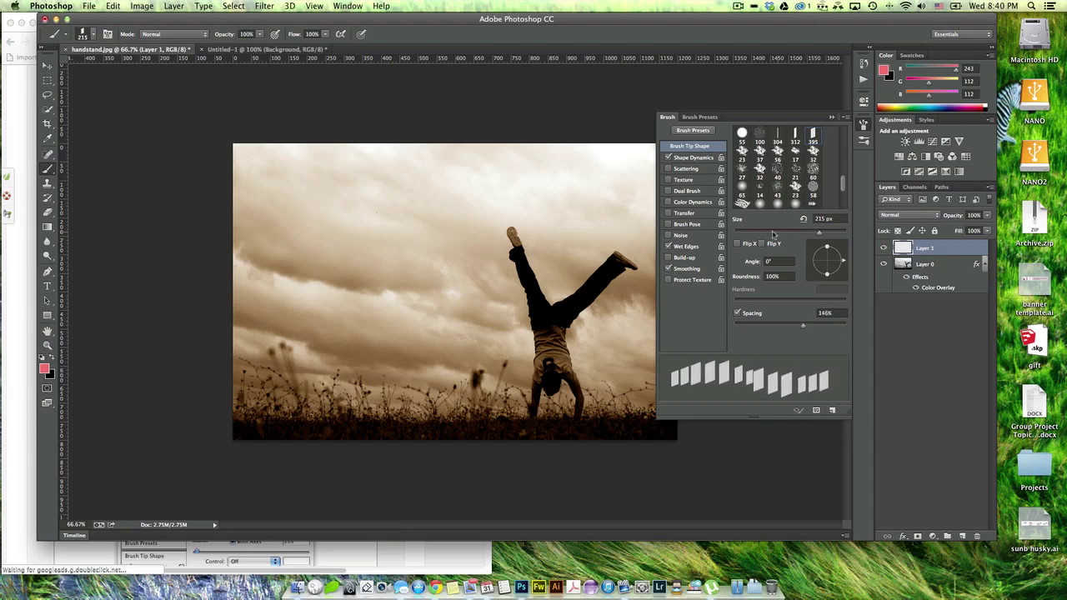
- Set the brush size to 165 px, test it with a few stamps above the figure's legs and undo them
left_click_drag(802, 233, 809, 233)
left_click(578, 229)
left_click(581, 293)
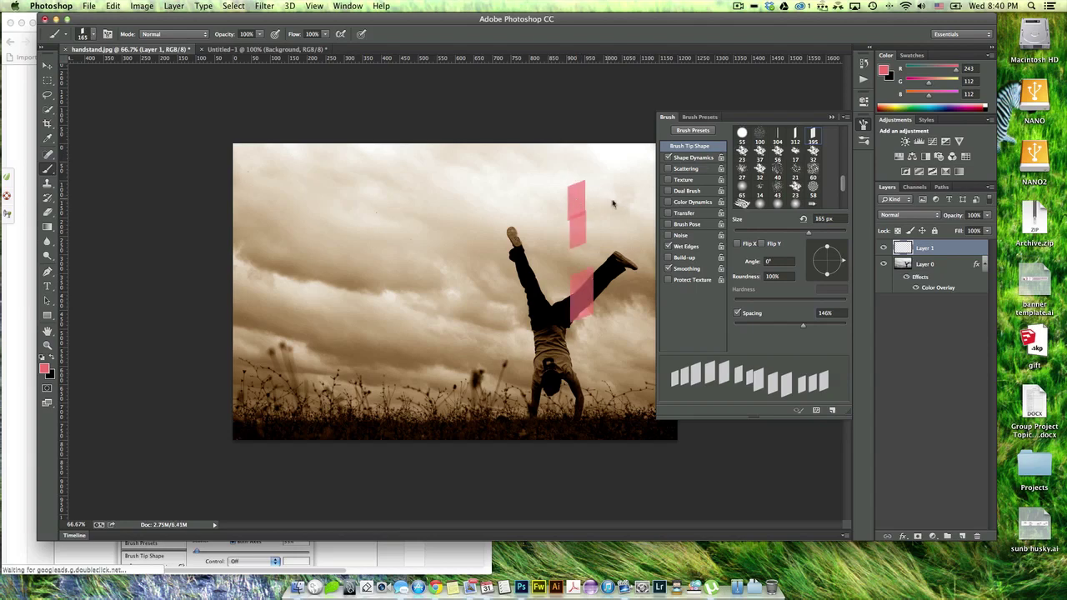
key("super+alt+z")
key("super+alt+z")
key("super+alt+z")
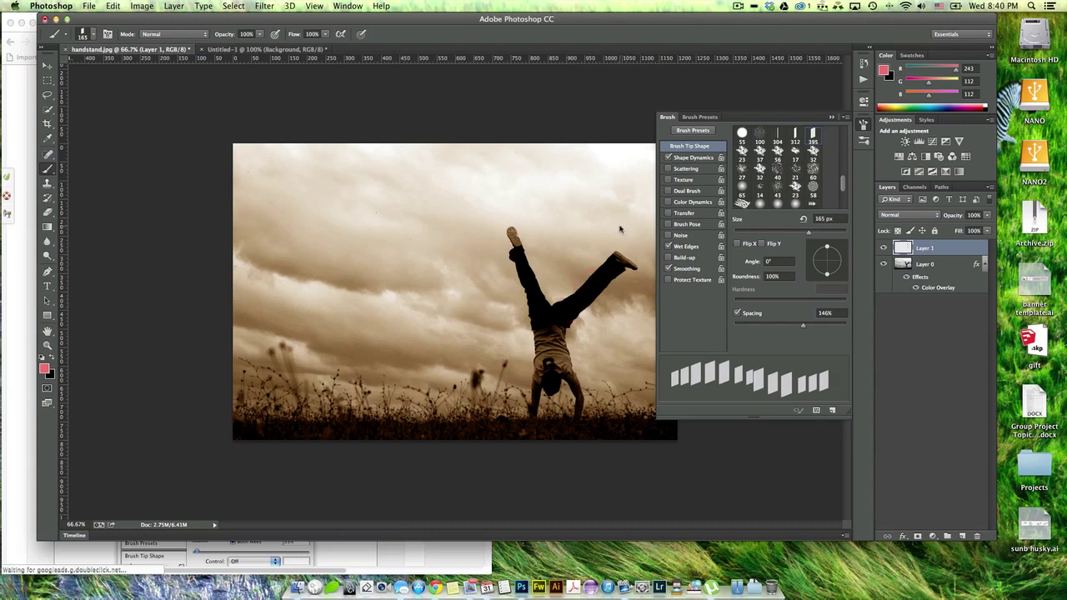
- Enable Scattering for the brush and consult the tutorial's Shape Dynamics and Scattering settings in Chrome
left_click(686, 169)
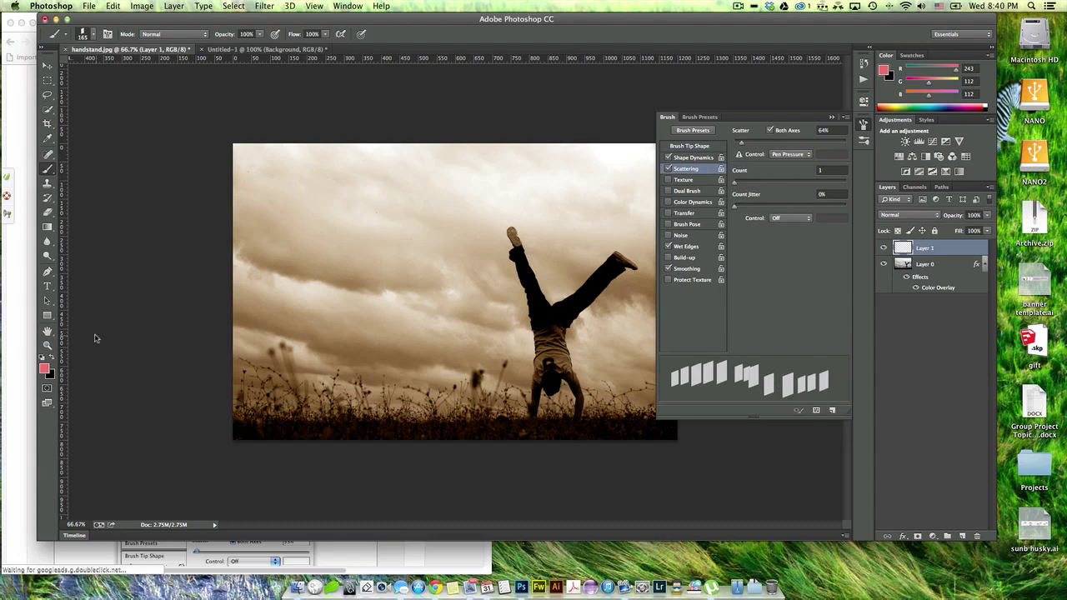
left_click(30, 289)
scroll(208, 333, "down", 5)
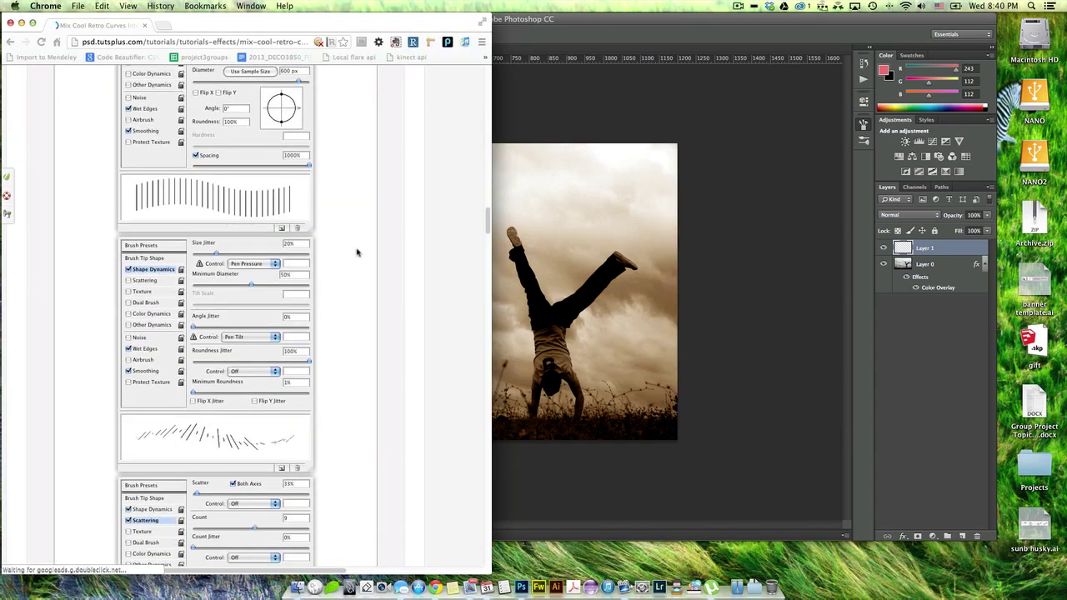
- Return to Photoshop, show the Shape Dynamics settings and narrow the window so the tutorial is visible beside it
key("super+Tab")
key("super+shift+Tab")
key("super+Tab")
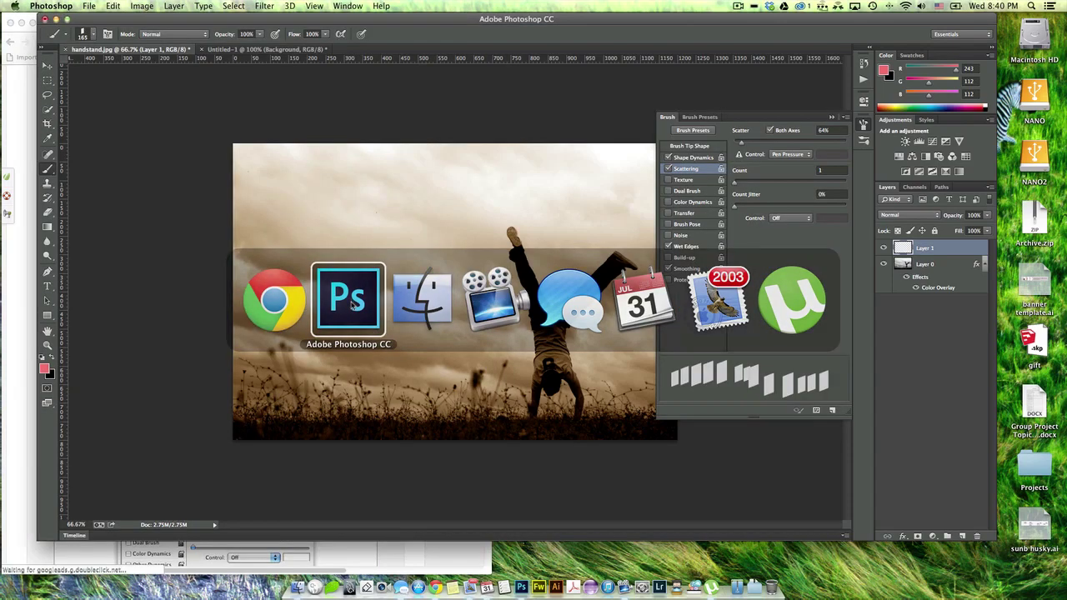
left_click(695, 160)
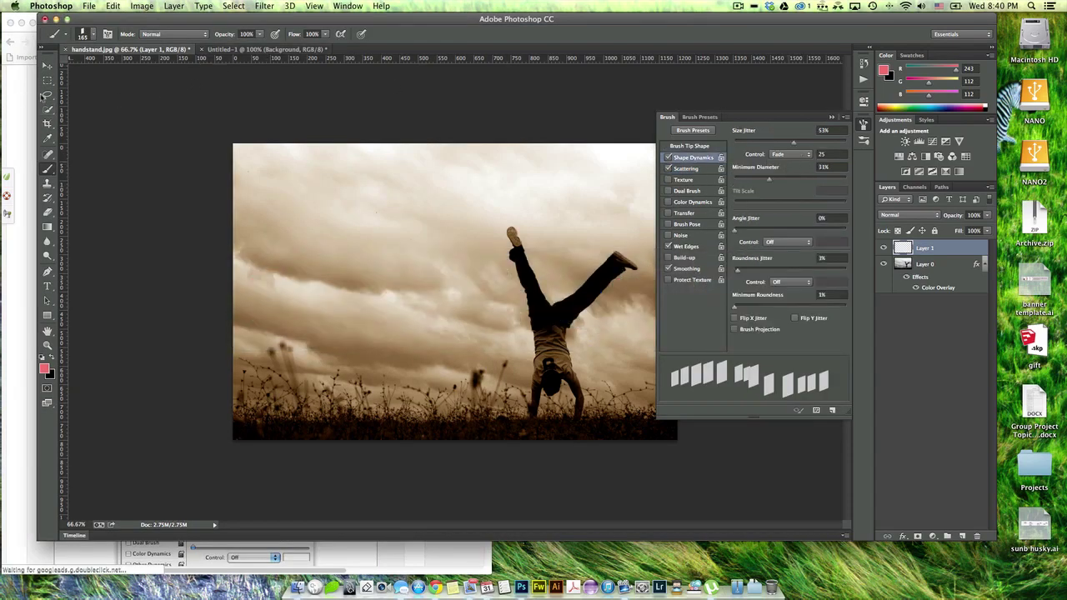
left_click_drag(37, 96, 334, 98)
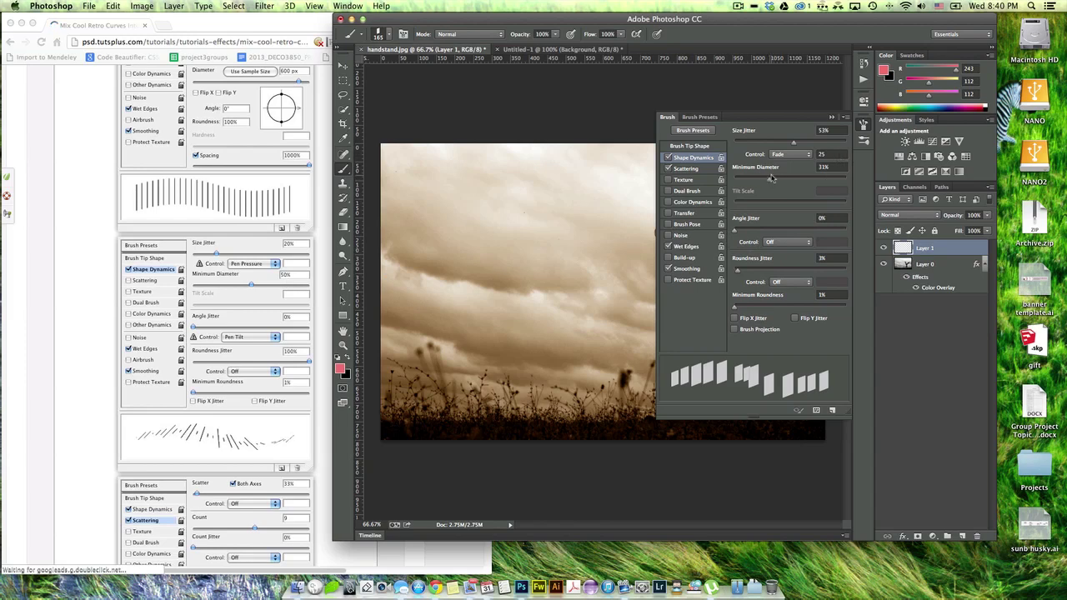
- In Shape Dynamics, set Minimum Diameter to 39%, Size Jitter to 13% and the Angle Jitter control to Pen Tilt at 0%
left_click_drag(770, 182, 778, 179)
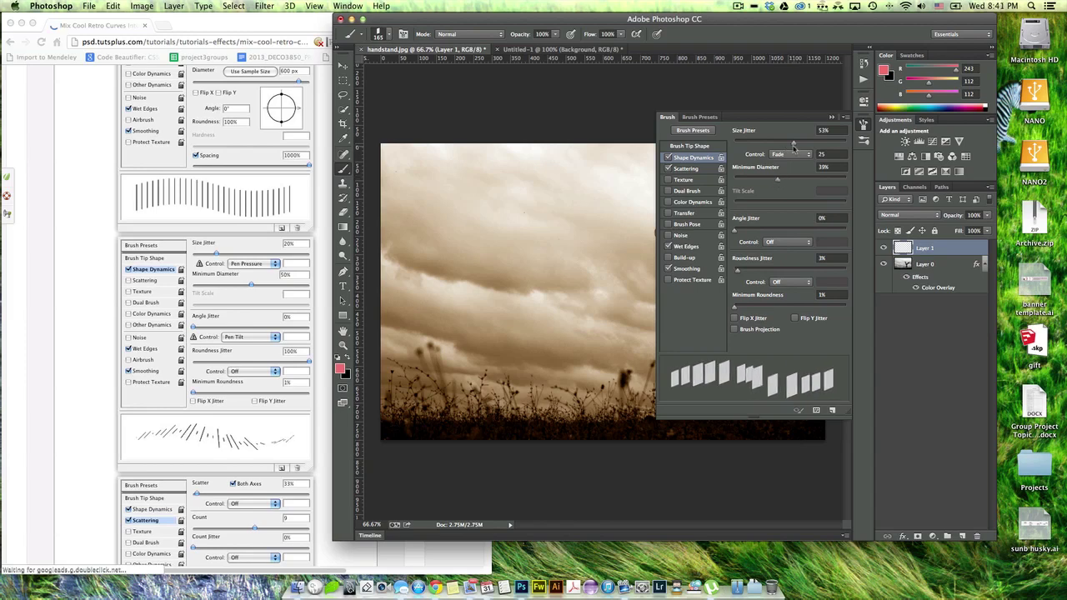
mouse_move(792, 142)
left_mouse_down()
mouse_move(734, 146)
mouse_move(750, 143)
left_mouse_up()
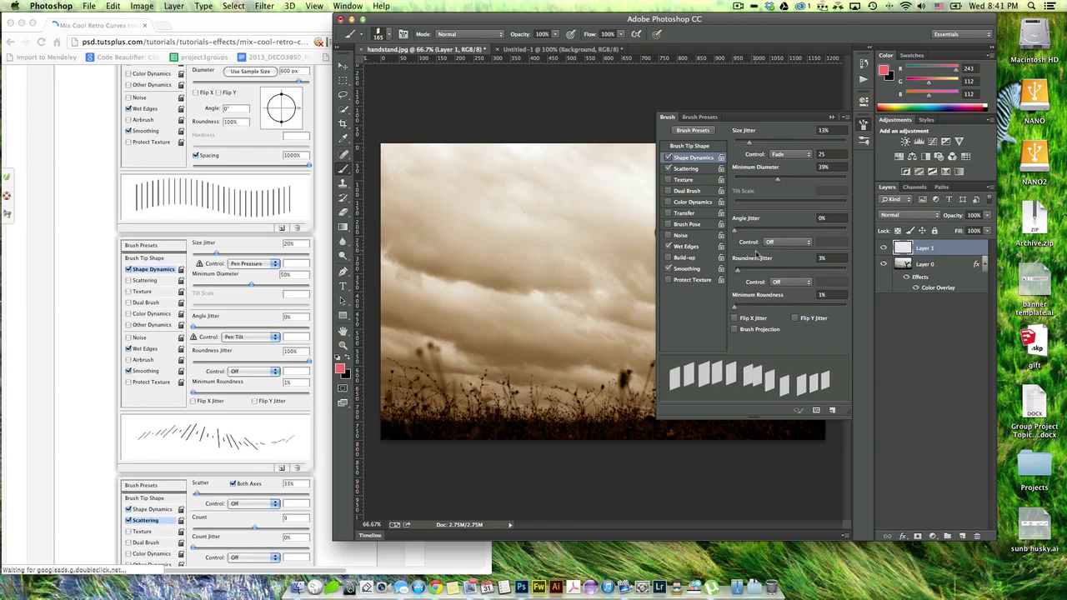
left_click(792, 243)
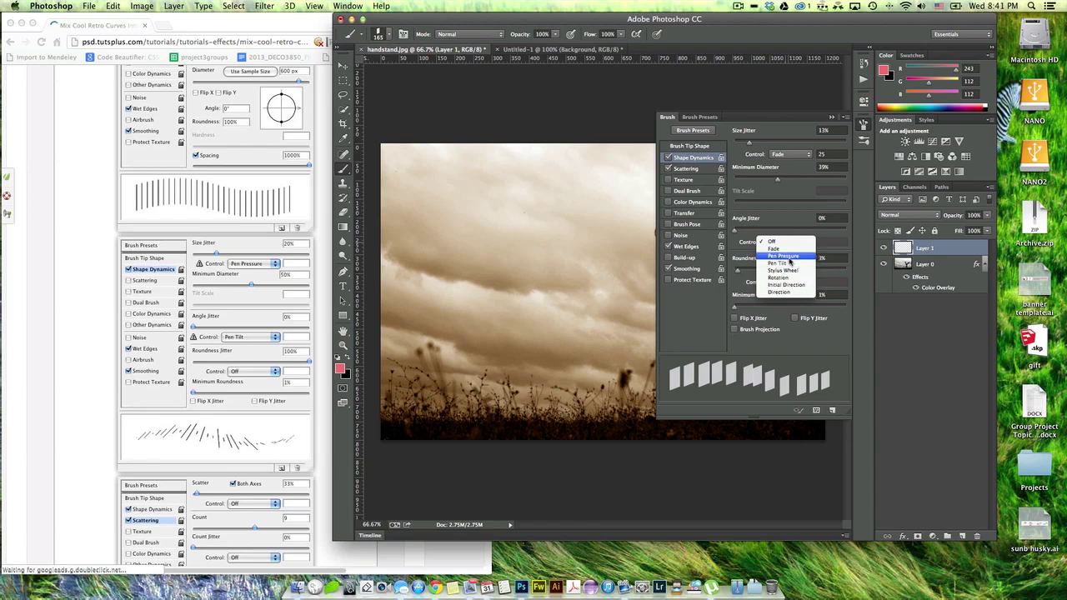
left_click(789, 263)
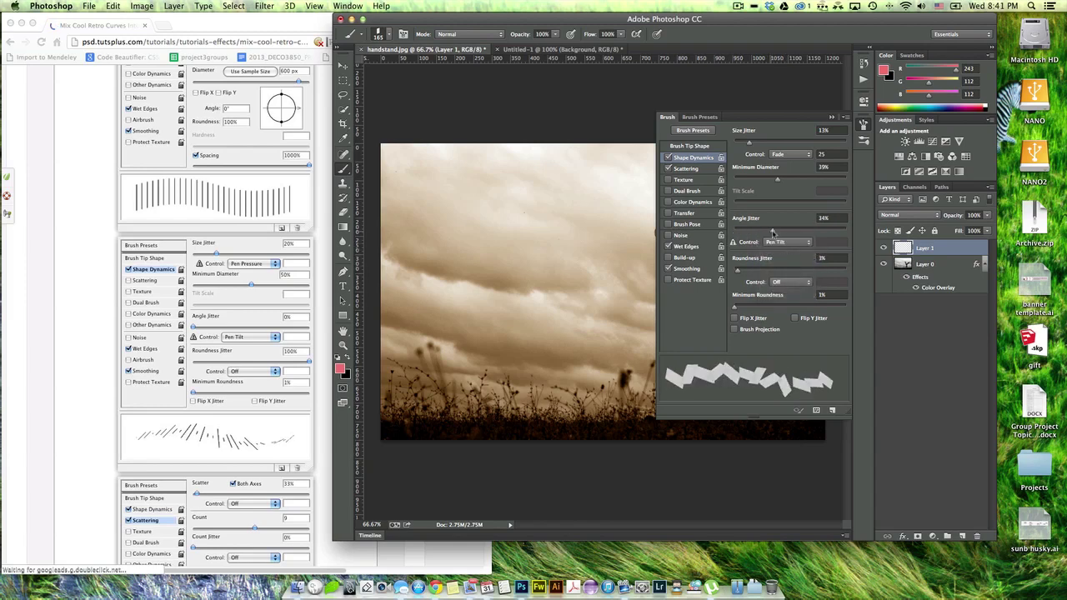
left_click(772, 241)
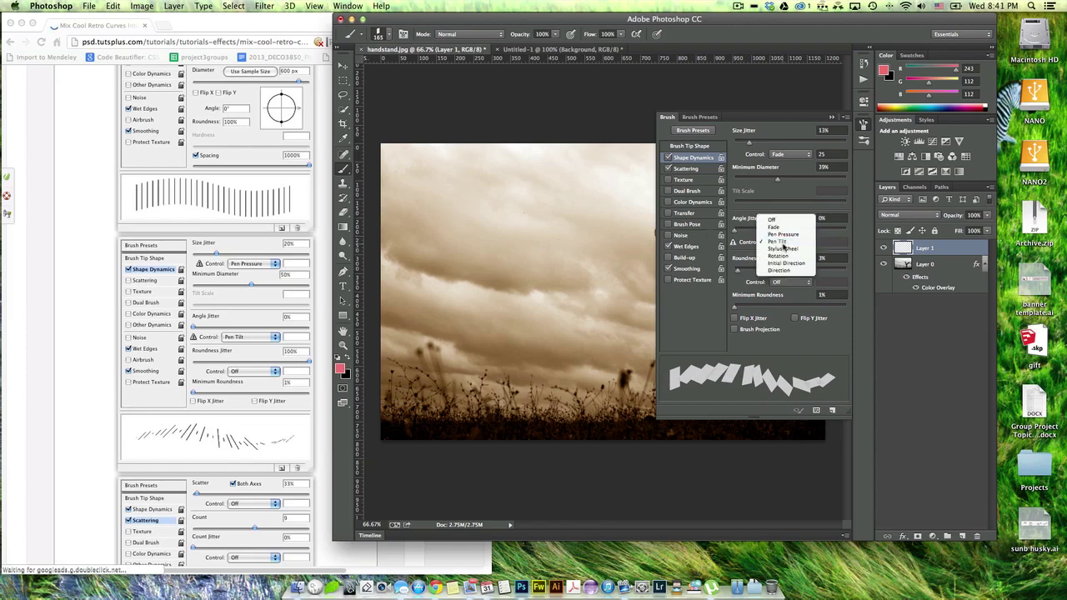
left_click(775, 242)
- Try a Roundness Jitter of 100% with its control Off and paint a test stroke over the sky
left_click_drag(737, 272, 731, 273)
left_click(763, 284)
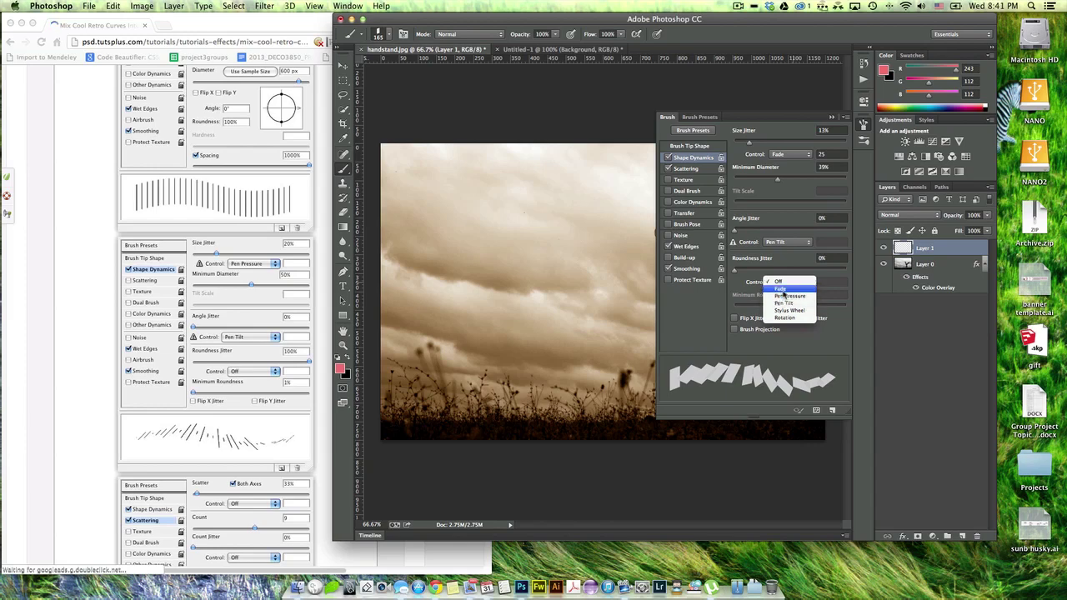
left_click(775, 283)
mouse_move(749, 272)
left_mouse_down()
mouse_move(940, 278)
mouse_move(788, 284)
mouse_move(804, 288)
mouse_move(1049, 289)
left_mouse_up()
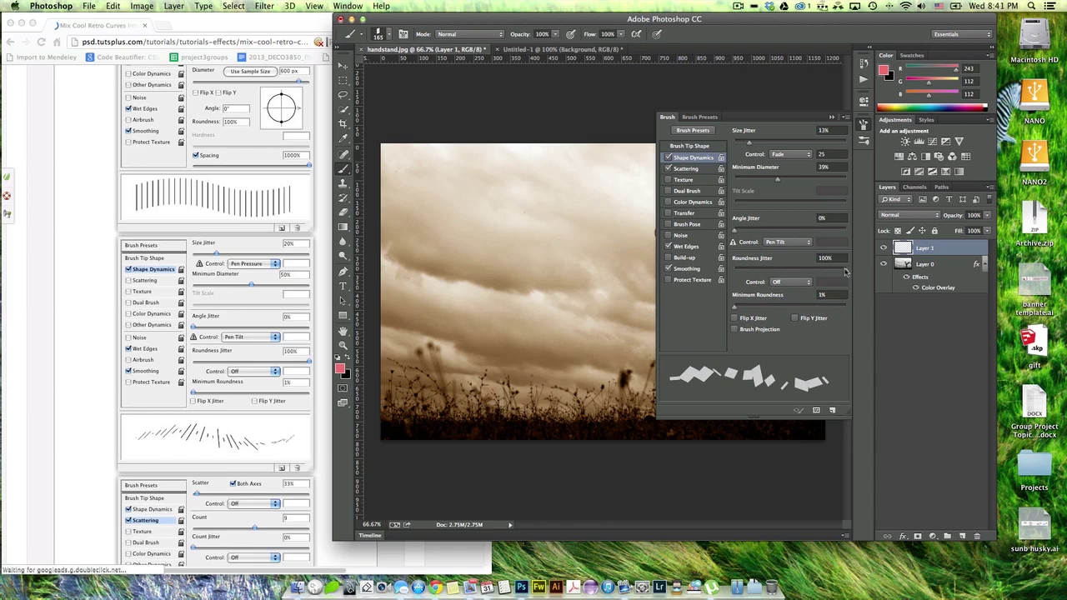
mouse_move(845, 273)
left_mouse_down()
mouse_move(752, 274)
mouse_move(851, 292)
left_mouse_up()
mouse_move(572, 166)
left_mouse_down()
mouse_move(578, 311)
mouse_move(603, 210)
left_mouse_up()
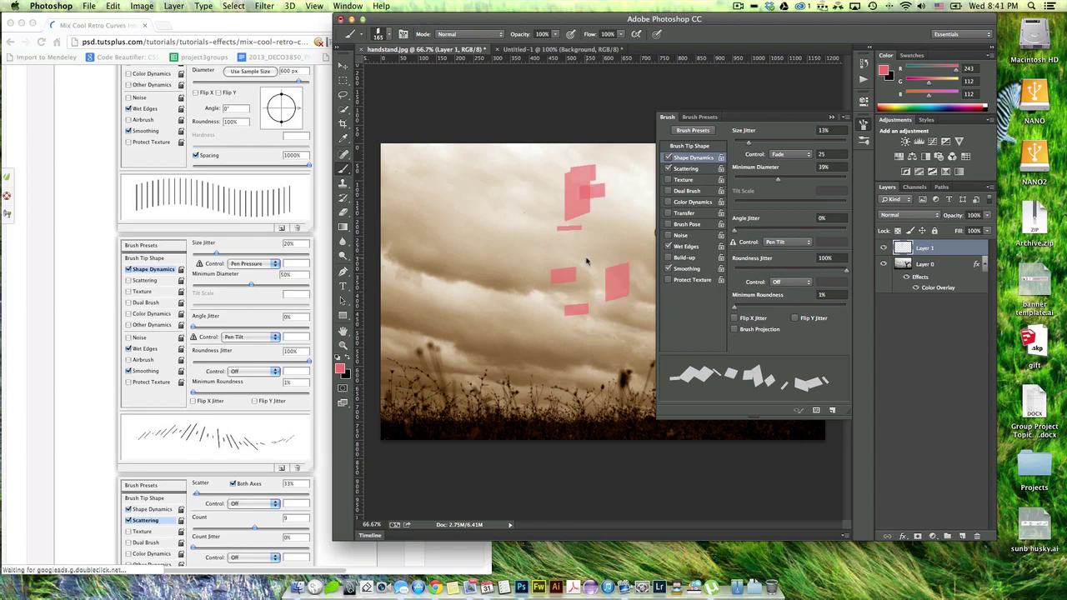
- Replace the test-painted layer with a new empty layer and set the Roundness Jitter to 0%
key("Delete")
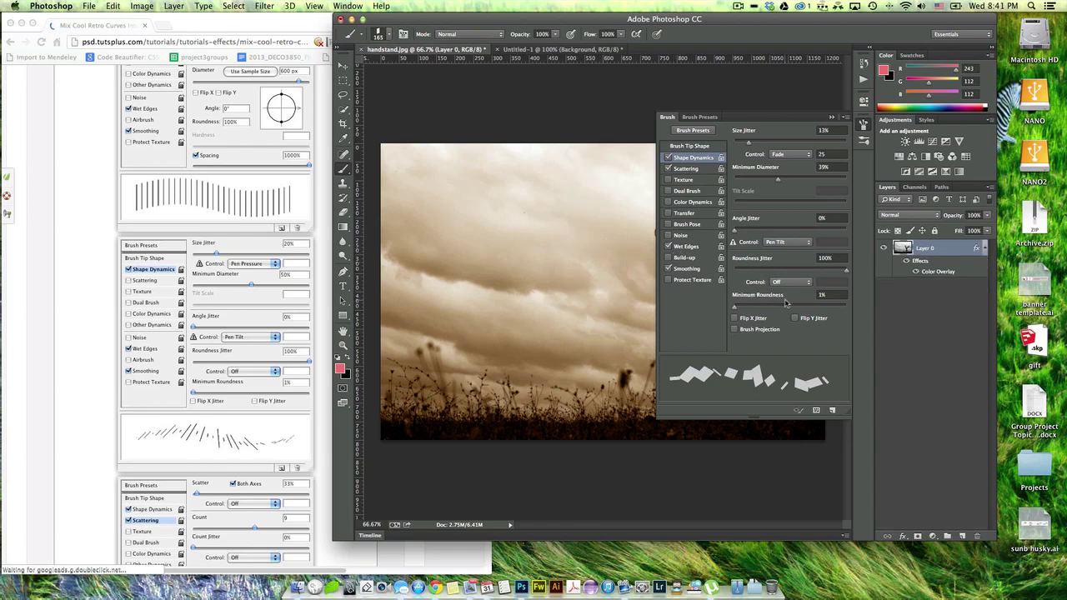
key("super+alt+shift+n")
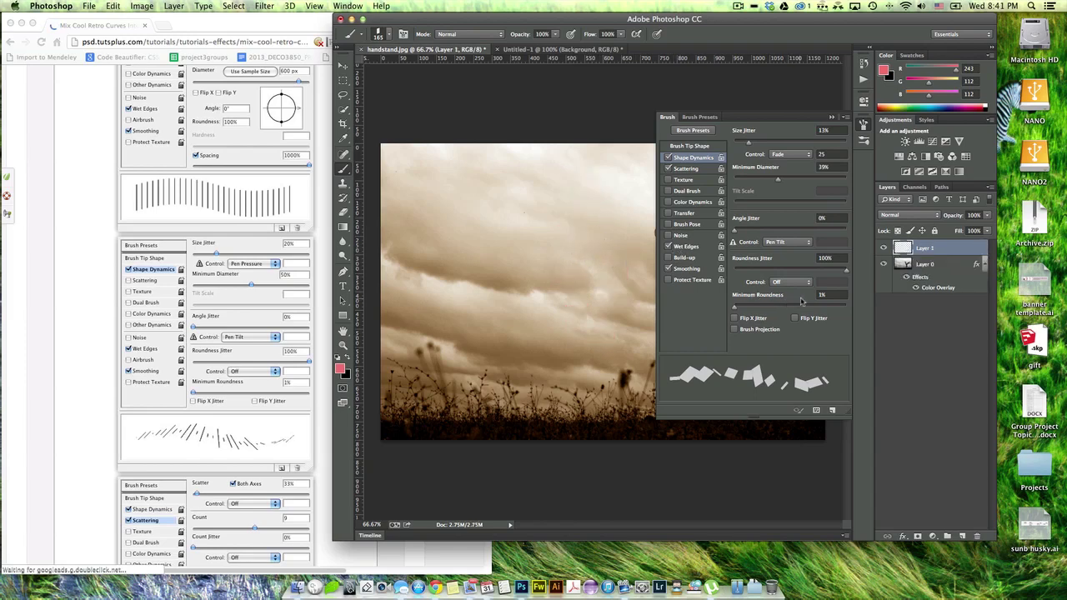
left_click(835, 273)
left_click_drag(835, 272, 700, 275)
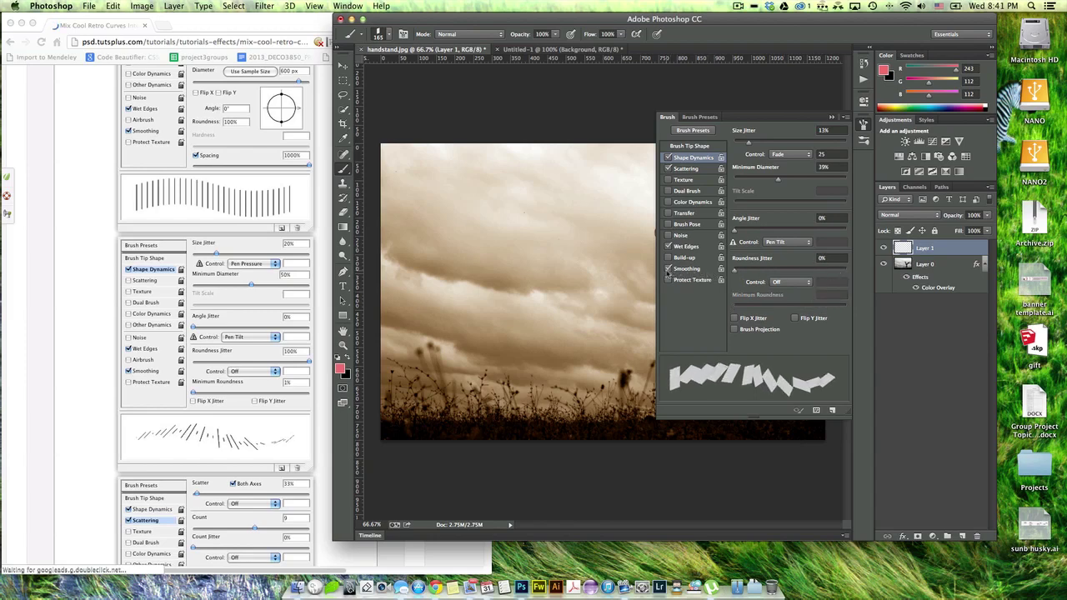
- Test the brush with several separate stamps over the sky and undo them all
left_click(554, 310)
left_click(596, 231)
left_click(600, 172)
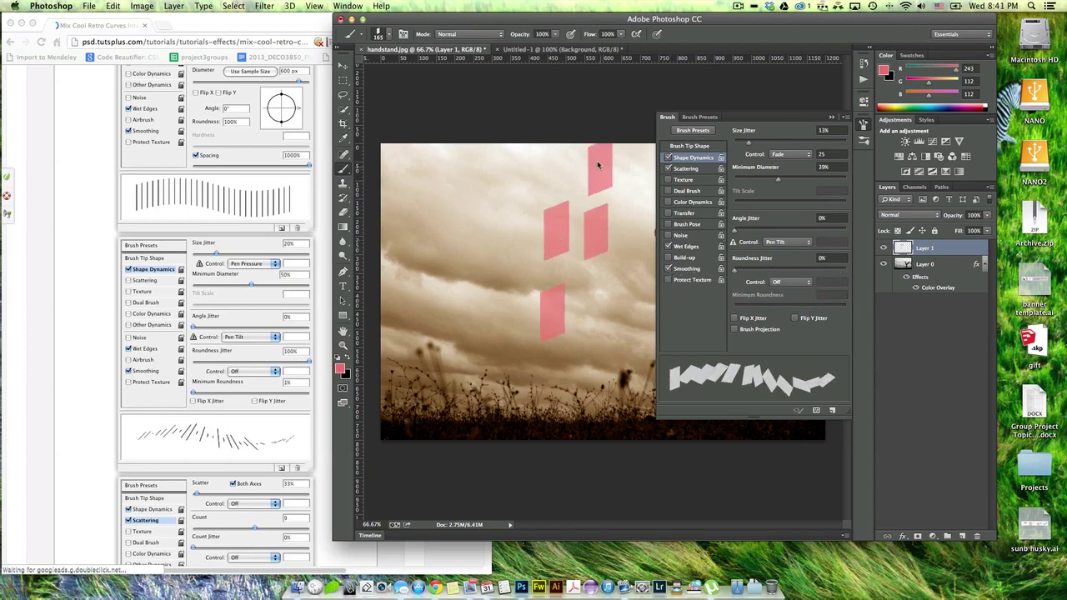
key("super+z")
key("super+alt+z")
key("super+alt+z")
key("super+alt+z")
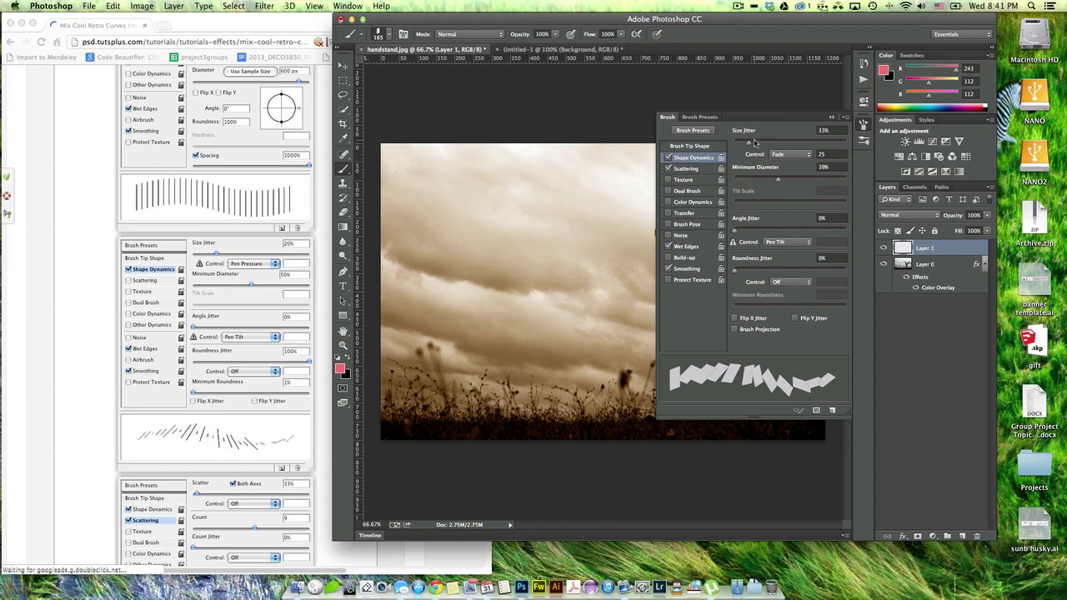
- Try a Scatter of 644% on both axes with a stroke across the photo and undo the stroke
left_click(688, 168)
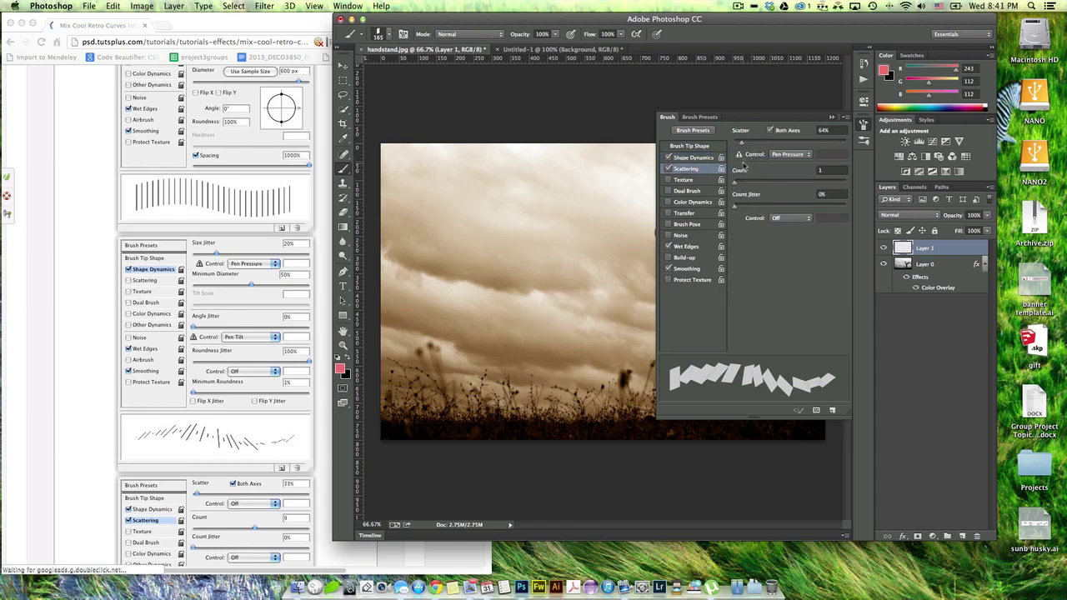
left_click_drag(745, 145, 806, 145)
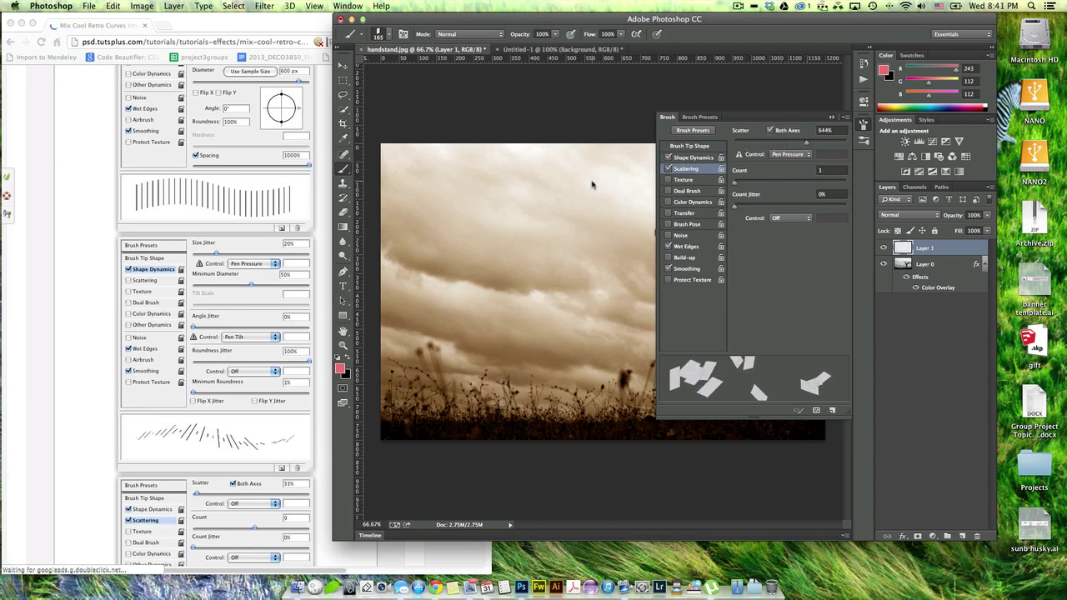
left_click_drag(589, 273, 533, 216)
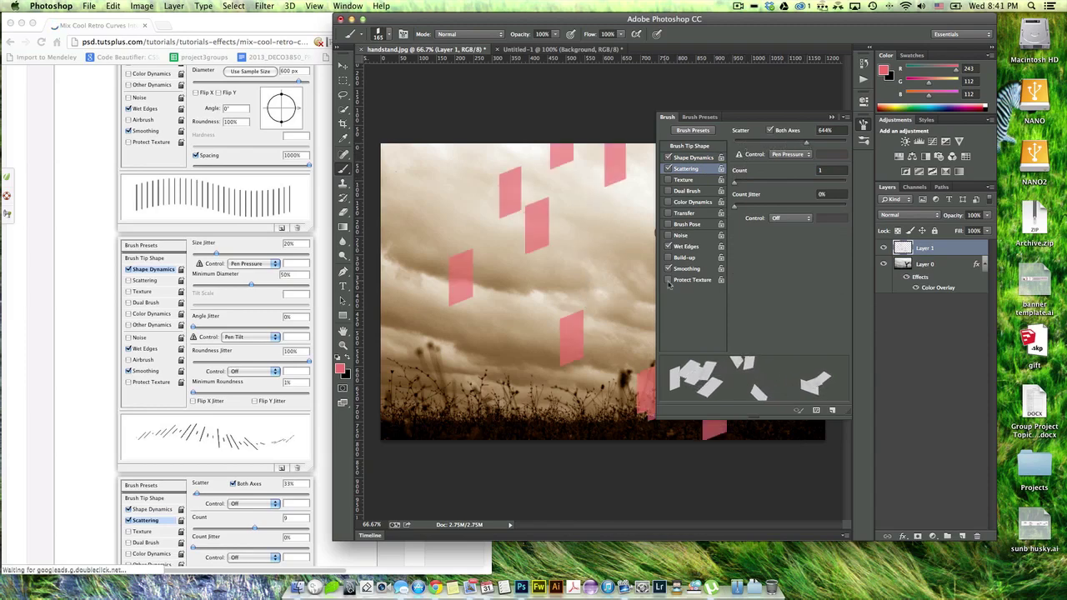
key("ctrl+z")
- Set the Size Jitter in Shape Dynamics to 79%, test the brush with one stamp and undo it
left_click(693, 157)
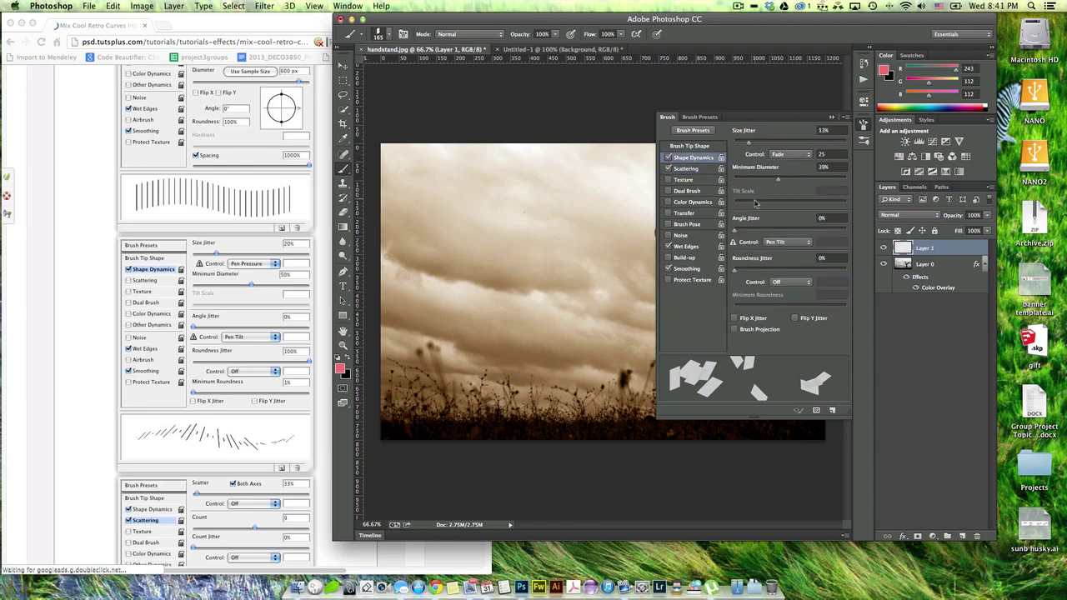
mouse_move(750, 142)
left_mouse_down()
mouse_move(867, 143)
mouse_move(822, 153)
left_mouse_up()
left_click(614, 284)
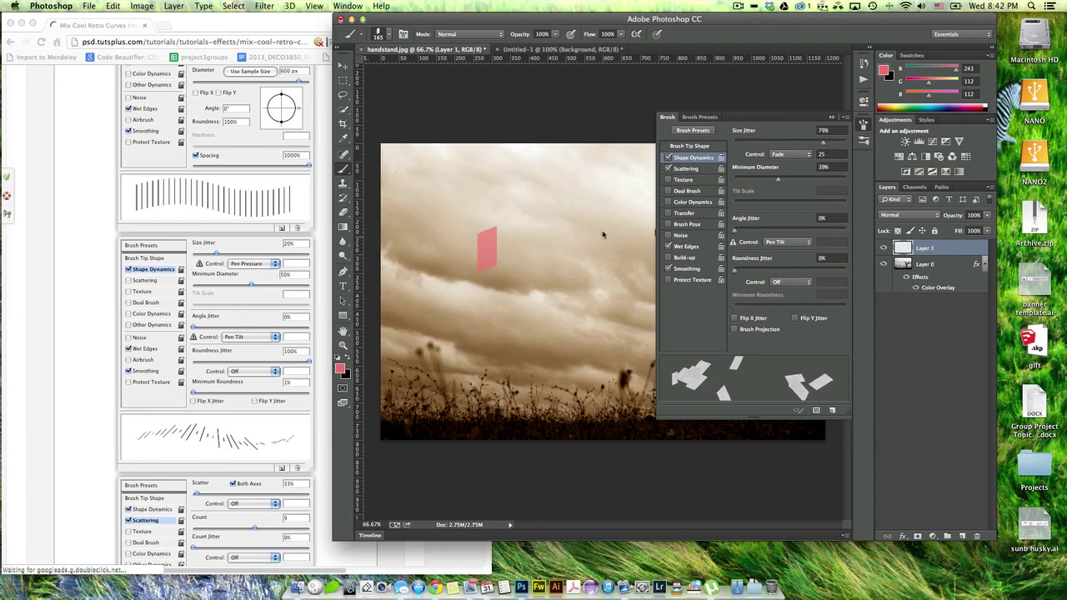
key("super+z")
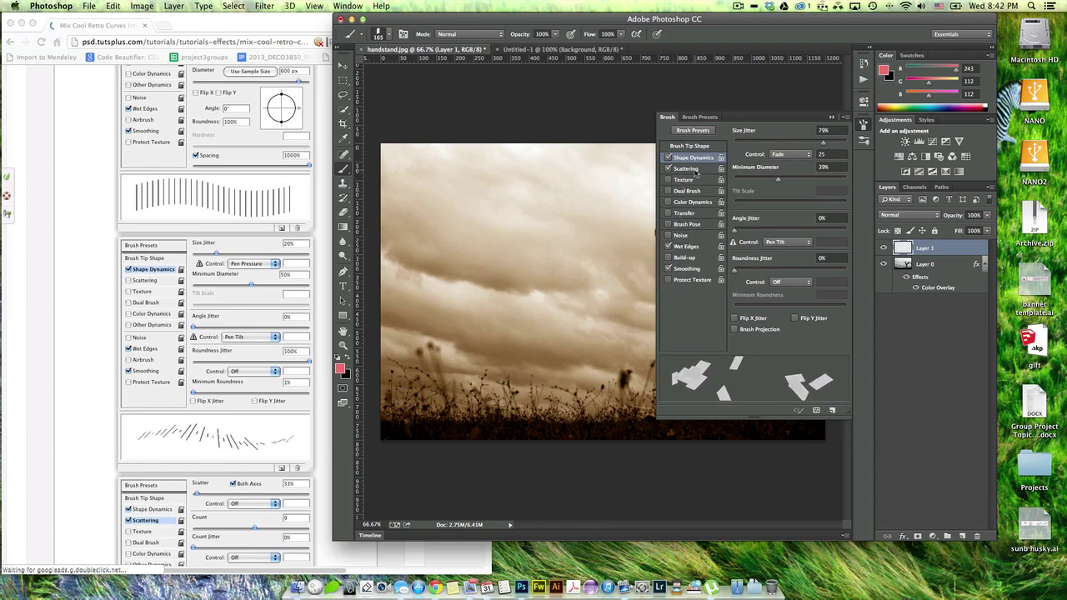
- Try a Scatter of 0% with a stamp and a short stroke over the sky, and undo both
left_click(704, 171)
left_click_drag(784, 143, 734, 144)
left_click(564, 241)
mouse_move(563, 241)
left_mouse_down()
mouse_move(559, 324)
mouse_move(569, 242)
mouse_move(591, 200)
mouse_move(592, 336)
left_mouse_up()
key("super+z")
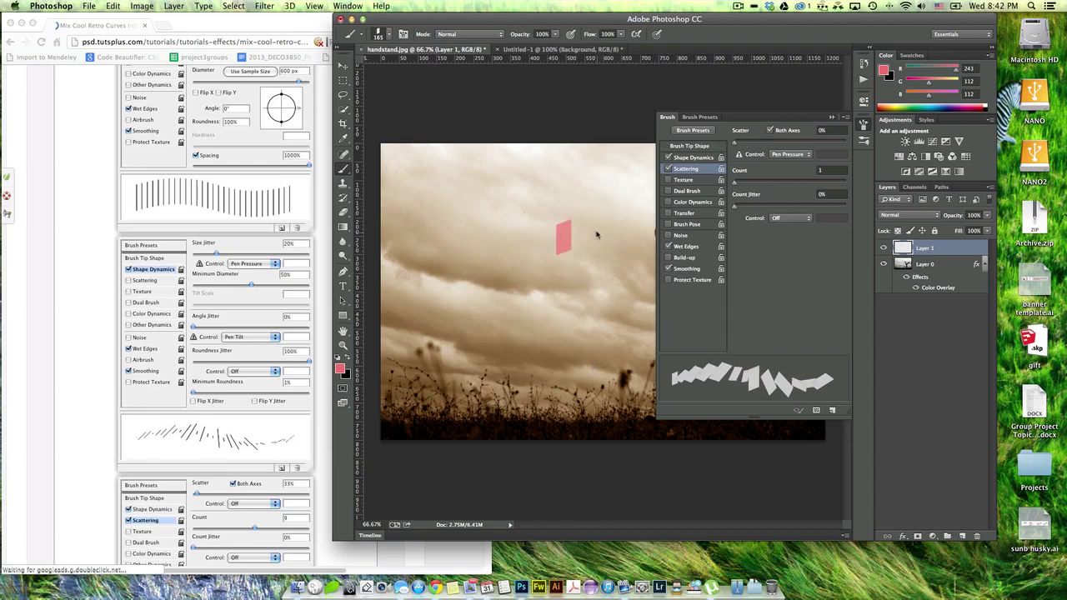
key("alt+super+z")
- Paint a vertical trial stroke and further stamps over the sky with the unscattered brush, undoing them step by step
left_click_drag(609, 204, 602, 357)
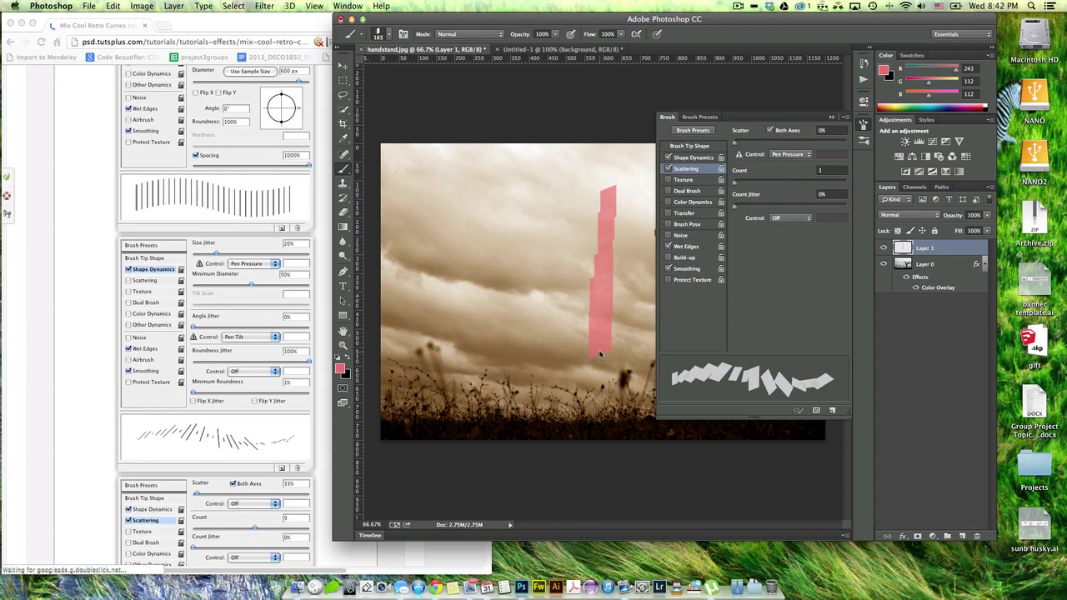
key("super+z")
left_click(608, 228)
mouse_move(608, 301)
left_mouse_down()
mouse_move(598, 254)
mouse_move(581, 306)
mouse_move(594, 240)
left_mouse_up()
key("alt+super+z")
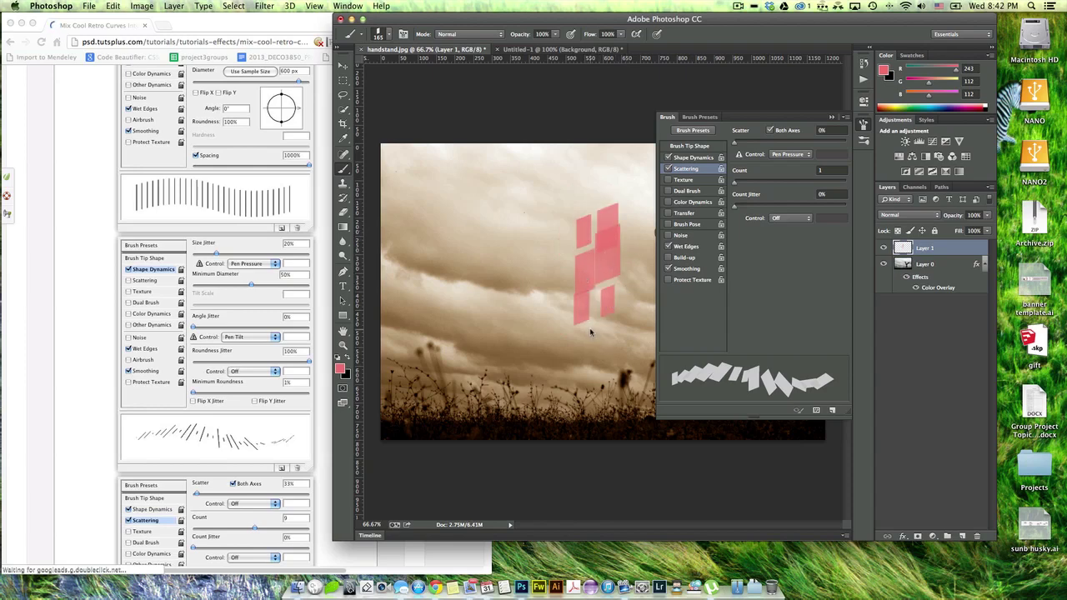
key("alt+super+z")
key("alt+super+z")
key("alt+super+z")
key("alt+super+z")
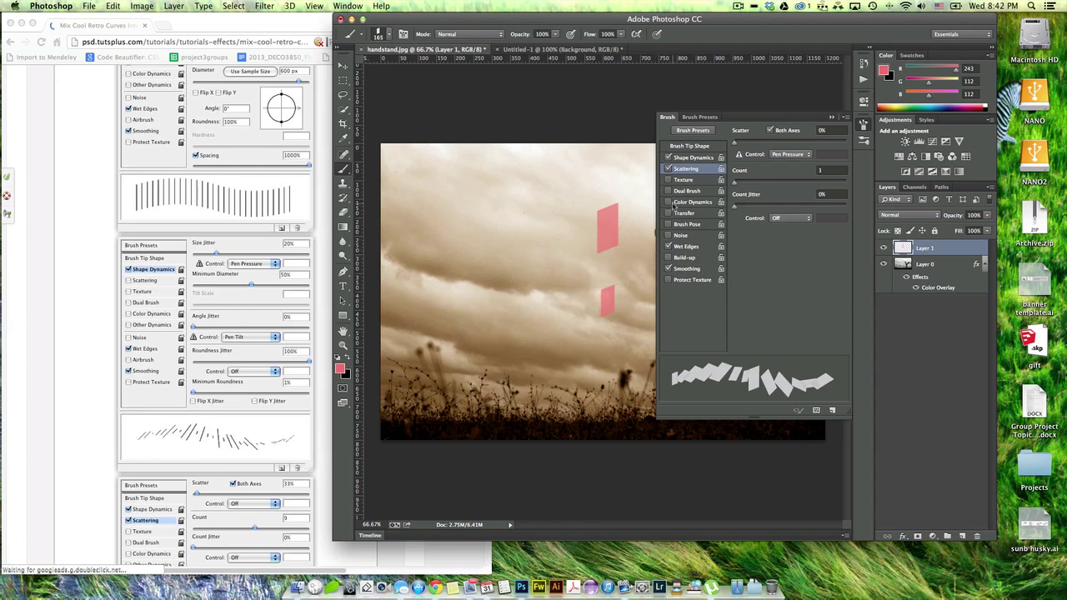
key("alt+super+z")
- Undo the remaining test stamp and, following the tutorial's Scattering settings, set Scatter to 30% and Count to 6
scroll(290, 359, "down", 5)
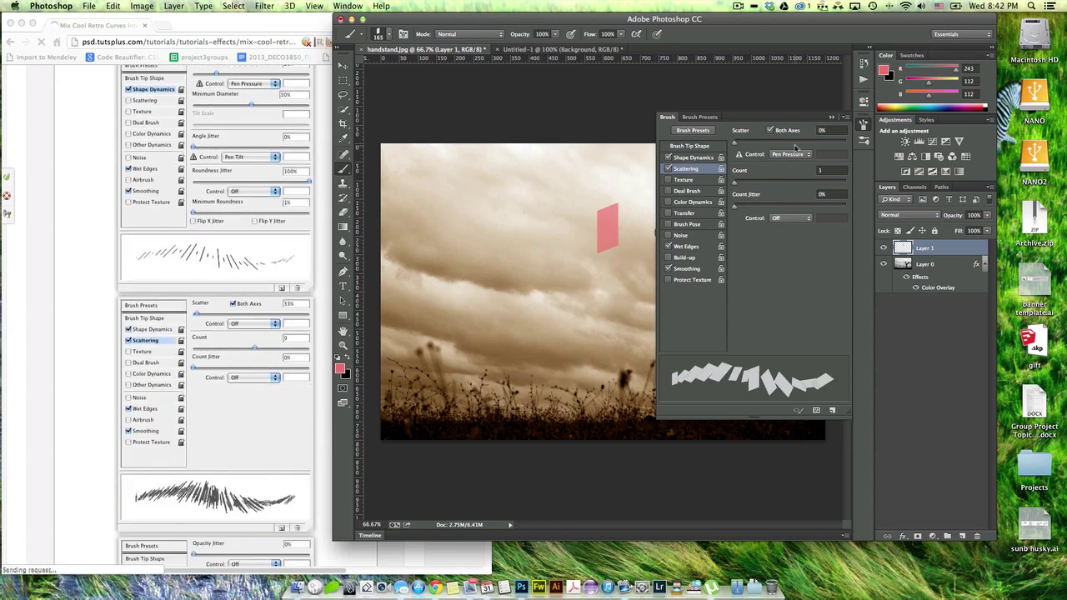
key("alt+super+z")
left_click_drag(735, 144, 737, 145)
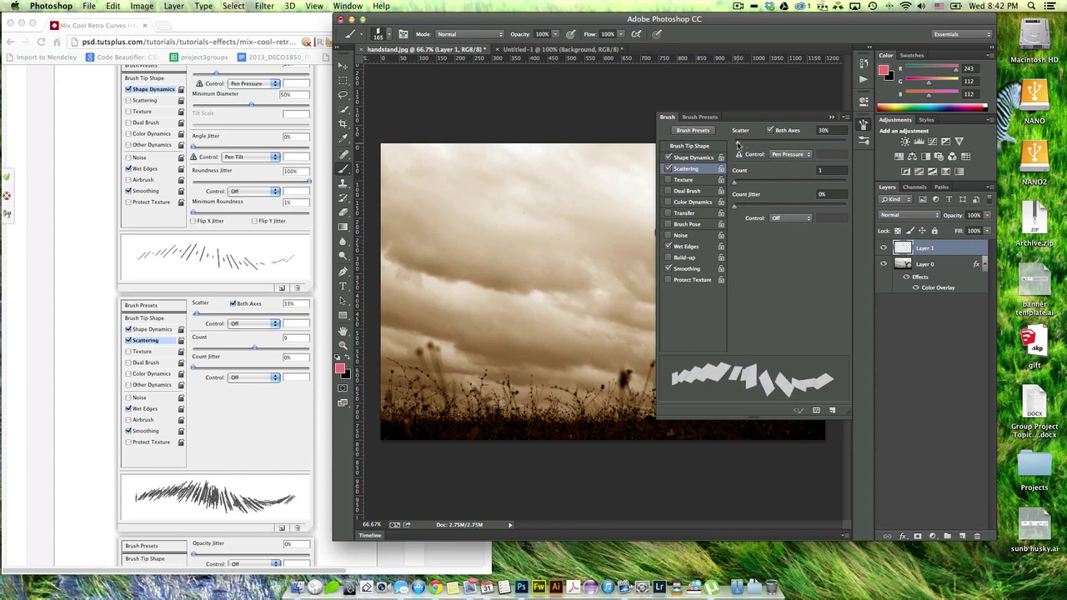
left_click_drag(736, 184, 772, 185)
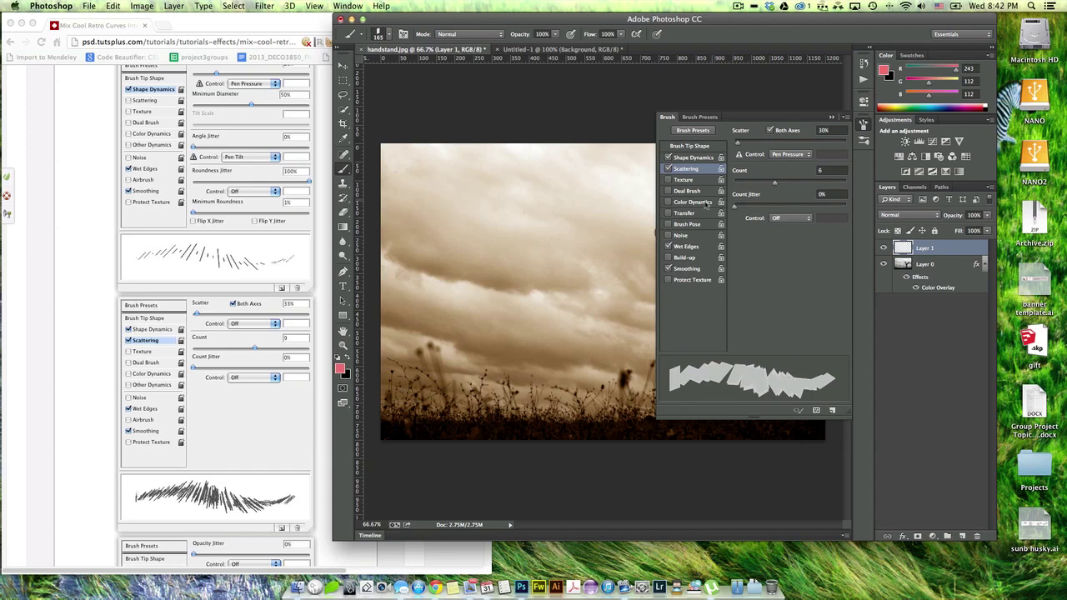
- Test the scattered brush with a long downward stroke and shorter marks over the sky, and undo them
left_click_drag(632, 165, 612, 369)
left_click(606, 221)
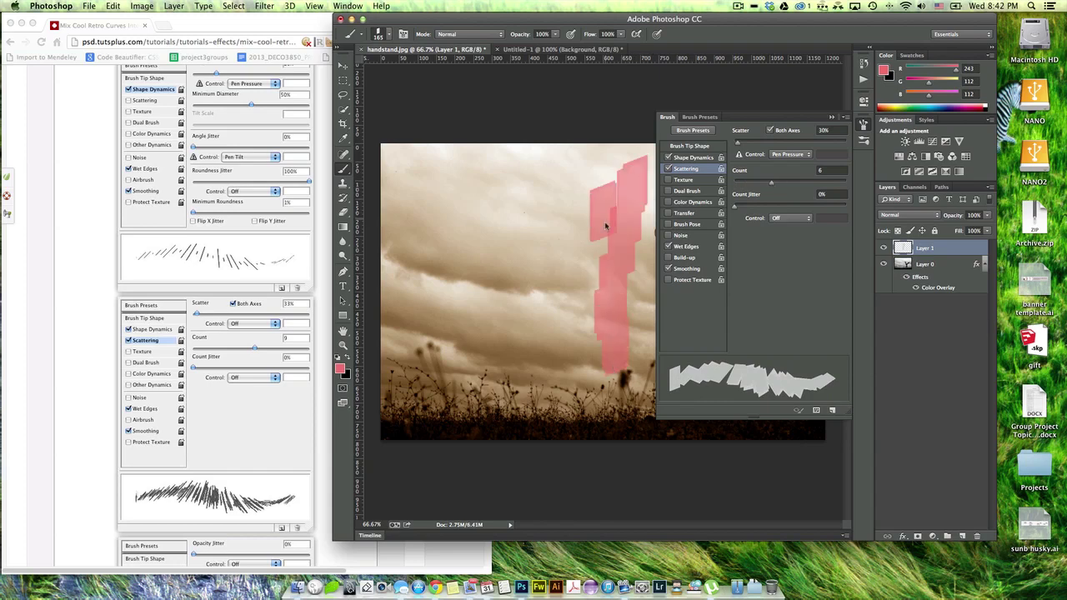
mouse_move(606, 226)
left_mouse_down()
mouse_move(610, 342)
mouse_move(608, 262)
left_mouse_up()
key("ctrl+z")
key("ctrl+alt+z")
key("ctrl+alt+z")
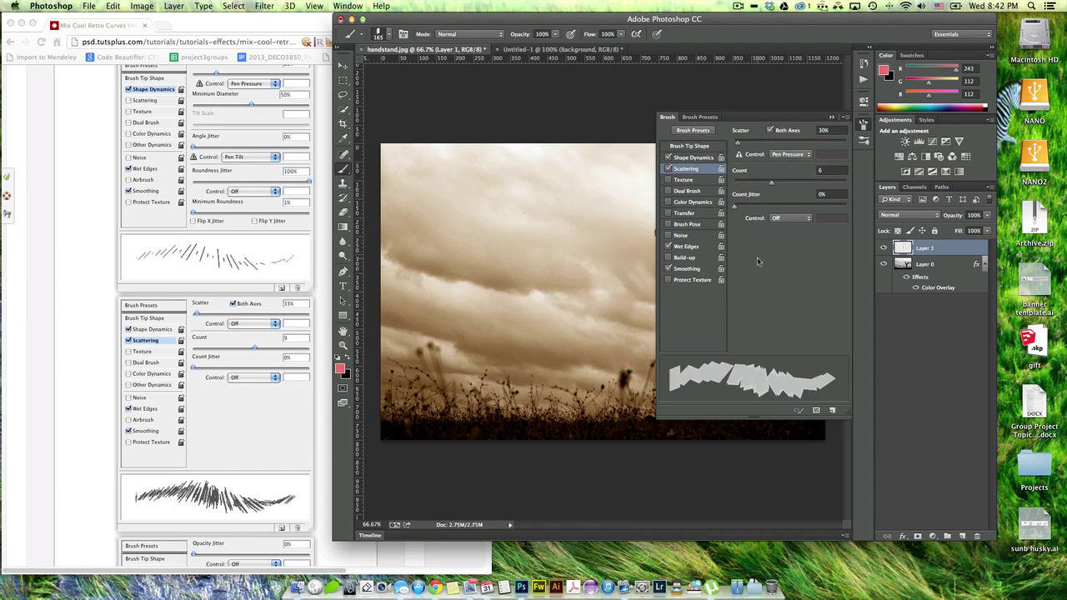
- Consult the tutorial's remaining brush settings and enable Color Dynamics and Transfer for the custom brush
scroll(167, 393, "down", 1)
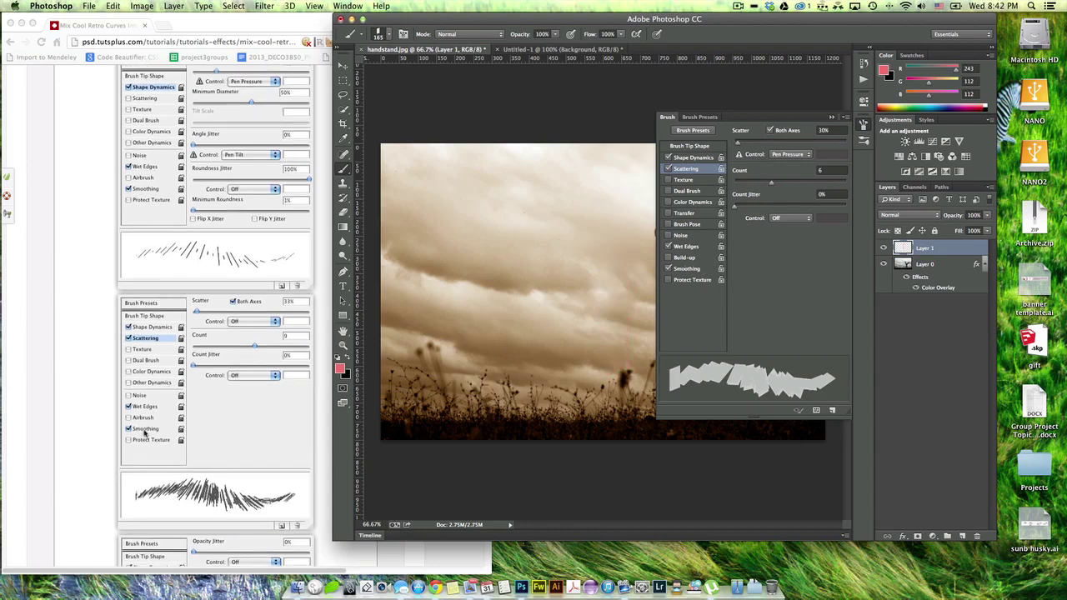
scroll(194, 464, "down", 5)
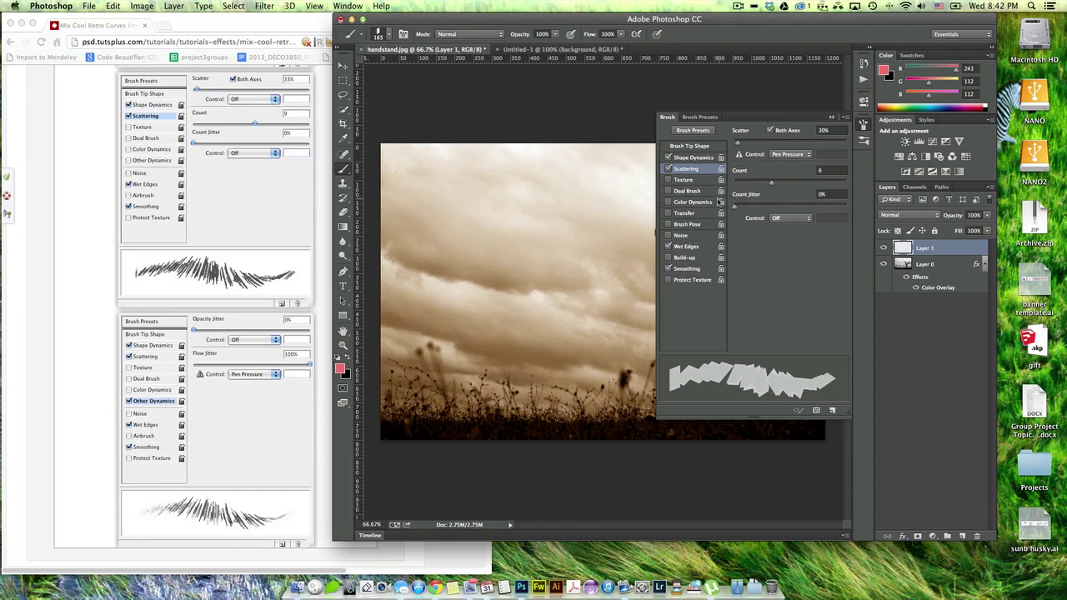
left_click(699, 203)
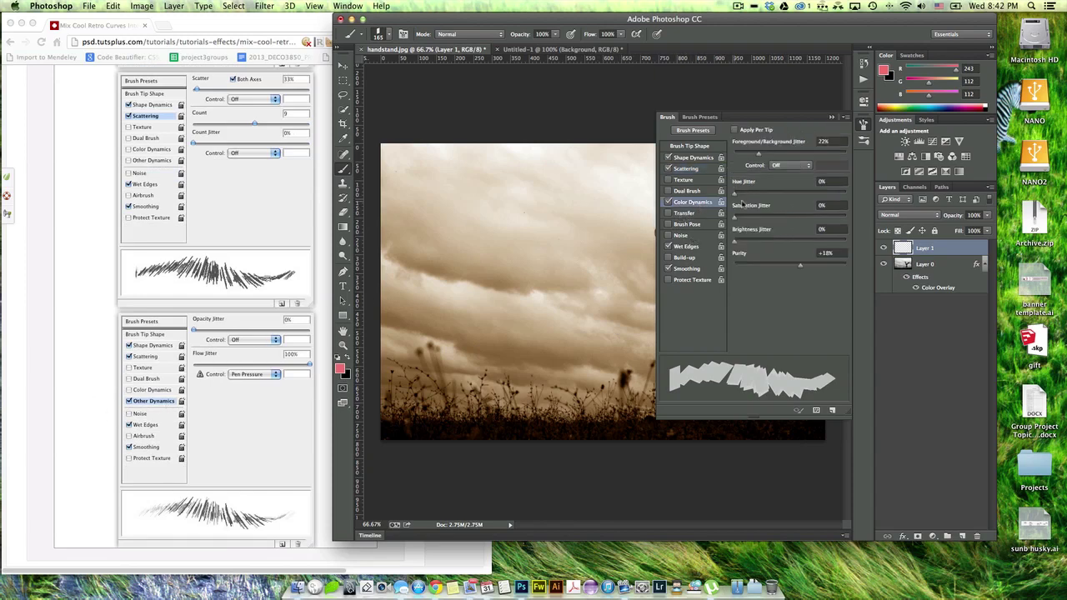
left_click(789, 165)
left_click(749, 170)
left_click(685, 214)
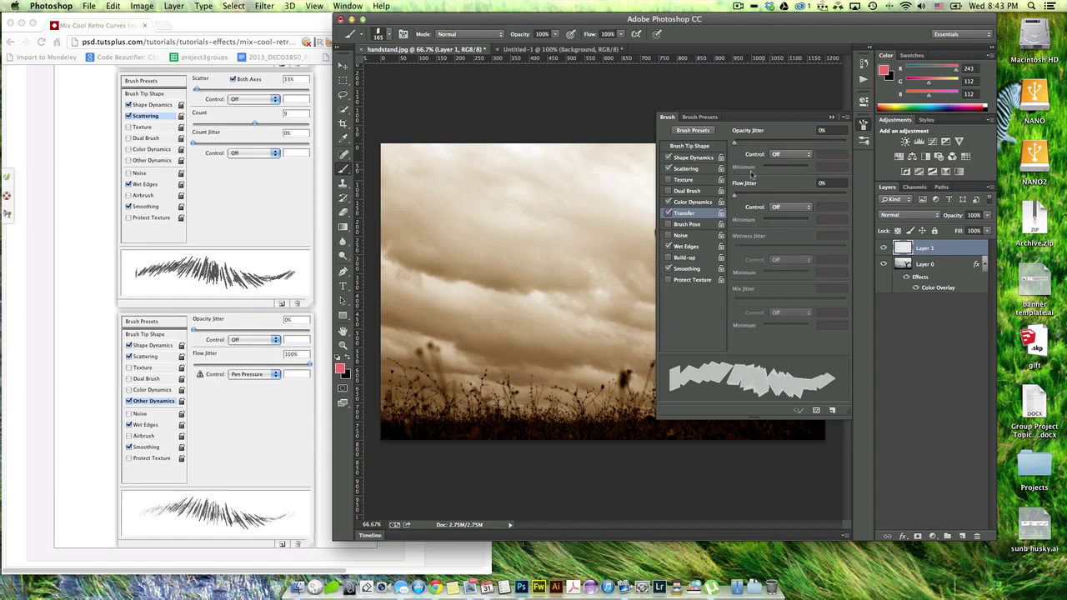
- Try a Flow Jitter of 100% with two downward strokes over the sky, and undo both strokes
left_click_drag(733, 198, 869, 197)
left_click_drag(556, 215, 560, 367)
left_click_drag(578, 230, 574, 365)
key("super+alt+z")
key("super+alt+z")
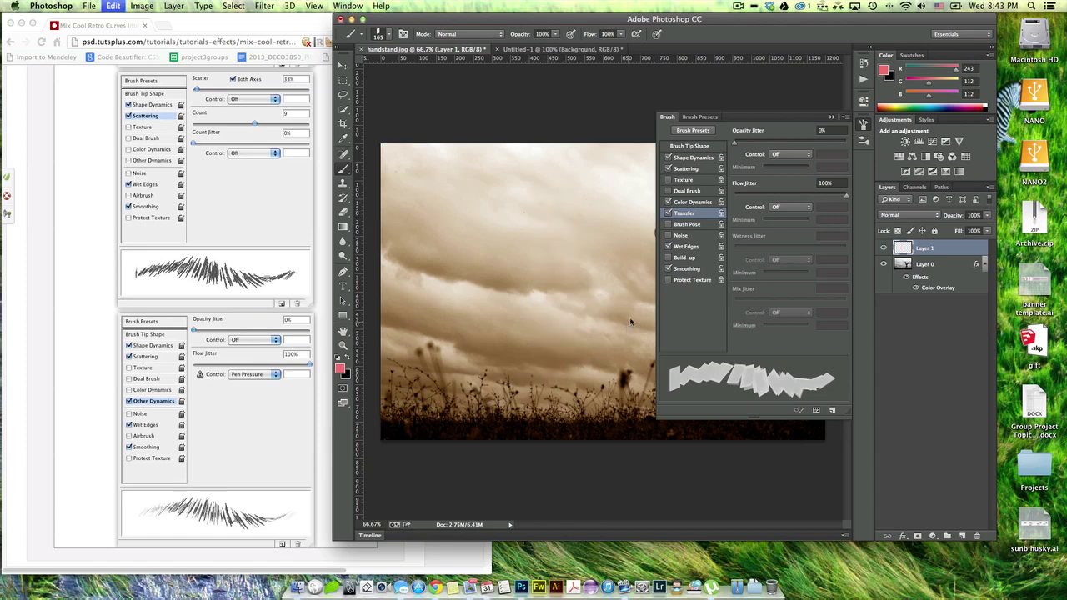
- Set Flow Jitter to 56%, test it with downward strokes over the sky, and undo them
left_click_drag(806, 195, 802, 198)
left_click_drag(590, 176, 584, 350)
left_click_drag(632, 215, 632, 269)
left_click_drag(589, 316, 592, 407)
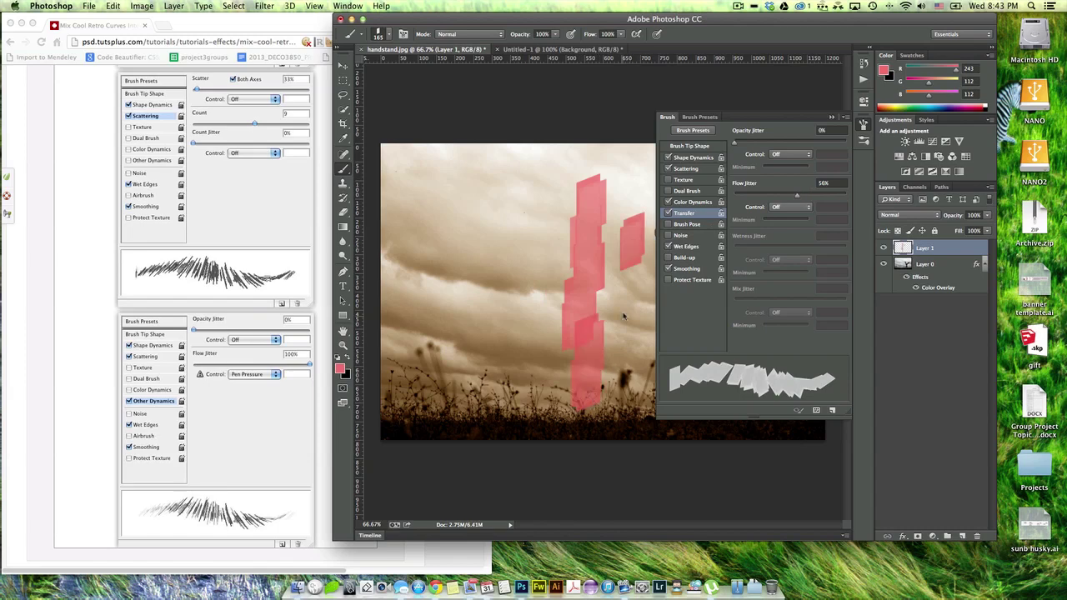
key("super+alt+z")
key("super+alt+z")
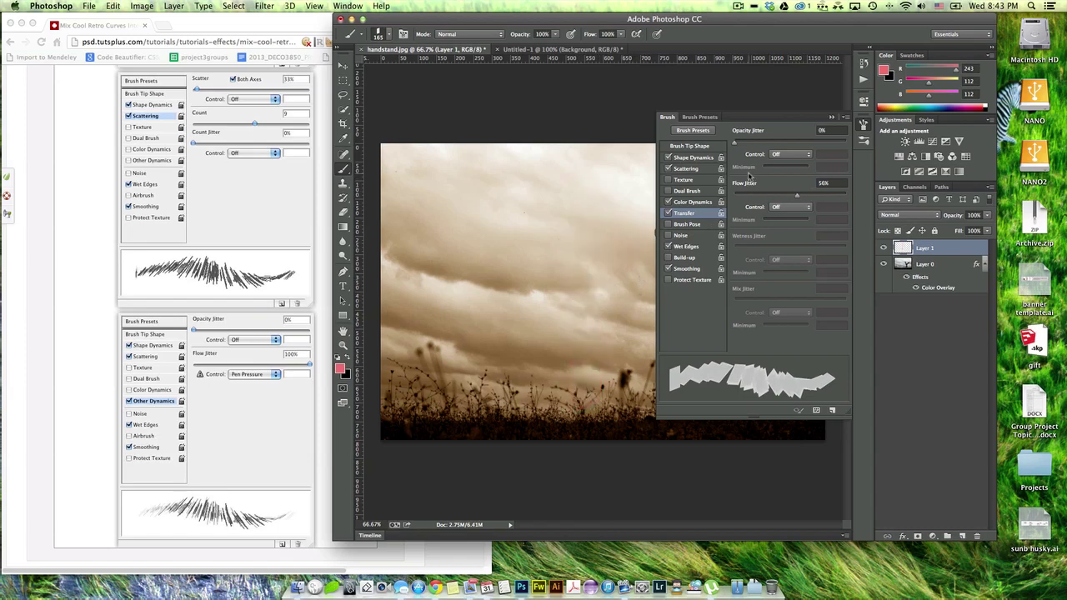
- In Shape Dynamics, set Size Jitter to 100%, Minimum Diameter to 11% and size Control to Pen Pressure, and paint a long test stroke
left_click(693, 158)
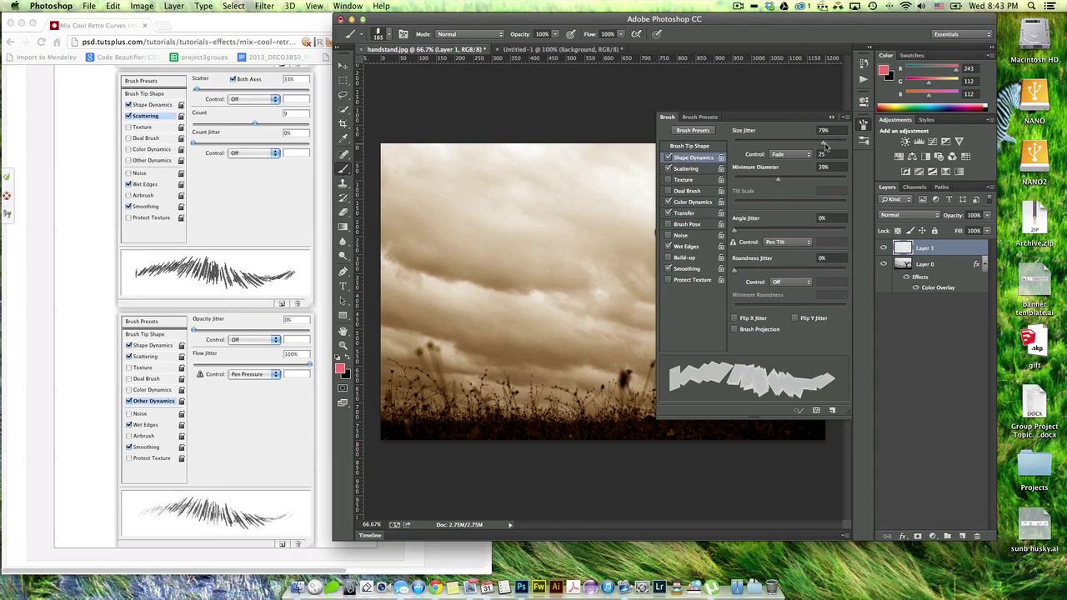
left_click_drag(822, 143, 864, 144)
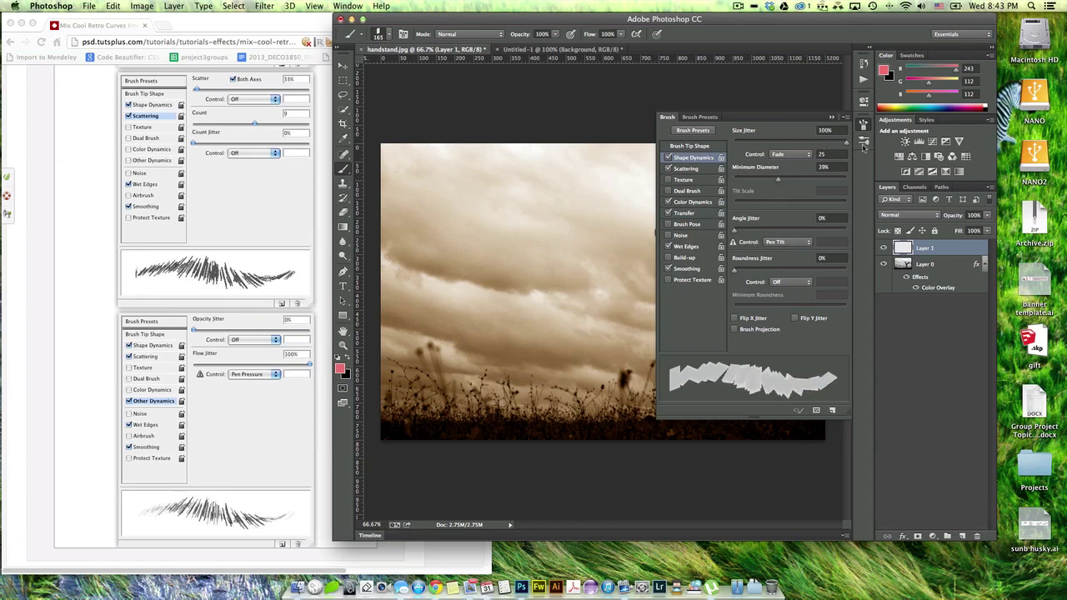
left_click_drag(773, 180, 751, 180)
left_click(784, 155)
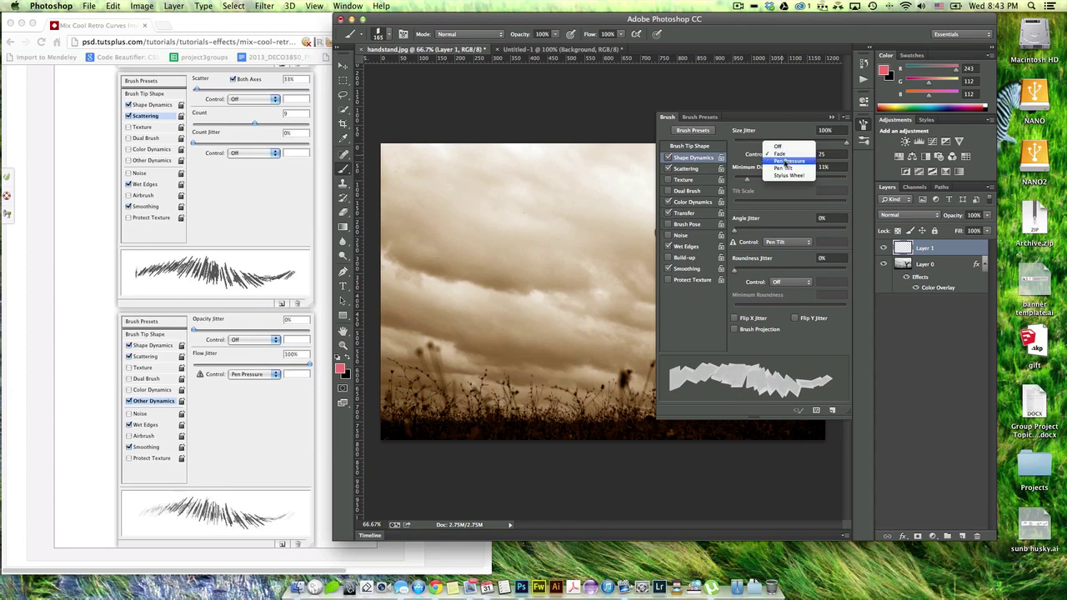
left_click(786, 163)
left_click_drag(607, 158, 589, 394)
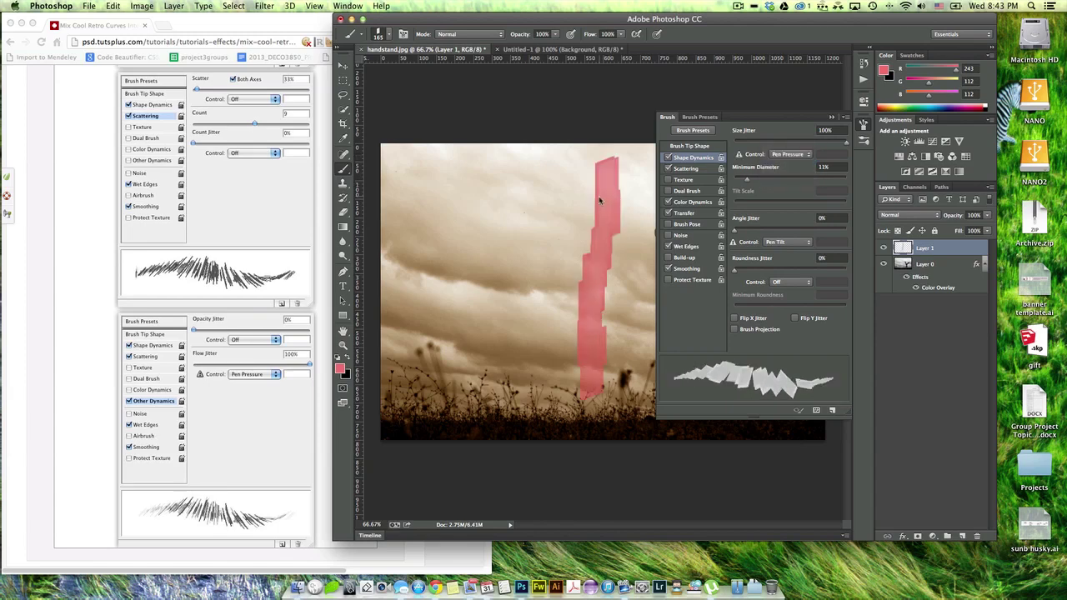
- Undo the long test stroke and set Minimum Diameter to 38% and Size Jitter to 80%
key("super+z")
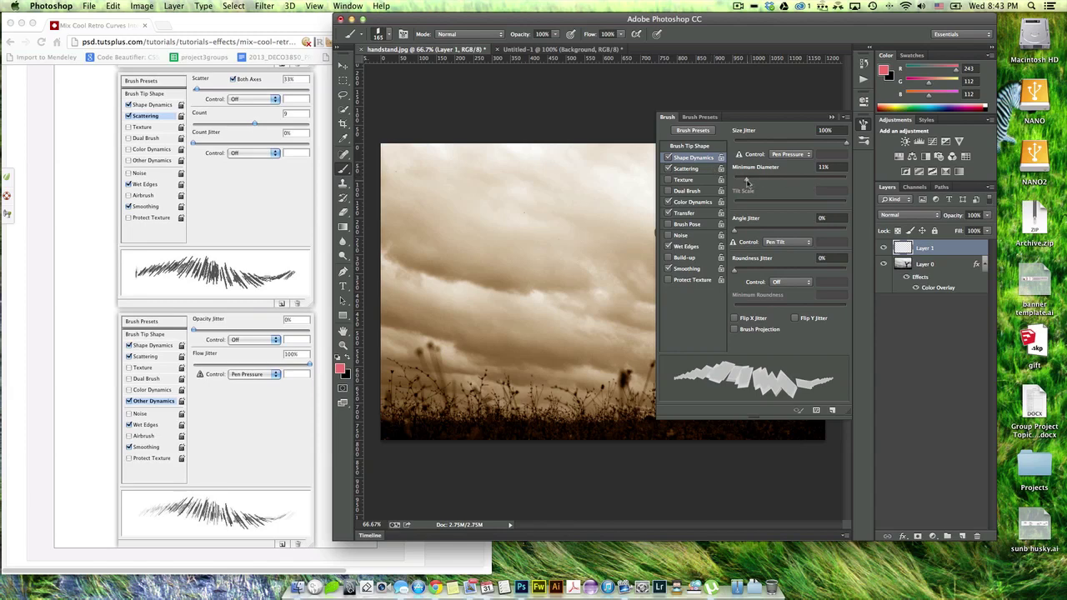
left_click_drag(748, 181, 777, 180)
left_click(823, 144)
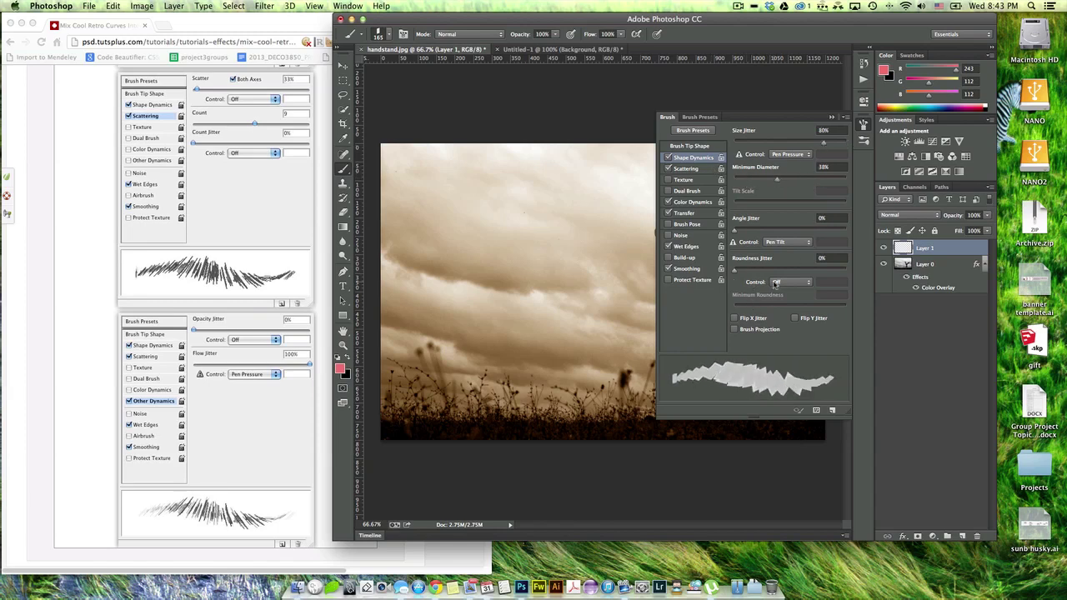
- Try an Angle Jitter of 14% with a short stroke, undo the stroke and return Angle Jitter to 0%
left_click_drag(734, 229, 750, 231)
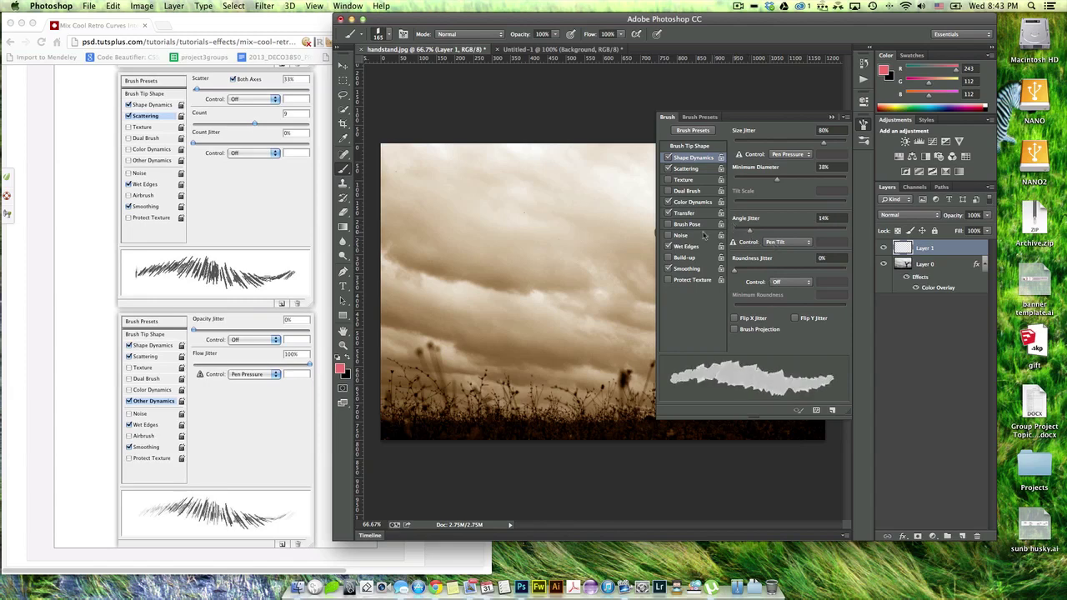
left_click_drag(642, 207, 619, 296)
key("super+z")
left_click_drag(747, 230, 733, 230)
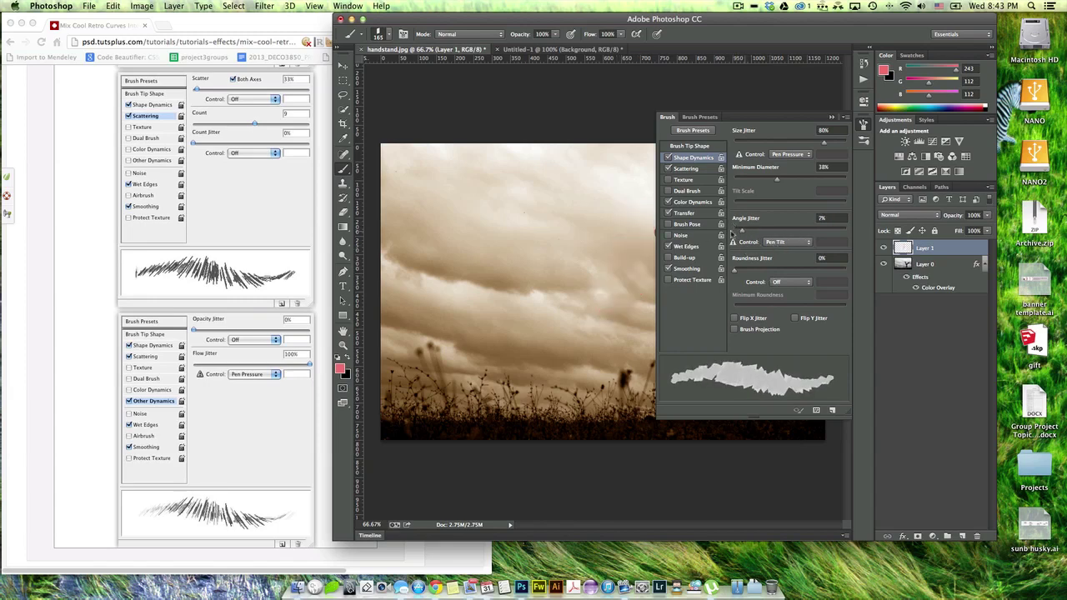
- Set the brush's Scatter to 54% and test it with vertical strokes over the sky, undoing all but the last stroke's first stamp
left_click(697, 171)
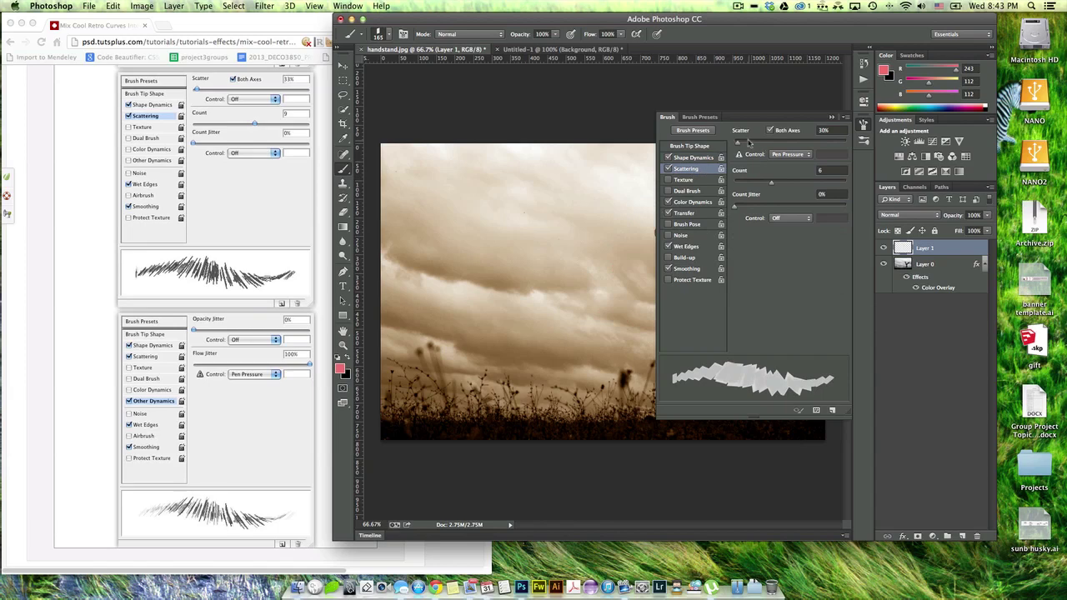
left_click_drag(738, 144, 742, 144)
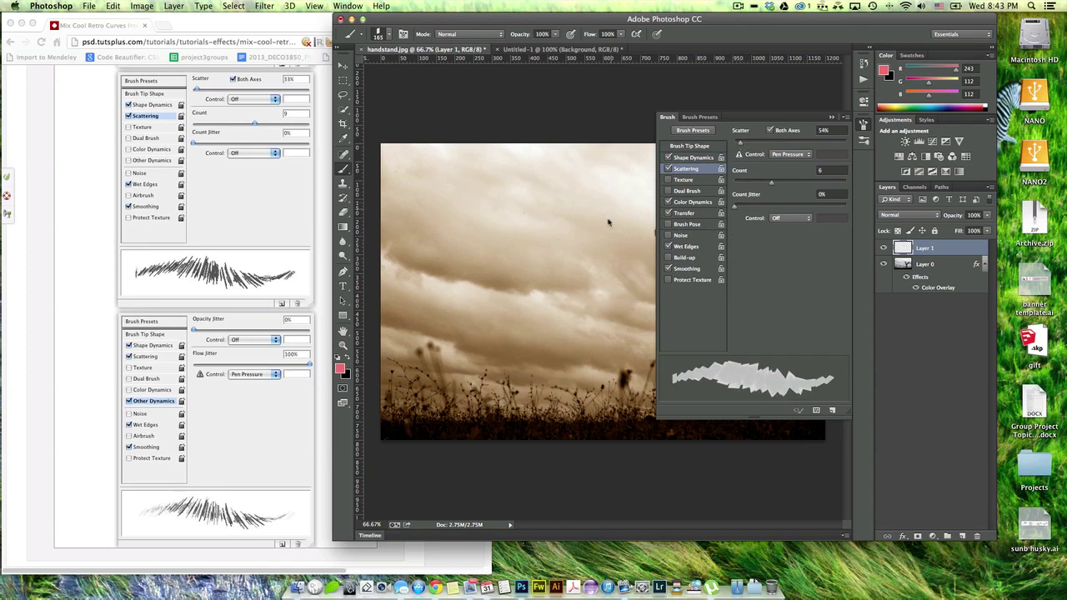
left_click_drag(604, 187, 594, 409)
key("super+z")
left_click_drag(598, 202, 598, 359)
key("super+z")
left_click_drag(605, 179, 589, 358)
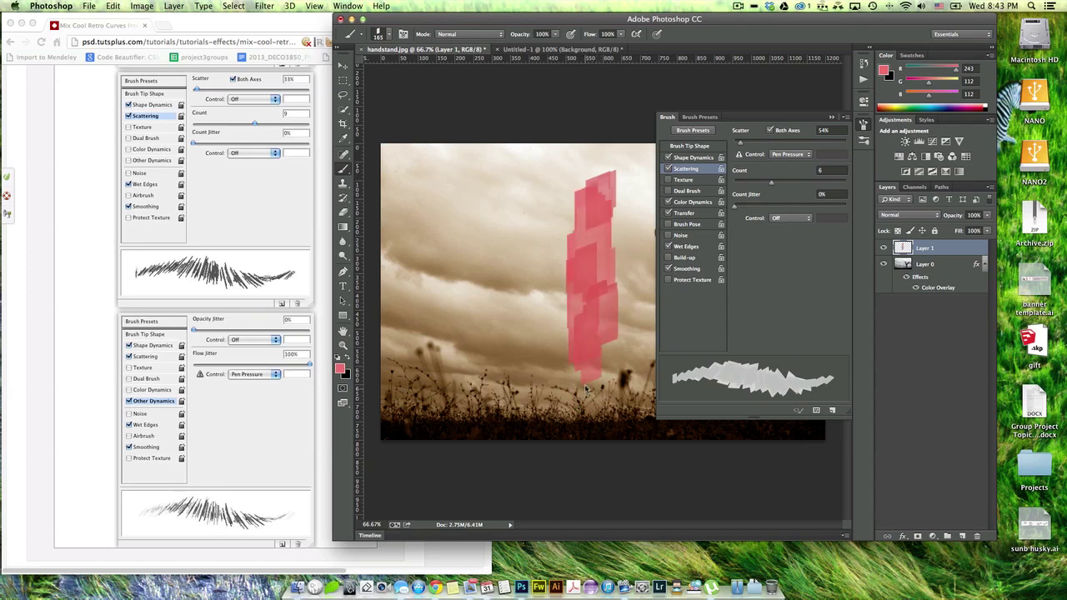
key("alt+super+z")
key("alt+super+z")
key("alt+super+z")
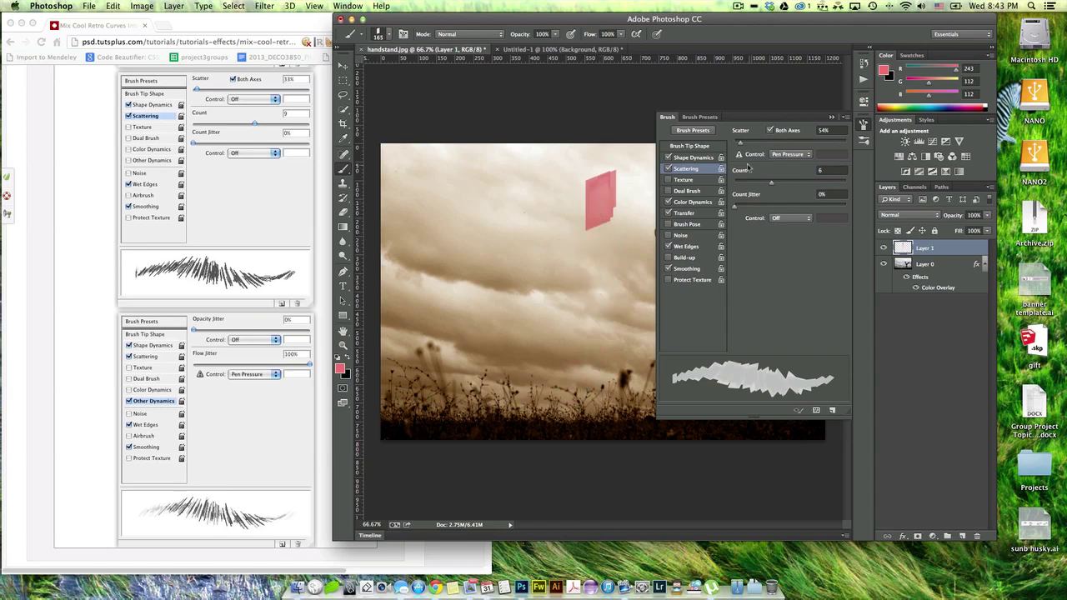
- Set the brush tip's Spacing to 201% and its Size to 101 px
left_click(698, 158)
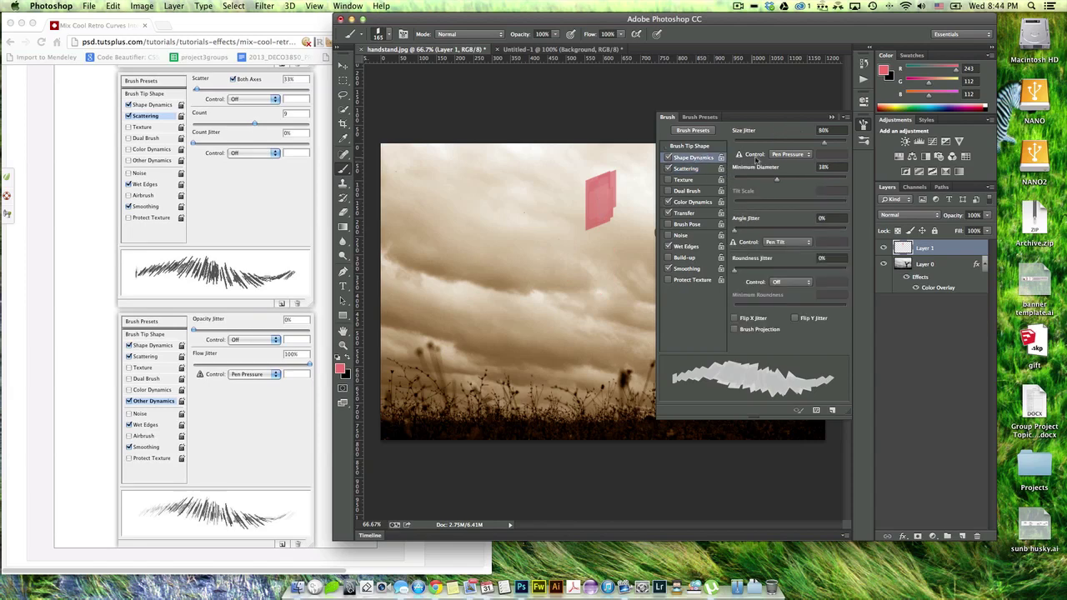
left_click(706, 147)
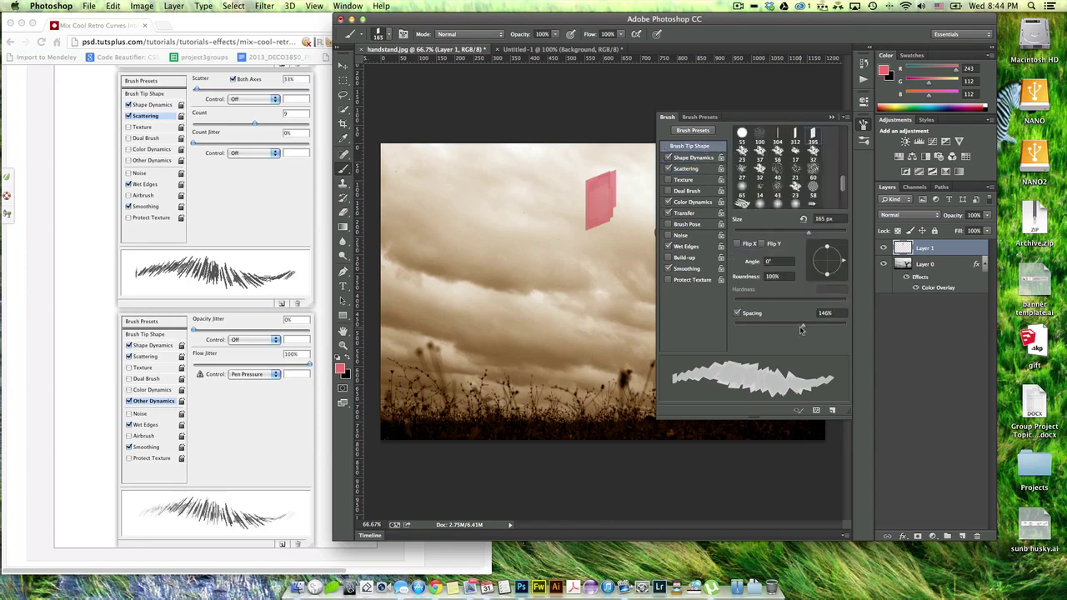
left_click_drag(801, 329, 819, 330)
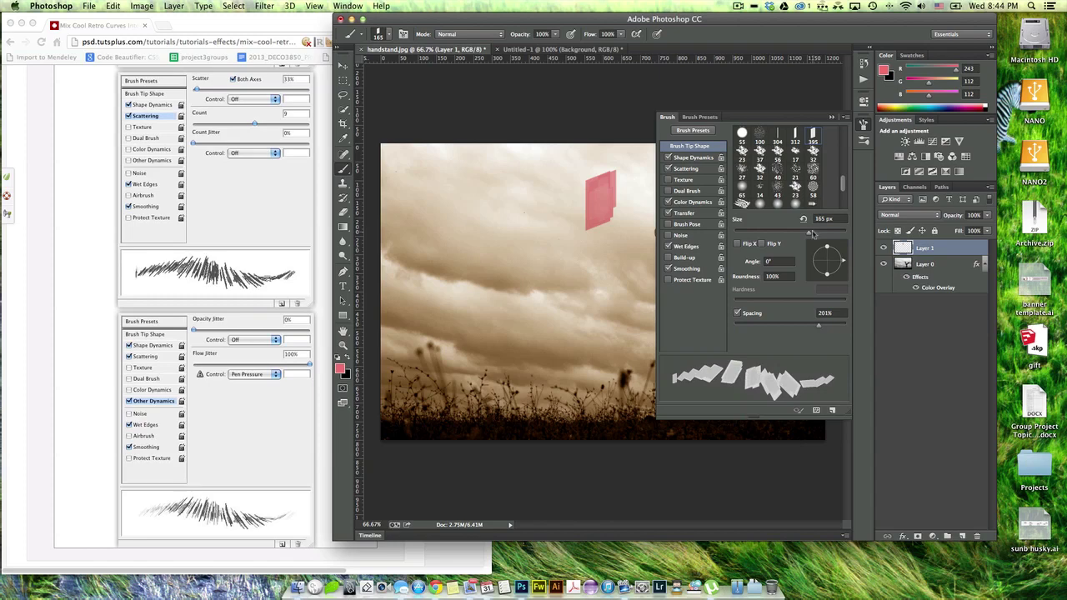
left_click_drag(809, 235, 796, 235)
- Build up a vertical column of overlapping trial strokes from the sky down to the grass, redoing the first stroke
left_click_drag(597, 242, 587, 375)
key("super+z")
mouse_move(594, 196)
left_mouse_down()
mouse_move(589, 363)
mouse_move(596, 232)
mouse_move(597, 268)
mouse_move(583, 415)
left_mouse_up()
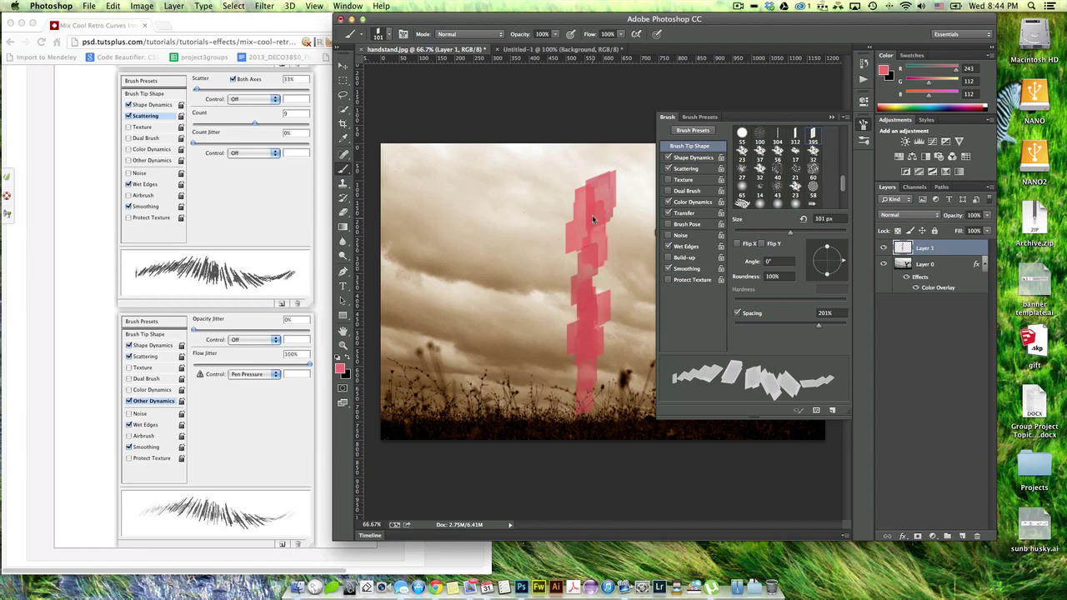
mouse_move(593, 219)
left_mouse_down()
mouse_move(593, 160)
mouse_move(562, 391)
left_mouse_up()
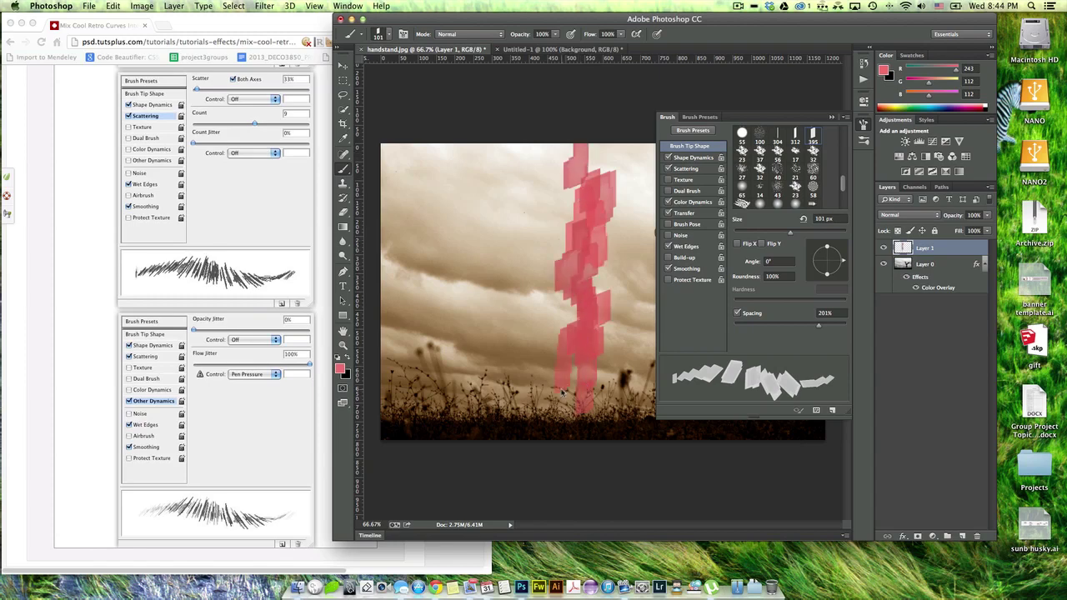
left_click_drag(574, 299, 570, 424)
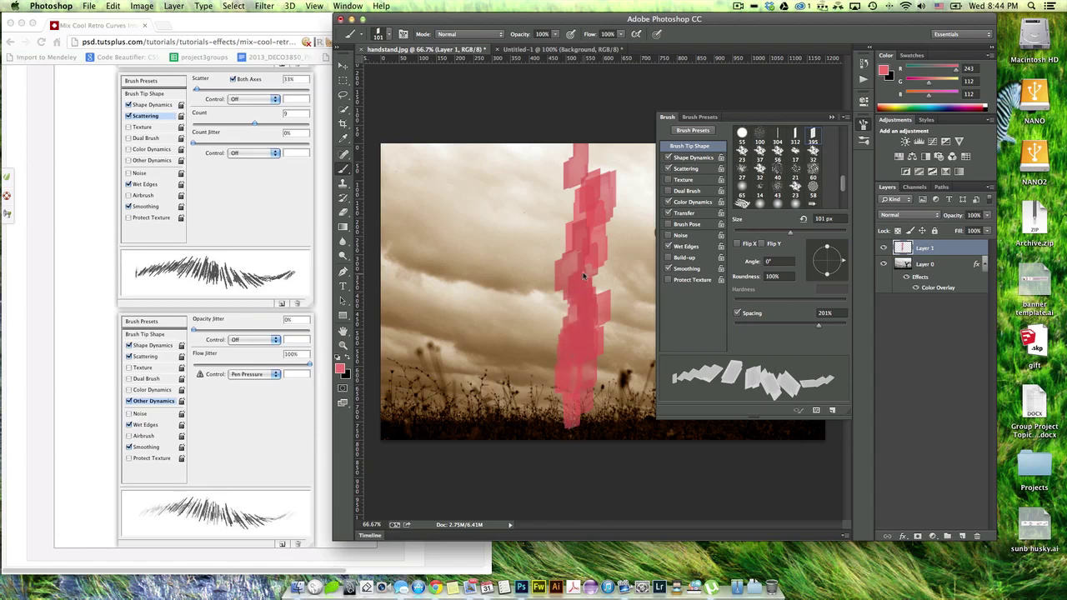
mouse_move(584, 275)
left_mouse_down()
mouse_move(591, 262)
mouse_move(593, 335)
left_mouse_up()
- Compare the painted column with the tutorial's finished colour-bar image in the browser, and return to Photoshop
left_click(256, 478)
scroll(265, 461, "down", 15)
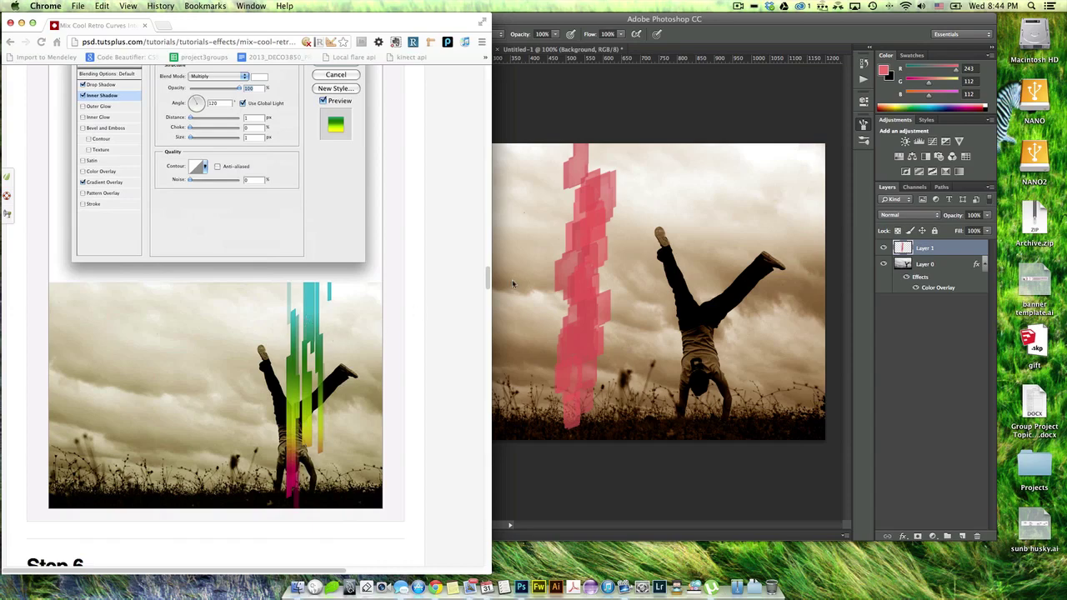
left_click(711, 125)
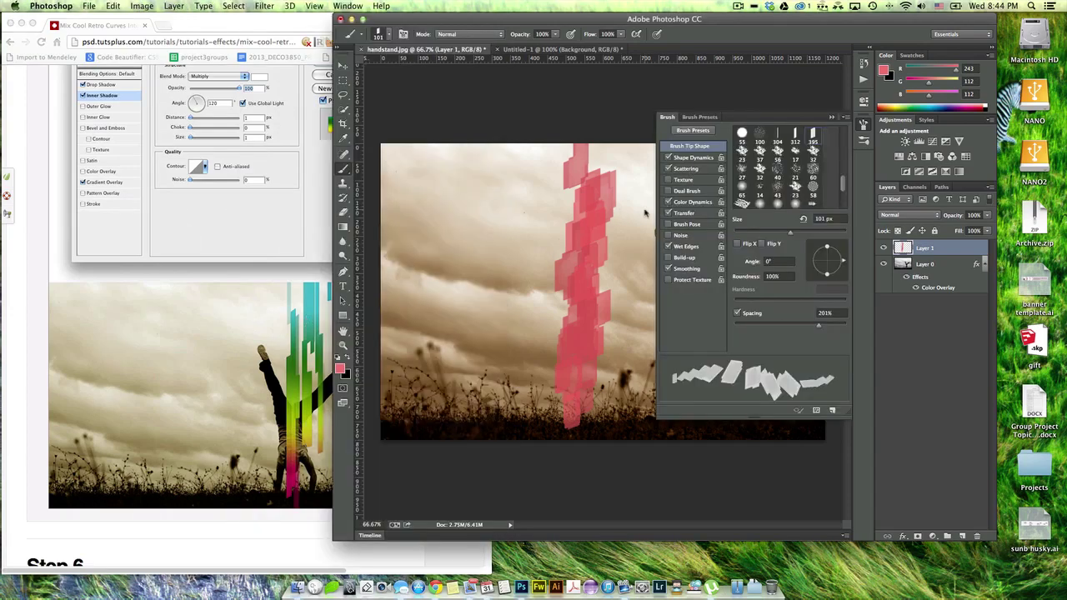
- Undo all the trial strokes and stamps until Layer 1 is empty
key("super+alt+z")
key("super+alt+z")
key("super+alt+z")
key("super+alt+z")
key("super+alt+z")
key("super+alt+z")
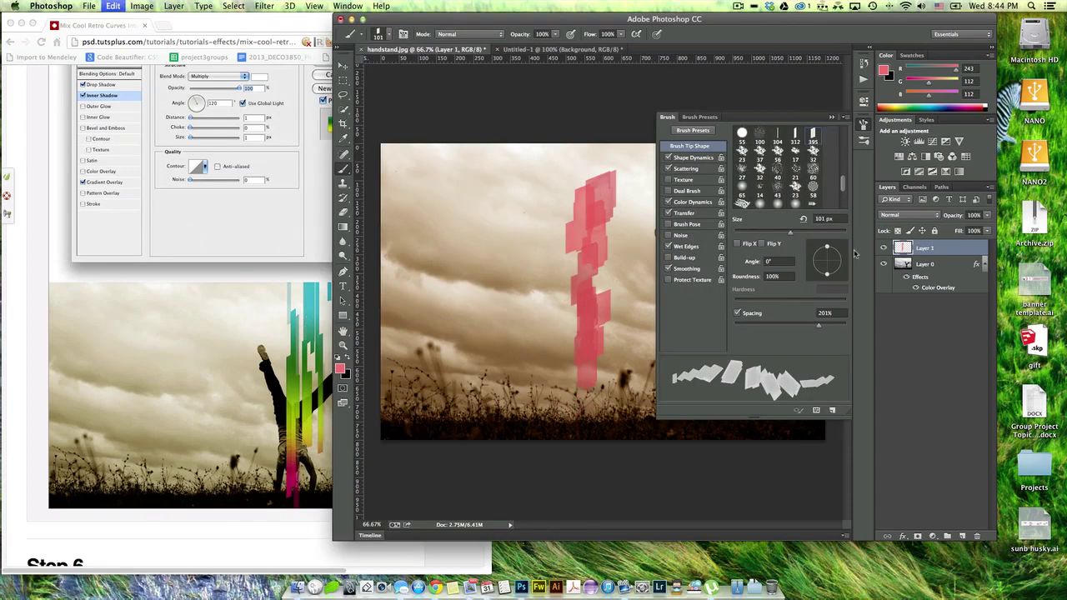
key("super+alt+z")
key("super+alt+z")
key("super+alt+z")
key("super+alt+z")
key("super+alt+z")
key("super+alt+z")
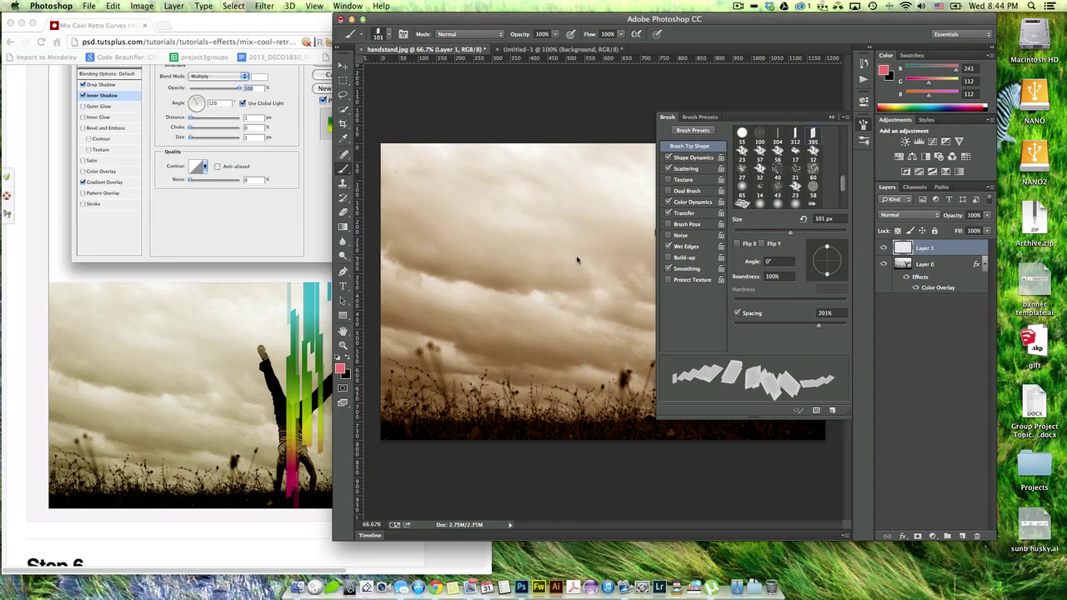
- In the Untitled-1 brush document, extend the canvas height by a relative 400 pixels, keeping the centre anchor
left_click(527, 50)
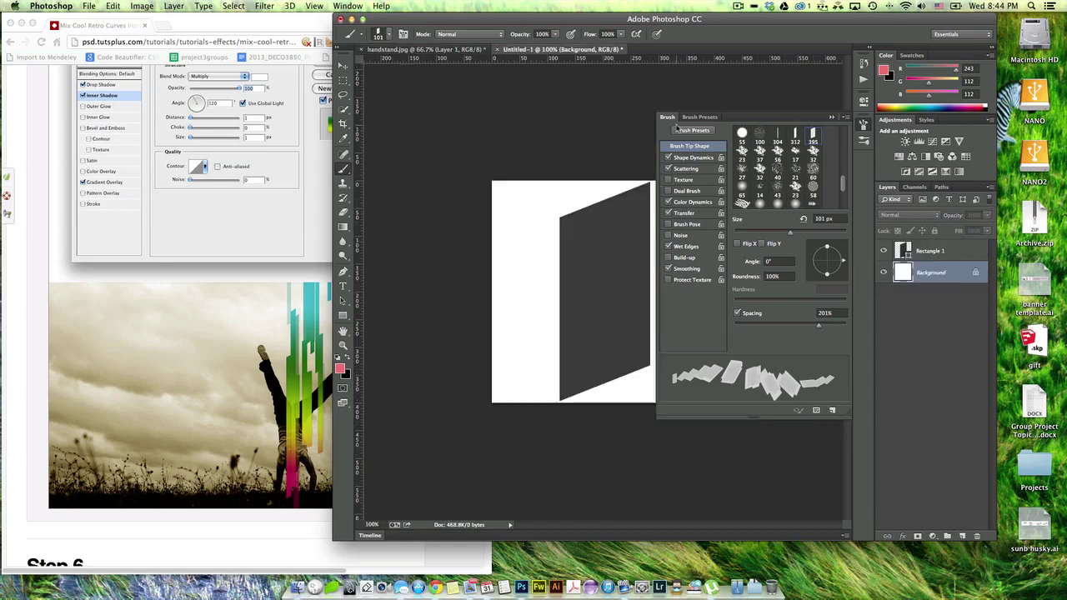
left_click(831, 117)
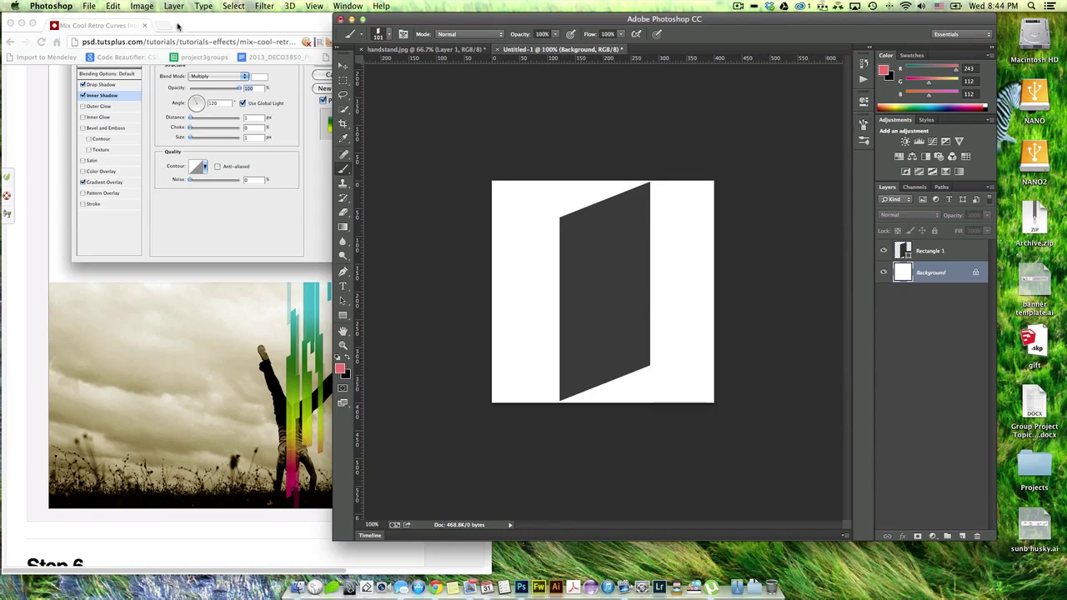
left_click(180, 6)
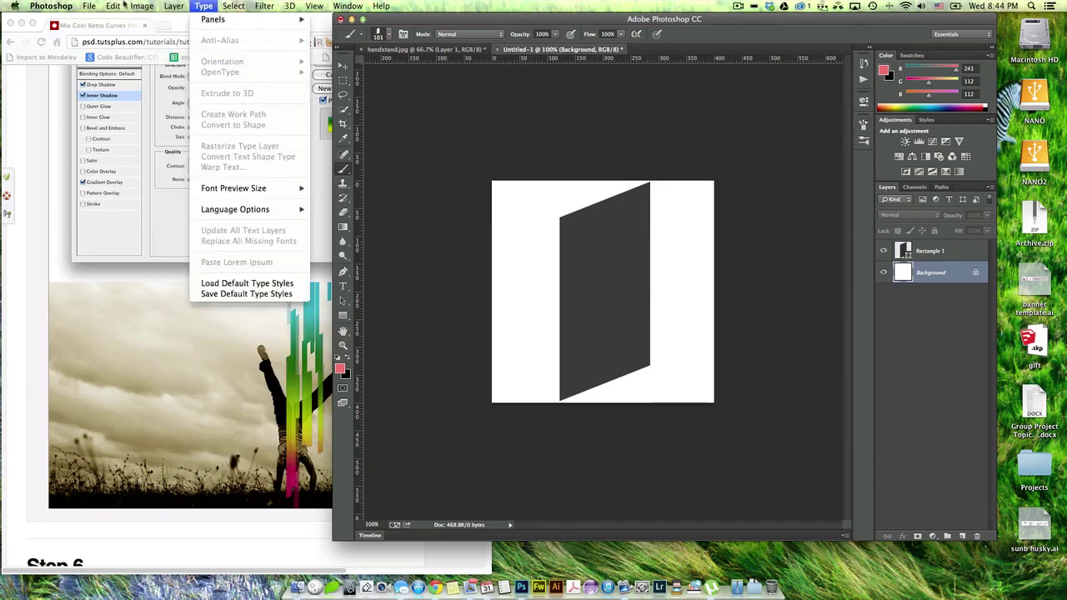
mouse_move(141, 6)
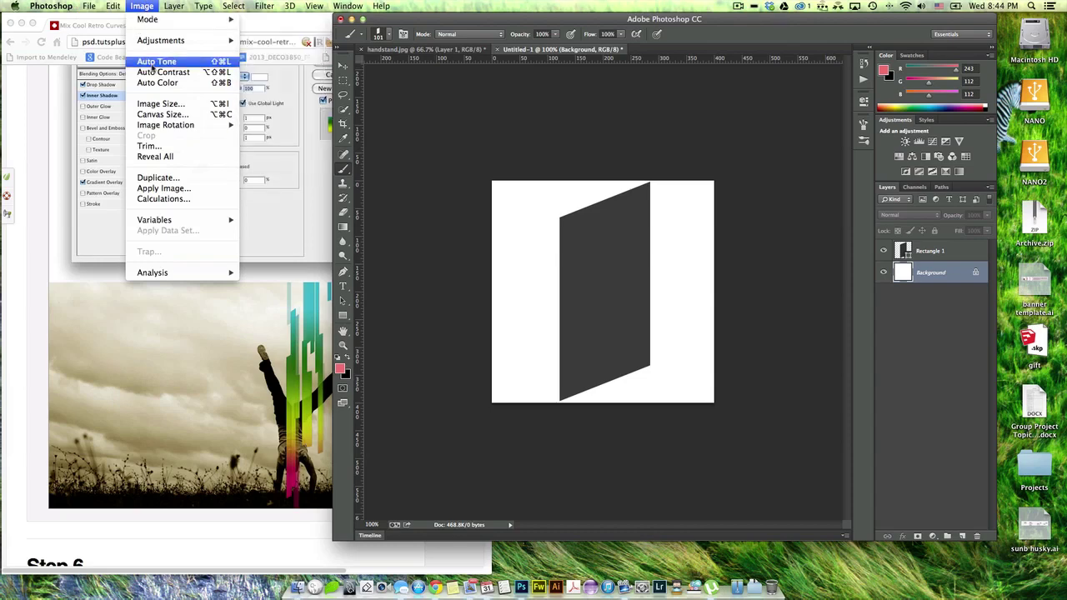
left_click(156, 116)
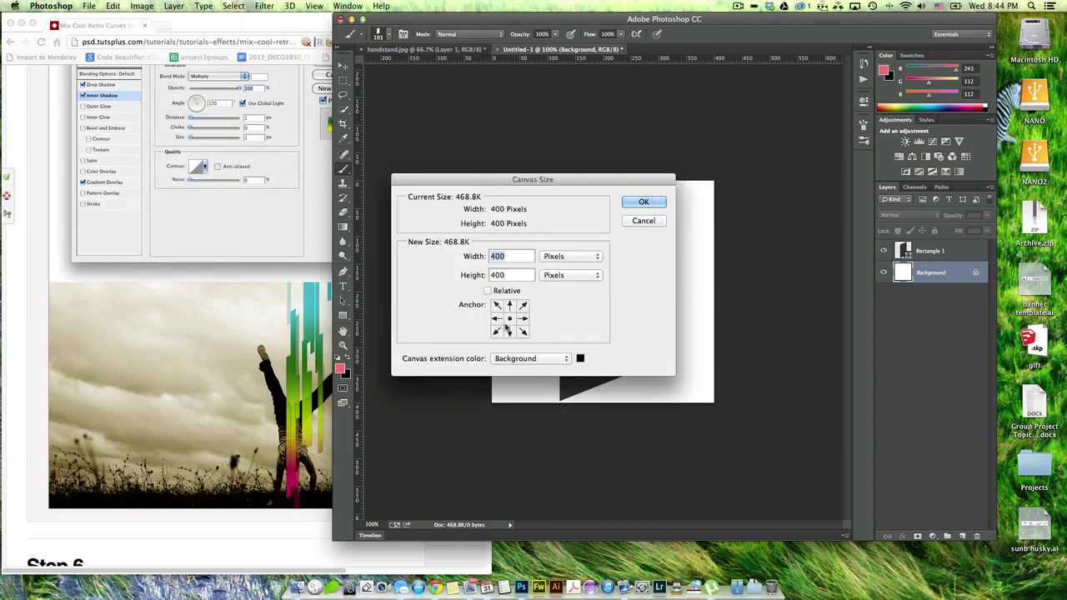
left_click(488, 291)
left_click(504, 275)
type("400")
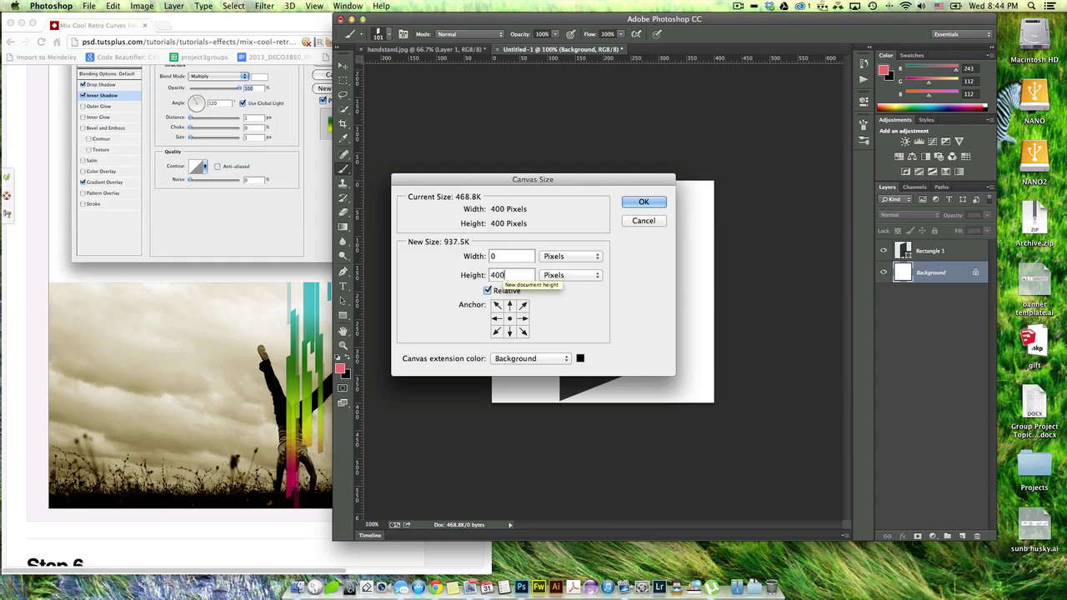
key("Return")
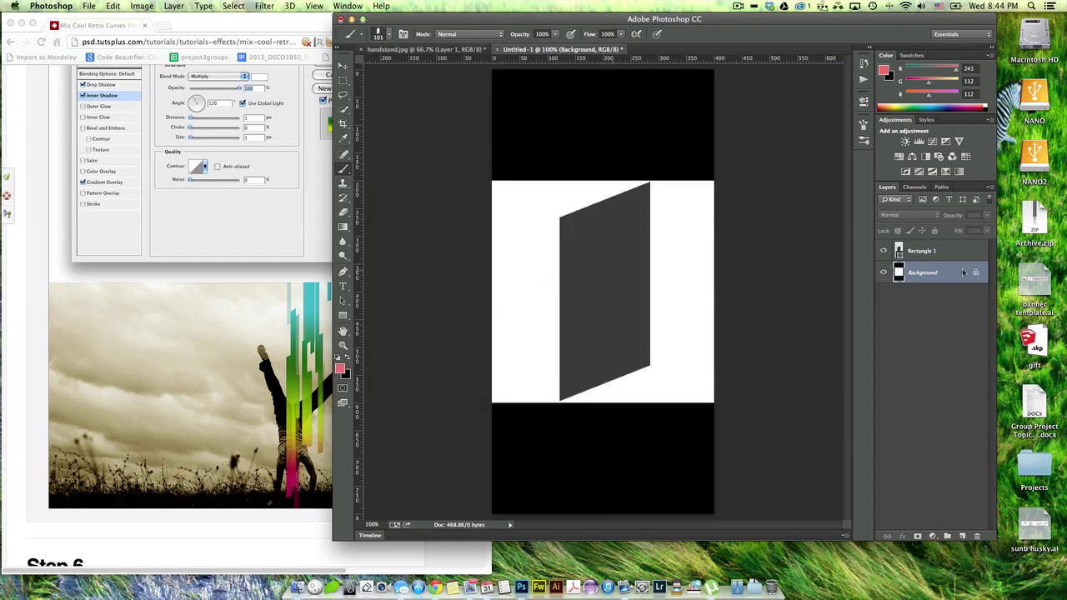
- Convert the locked Background into a regular layer and delete it, leaving only the slanted rectangle
double_click(931, 277)
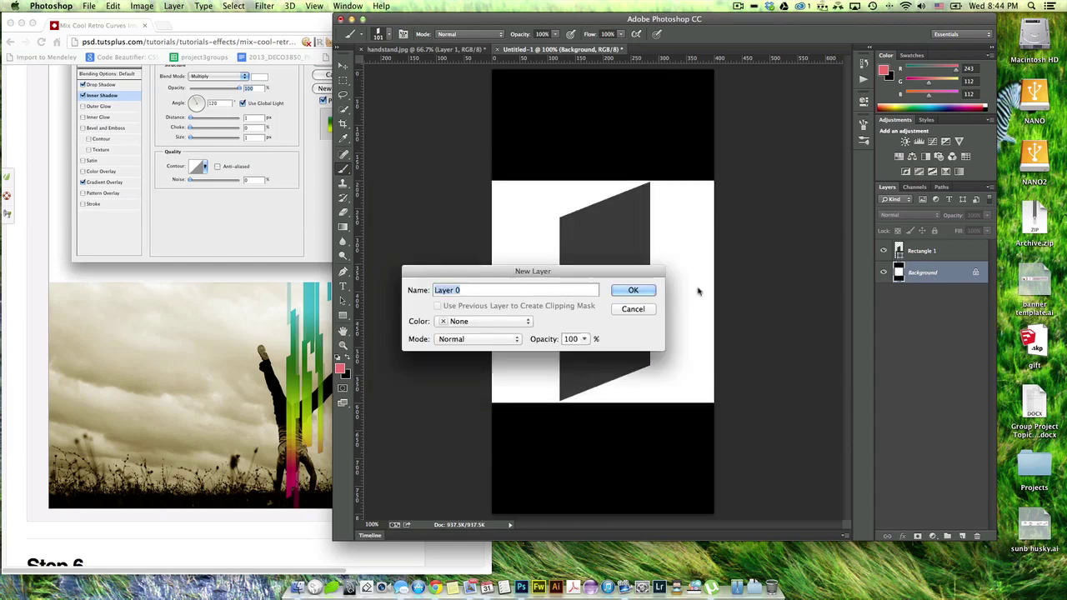
left_click(633, 290)
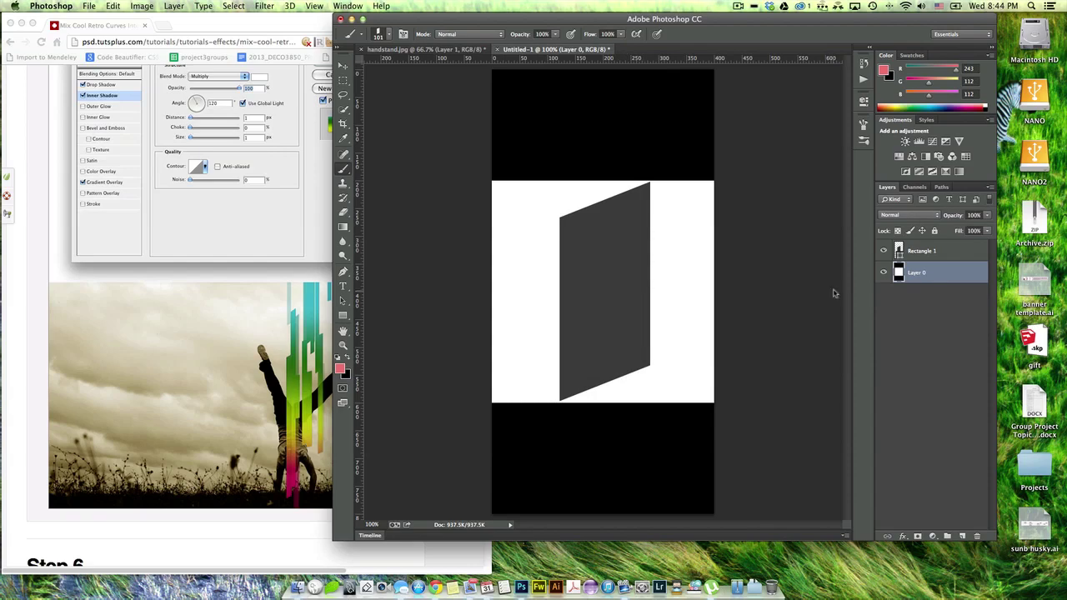
left_click(977, 536)
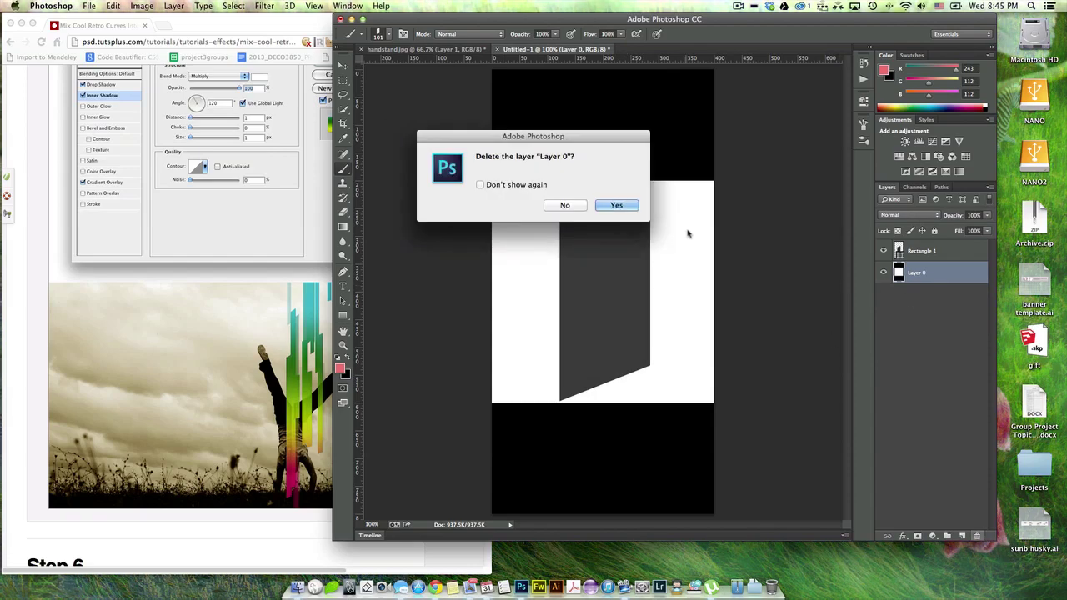
left_click(619, 205)
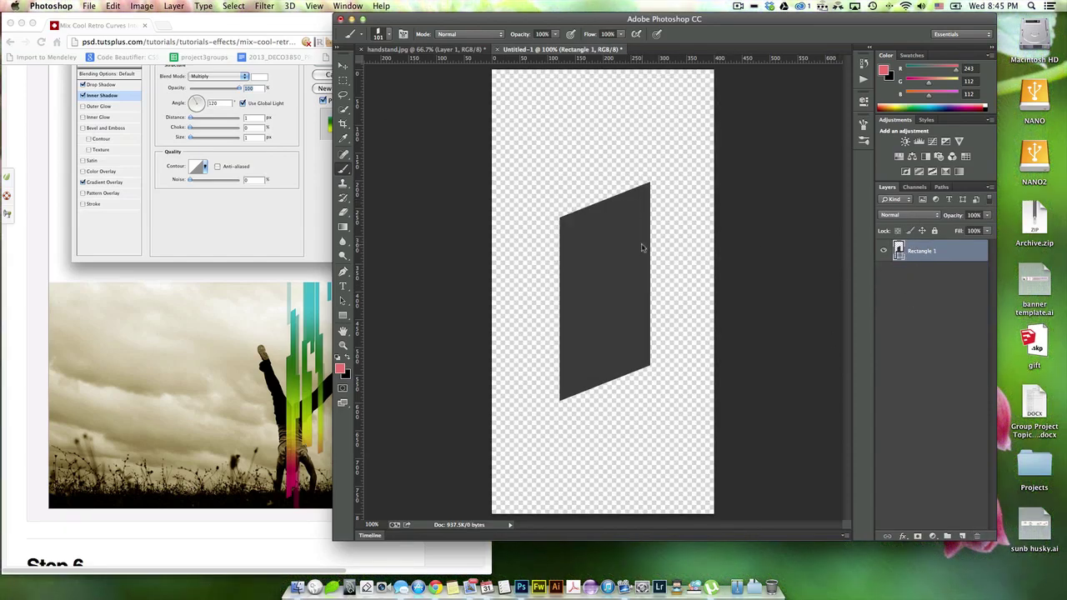
- Free-transform the slanted rectangle to span the full canvas height, at about 203% height and 58% width
key("super+minus")
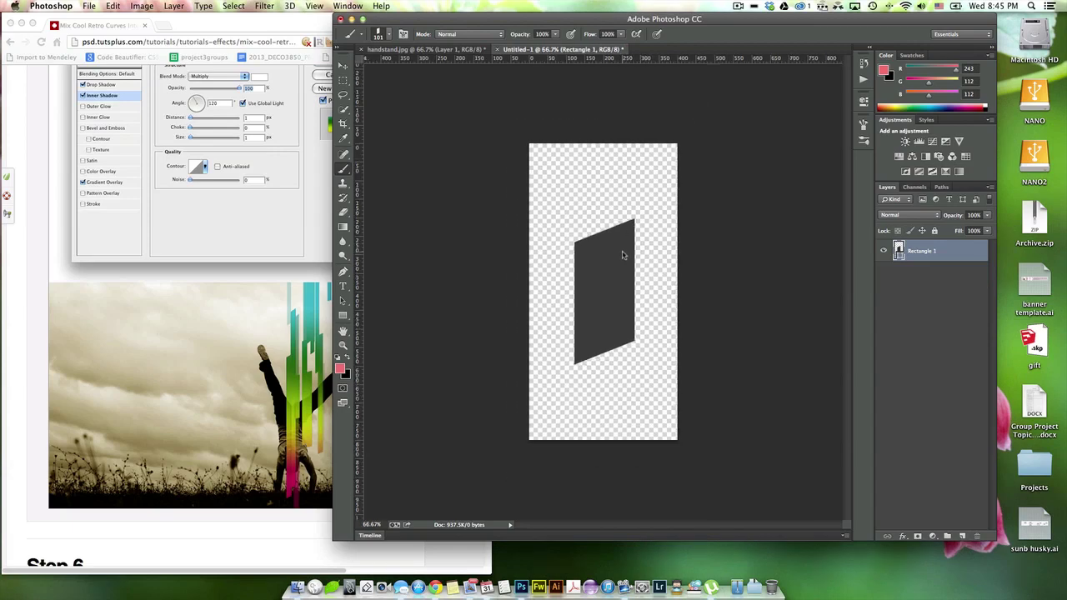
key("super+minus")
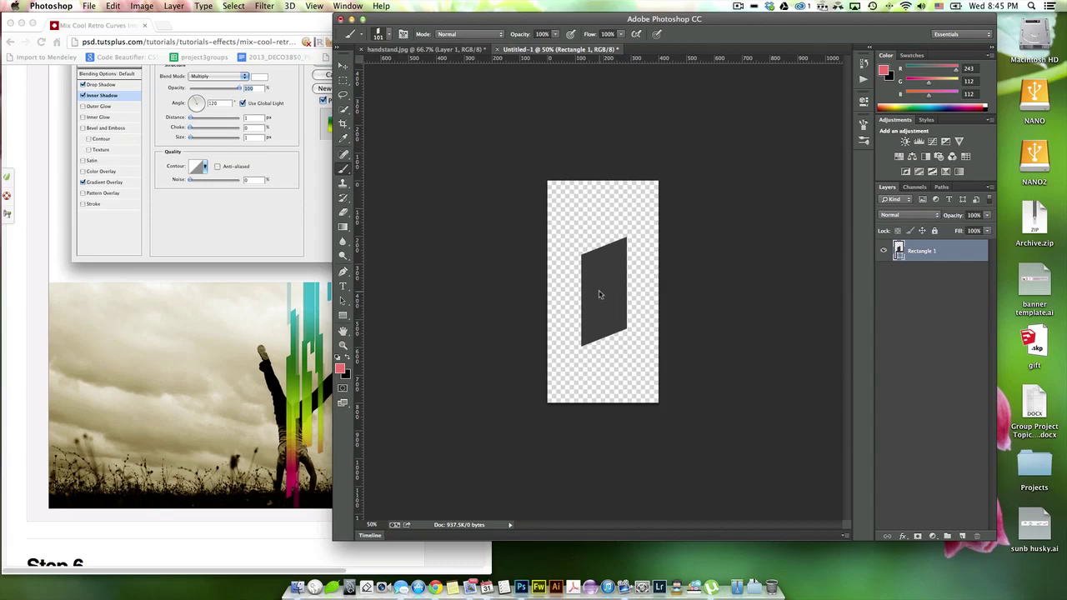
left_click(343, 315)
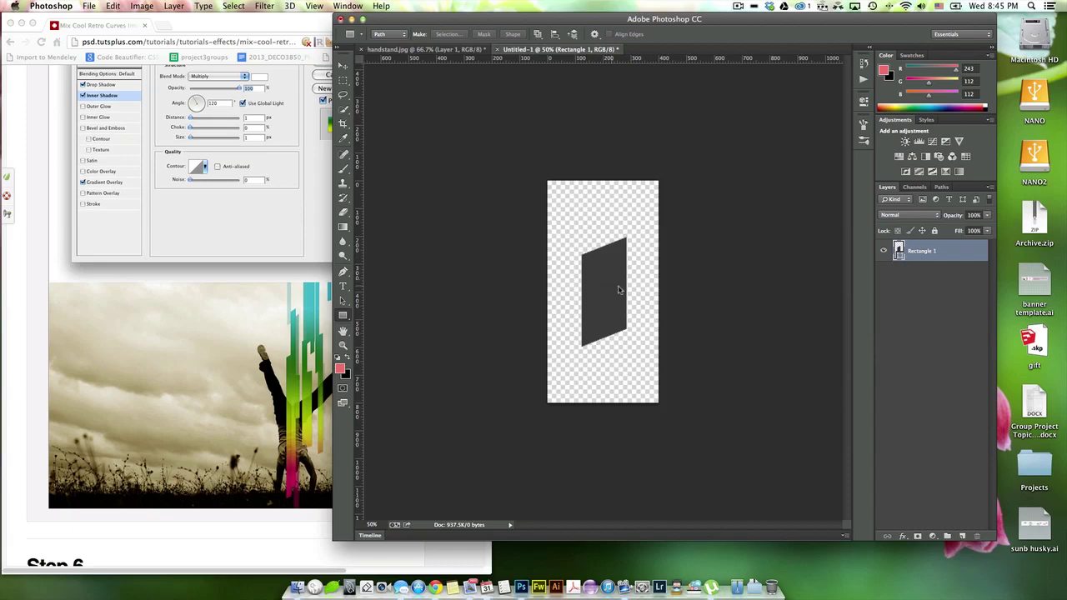
key("ctrl+t")
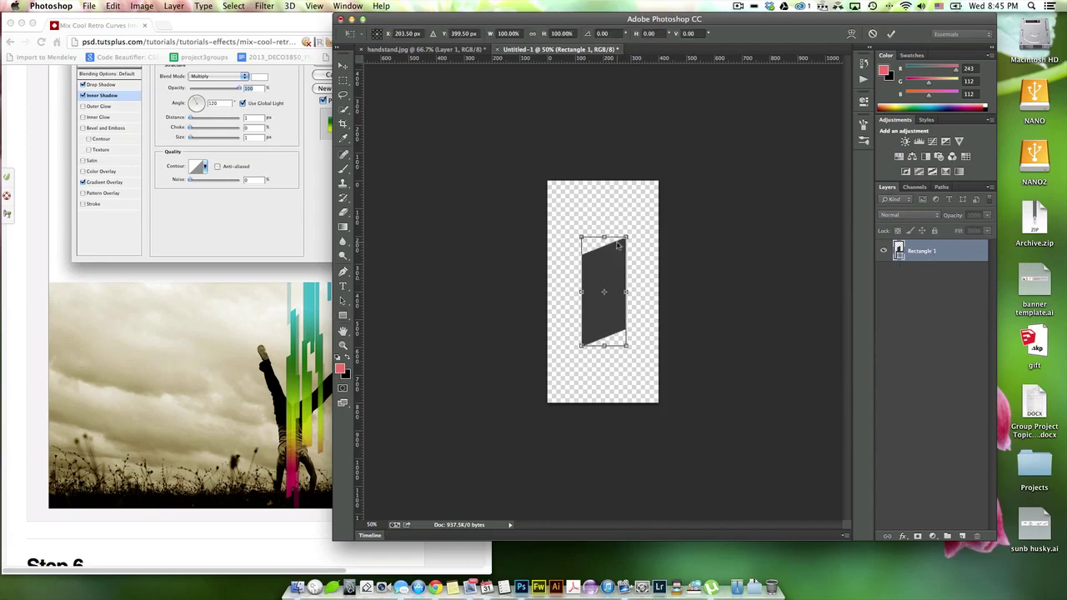
right_click(606, 270)
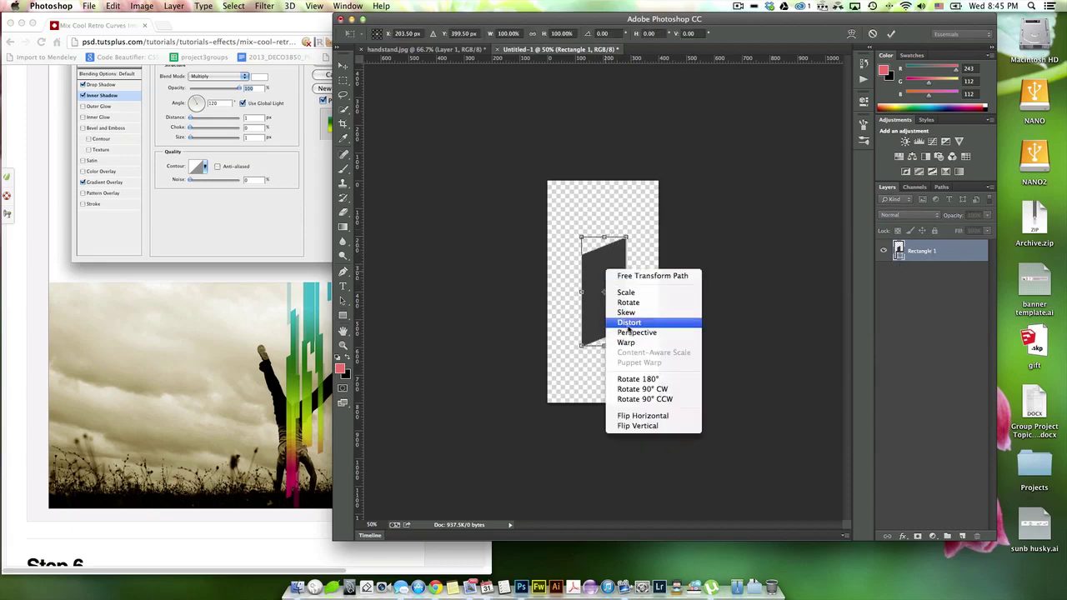
left_click(601, 268)
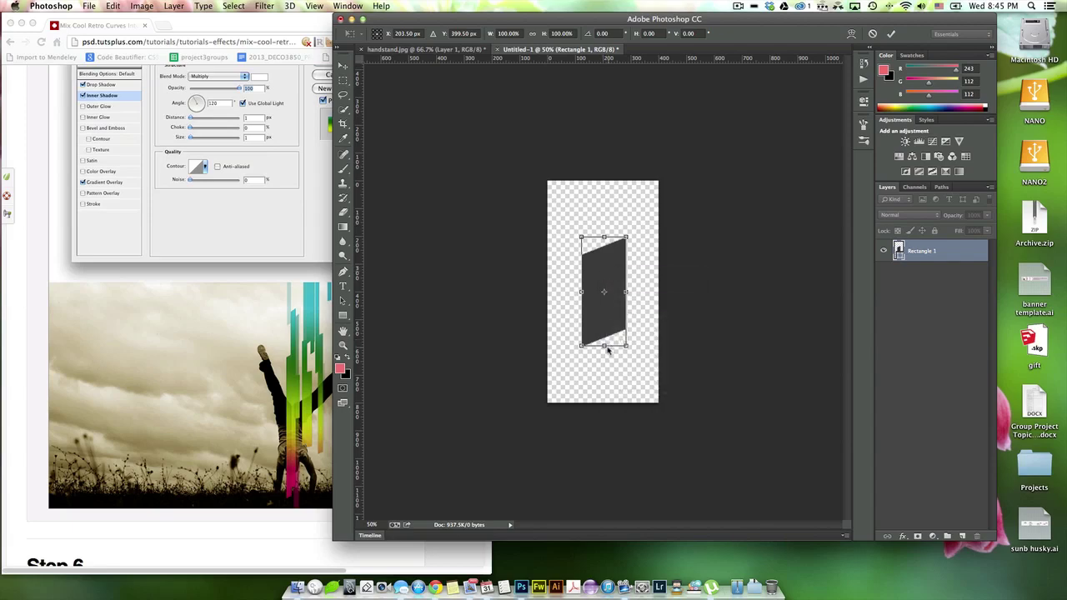
left_click_drag(607, 349, 604, 404)
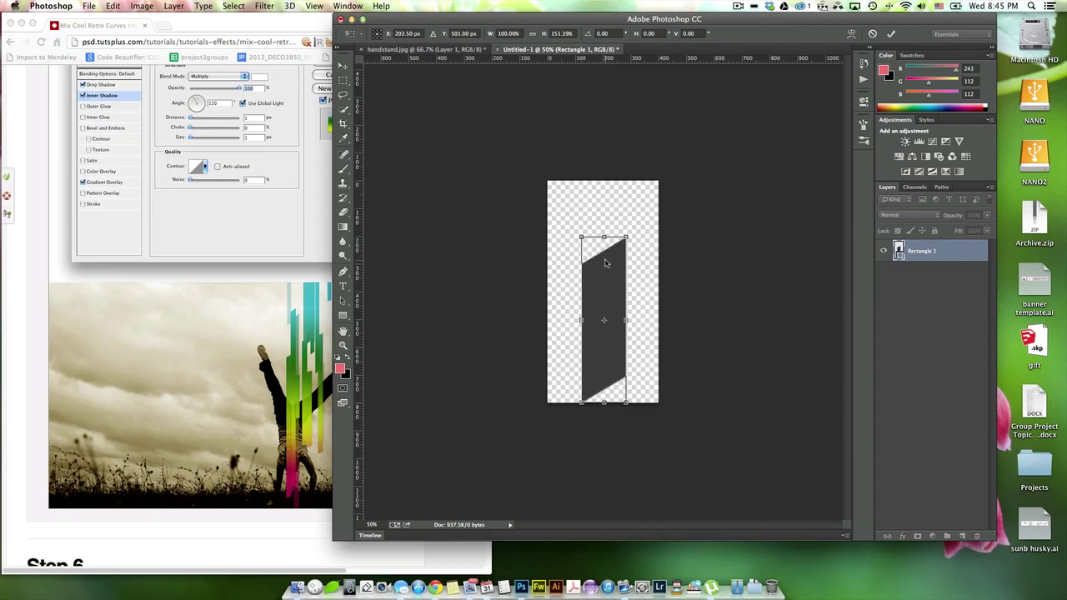
left_click_drag(604, 238, 604, 180)
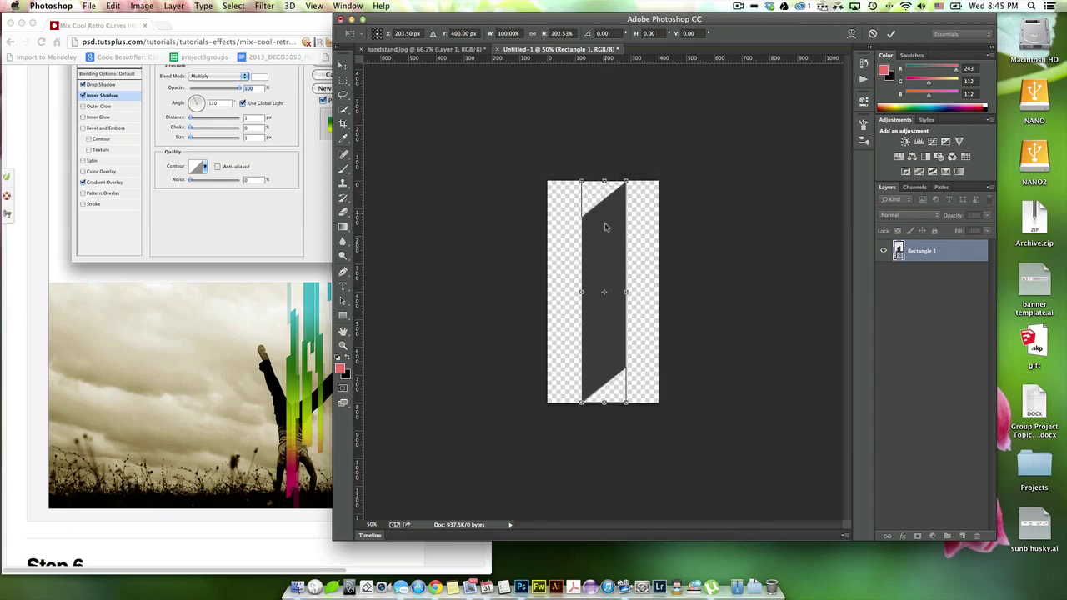
left_click_drag(582, 292, 600, 276)
- Skew the bar's right edge downward by about 32° vertically, apply the transform, and move the bar nearer the canvas centre
right_click(617, 276)
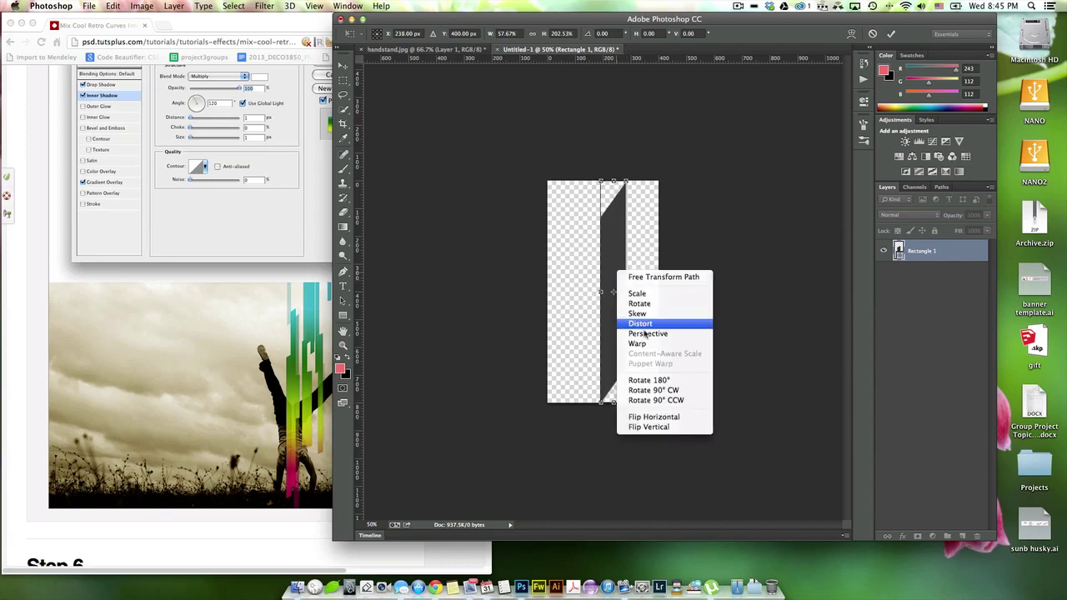
left_click(635, 304)
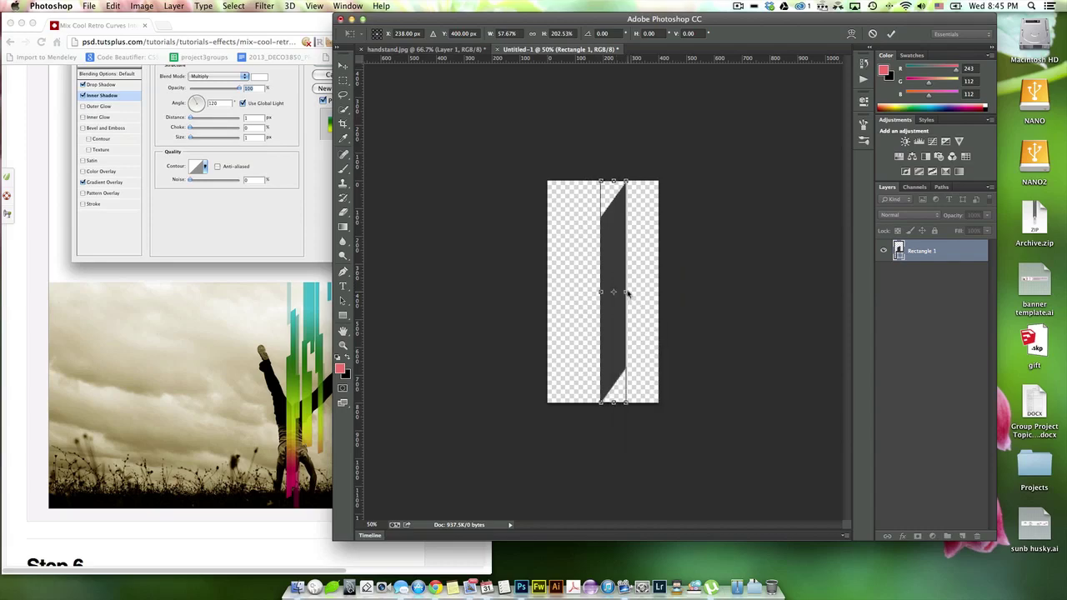
left_click_drag(628, 293, 625, 308)
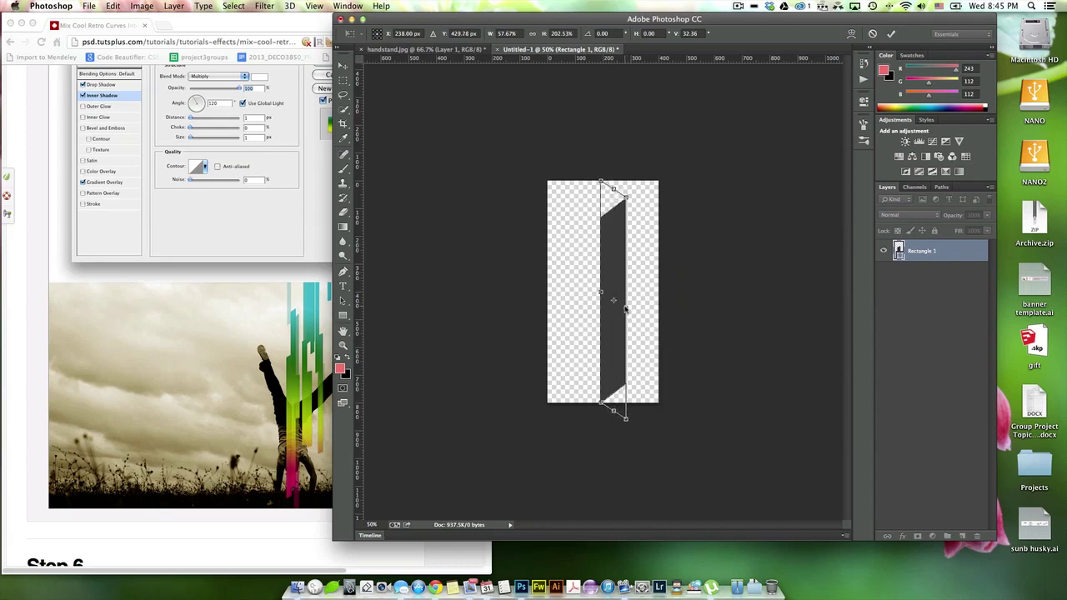
key("Return")
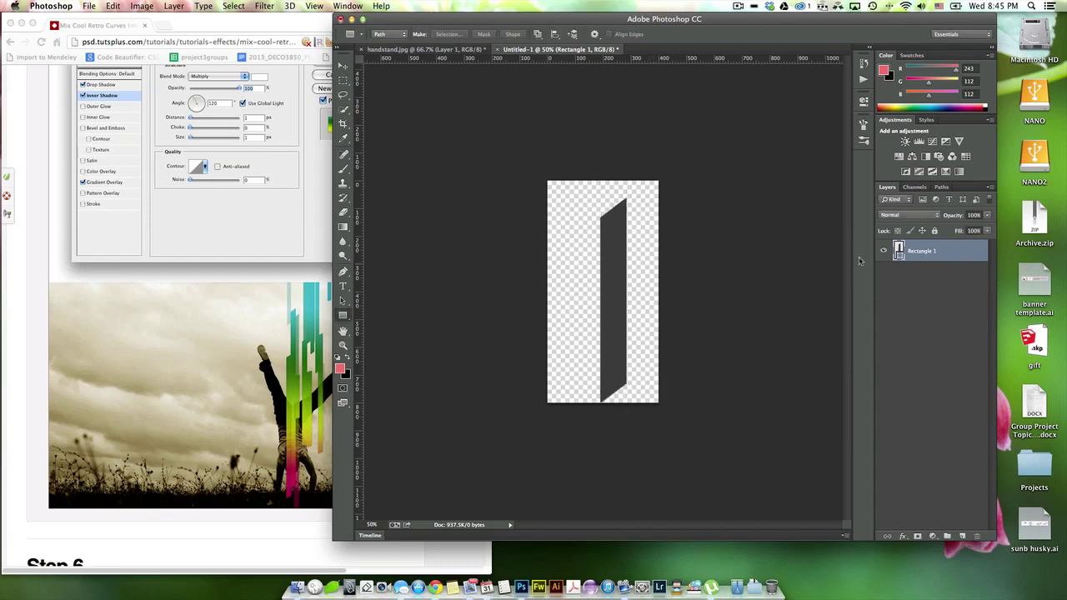
key("v")
left_click_drag(617, 294, 607, 288)
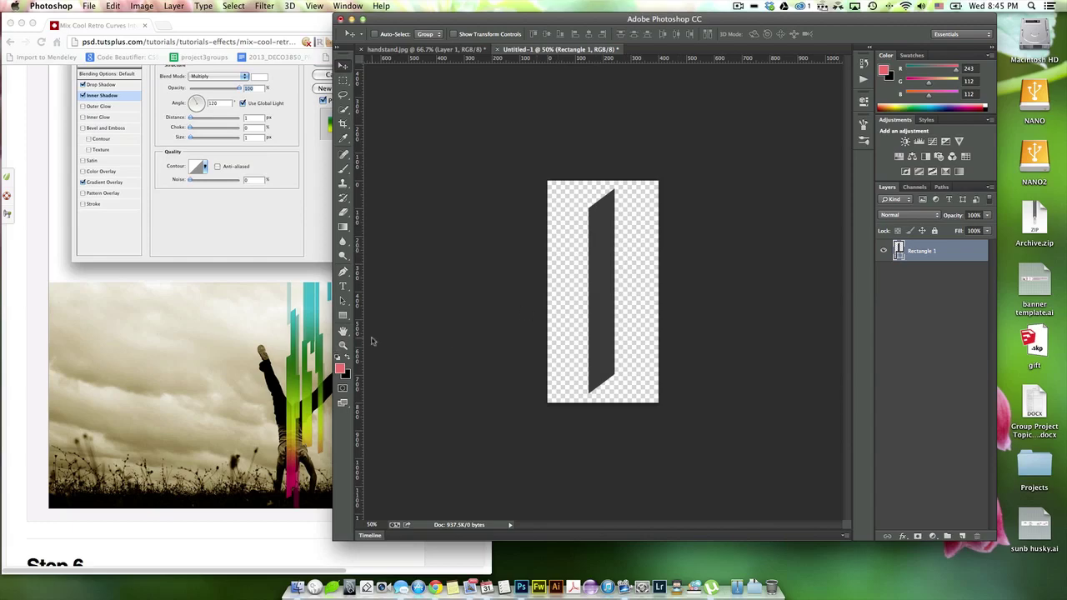
- Define the tall slanted bar as a new brush preset named "brush"
left_click(141, 6)
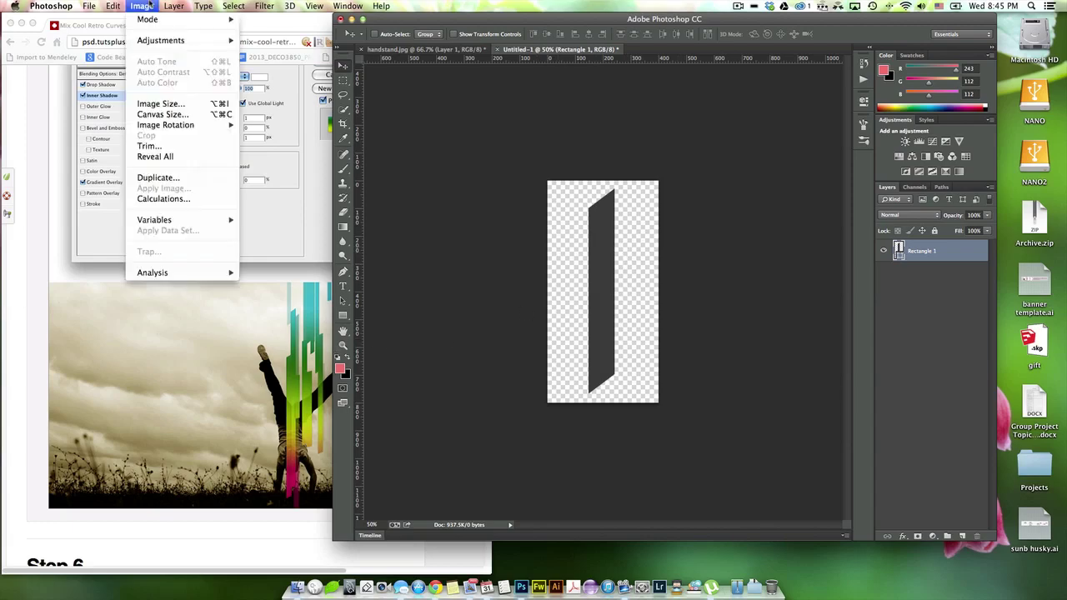
mouse_move(114, 7)
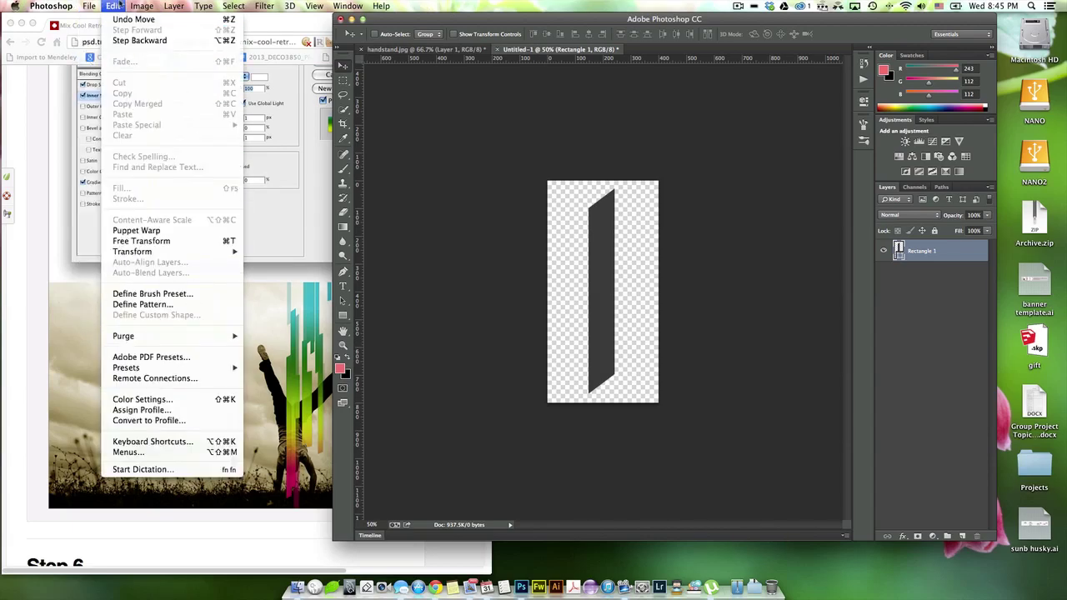
left_click(184, 296)
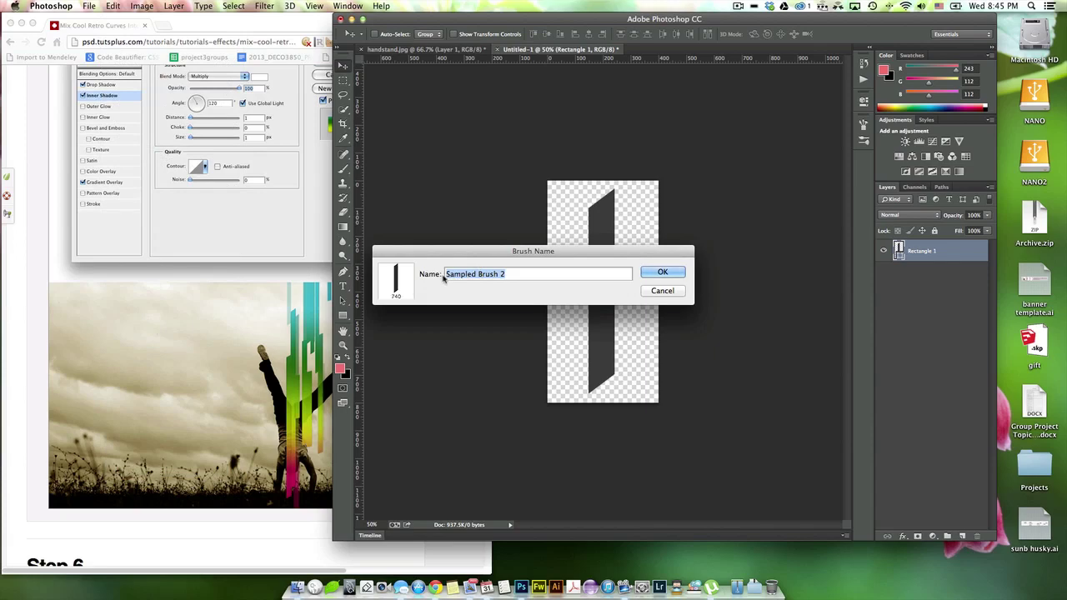
type("brush")
key("Return")
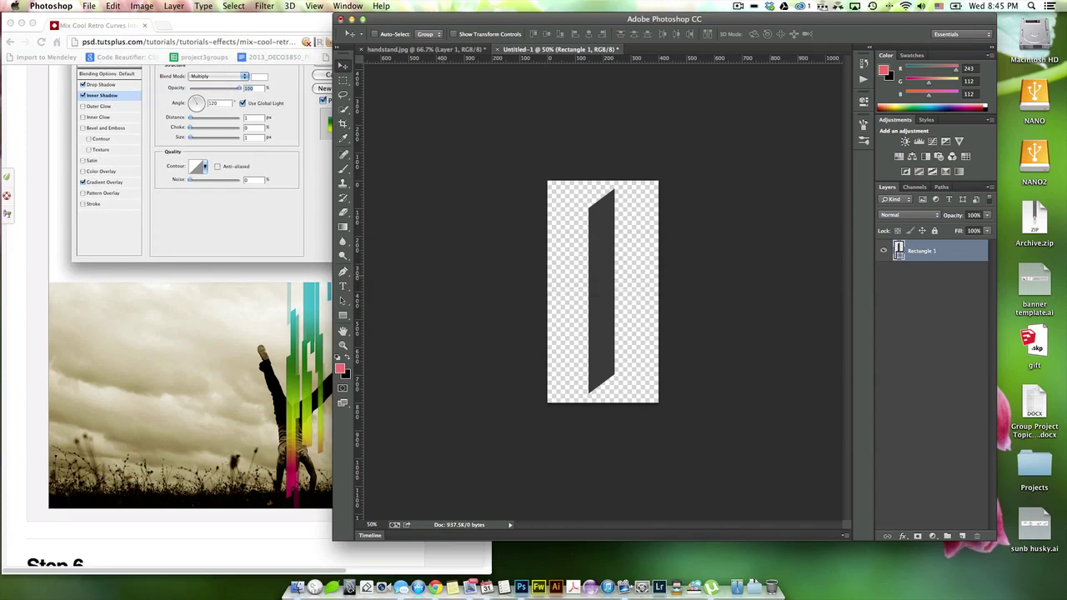
- Return to handstand.jpg and choose the new 740 px slanted-bar preset for the Brush tool
left_click(424, 49)
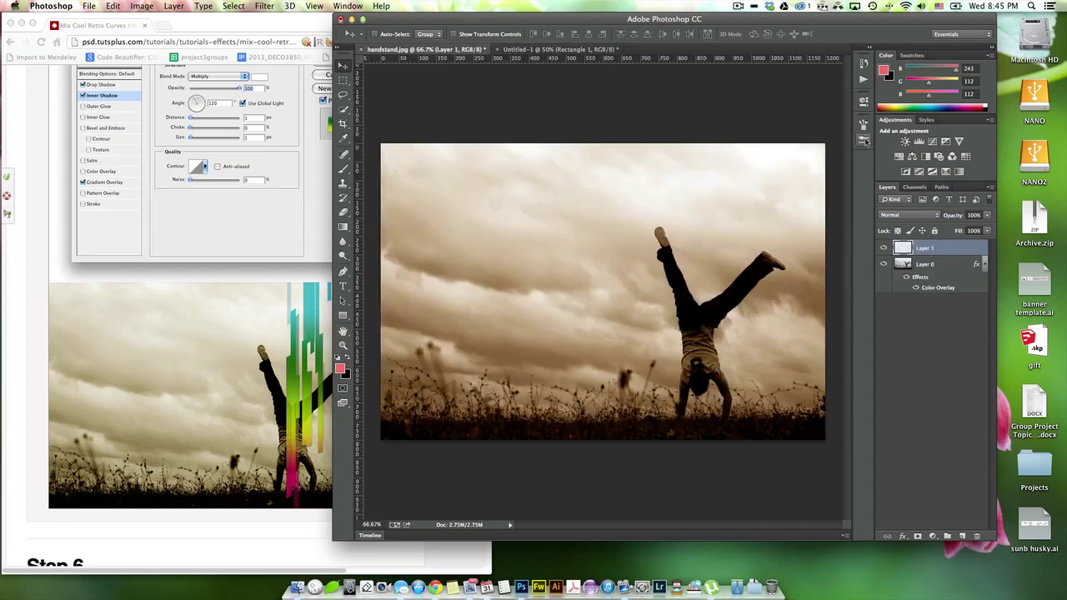
left_click(864, 140)
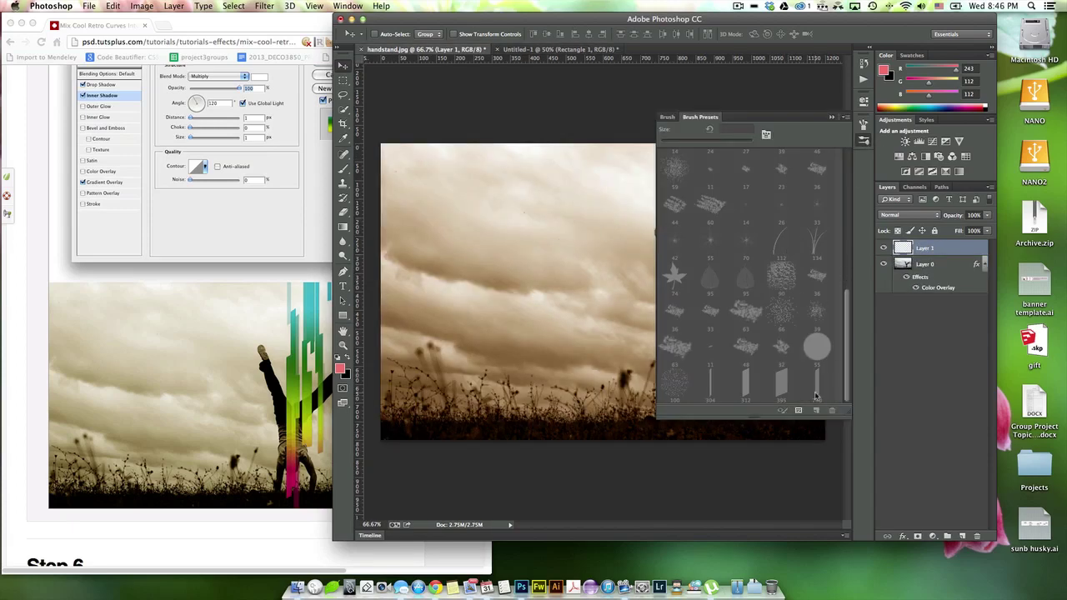
left_click(667, 117)
left_click(344, 168)
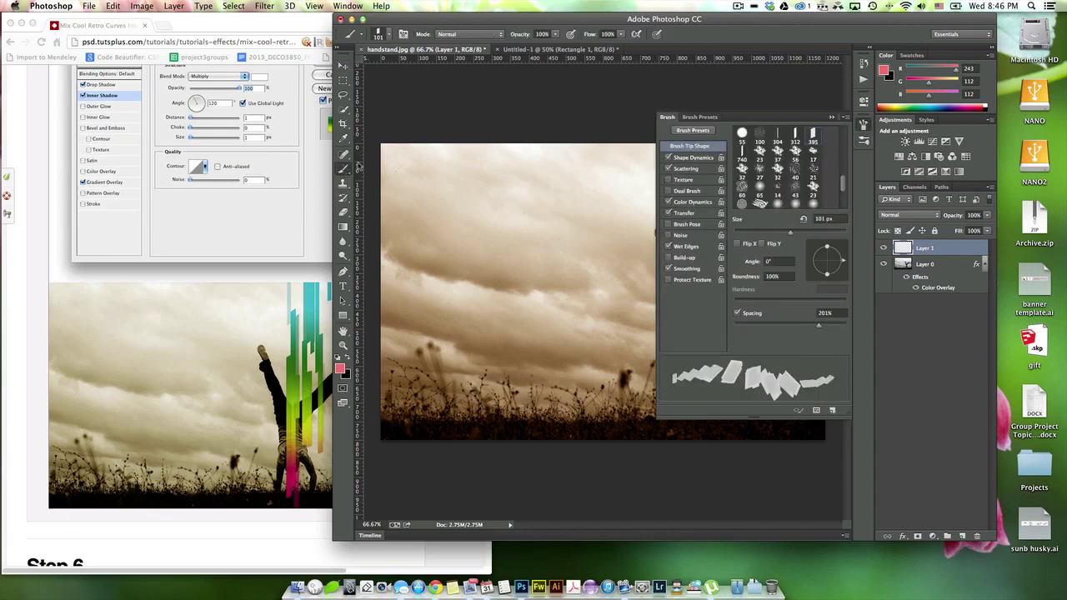
left_click(699, 131)
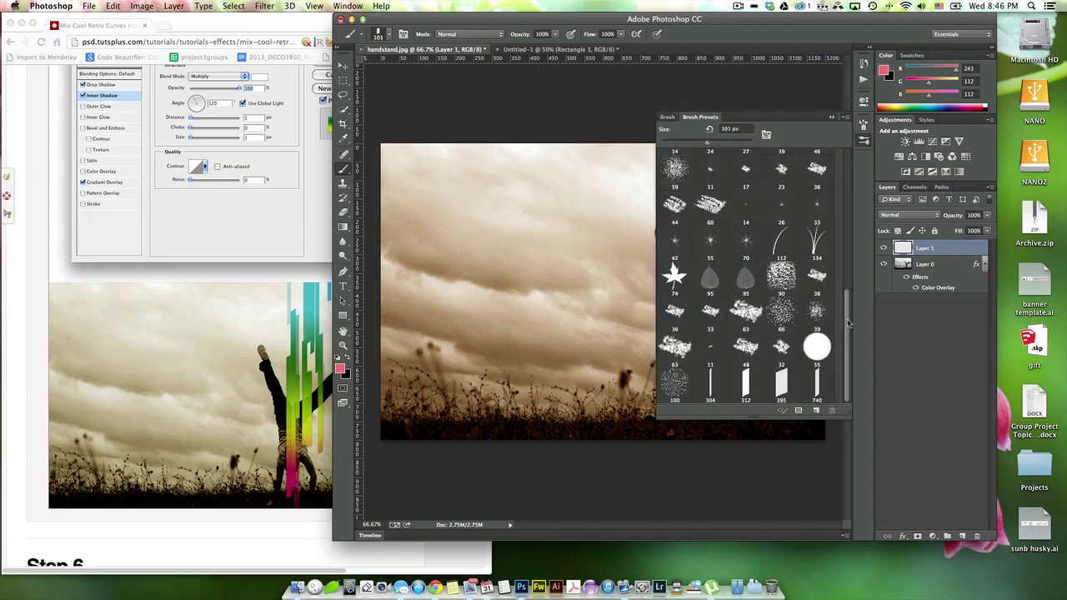
left_click(816, 386)
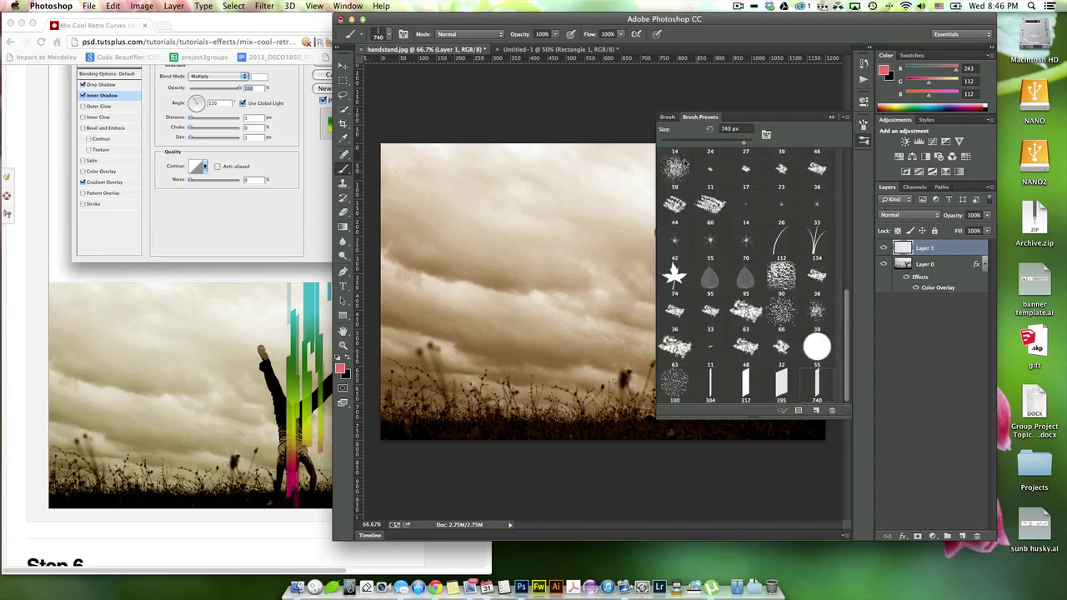
- Reduce the slanted-bar brush to 235 px and turn on Shape Dynamics and Scattering for it
left_click(667, 118)
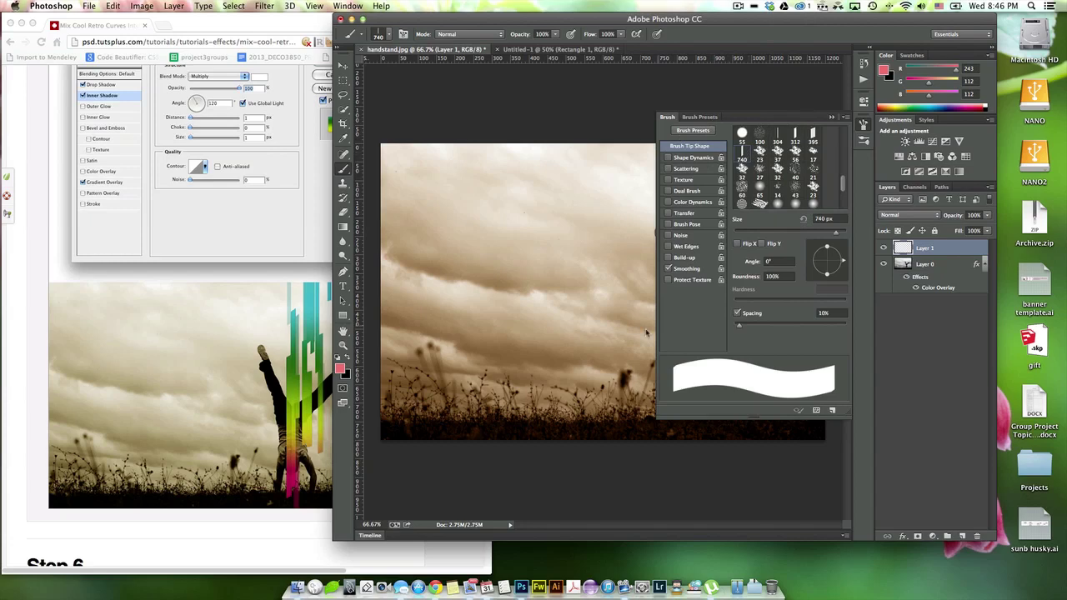
mouse_move(835, 231)
left_mouse_down()
mouse_move(803, 232)
mouse_move(822, 234)
left_mouse_up()
left_click(696, 157)
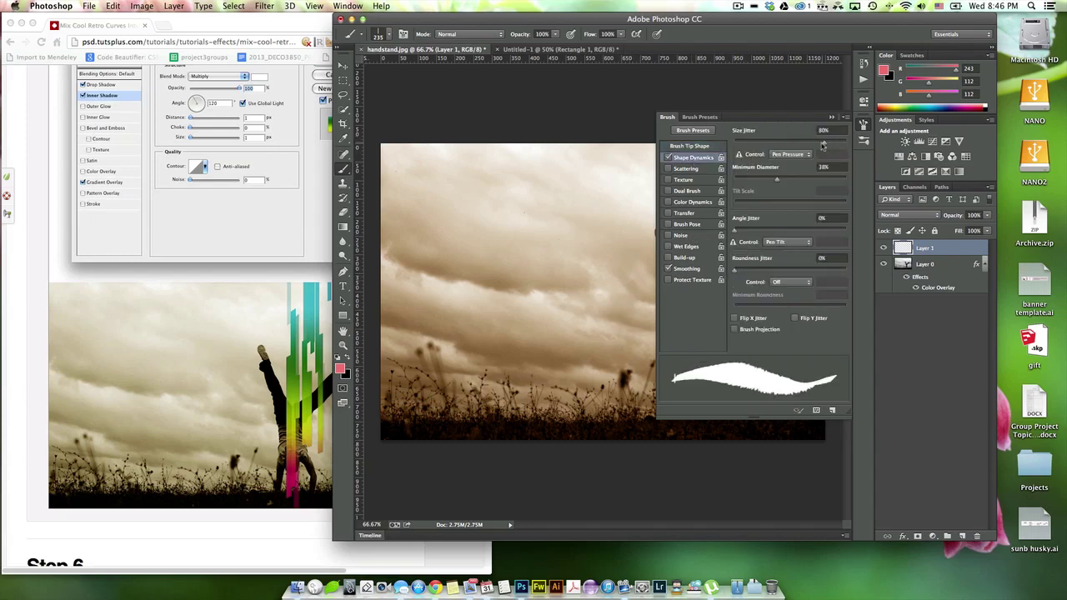
left_click(687, 169)
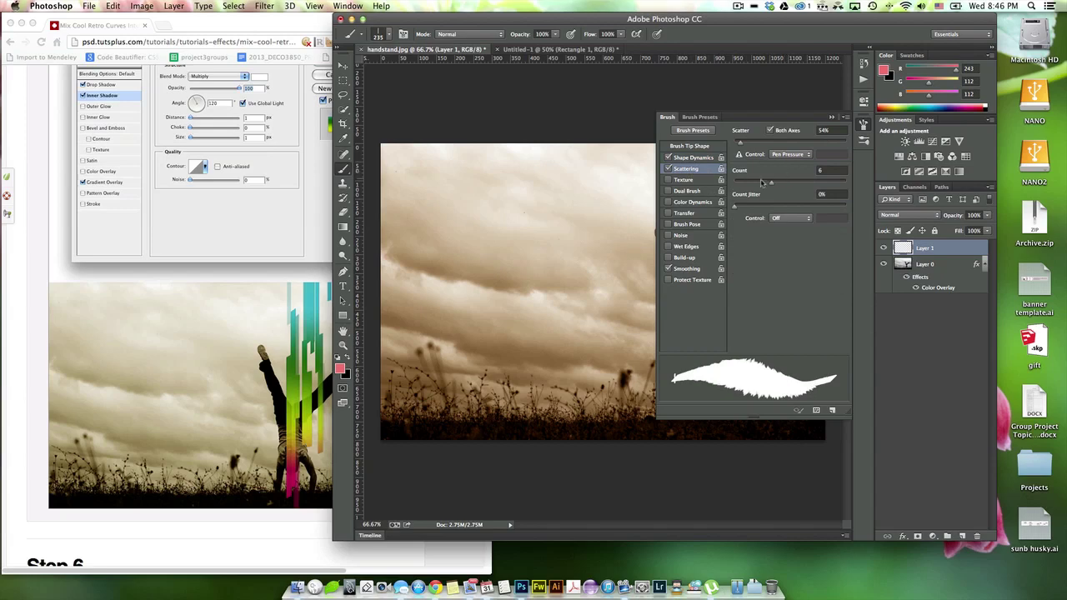
- Turn on Transfer with a 23% opacity jitter and enable Wet Edges for the bar brush
left_click(679, 214)
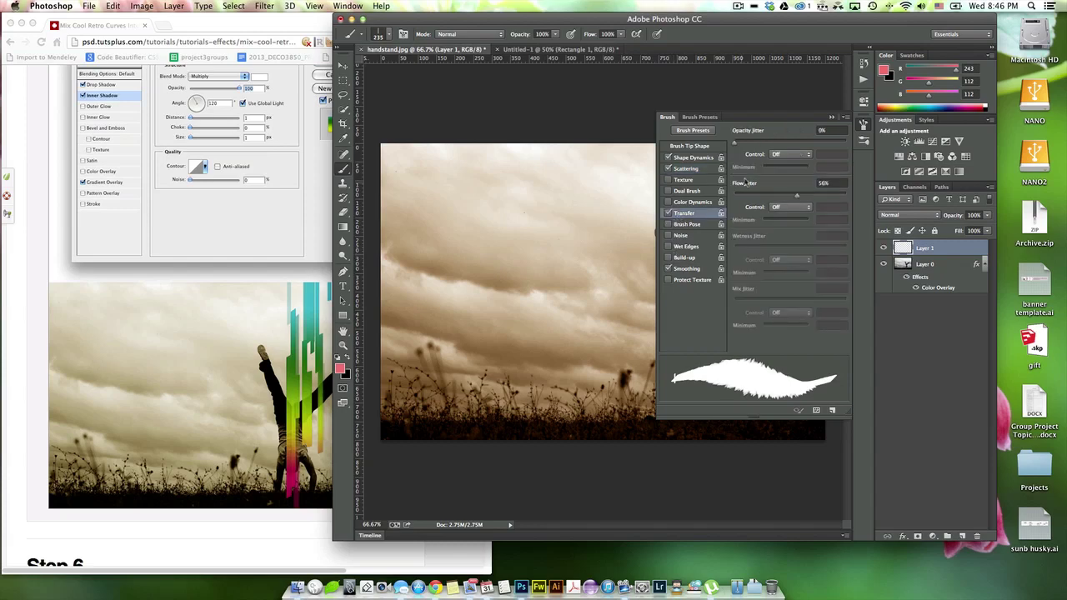
left_click_drag(737, 144, 761, 144)
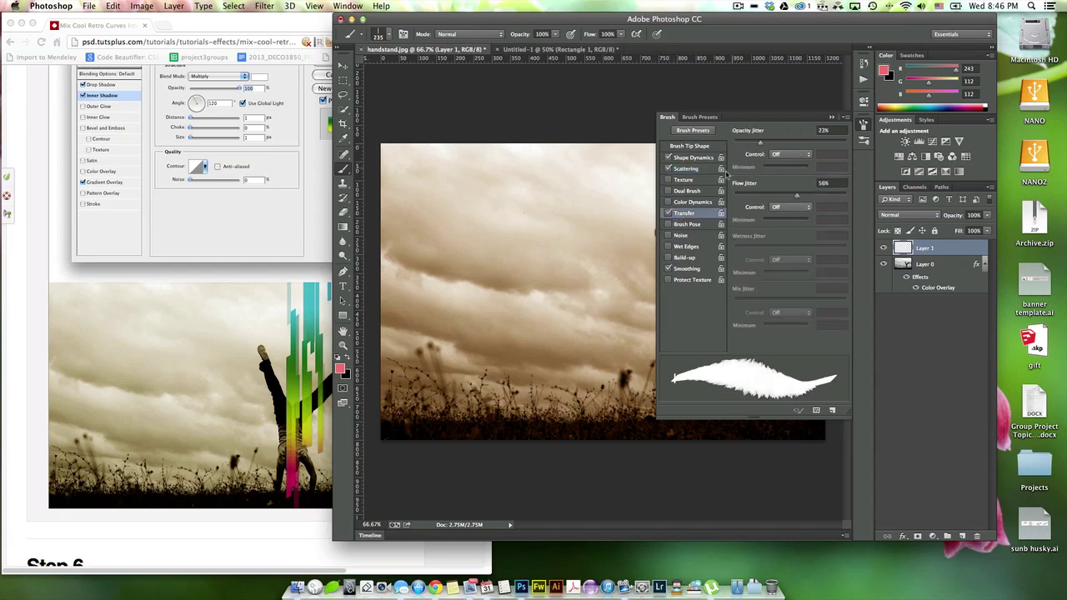
left_click(668, 247)
left_click_drag(619, 250, 615, 388)
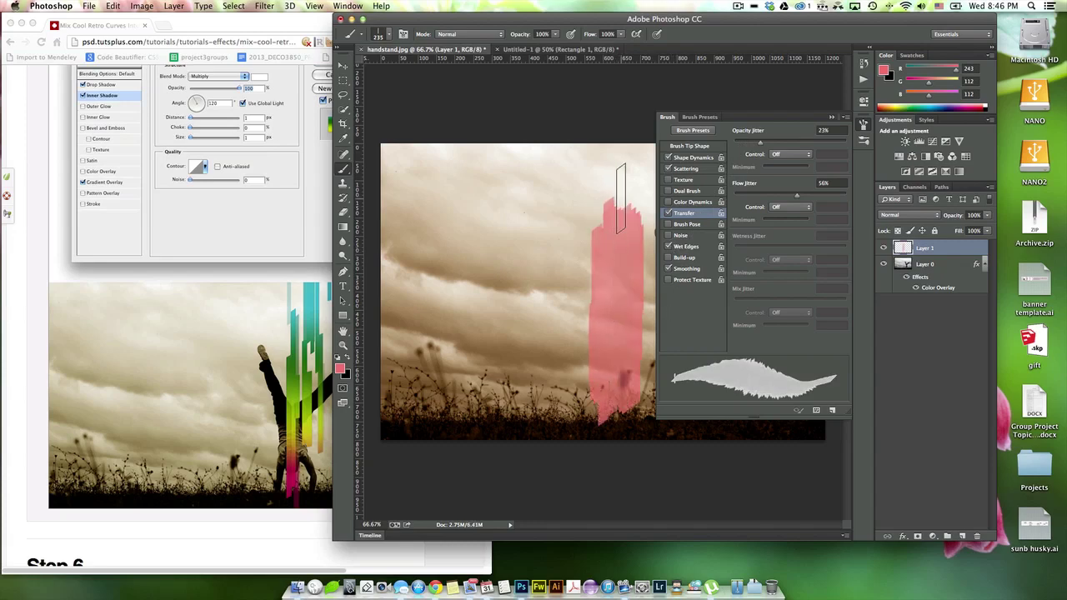
key("ctrl+z")
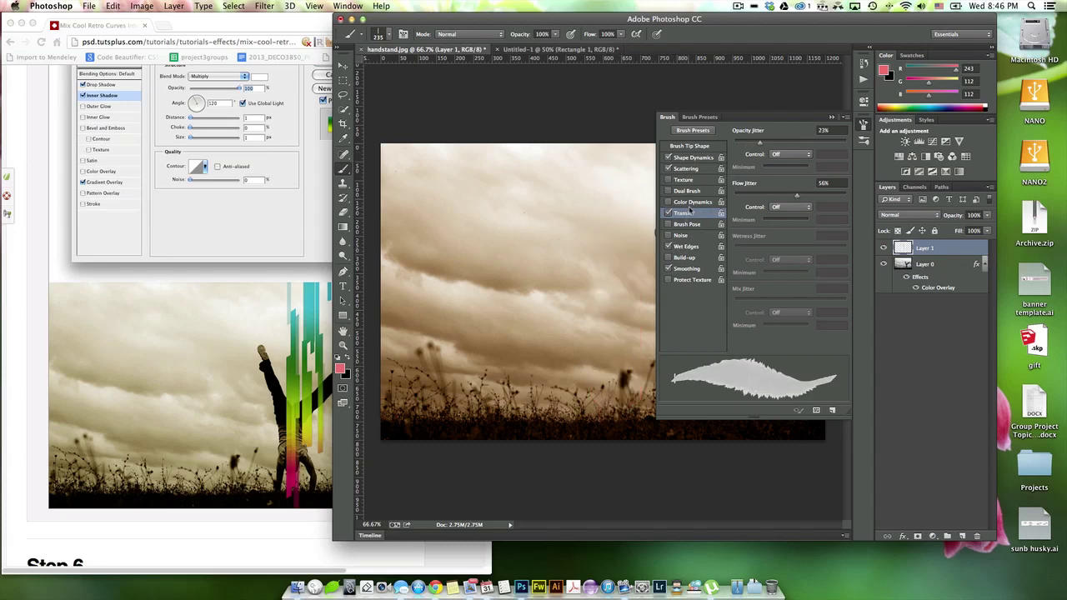
left_click_drag(606, 155, 620, 229)
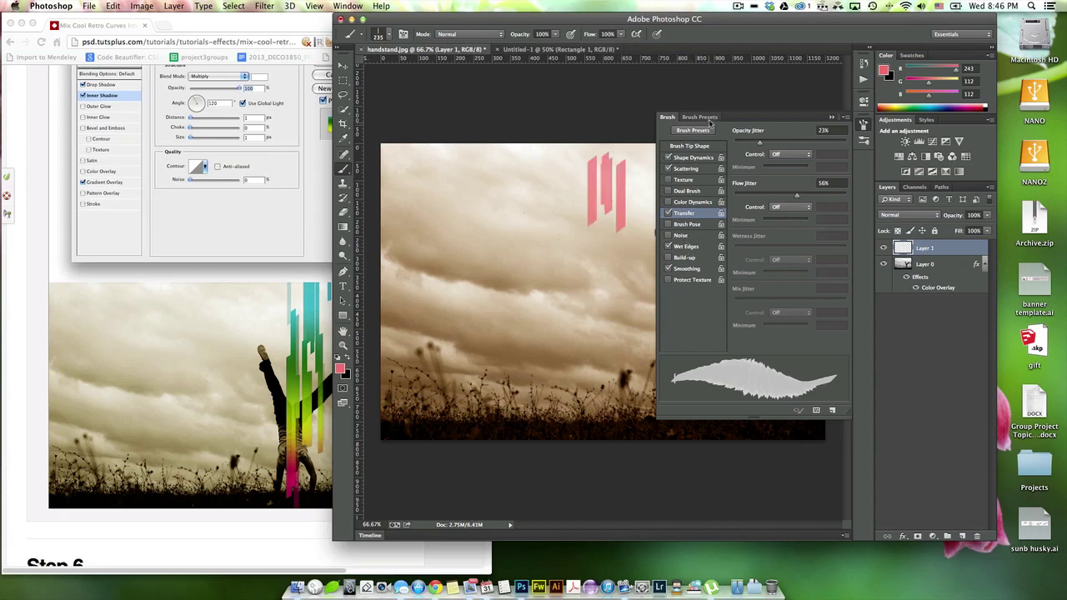
mouse_move(744, 120)
left_mouse_down()
mouse_move(869, 242)
mouse_move(918, 191)
left_mouse_up()
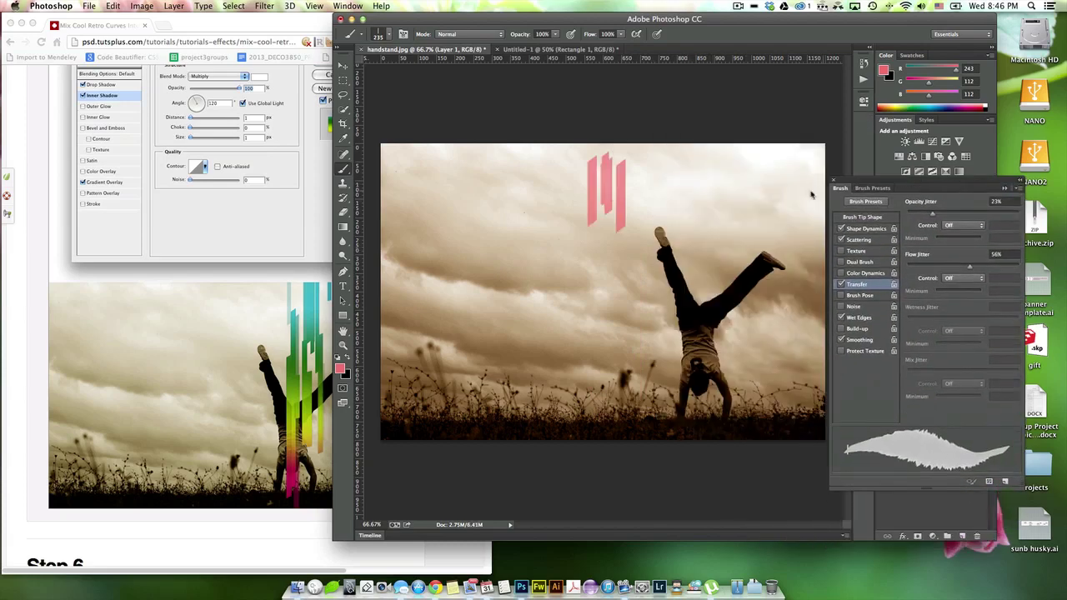
left_click(714, 198)
key("ctrl+z")
key("super+z")
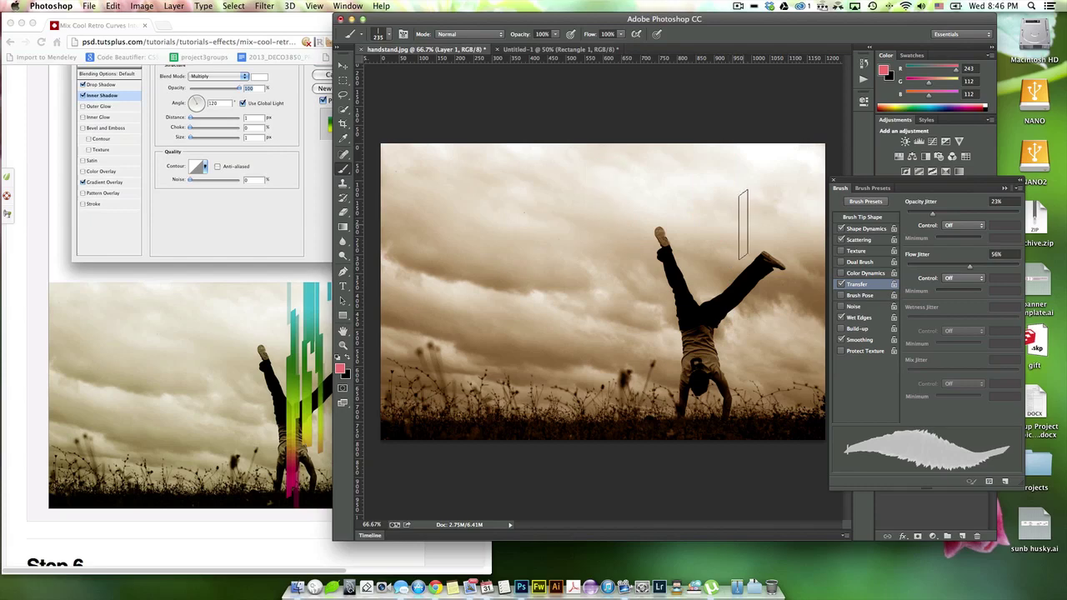
- Stamp a cluster of pink bars above the raised foot nearer the photo's right edge, and undo the extra stamp below it
left_click(738, 225)
left_click(737, 300)
key("super+z")
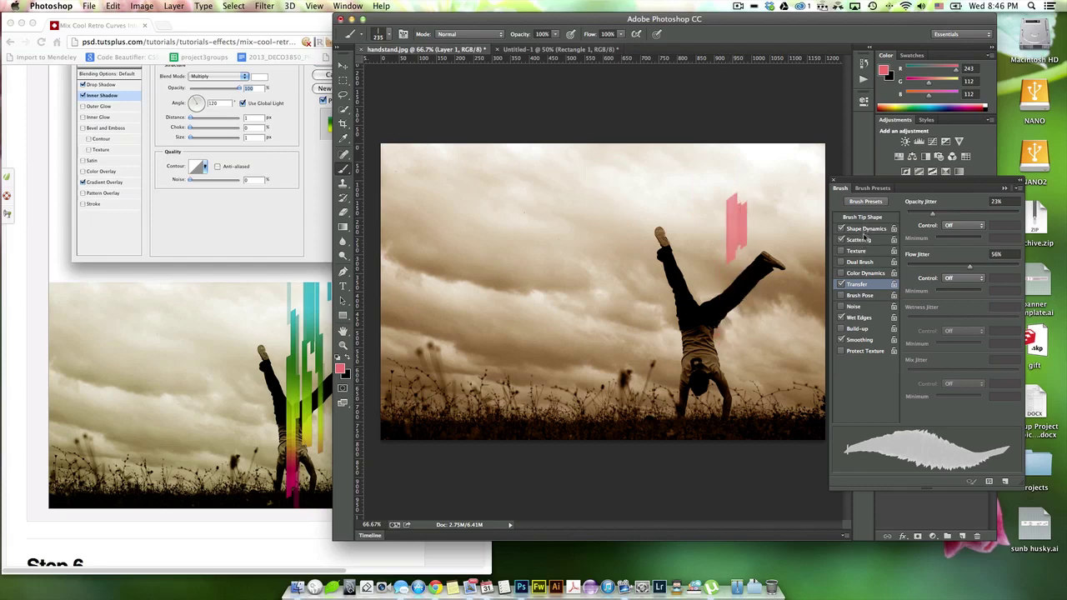
- Set the brush's scatter count to 3 and paint a column of overlapping pink bars across the figure from sky to ground
left_click(859, 240)
left_click_drag(943, 254, 922, 255)
mouse_move(784, 261)
left_mouse_down()
mouse_move(735, 238)
mouse_move(713, 400)
mouse_move(712, 169)
mouse_move(688, 212)
left_mouse_up()
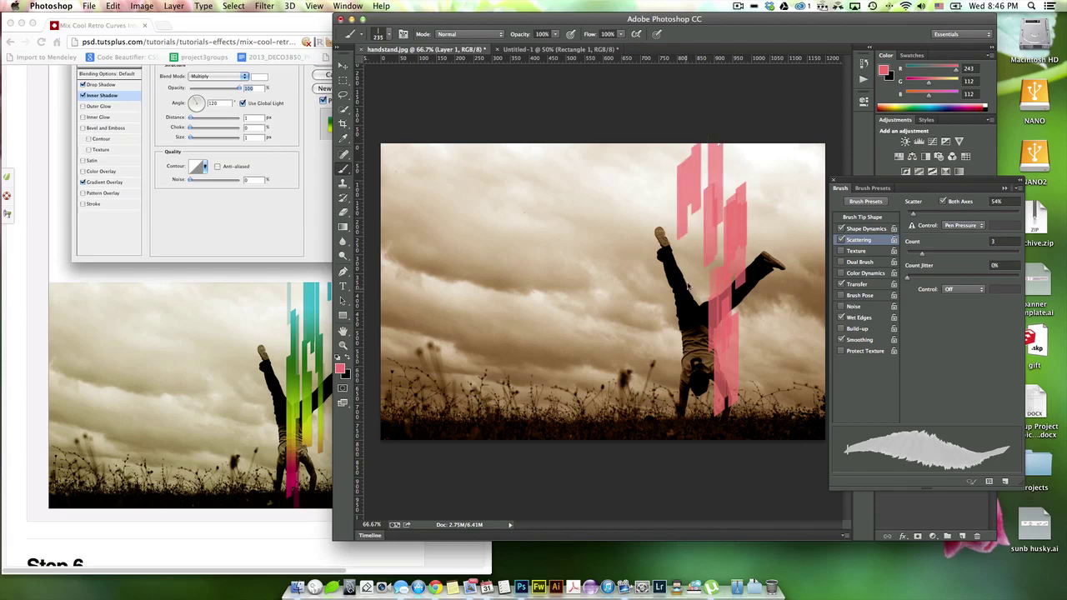
mouse_move(708, 276)
left_mouse_down()
mouse_move(708, 338)
mouse_move(728, 138)
mouse_move(707, 150)
left_mouse_up()
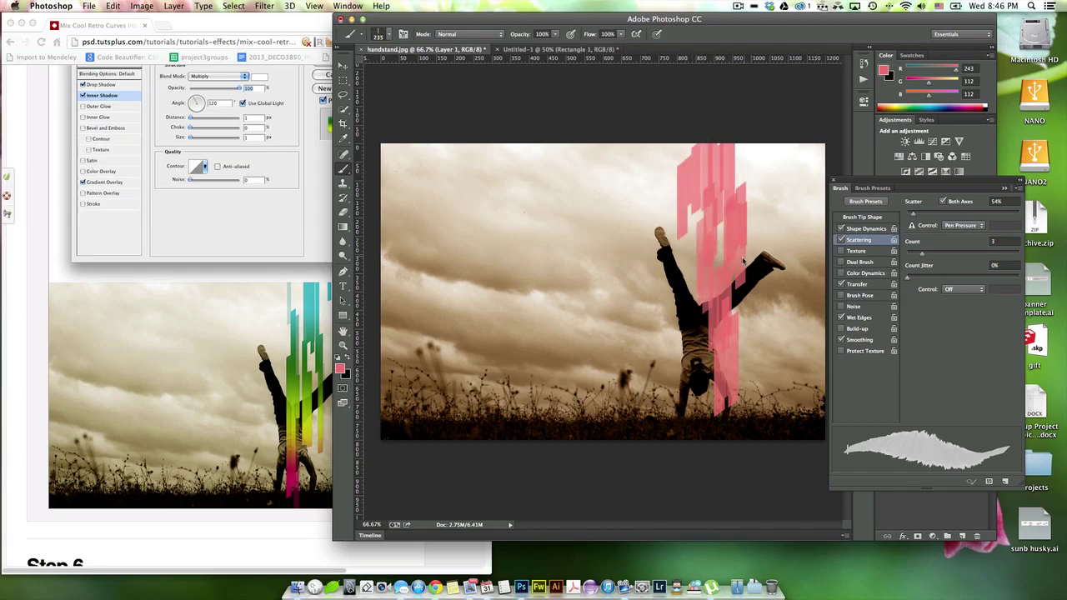
left_click_drag(731, 305, 720, 441)
- Clear the brush settings away from the layer list, keep Layer 1 active, and examine the tutorial's Drop Shadow and Inner Shadow settings
left_click_drag(863, 184, 446, 237)
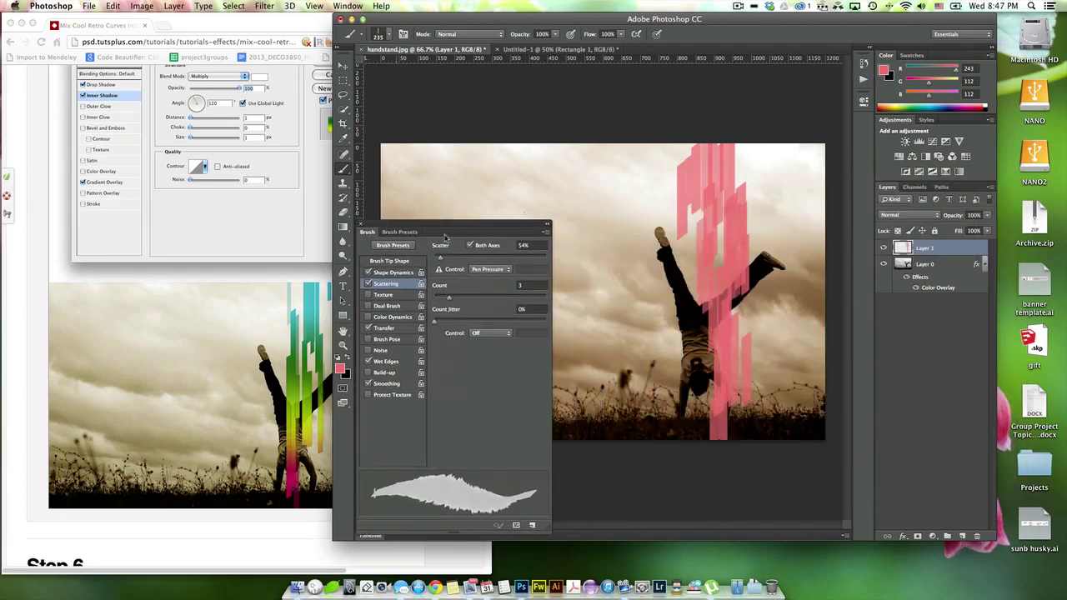
left_click(908, 267)
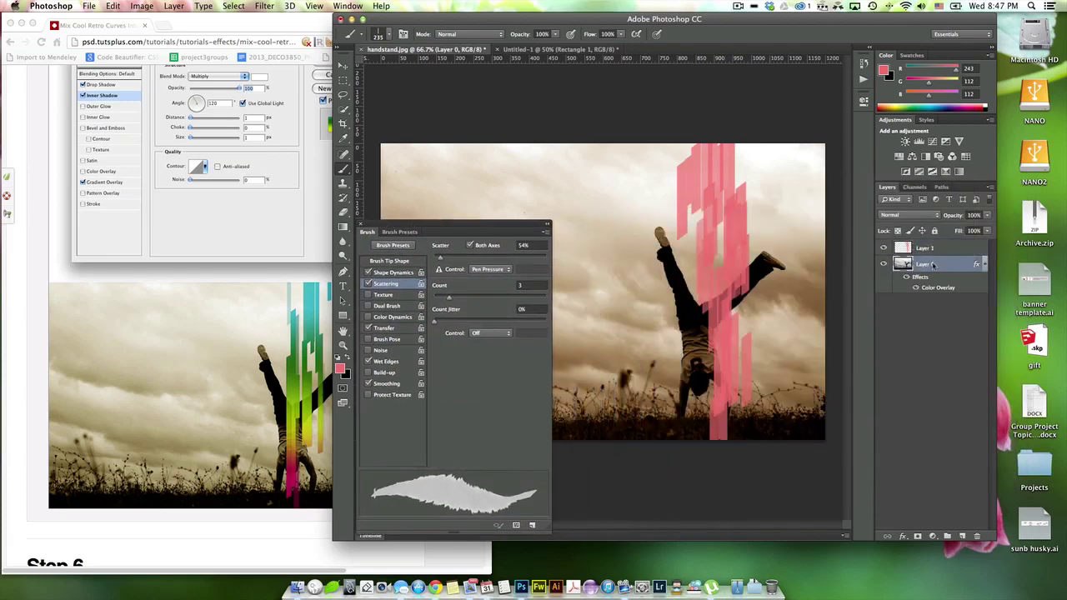
left_click(927, 250)
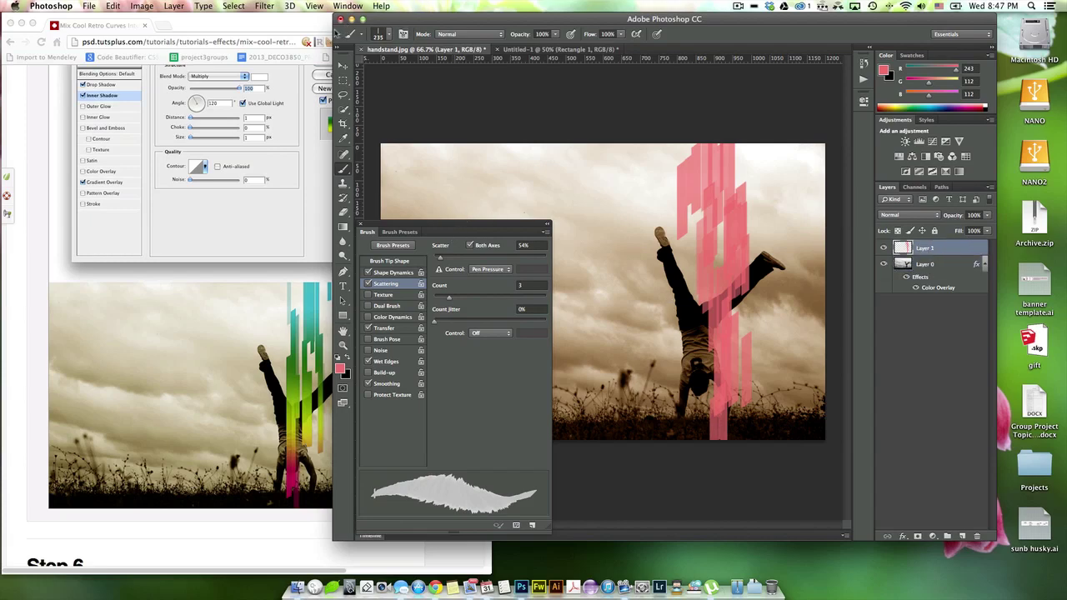
left_click_drag(333, 208, 372, 209)
scroll(222, 203, "up", 3)
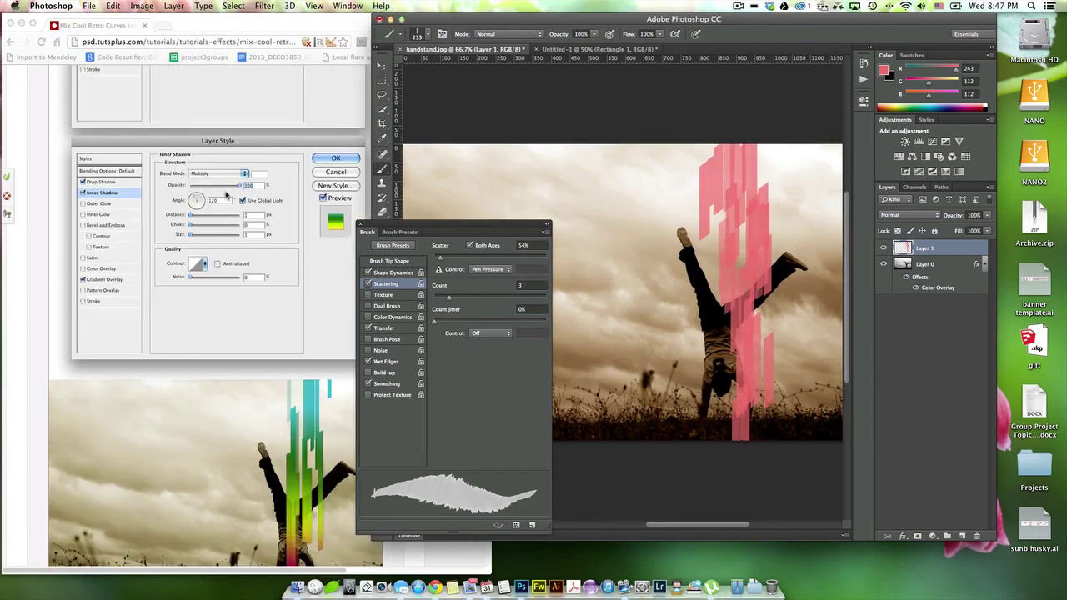
scroll(221, 202, "up", 5)
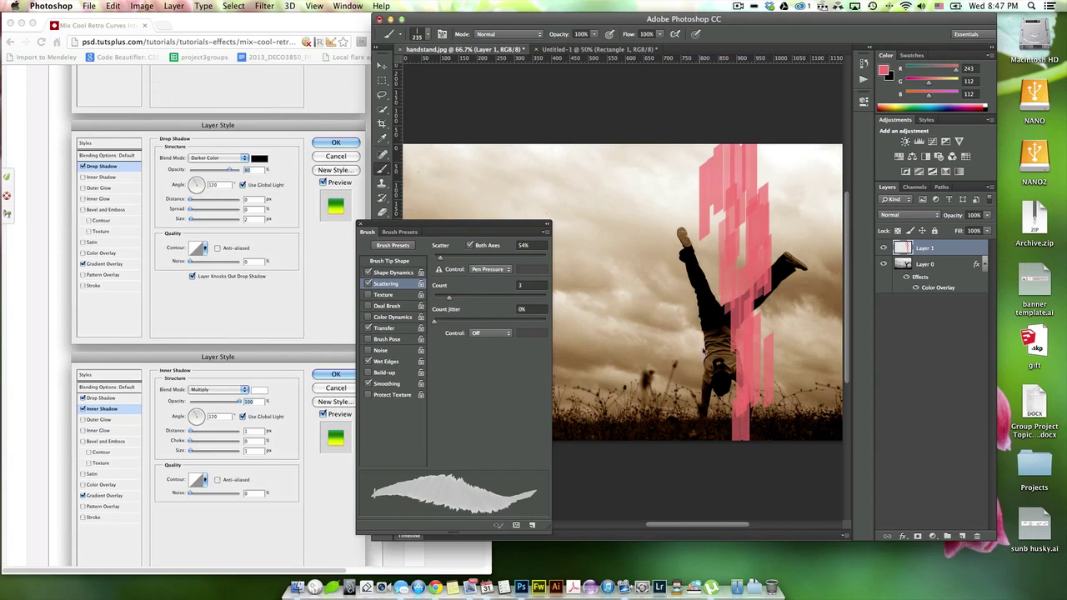
- Paint more pink bars at the foot of the column and along its upper left side up to the photo's top edge
left_click_drag(738, 388, 740, 330)
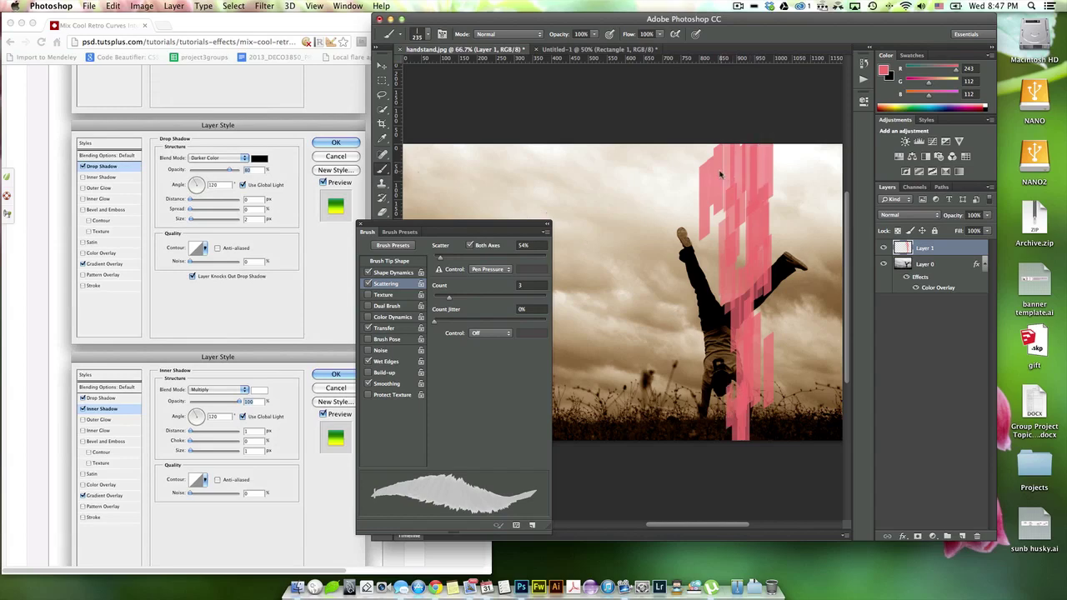
left_click_drag(710, 177, 709, 152)
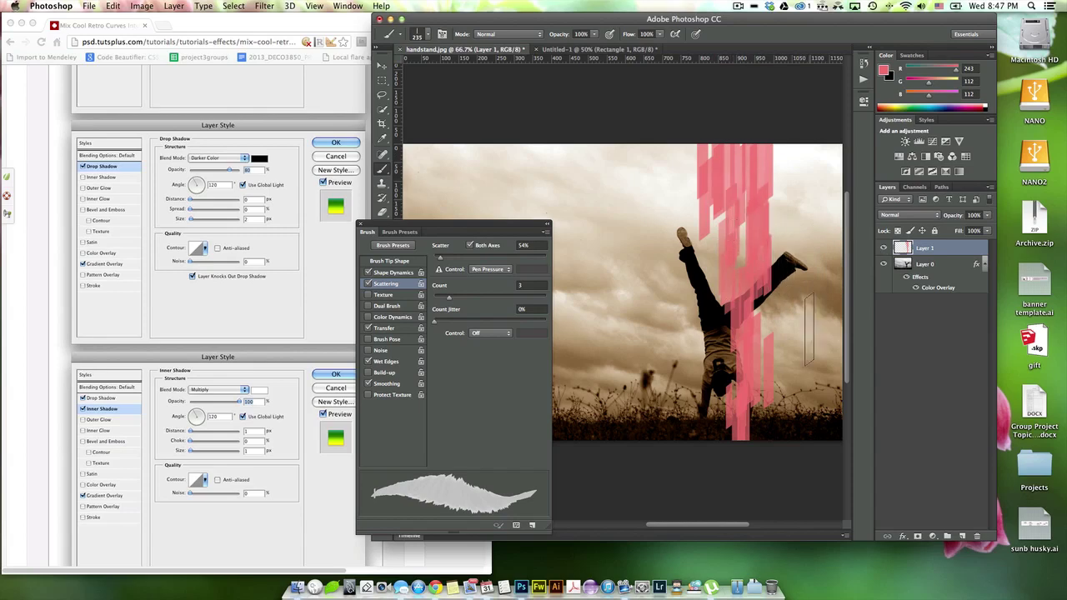
- Add a Drop Shadow to Layer 1 with Darker Color blending, 67% opacity, 123° angle, 0 px distance and 2 px size
double_click(952, 251)
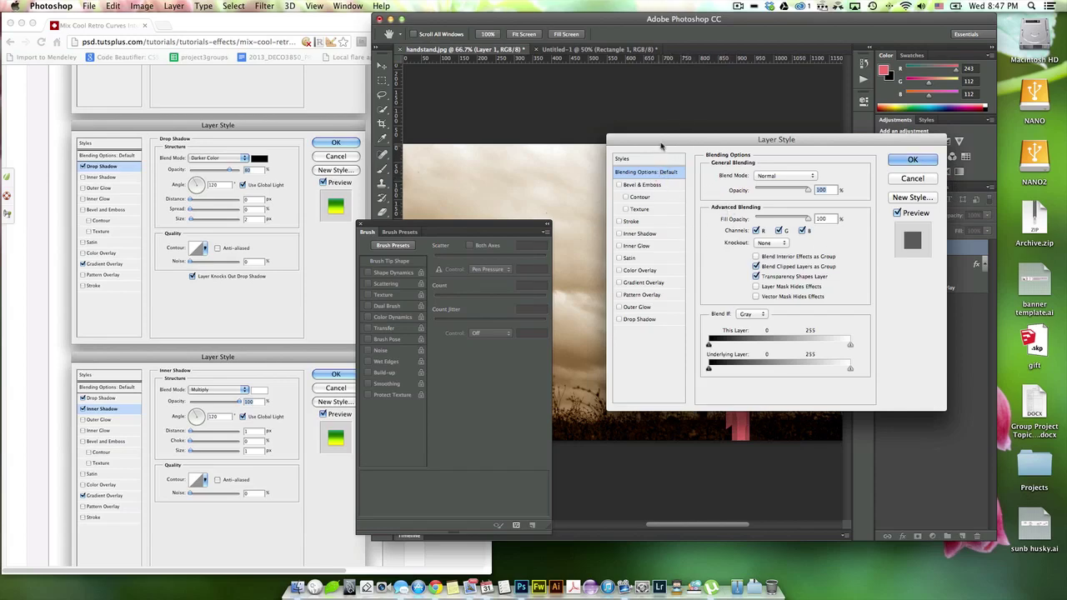
left_click_drag(664, 140, 320, 276)
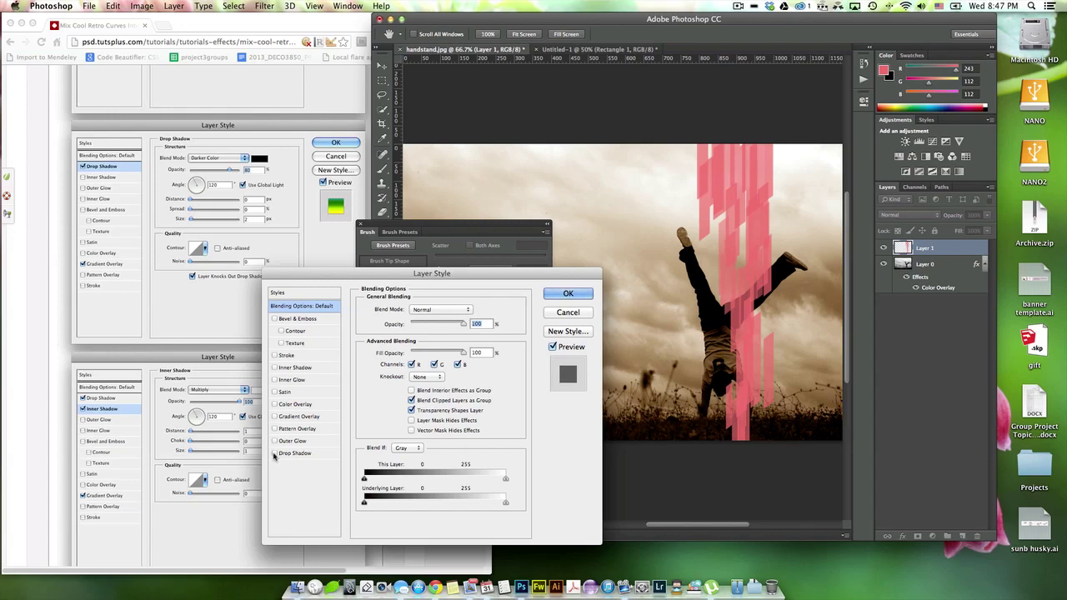
left_click(296, 455)
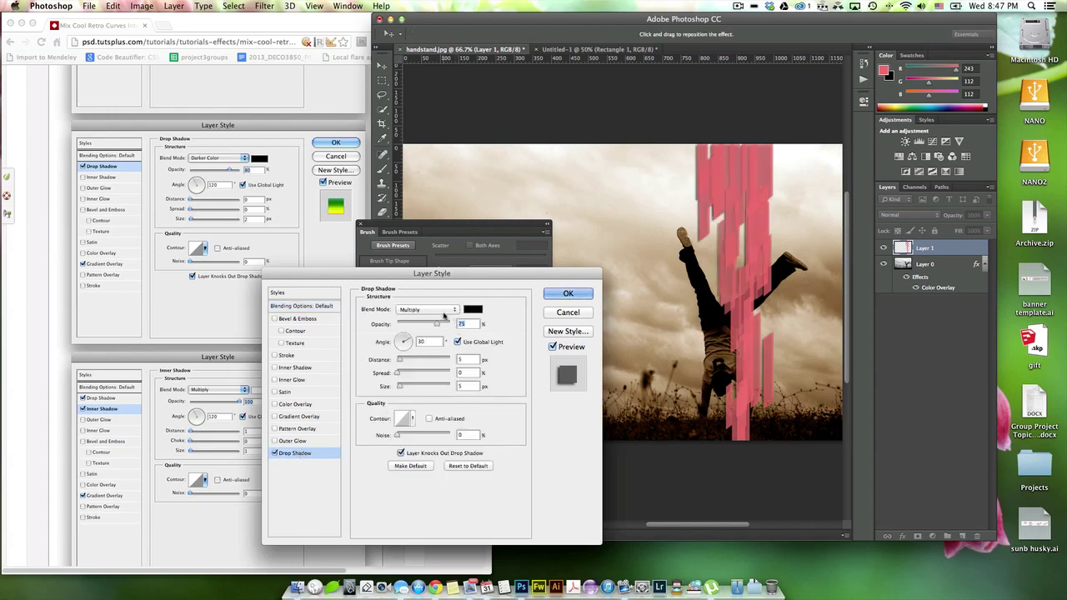
left_click(444, 314)
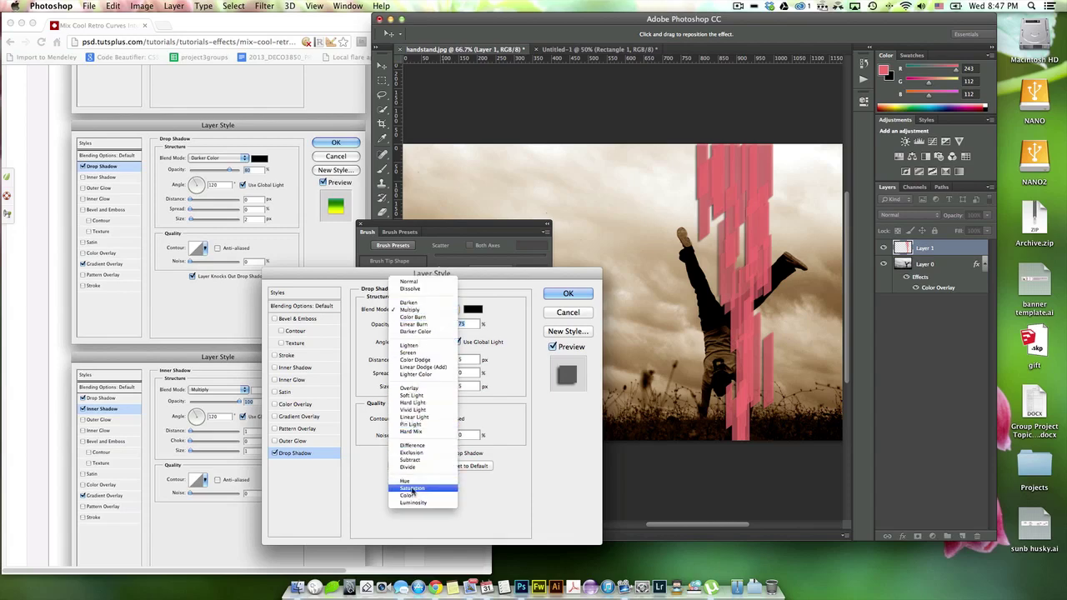
left_click(410, 332)
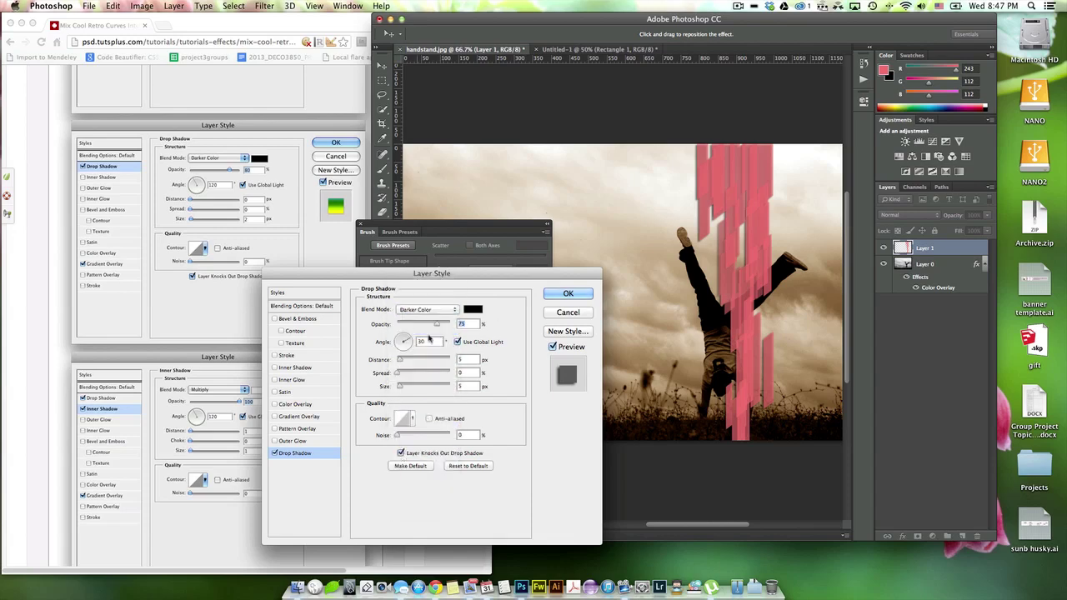
left_click(398, 336)
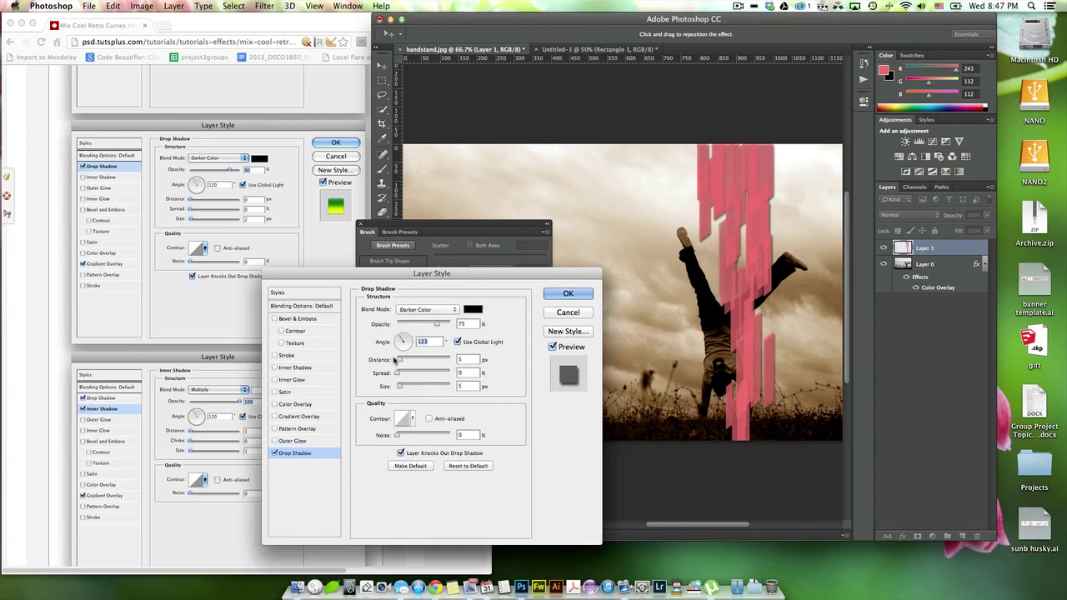
left_click_drag(399, 360, 398, 389)
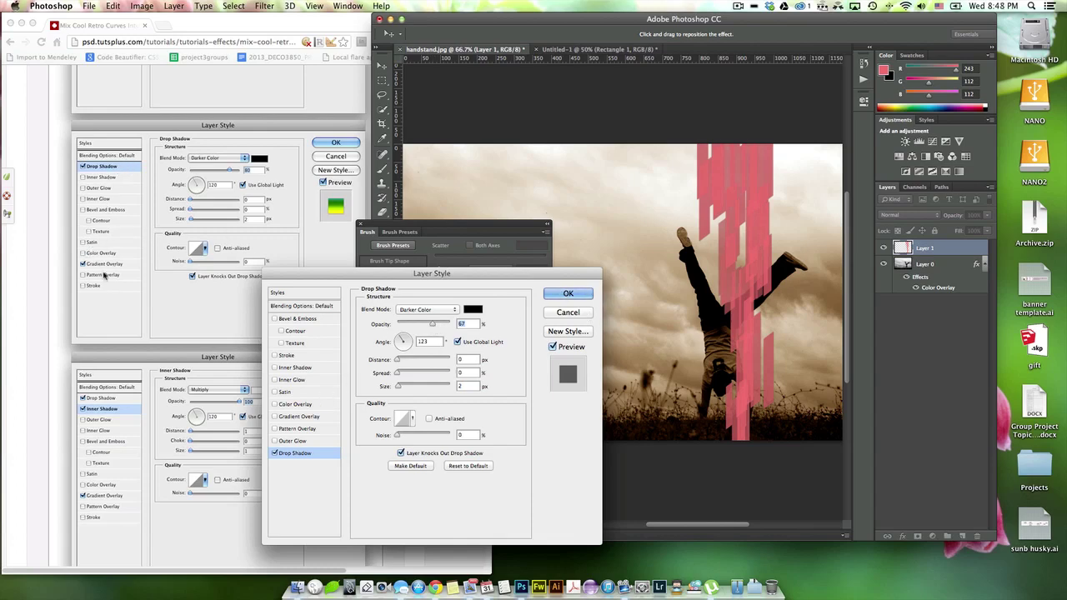
- Add a Gradient Overlay based on the Spectrum preset and remove its cyan, blue and magenta colour stops
left_click(290, 417)
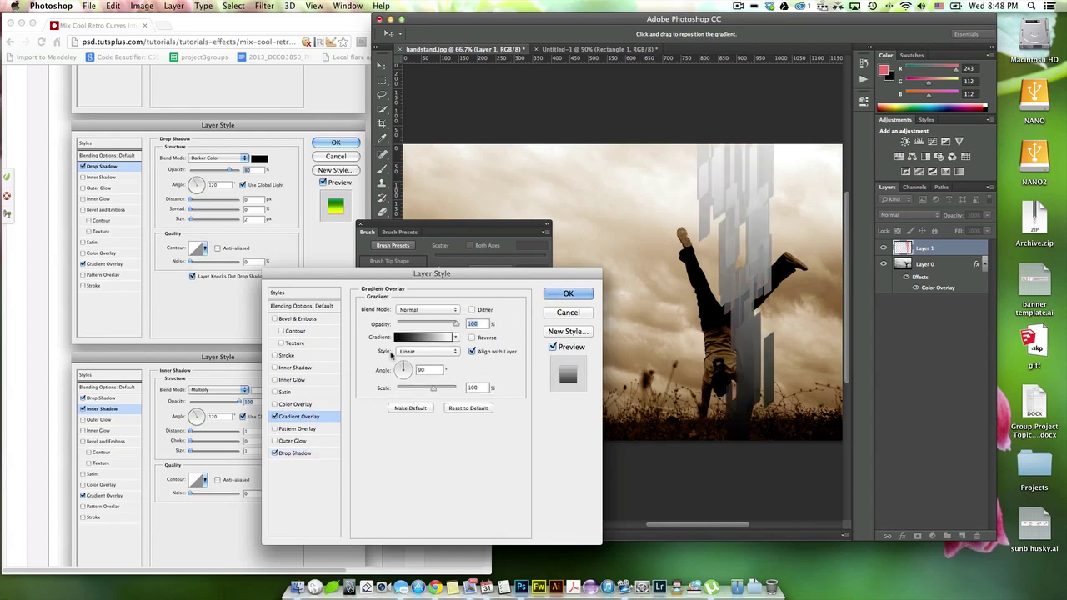
left_click(424, 337)
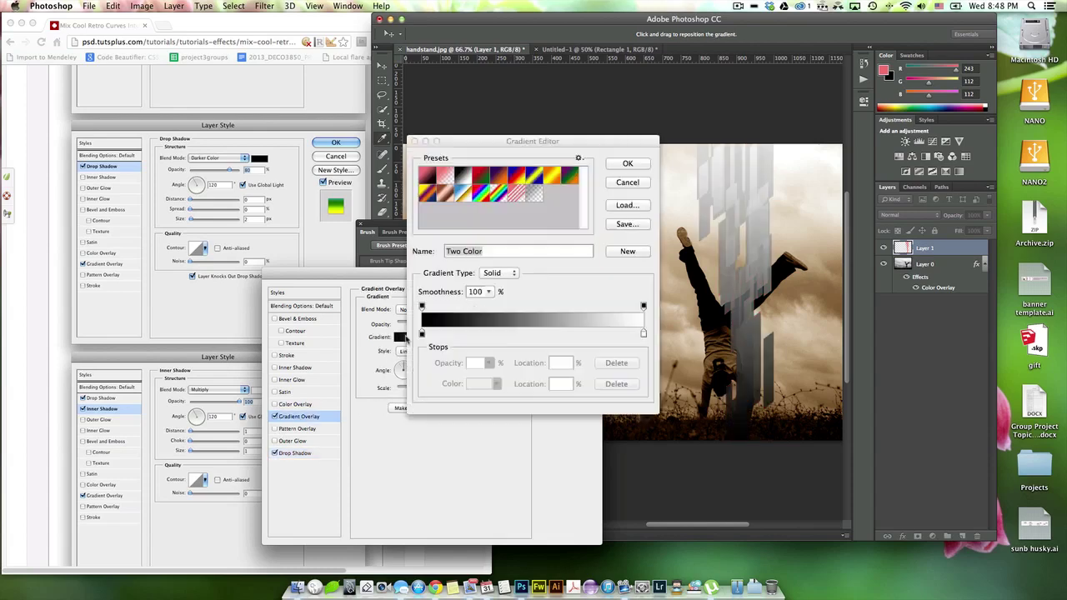
left_click(492, 192)
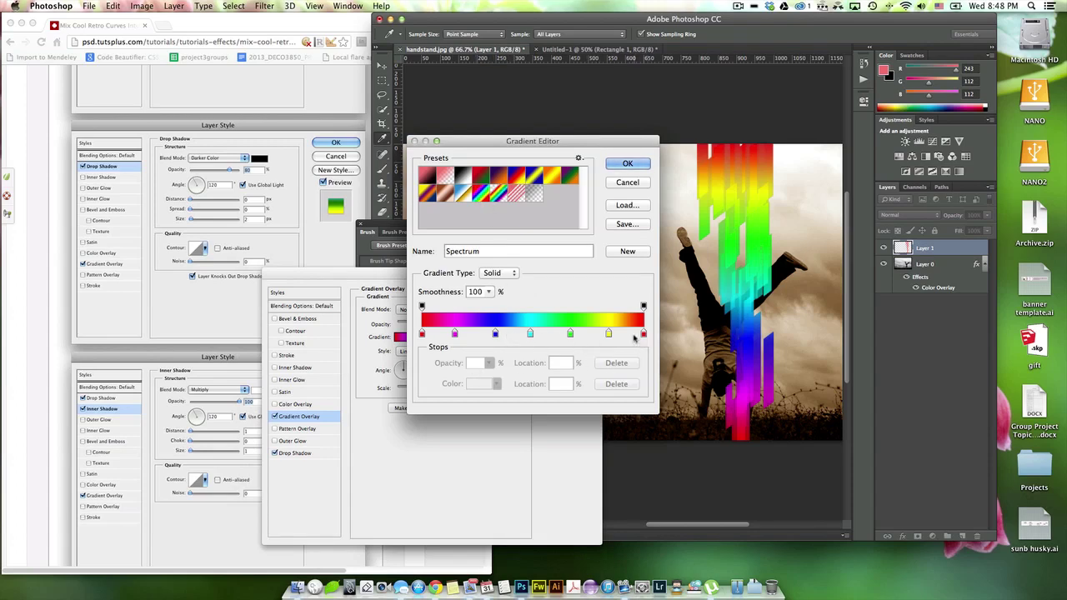
left_click_drag(496, 333, 526, 364)
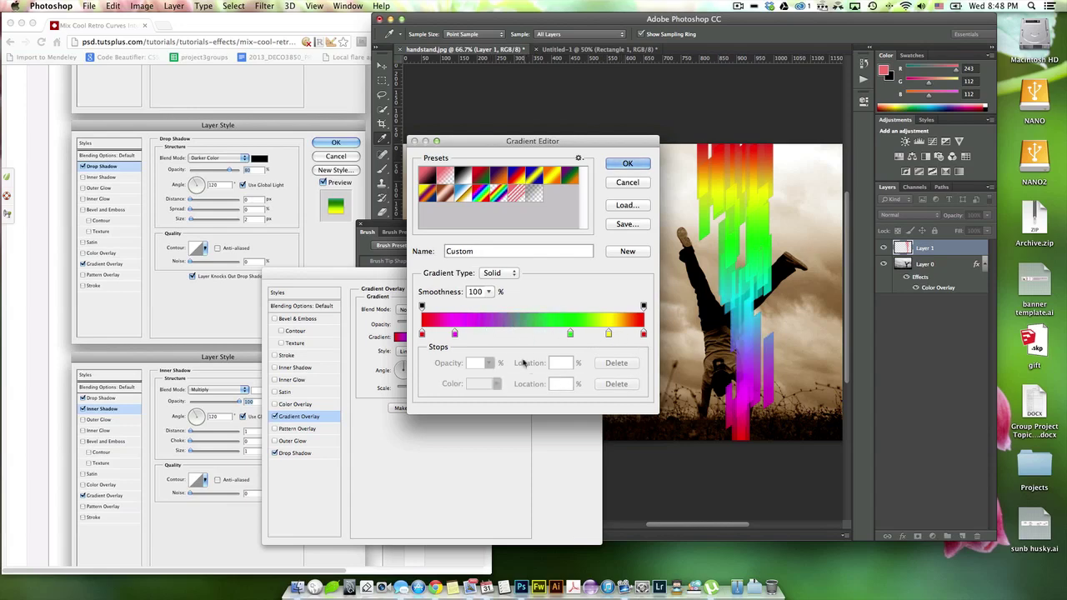
left_click_drag(455, 335, 431, 350)
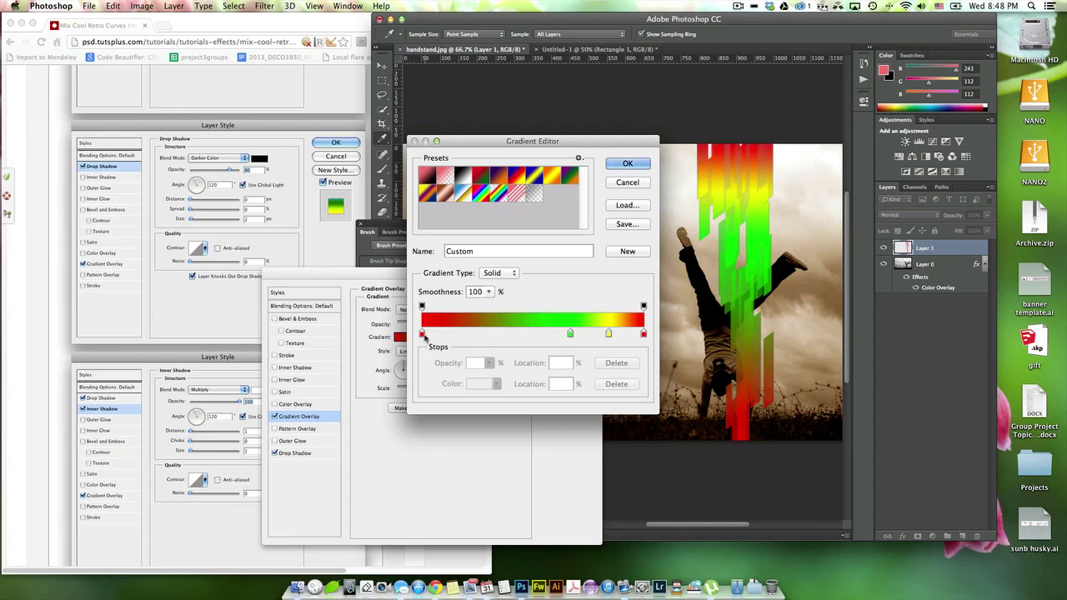
- Change the gradient's leftmost colour stop to dark green 0c5505
double_click(422, 334)
mouse_move(540, 363)
left_mouse_down()
mouse_move(539, 322)
mouse_move(508, 302)
mouse_move(519, 319)
left_mouse_up()
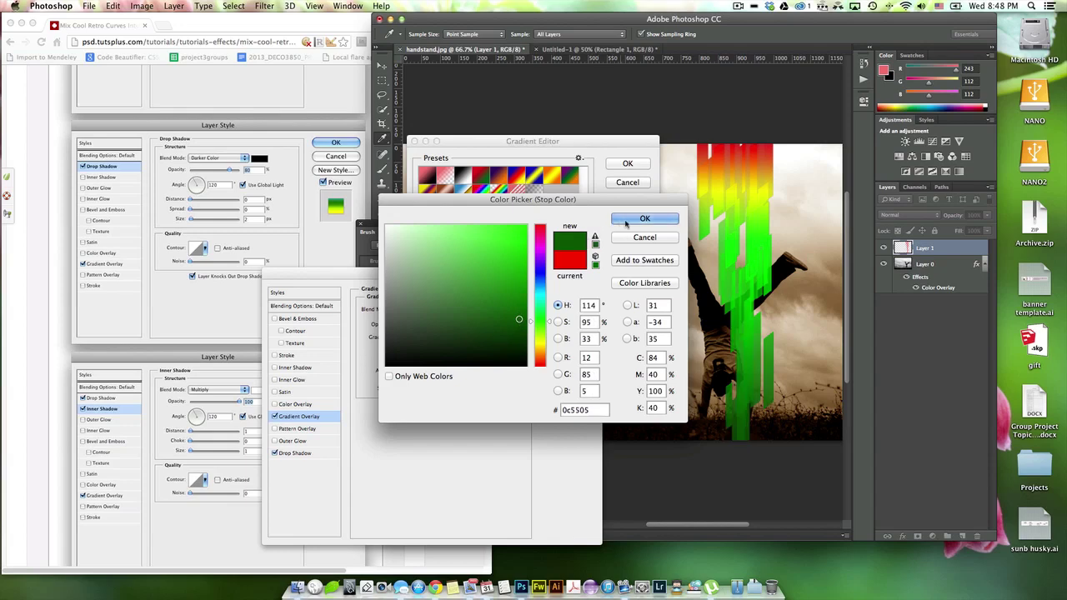
left_click(627, 221)
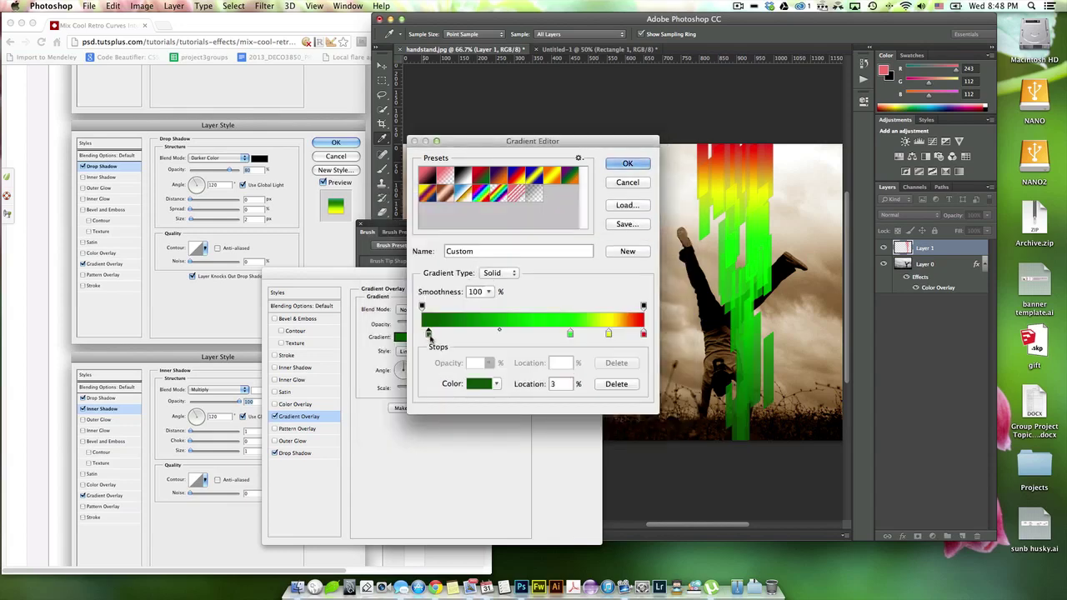
- Shift the gradient's dark green stop slightly inward and add a sea-green colour stop at 0%
left_click_drag(429, 335, 436, 334)
left_click(427, 333)
double_click(423, 333)
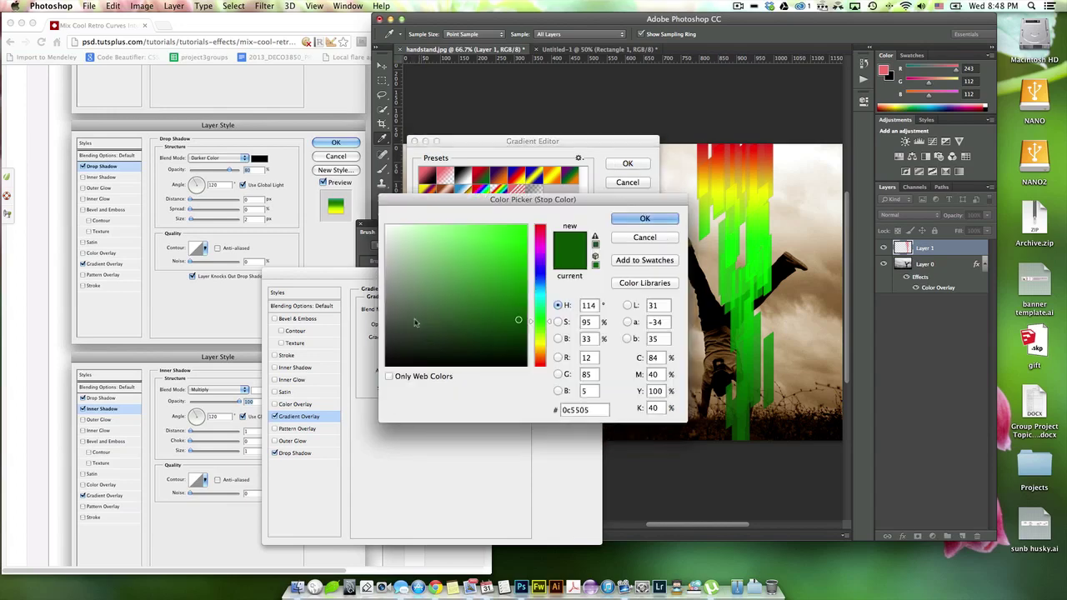
mouse_move(539, 306)
left_mouse_down()
mouse_move(537, 271)
mouse_move(539, 302)
left_mouse_up()
mouse_move(509, 260)
left_mouse_down()
mouse_move(527, 242)
mouse_move(524, 255)
left_mouse_up()
left_click(541, 305)
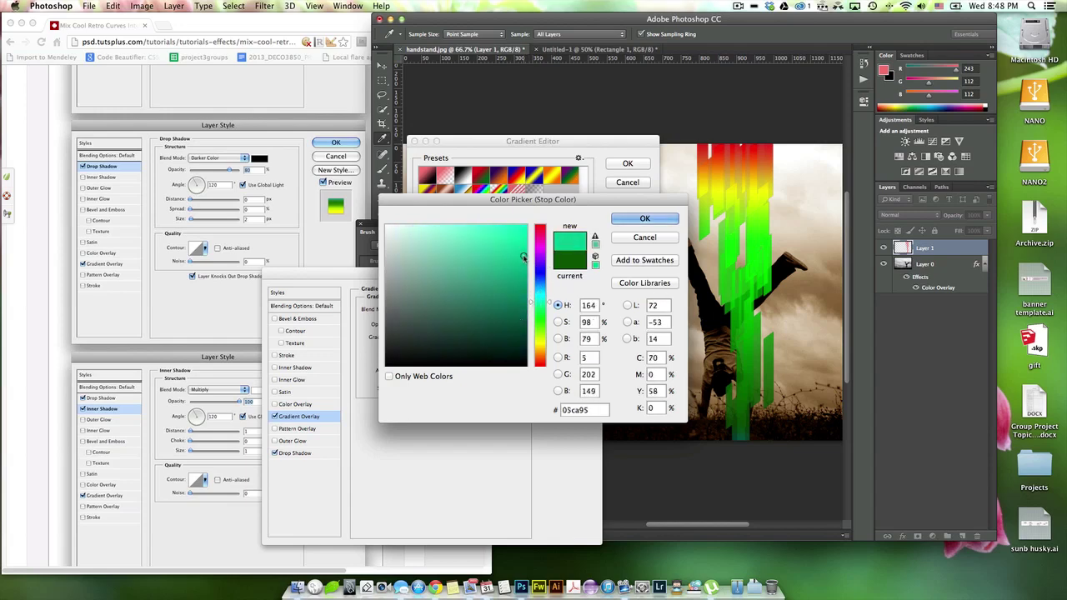
left_click(642, 218)
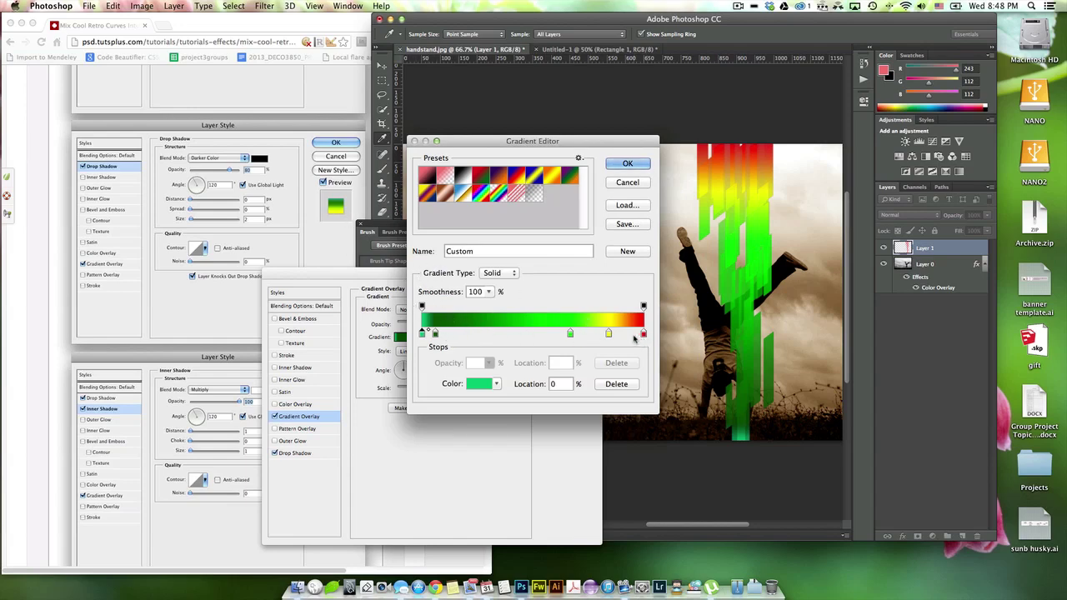
- Add a colour stop at 91% between the yellow and red stops and colour it yellow ffff00
left_click(626, 334)
left_click_drag(625, 334, 631, 402)
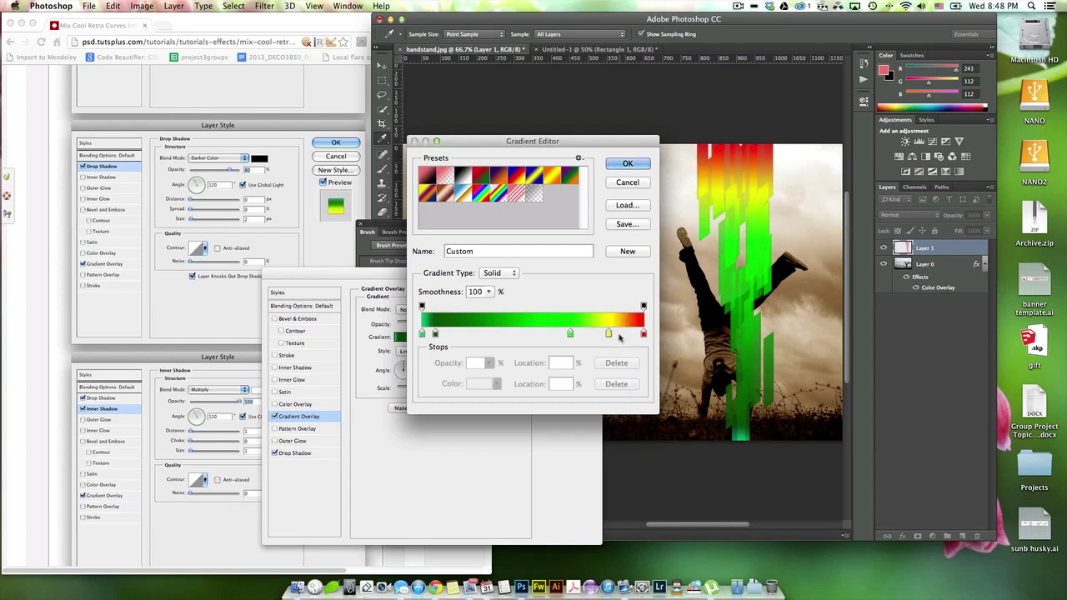
left_click(620, 335)
left_click_drag(621, 334, 624, 356)
left_click(623, 333)
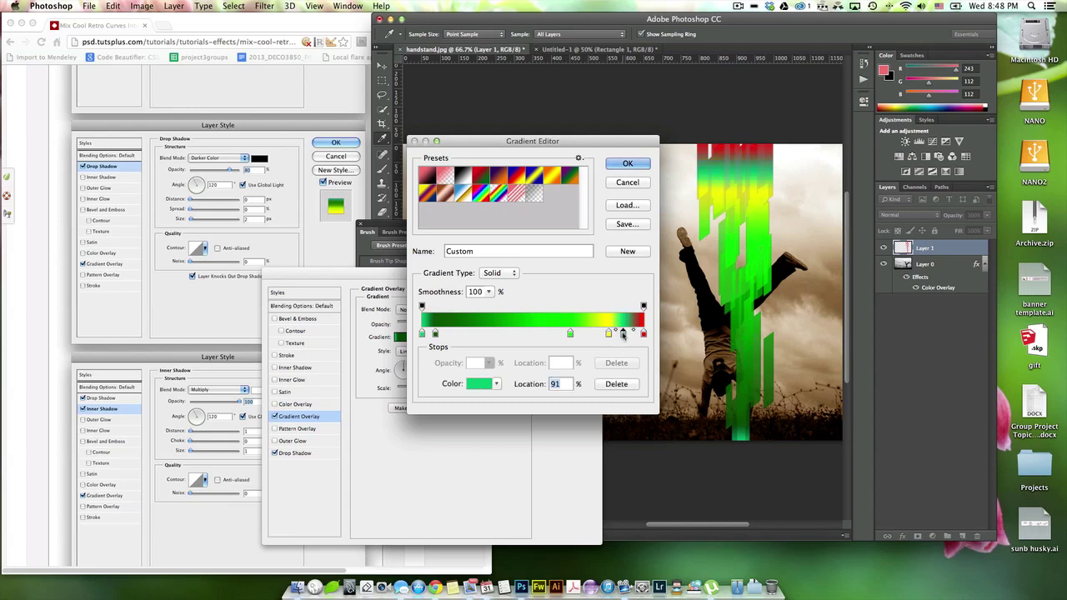
double_click(623, 334)
left_click(653, 238)
left_click(610, 323)
left_click(481, 383)
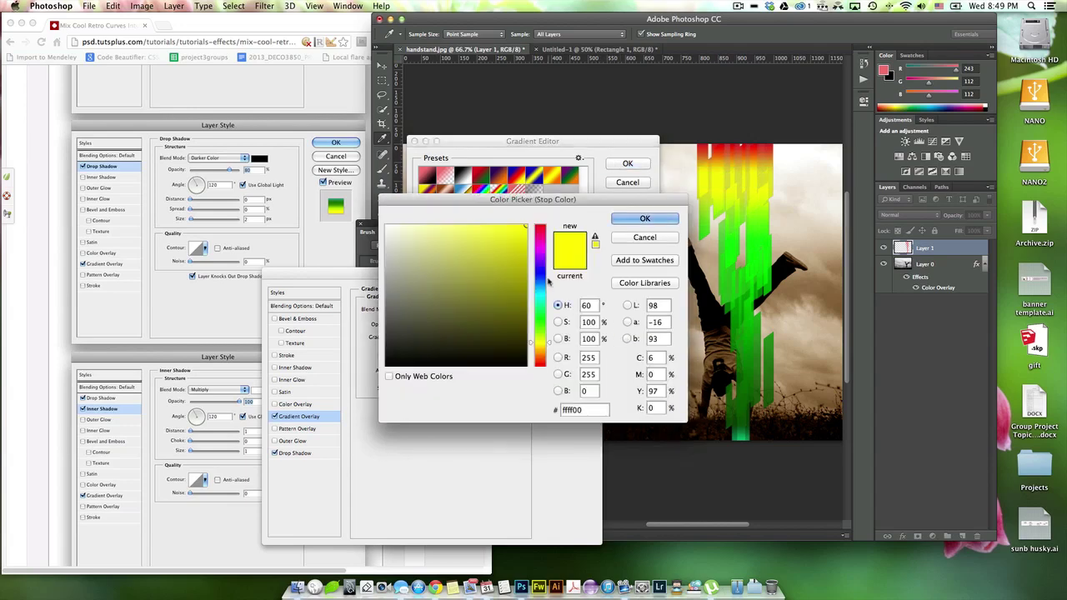
left_click(644, 217)
- Replace the gradient's red end with an orange-red stop, place the yellow stop at 93% and apply the gradient
left_click(643, 333)
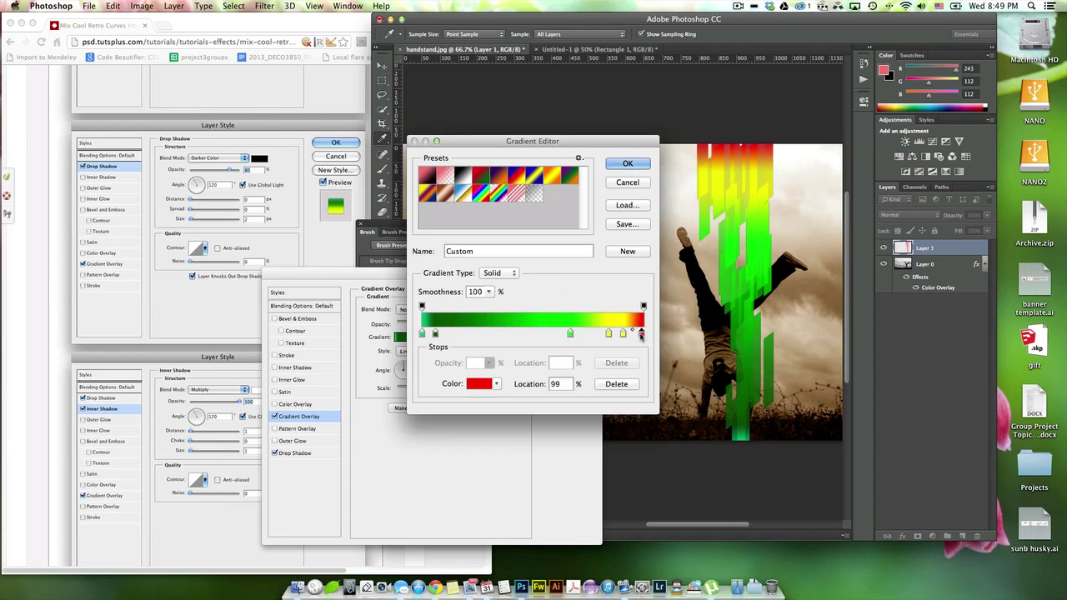
mouse_move(633, 330)
left_mouse_down()
mouse_move(648, 360)
mouse_move(631, 336)
mouse_move(643, 334)
mouse_move(611, 335)
mouse_move(628, 336)
left_mouse_up()
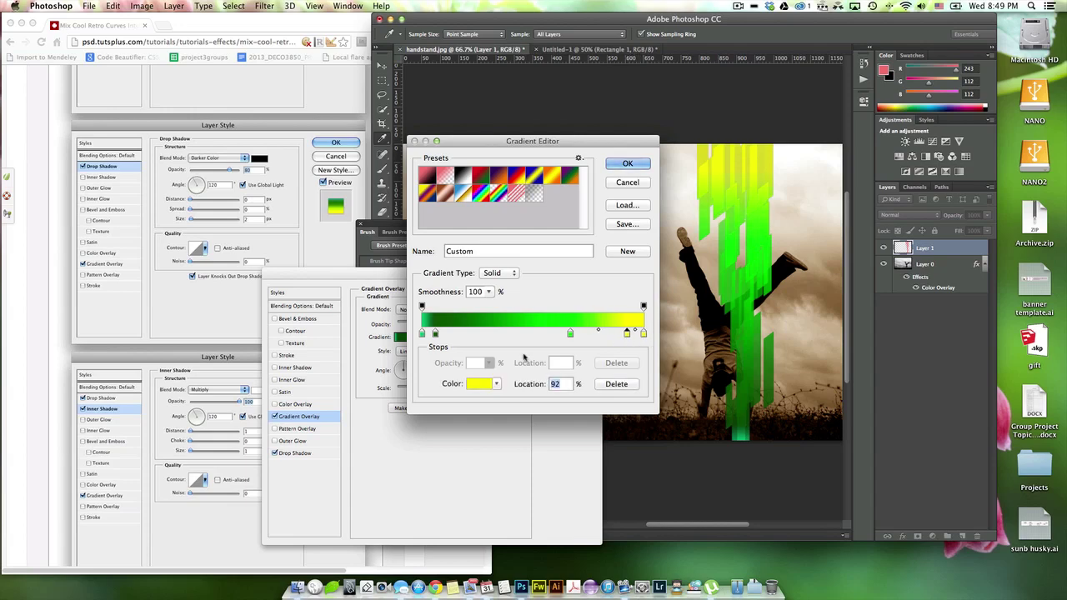
left_click(480, 384)
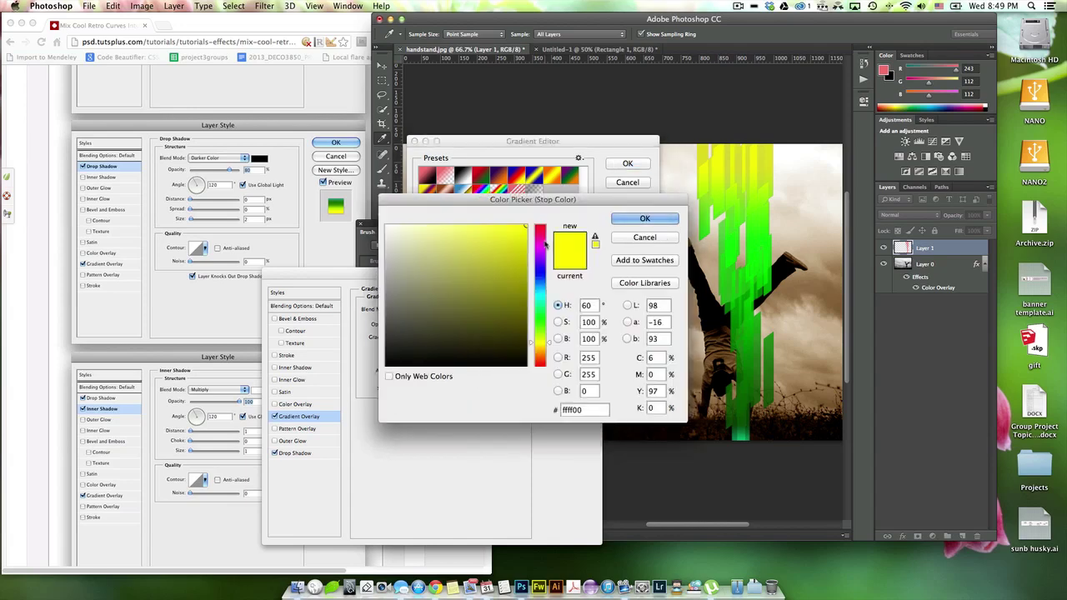
mouse_move(544, 247)
left_mouse_down()
mouse_move(518, 228)
mouse_move(437, 226)
left_mouse_up()
left_click_drag(541, 239, 541, 361)
left_click_drag(490, 232, 510, 225)
left_click(659, 220)
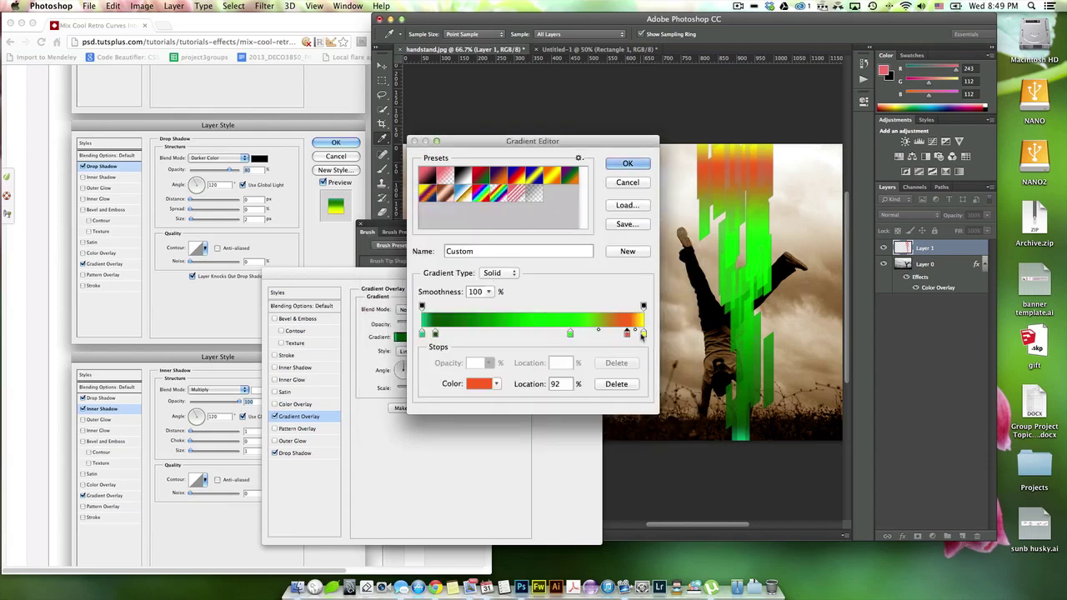
mouse_move(643, 334)
left_mouse_down()
mouse_move(617, 334)
mouse_move(649, 336)
mouse_move(617, 334)
mouse_move(627, 334)
left_mouse_up()
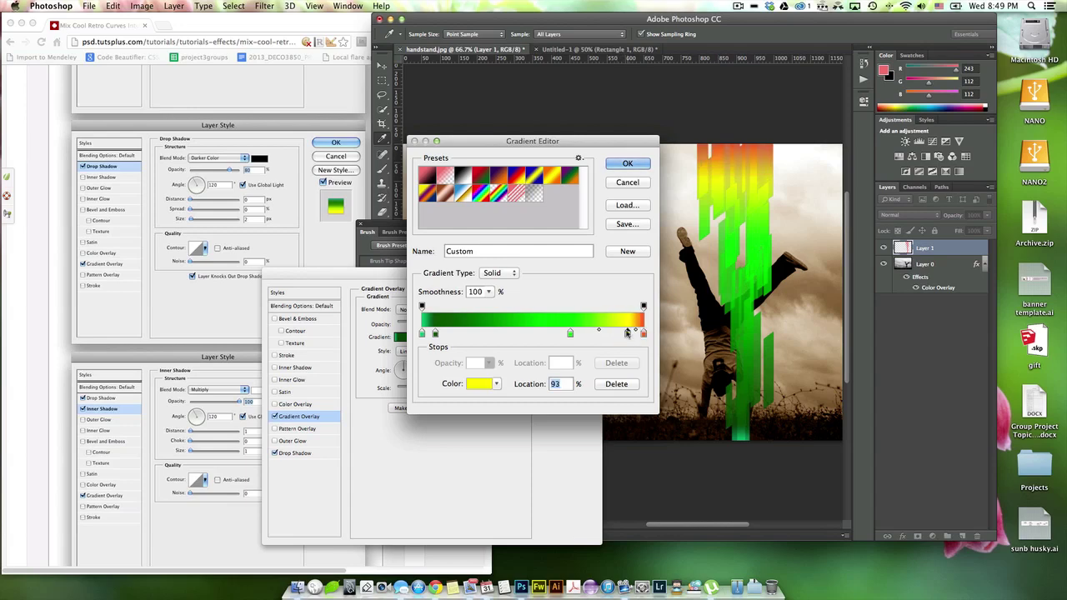
left_click(627, 164)
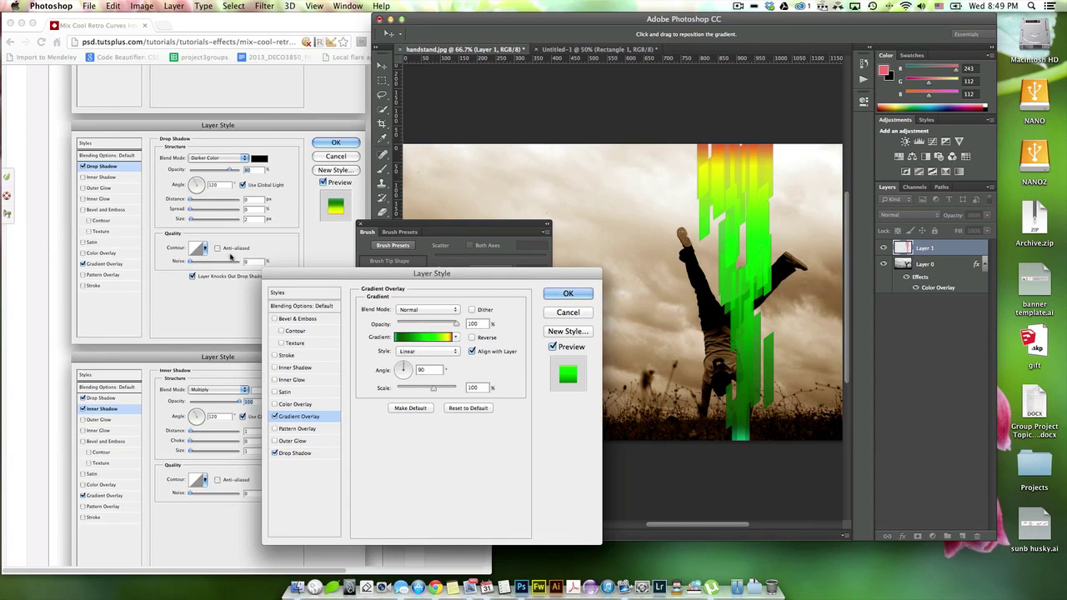
- Check the tutorial's Step 5 settings, reopen the overlay gradient for editing and append the Color Harmonies 1 presets
scroll(173, 357, "down", 10)
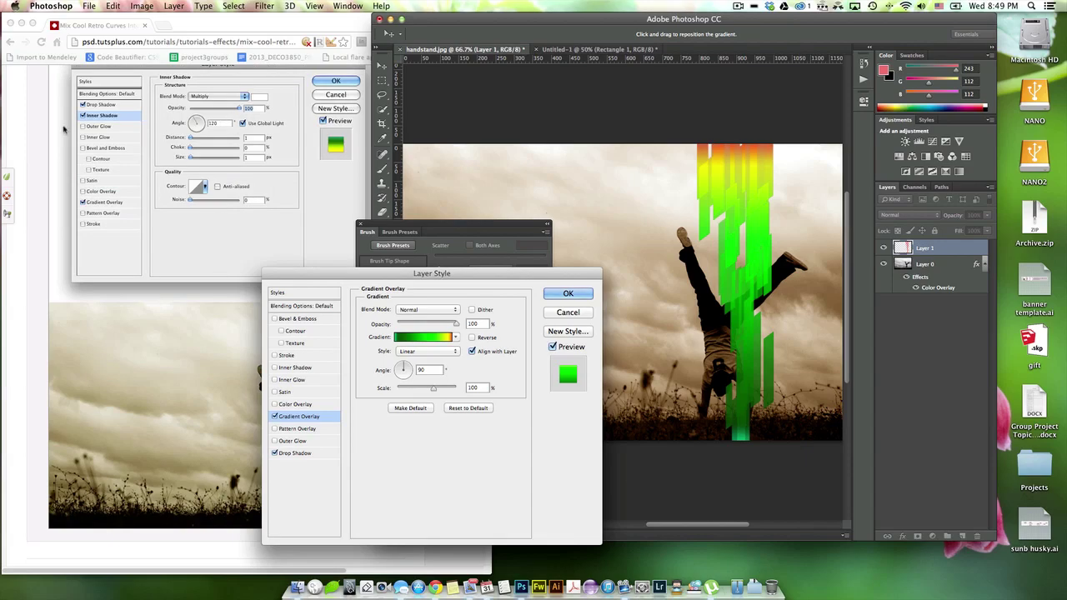
scroll(165, 171, "up", 7)
scroll(165, 171, "up", 10)
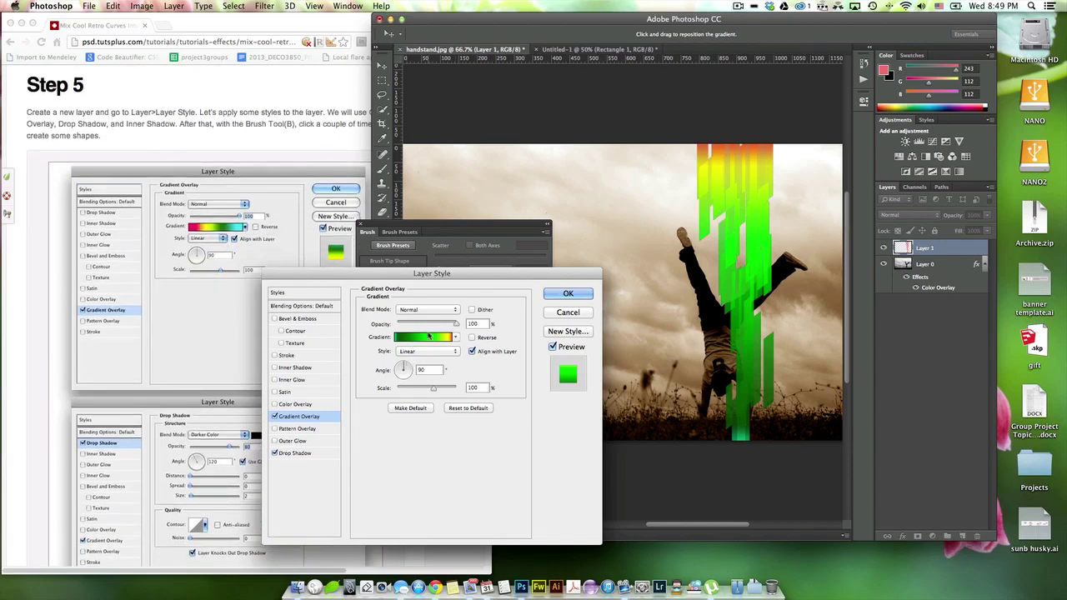
left_click(425, 337)
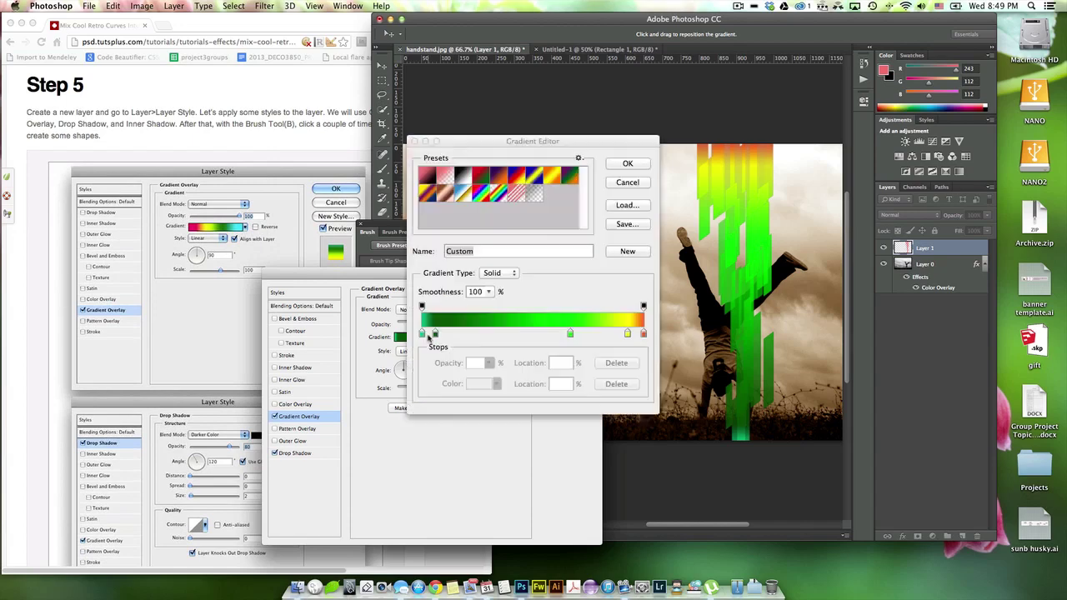
left_click(580, 158)
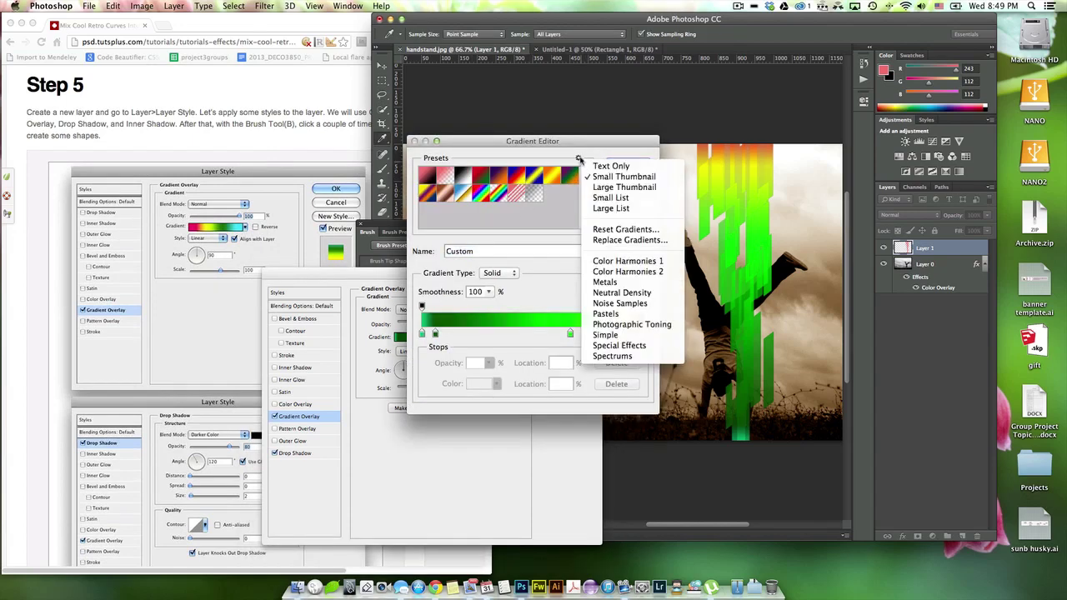
left_click(596, 261)
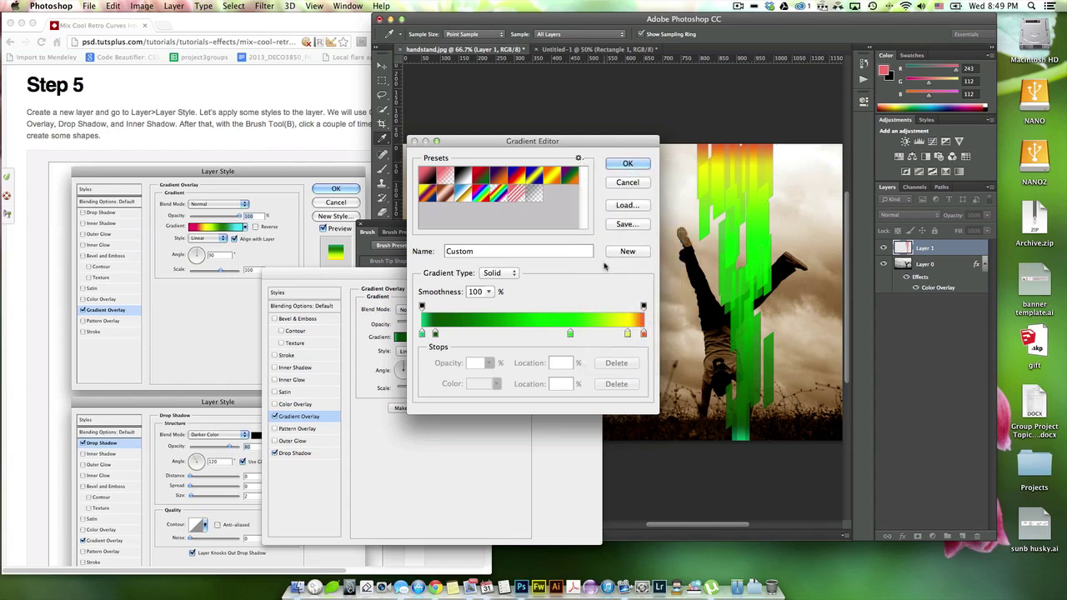
left_click(508, 203)
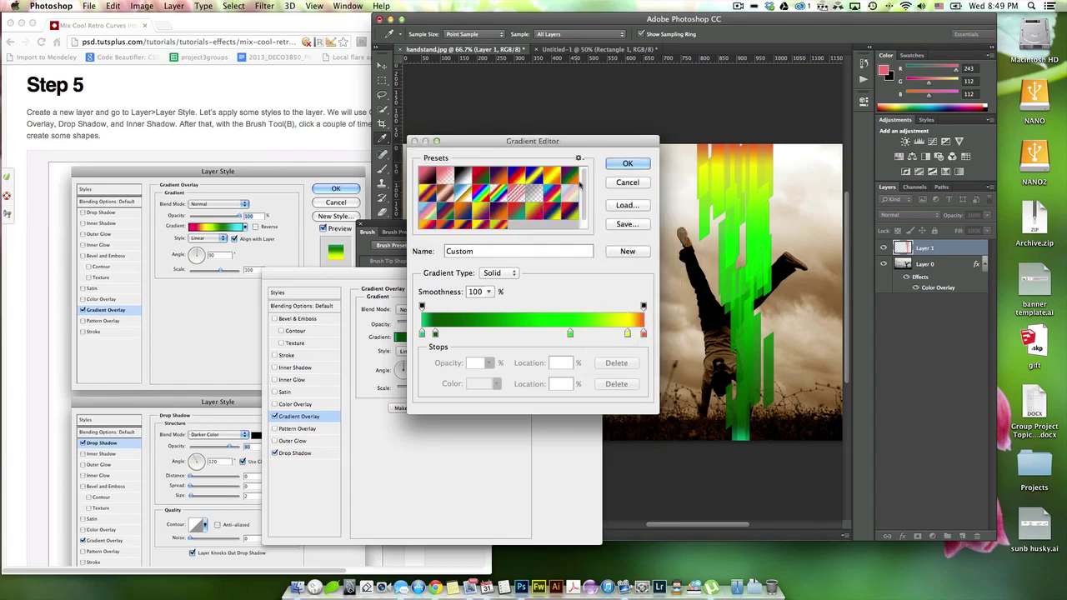
scroll(551, 190, "down", 3)
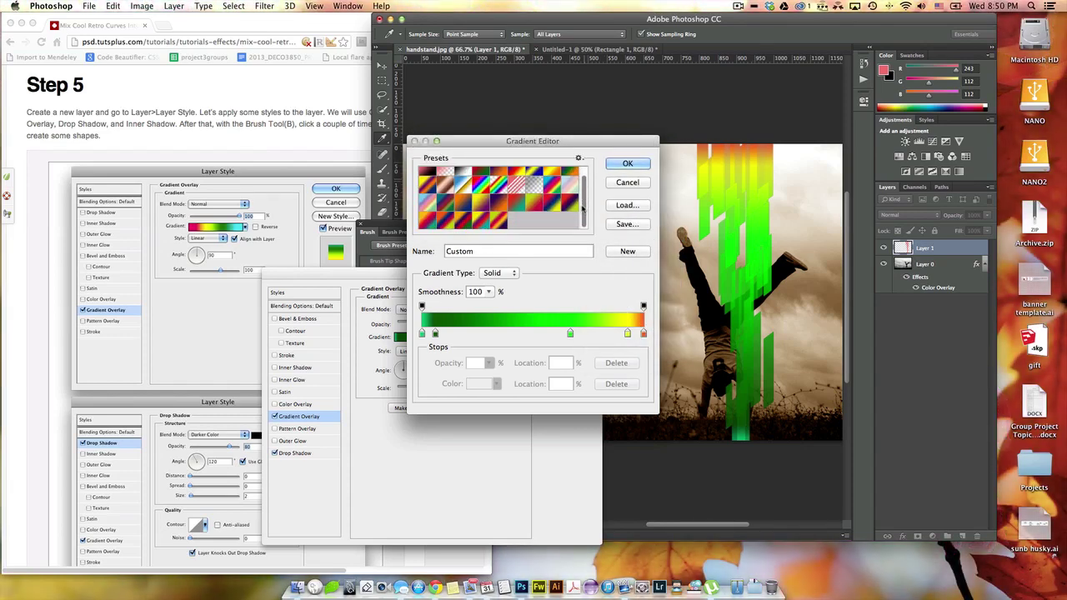
- Append the Color Harmonies 2 gradients to the presets
left_click(578, 158)
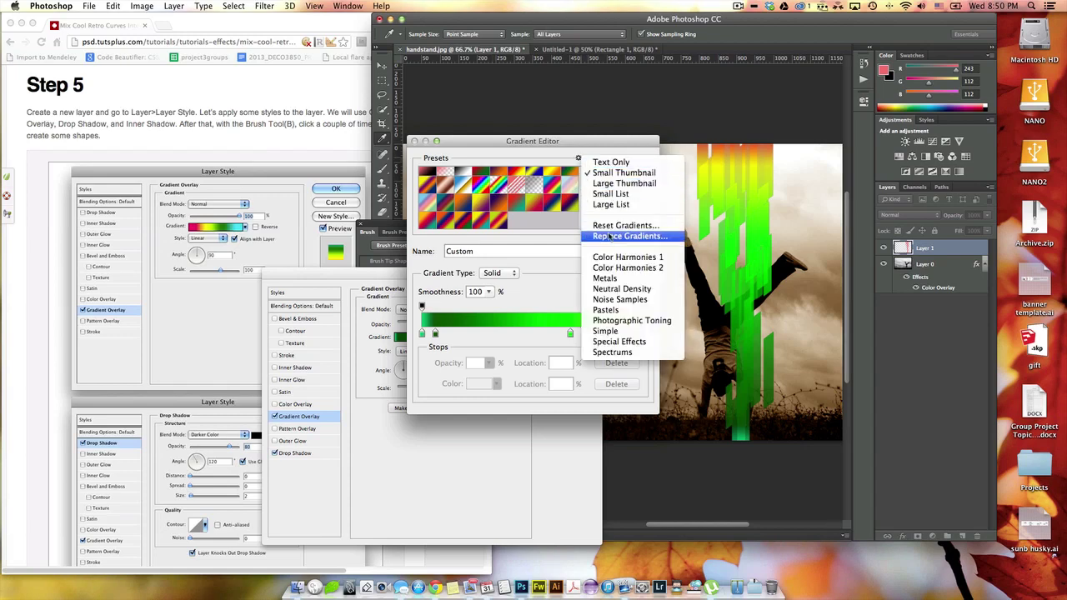
left_click(627, 268)
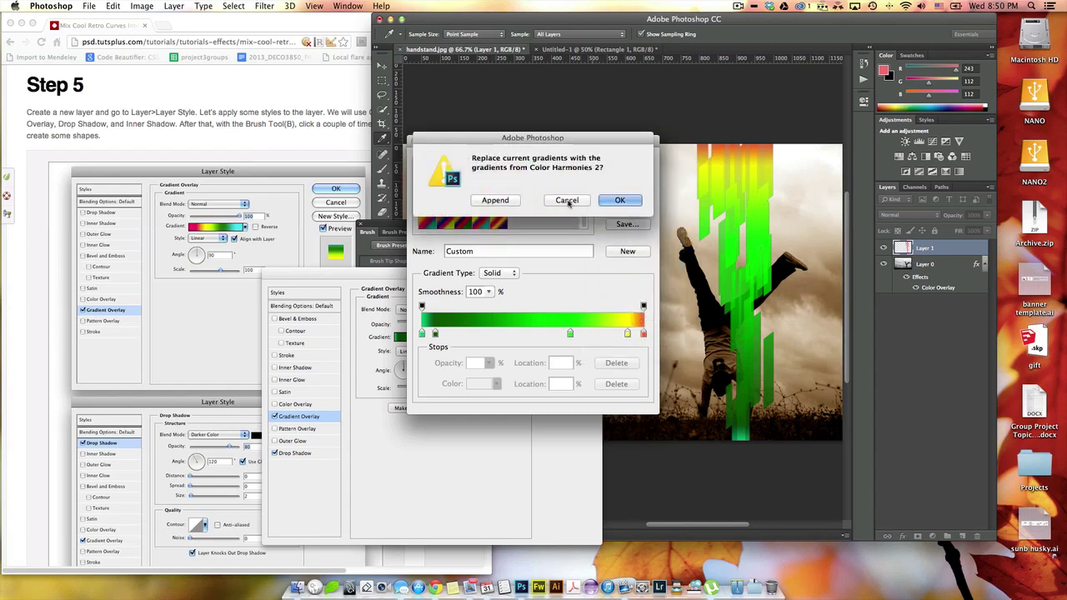
left_click(501, 202)
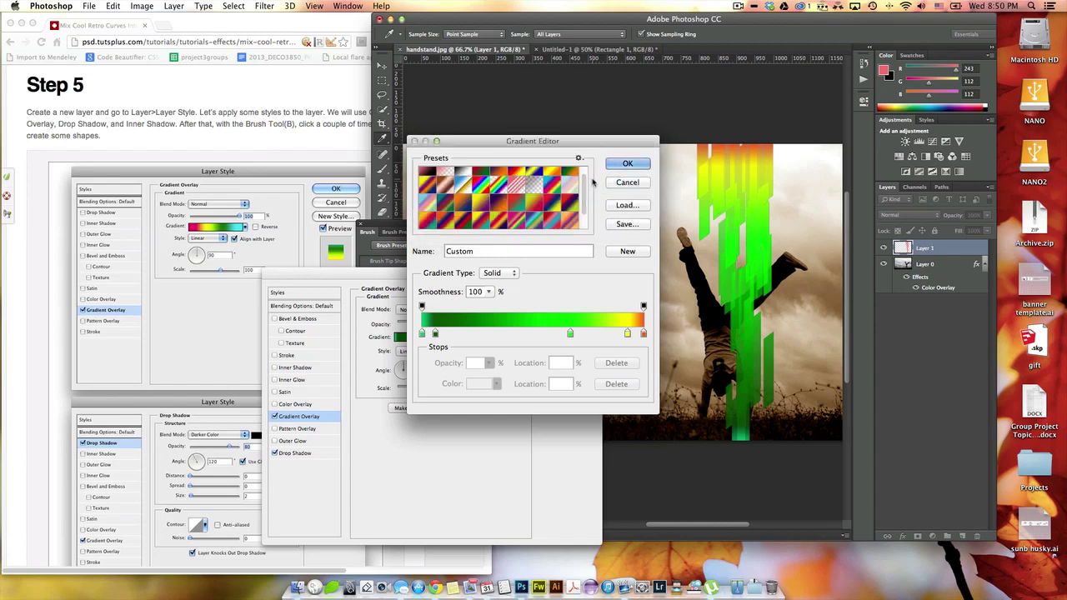
- Try the Magenta, Yellow and Purple, Yellow presets on the bars and choose the Green, Yellow gradient
left_click_drag(582, 186, 582, 212)
left_click(547, 219)
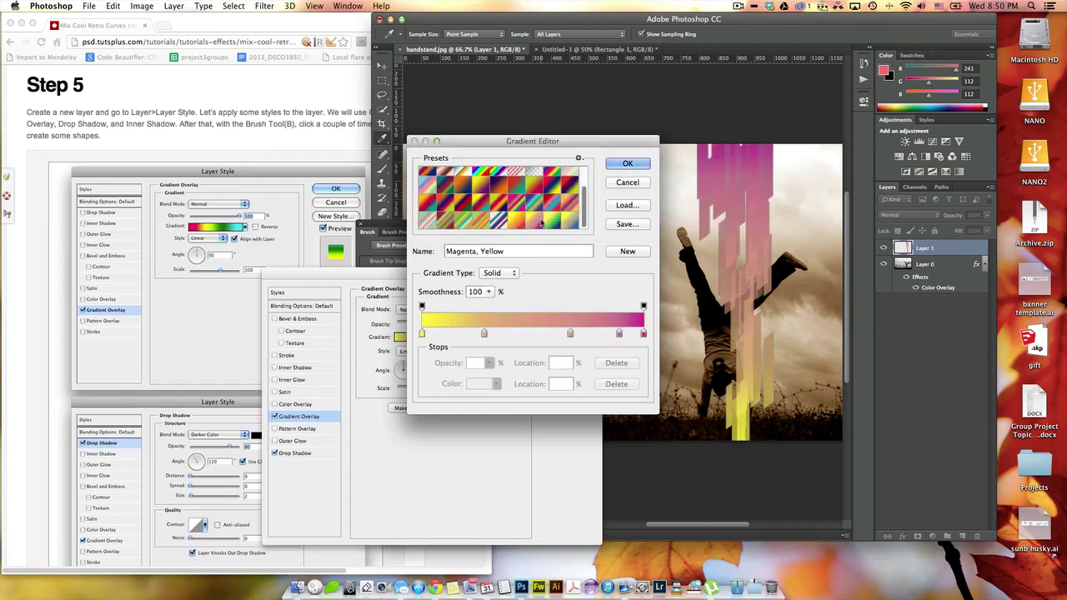
left_click(559, 218)
left_click(566, 208)
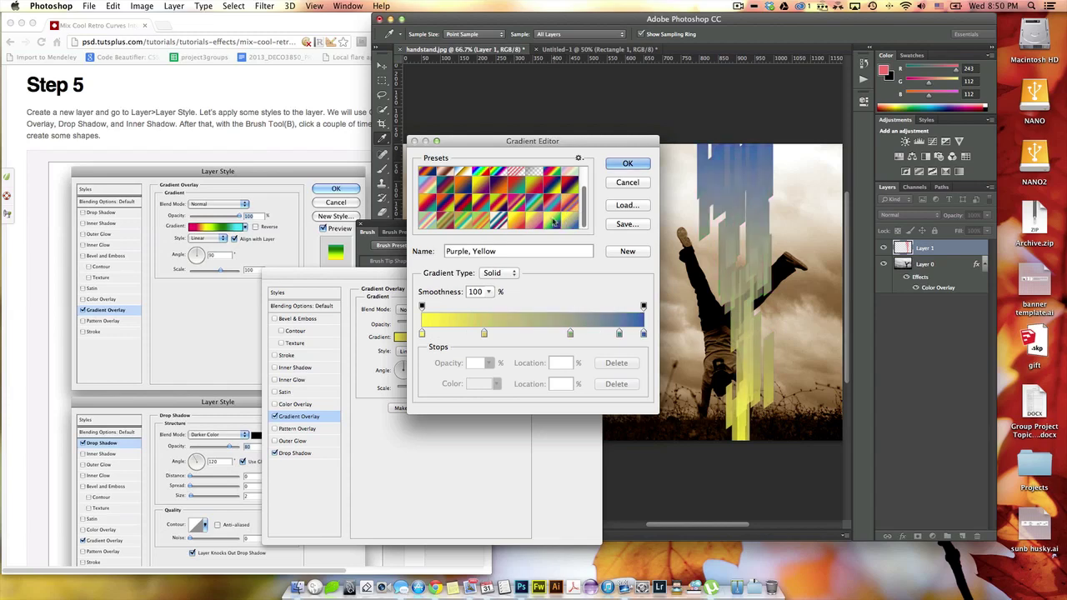
left_click(560, 218)
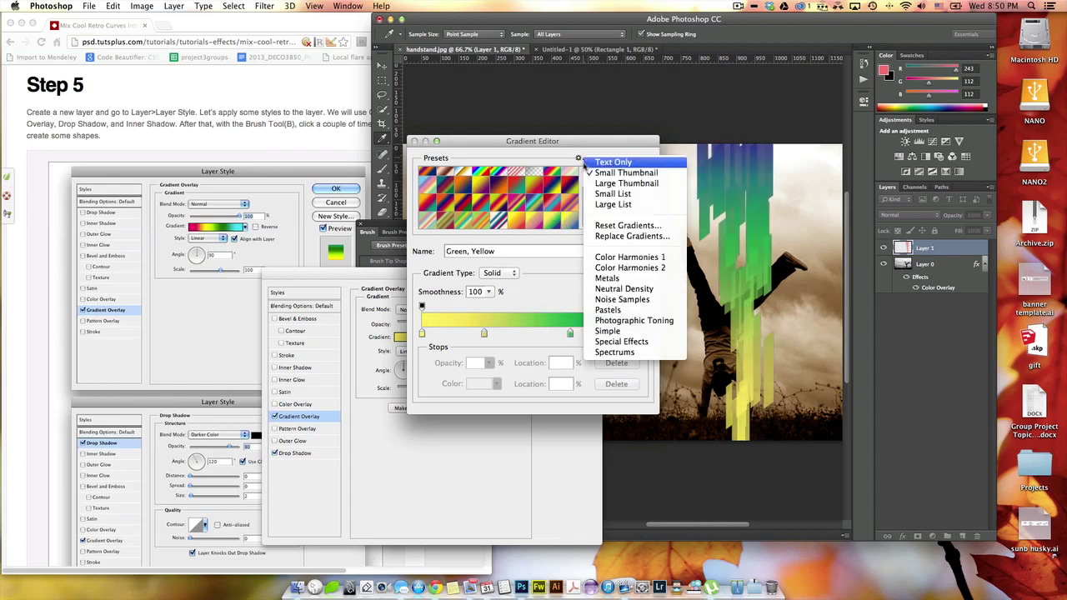
- Append the Neutral Density gradients to the presets and accept the Green, Yellow gradient for the overlay
left_click(580, 158)
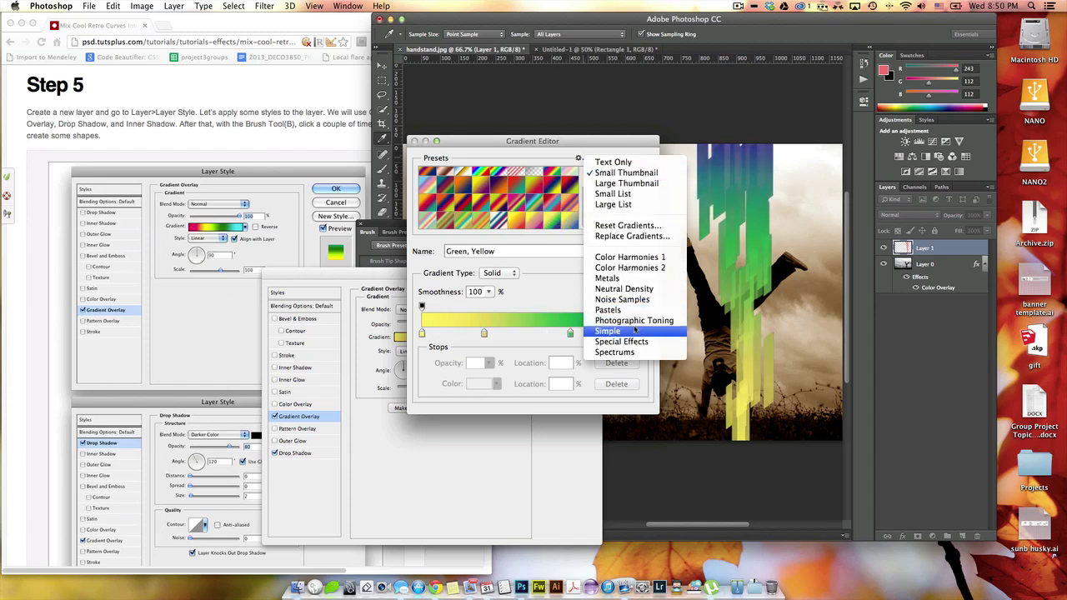
left_click(624, 290)
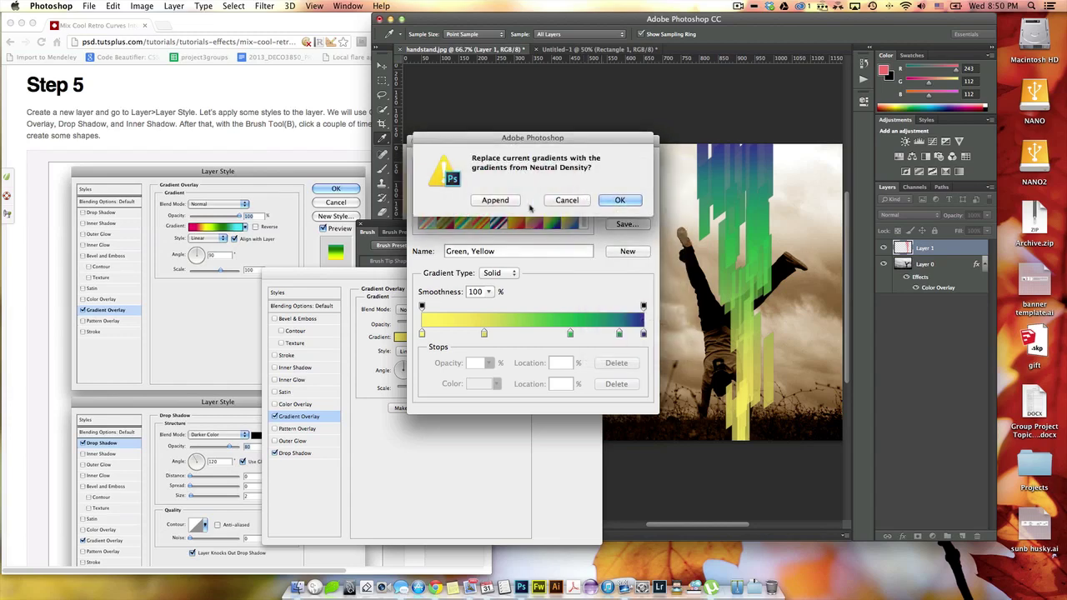
left_click(504, 201)
scroll(588, 197, "down", 5)
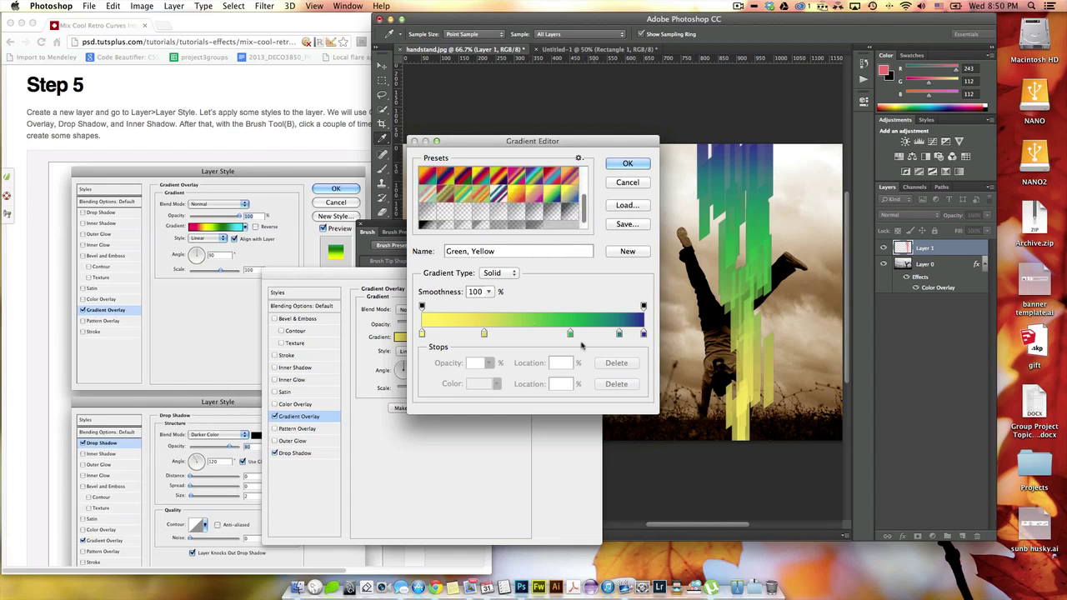
left_click(628, 164)
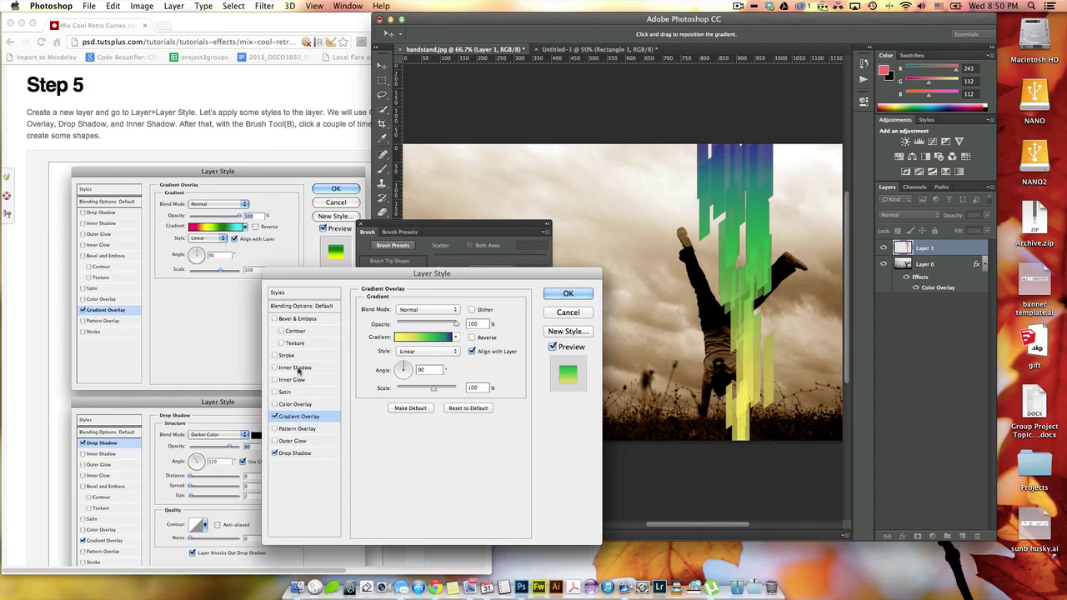
- Following the tutorial's settings, add an inner shadow to the bars with 100% opacity, 1 px distance and 1 px size
scroll(155, 407, "down", 5)
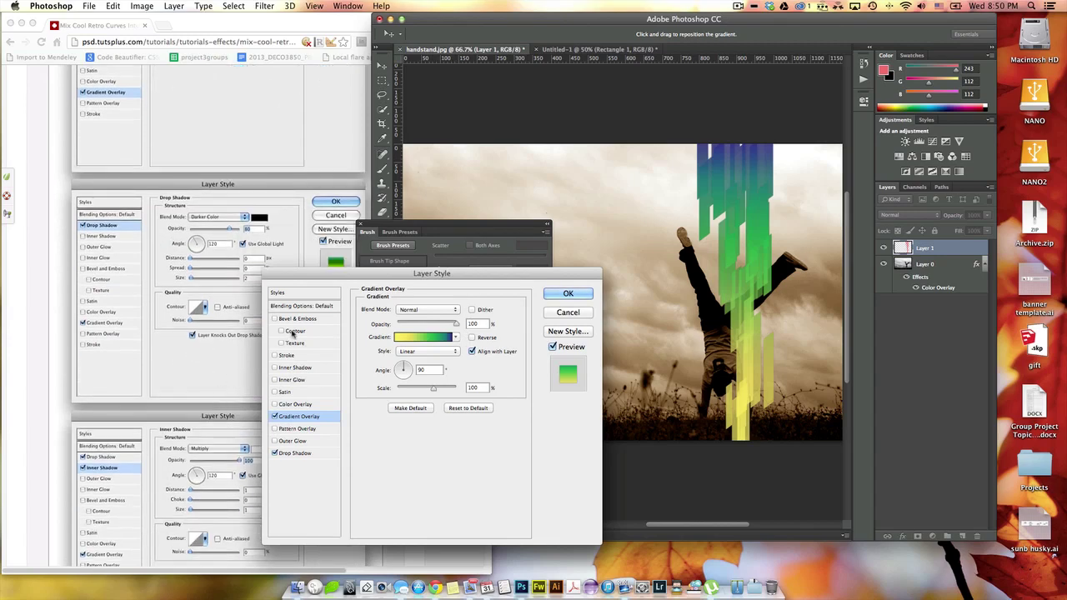
left_click(293, 454)
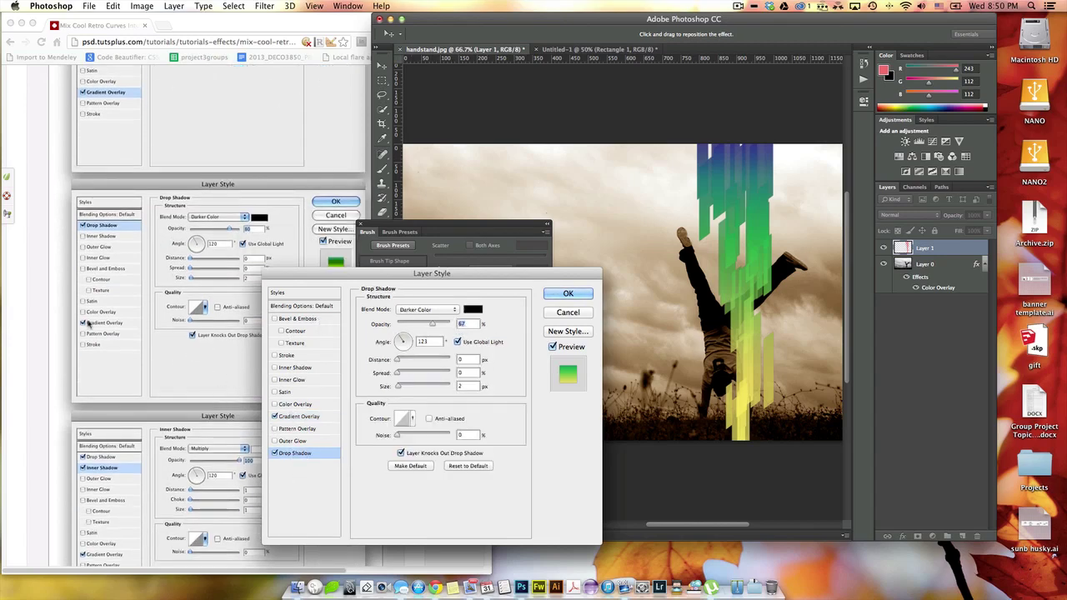
scroll(87, 324, "down", 3)
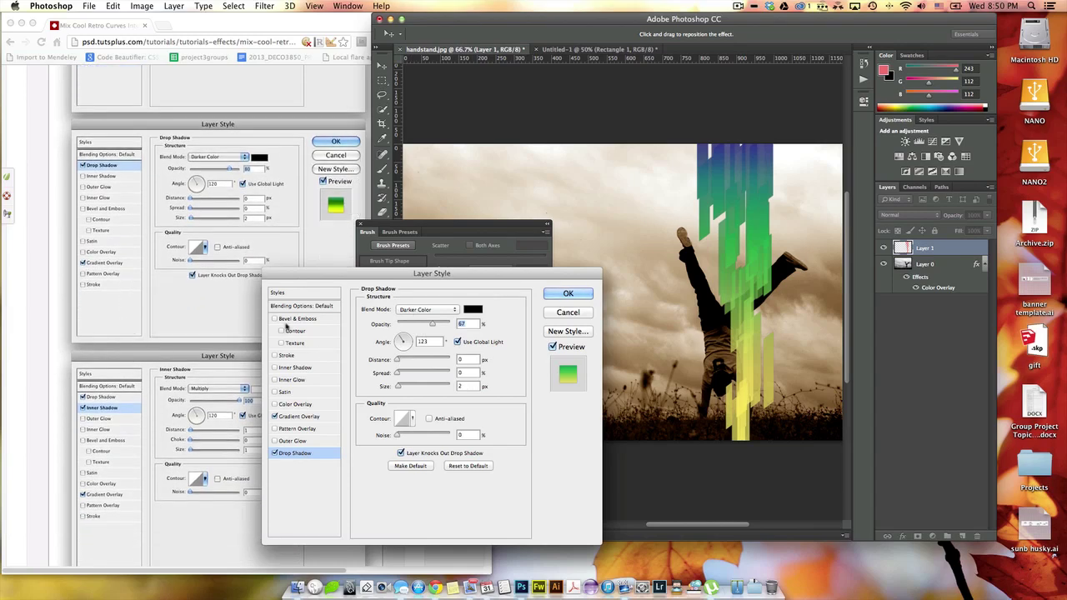
left_click(274, 368)
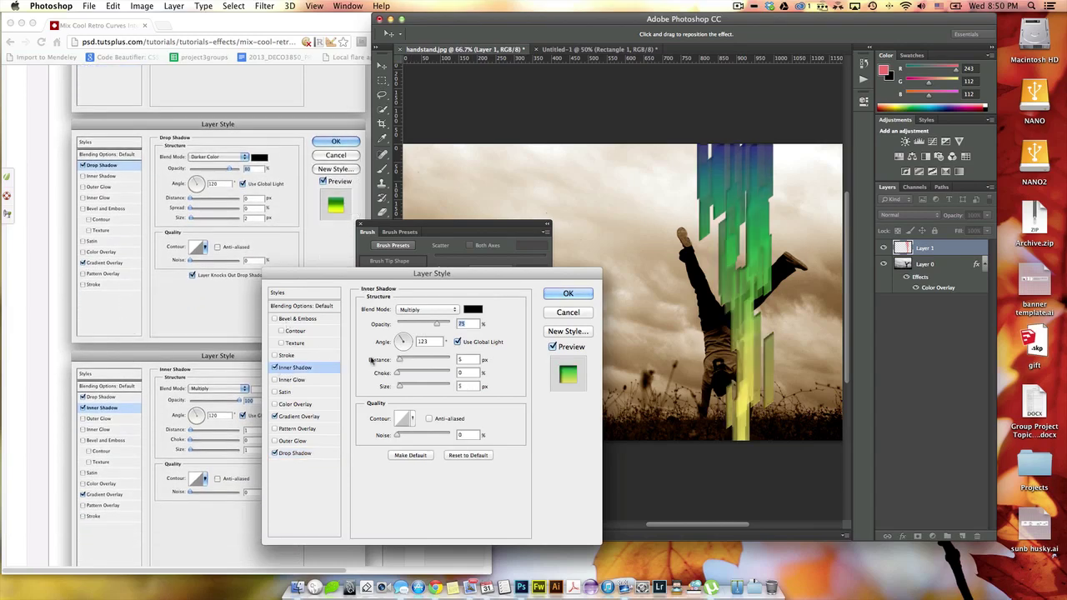
scroll(182, 317, "down", 10)
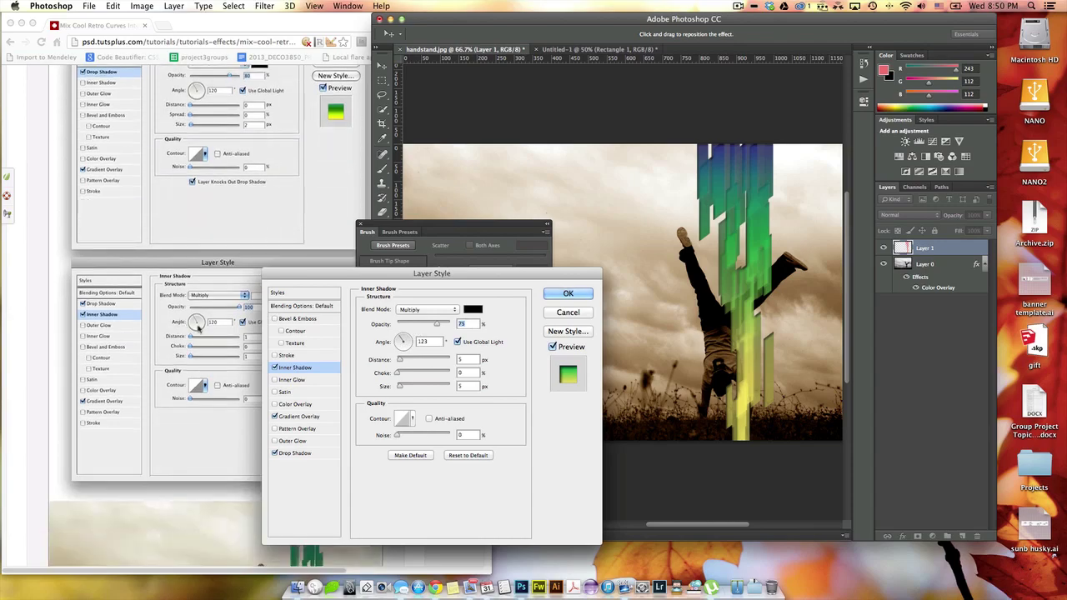
scroll(243, 260, "up", 5)
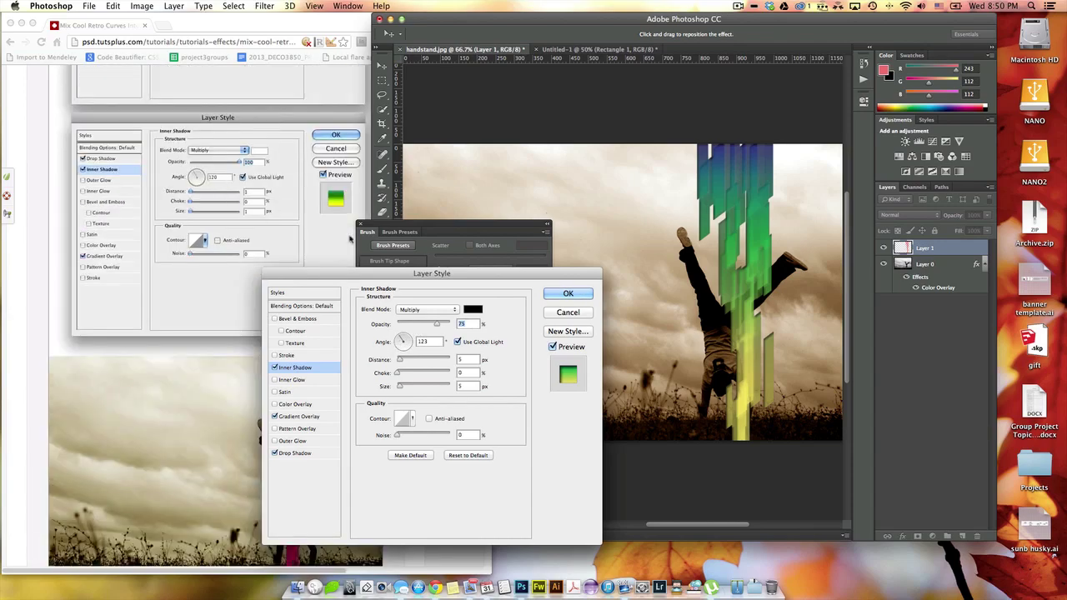
left_click_drag(398, 361, 396, 361)
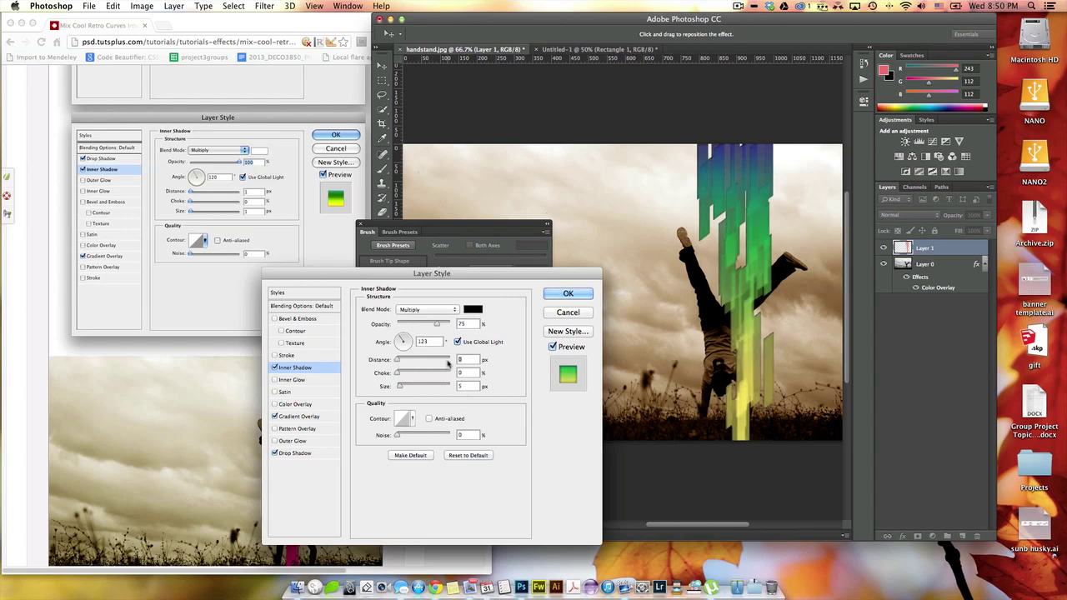
type("43")
left_click_drag(437, 324, 476, 327)
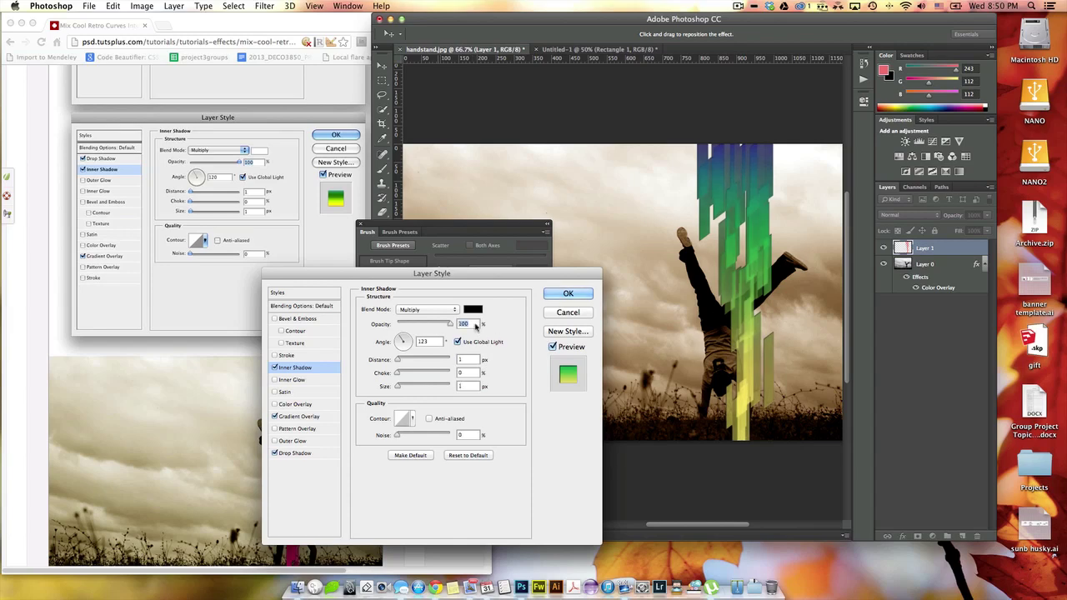
- Set the inner shadow's color to white (ffffff), its size to 0 px and its blend mode to Lighten
left_click(472, 310)
left_click_drag(409, 241, 374, 204)
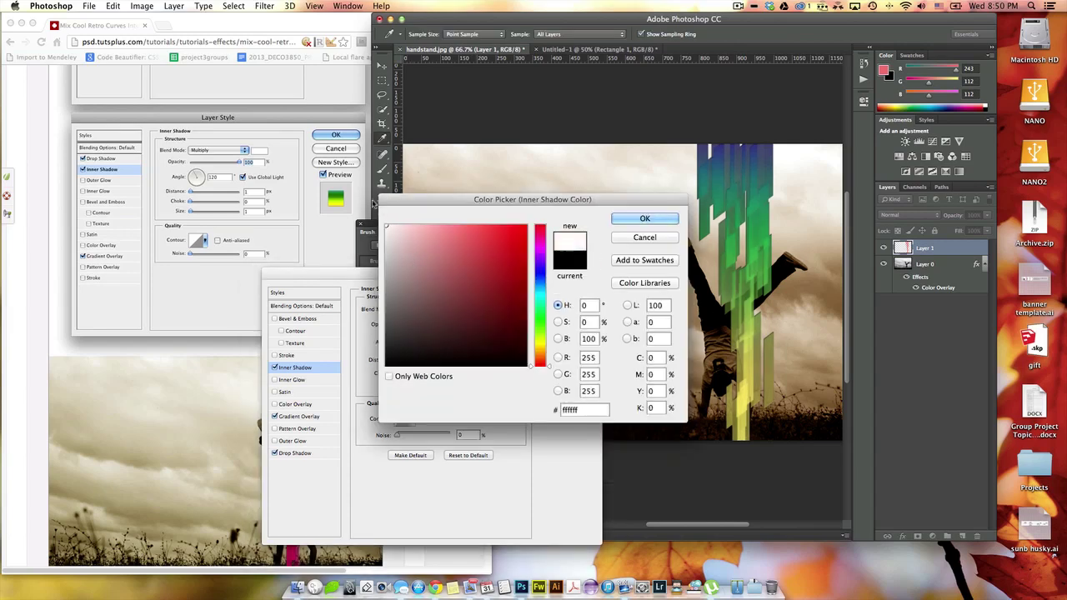
left_click(639, 219)
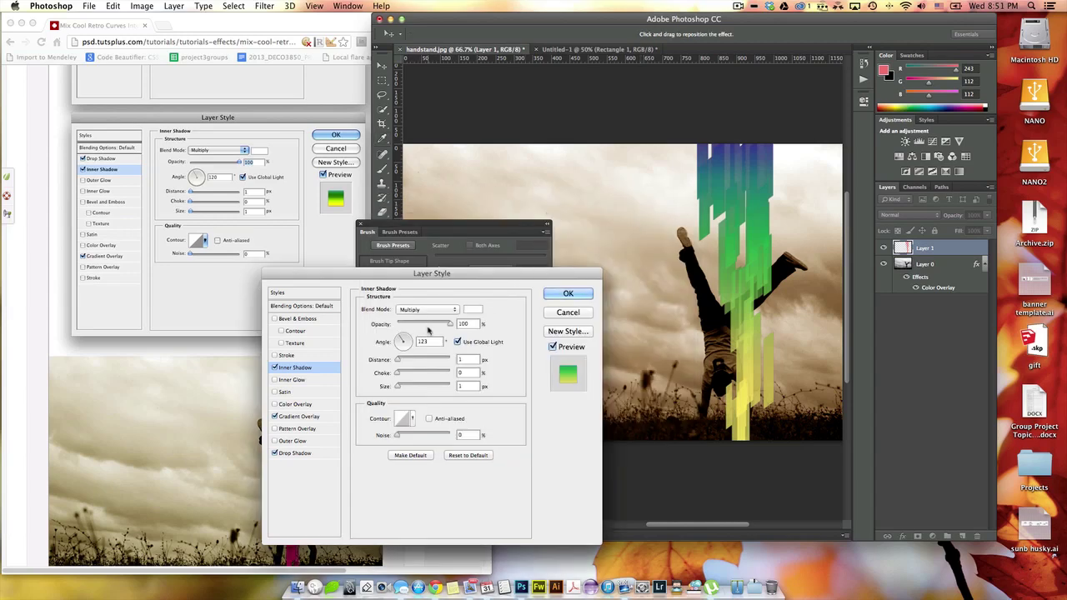
left_click_drag(399, 391, 398, 390)
left_click(430, 310)
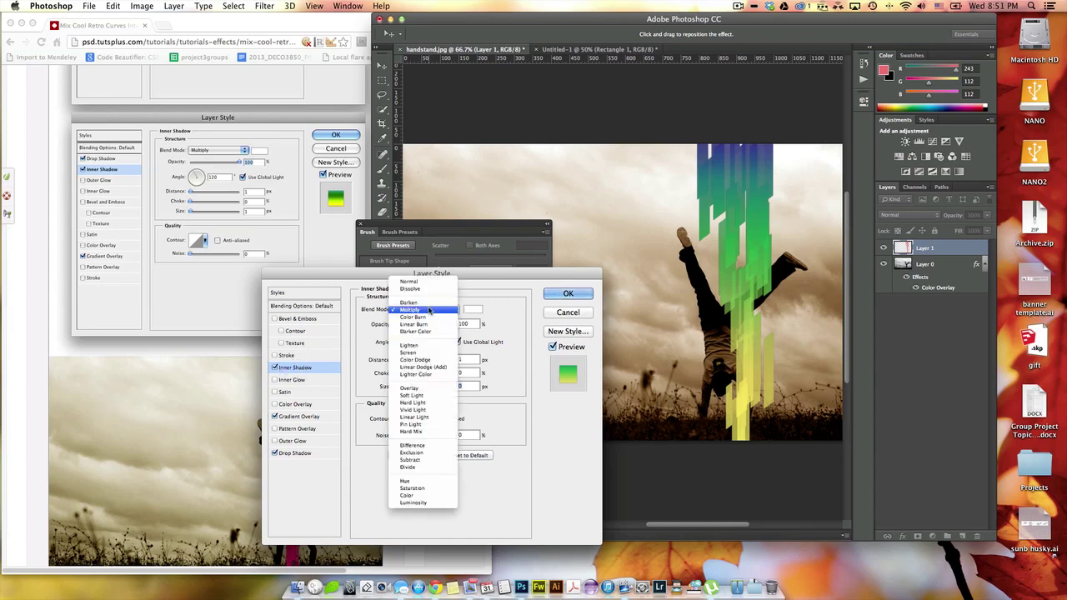
left_click(411, 345)
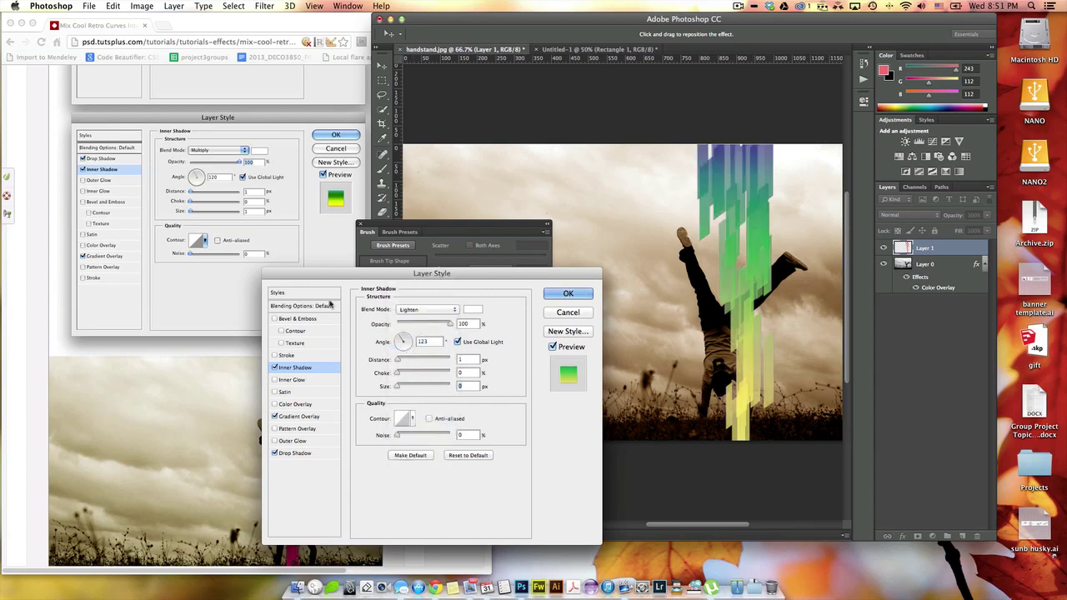
- Replace the yellow starting stop of the overlay gradient with a pink stop at location 0%
scroll(184, 310, "down", 8)
scroll(184, 310, "down", 2)
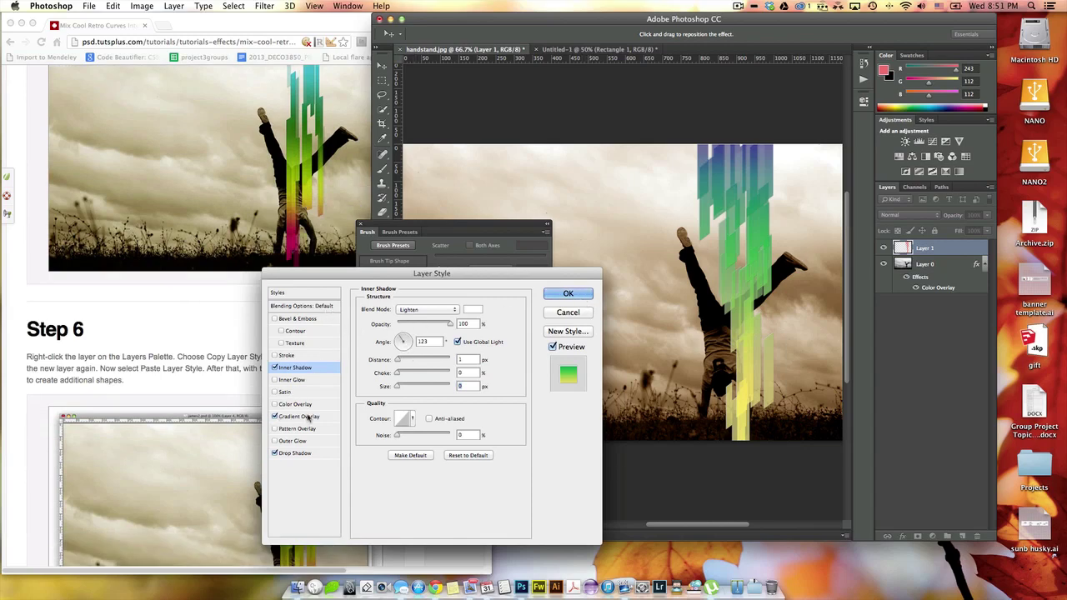
left_click(300, 416)
left_click(434, 338)
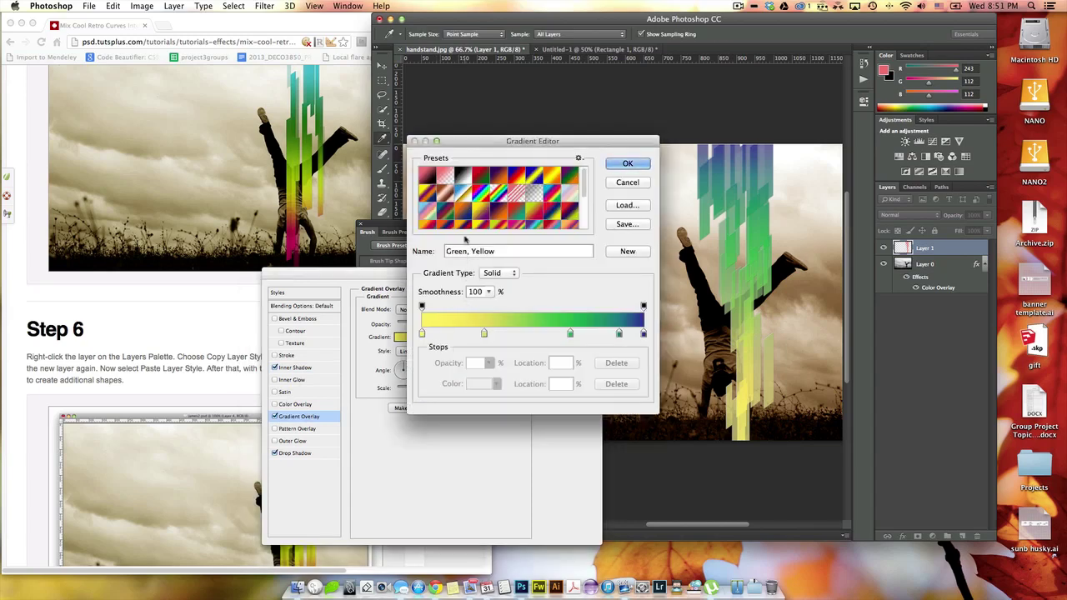
left_click(434, 334)
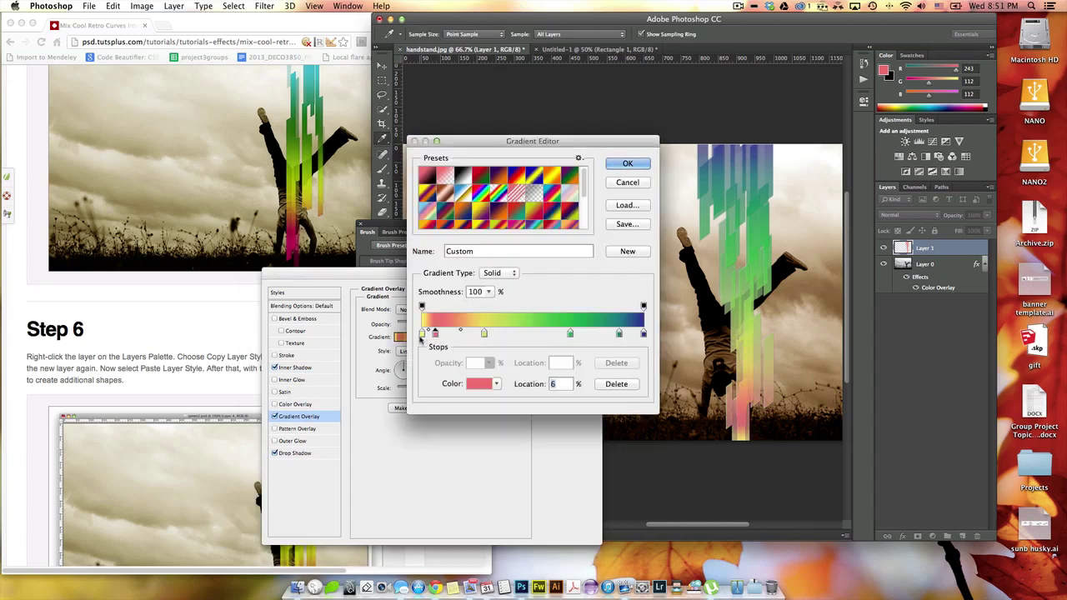
left_click_drag(422, 333, 436, 345)
left_click(435, 335)
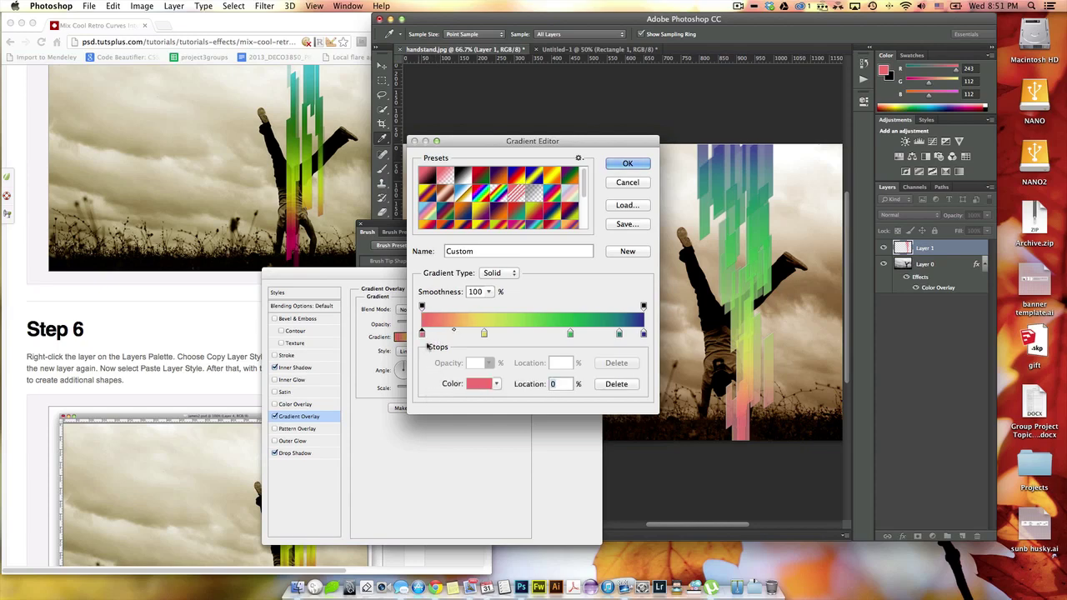
- Recolor the gradient's starting stop magenta, move it to location 13% and apply the layer style
left_click(478, 383)
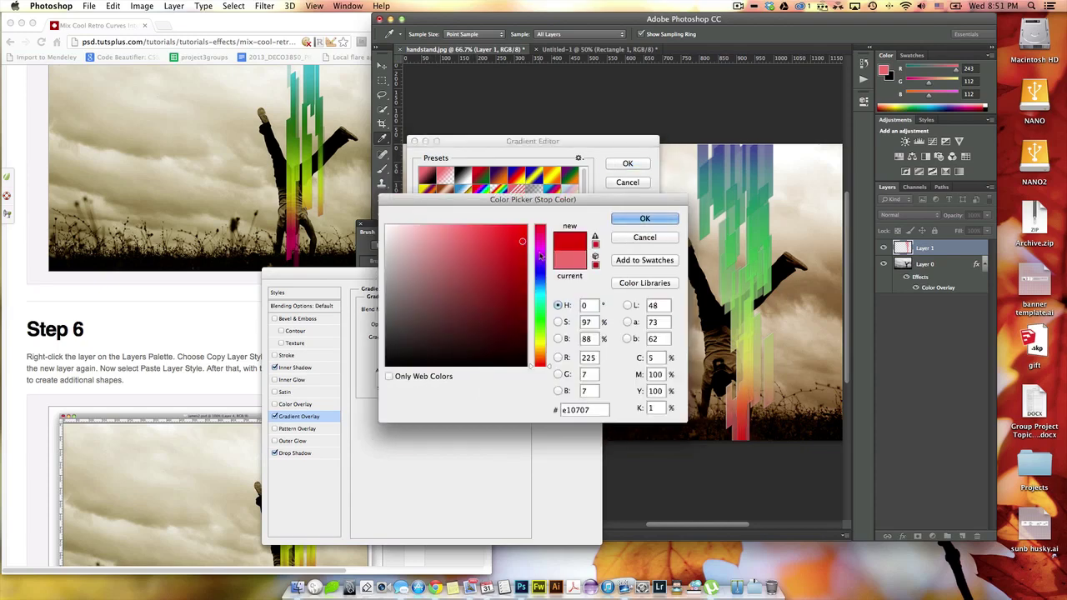
mouse_move(540, 248)
left_mouse_down()
mouse_move(540, 281)
mouse_move(541, 242)
mouse_move(524, 236)
mouse_move(529, 226)
left_mouse_up()
left_click(624, 221)
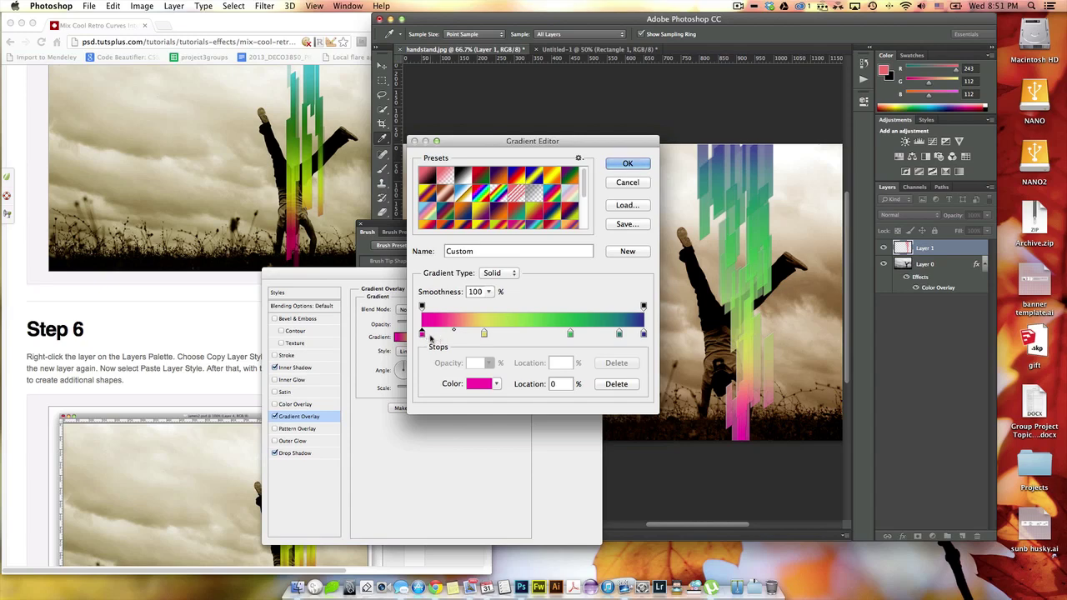
left_click_drag(423, 335, 450, 334)
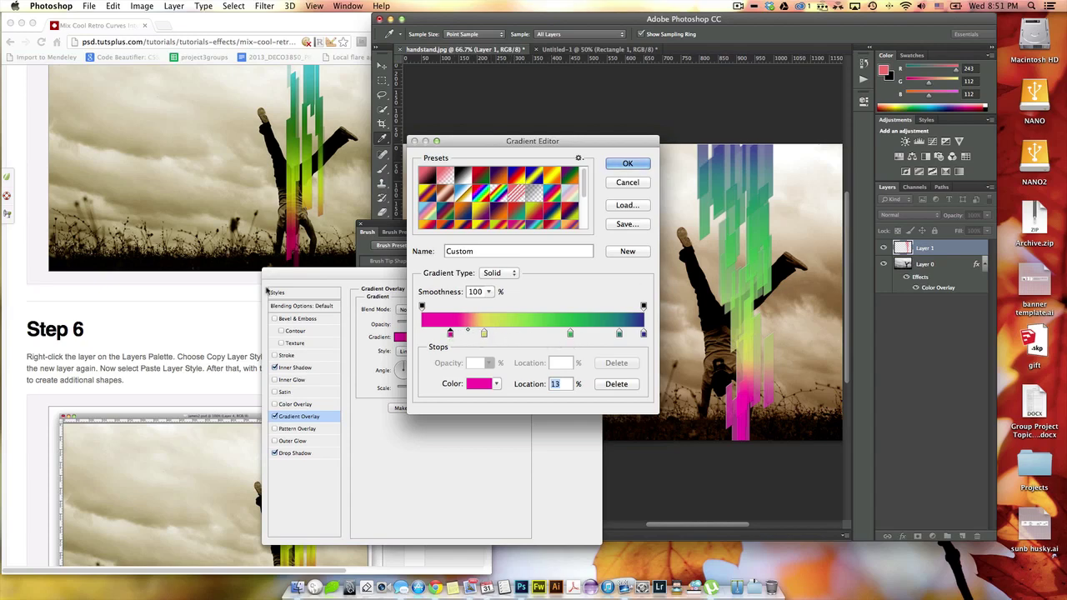
left_click(627, 164)
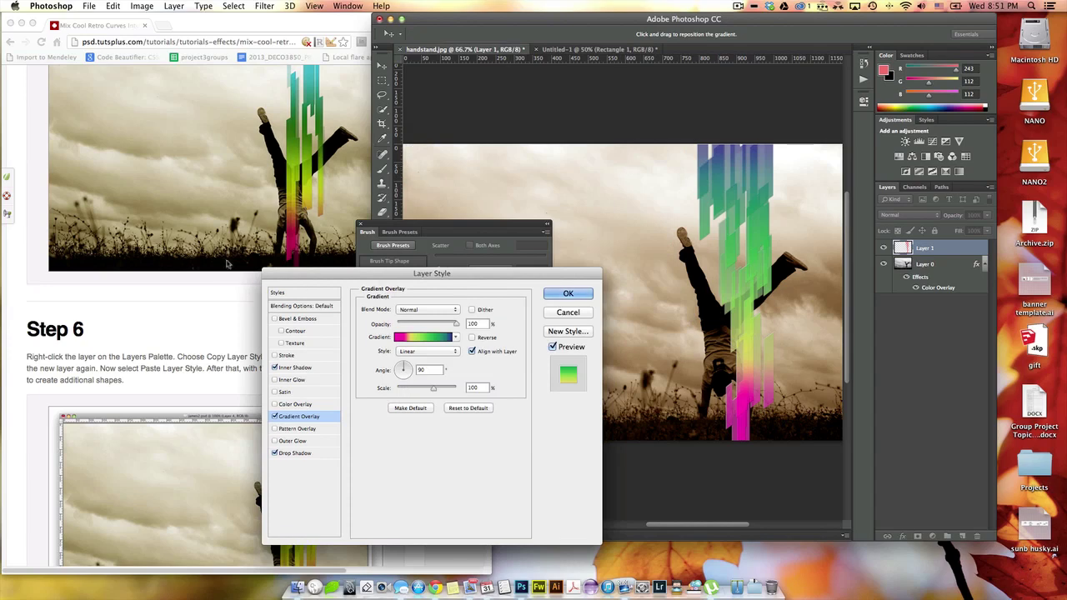
left_click(568, 294)
- Look through the tutorial's Steps 6 to 8 and compare the photo with the bars layer hidden and shown
scroll(346, 321, "down", 5)
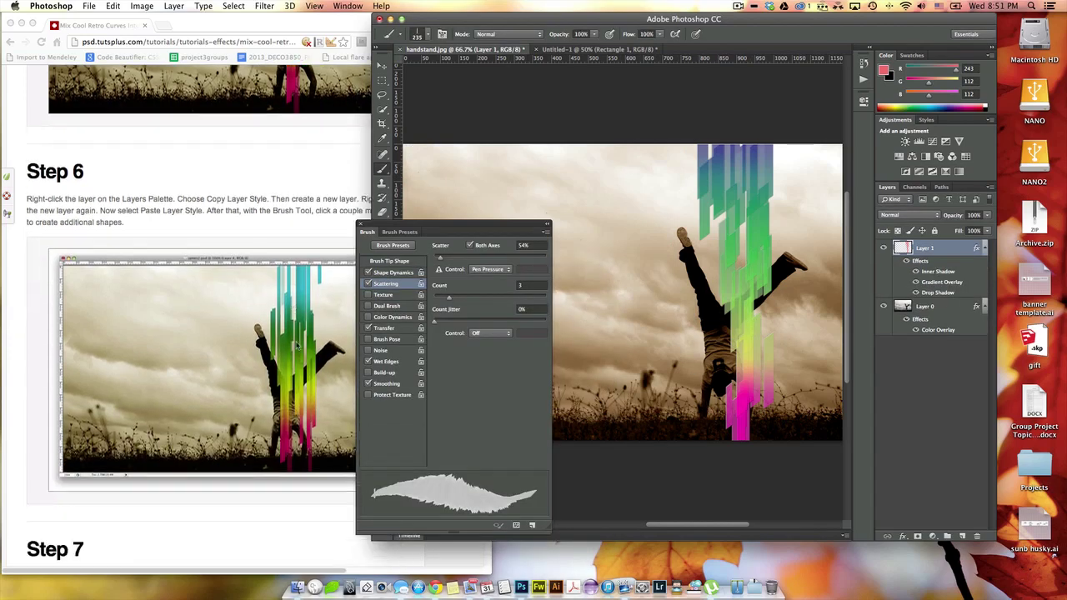
scroll(302, 342, "down", 6)
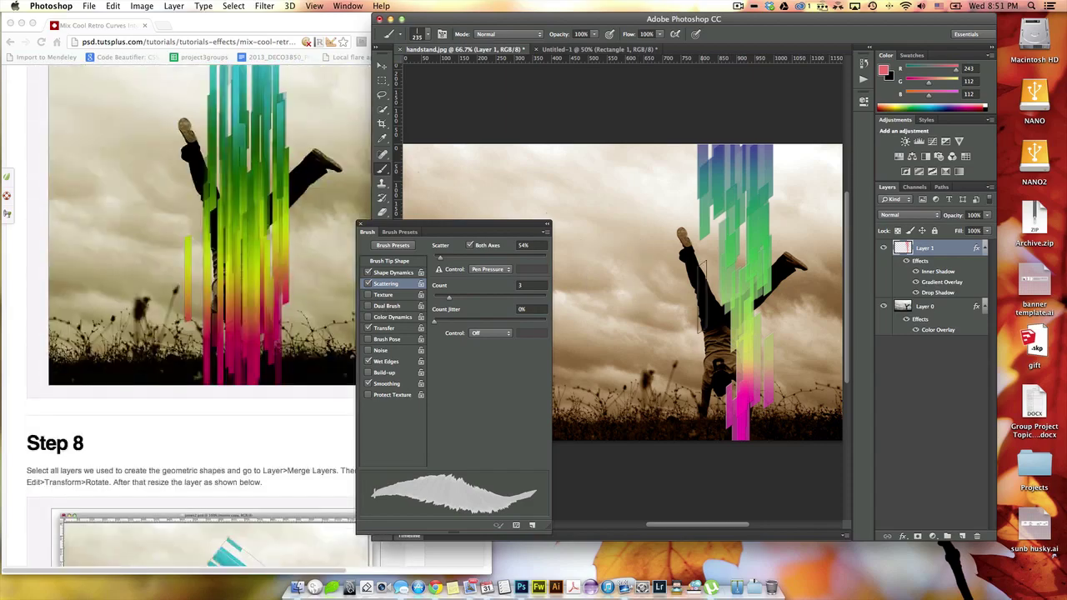
left_click(884, 250)
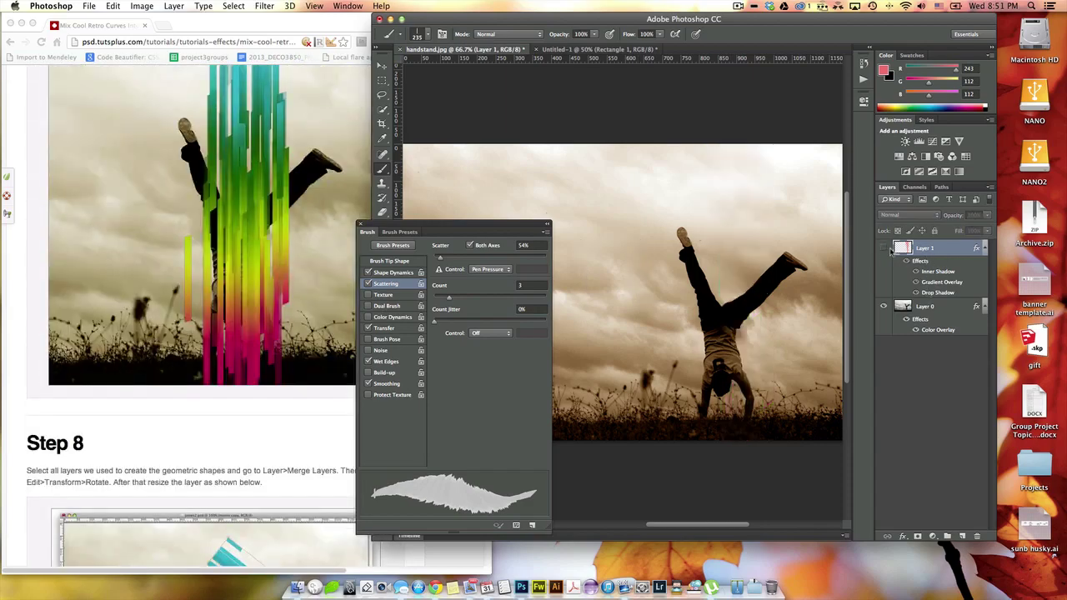
left_click(884, 250)
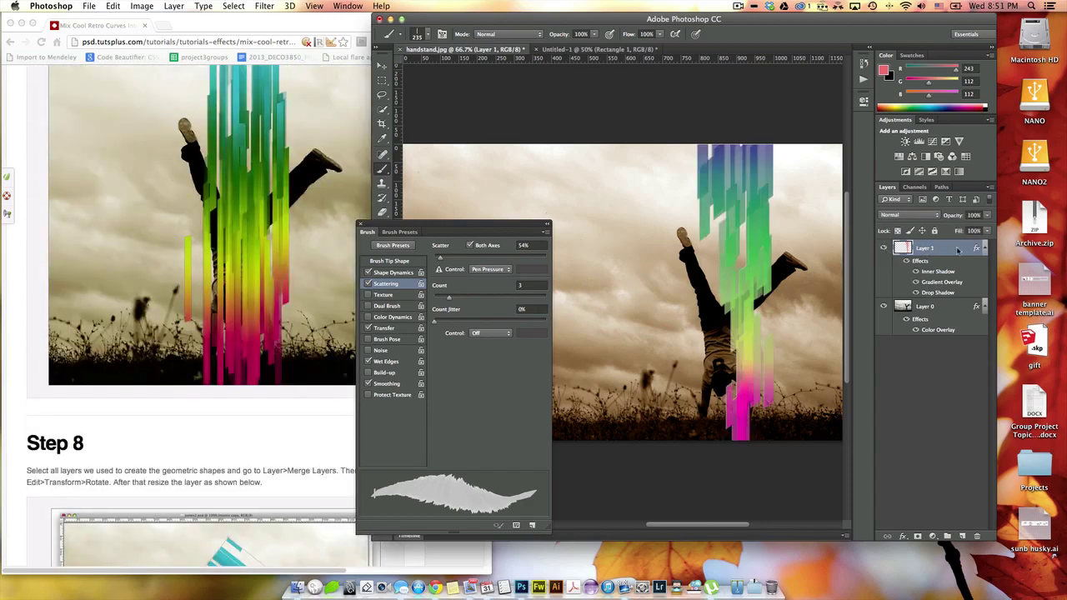
right_click(957, 249)
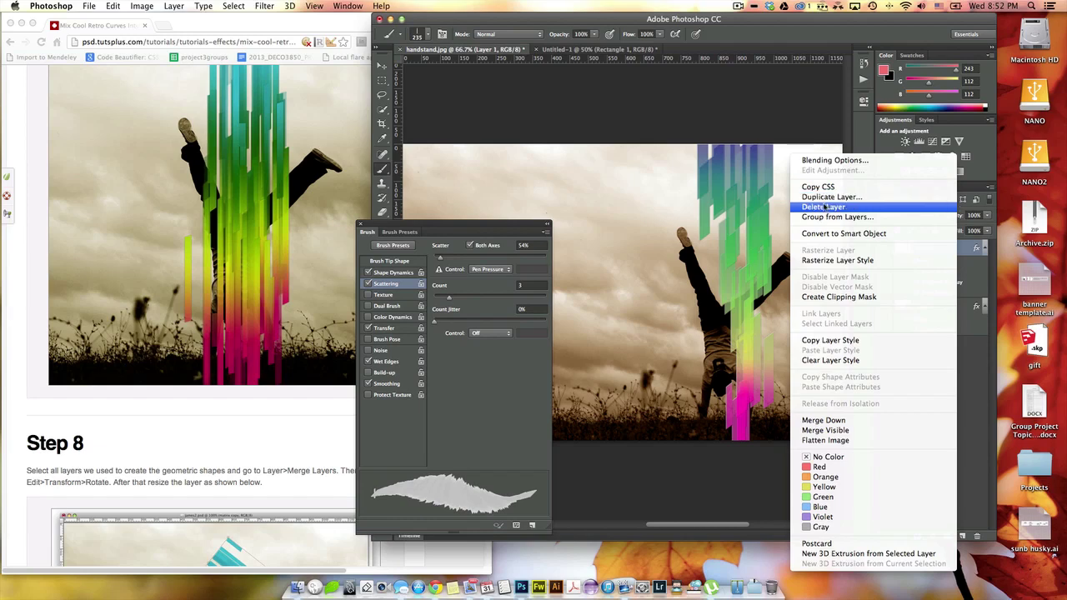
key("Escape")
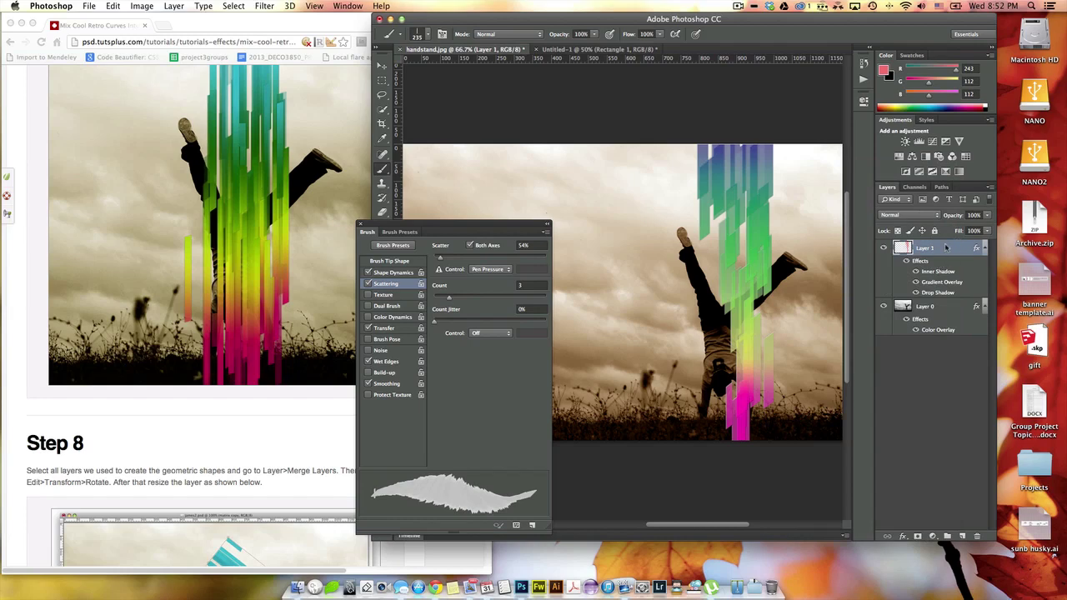
- Duplicate the bars layer twice and narrow all three bar layers together to 69.57% width, keeping their right edge in place
left_click_drag(954, 251, 964, 538)
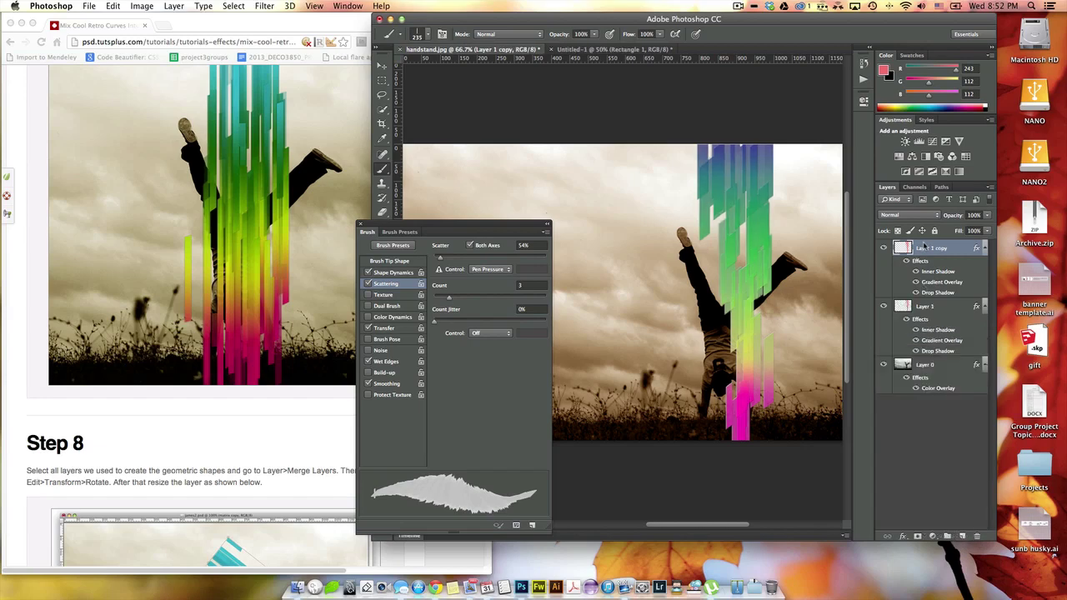
left_click_drag(938, 247, 963, 525)
left_click(943, 367, "shift")
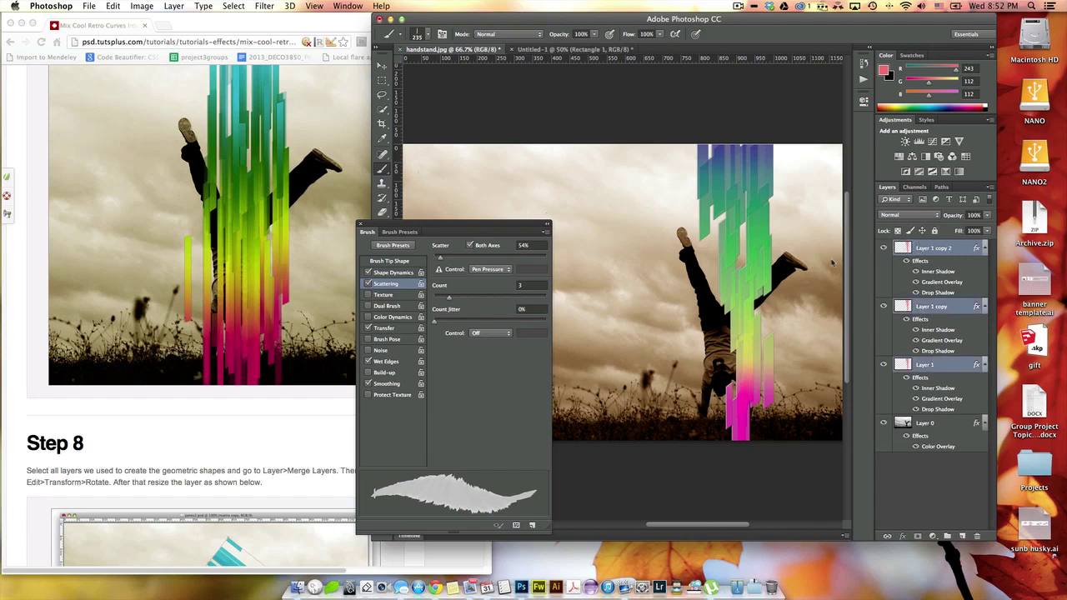
key("super+t")
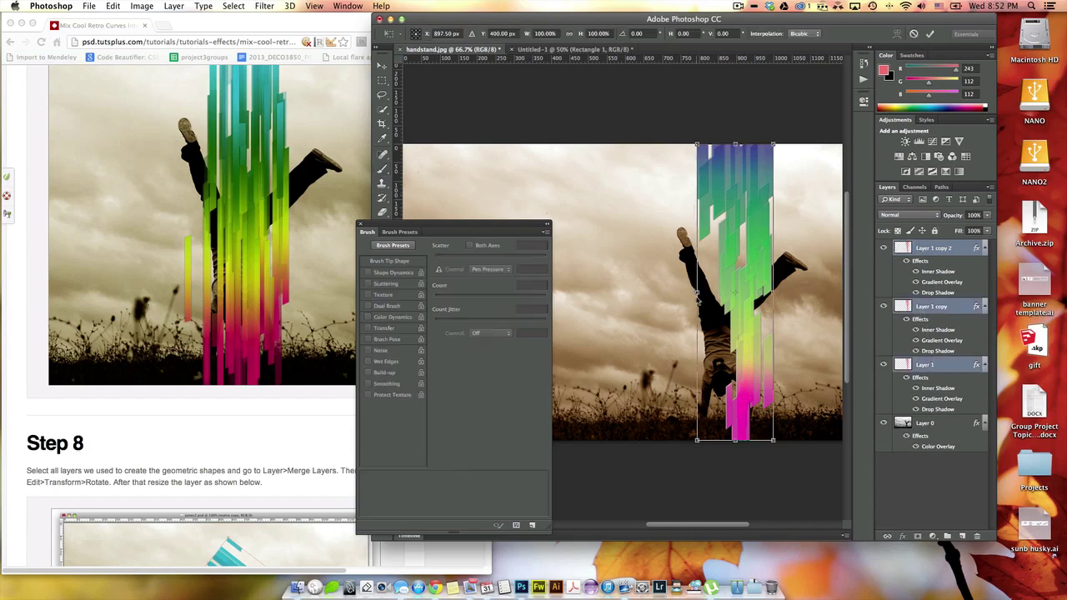
left_click_drag(698, 295, 720, 294)
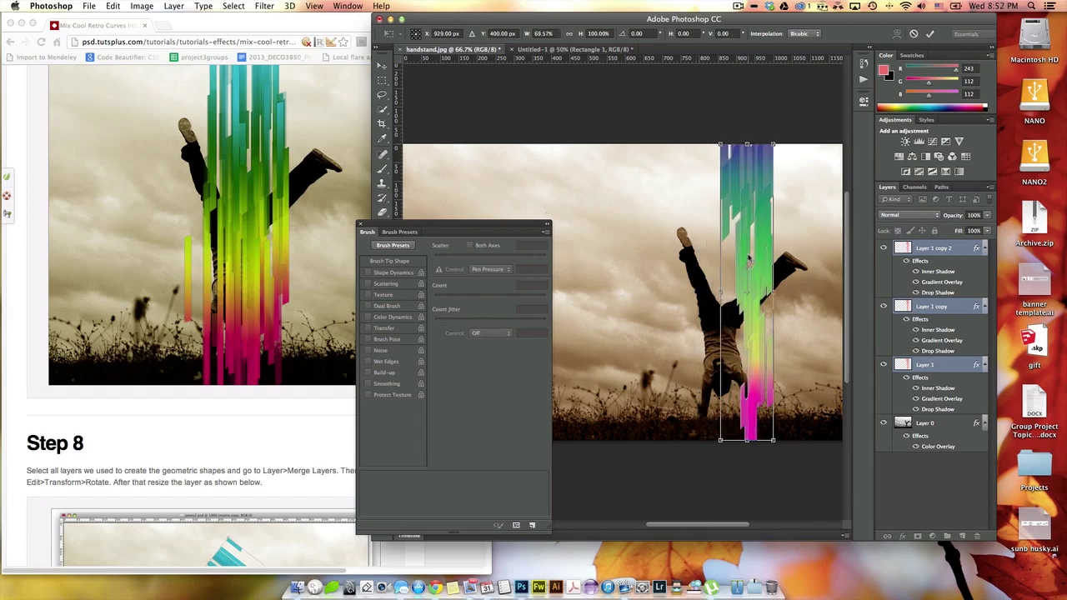
key("Return")
- Review the blend modes for the Layer 1 copy layer and reread the tutorial's Step 6 instructions in Chrome
left_click(947, 247)
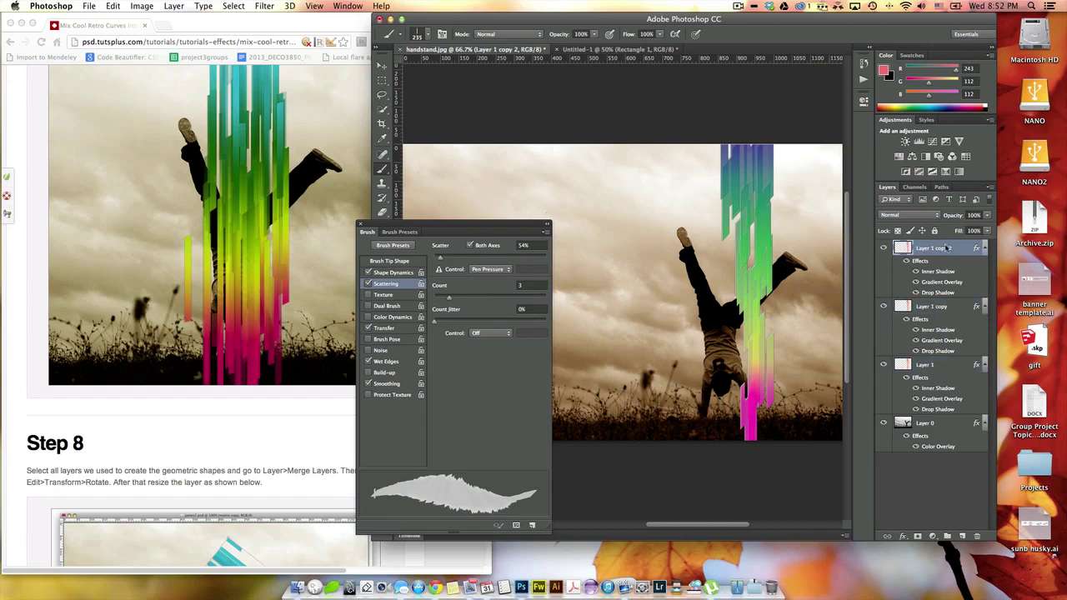
left_click(956, 308)
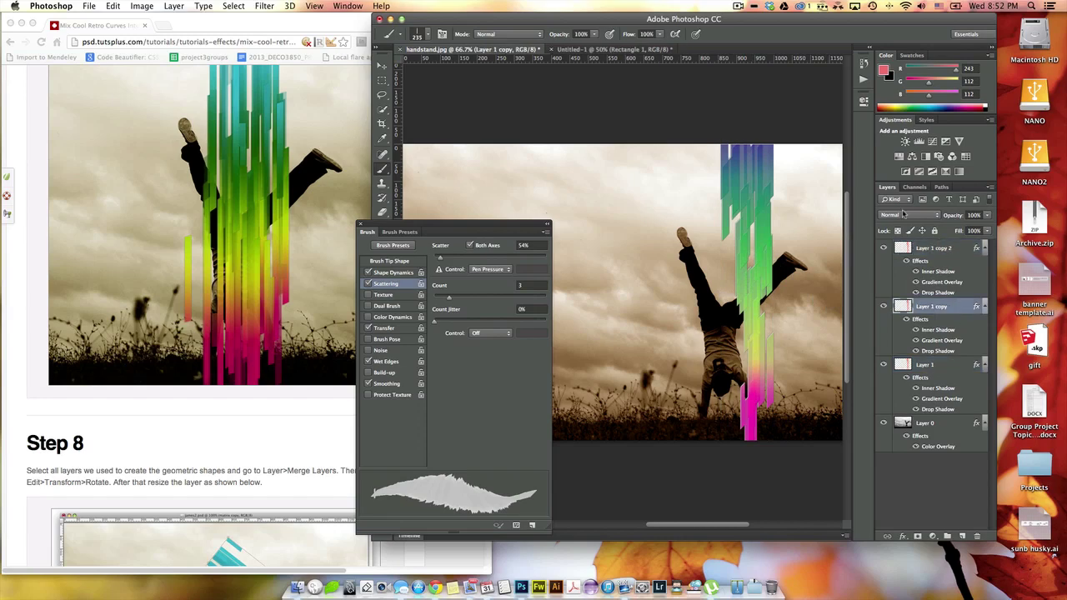
left_click(903, 215)
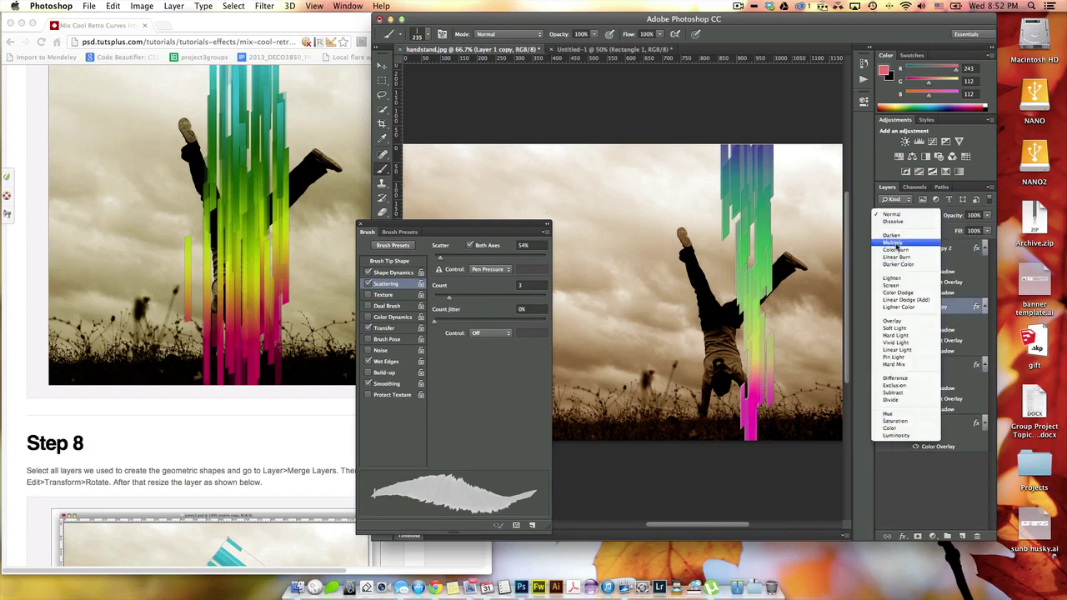
left_click(191, 420)
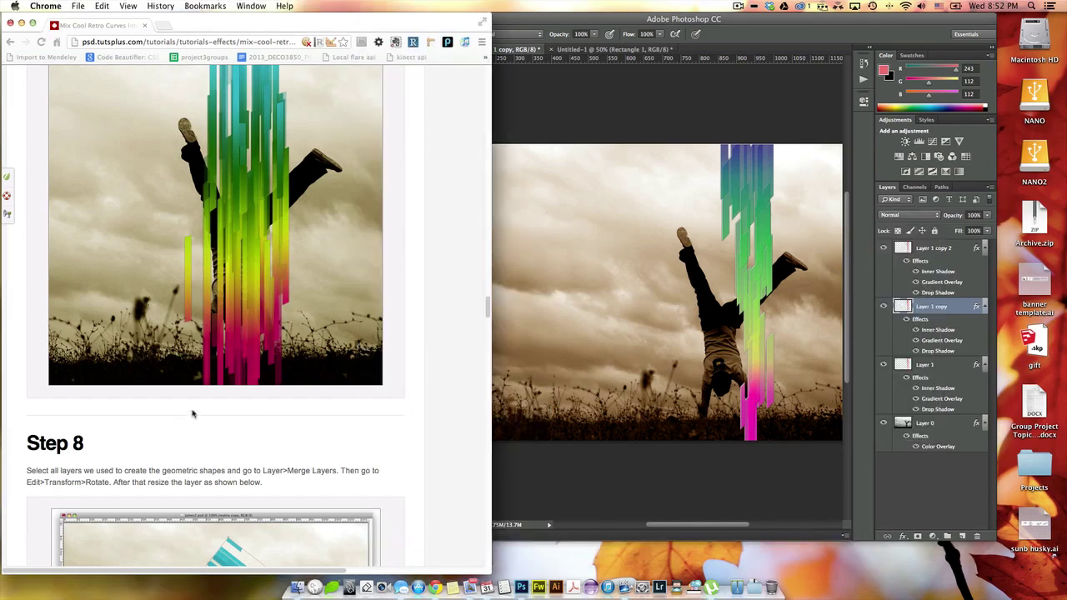
scroll(210, 357, "up", 12)
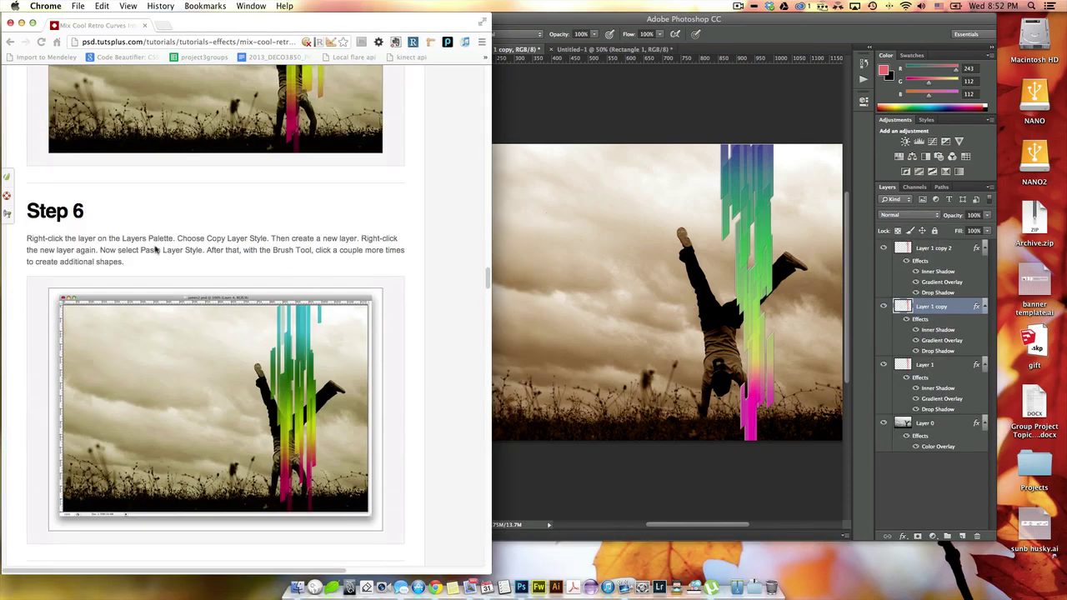
- Review the tutorial's Step 6 instructions and example images for adding more stripe shapes
scroll(242, 264, "up", 1)
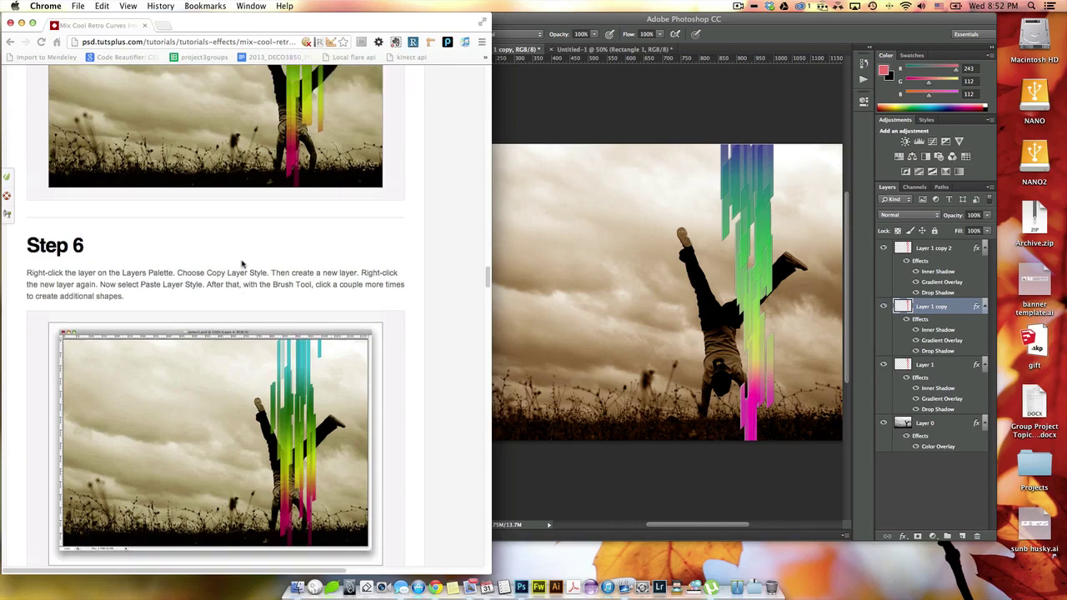
scroll(186, 286, "up", 5)
scroll(202, 293, "up", 1)
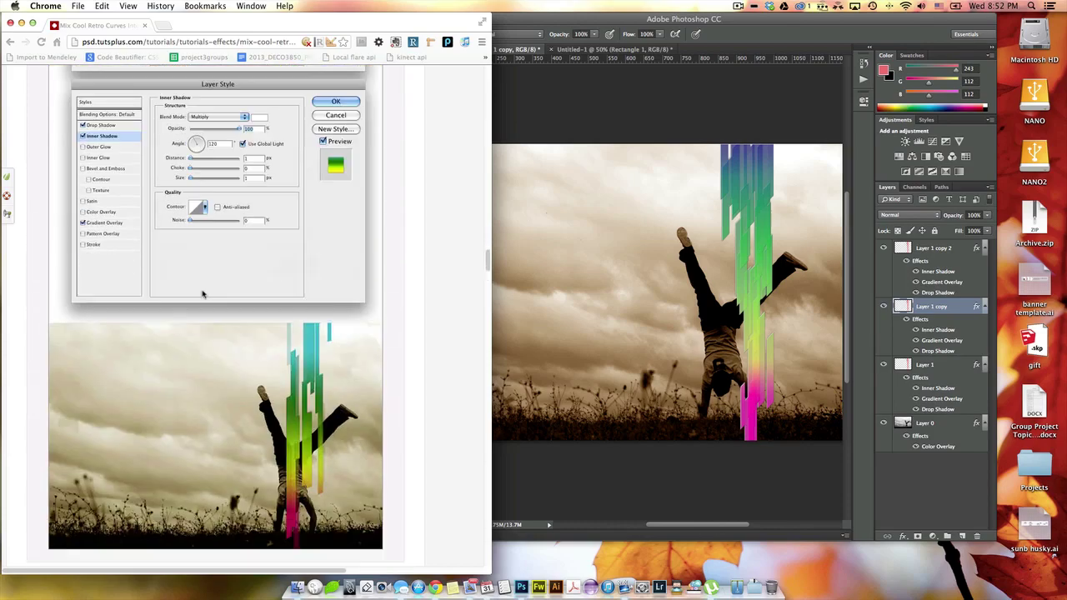
scroll(203, 314, "down", 5)
scroll(203, 314, "down", 5)
scroll(316, 258, "up", 3)
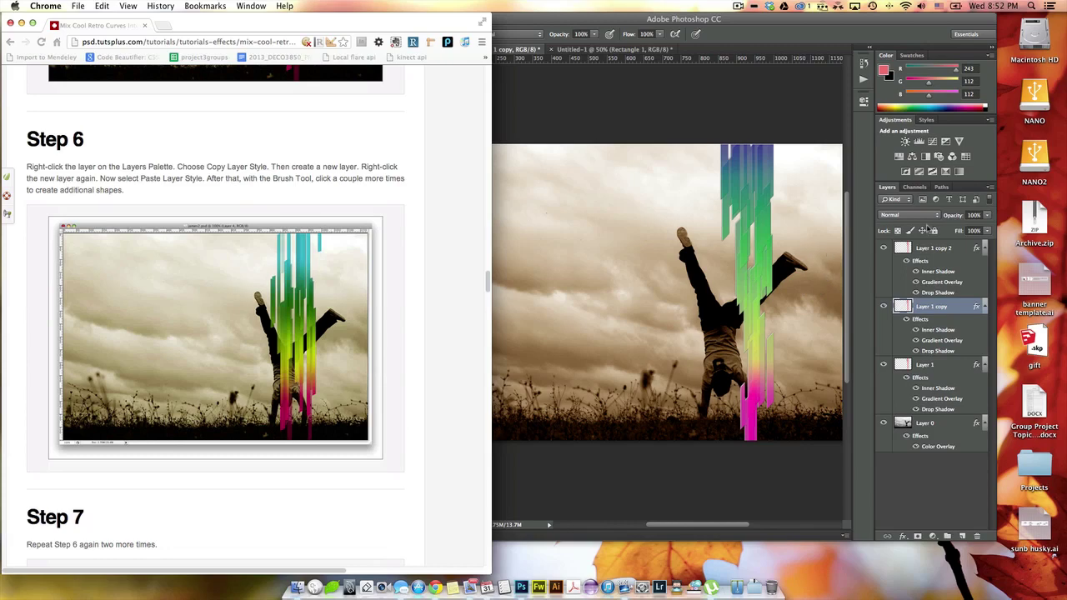
- Switch to Photoshop and move the Layer 1 copy stripes leftward to widen the coloured band over the handstand figure
left_click(744, 278)
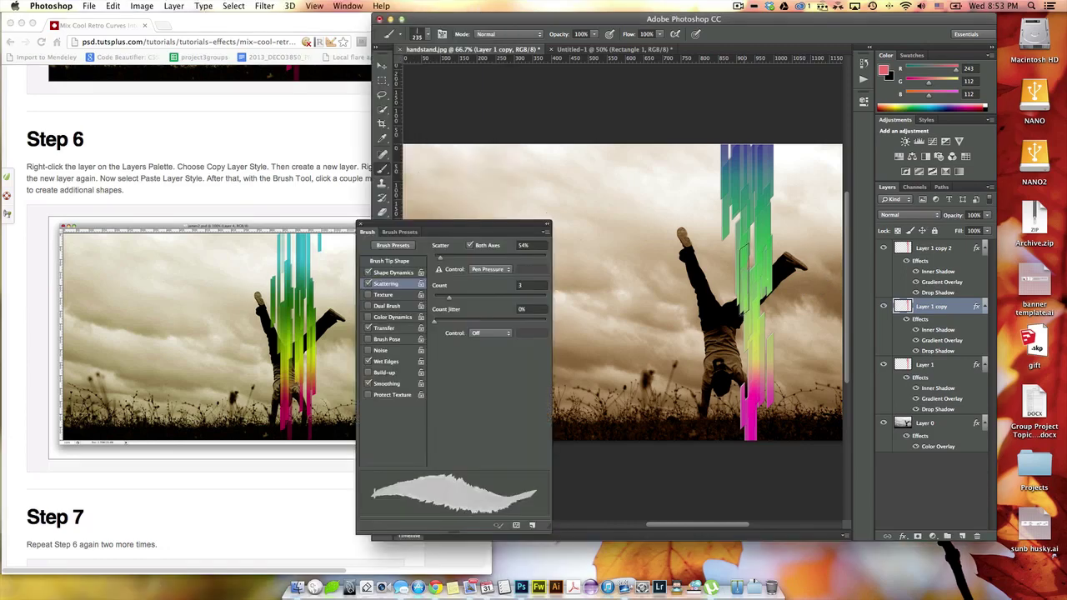
key("v")
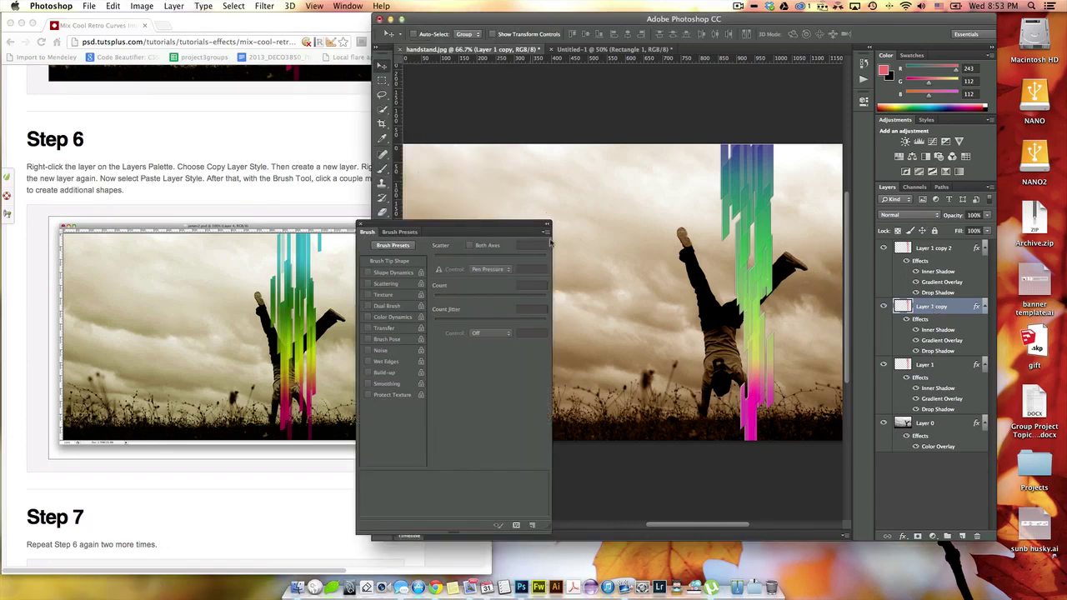
left_click_drag(744, 236, 738, 267)
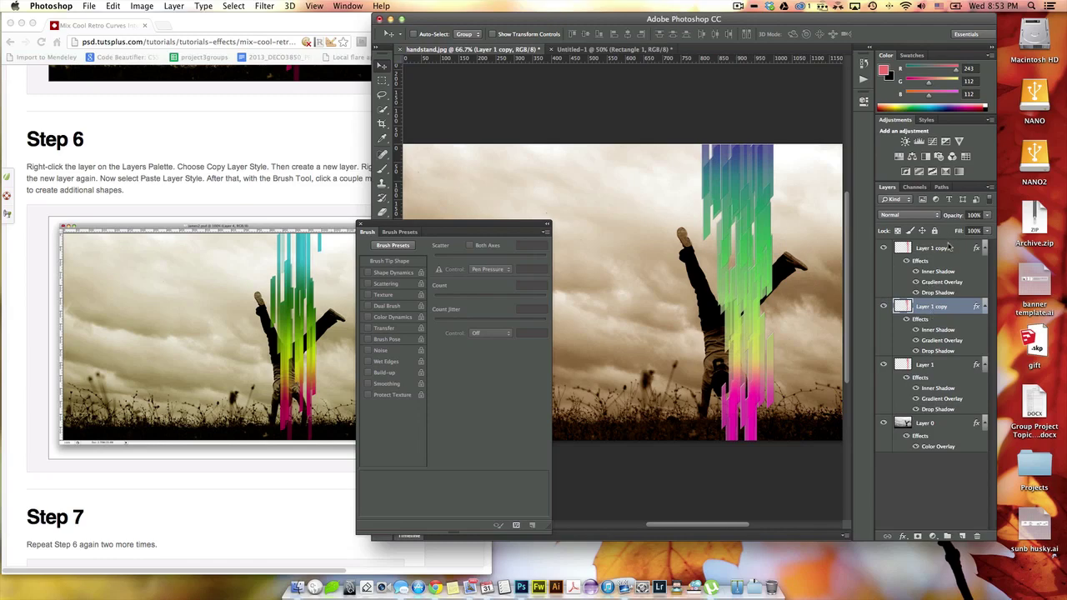
- Try the Lighten and Hard Light blend modes on Layer 1 copy 2, settling on Exclusion
left_click(947, 247)
left_click(907, 215)
left_click(898, 279)
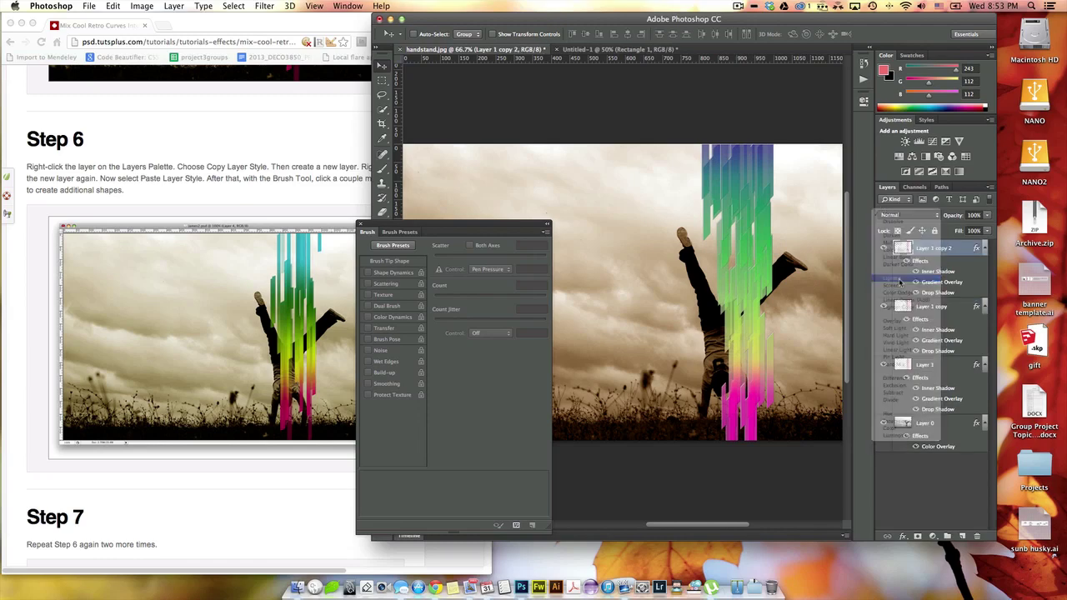
left_click(904, 217)
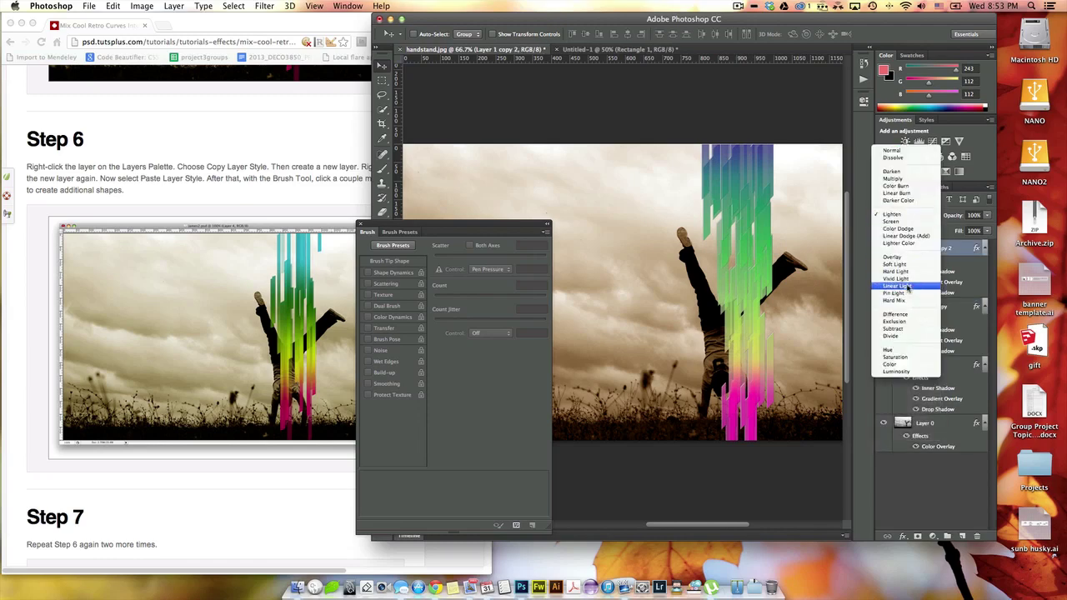
left_click(896, 273)
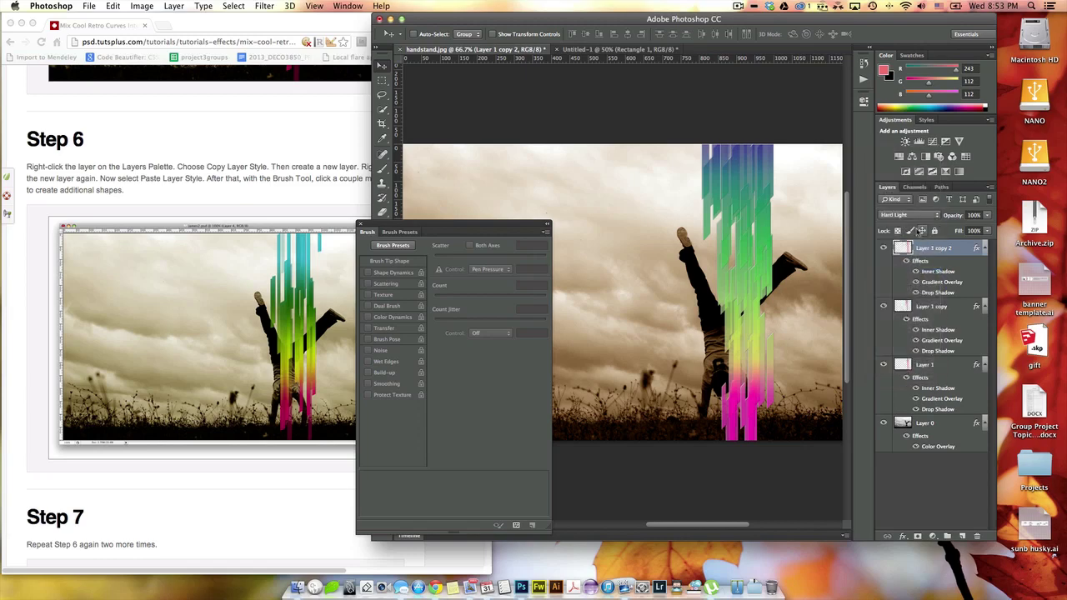
left_click(905, 216)
key("Escape")
left_click(942, 307)
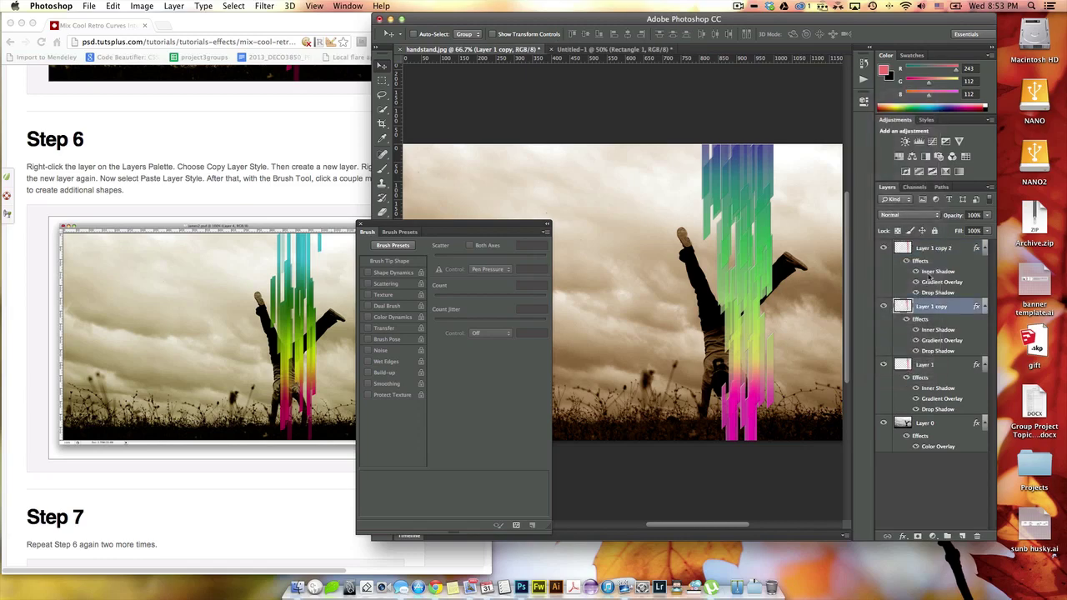
left_click(917, 217)
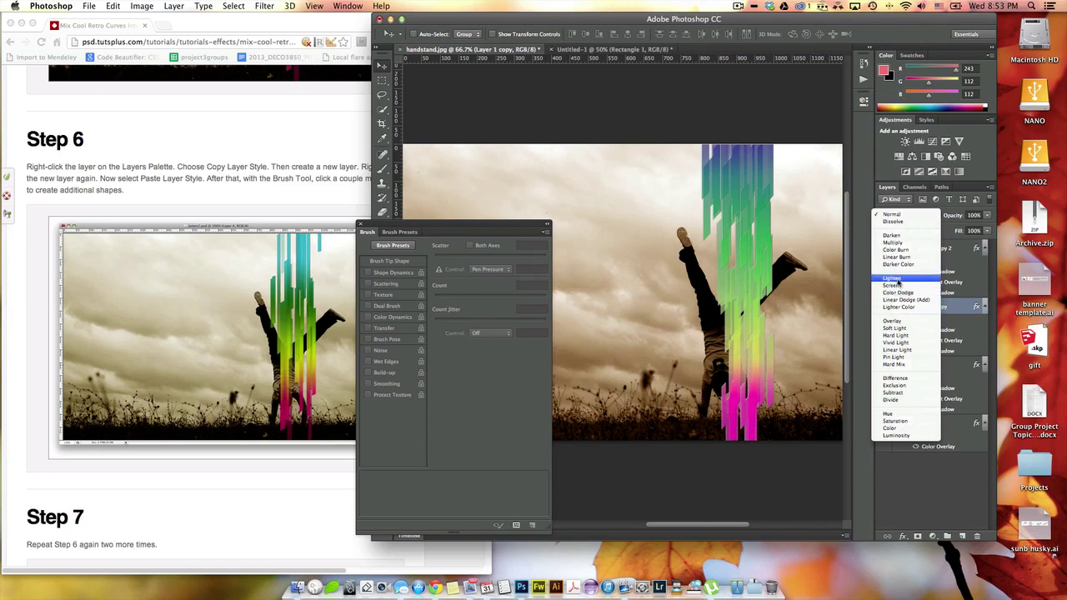
key("Escape")
- Select Layer 1 copy 2, Layer 1 copy and Layer 1, and merge these stripe layers into one
left_click(931, 249)
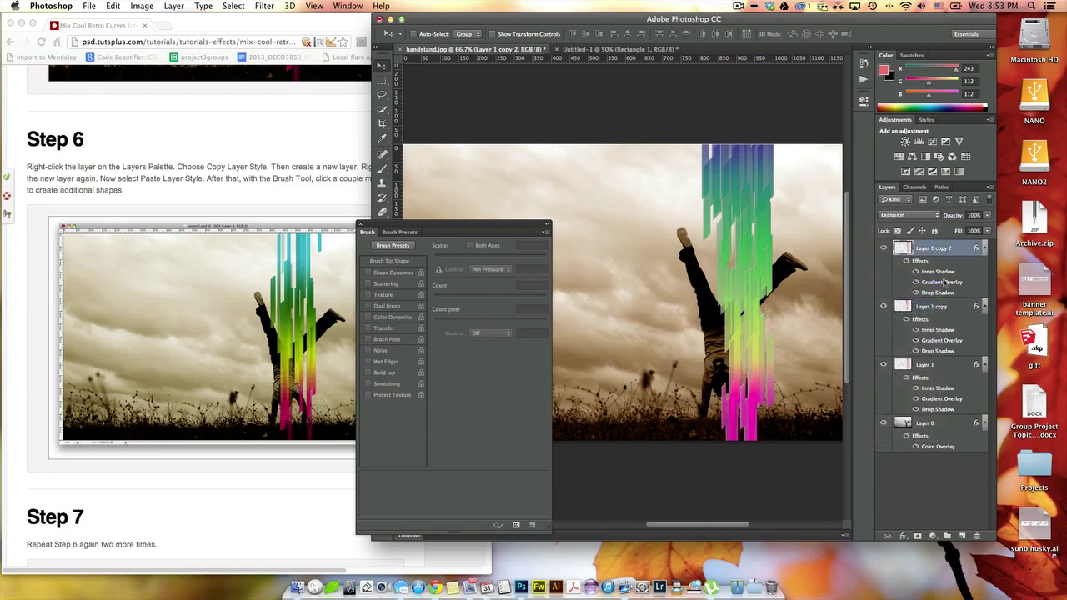
left_click(941, 367, "shift")
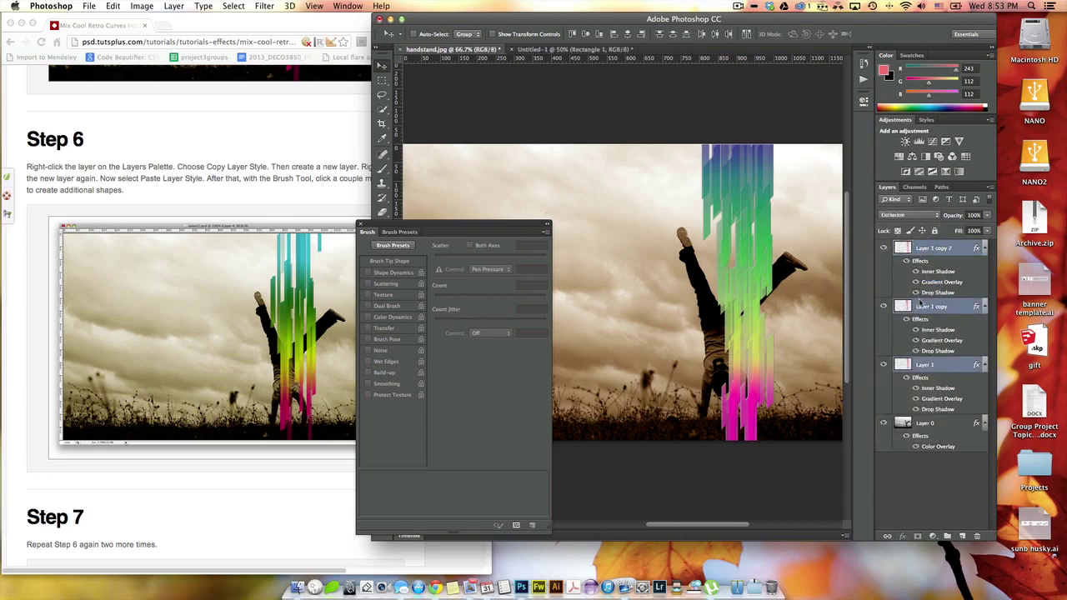
right_click(932, 247)
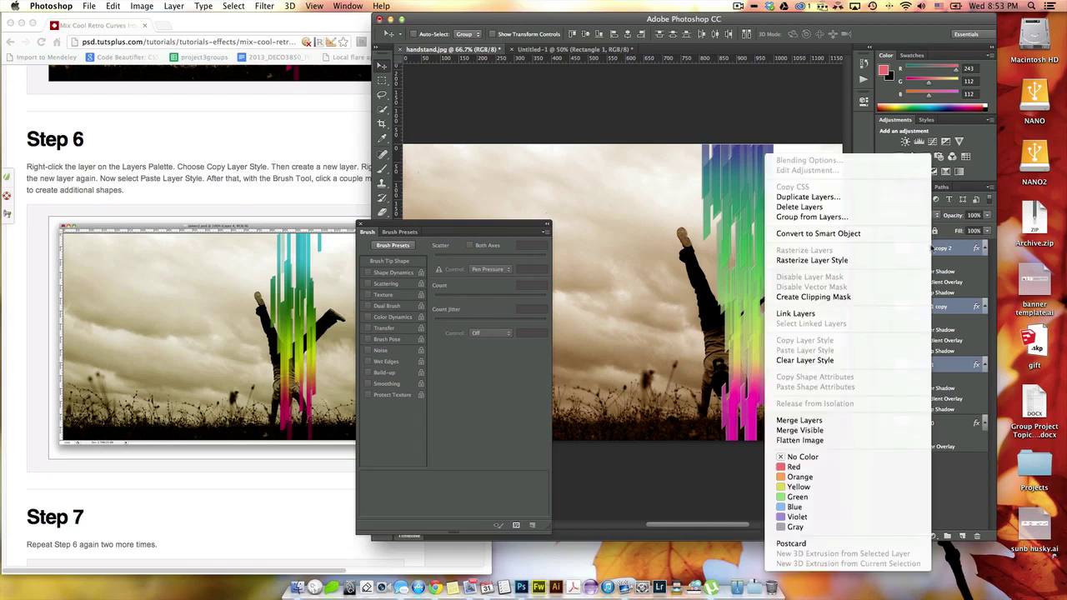
left_click(955, 256)
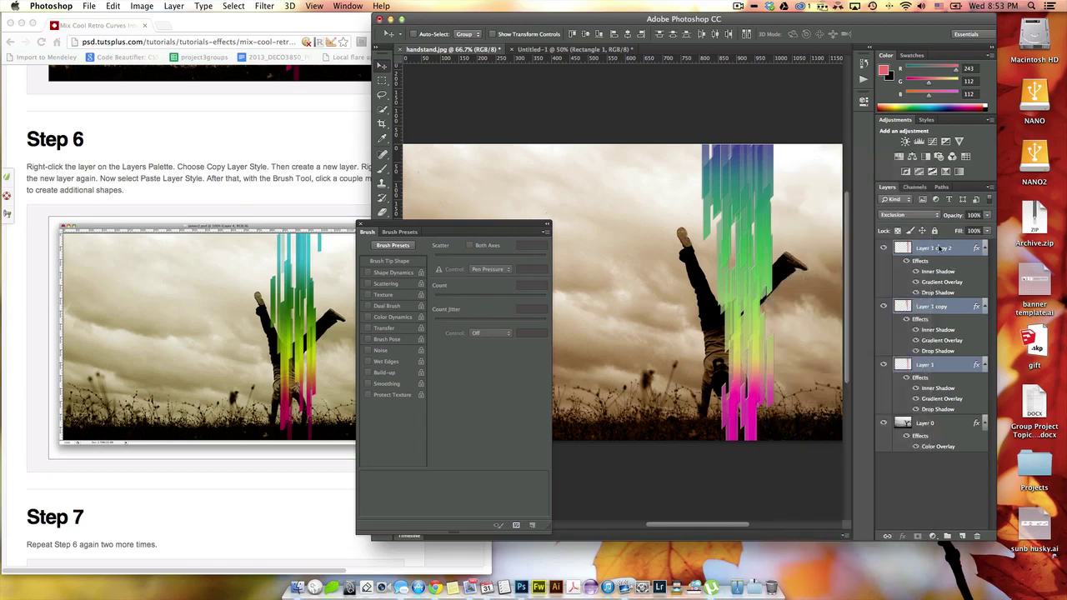
right_click(940, 249)
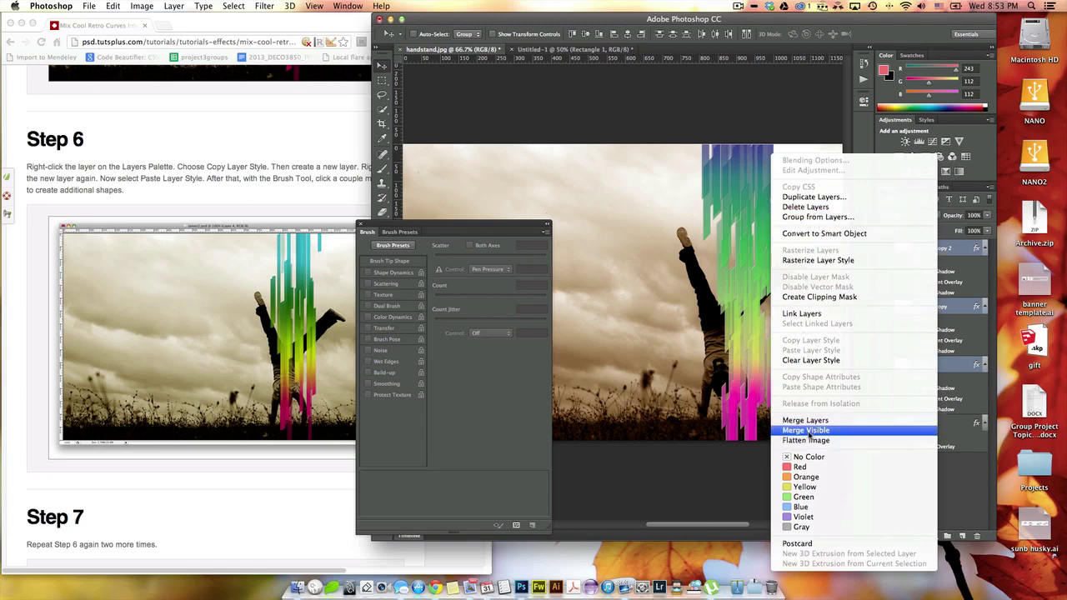
left_click(846, 422)
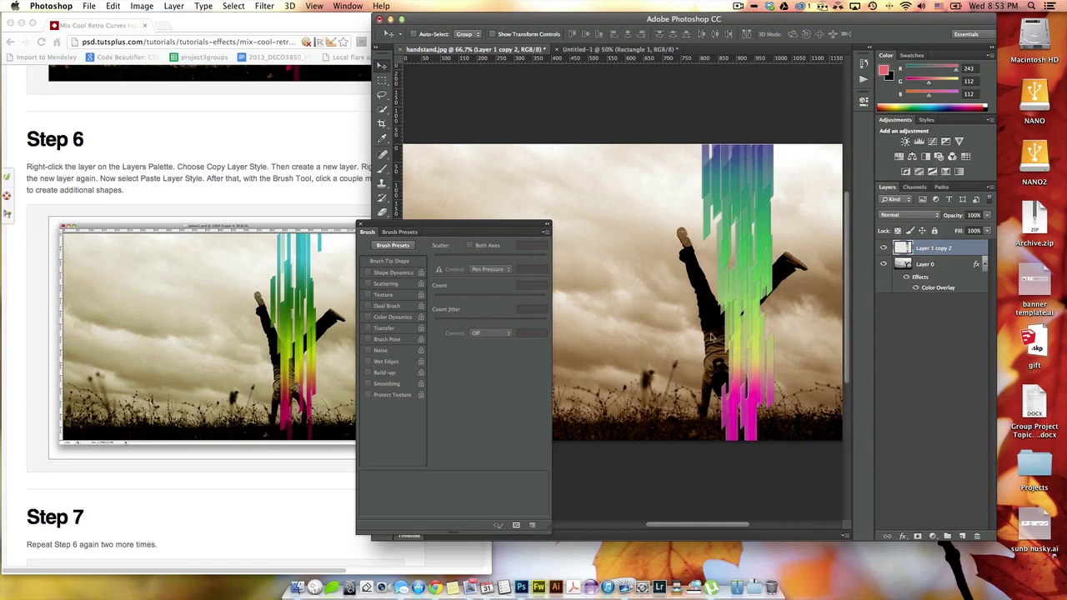
- Switch to the tutorial in Chrome and examine Step 8 on merging, rotating and resizing the stripes
left_click(275, 267)
scroll(277, 275, "down", 10)
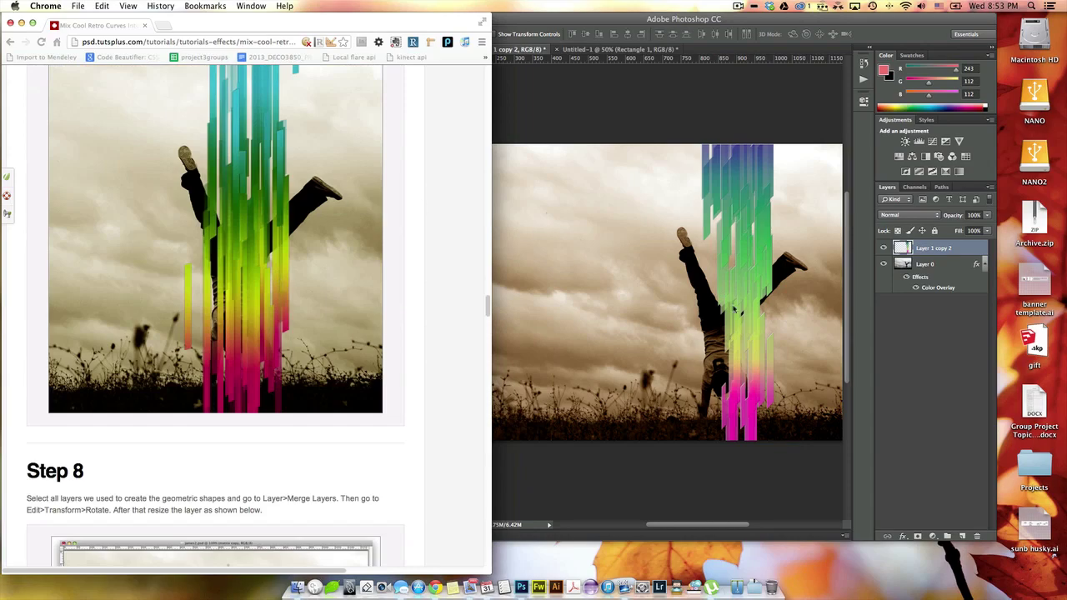
scroll(714, 319, "down", 5)
scroll(171, 391, "down", 10)
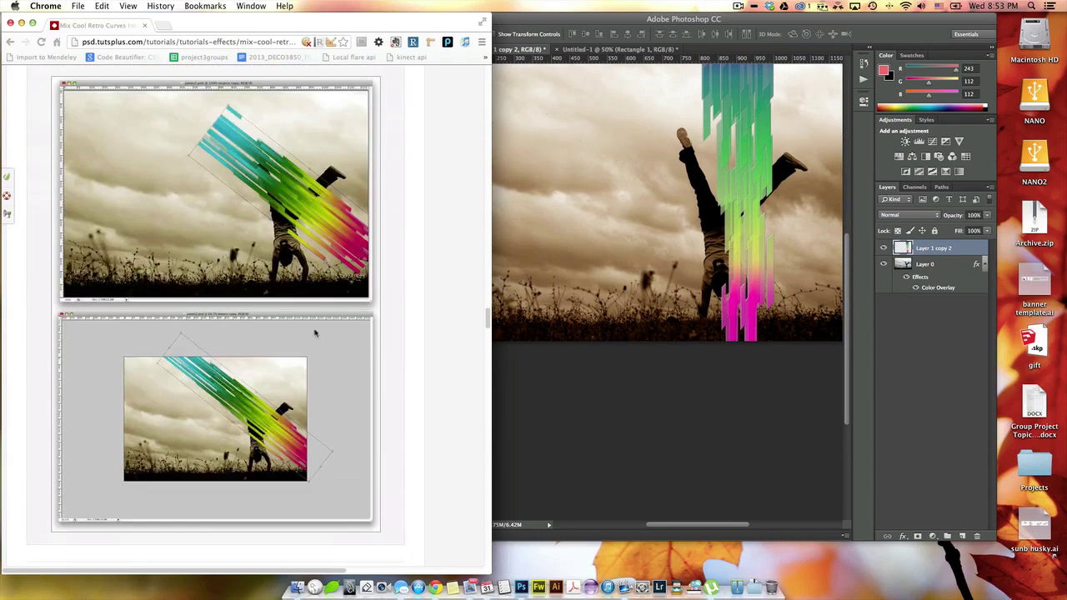
- Switch back to Photoshop, widen its window over the browser and move the Brush panel clear of the photo
left_click(782, 231)
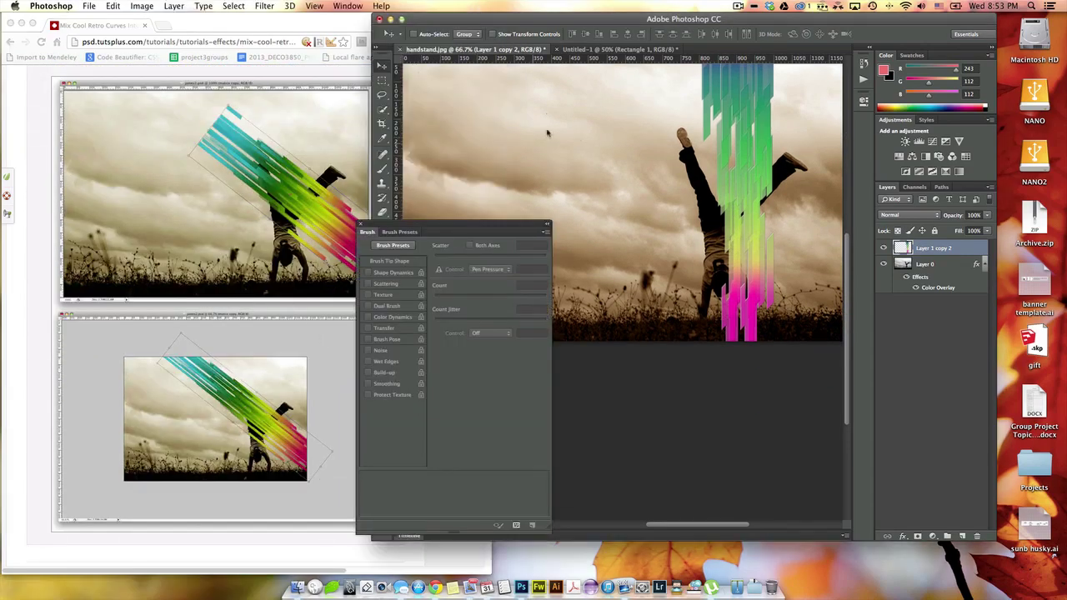
double_click(552, 21)
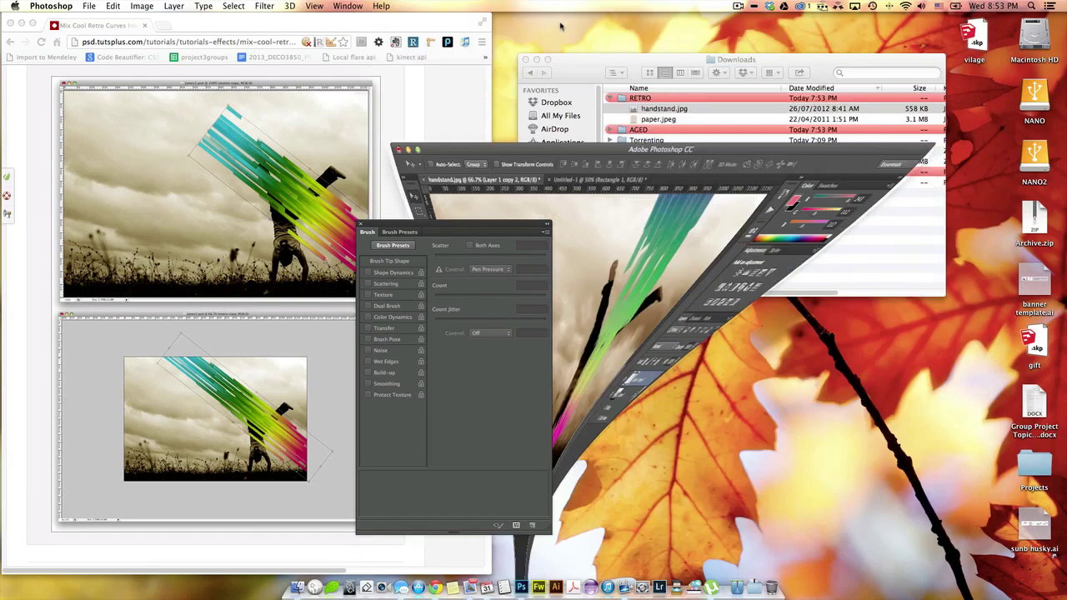
left_click(514, 561)
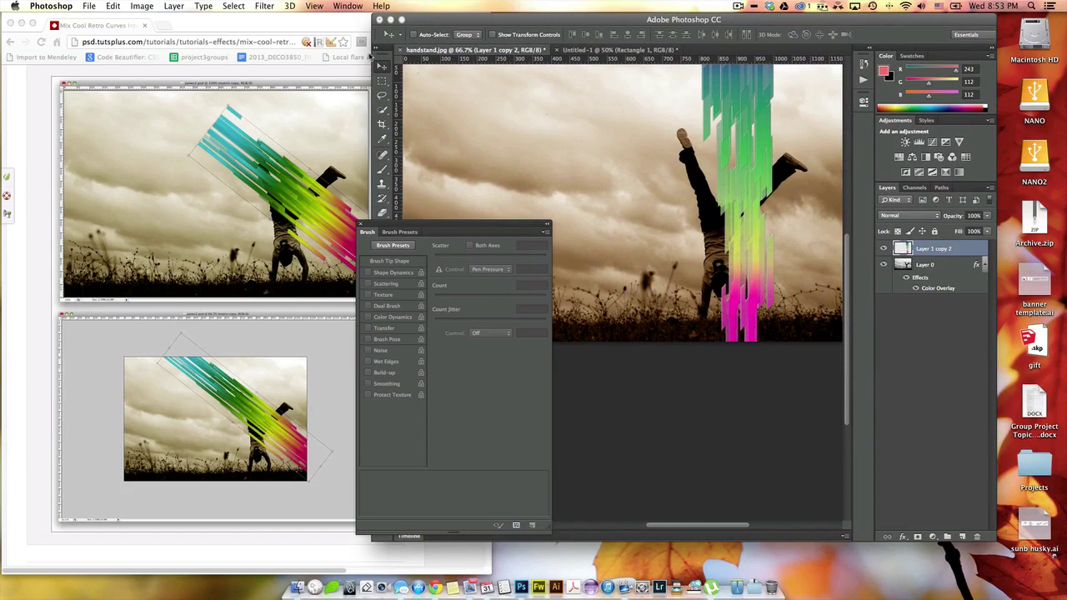
left_click_drag(371, 59, 54, 58)
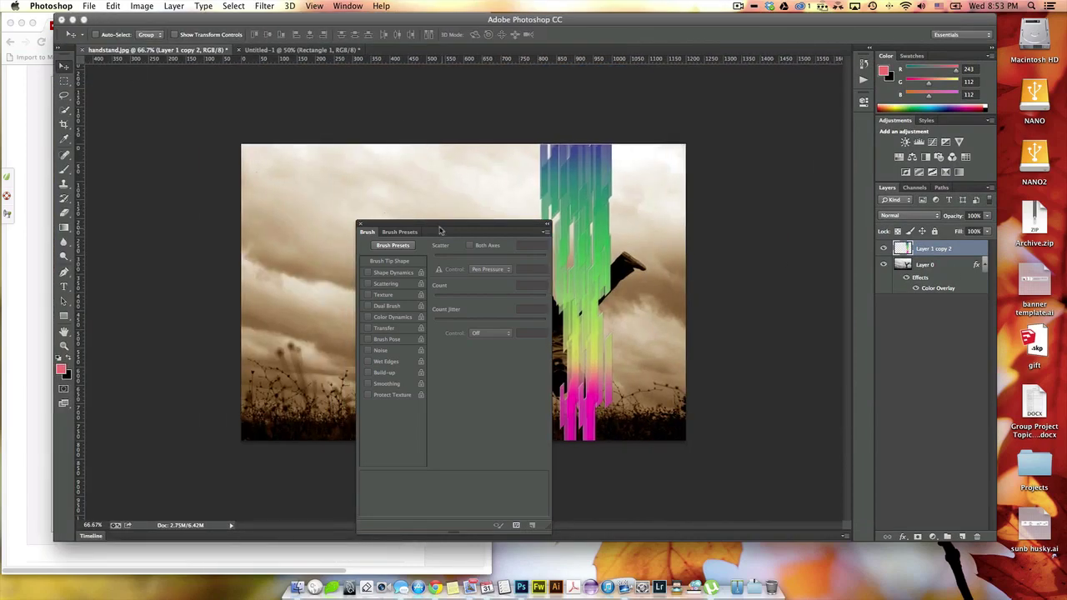
mouse_move(452, 228)
left_mouse_down()
mouse_move(820, 311)
mouse_move(818, 323)
left_mouse_up()
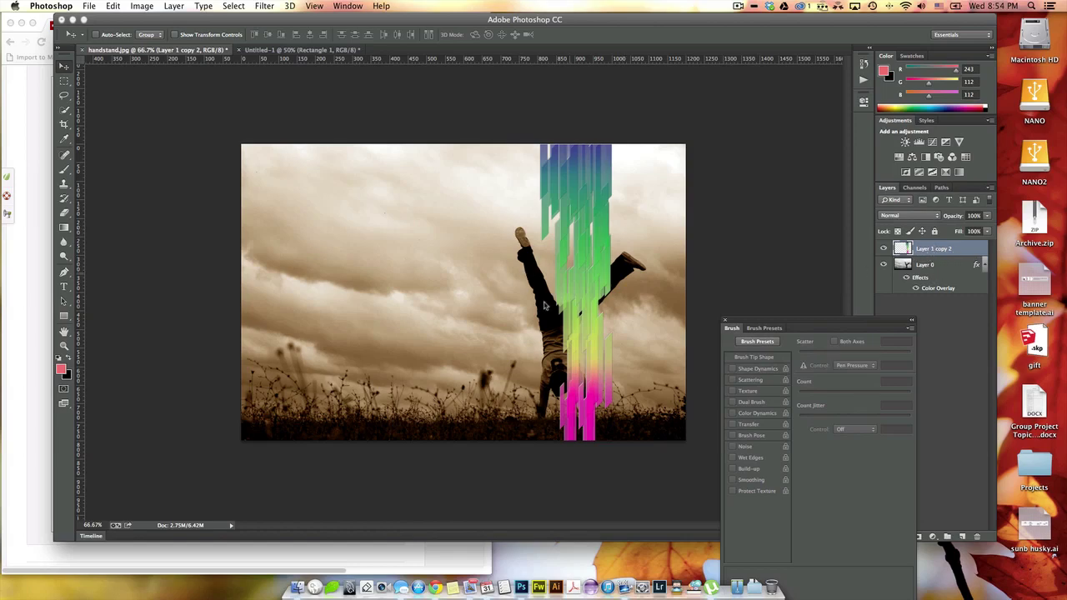
key("ctrl+t")
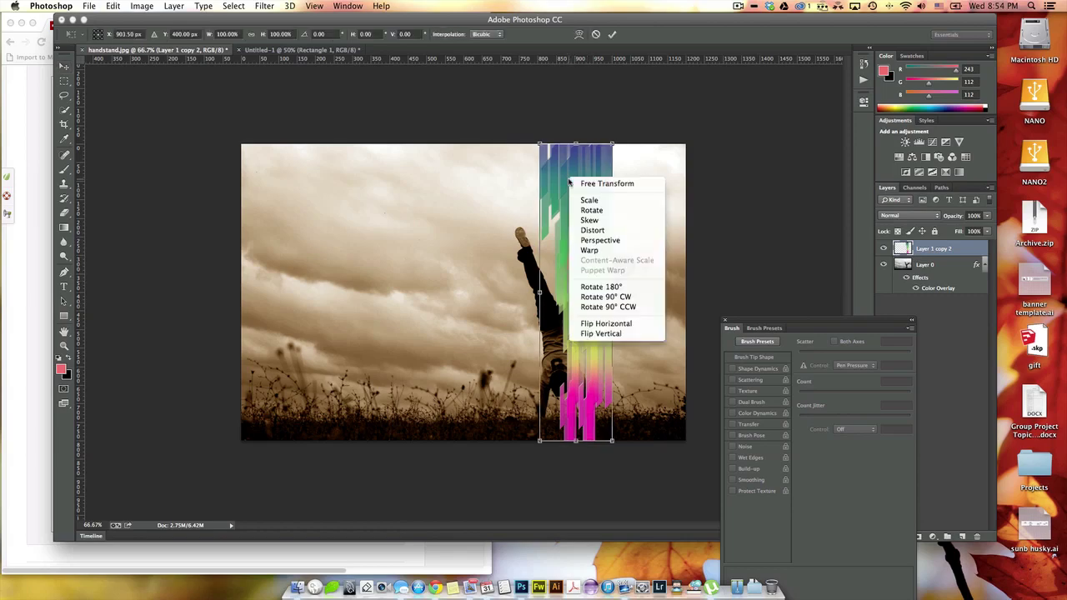
right_click(569, 180)
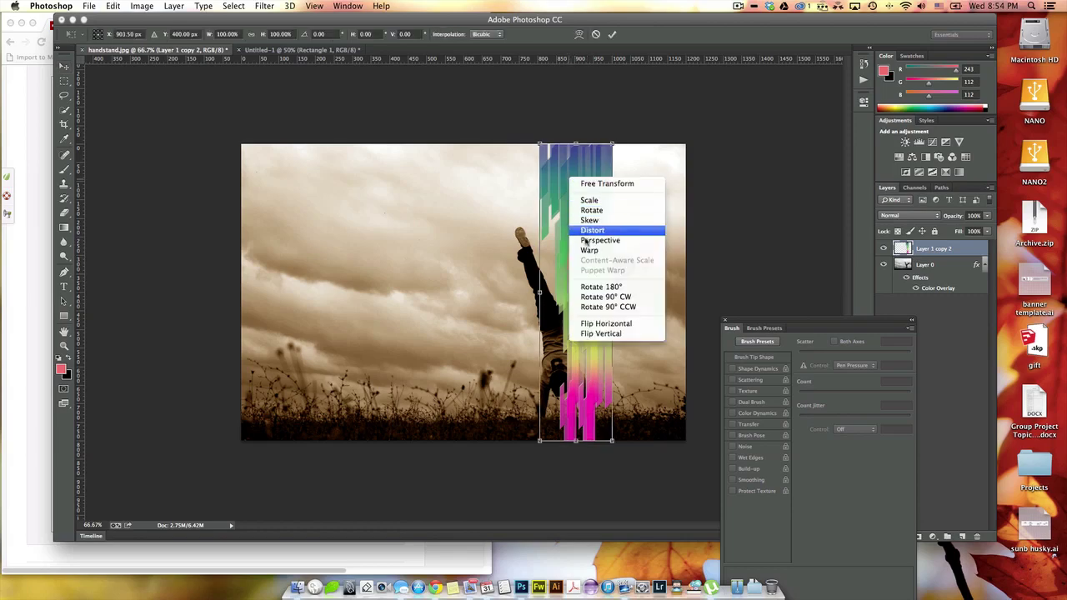
left_click(566, 157)
key("Return")
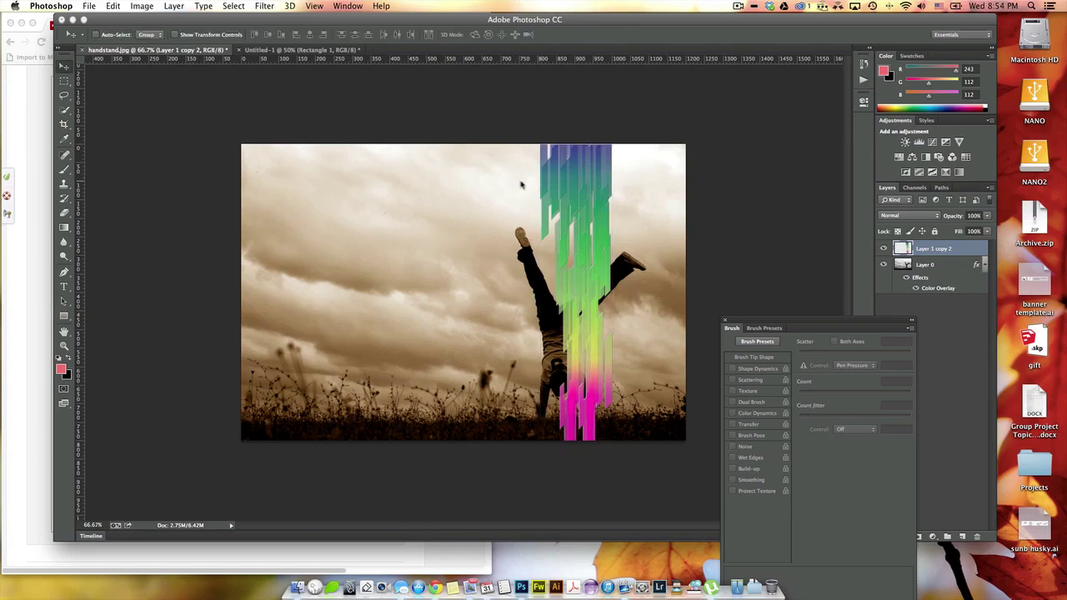
- Try rotating the merged stripes by -45° with Free Transform and shifting them toward the photo's upper left
key("ctrl+t")
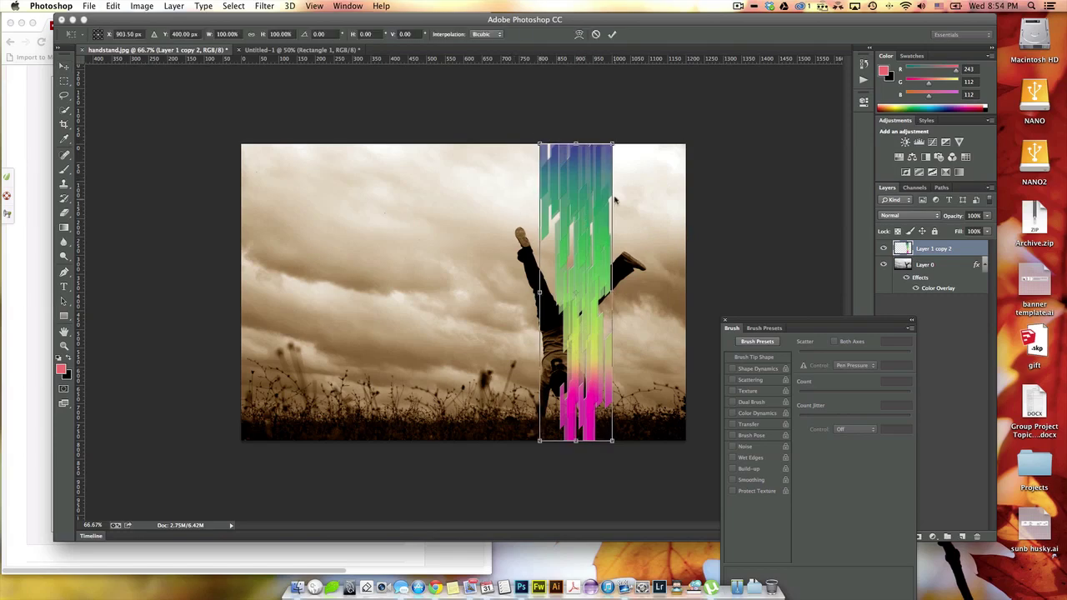
right_click(574, 178)
left_click(526, 147)
left_click_drag(526, 147, 381, 186)
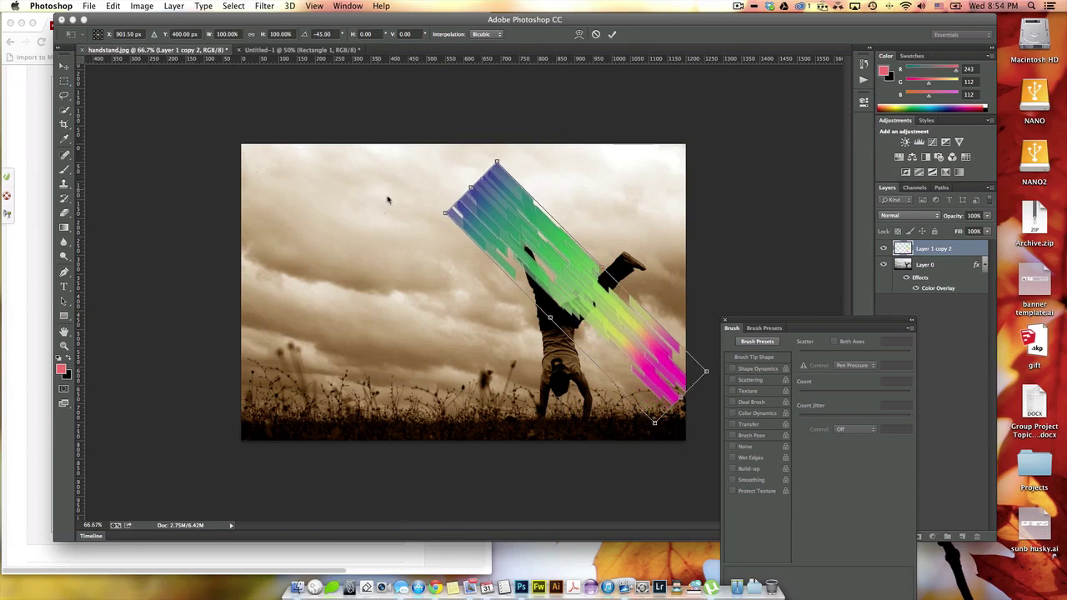
left_click_drag(542, 277, 491, 262)
key("Return")
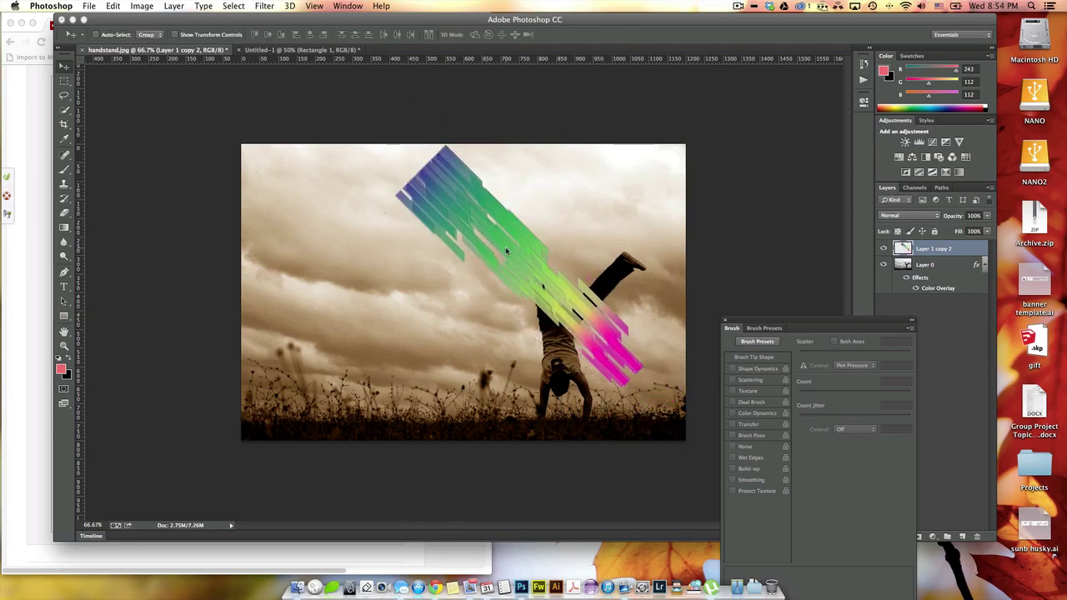
- Undo the rotation and shift of the merged stripes
key("super+t")
right_click(510, 249)
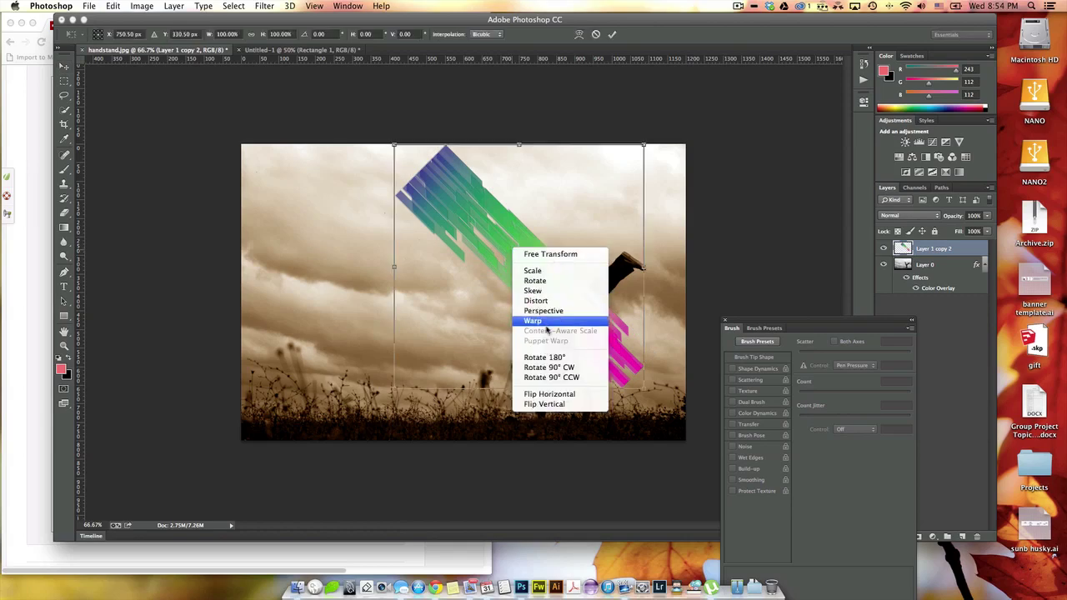
left_click(550, 253)
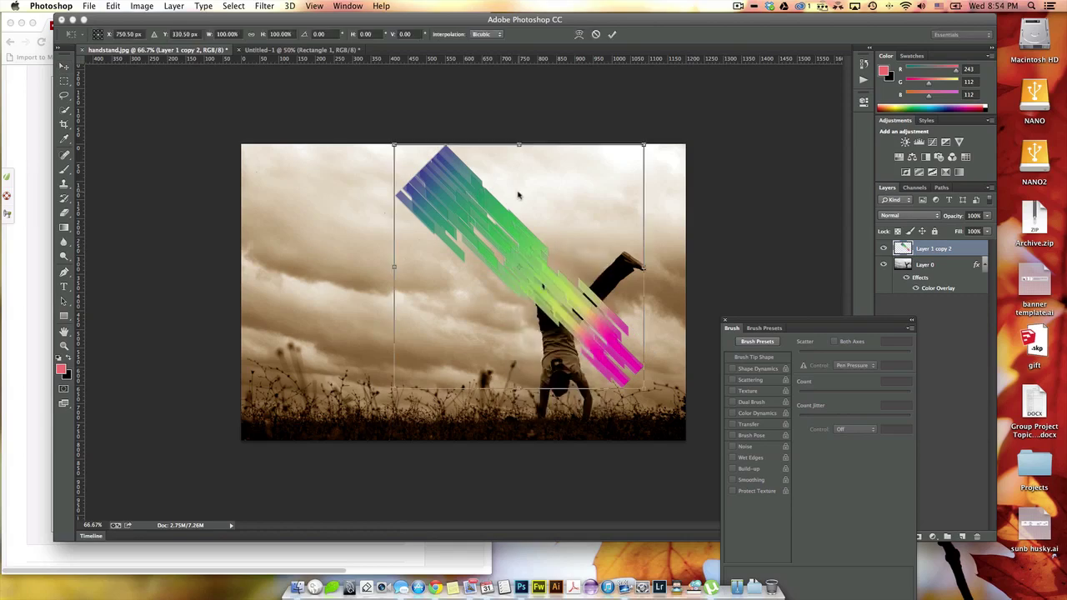
key("Return")
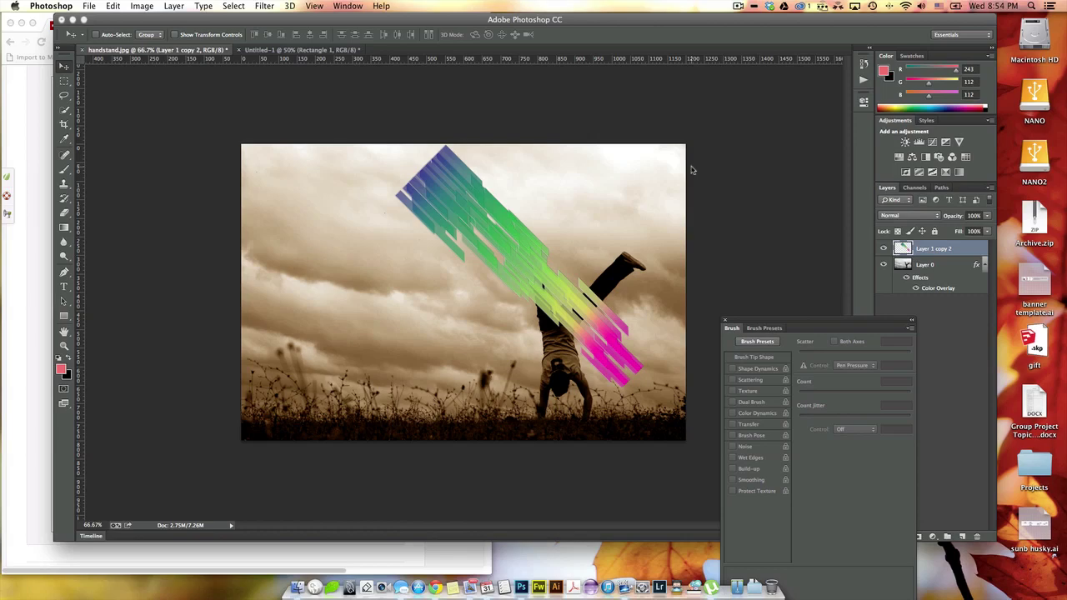
key("super+z")
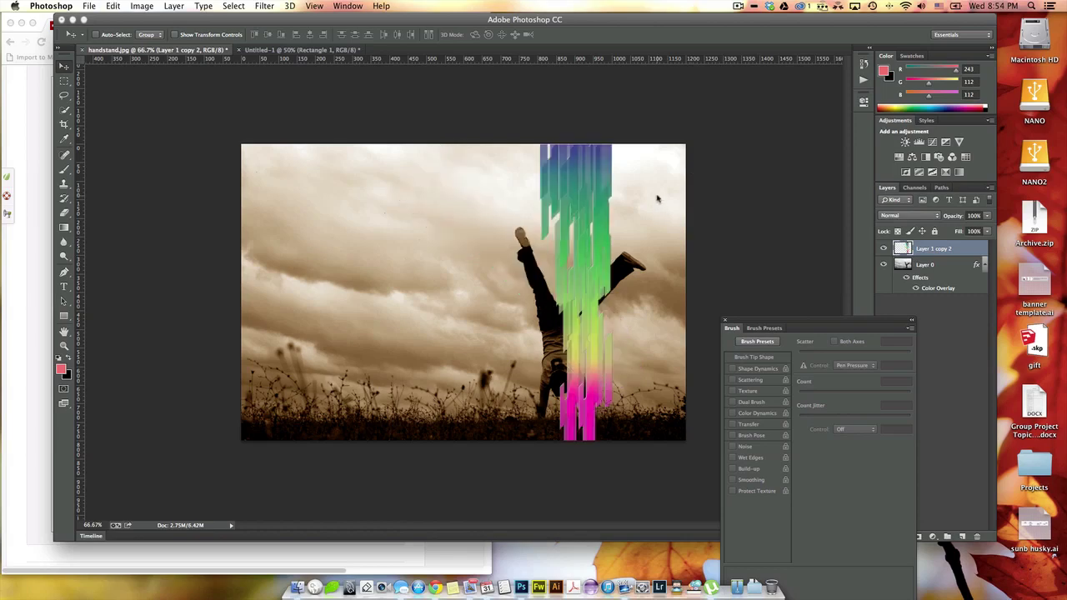
- Rotate the merged stripes by -55.83° with Free Transform and shift them toward the photo's upper left
key("super+t")
right_click(550, 219)
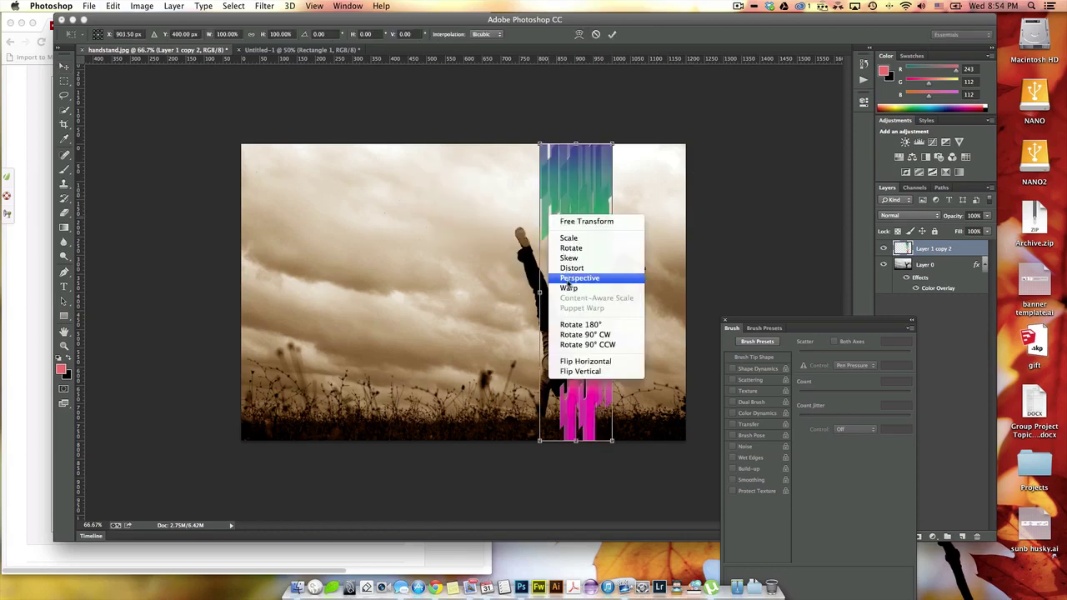
left_click(575, 221)
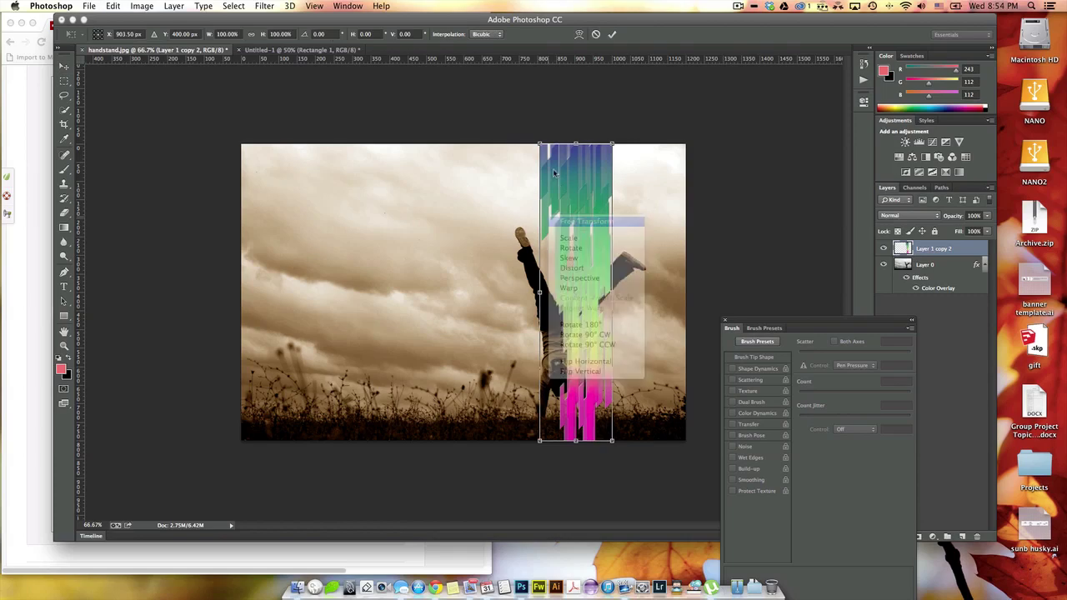
left_click_drag(546, 138, 366, 216)
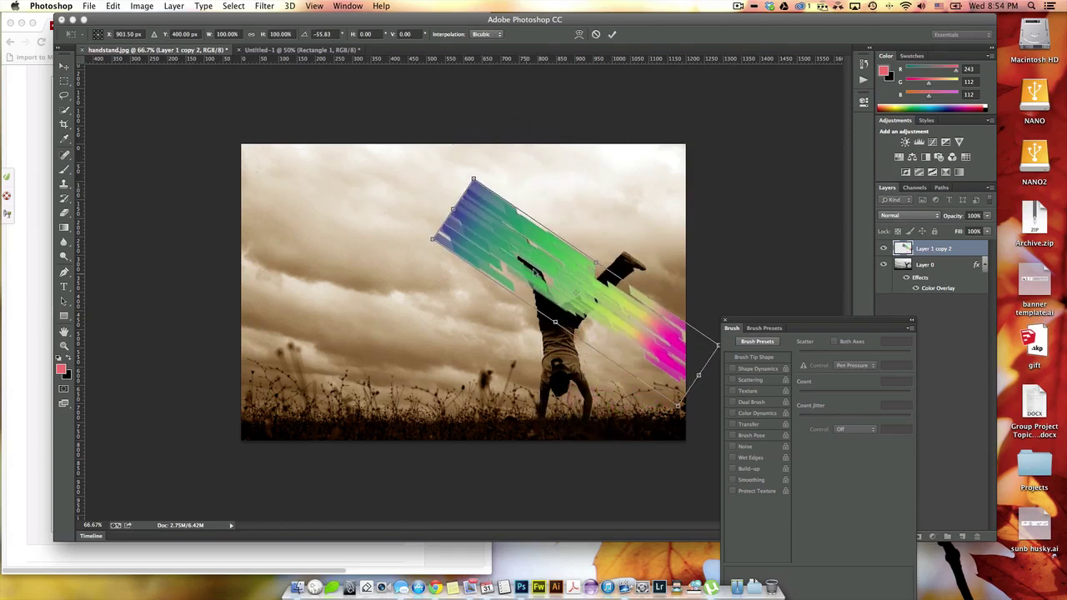
left_click_drag(542, 260, 487, 239)
- Switch the transform to Warp and flare the stripes' magenta end outward toward the photo's right edge
right_click(486, 239)
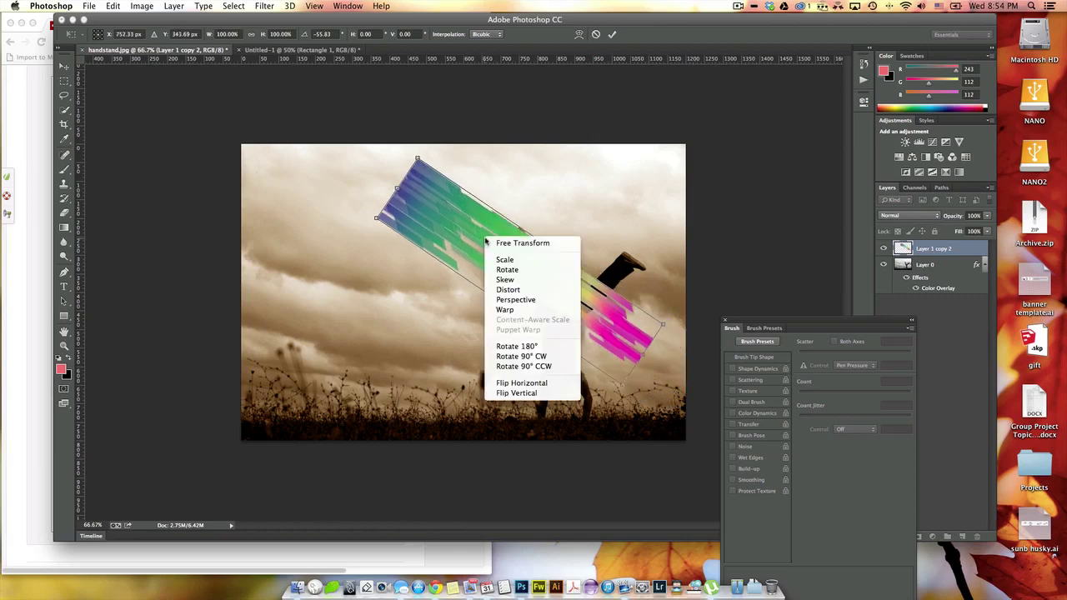
left_click(514, 310)
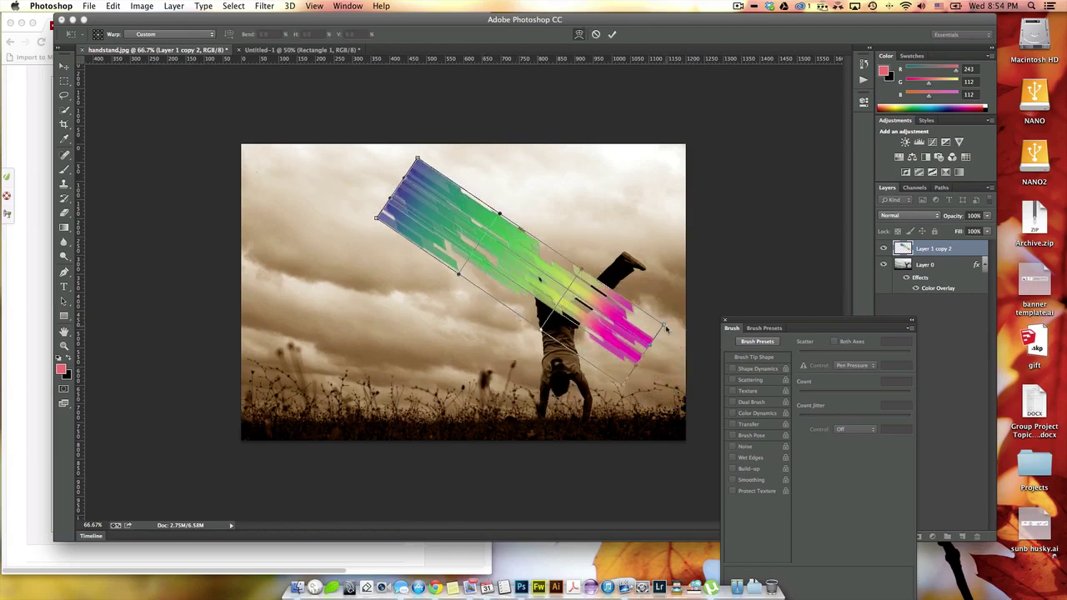
left_click_drag(677, 322, 712, 293)
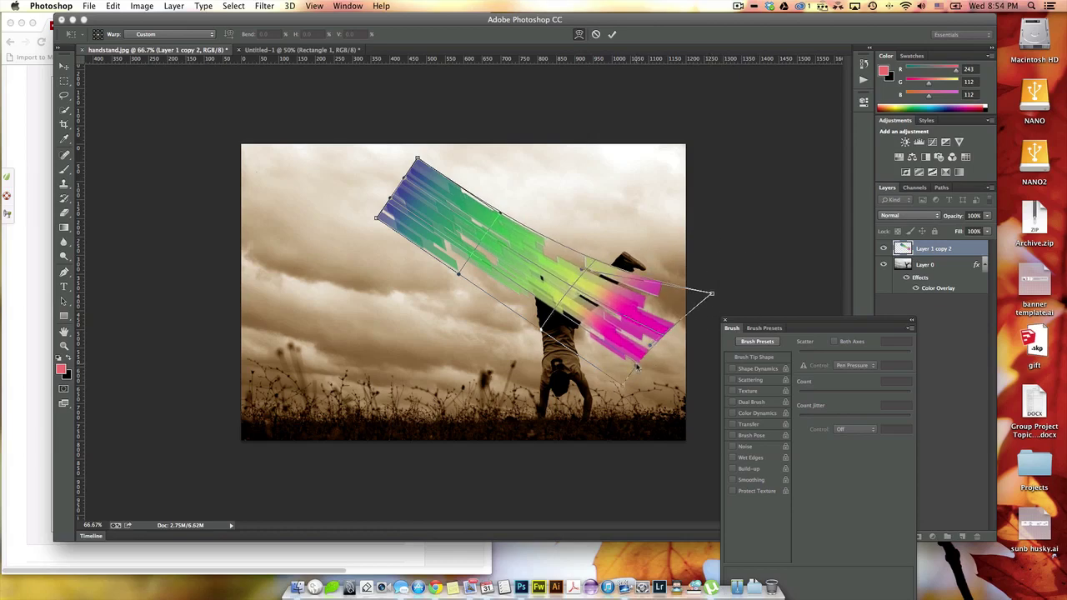
left_click_drag(638, 367, 696, 341)
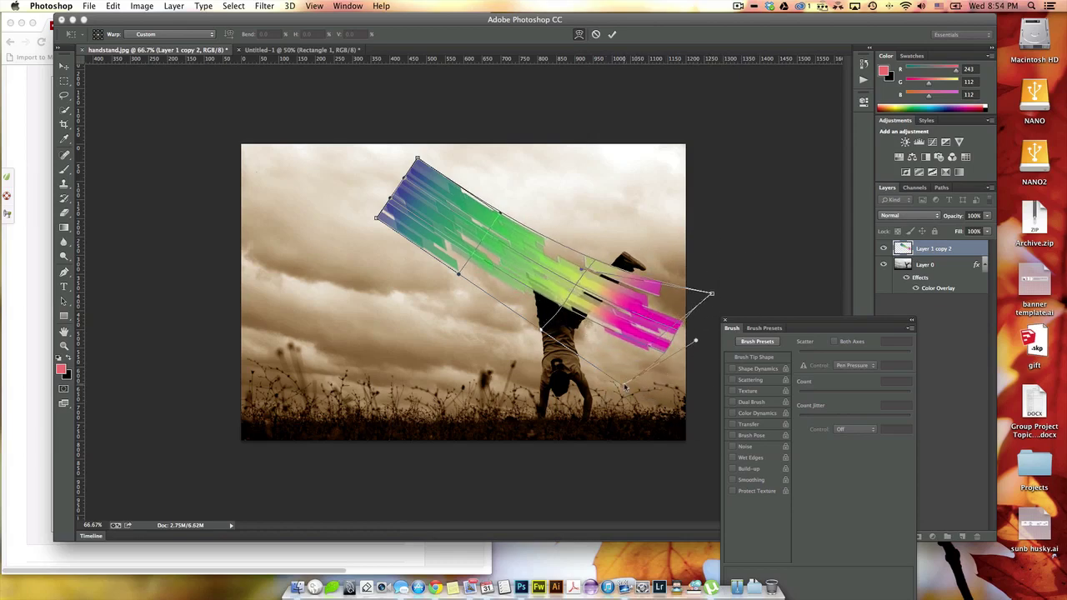
left_click_drag(625, 386, 684, 477)
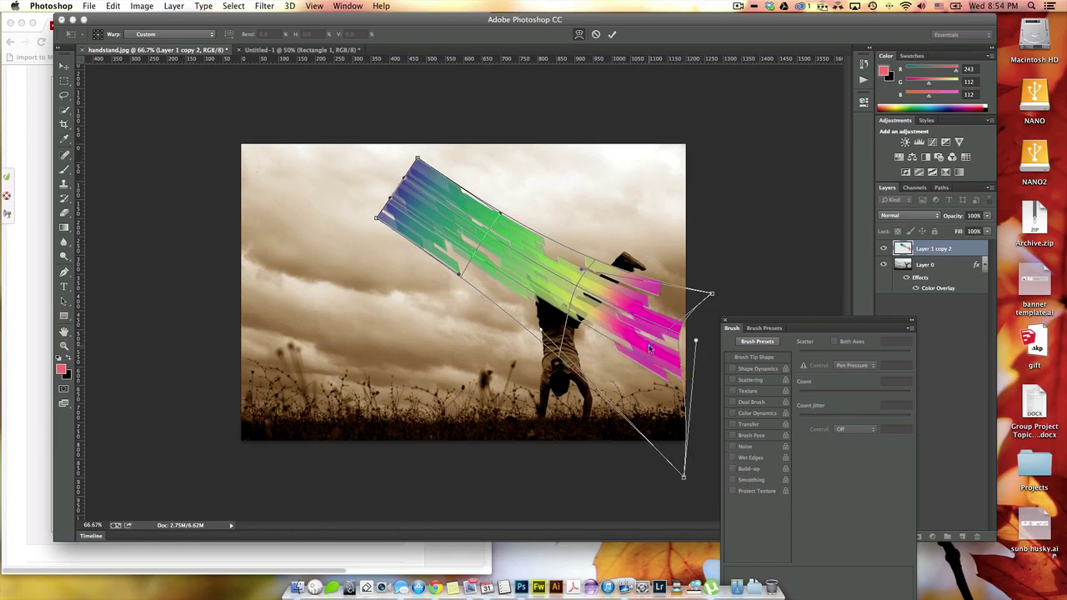
left_click_drag(650, 349, 646, 316)
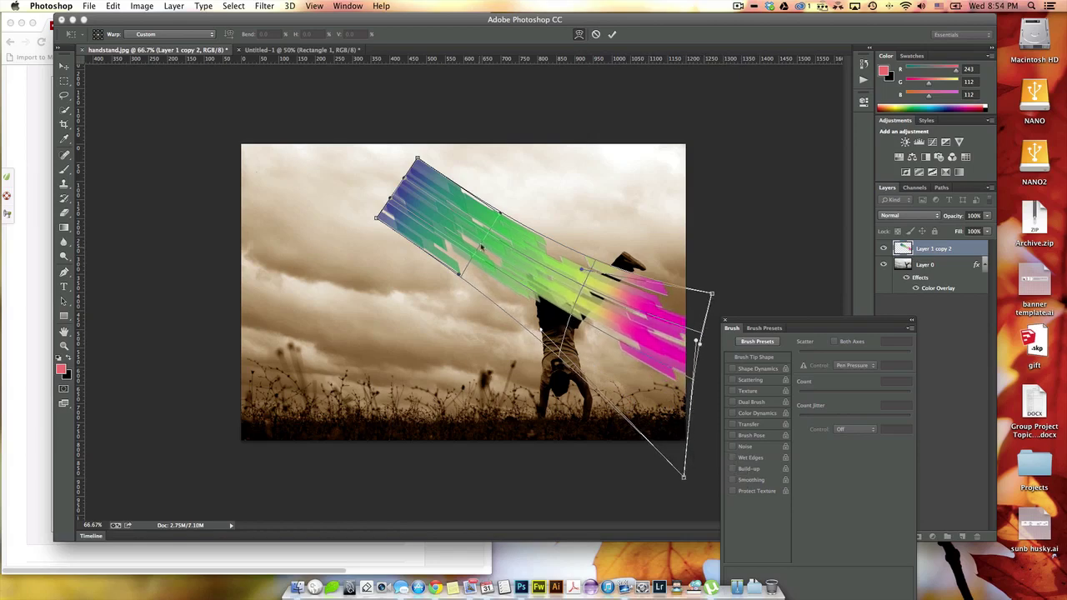
- Bend the green middle of the warped stripes and stretch their blue end above the photo's upper edge
left_click_drag(502, 215, 477, 248)
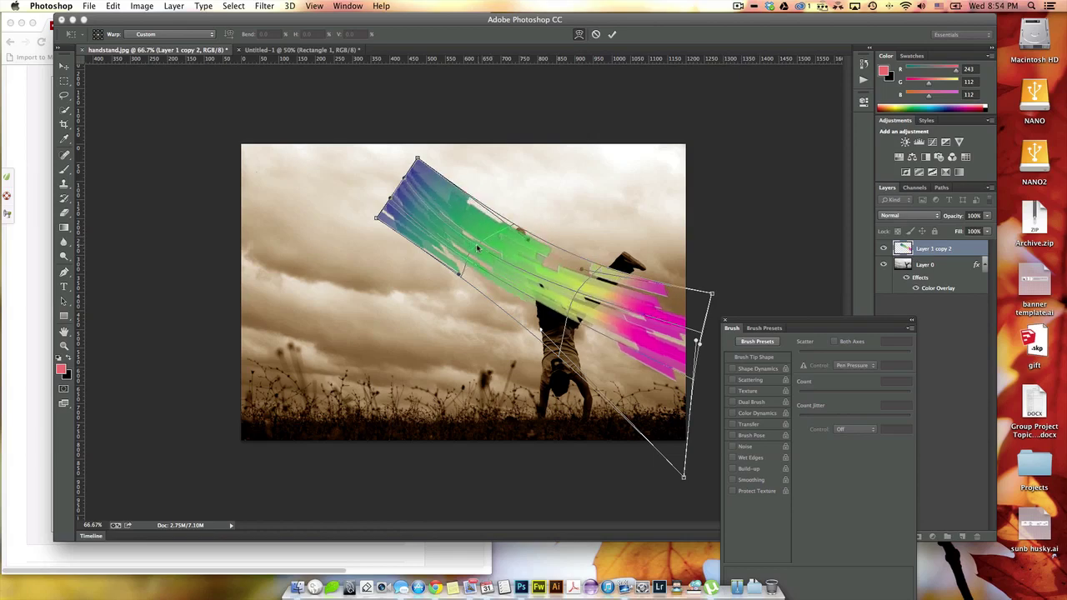
left_click_drag(517, 300, 526, 286)
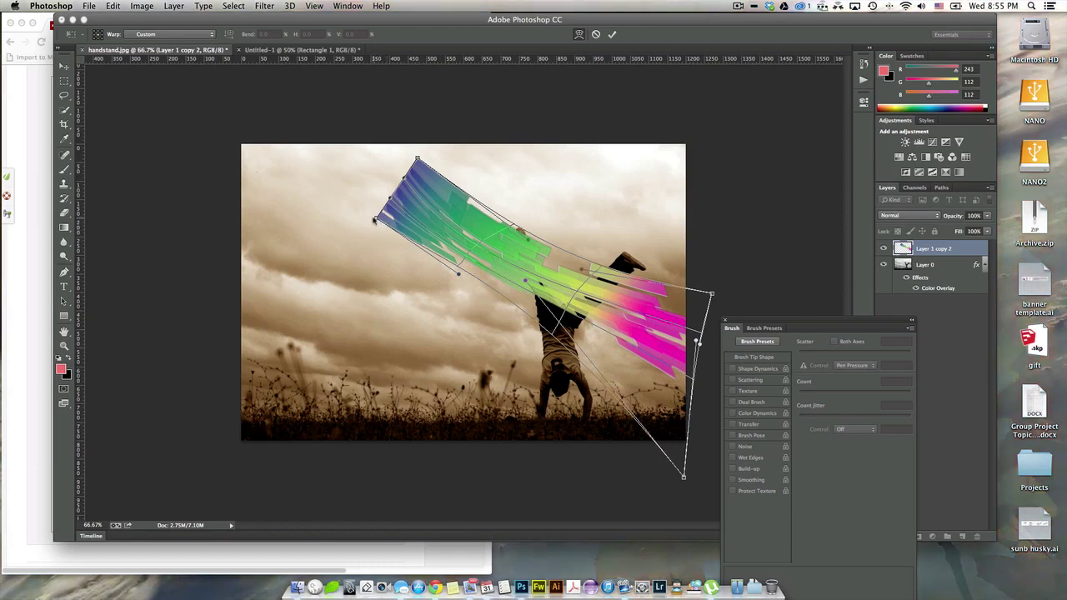
left_click_drag(378, 218, 317, 140)
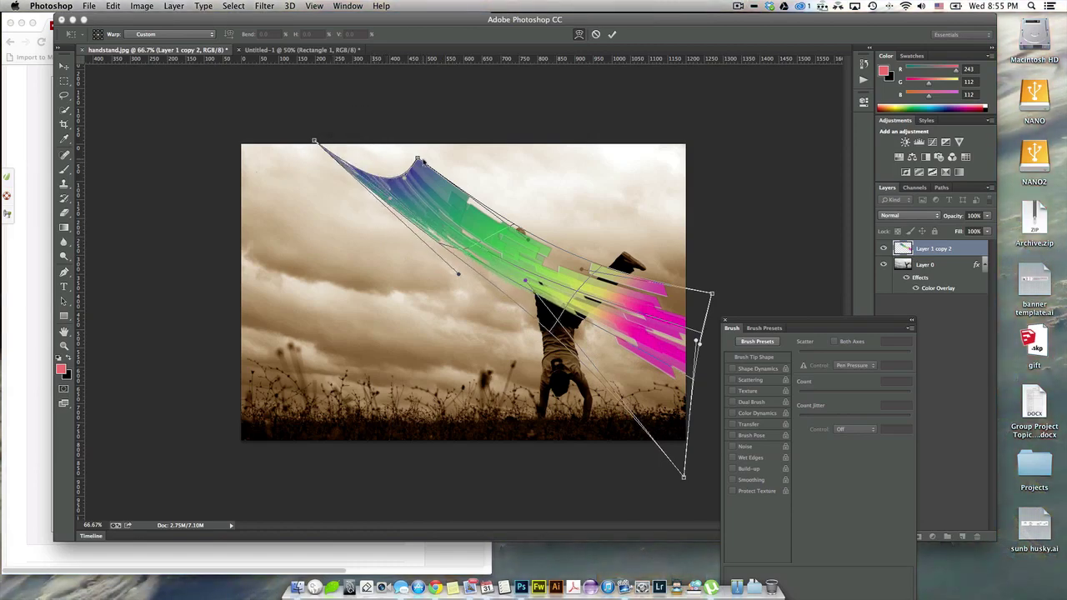
left_click_drag(418, 160, 435, 101)
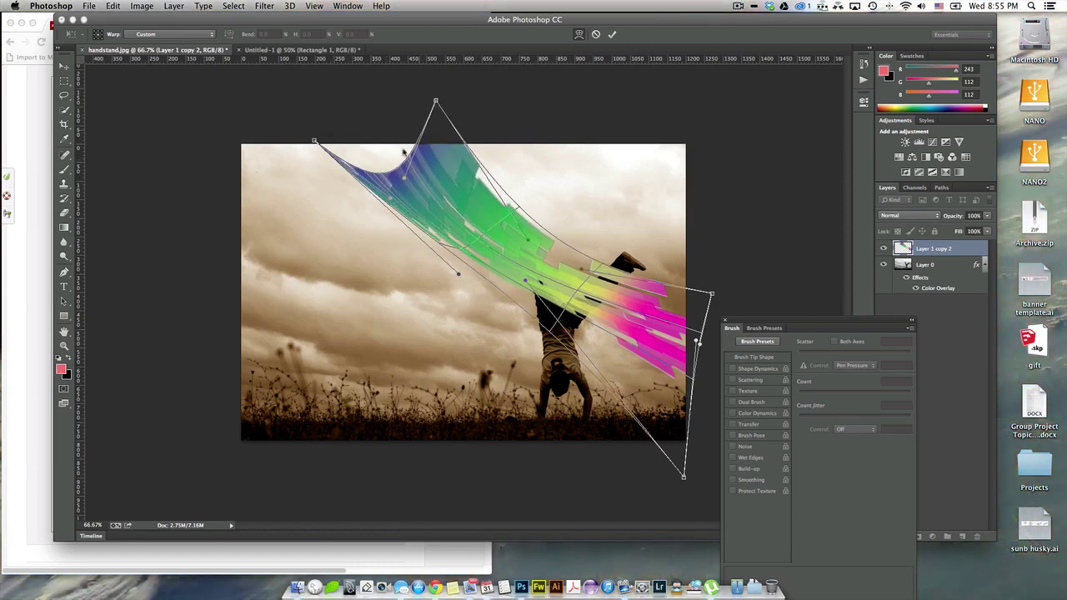
left_click_drag(404, 179, 381, 107)
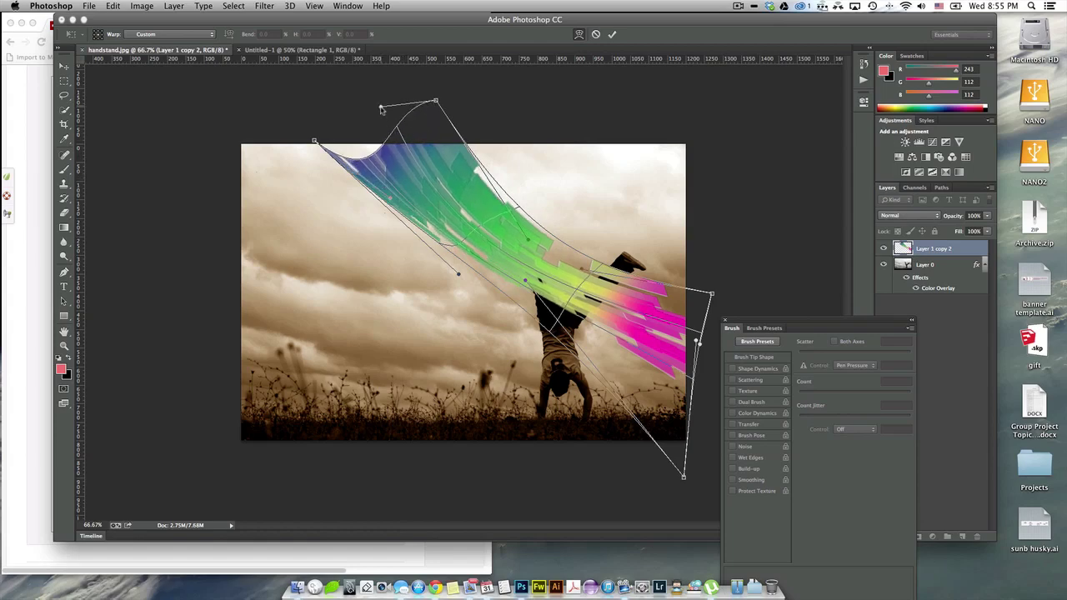
left_click_drag(388, 199, 421, 121)
left_click_drag(531, 242, 521, 231)
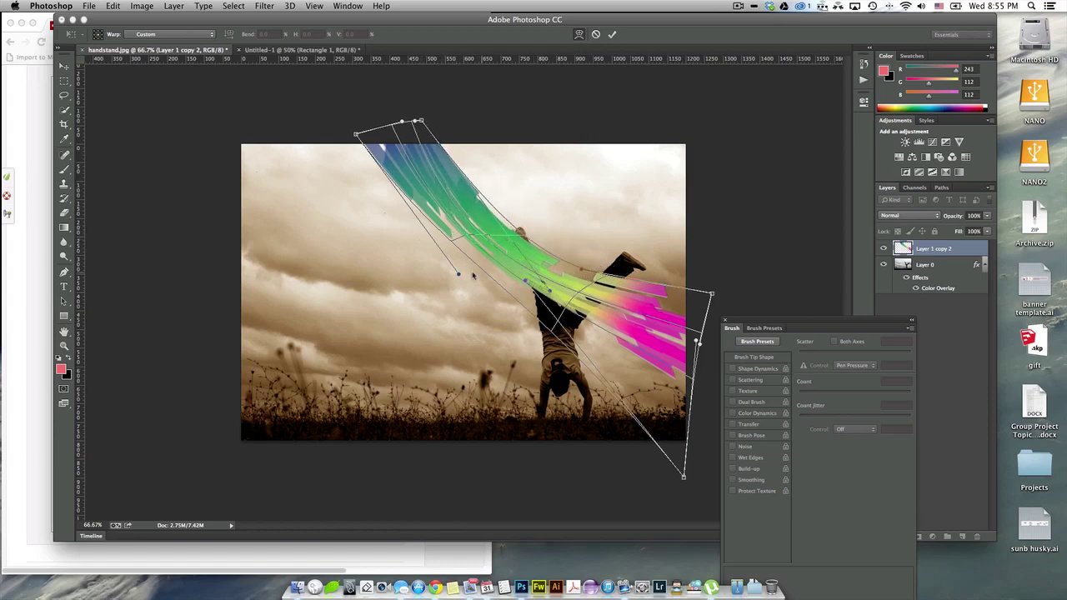
left_click_drag(457, 282, 443, 307)
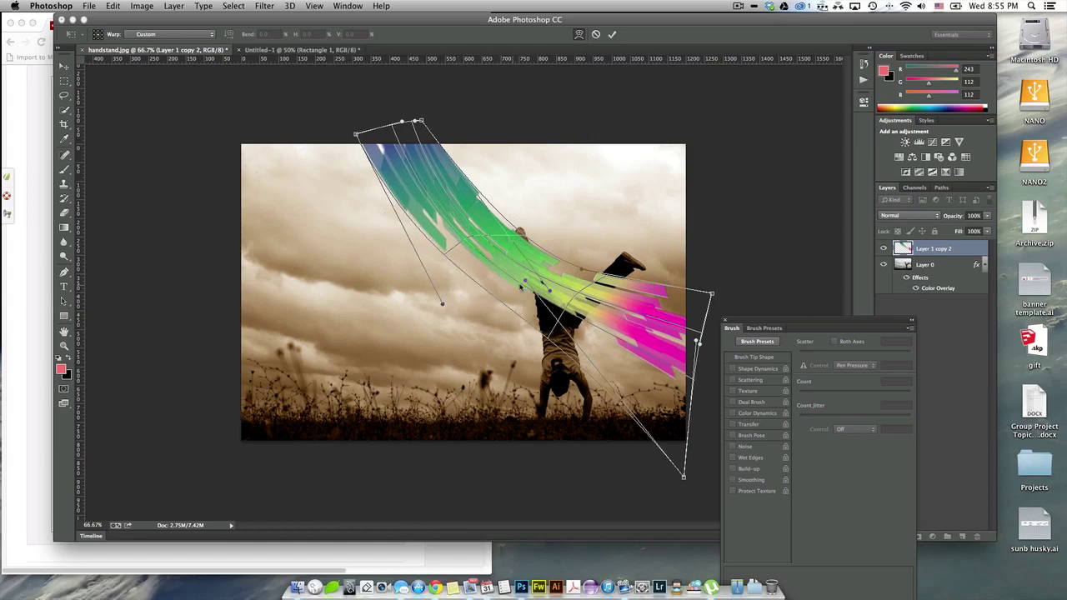
- Stretch the warp's magenta end well past the photo's right edge and reshape it, moving the Brush panel aside
mouse_move(527, 284)
left_mouse_down()
mouse_move(609, 285)
mouse_move(596, 218)
mouse_move(620, 171)
mouse_move(705, 215)
mouse_move(703, 302)
mouse_move(713, 298)
mouse_move(785, 382)
mouse_move(734, 350)
left_mouse_up()
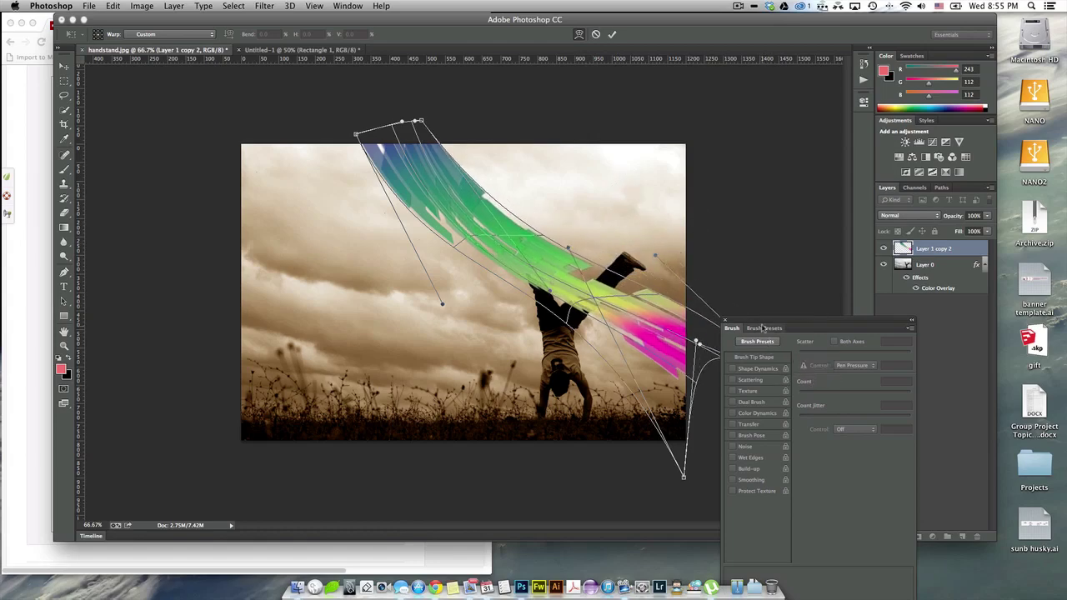
left_click_drag(791, 323, 834, 197)
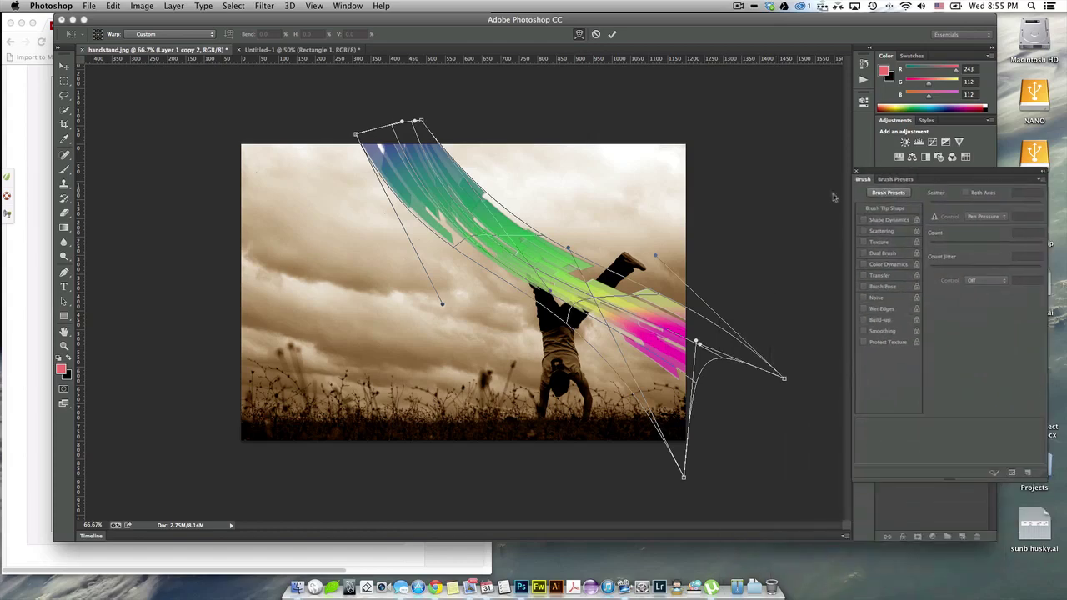
left_click_drag(699, 343, 777, 460)
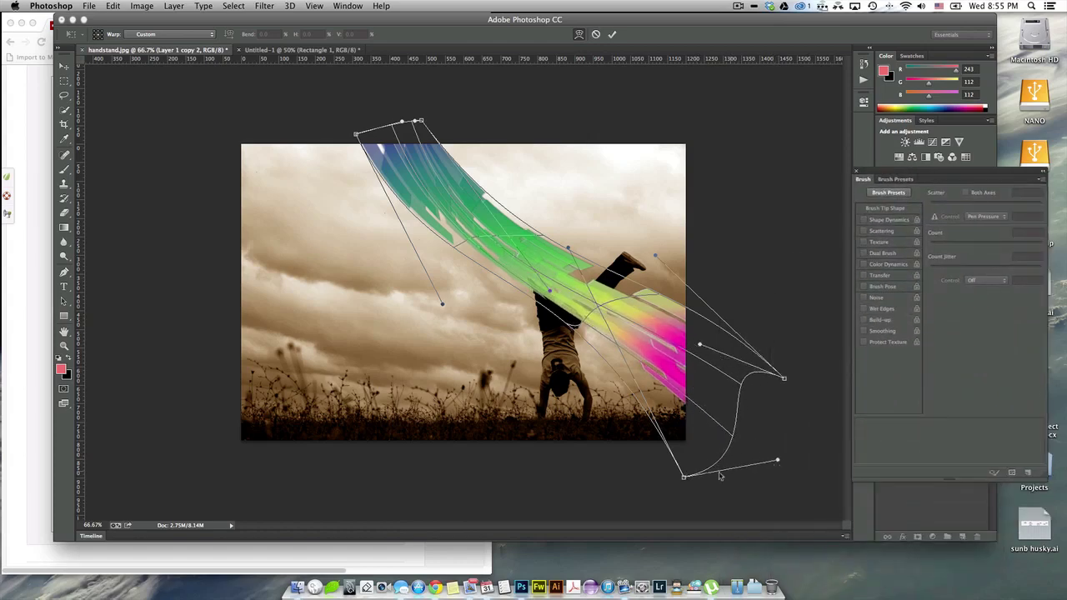
left_click_drag(682, 480, 719, 432)
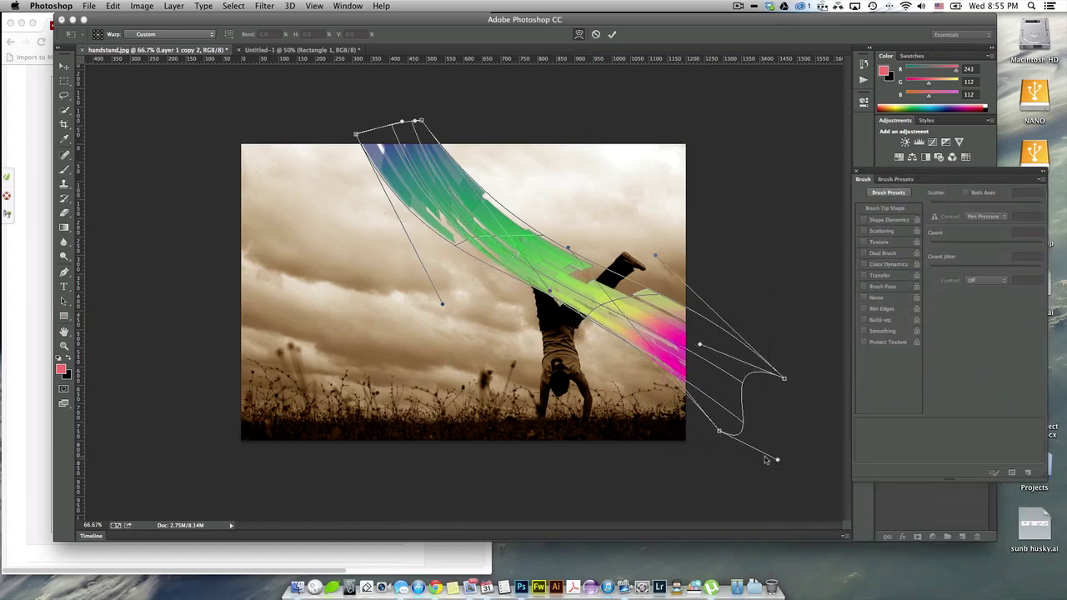
left_click_drag(778, 460, 723, 386)
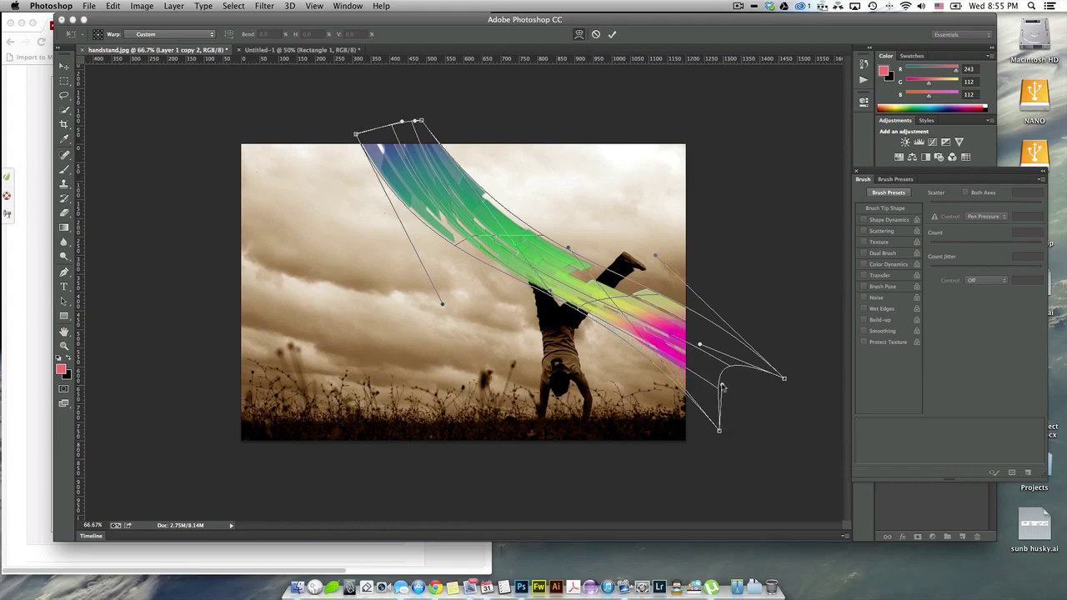
- Narrow the blue end of the stripes at the photo's upper edge and reshape the curve through the green section
mouse_move(455, 209)
left_mouse_down()
mouse_move(494, 239)
mouse_move(451, 188)
left_mouse_up()
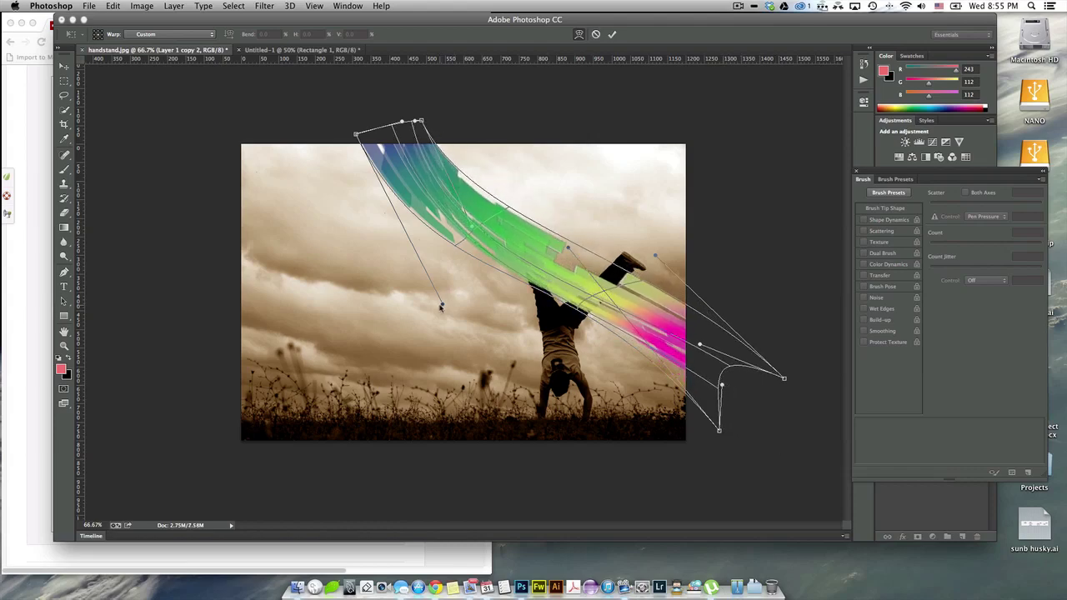
left_click_drag(441, 306, 441, 351)
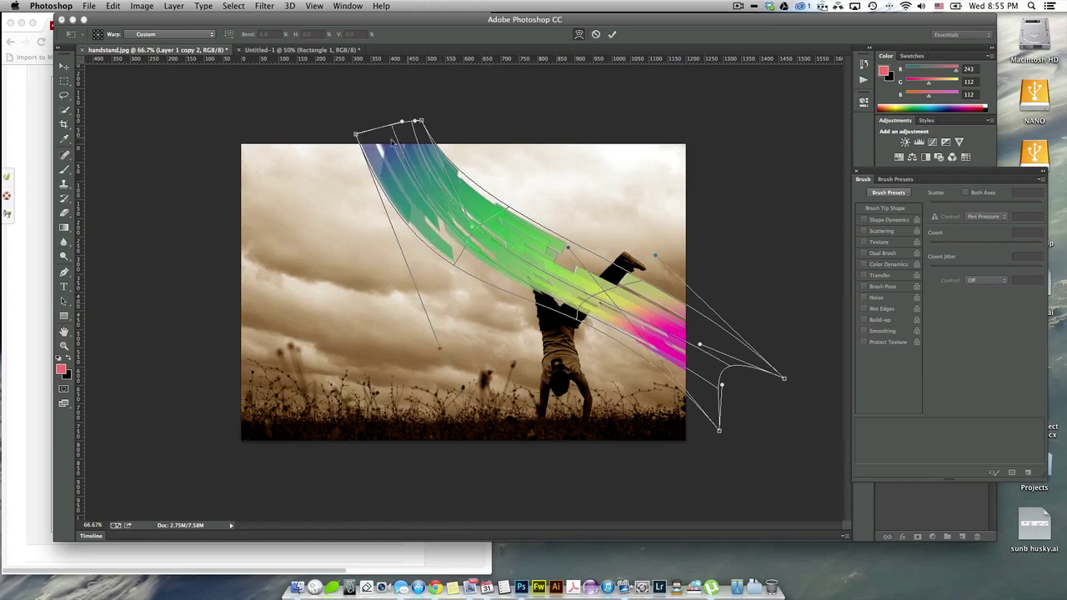
left_click_drag(356, 136, 402, 141)
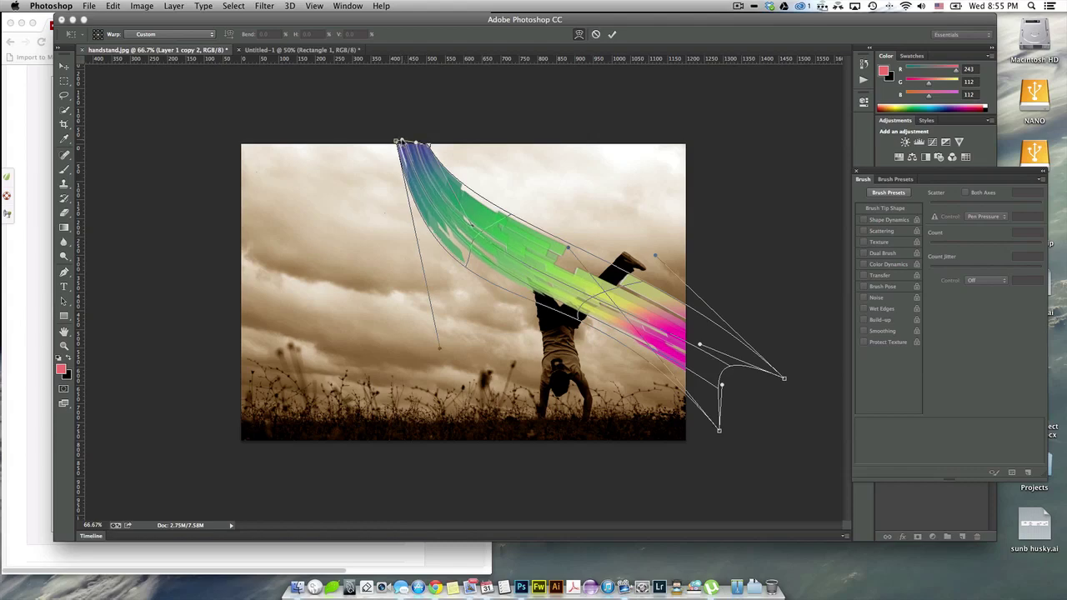
left_click_drag(440, 351, 510, 279)
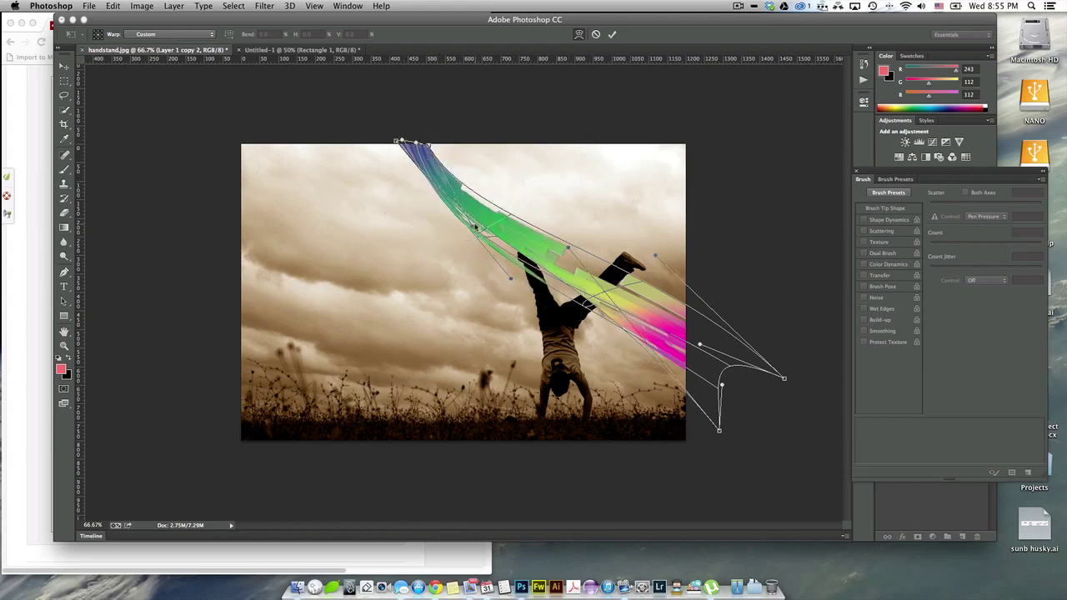
left_click_drag(483, 224, 555, 197)
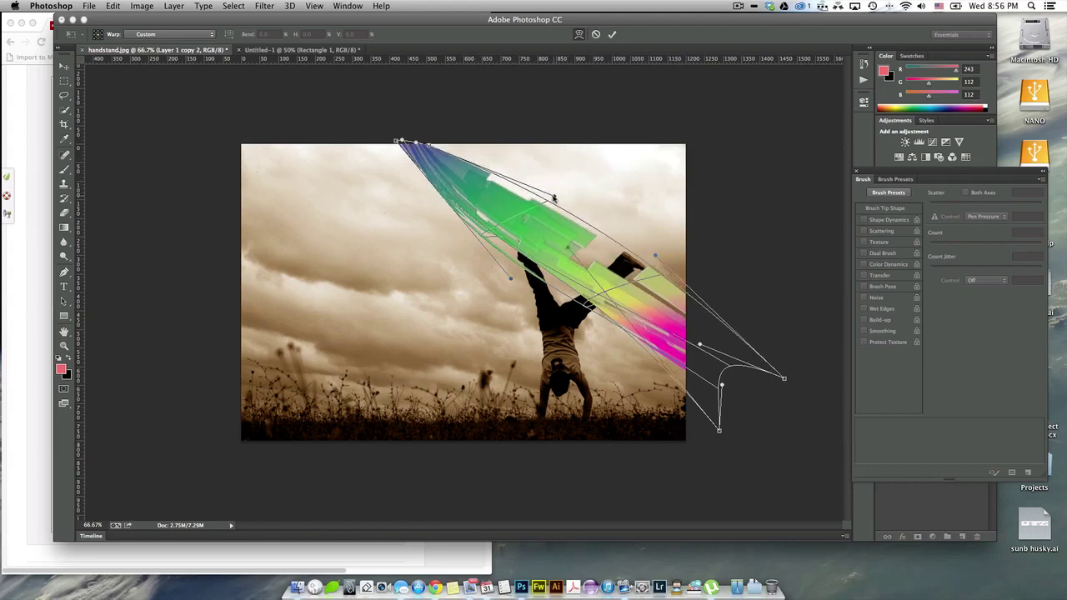
- Smooth the bend along both long edges of the warped stripes and widen their blue end at the photo's upper edge
left_click_drag(512, 281, 534, 319)
left_click_drag(554, 199, 554, 287)
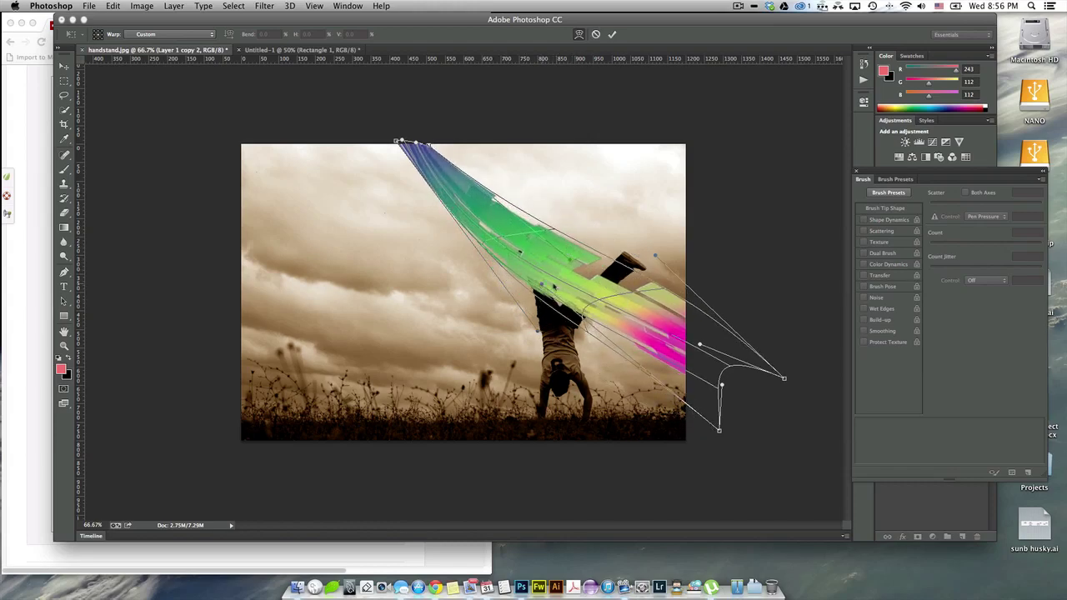
left_click_drag(656, 254, 606, 243)
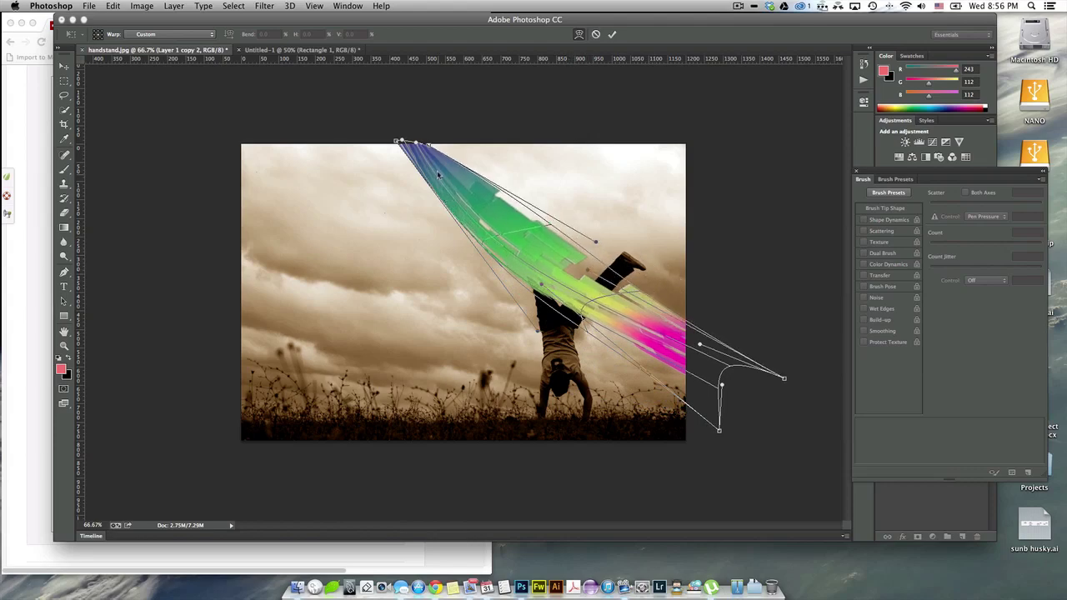
left_click_drag(398, 142, 436, 136)
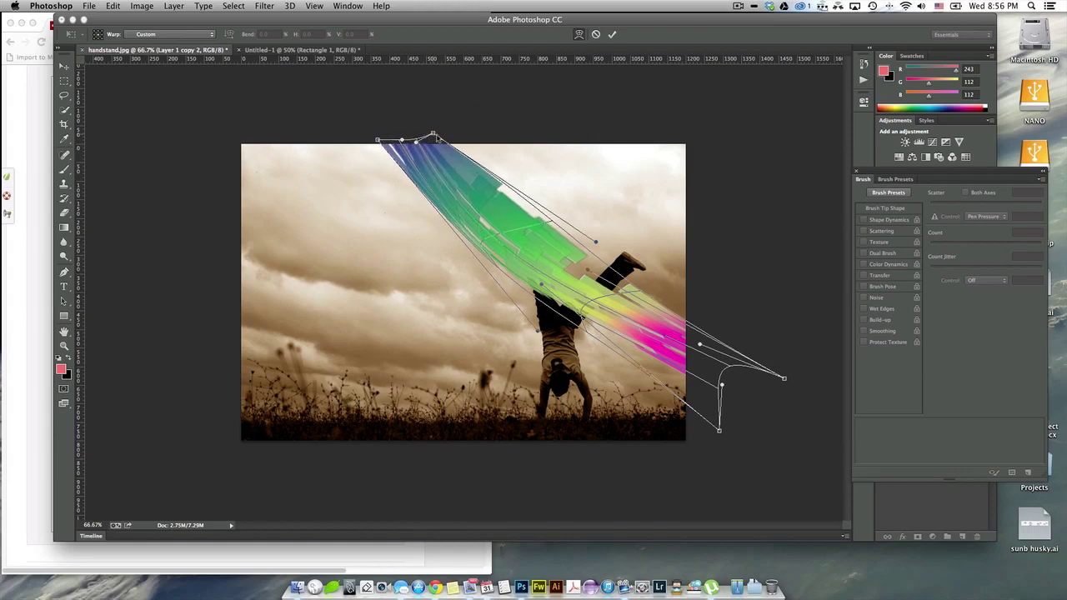
left_click_drag(596, 244, 510, 197)
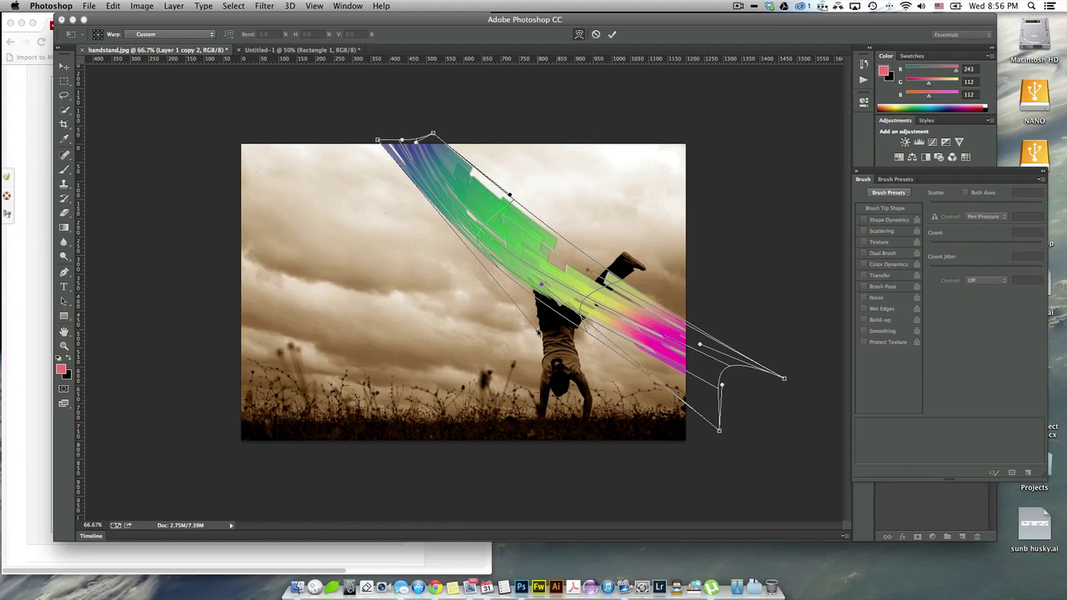
mouse_move(539, 332)
left_mouse_down()
mouse_move(522, 434)
mouse_move(539, 318)
left_mouse_up()
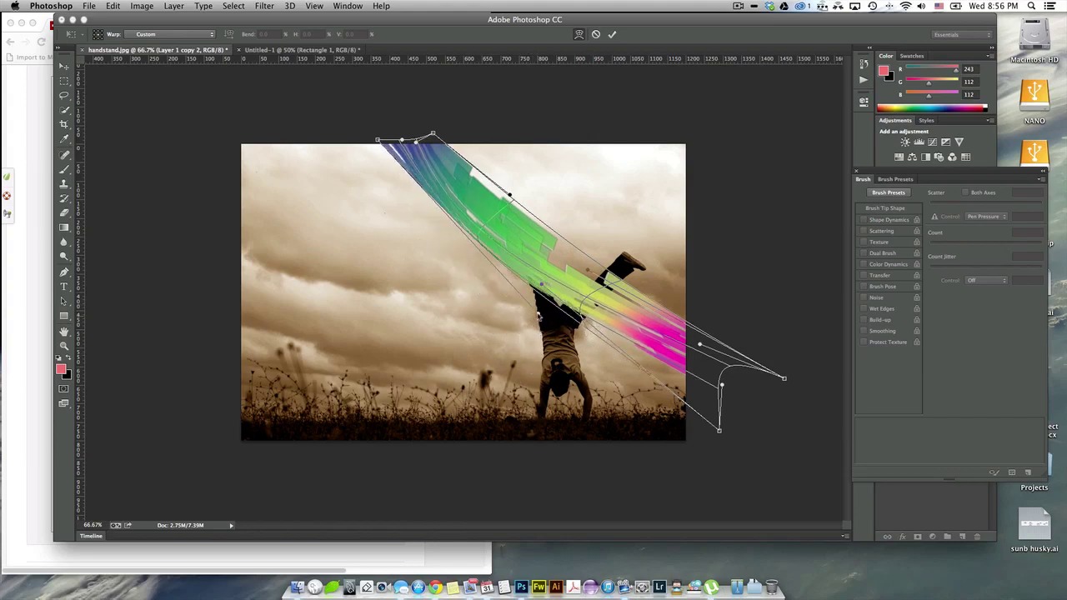
- Switch to the tutorial in Chrome, examine the warp example and Step 10 on masking the leg, and return to Photoshop
left_click(36, 334)
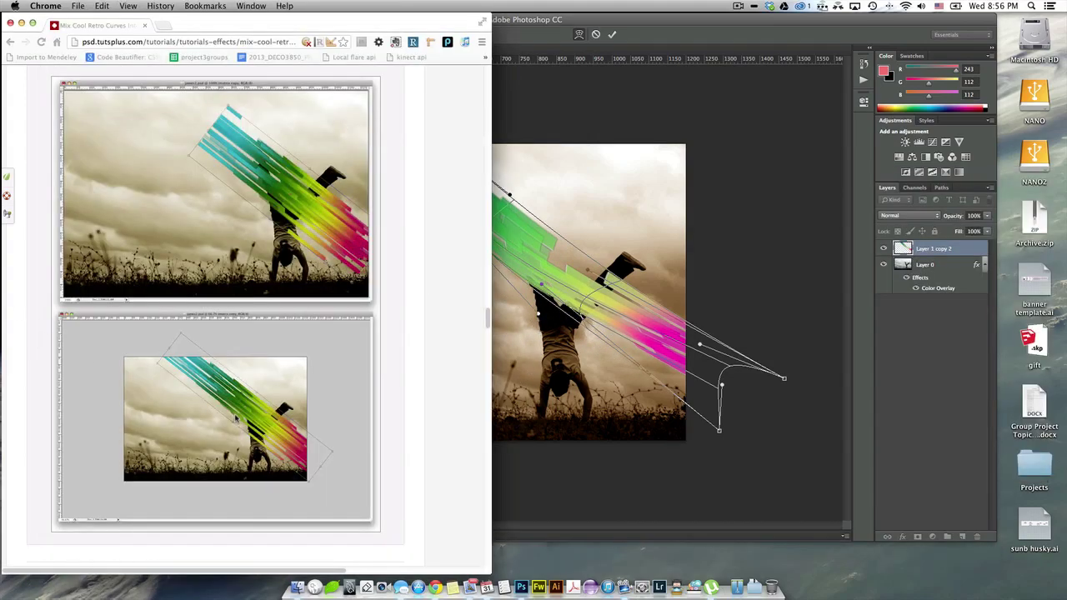
scroll(242, 409, "down", 15)
scroll(256, 397, "down", 8)
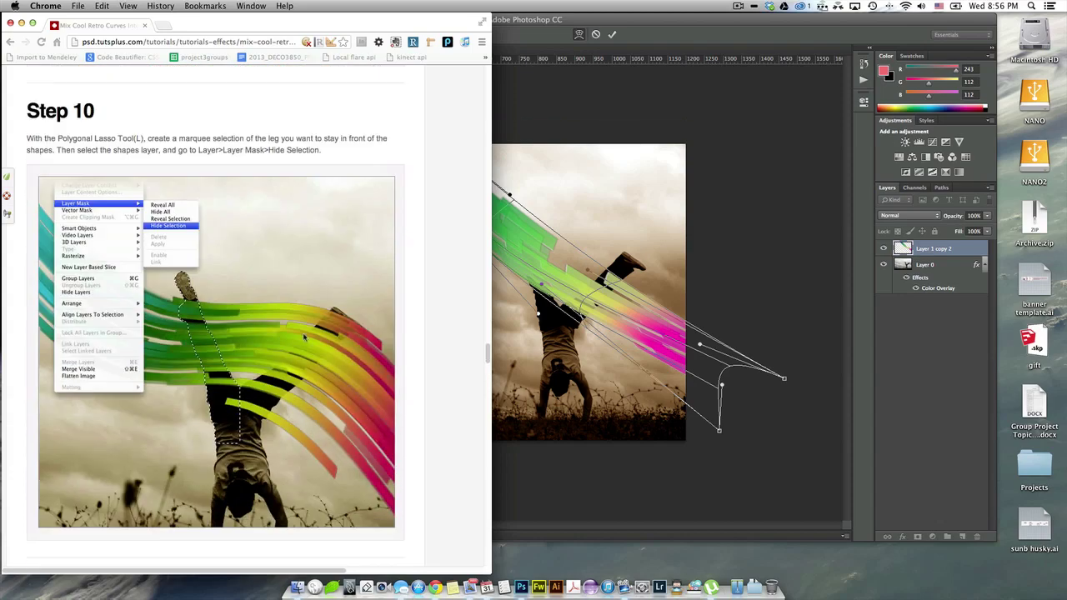
scroll(306, 341, "up", 15)
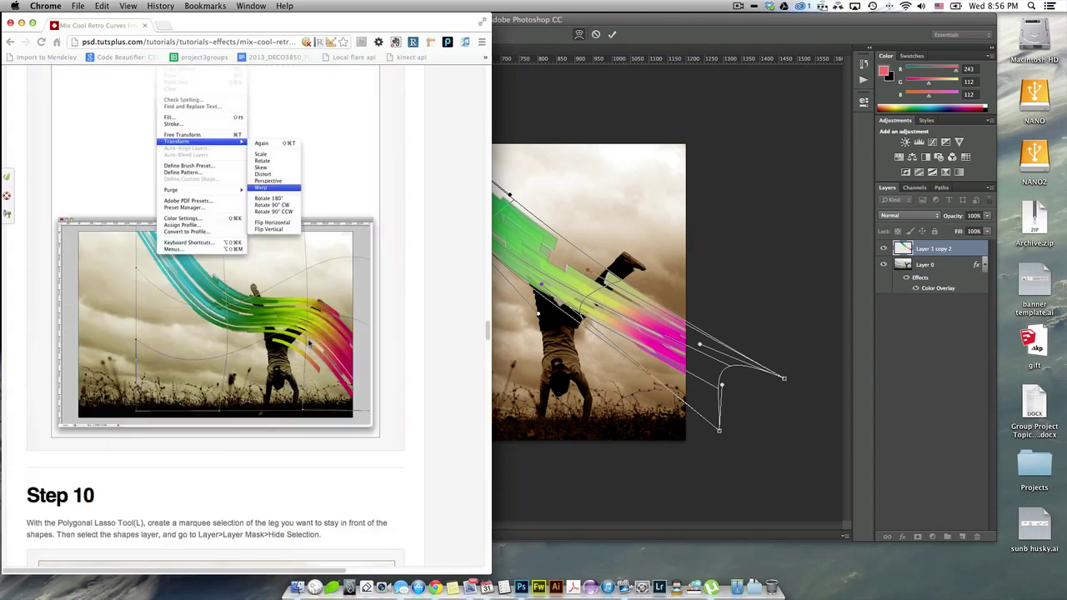
left_click(622, 217)
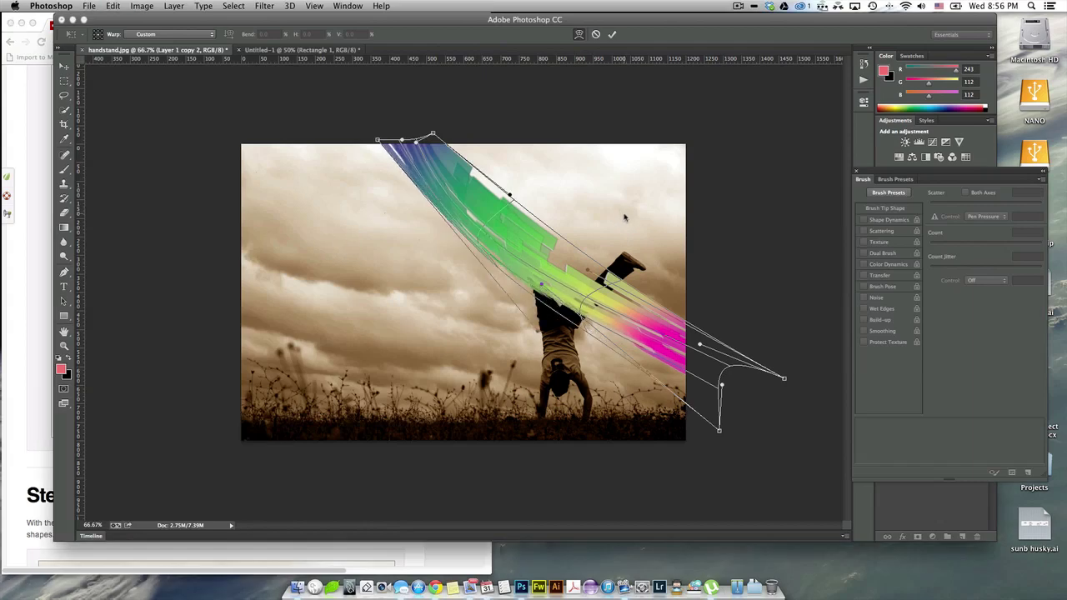
- Discard the current warp, rotate the vertical rainbow stripes counterclockwise to a diagonal, and shift them left across the raised leg
key("Escape")
key("ctrl+t")
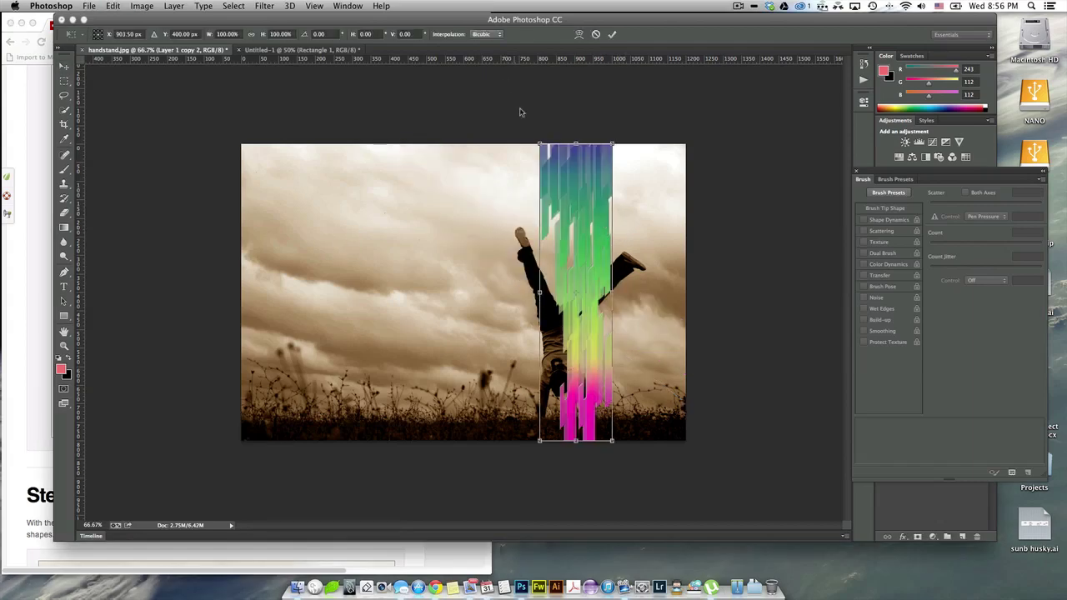
left_click_drag(519, 110, 361, 166)
key("Return")
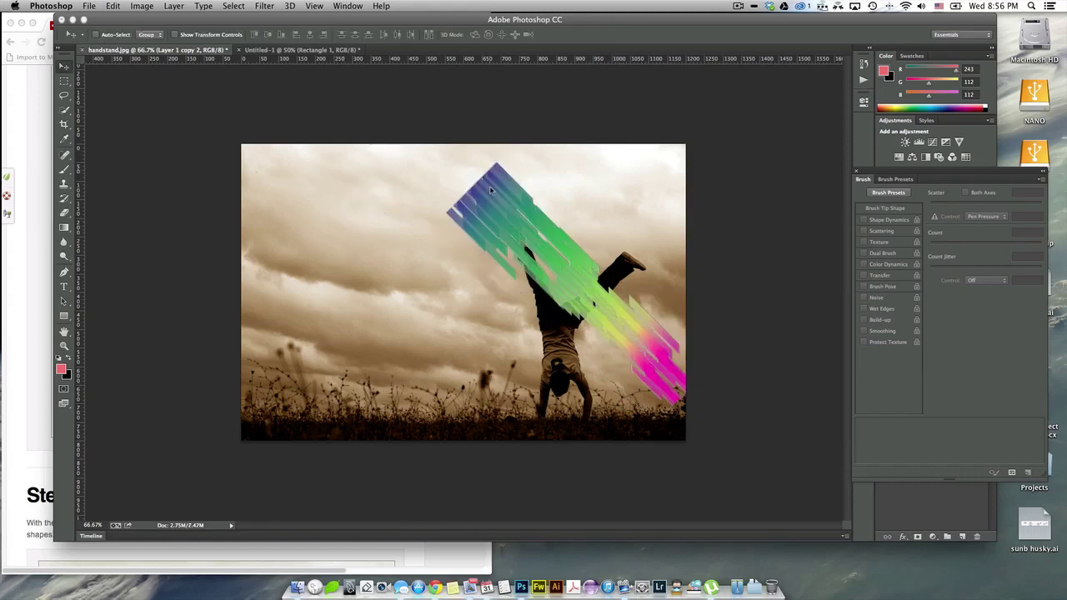
left_click_drag(543, 259, 512, 259)
- Warp the stripes by bending the green section downward and pulling the blue end up past the photo's upper edge
key("super+t")
right_click(507, 250)
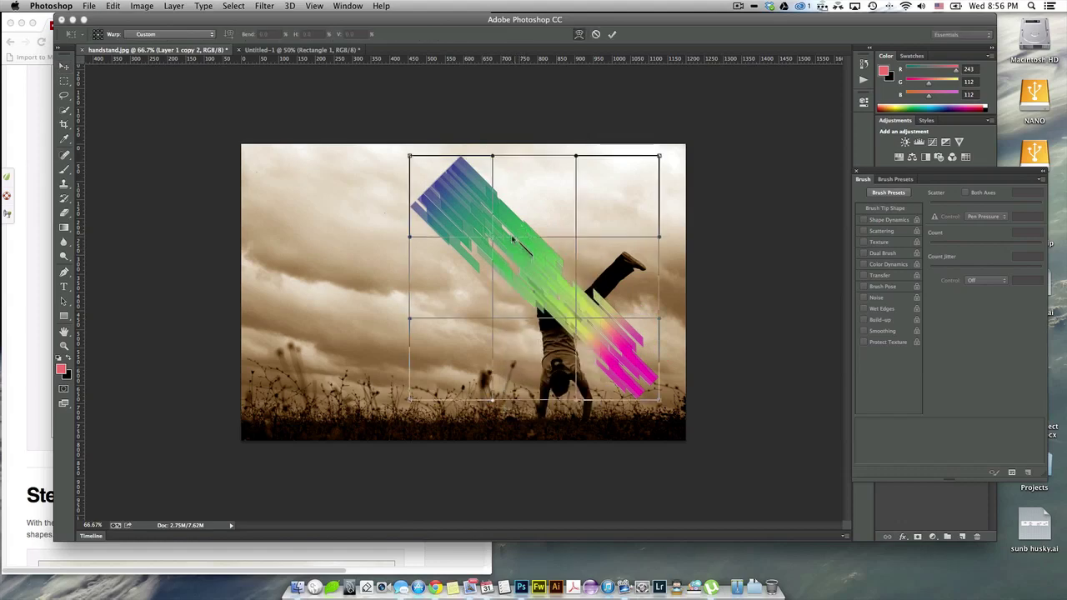
mouse_move(492, 241)
left_mouse_down()
mouse_move(437, 296)
mouse_move(467, 263)
left_mouse_up()
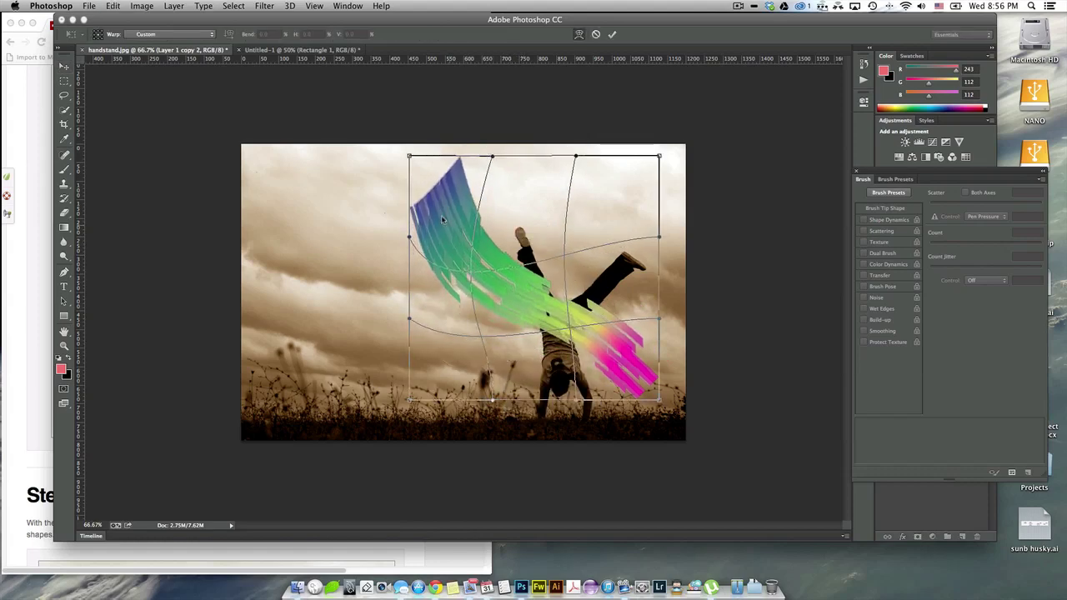
mouse_move(412, 159)
left_mouse_down()
mouse_move(381, 91)
mouse_move(368, 104)
left_mouse_up()
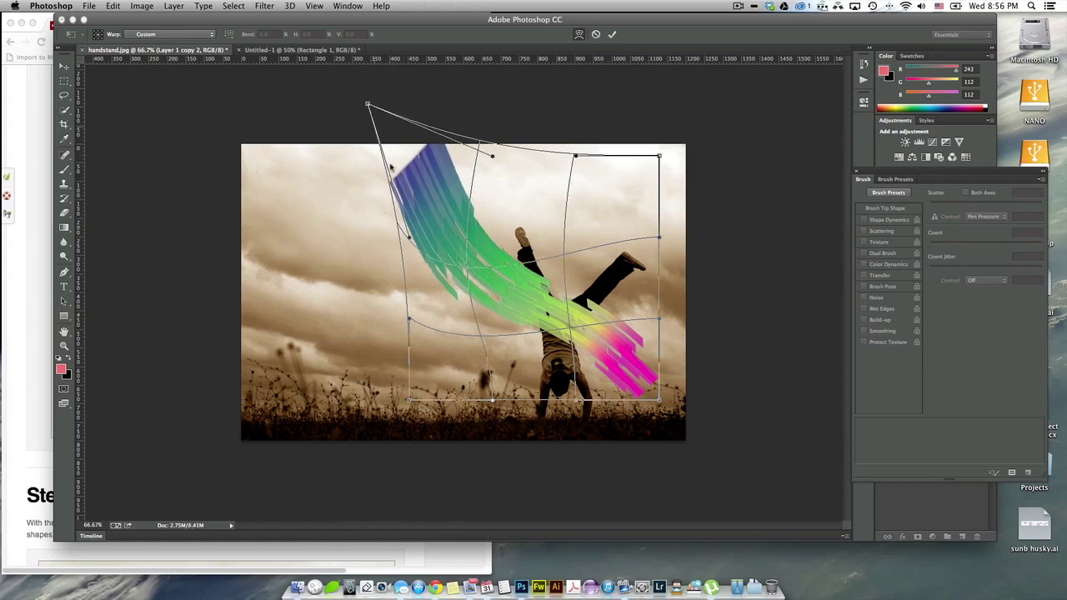
left_click_drag(411, 241, 402, 163)
left_click_drag(490, 156, 452, 145)
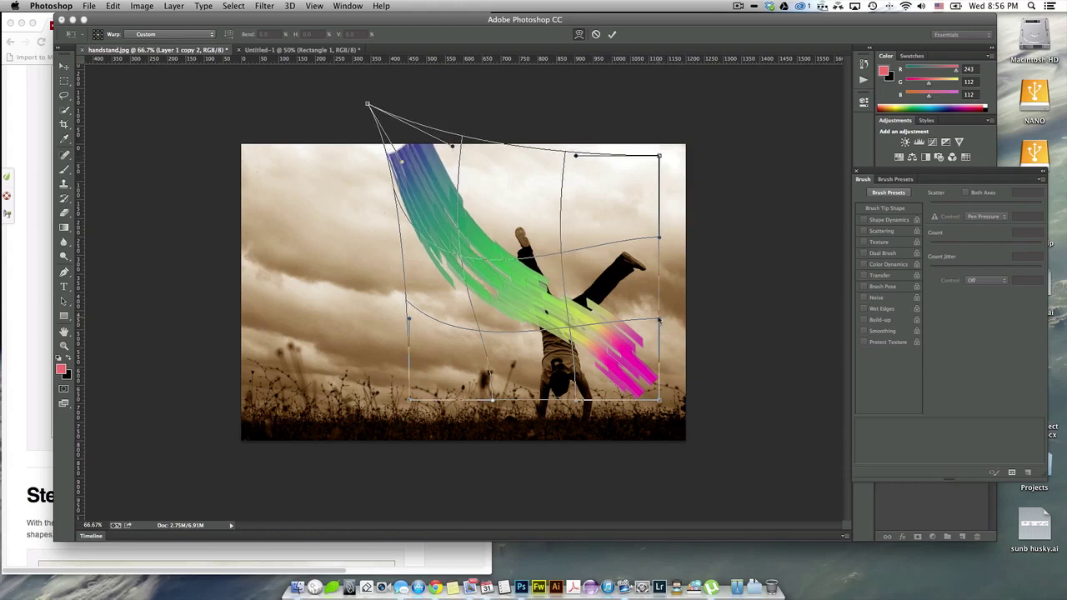
- Stretch the warp's magenta end beyond the photo's lower-right corner and curve it downward along the right edge
left_click_drag(665, 407, 704, 458)
left_click_drag(659, 321, 714, 303)
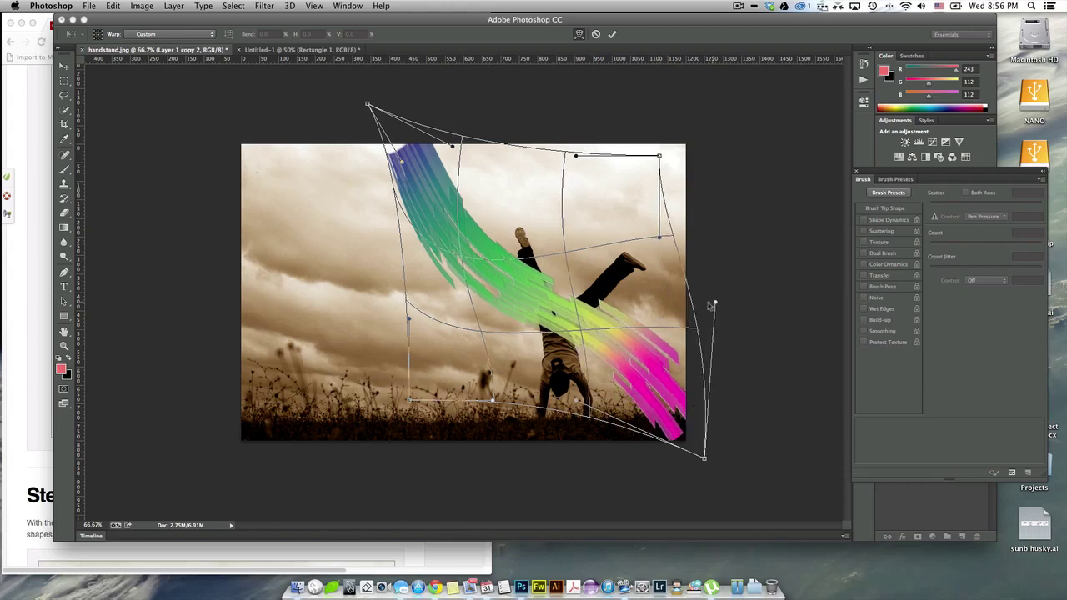
left_click_drag(575, 404, 669, 360)
mouse_move(714, 304)
left_mouse_down()
mouse_move(731, 305)
mouse_move(712, 294)
left_mouse_up()
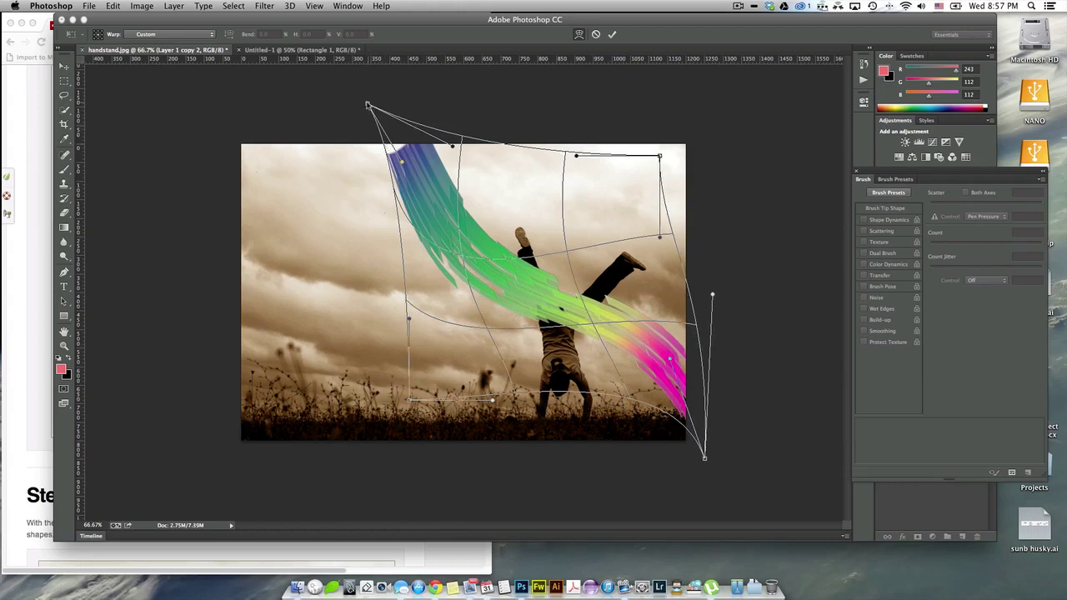
- Extend and narrow the blue end above the photo, apply the warp, and move the curved band slightly upward
left_click_drag(368, 105, 345, 72)
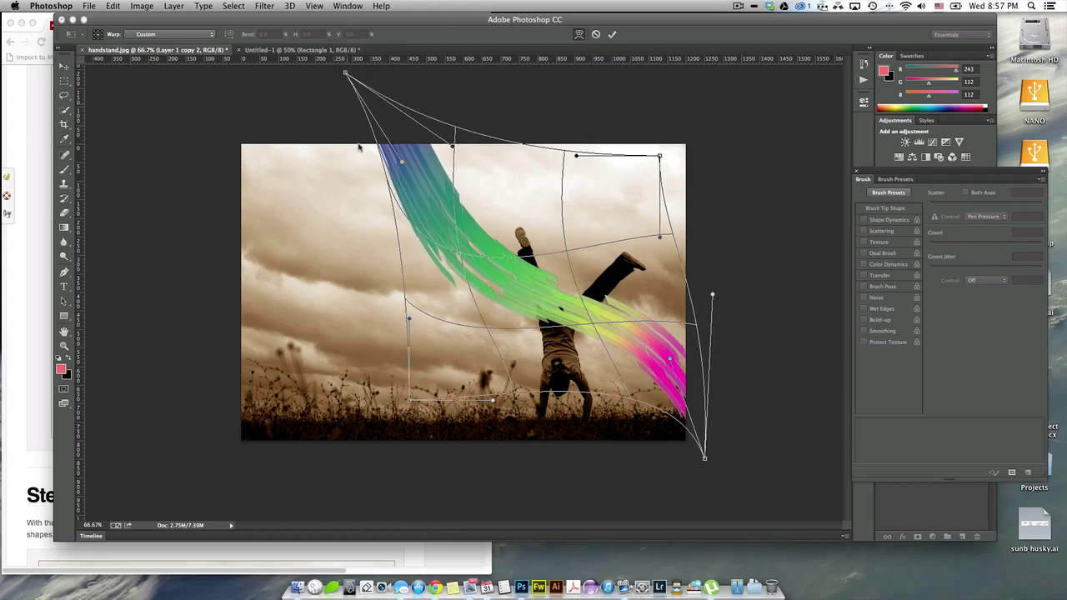
left_click_drag(410, 323, 418, 190)
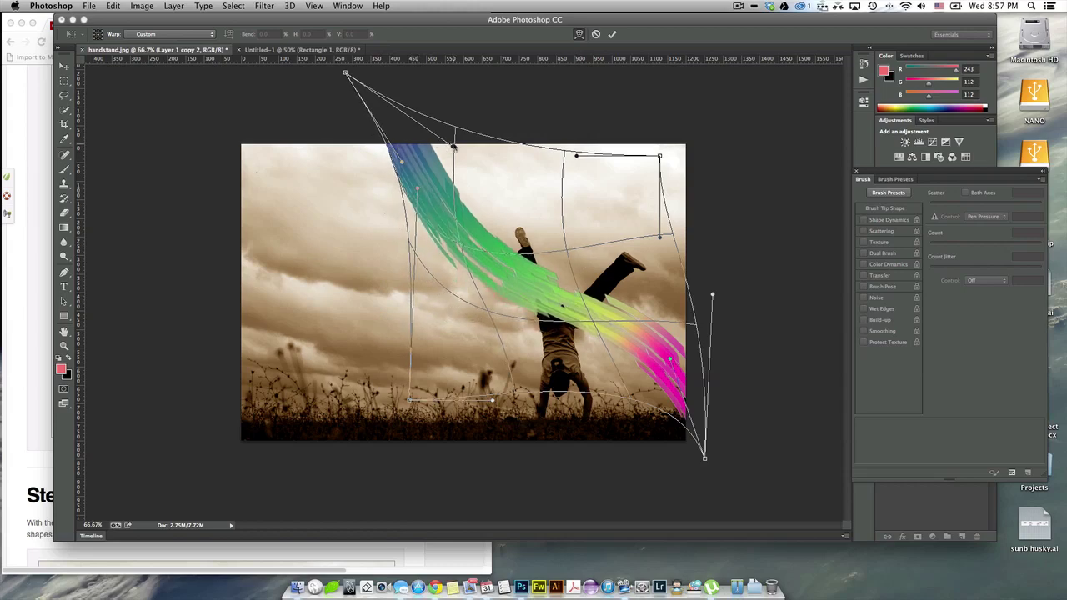
left_click_drag(453, 147, 454, 122)
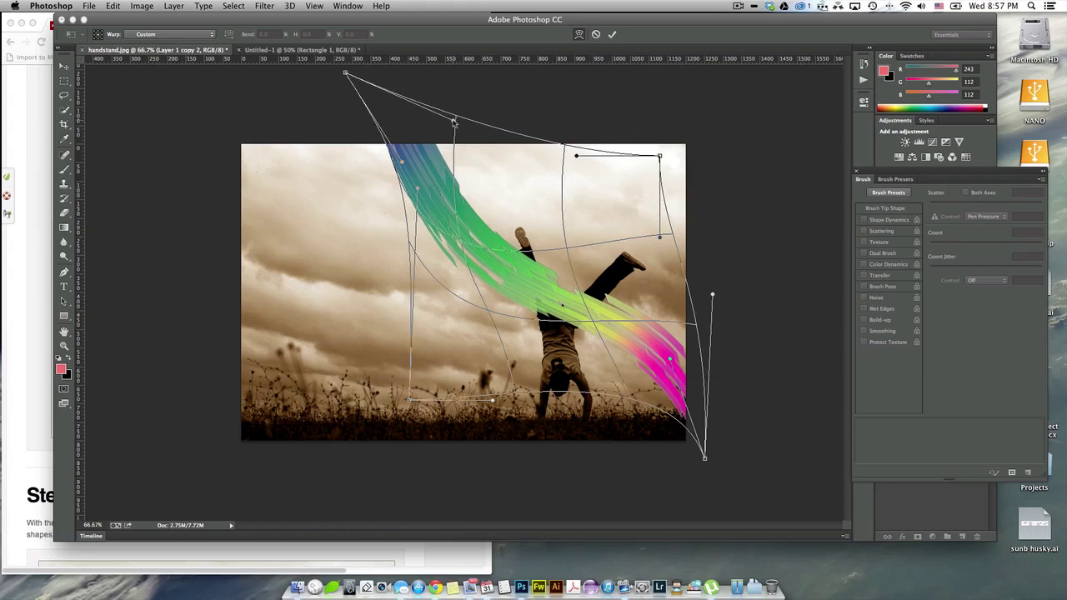
key("Return")
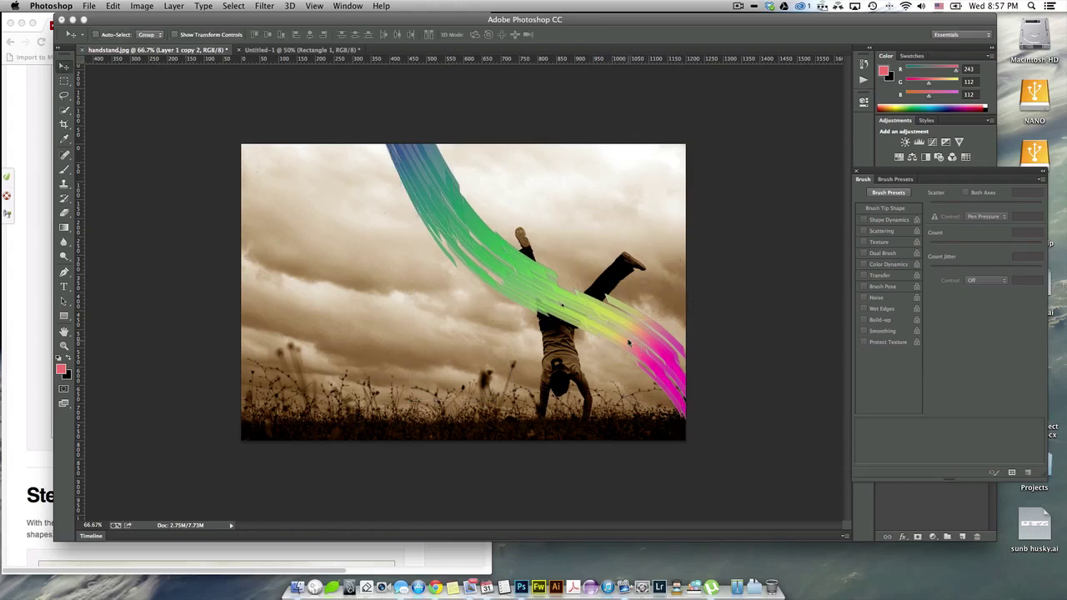
mouse_move(629, 343)
left_mouse_down()
mouse_move(627, 325)
mouse_move(575, 288)
left_mouse_up()
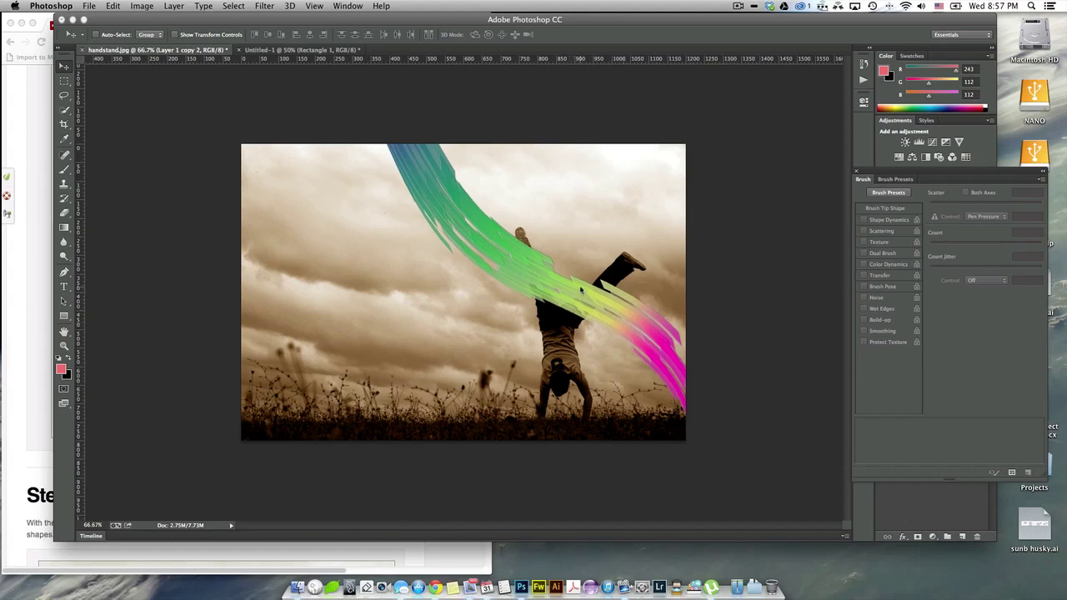
- Switch to the tutorial in Chrome, read Step 10 on selecting and masking the leg, and return to Photoshop
key("super+Tab")
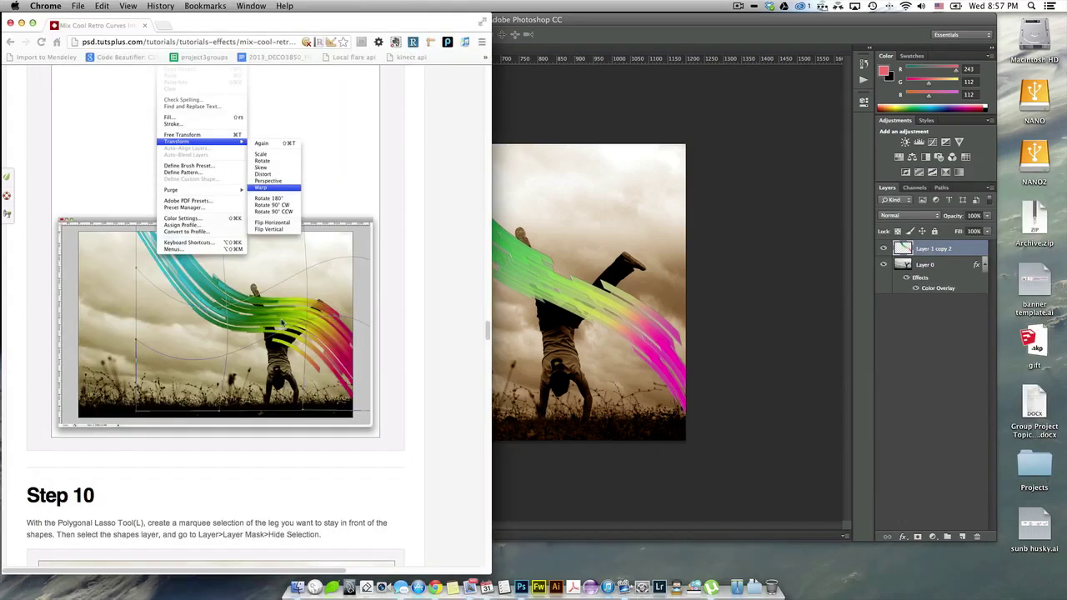
scroll(281, 322, "down", 1)
scroll(281, 322, "down", 5)
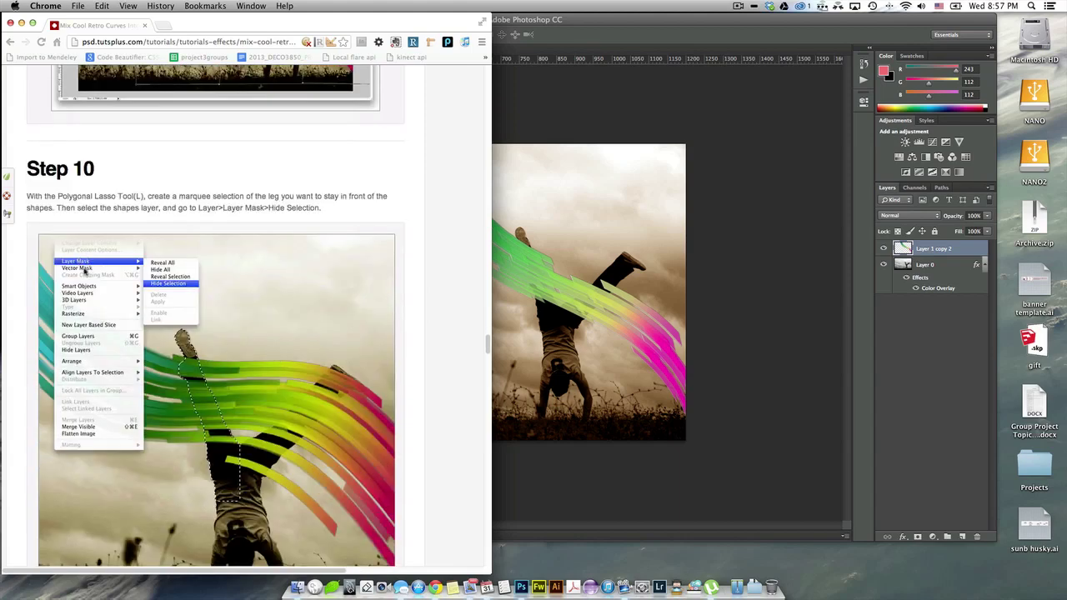
triple_click(107, 204)
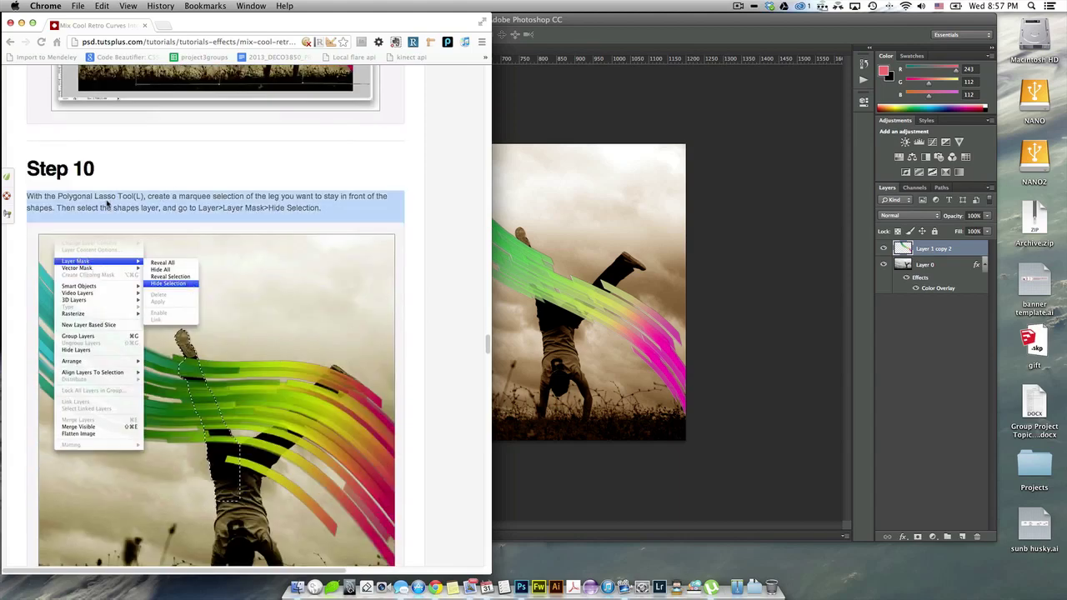
double_click(110, 197)
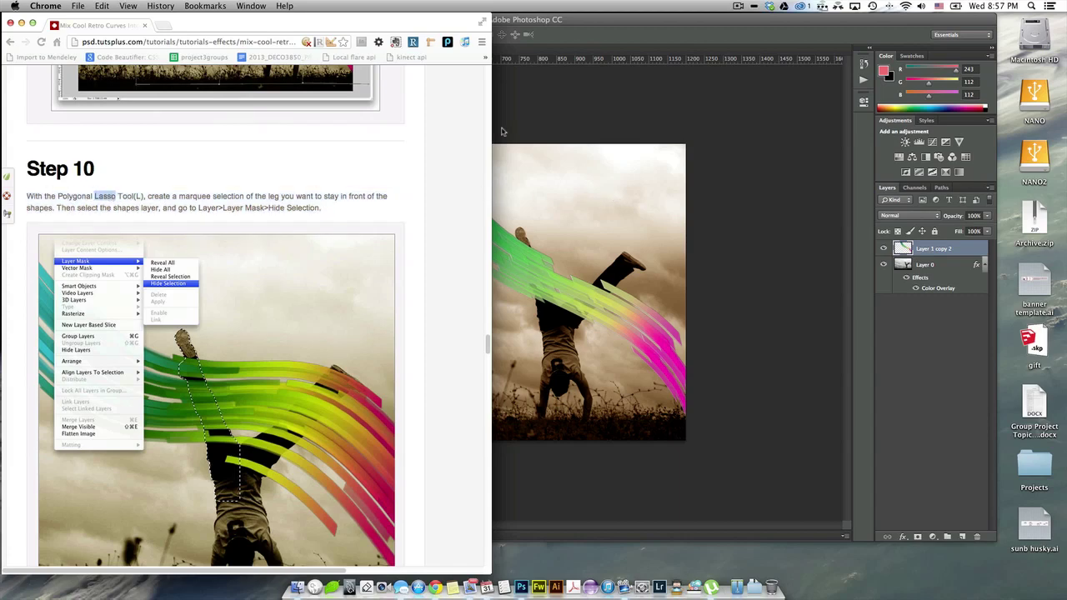
left_click(572, 125)
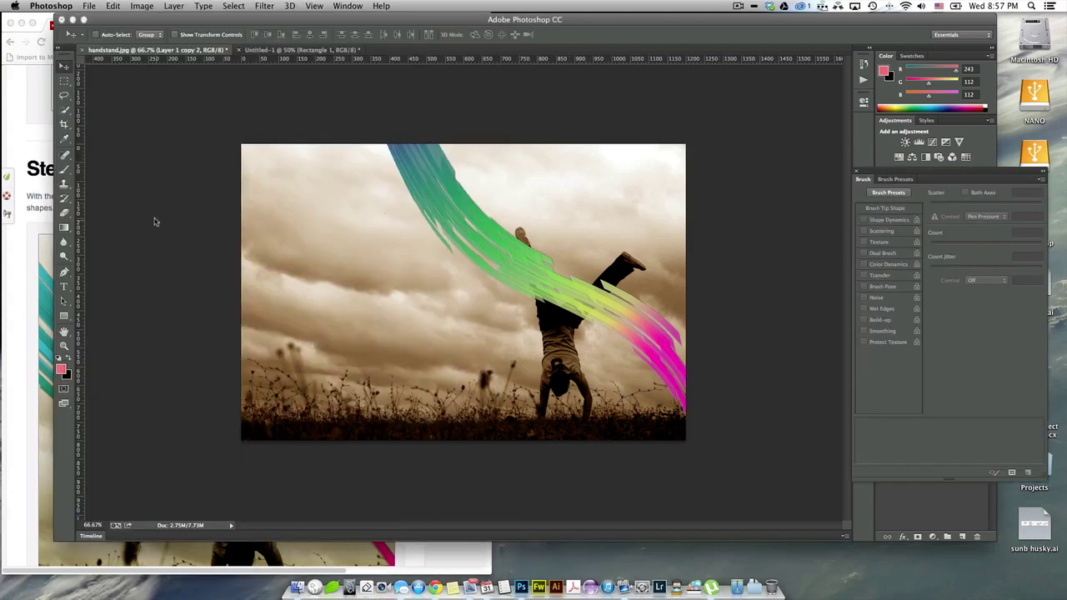
- Move the Brush panel off the layer list, make Layer 0 active, and hide Layer 1 copy 2 to expose the legs
left_click(64, 95)
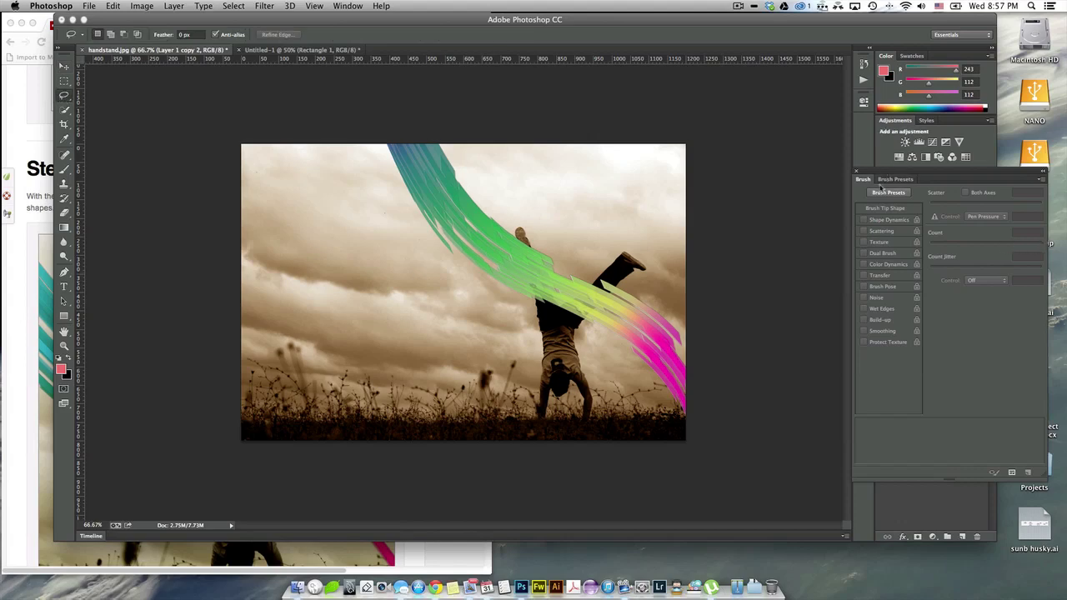
left_click_drag(884, 175, 809, 394)
left_click(933, 265)
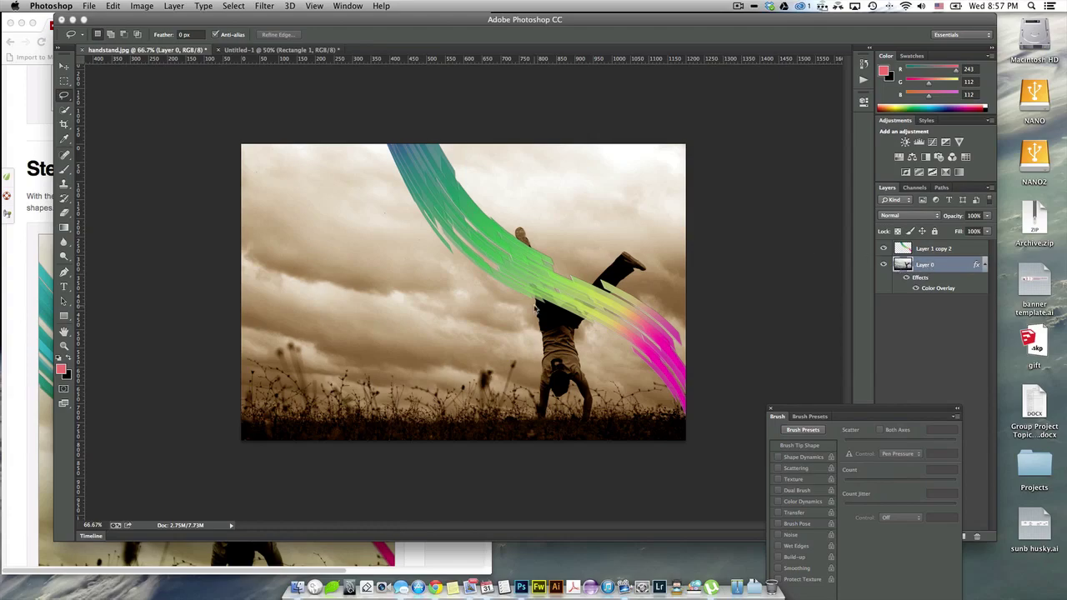
key("super+plus")
key("super+plus")
key("super+plus")
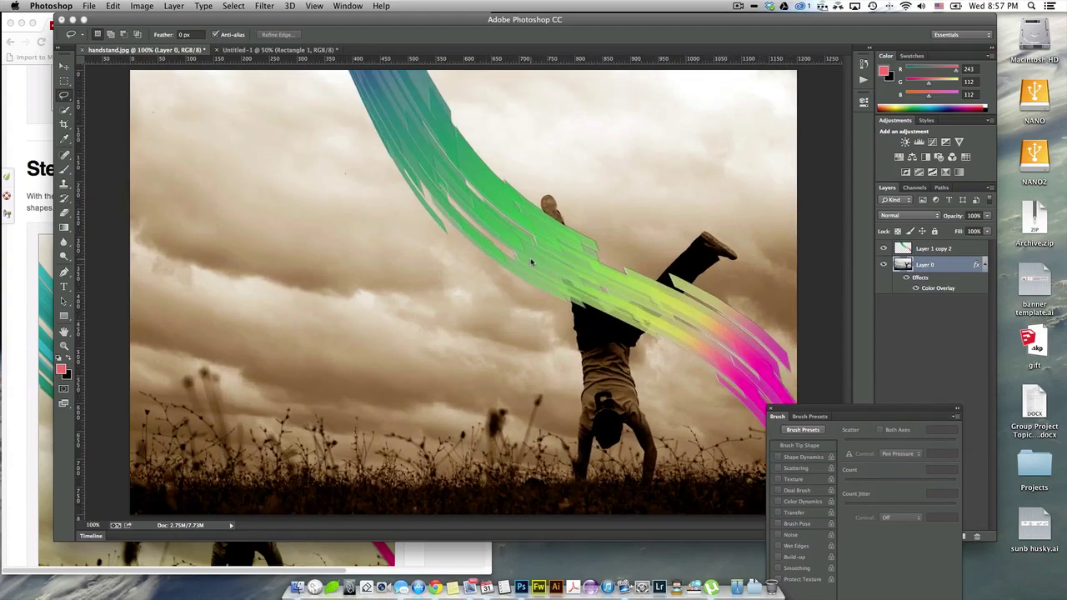
scroll(236, 243, "left", 3)
scroll(236, 243, "up", 2)
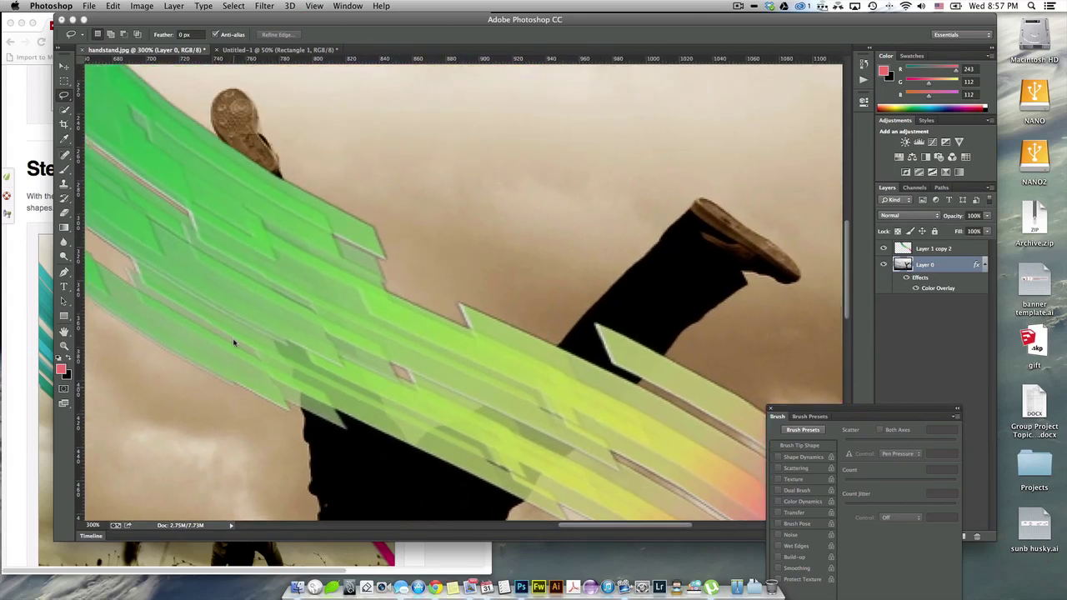
scroll(312, 301, "up", 1)
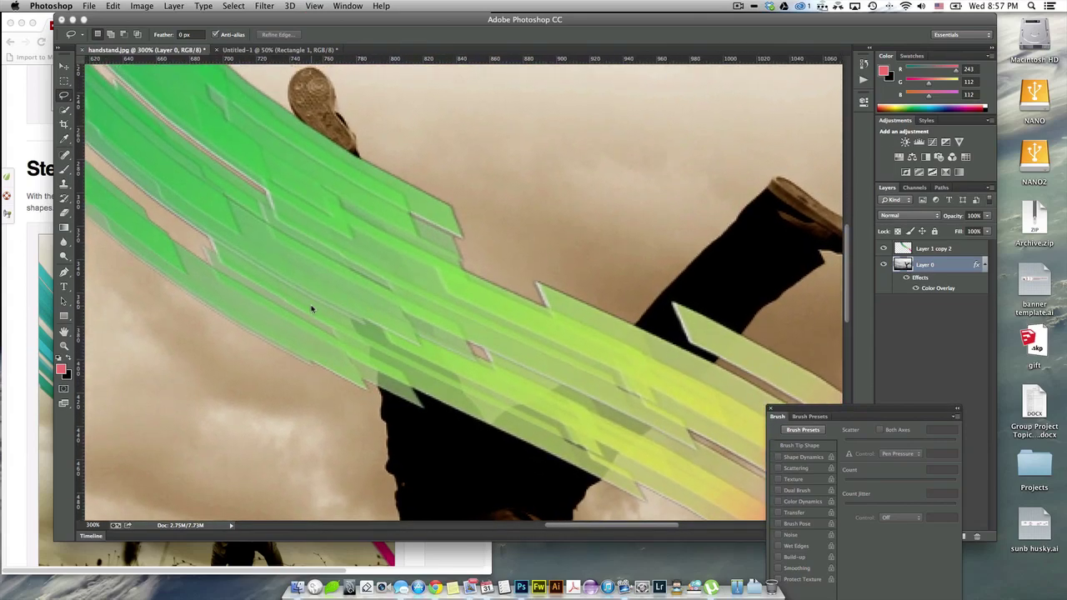
left_click(884, 248)
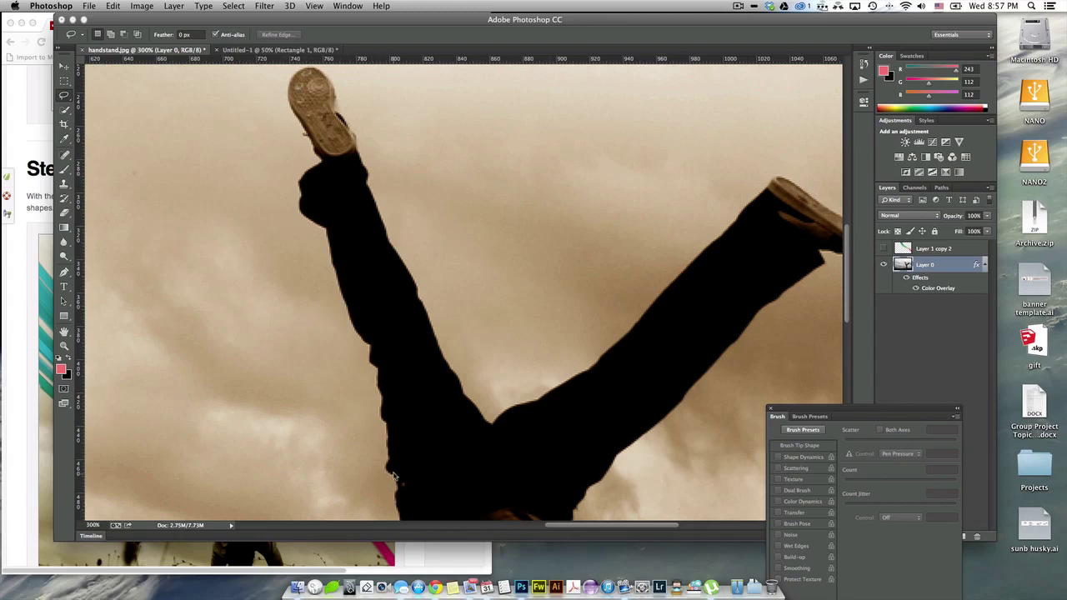
left_click_drag(374, 438, 372, 409)
left_click(370, 367)
left_click_drag(383, 431, 381, 414)
left_click_drag(365, 357, 365, 355)
left_click(223, 304)
- Select the handstander's left-hand leg from the shoe to the shirt's waist by tracing its outline with the Magnetic Lasso tool
mouse_move(64, 95)
left_mouse_down()
mouse_move(84, 93)
mouse_move(95, 119)
left_mouse_up()
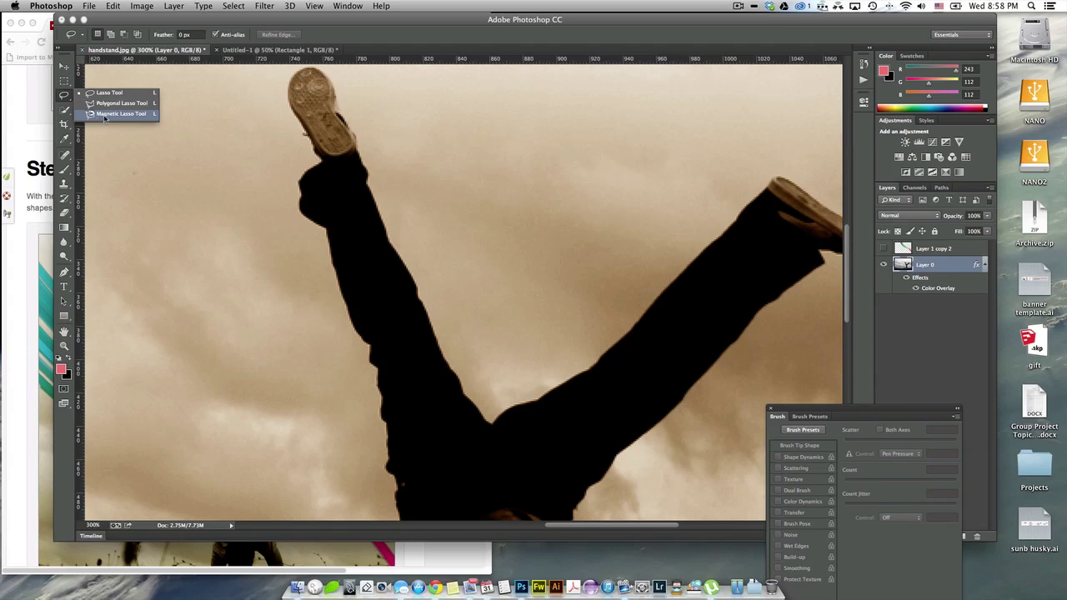
left_click(104, 115)
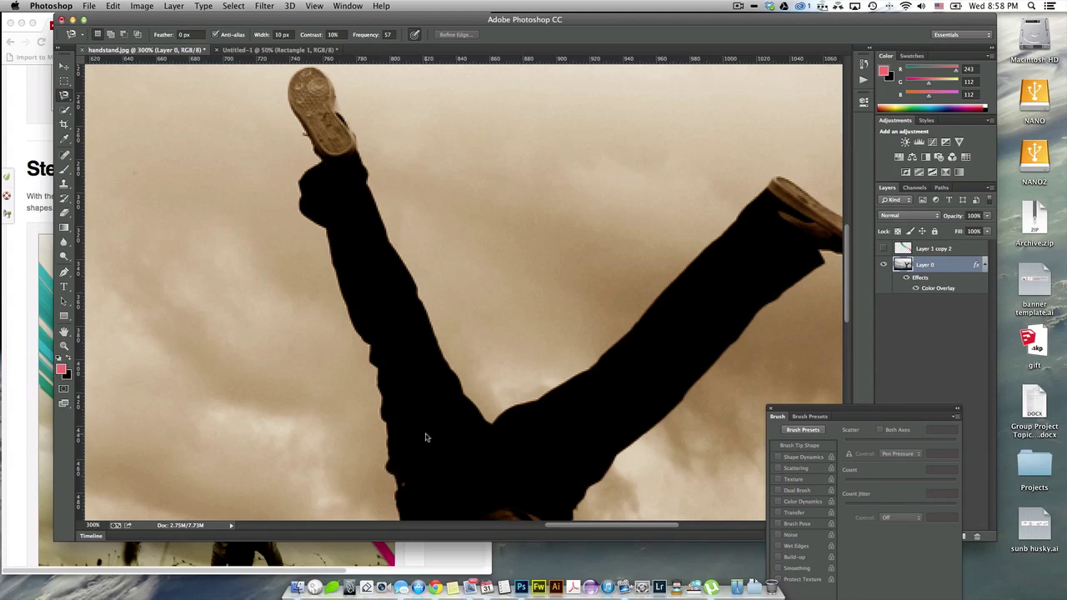
scroll(425, 436, "down", 5)
scroll(442, 428, "up", 4)
scroll(442, 427, "up", 1)
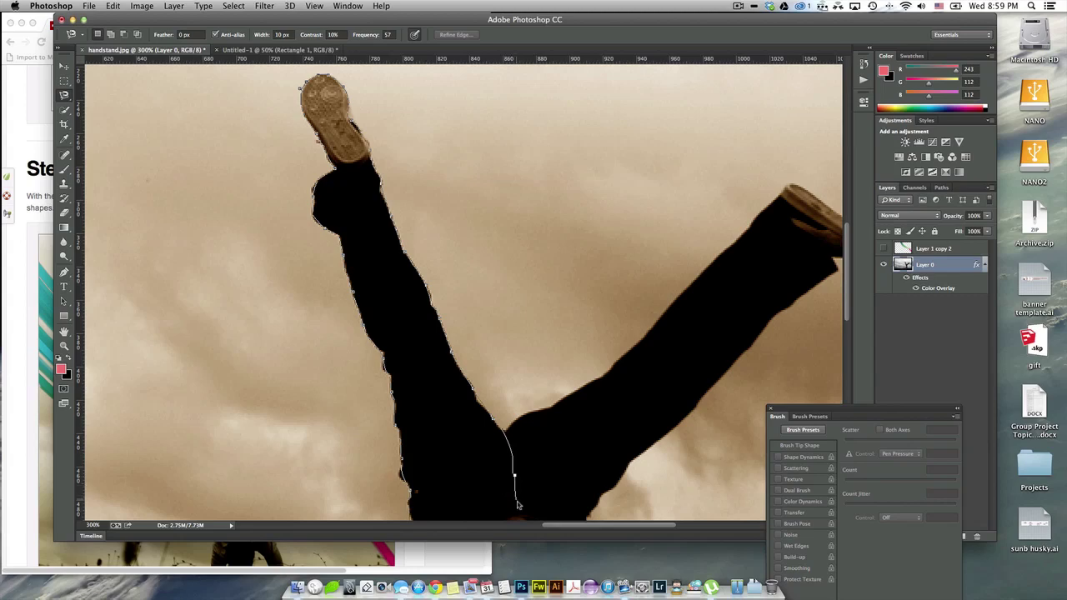
scroll(517, 501, "down", 5)
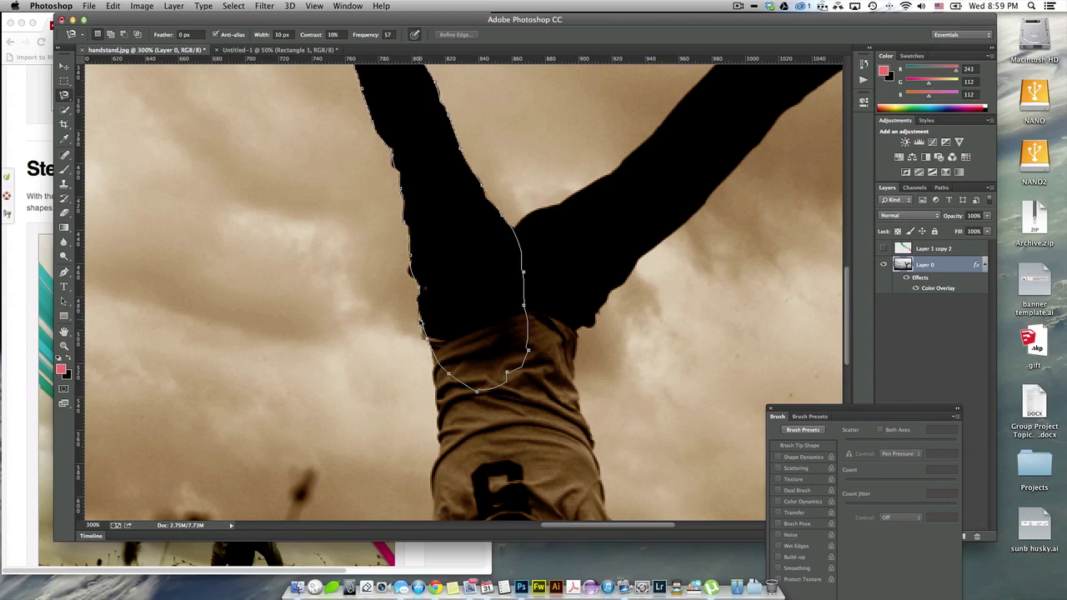
double_click(421, 323)
scroll(442, 333, "up", 5)
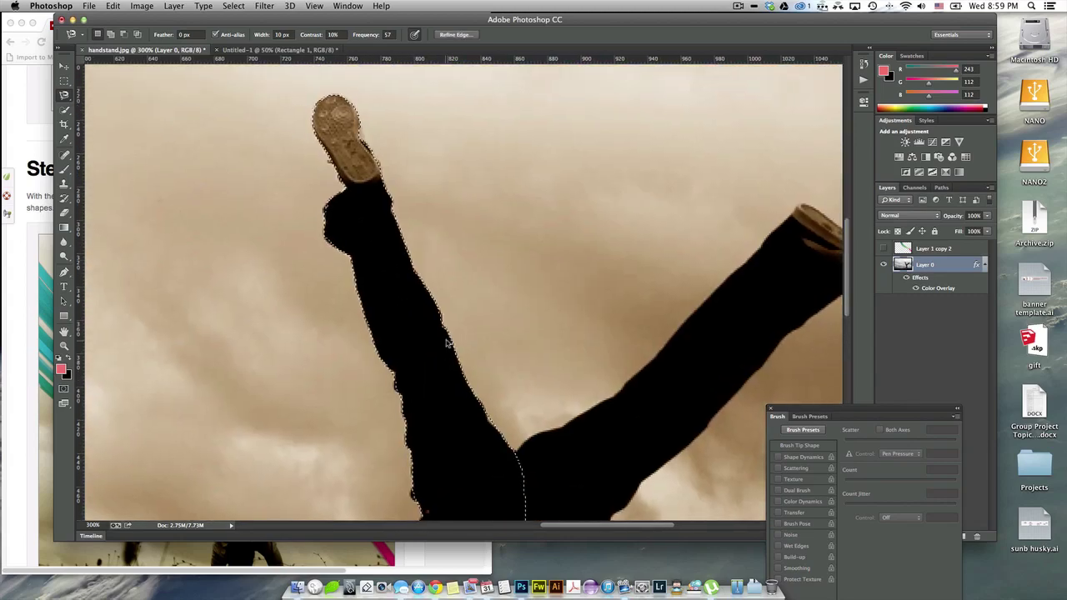
- Make the stripes layer, Layer 1 copy 2, active and show it again with the leg selection kept
right_click(376, 260)
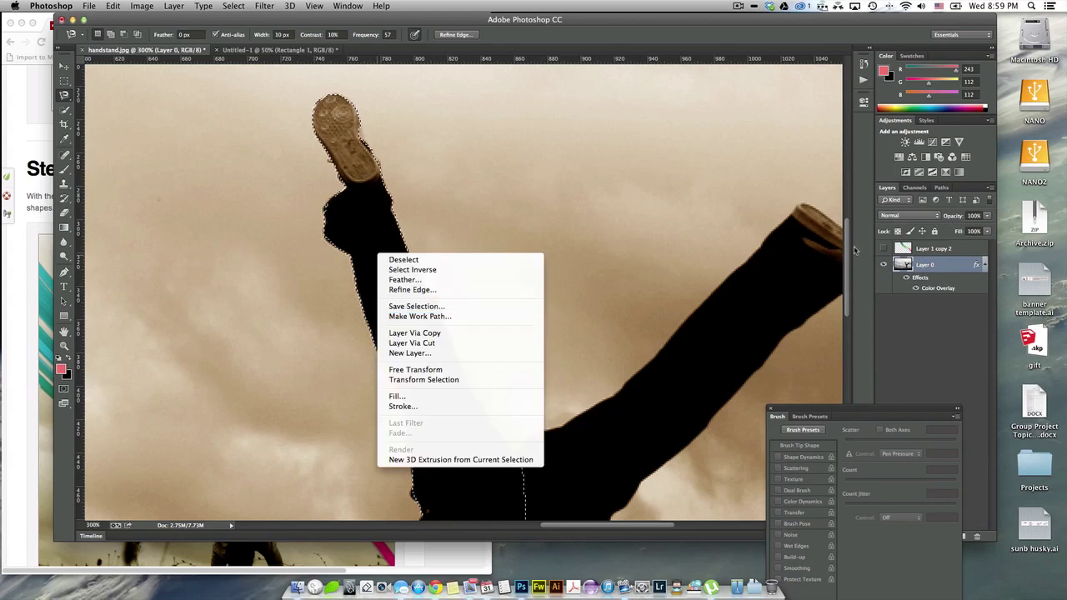
left_click(930, 249)
left_click(884, 248)
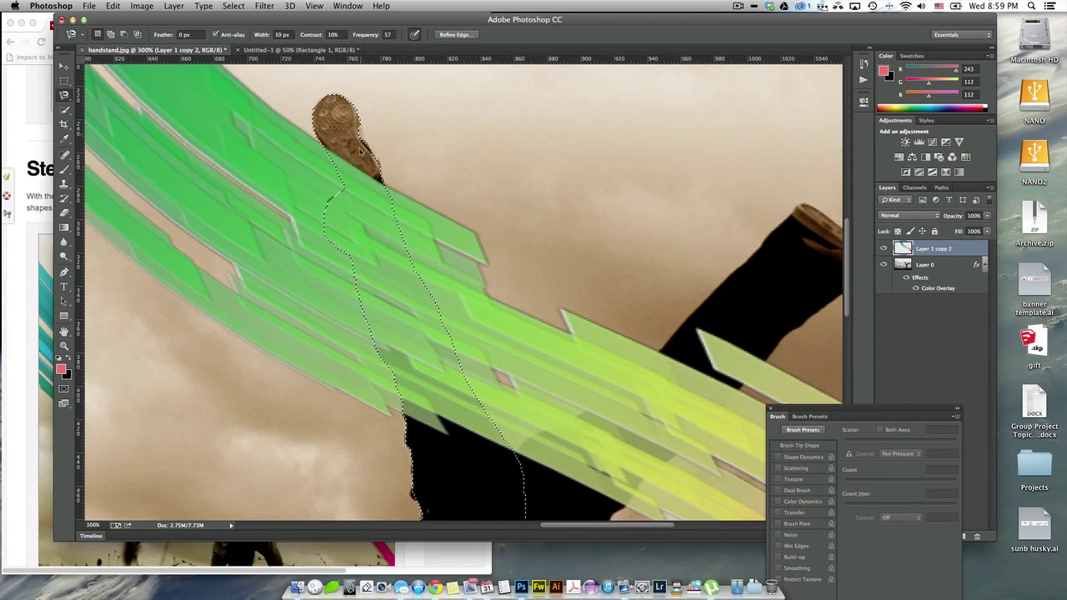
- Compare Step 10's Hide Selection mask instructions in Chrome with the options for the leg selection in Photoshop, ending in Chrome
left_click(25, 379)
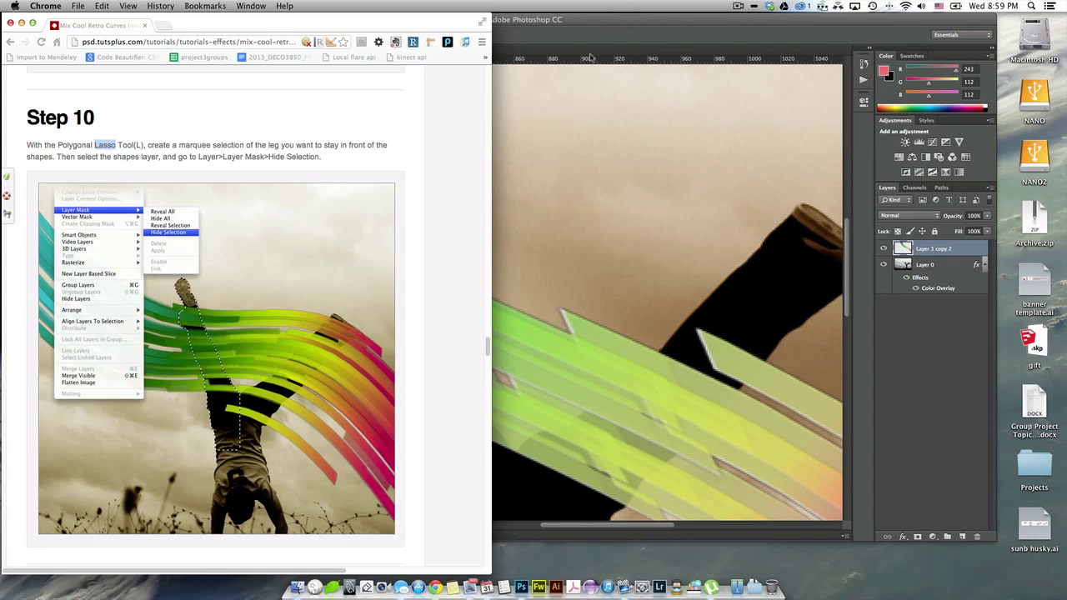
left_click(570, 25)
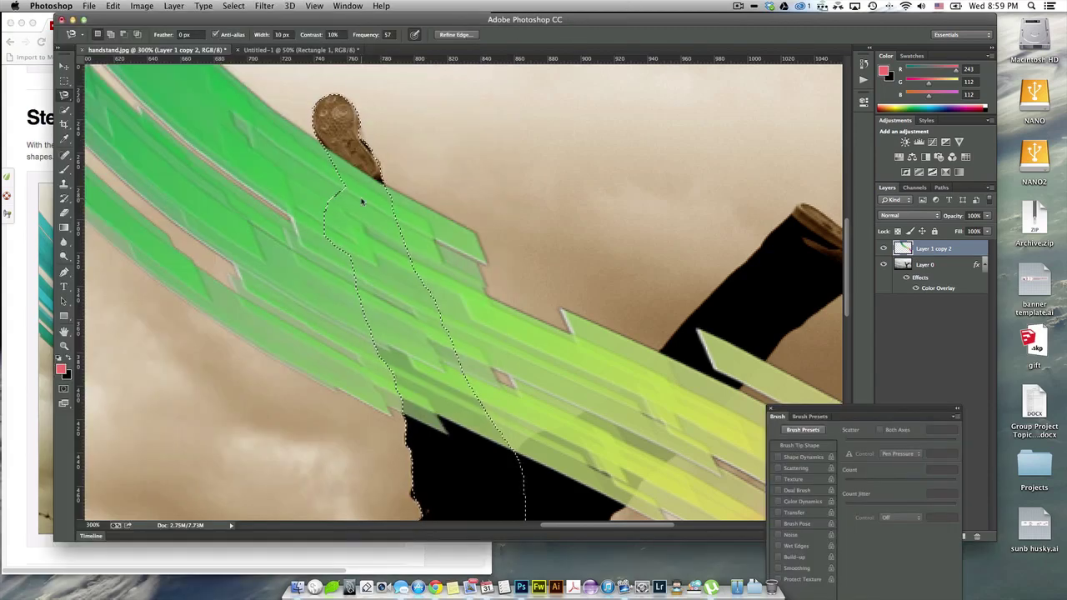
right_click(343, 234)
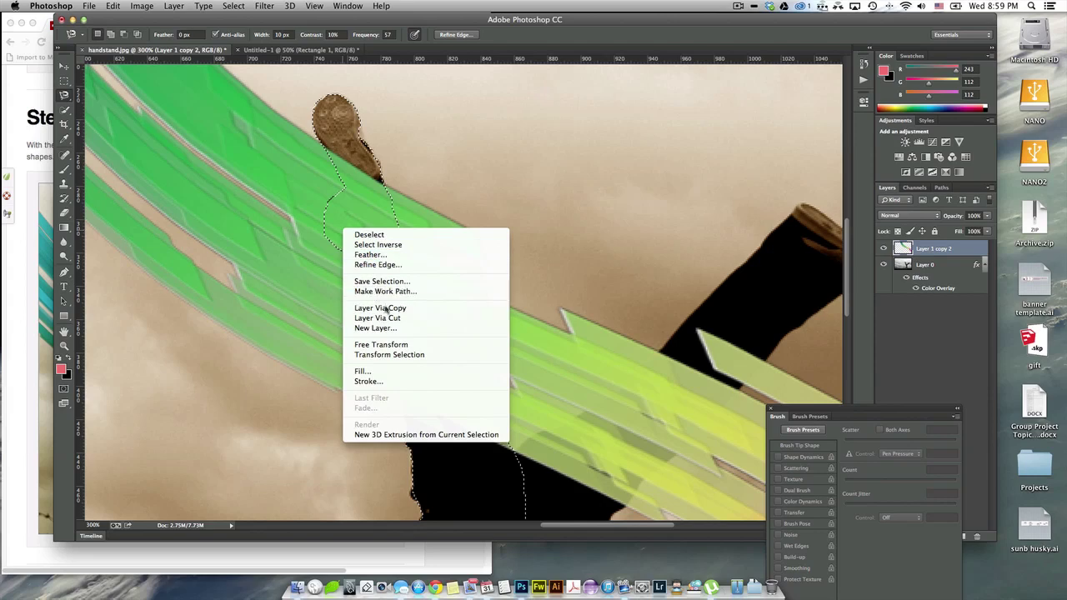
left_click(36, 206)
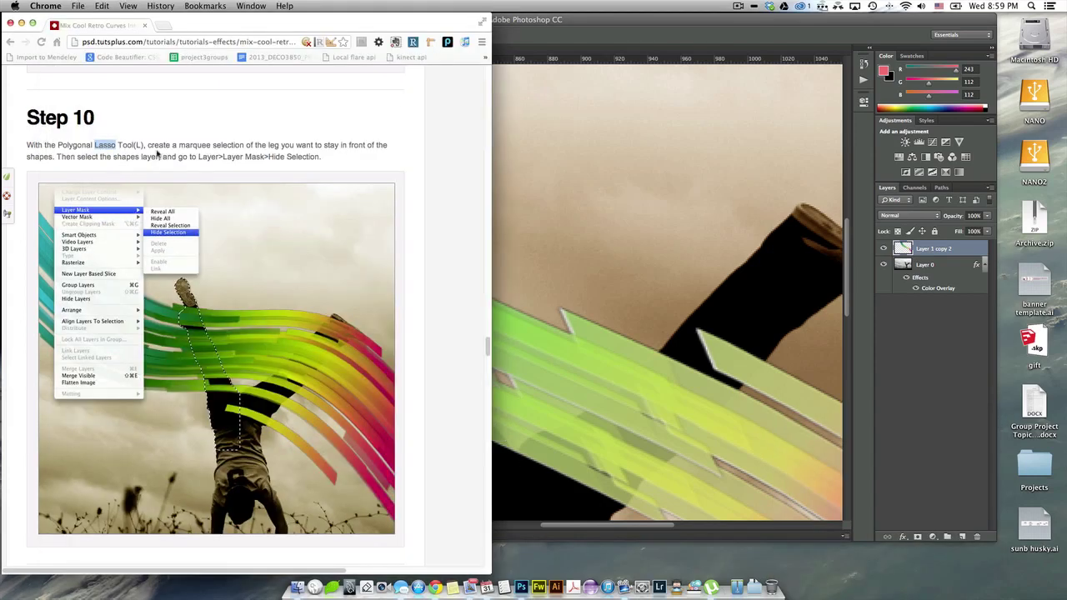
- Switch to Photoshop, convert the leg selection to a work path with a 2.0-pixel tolerance, and restore the selection
left_click(573, 40)
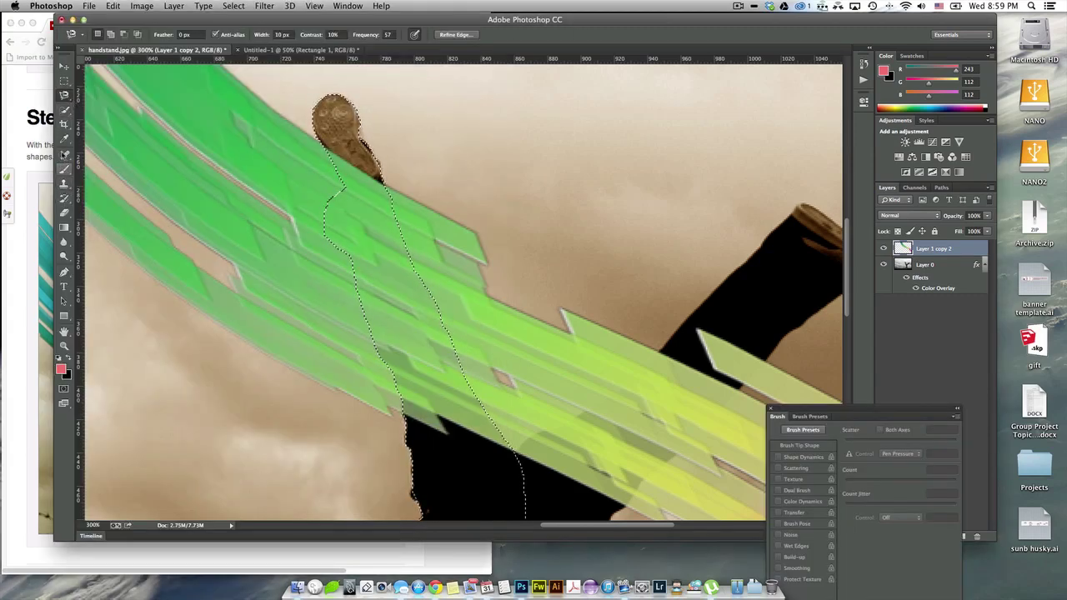
right_click(365, 233)
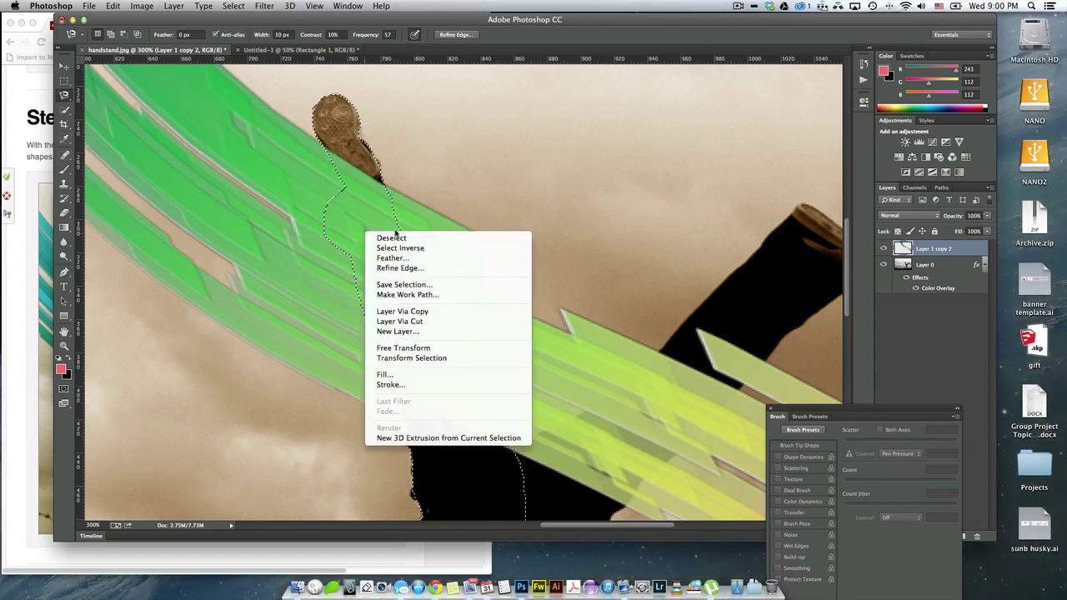
left_click(407, 295)
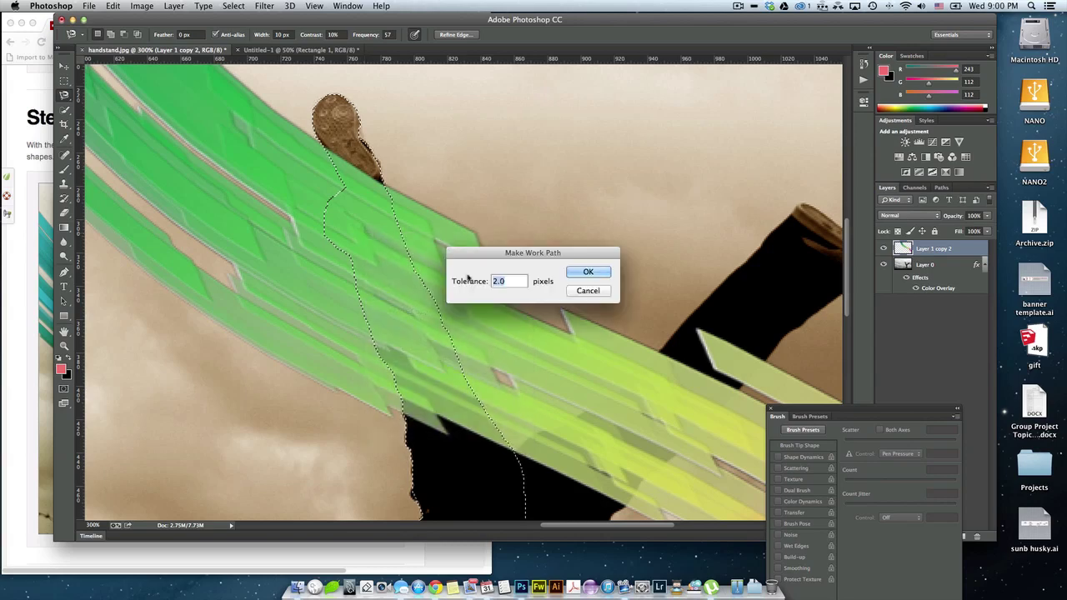
left_click(589, 274)
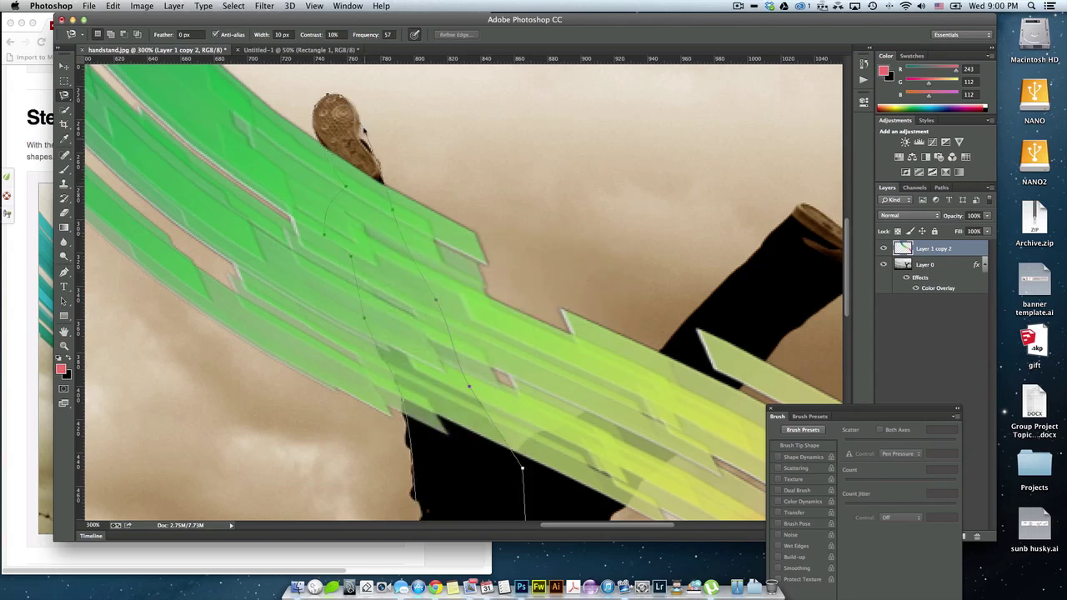
key("super+Return")
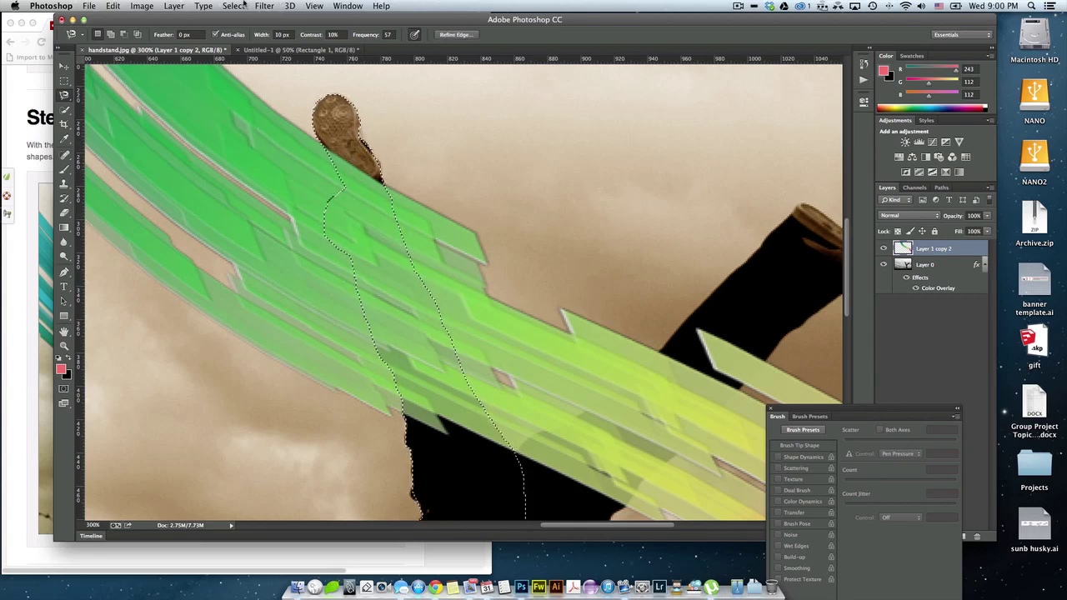
- Add a Hide Selection layer mask to Layer 1 copy 2 so the stripes pass behind the selected leg
left_click(173, 6)
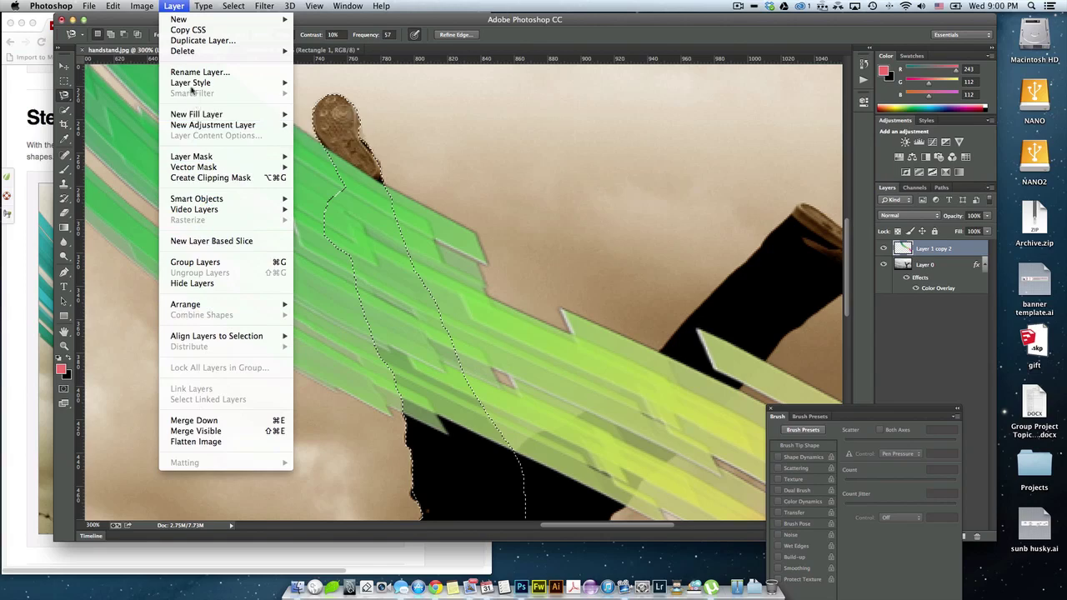
mouse_move(203, 168)
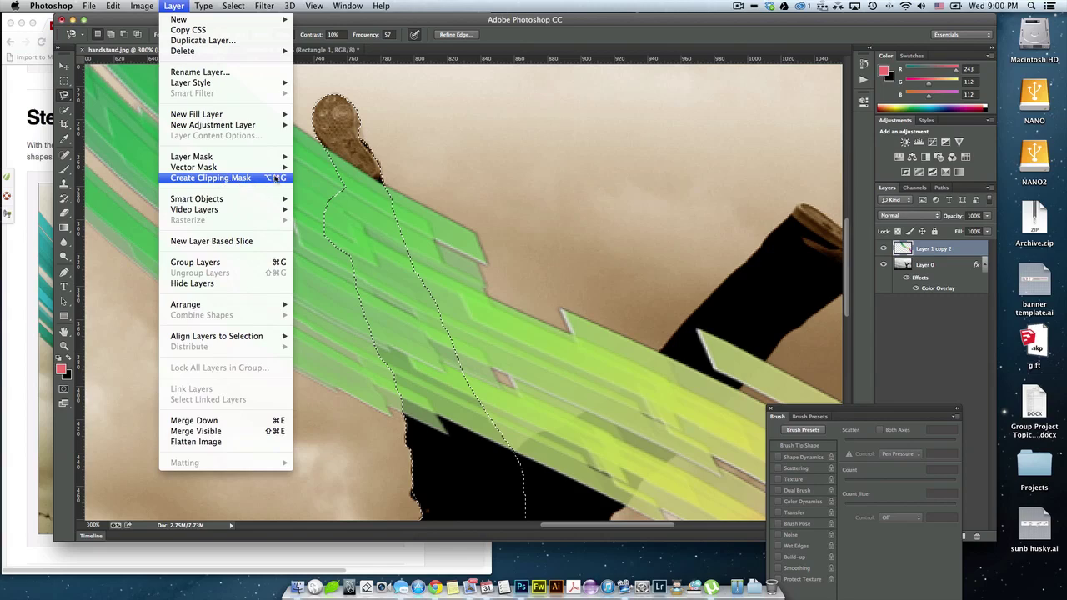
mouse_move(265, 158)
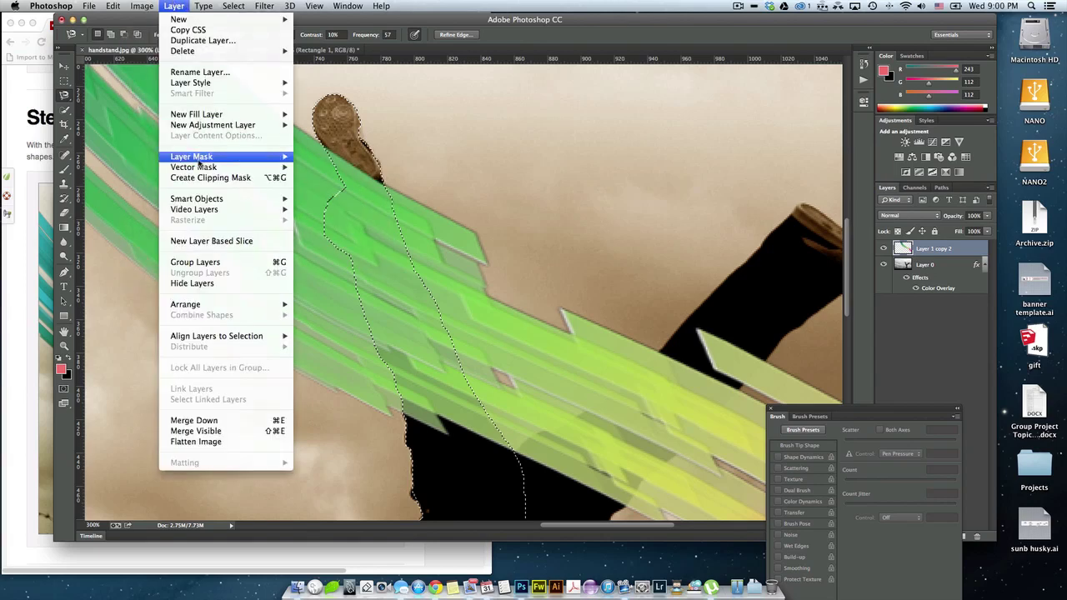
left_click(363, 190)
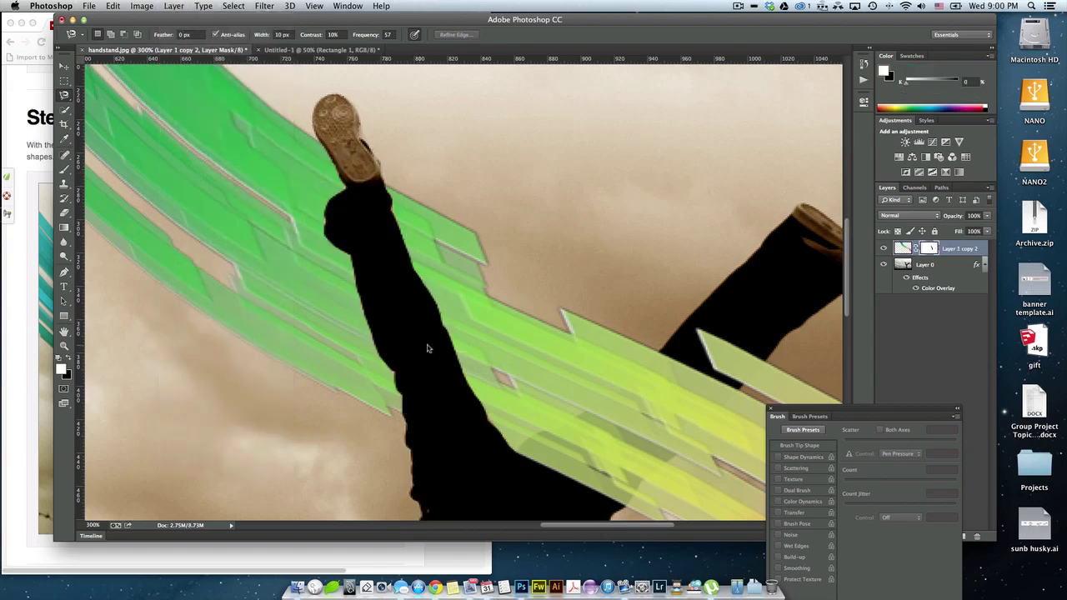
scroll(490, 369, "up", 3)
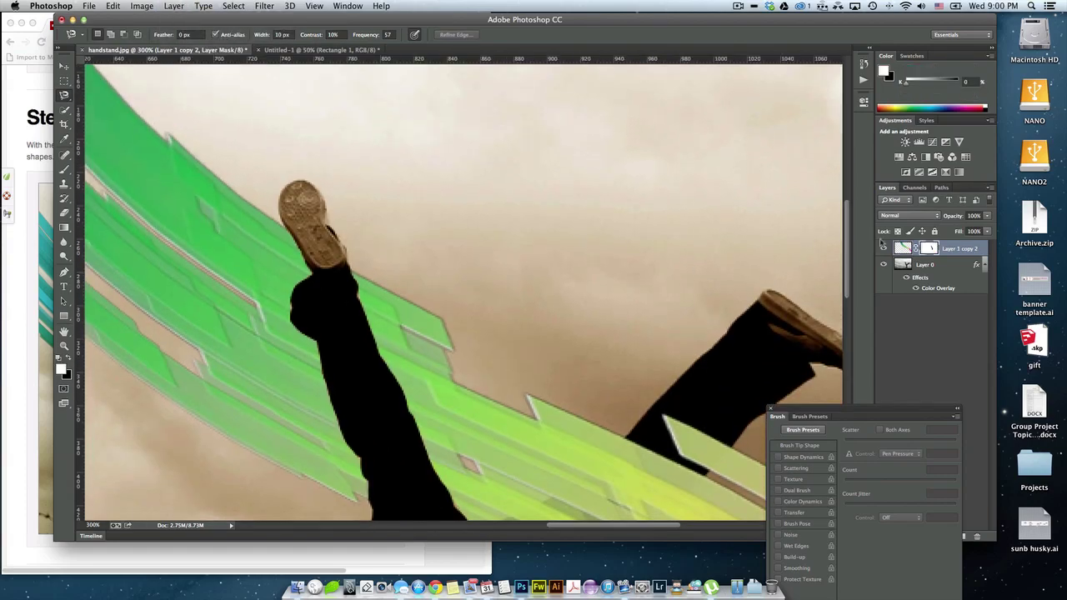
scroll(524, 359, "down", 3)
key("super+minus")
key("super+minus")
key("super+minus")
key("super+minus")
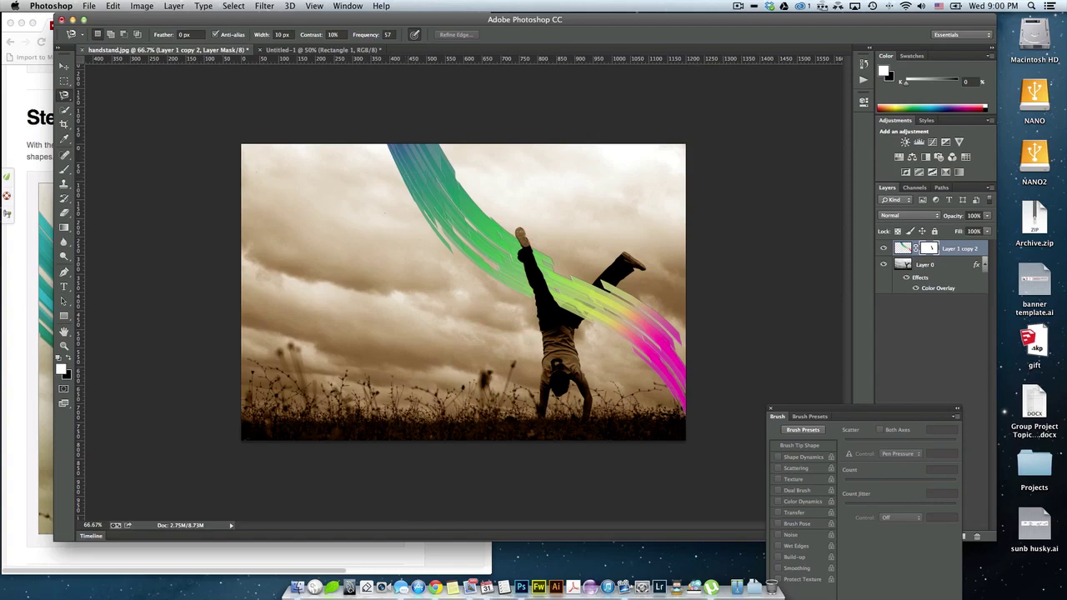
- Read Steps 11 and 12 of the tutorial in Chrome on brushing highlights and shadows over the shapes
left_click(39, 408)
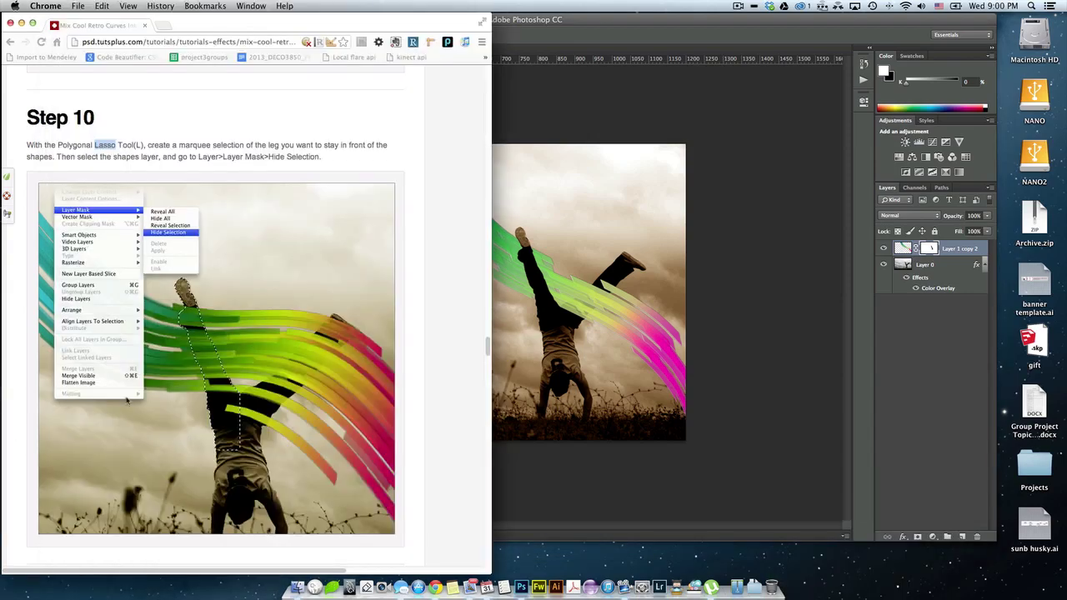
scroll(239, 421, "down", 2)
scroll(239, 421, "down", 6)
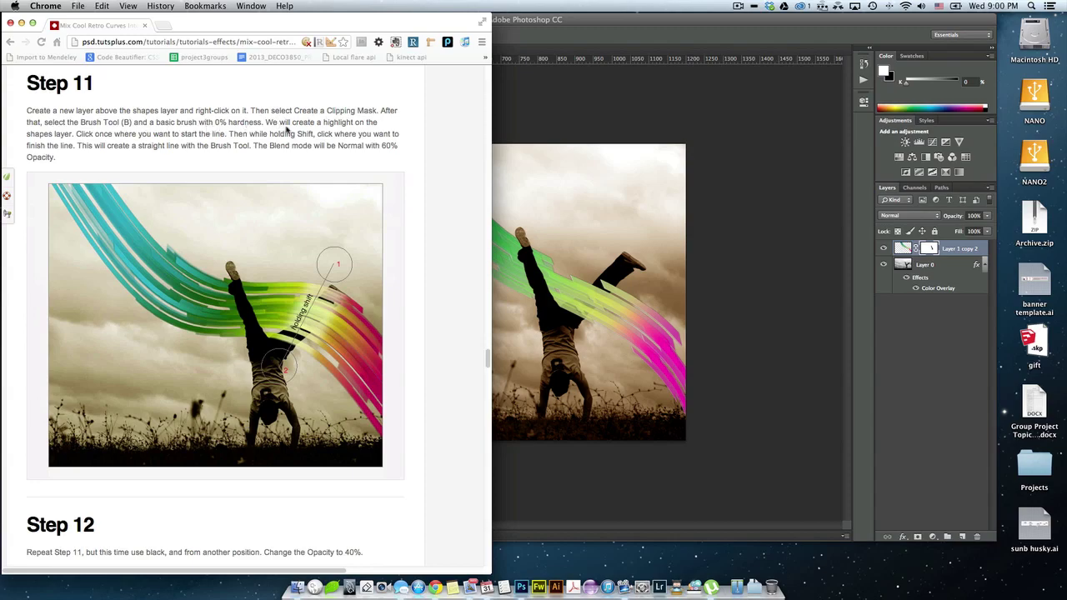
scroll(296, 236, "down", 5)
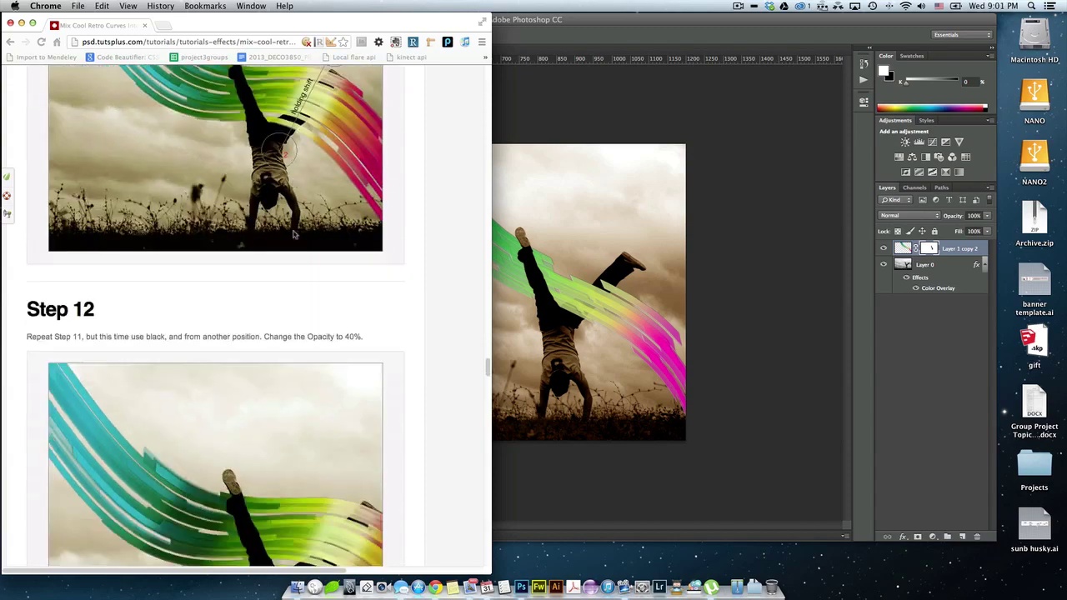
scroll(333, 236, "up", 4)
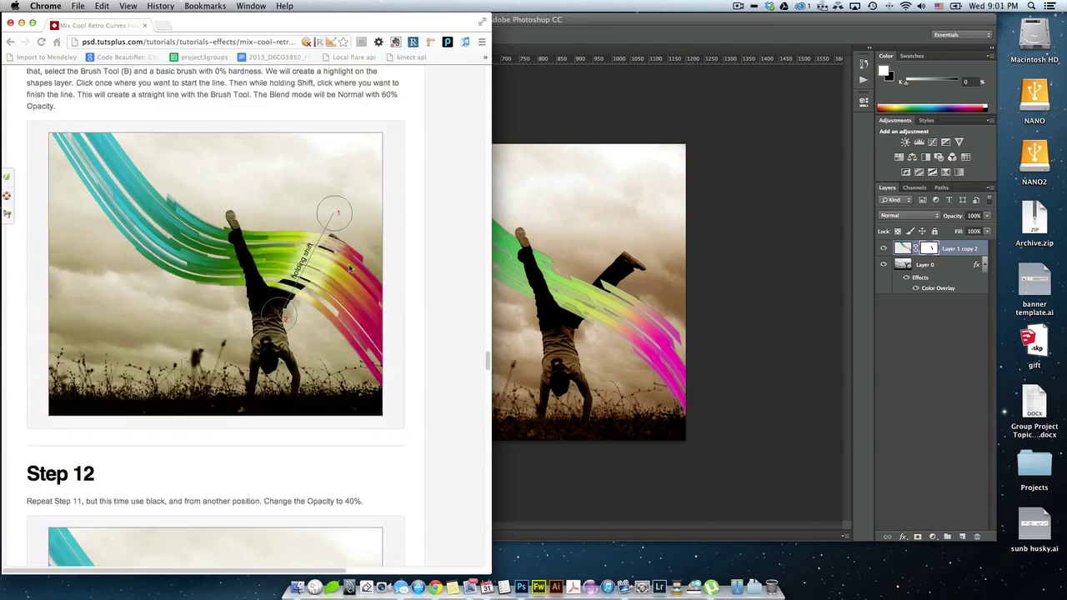
scroll(317, 283, "down", 4)
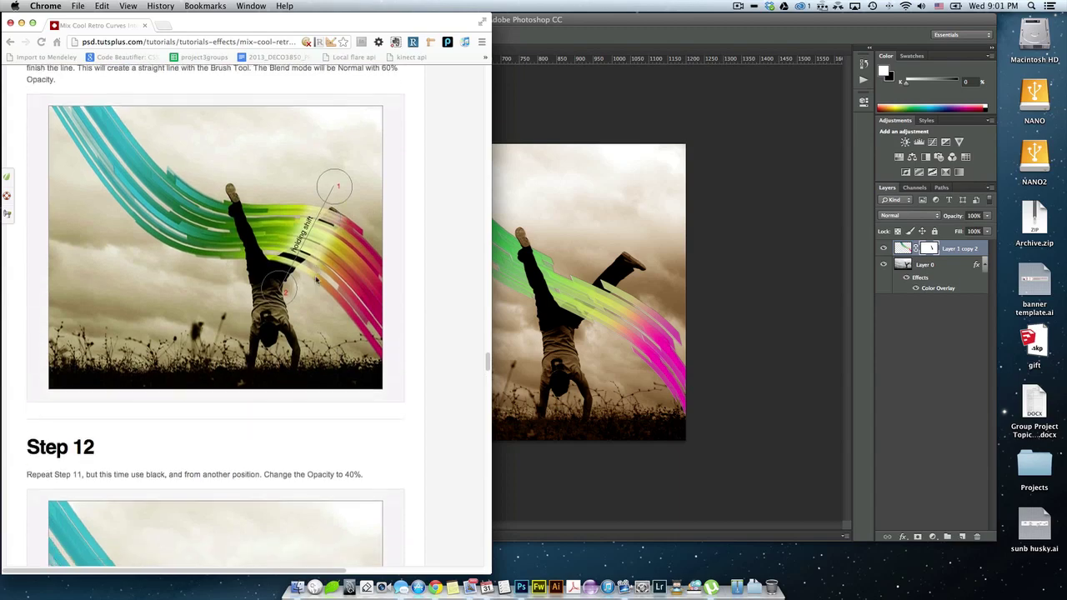
scroll(319, 185, "up", 3)
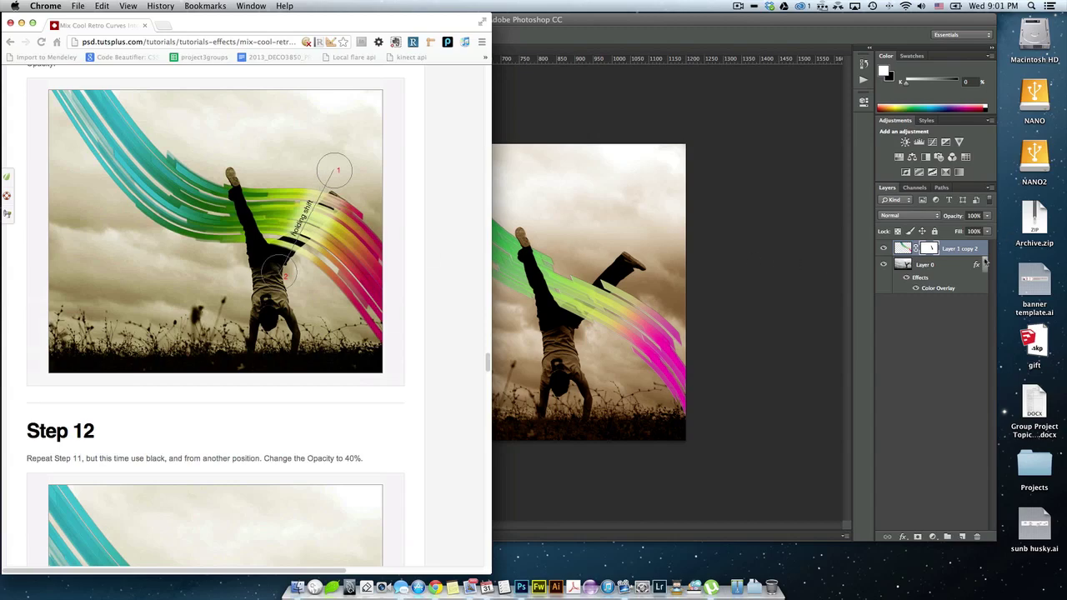
- Return to Photoshop, make Layer 1 copy 2's layer mask active, and pick the Brush tool
left_click(961, 265)
left_click(930, 248)
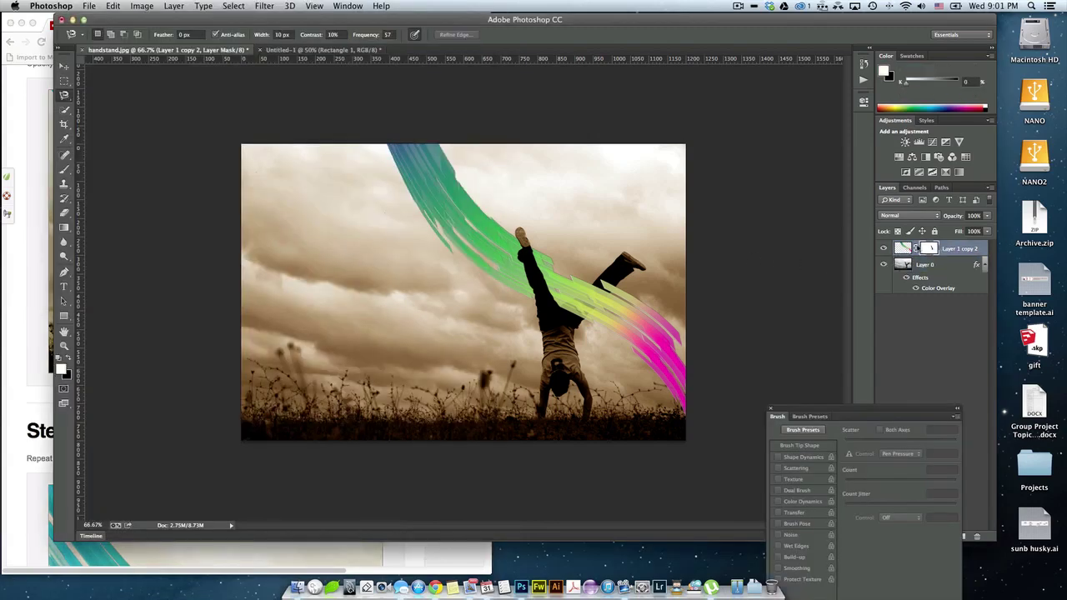
left_click(904, 248)
left_click(931, 249)
left_click(64, 170)
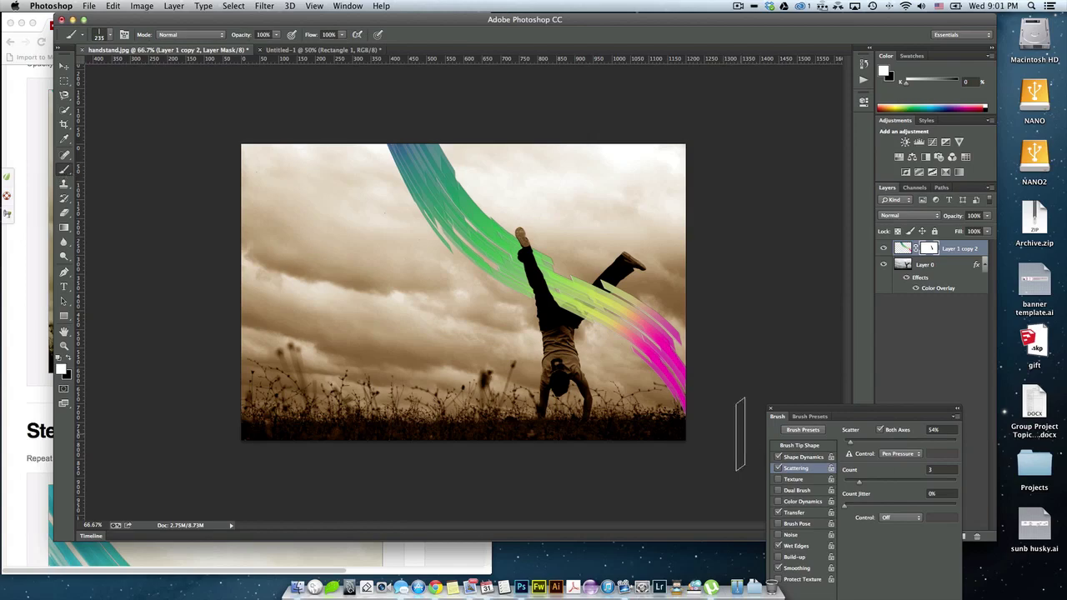
- Choose a soft round brush preset at 80 px and move the Brush Presets panel clear of the layer list
left_click(807, 417)
scroll(834, 463, "up", 2)
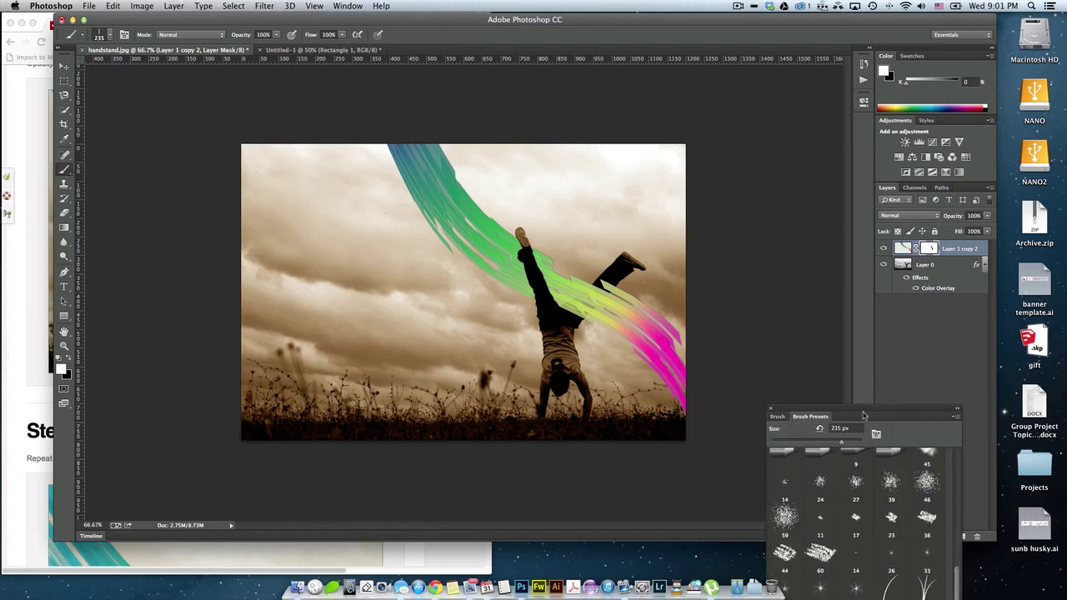
left_click_drag(866, 412, 843, 262)
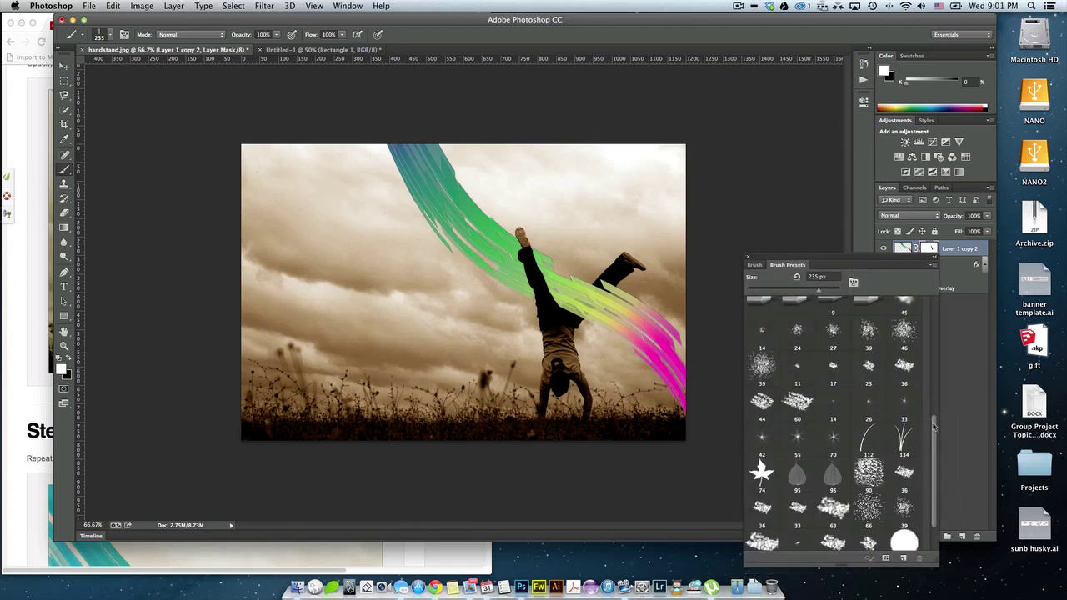
left_click_drag(934, 425, 934, 310)
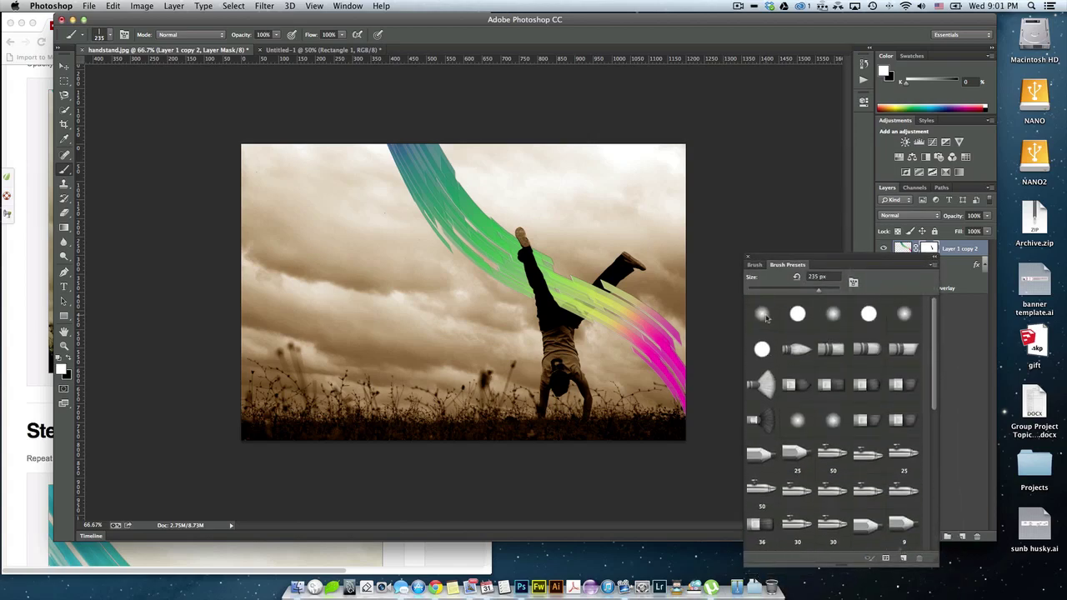
left_click(909, 315)
key("bracketleft")
key("bracketleft")
key("bracketleft")
key("bracketleft")
key("bracketleft")
left_click_drag(845, 259, 885, 322)
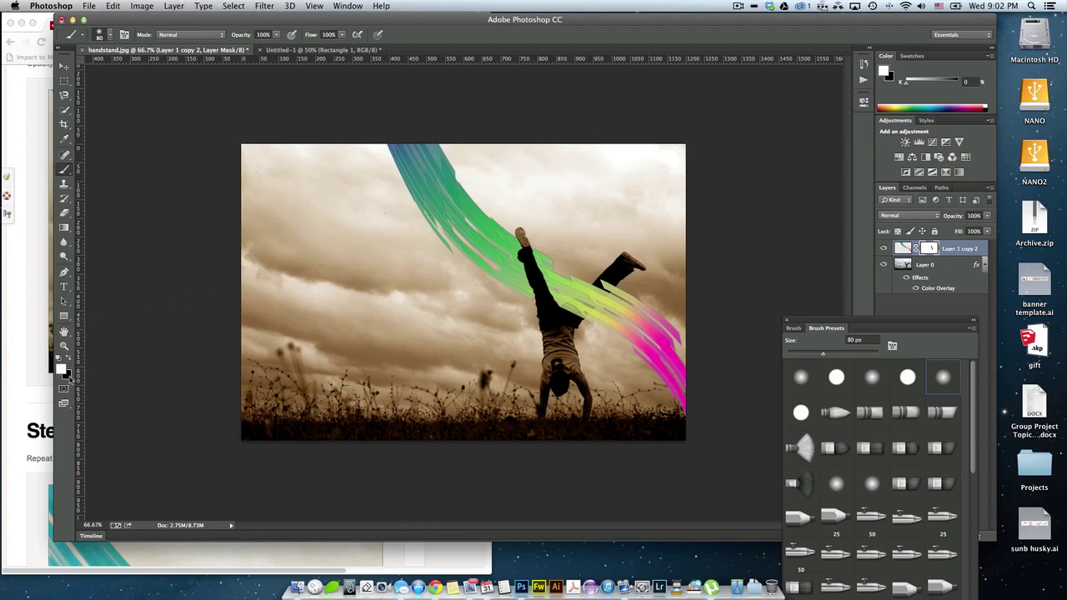
- Make black the foreground colour, try a 100% opacity mask stroke along the handstander's right-hand leg, and undo the stroke
left_click(60, 378)
left_click_drag(562, 330, 620, 278)
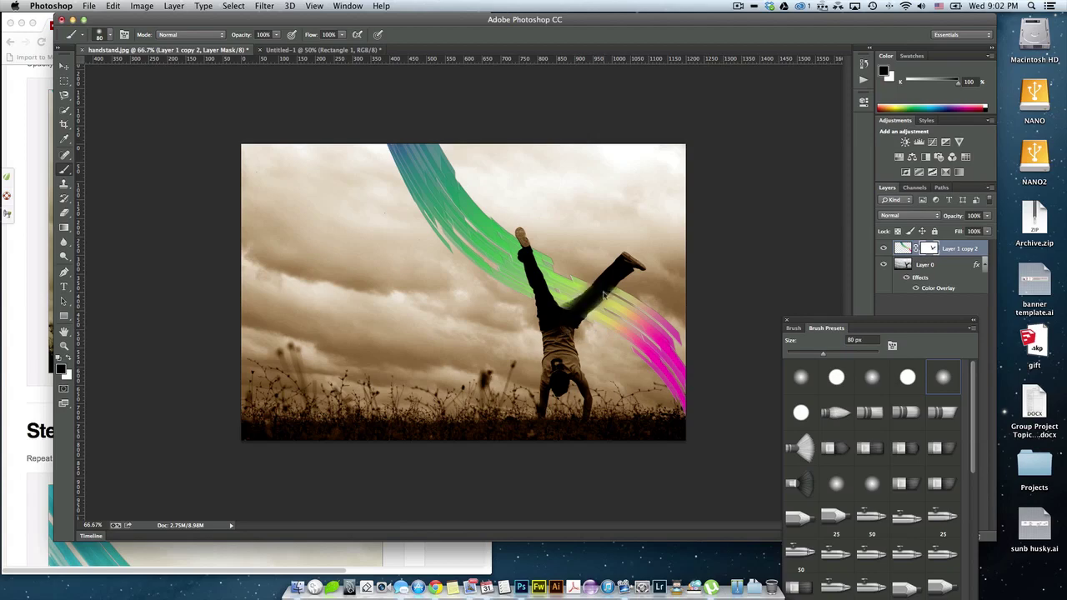
key("super+z")
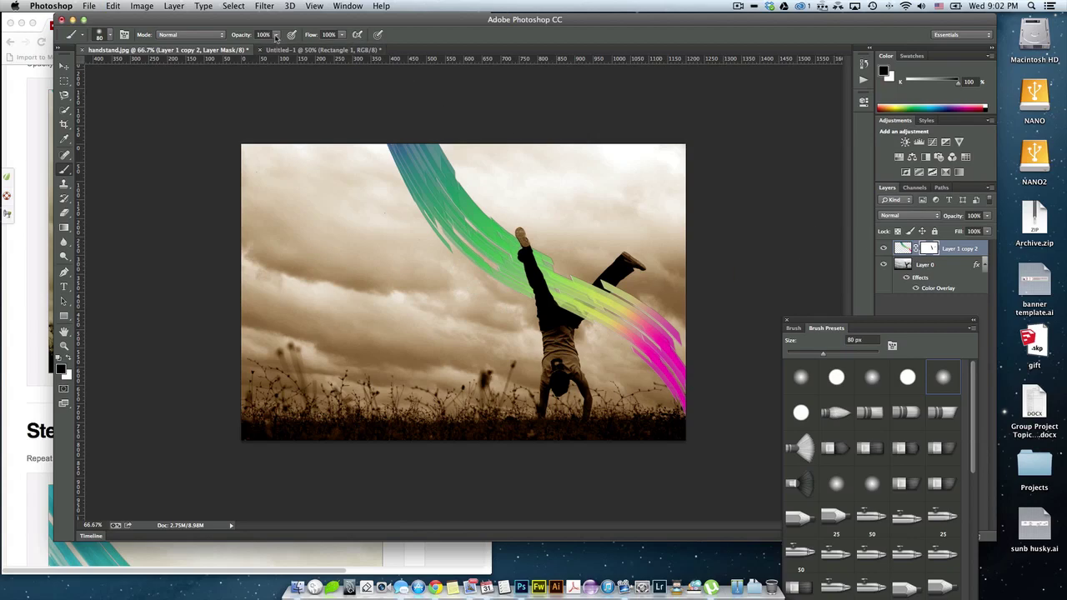
- Paint the mask along the right-hand leg at 15% brush opacity, then make the stripes' layer thumbnail active with the Move tool
left_click_drag(276, 37, 229, 46)
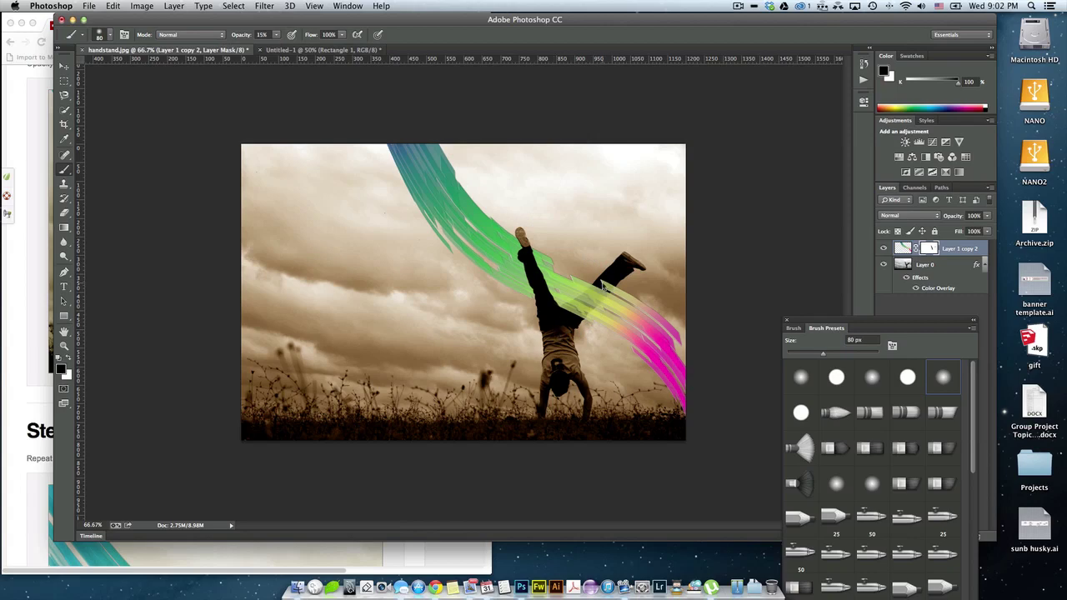
left_click_drag(614, 283, 562, 332)
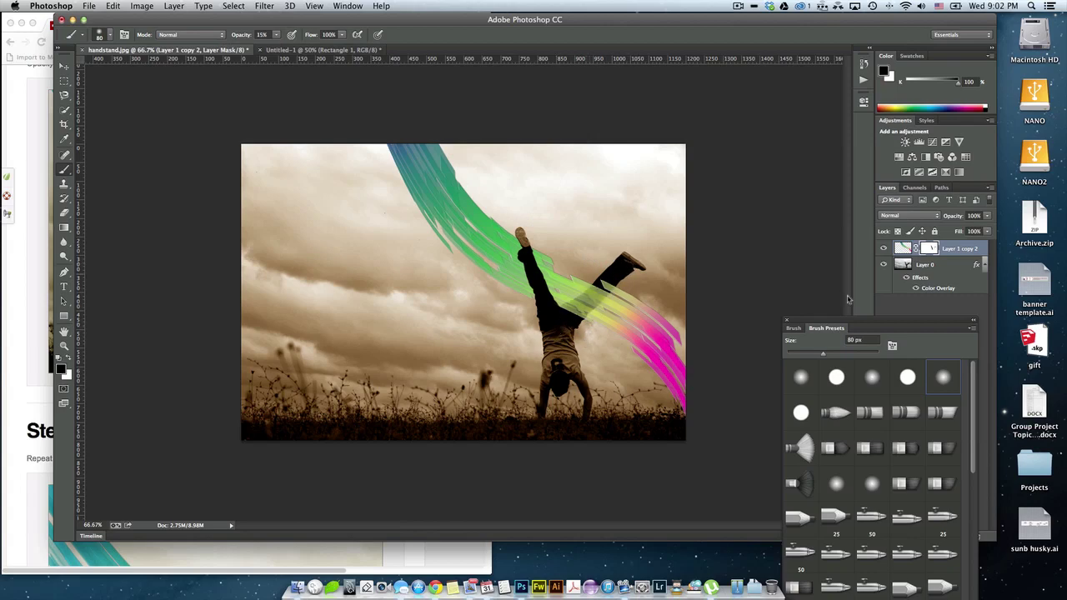
left_click(903, 249)
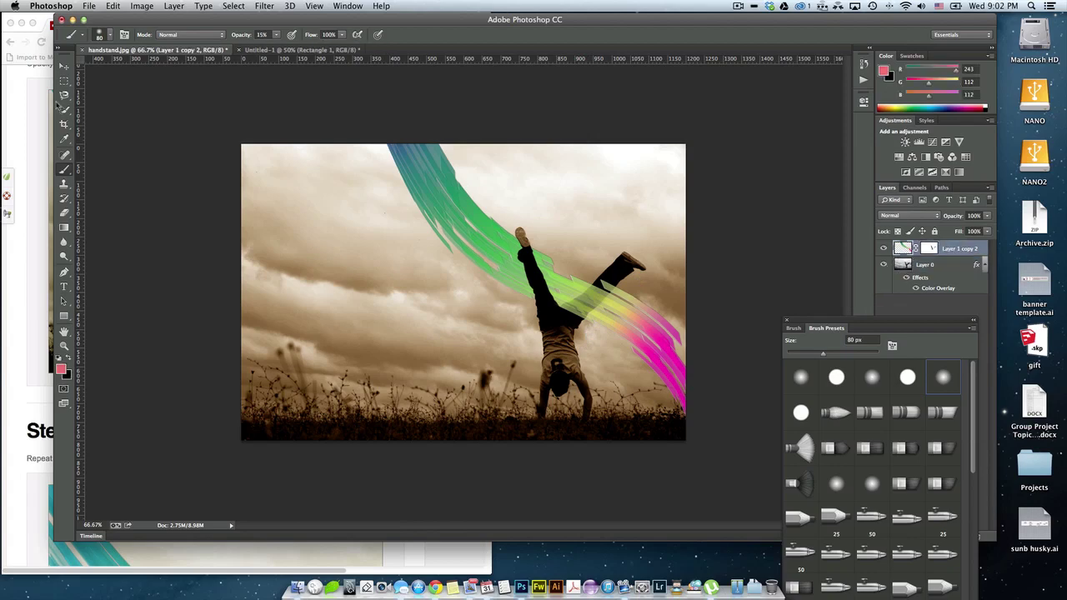
left_click(63, 66)
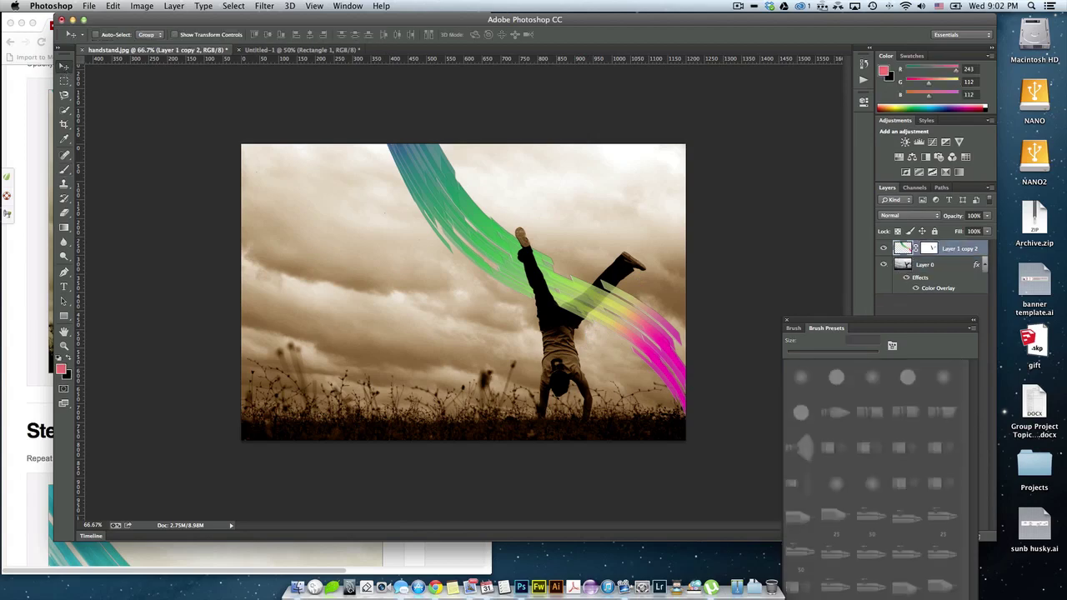
- Read Steps 12 to 14 of the tutorial in Chrome, including the Add Noise settings and blend mode instructions
key("super+Tab")
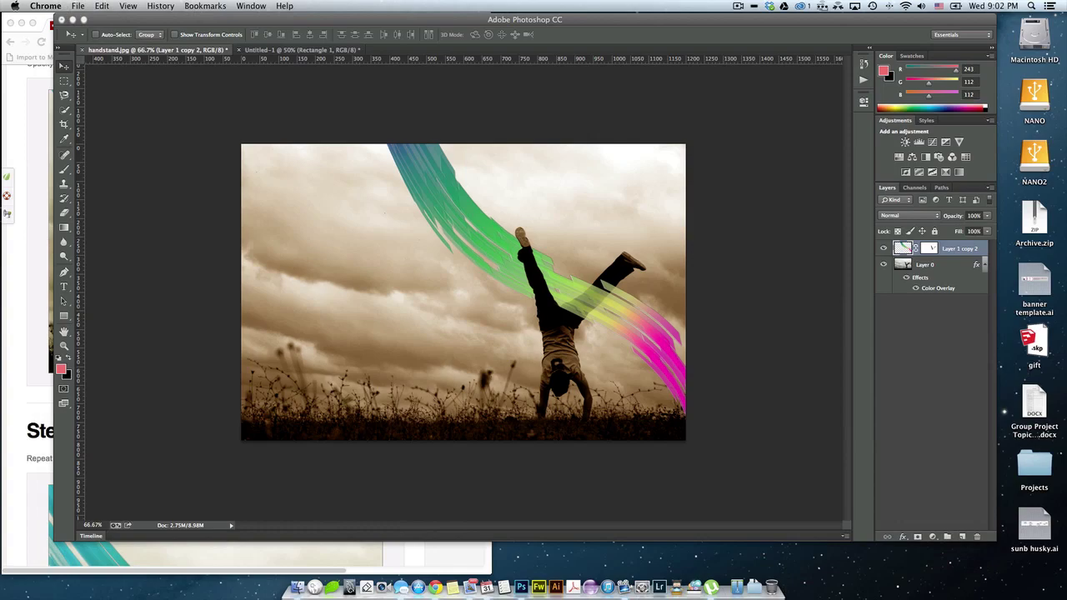
left_click(39, 310)
scroll(40, 313, "down", 5)
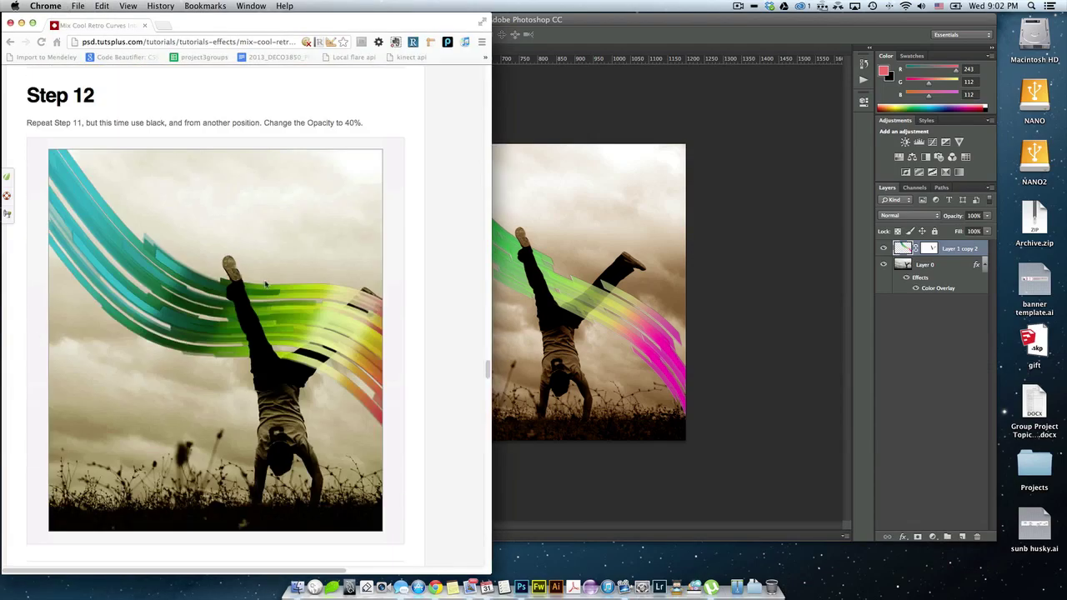
scroll(43, 317, "down", 3)
scroll(384, 157, "down", 5)
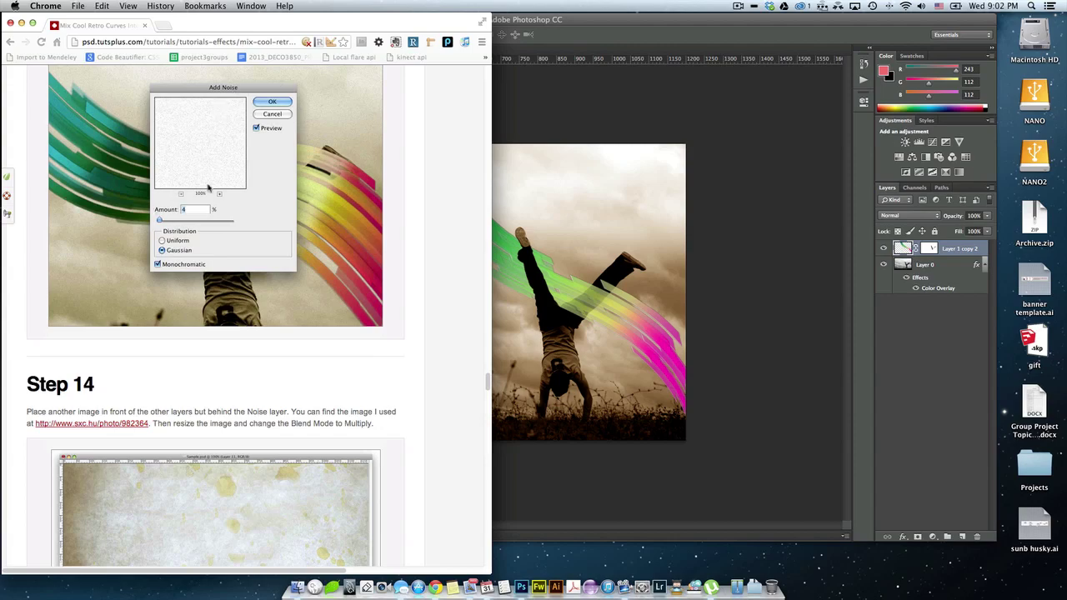
scroll(226, 213, "up", 3)
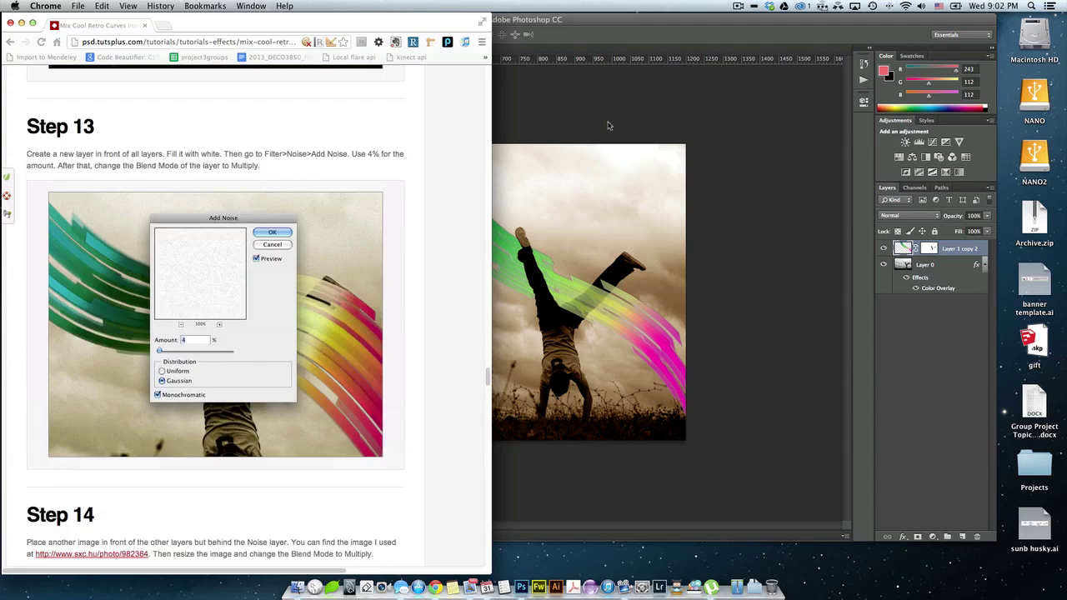
- Switch back to Photoshop and move the Brush Presets panel away from the Layers panel
left_click(674, 113)
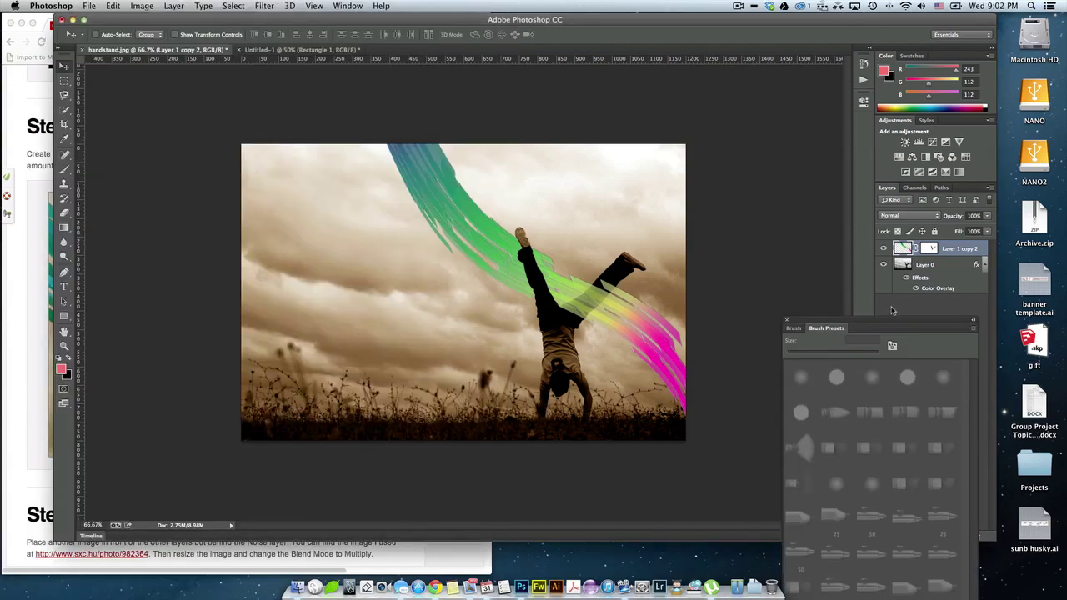
left_click_drag(888, 321, 681, 437)
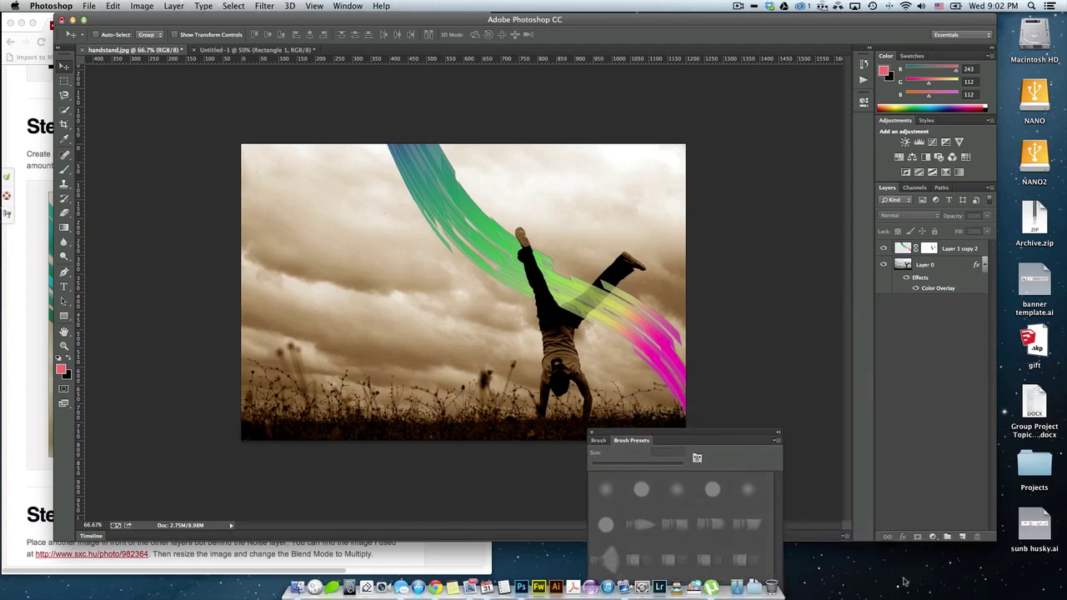
- Create a new layer above the stripes, check Step 13 of the tutorial in Chrome, and switch back to Photoshop
left_click(964, 539)
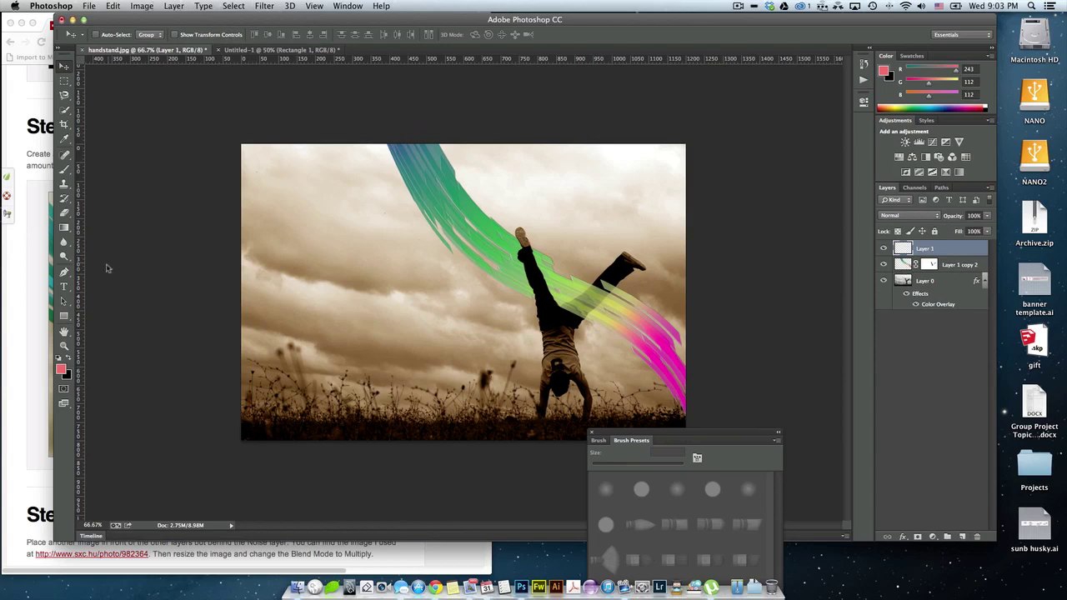
left_click(46, 250)
scroll(200, 282, "up", 2)
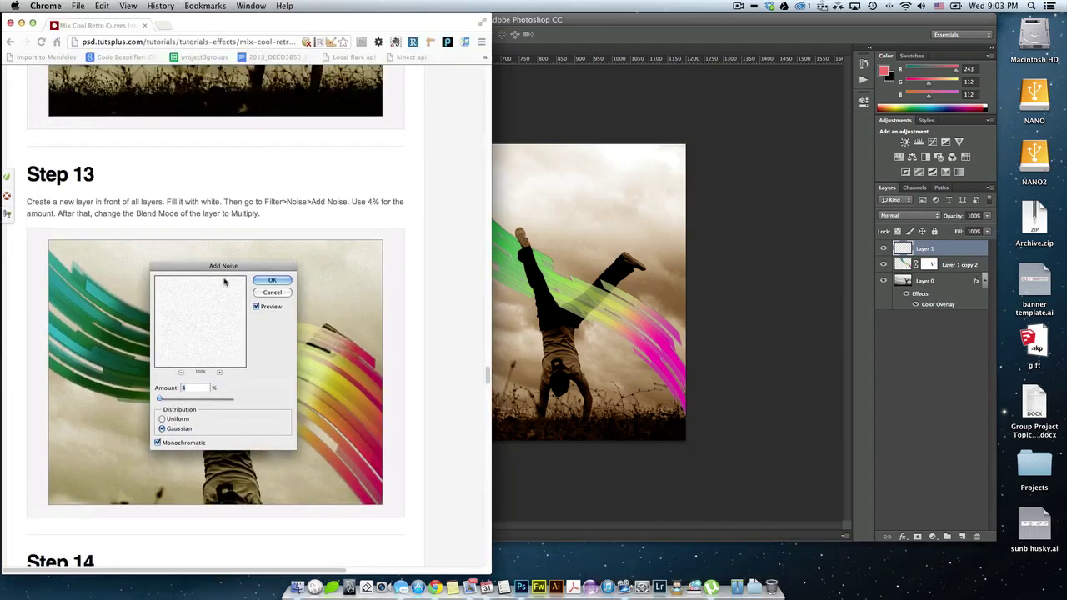
double_click(274, 201)
left_click(547, 144)
- Try to apply the Add Noise filter to the new empty layer
left_click(173, 6)
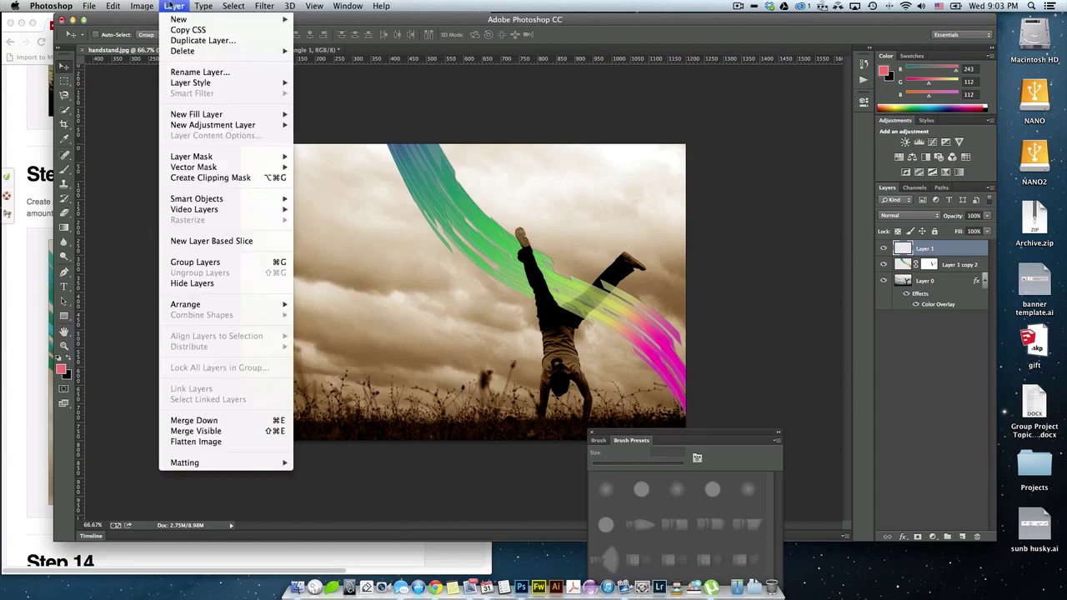
mouse_move(173, 6)
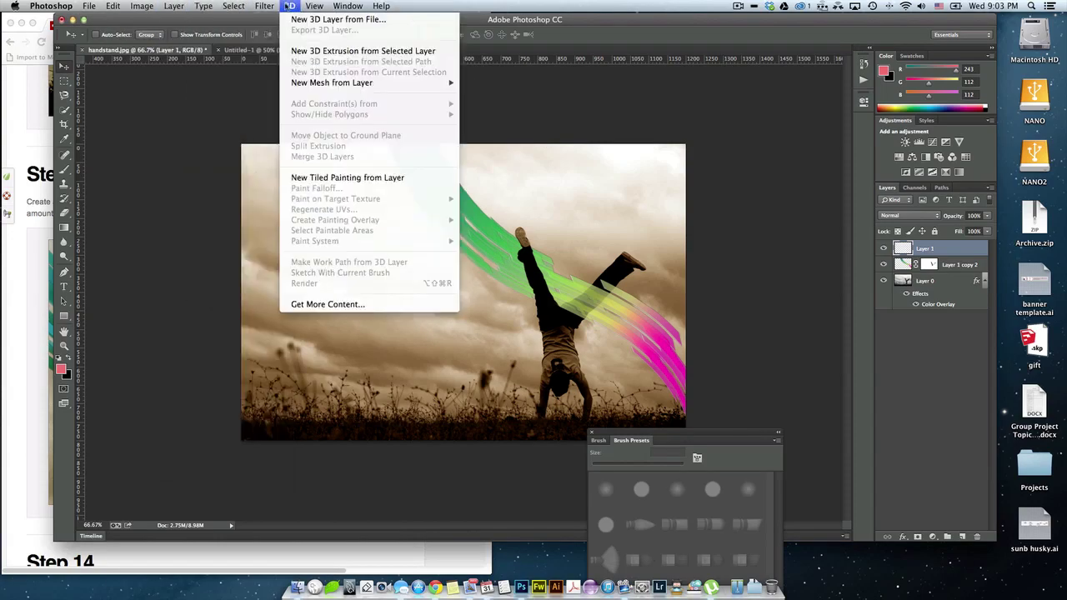
mouse_move(275, 6)
mouse_move(317, 167)
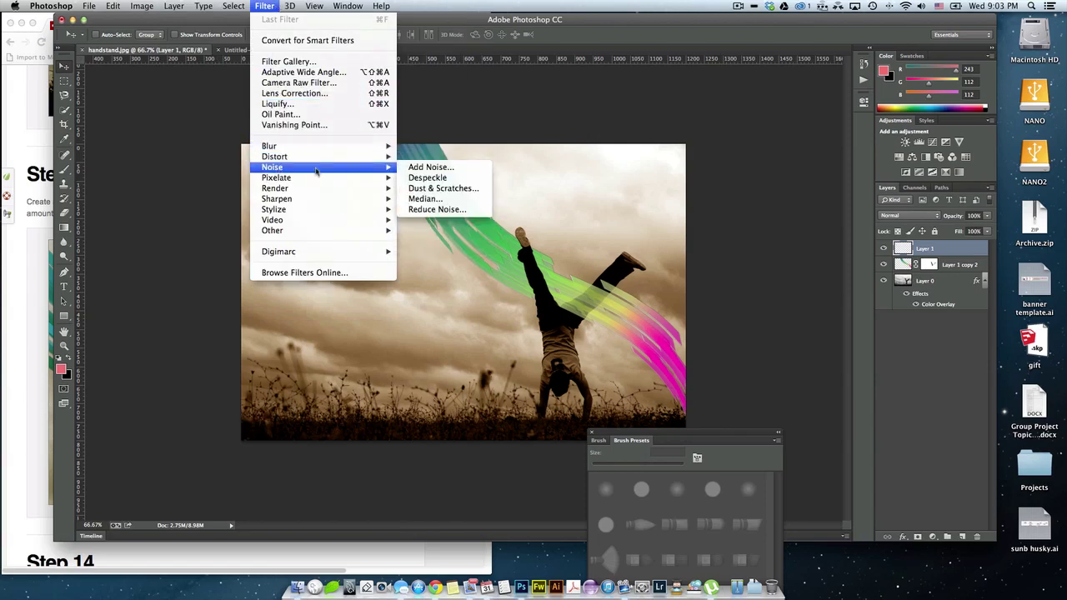
left_click(453, 168)
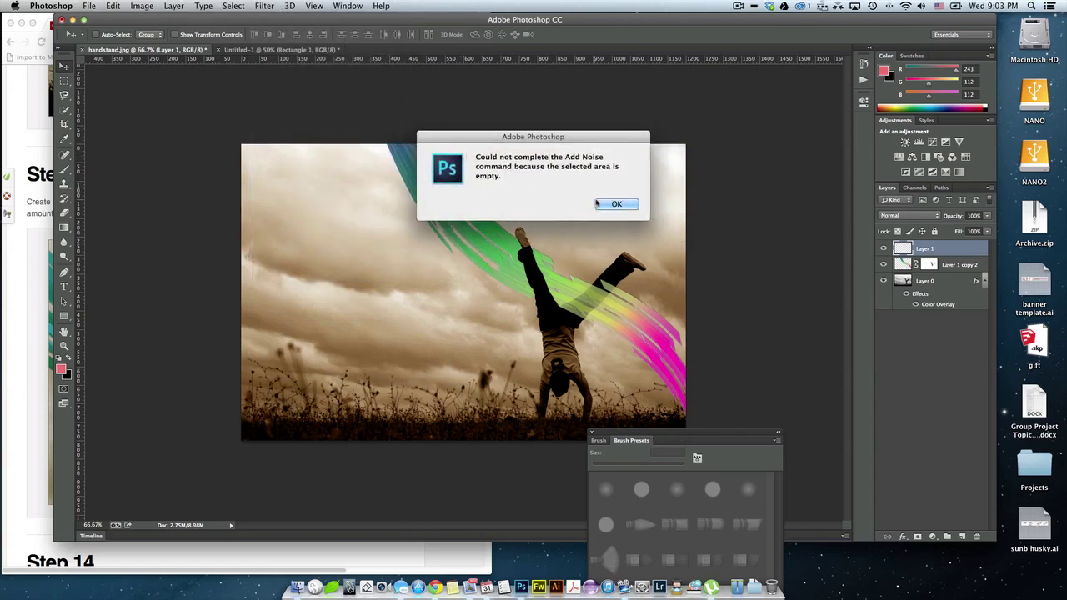
left_click(623, 205)
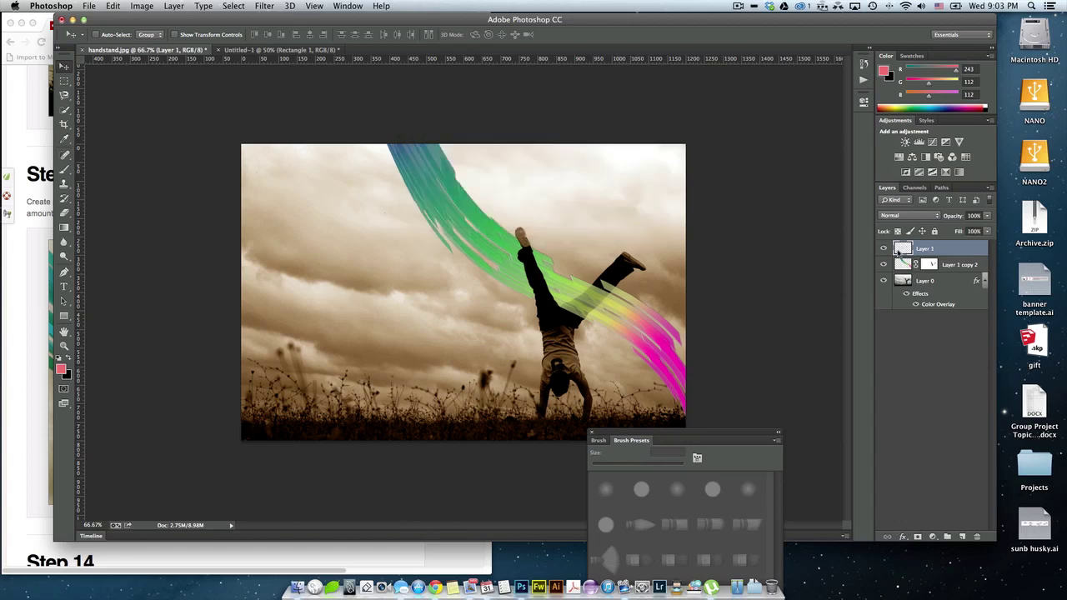
- Try a background-colour fill on the new layer, undo it, and set the foreground colour to ffffff
key("super+BackSpace")
key("super+z")
left_click(60, 369)
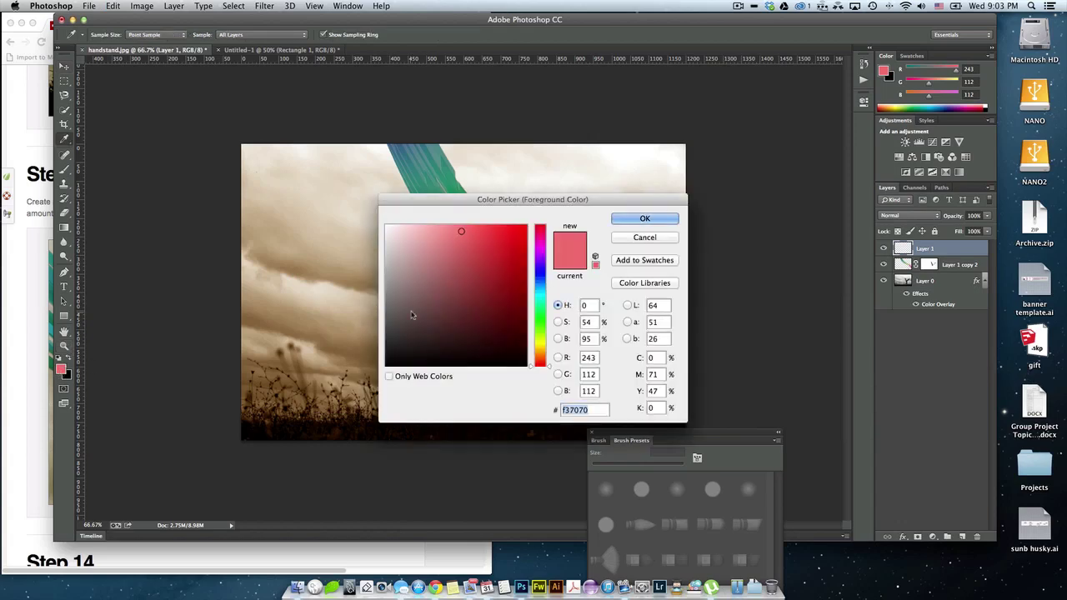
type("ffffff")
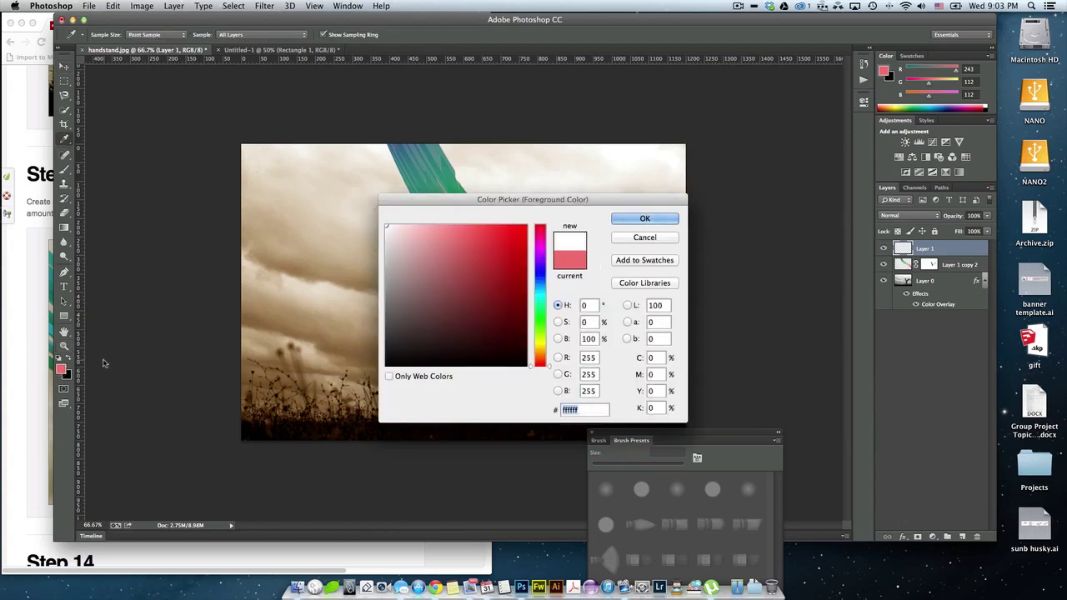
left_click(653, 219)
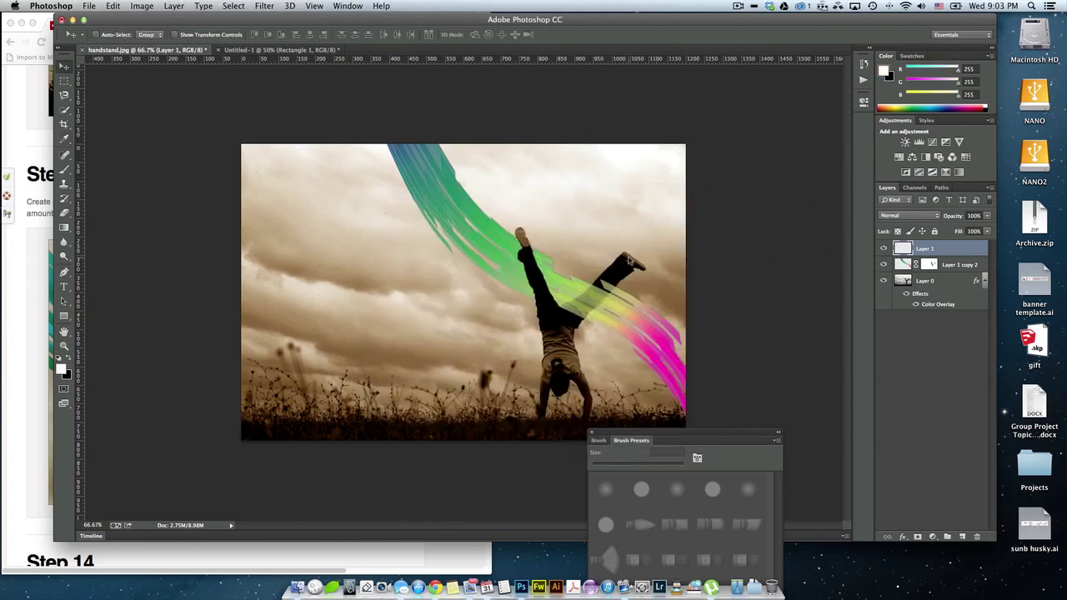
- Fill the new layer with the black background colour, swap the foreground and background colours, and invert the layer to white
key("super+BackSpace")
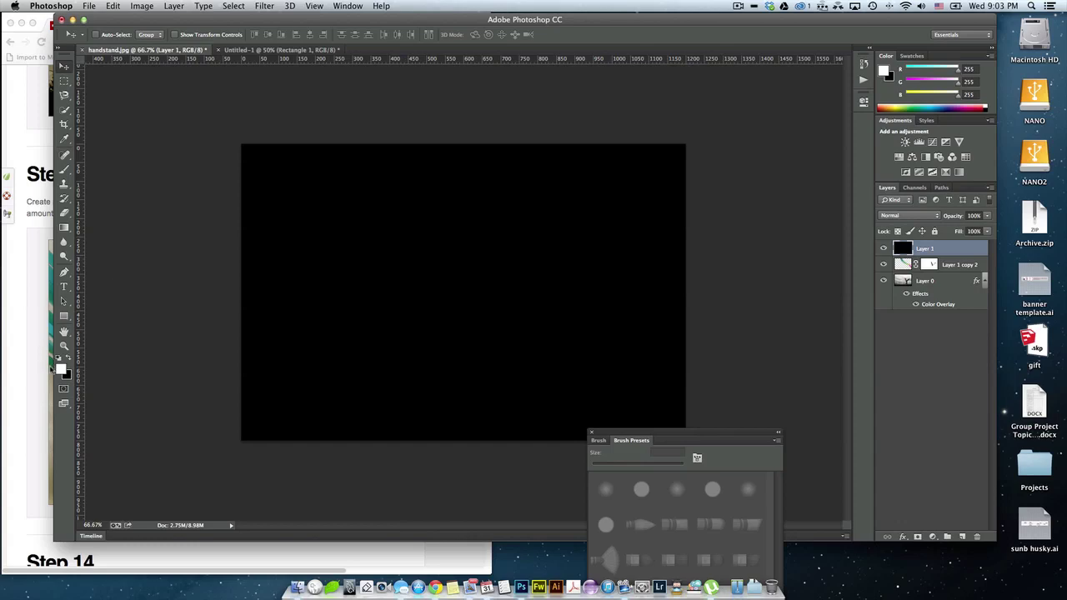
left_click(70, 360)
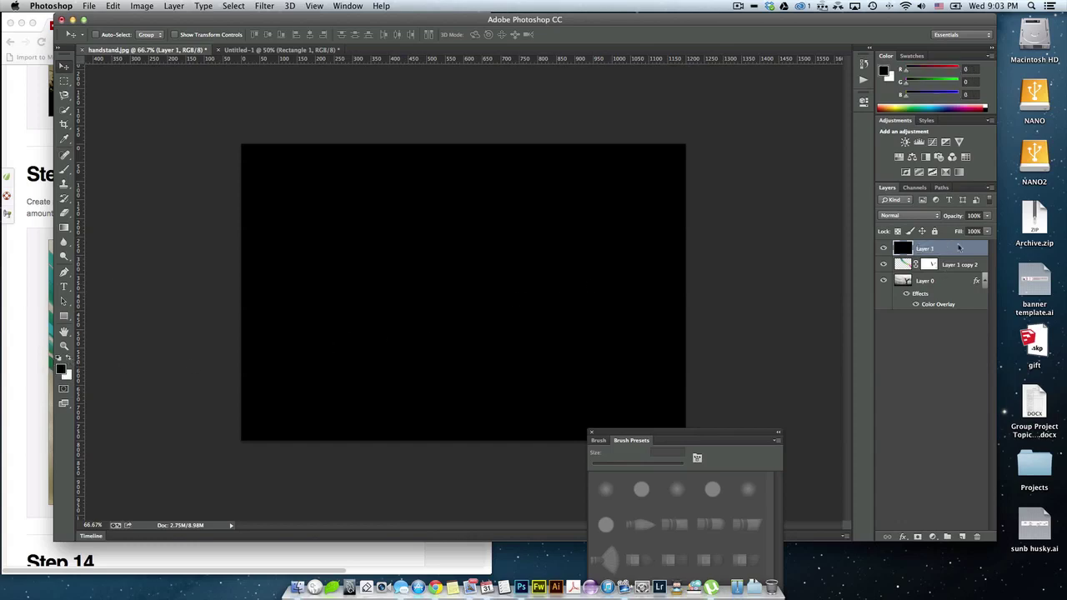
key("super+i")
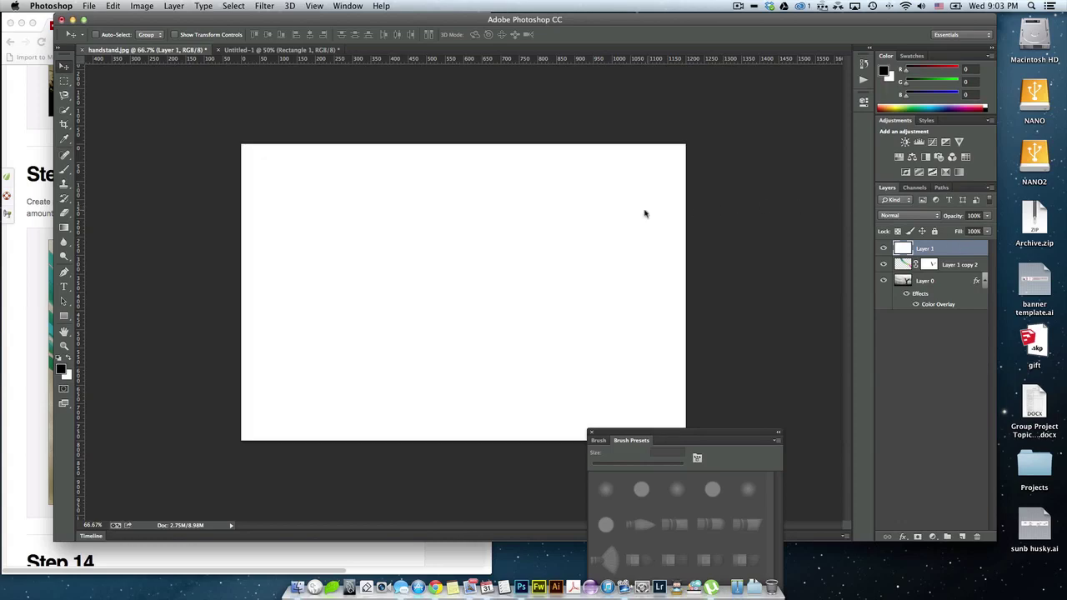
- Apply Add Noise to the white layer at 56.56% with Uniform distribution and Monochromatic off
left_click(175, 6)
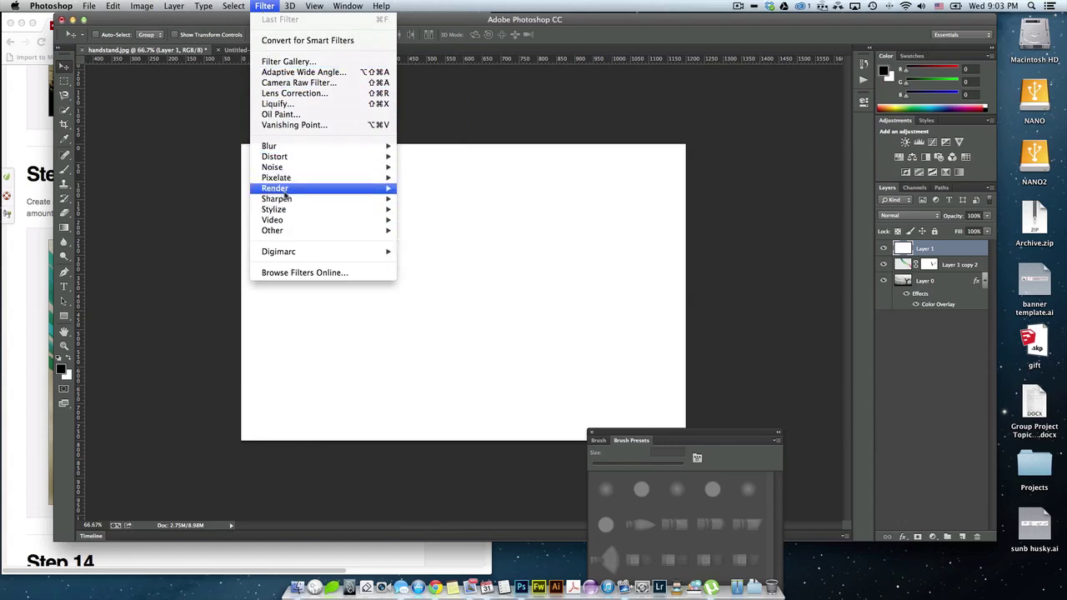
mouse_move(283, 178)
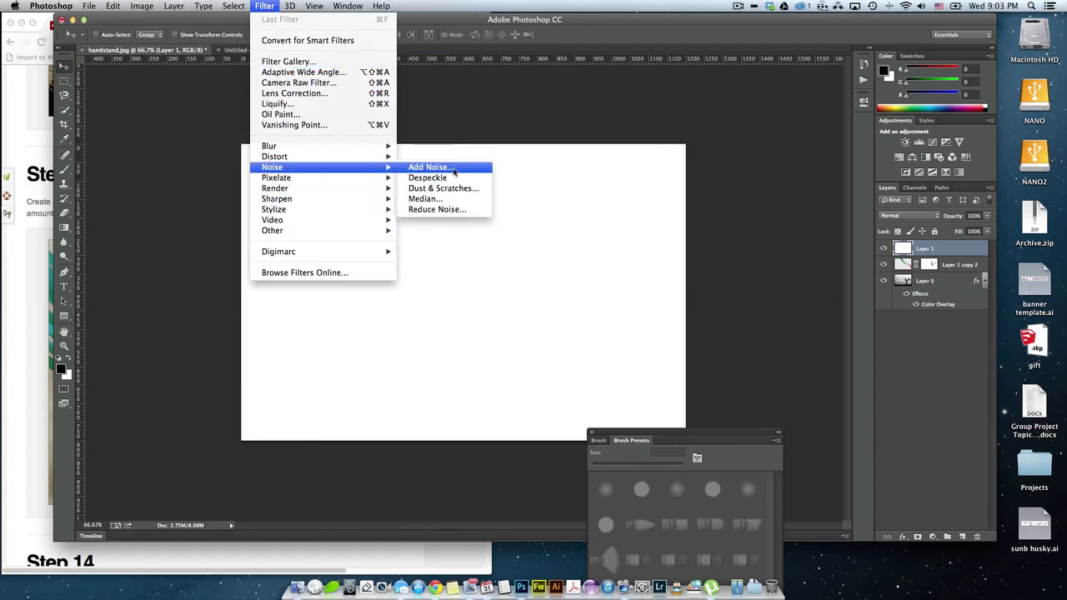
left_click(465, 167)
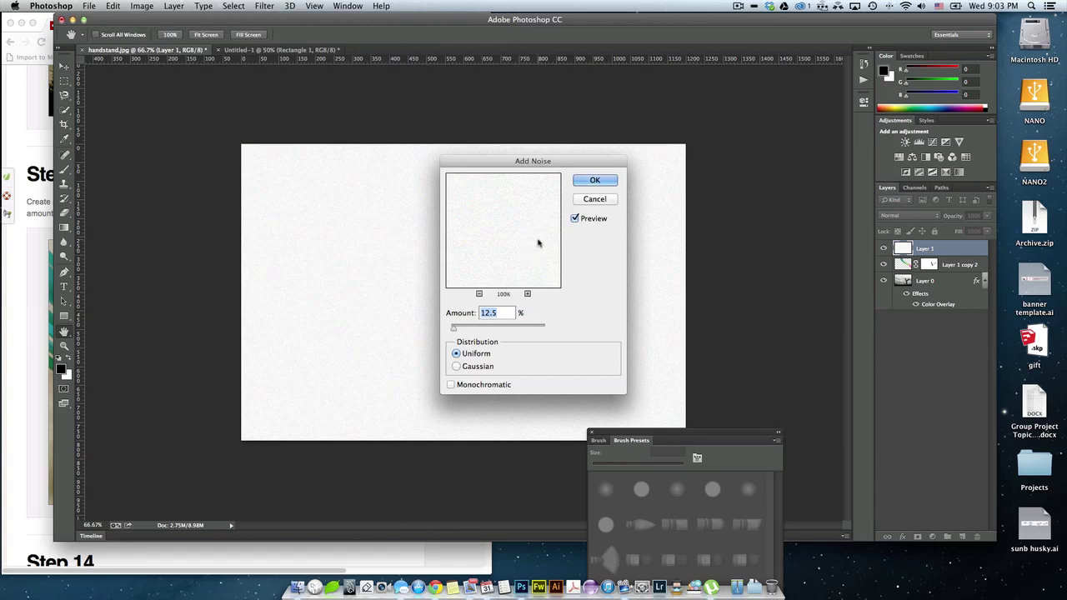
left_click(459, 366)
left_click(463, 355)
left_click_drag(453, 327, 465, 330)
left_click(454, 385)
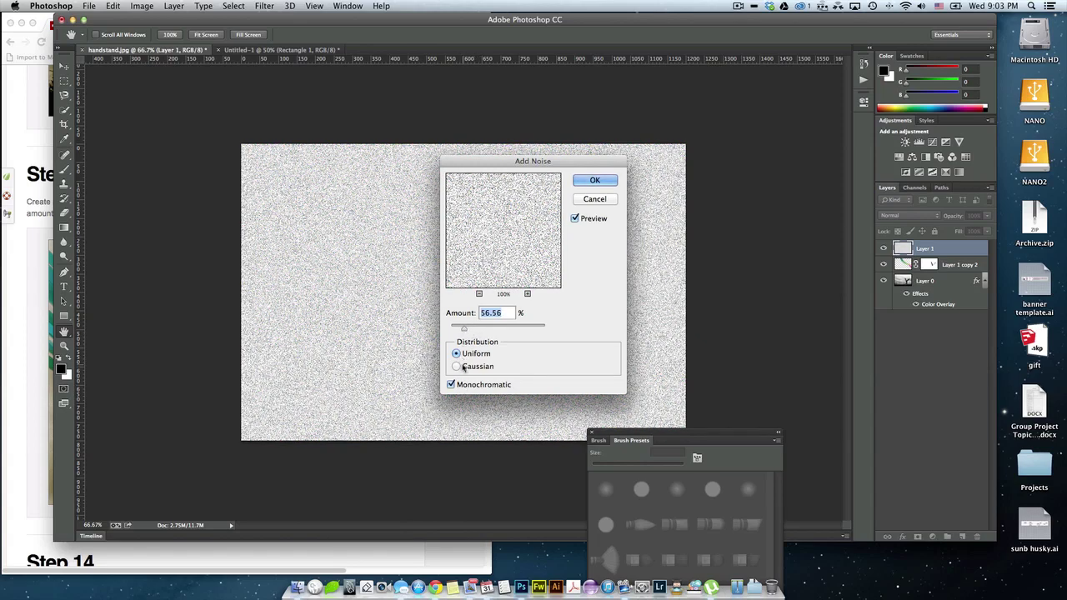
left_click(451, 384)
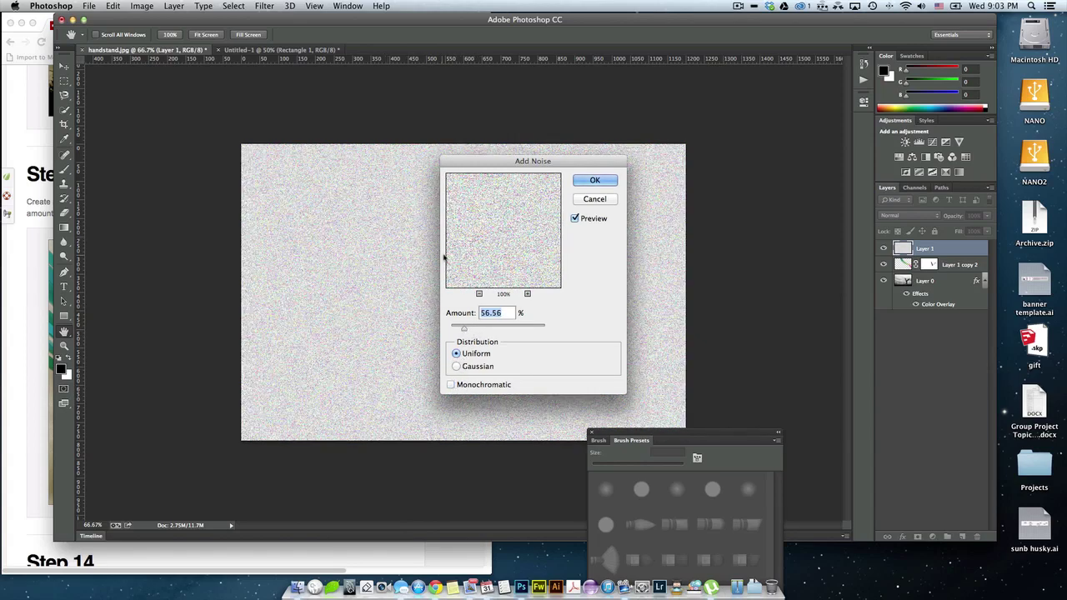
left_click(605, 181)
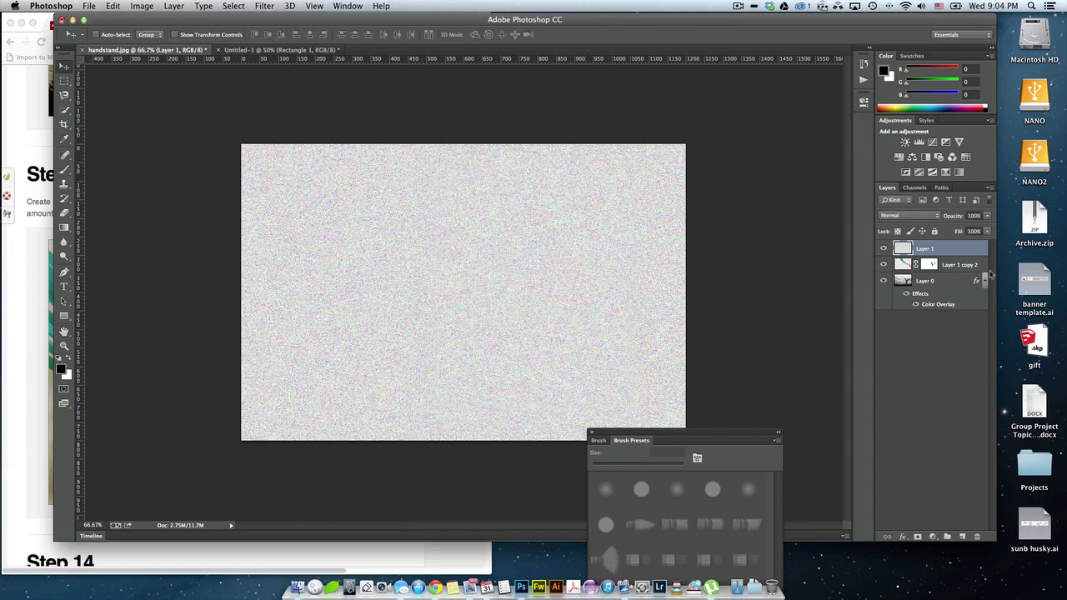
- Check Steps 13 and 14 of the tutorial in Chrome for the noise layer's blend mode, and return to Photoshop
left_click(911, 219)
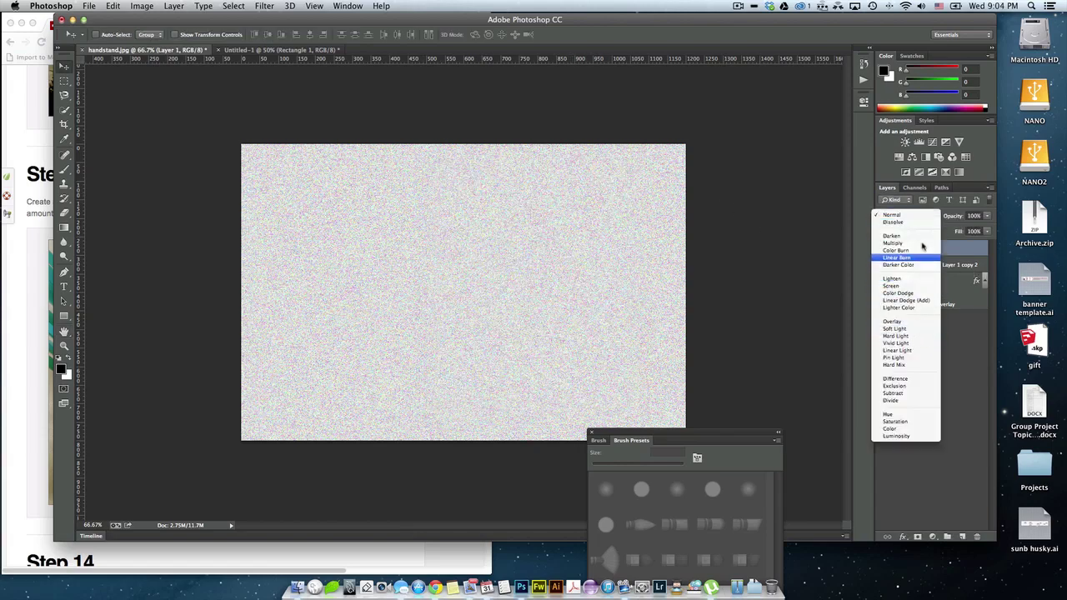
left_click(23, 442)
scroll(139, 376, "down", 3)
scroll(191, 348, "down", 2)
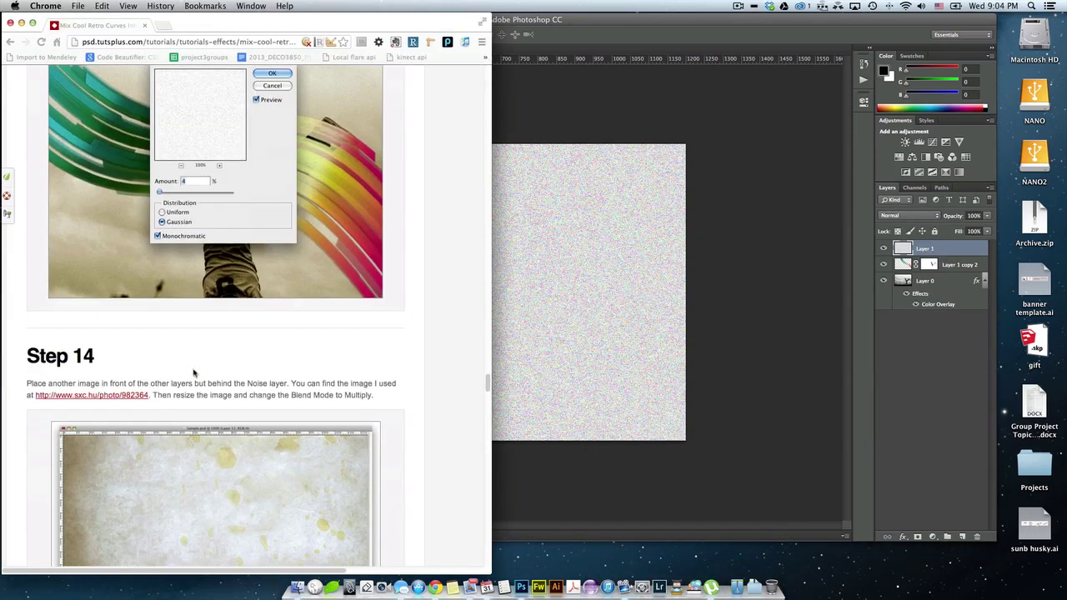
scroll(208, 398, "down", 1)
scroll(77, 378, "up", 7)
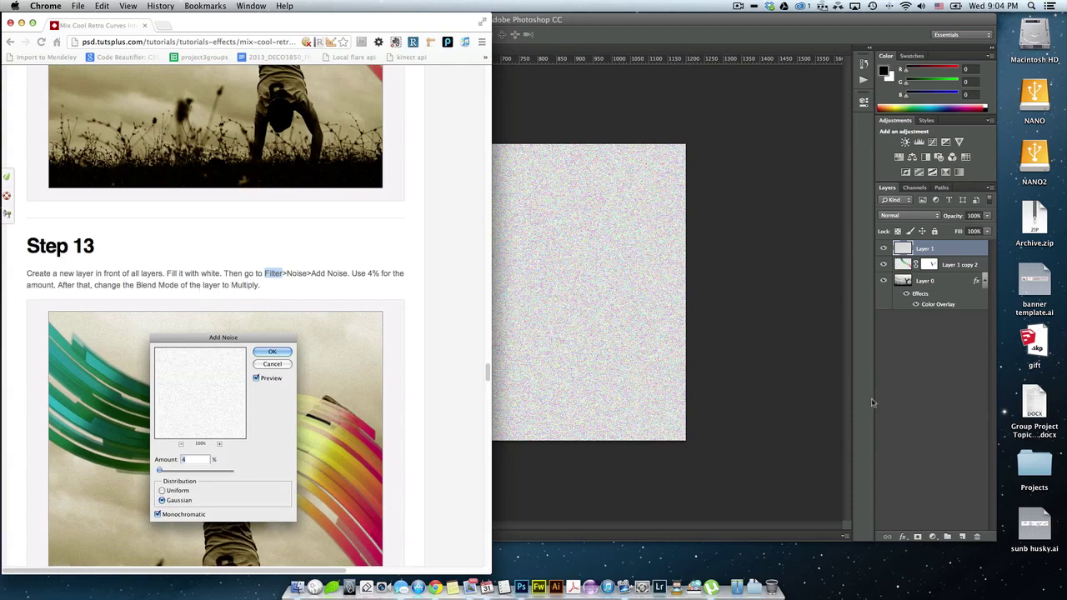
left_click(908, 314)
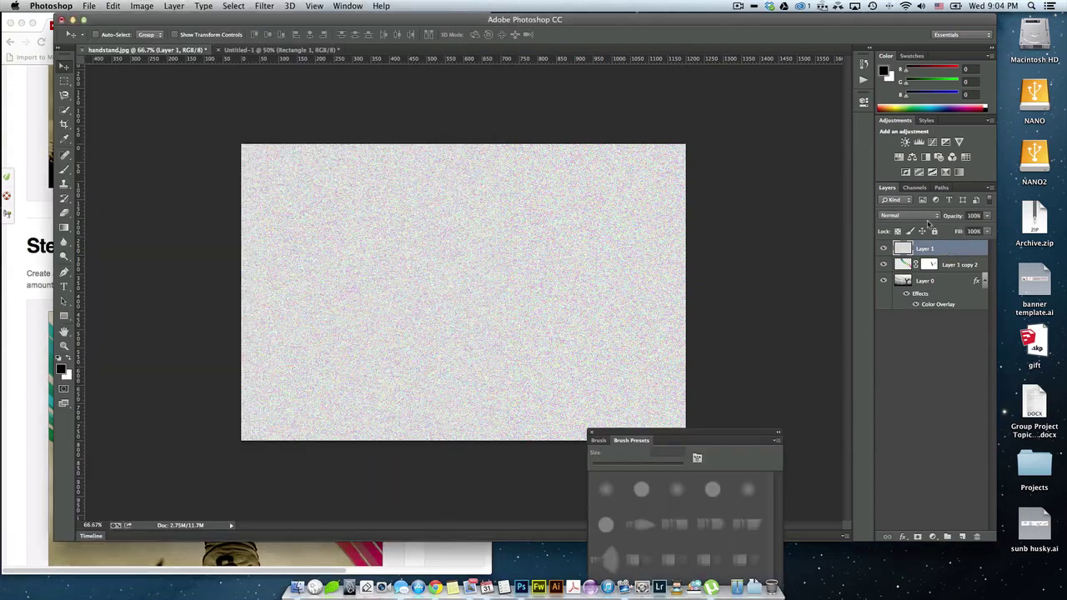
- Try the Multiply blend mode on the noise layer, and undo both the blend mode and the noise
left_click(925, 216)
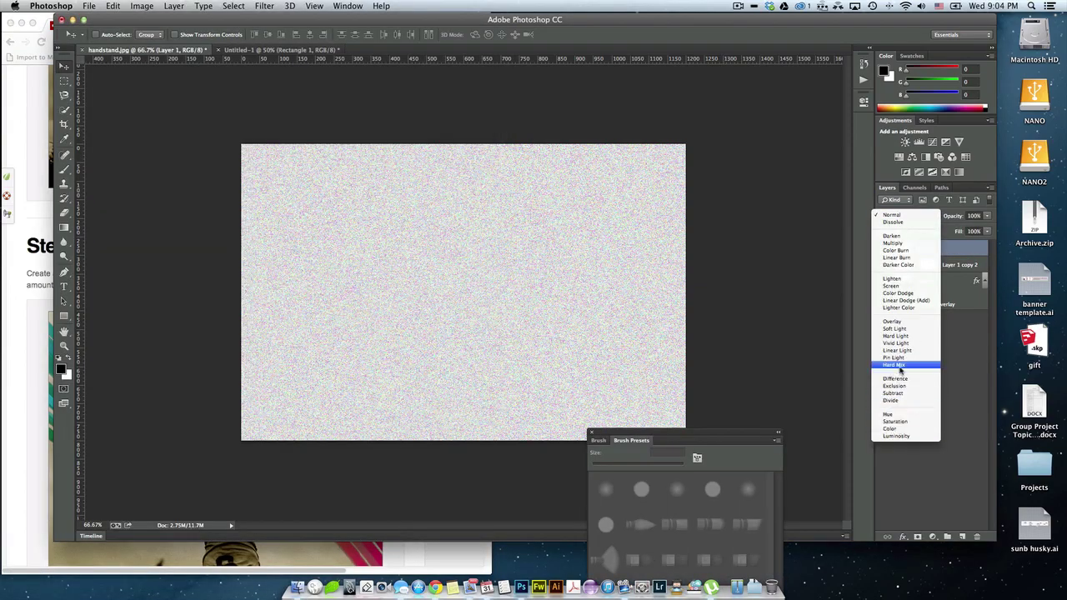
left_click(900, 243)
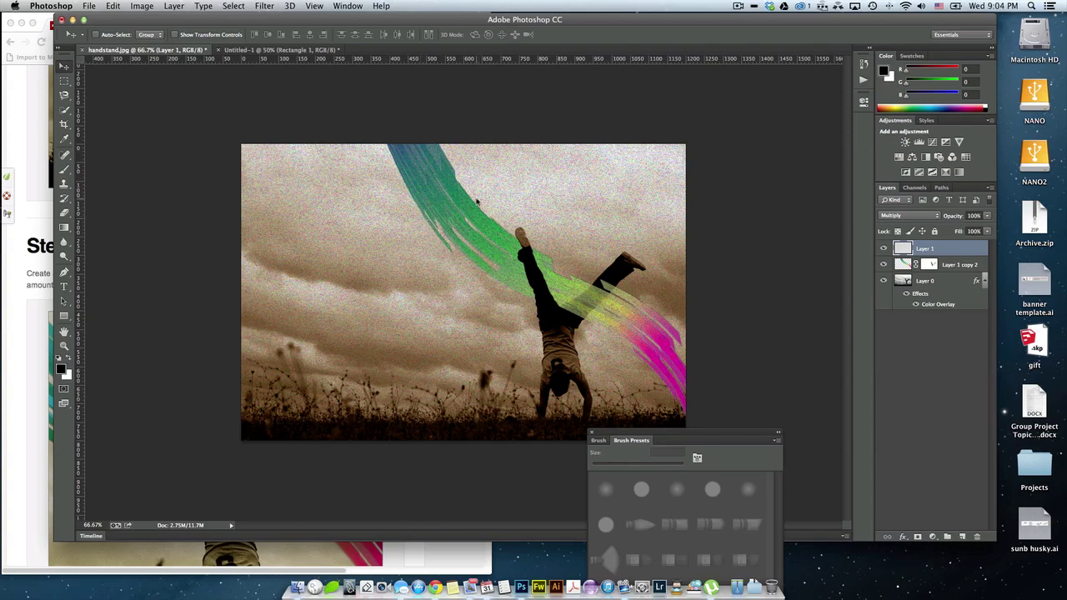
key("super+alt+z")
key("super+alt+z")
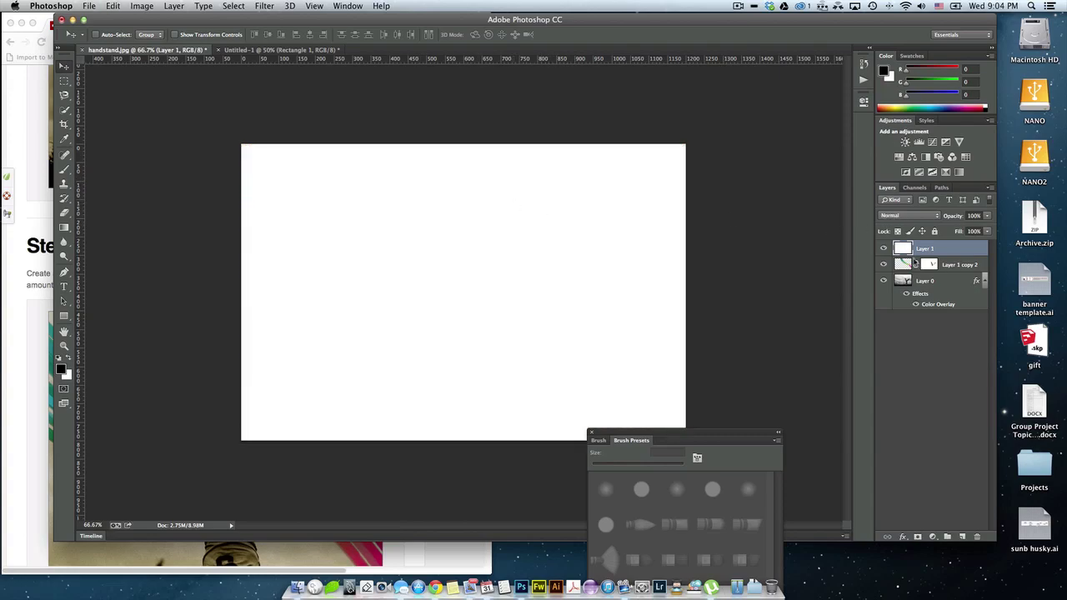
- Try reapplying the last Add Noise filter to the white layer, and undo it
left_click(264, 6)
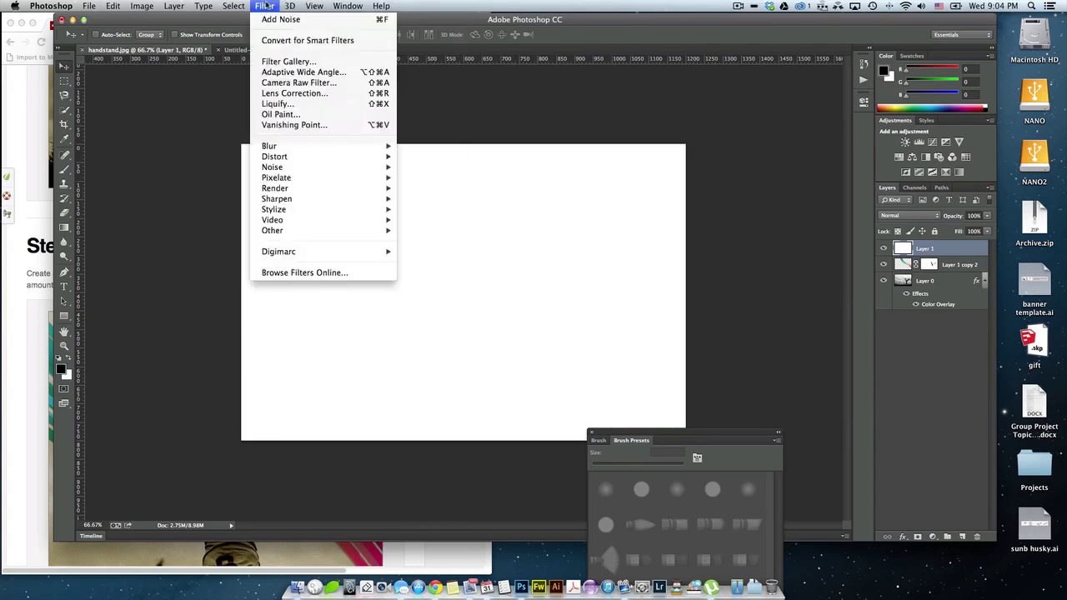
left_click(279, 20)
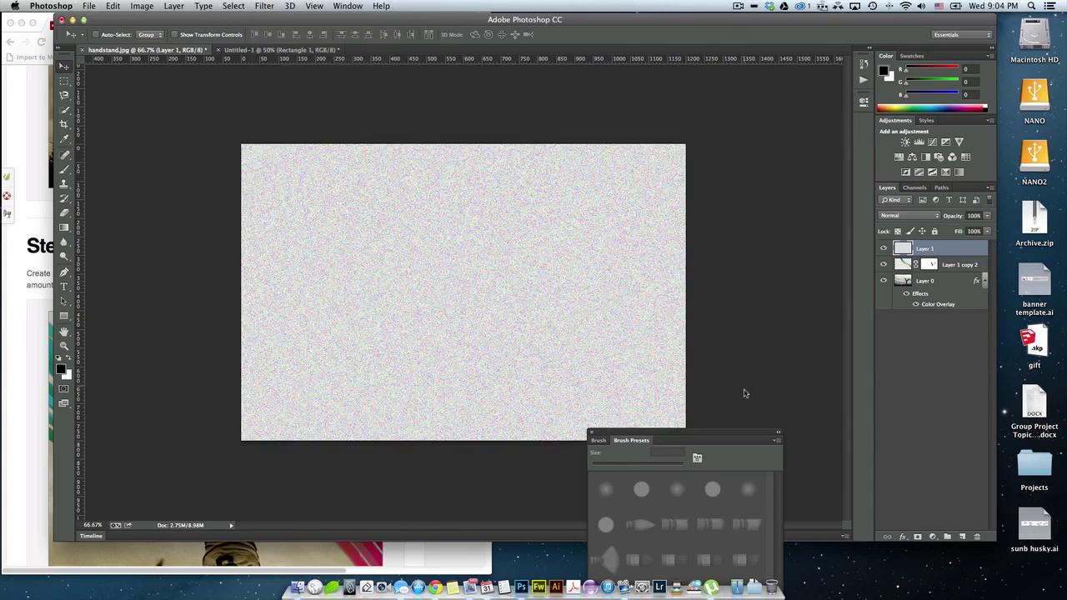
key("super+z")
- Apply Add Noise to the white layer at 11.86% with Gaussian distribution and Monochromatic on
left_click(264, 6)
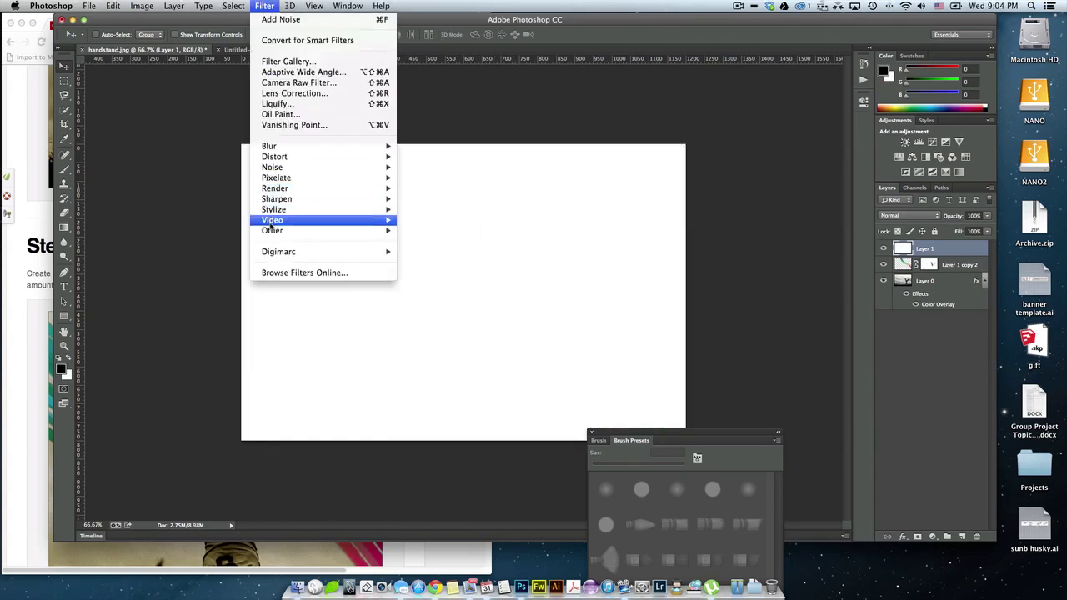
mouse_move(278, 211)
mouse_move(279, 167)
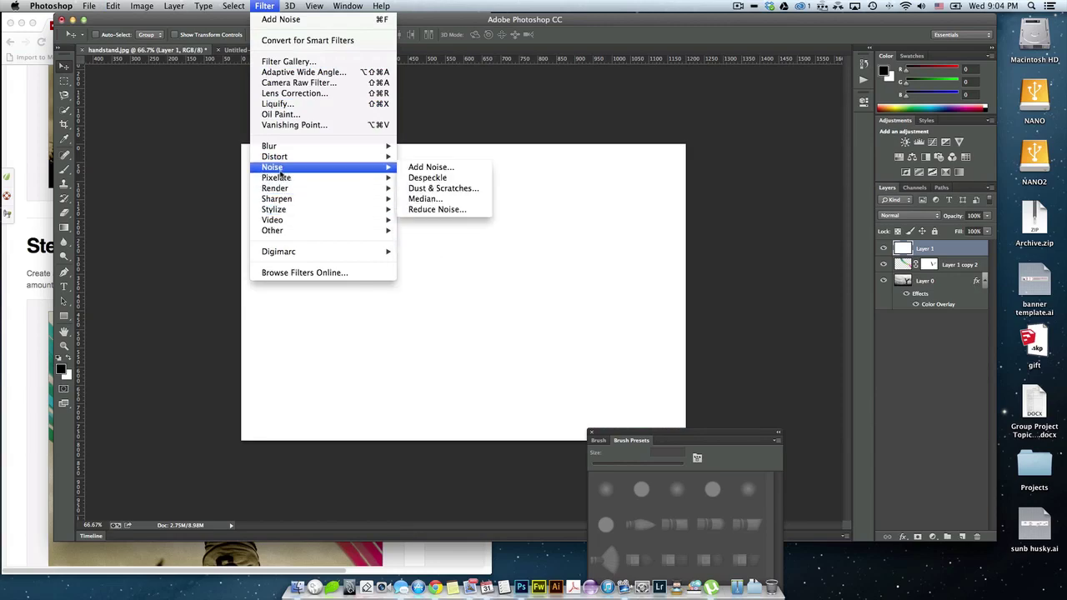
left_click(435, 166)
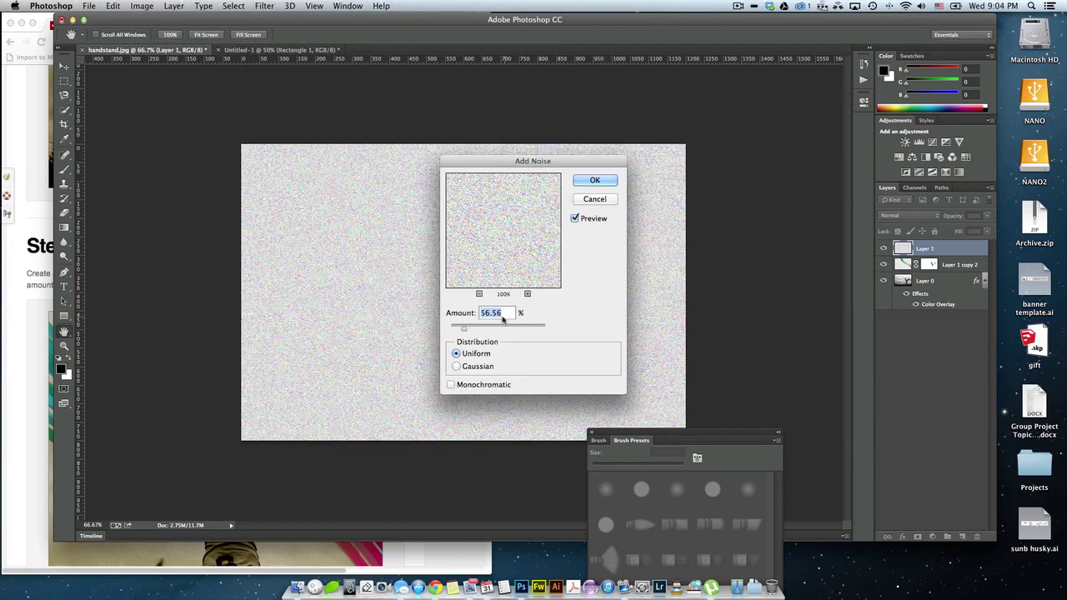
left_click(462, 386)
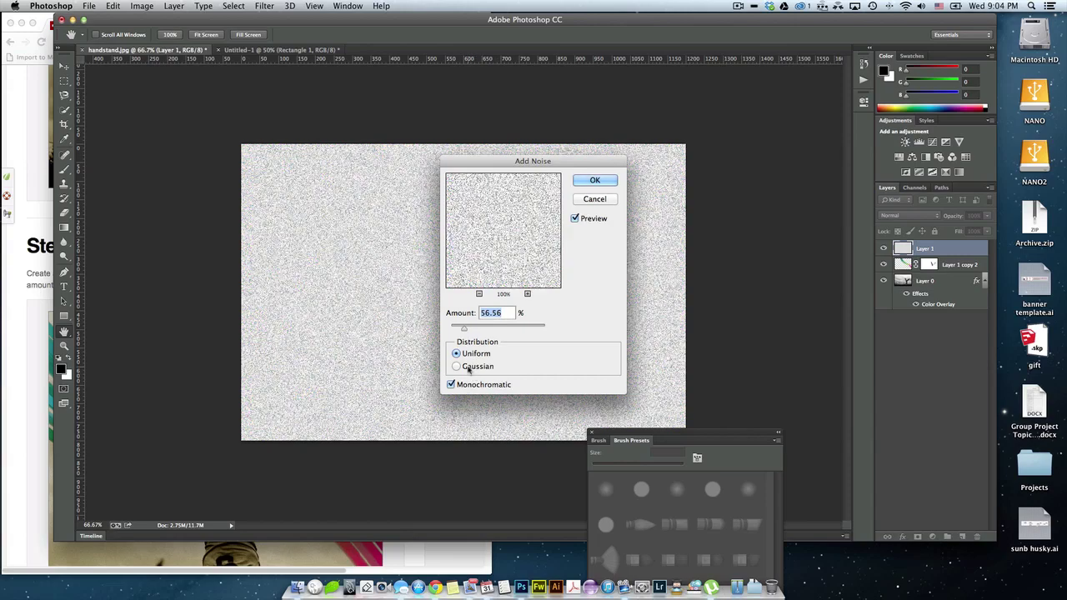
left_click(467, 366)
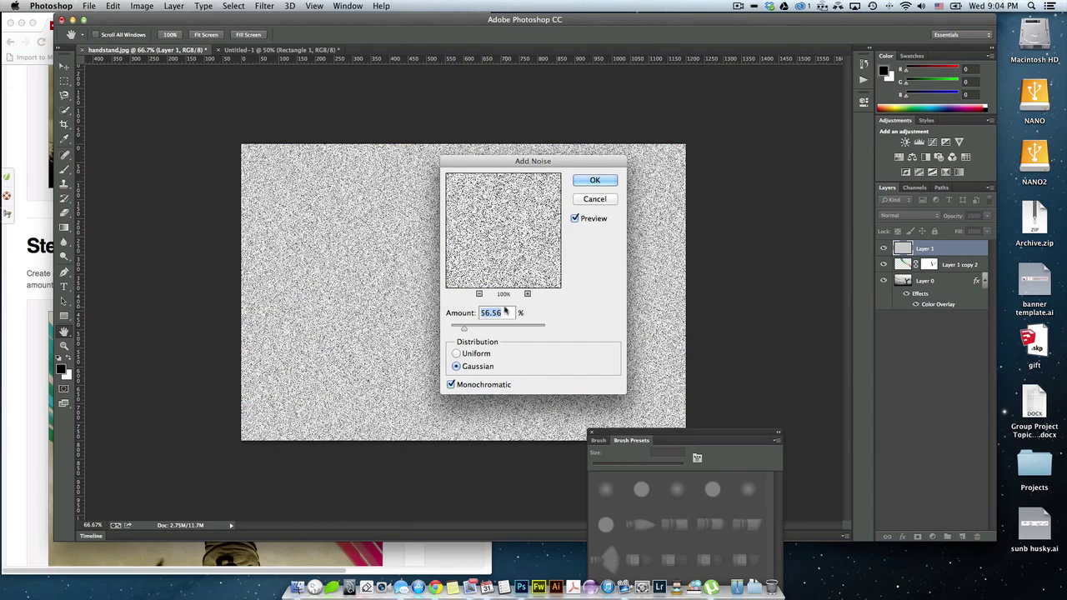
left_click_drag(465, 328, 454, 331)
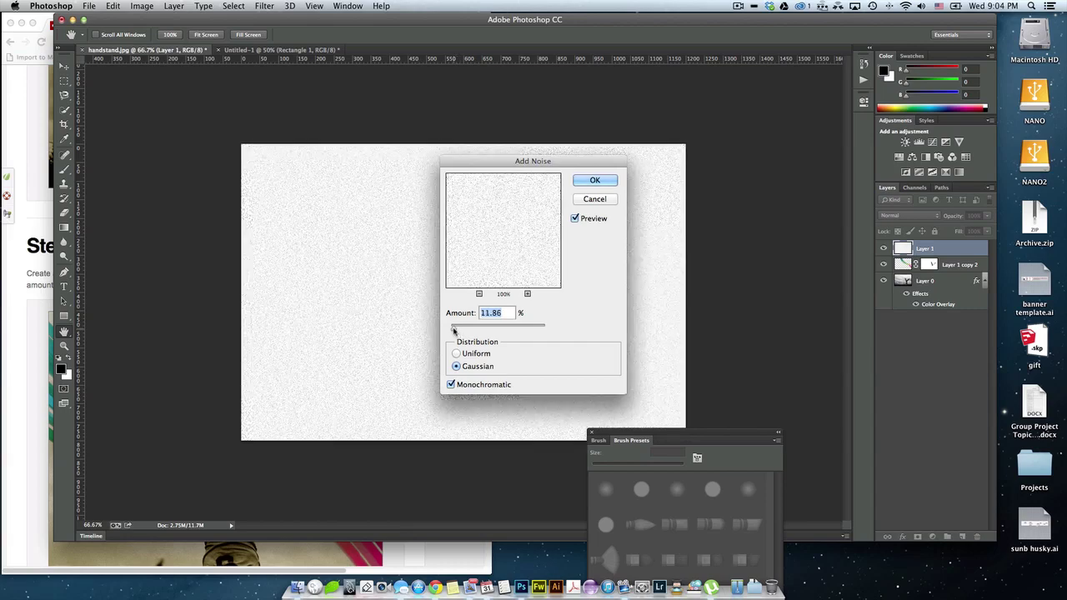
left_click(594, 180)
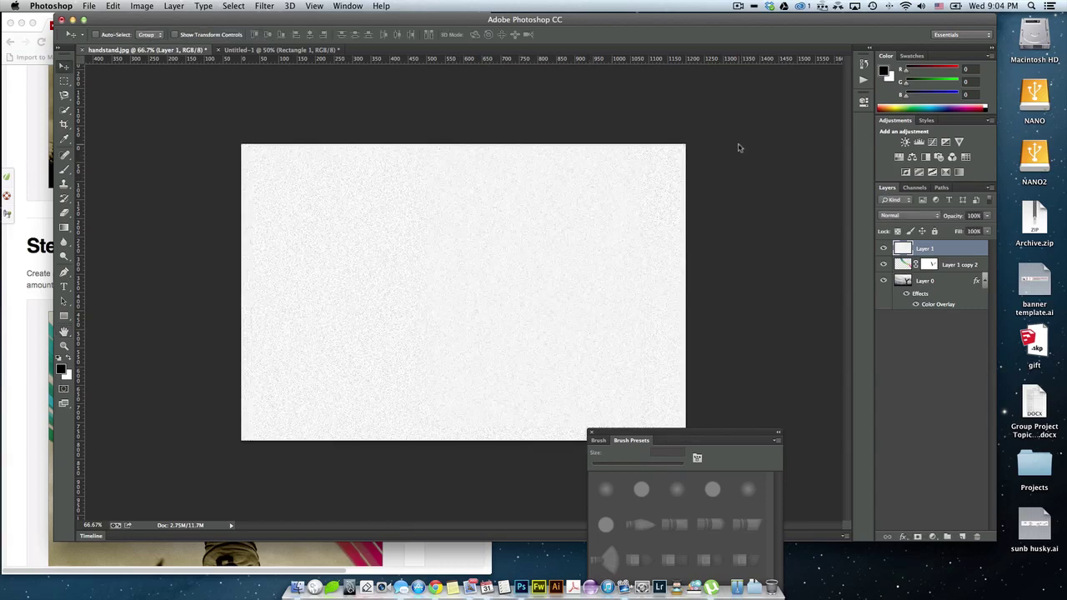
- Set the blend mode of the white noise layer to Multiply
left_click(936, 216)
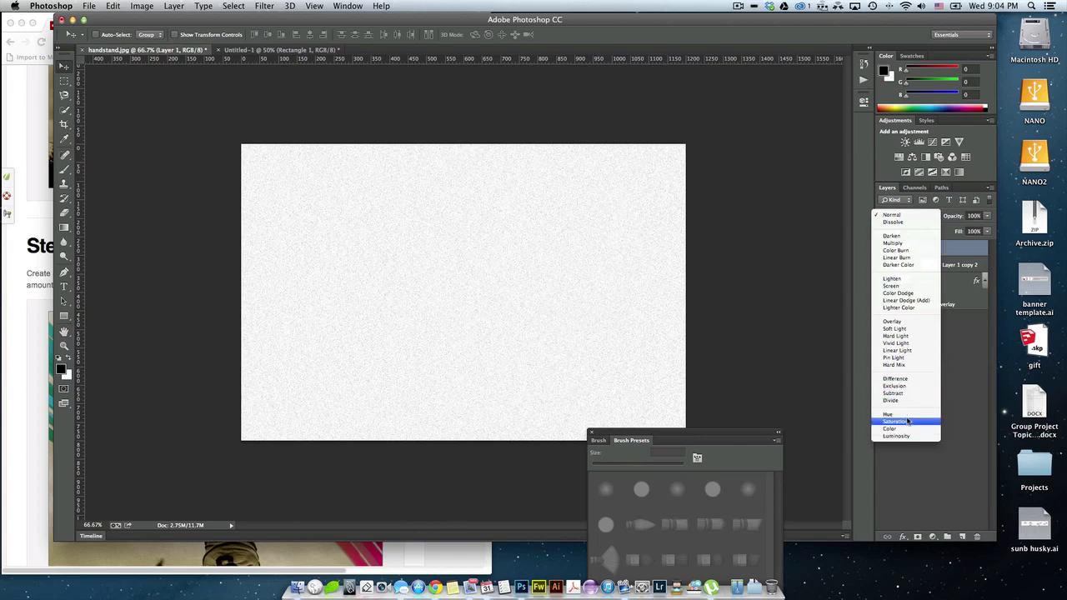
left_click(892, 243)
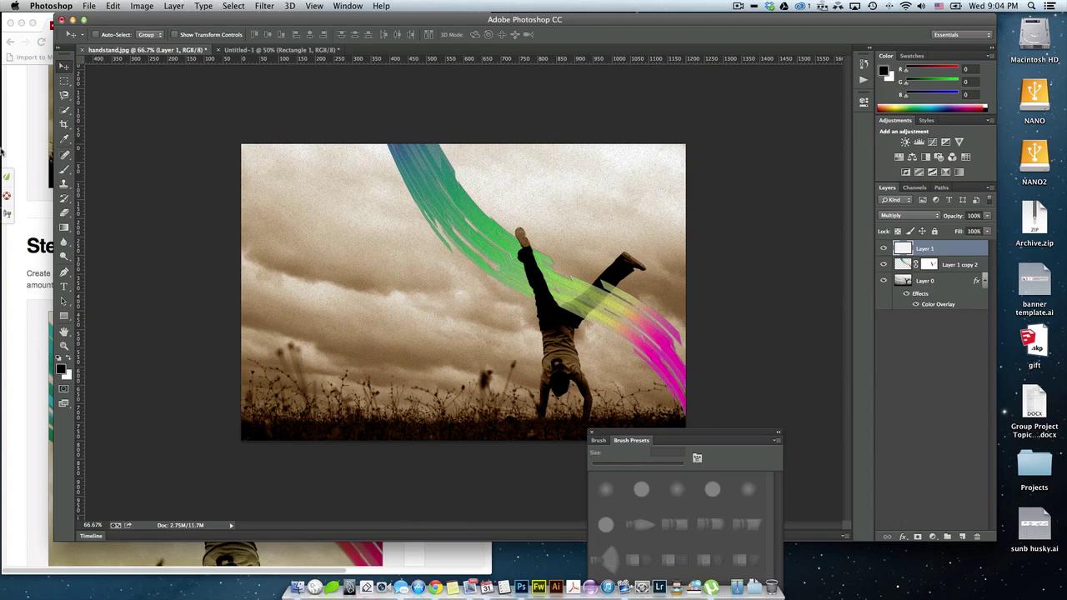
- Read Step 14 of the tutorial in Chrome about placing a texture image behind the noise layer, and return to Photoshop
left_click(25, 181)
scroll(171, 292, "down", 5)
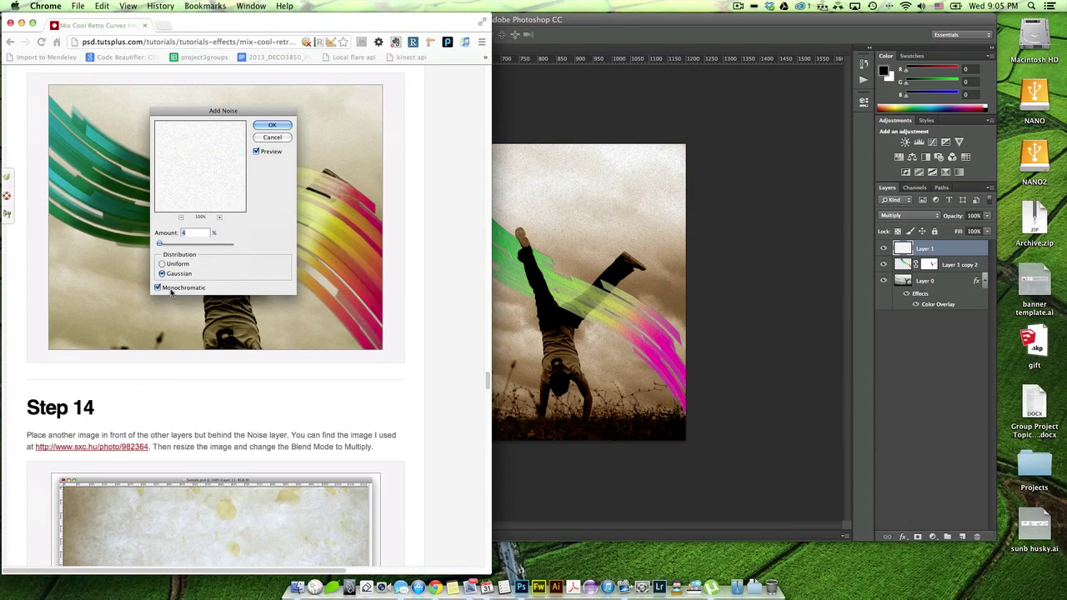
scroll(171, 292, "down", 6)
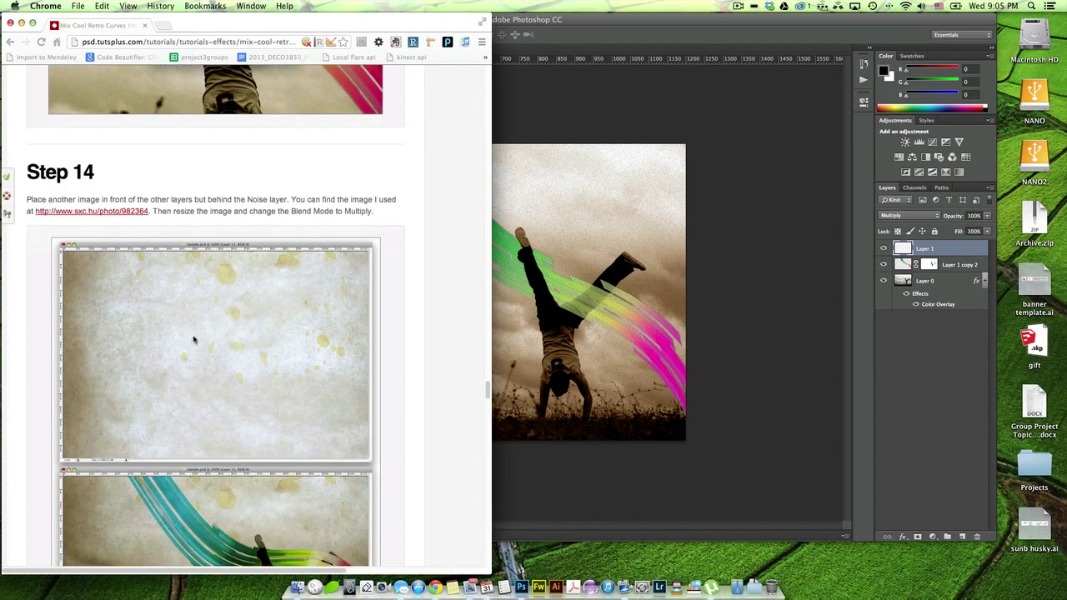
scroll(198, 357, "down", 3)
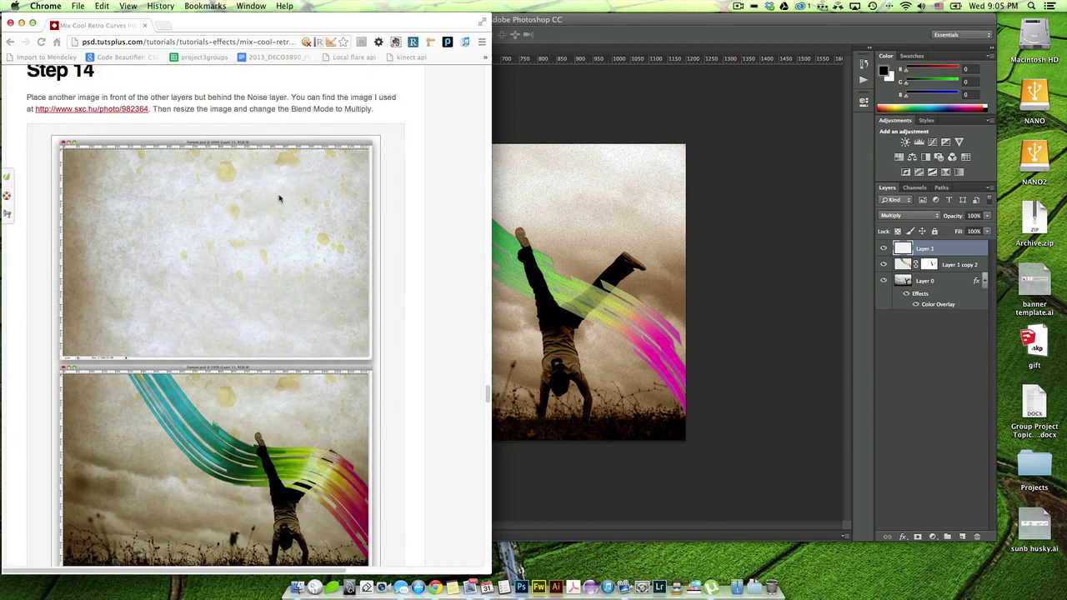
left_click(527, 157)
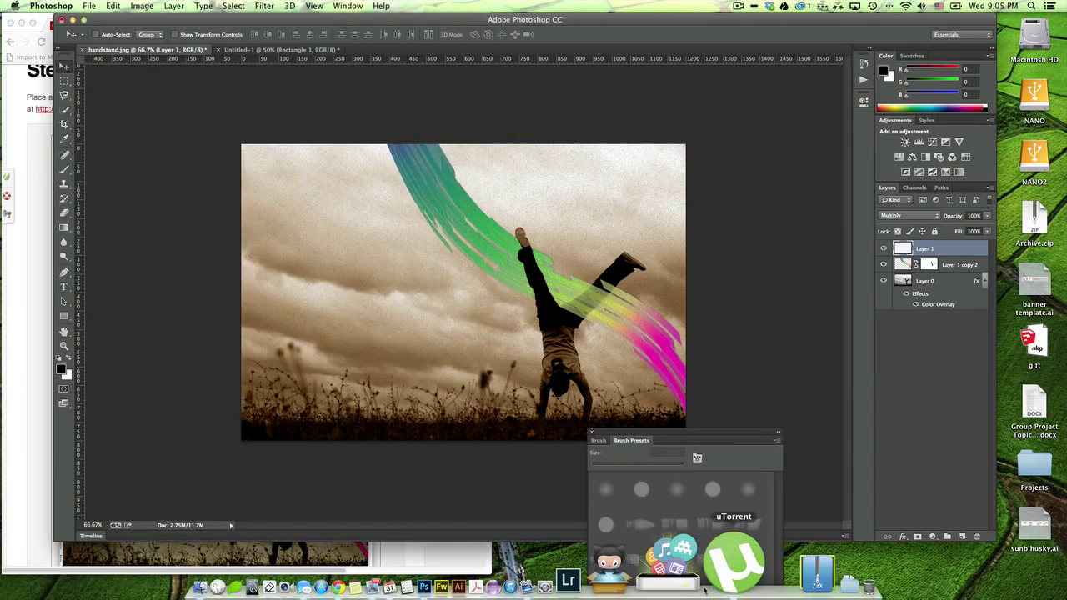
- Preview paper.jpeg in the RETRO downloads folder and open it in Photoshop as a separate document
left_click(700, 568)
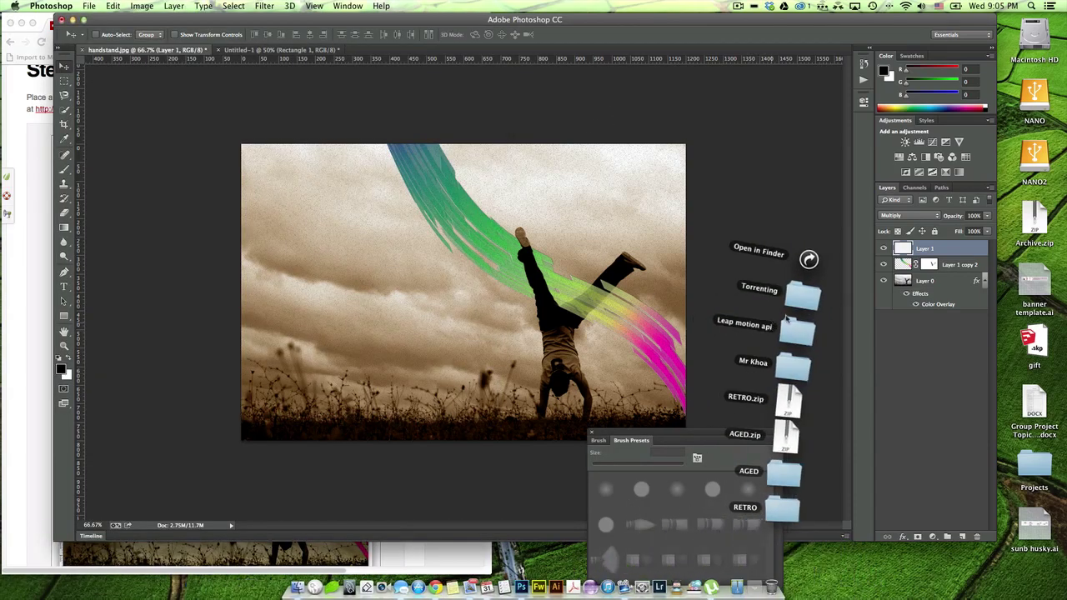
left_click(781, 505)
left_click(827, 135)
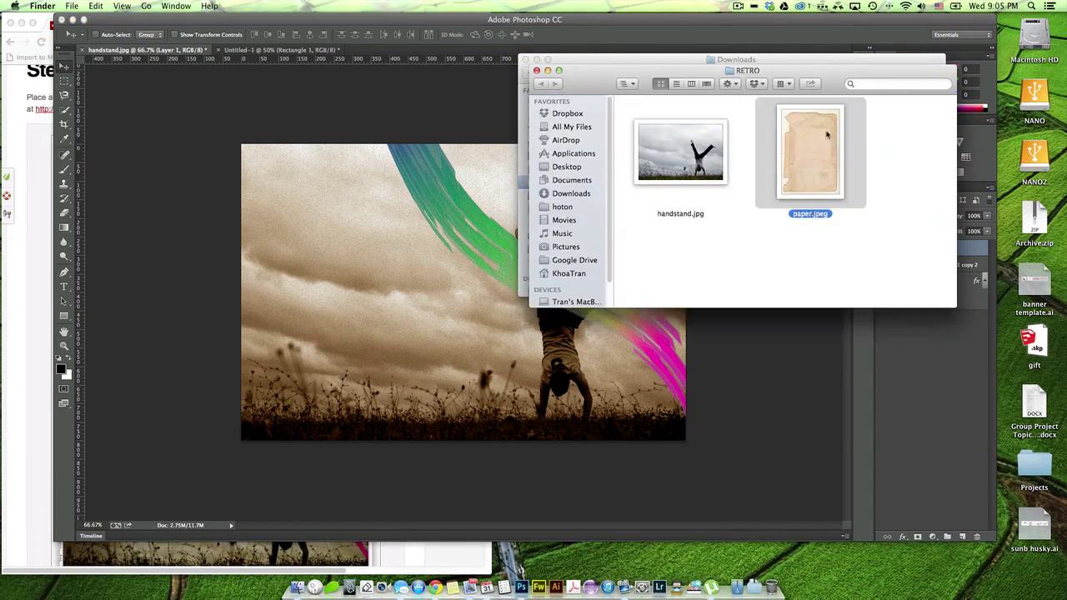
key("space")
key("space")
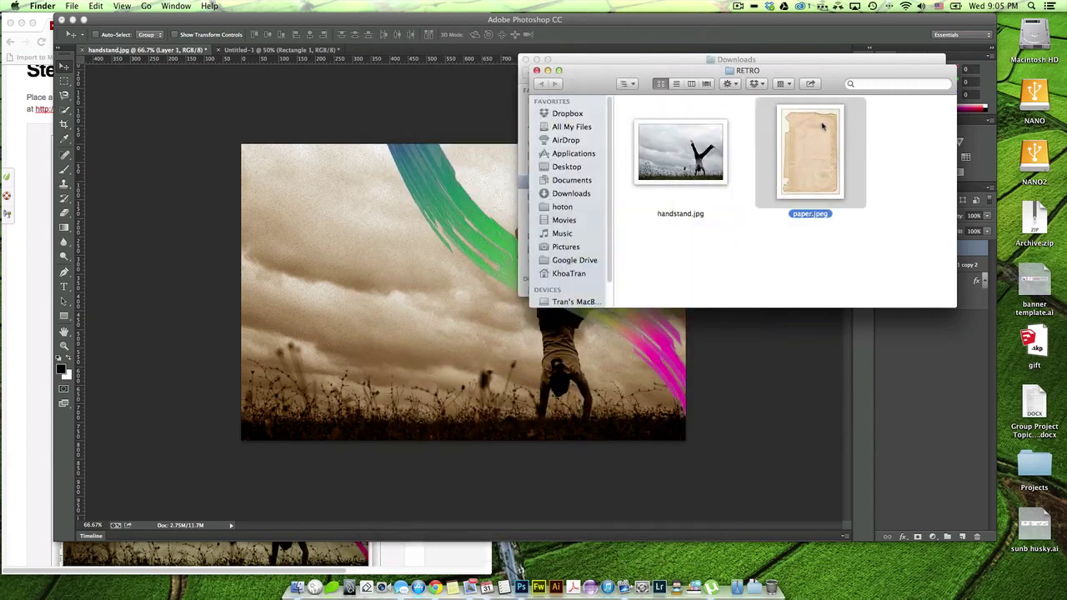
left_click_drag(823, 126, 442, 192)
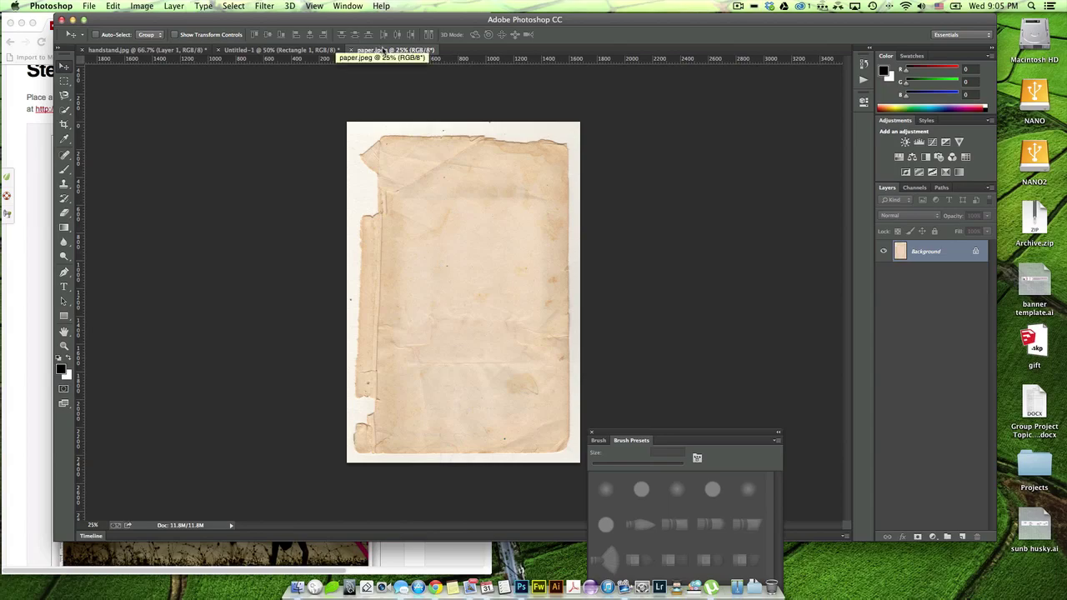
- Float the paper.jpeg document in its own window and copy its Background layer into handstand.jpg above the noise layer
left_click_drag(388, 50, 412, 108)
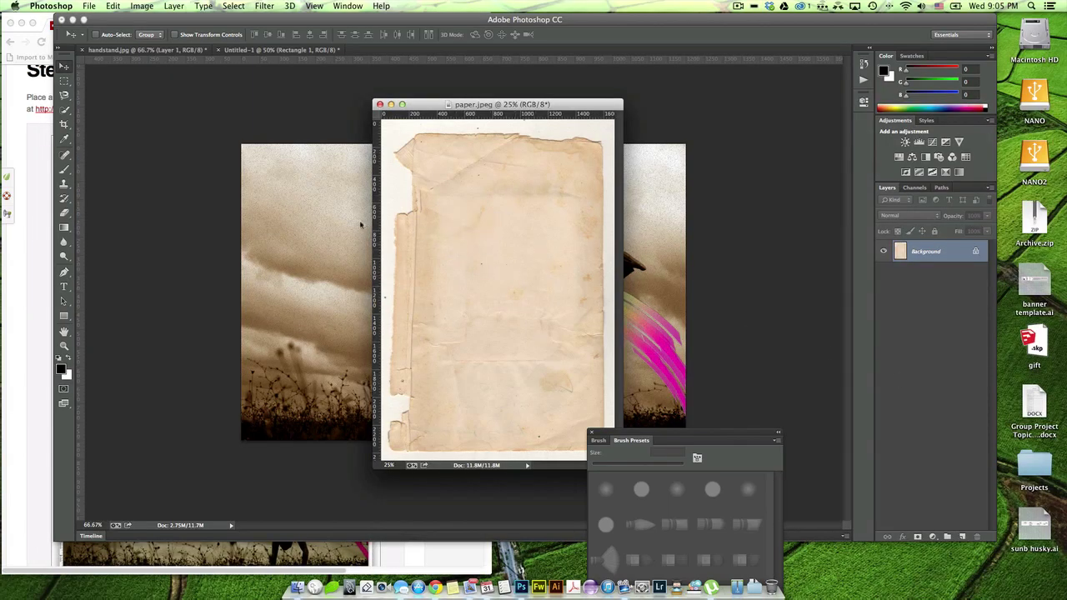
left_click_drag(478, 218, 622, 283)
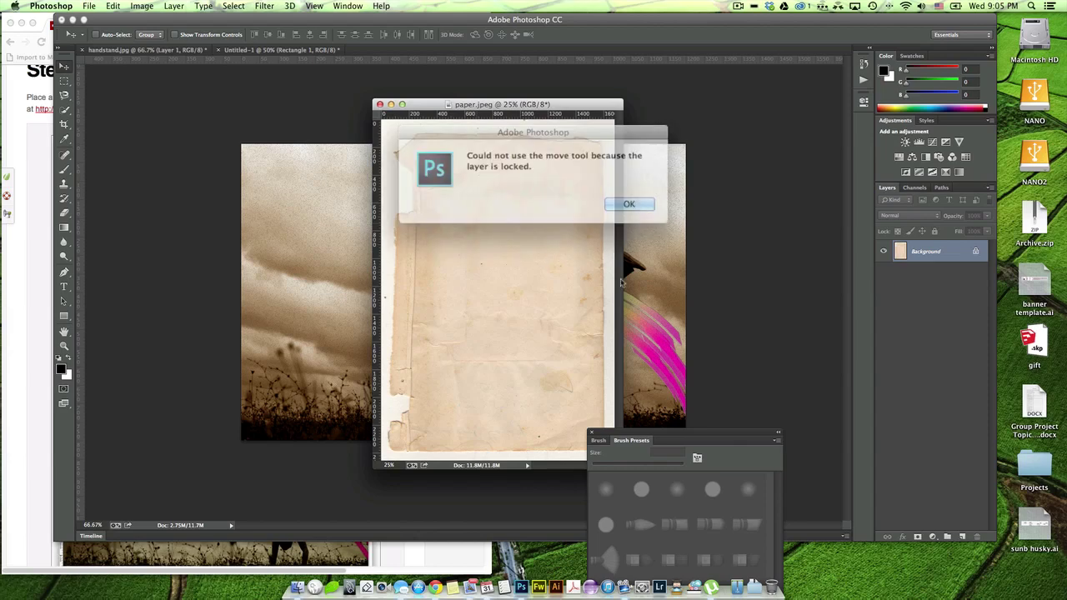
left_click(624, 204)
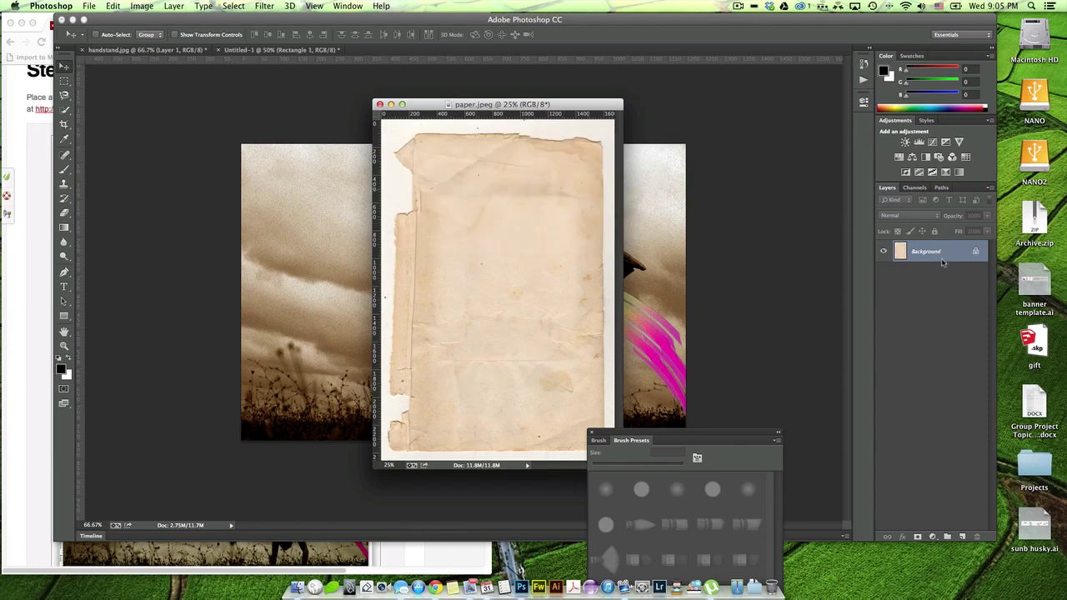
left_click_drag(947, 251, 308, 281)
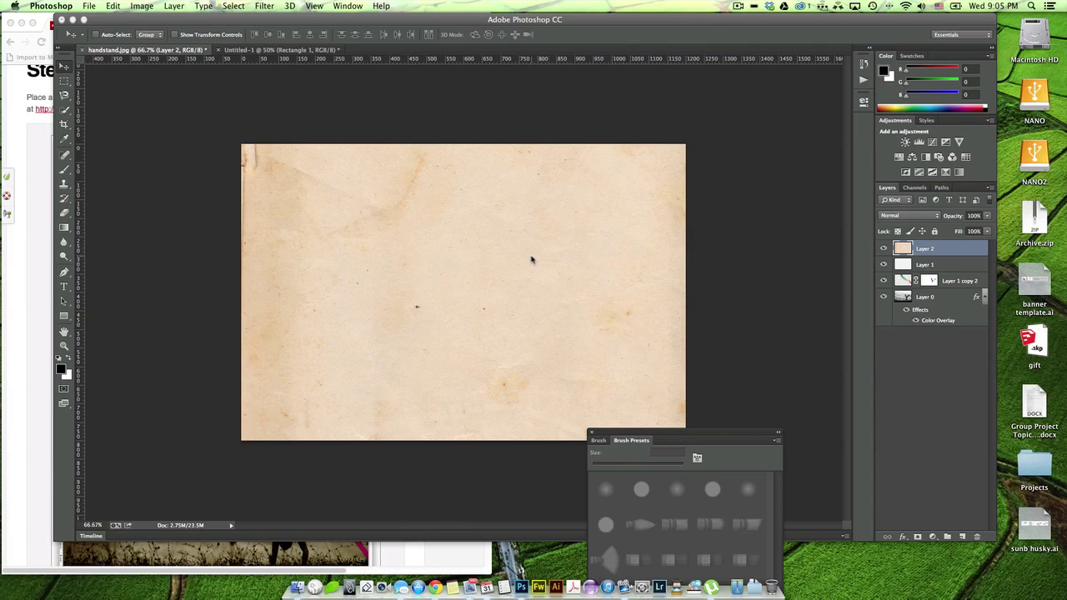
- Free-transform the paper layer: rotate it -90°, scale it to about 61.7% wide by 67.4% high, and place it over the photo
key("super+t")
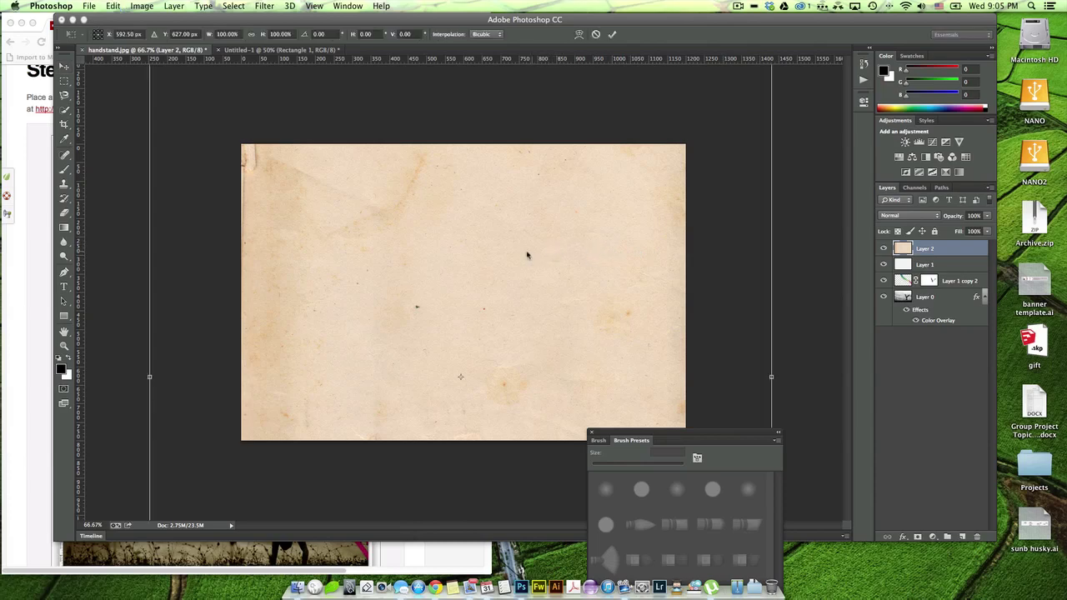
left_click_drag(150, 376, 202, 379)
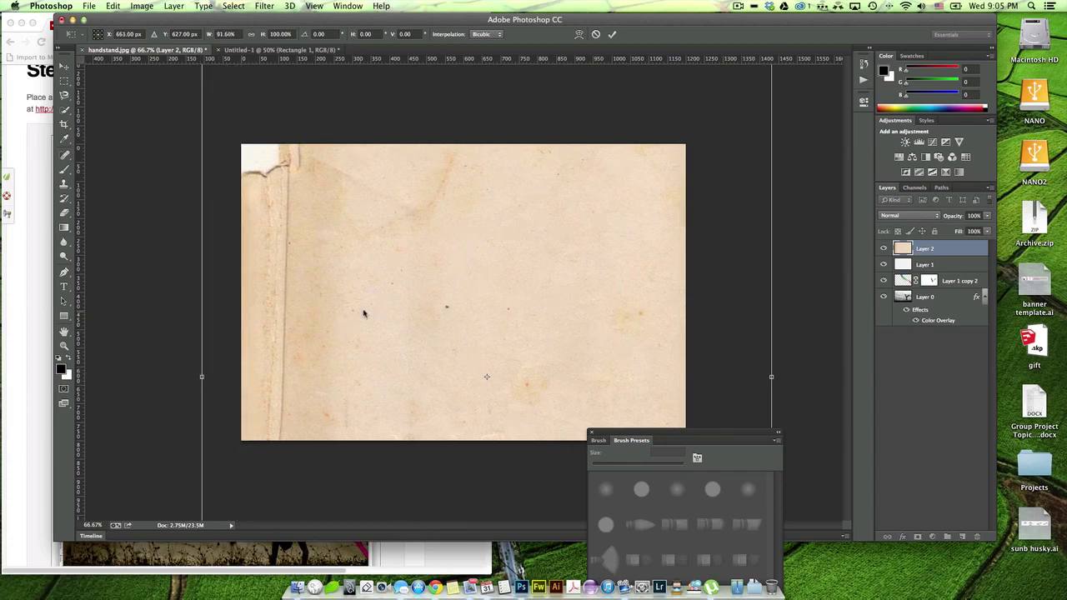
key("super+minus")
key("super+minus")
key("super+minus")
key("super+minus")
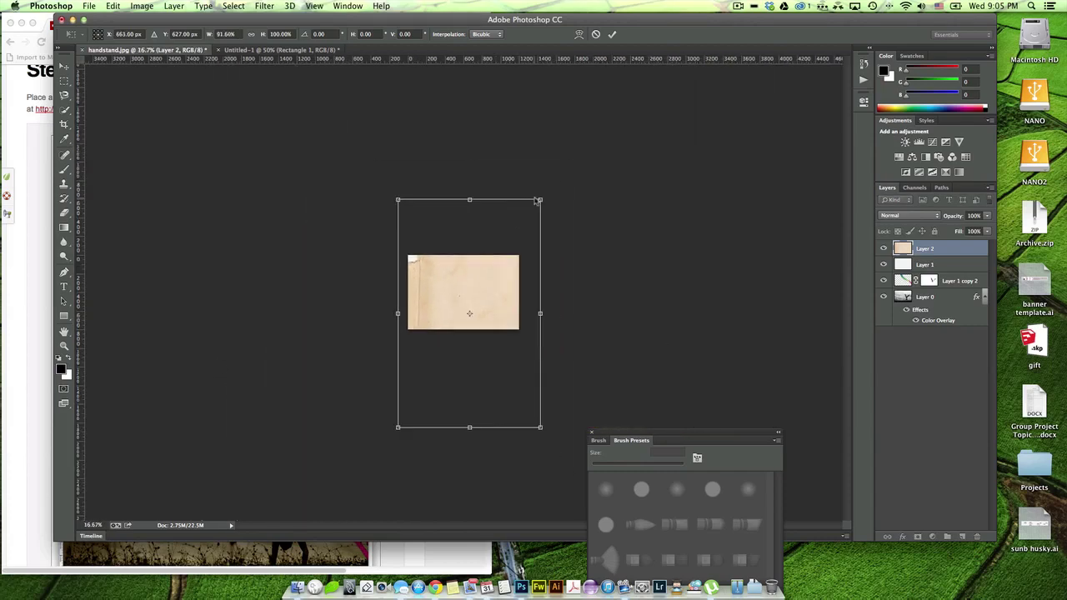
left_click_drag(542, 200, 335, 273)
left_click_drag(493, 355, 478, 281)
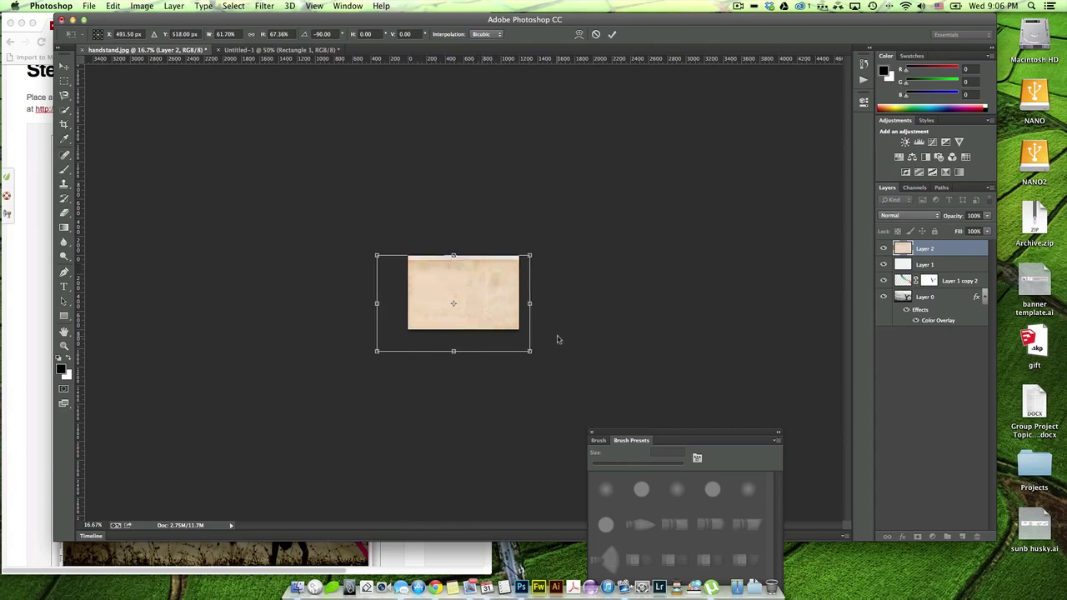
- Nudge the paper layer upward until it covers the canvas's upper edge, and apply the transform
key("Up")
key("Up")
key("Up")
key("Up")
key("Up")
key("Up")
key("Up")
key("Up")
key("Up")
key("Up")
key("Up")
key("Up")
key("Up")
key("Up")
key("Up")
key("Up")
key("Up")
key("Up")
key("Up")
key("Up")
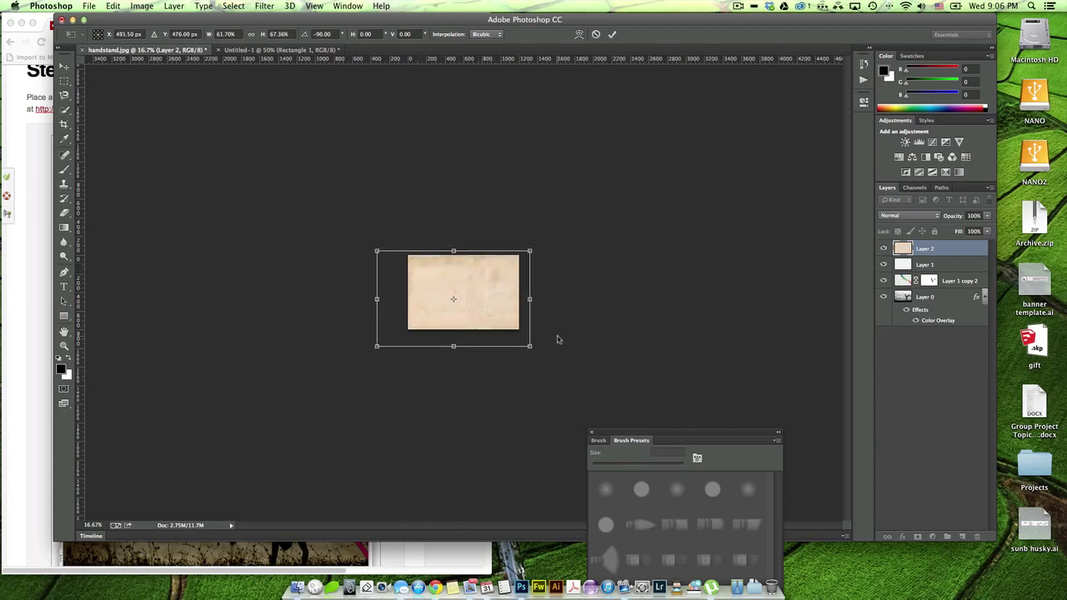
key("Return")
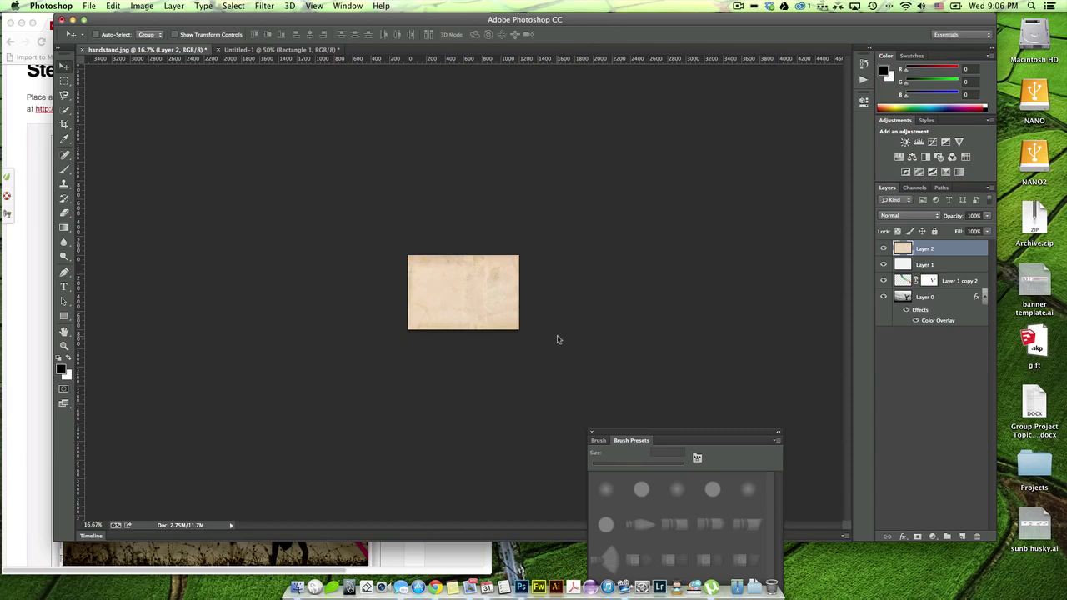
- Set the paper layer's blend mode to Multiply and inspect the blended texture at 100% zoom
left_click(909, 220)
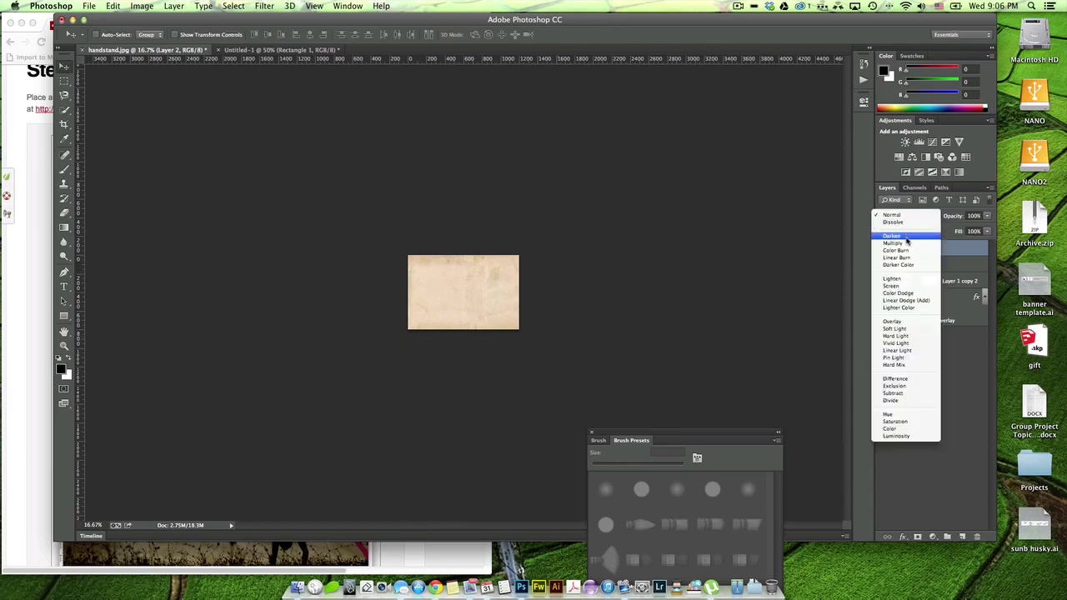
left_click(868, 246)
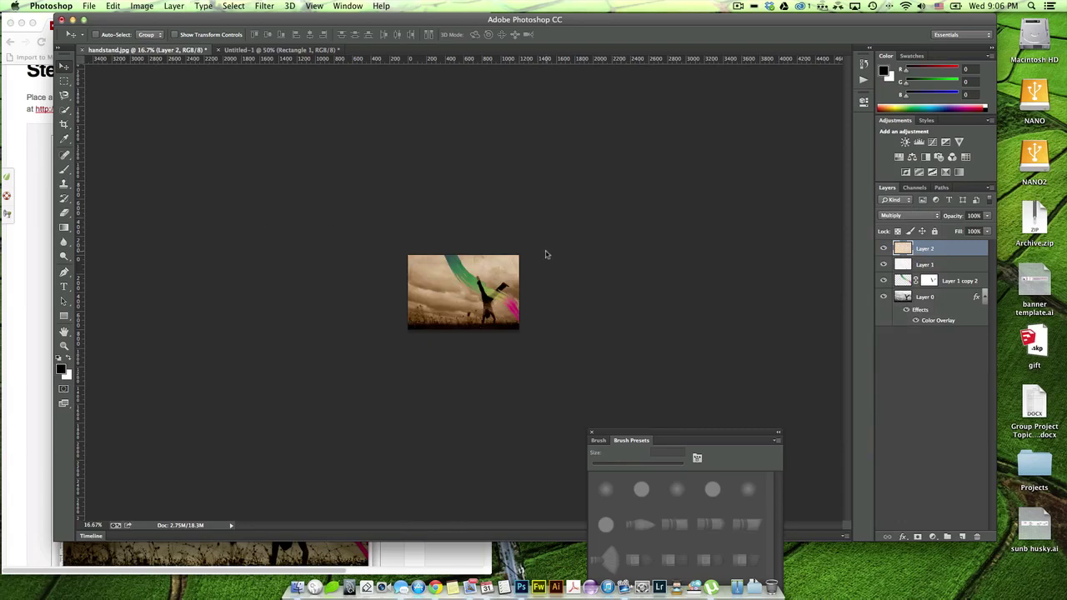
key("super+1")
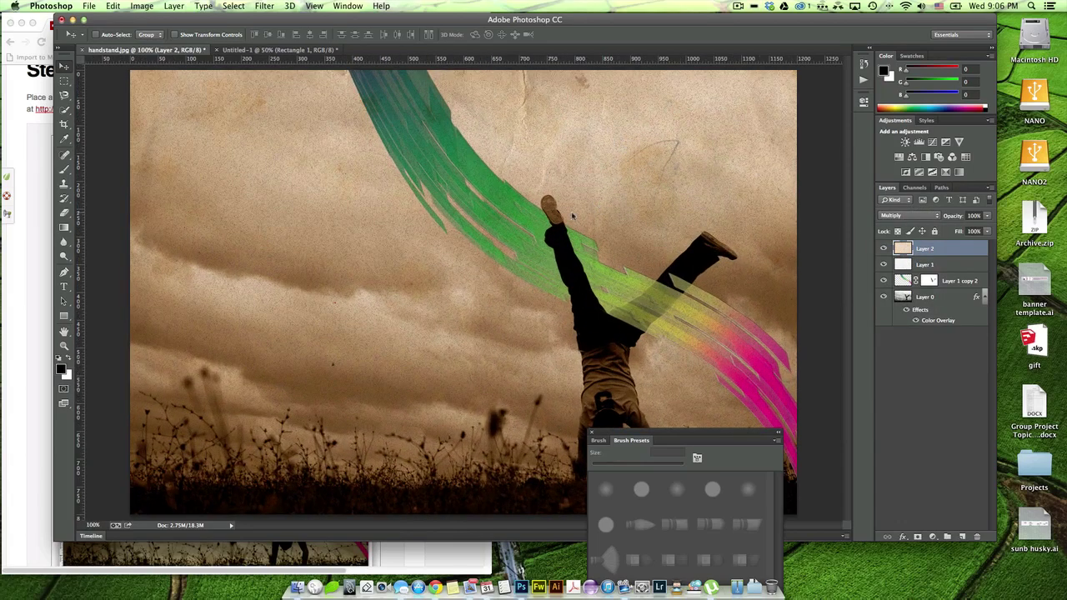
key("super+minus")
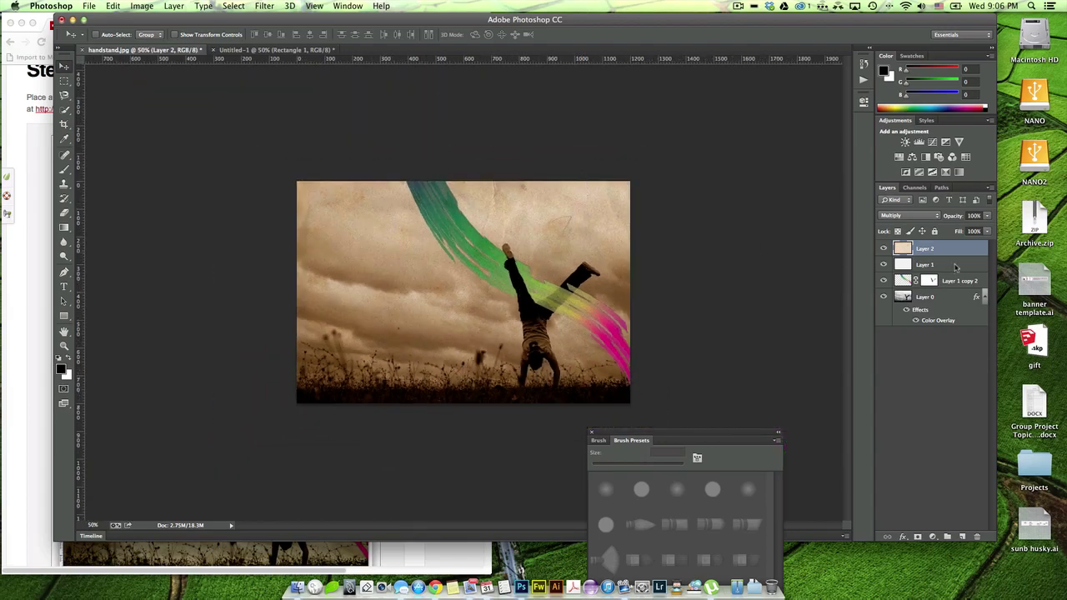
- Compare the image with and without the colored stripes layer and the handstand photo layer by toggling their visibility
left_click(955, 267)
left_click(940, 284)
left_click(884, 281)
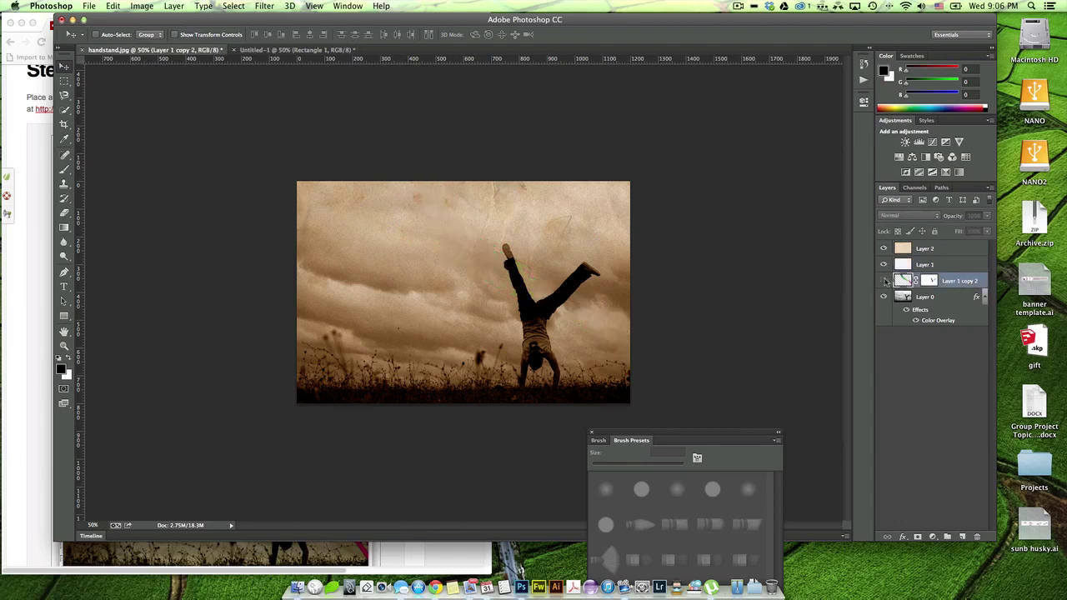
left_click(883, 281)
left_click(884, 281)
left_click(884, 281)
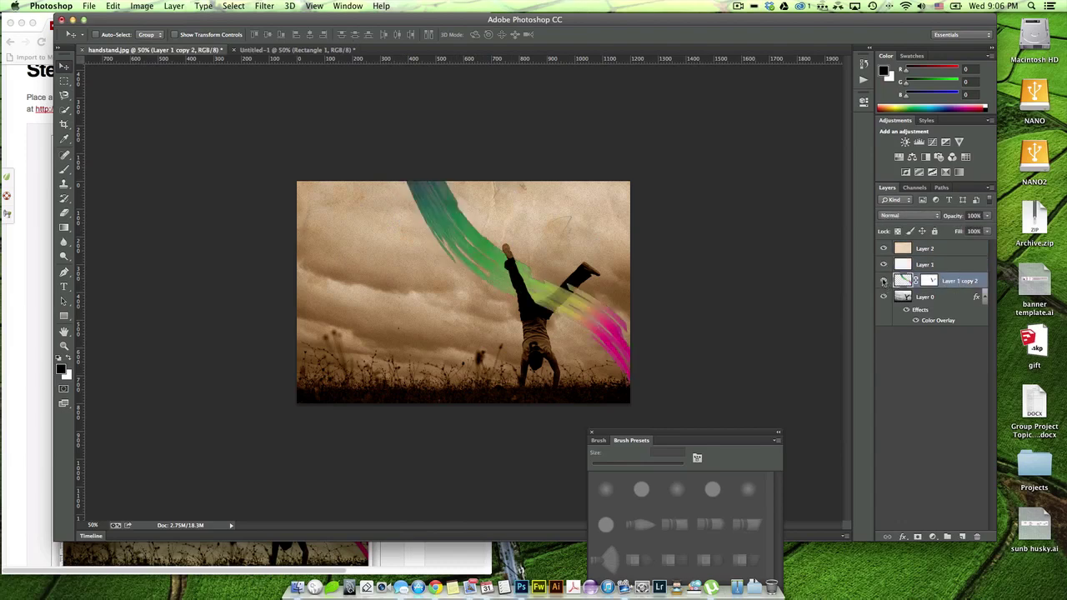
left_click(884, 281)
left_click(884, 281)
left_click(930, 298)
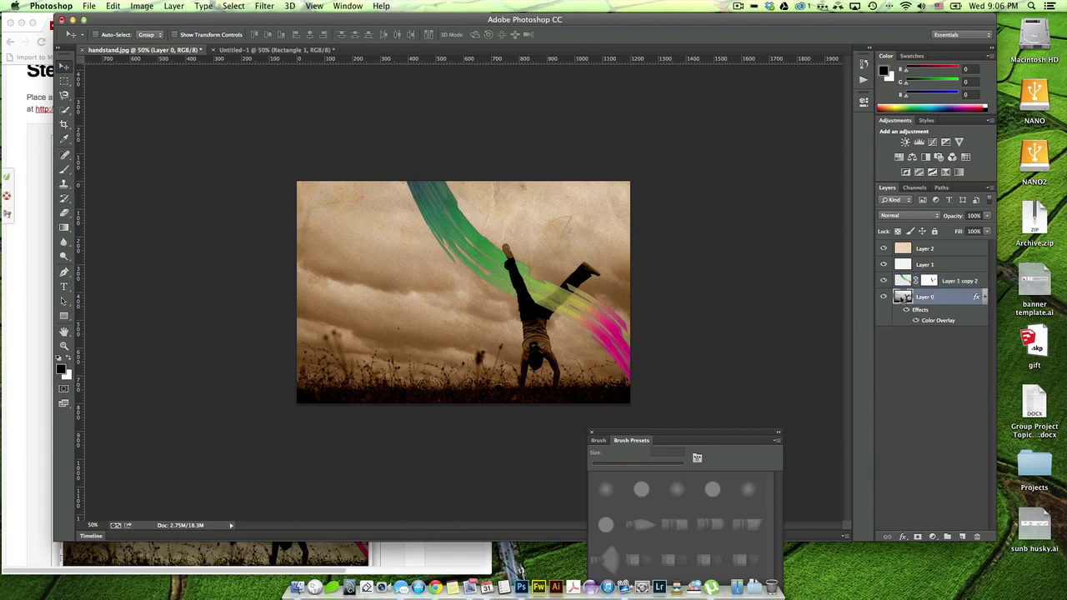
left_click(884, 297)
left_click(884, 297)
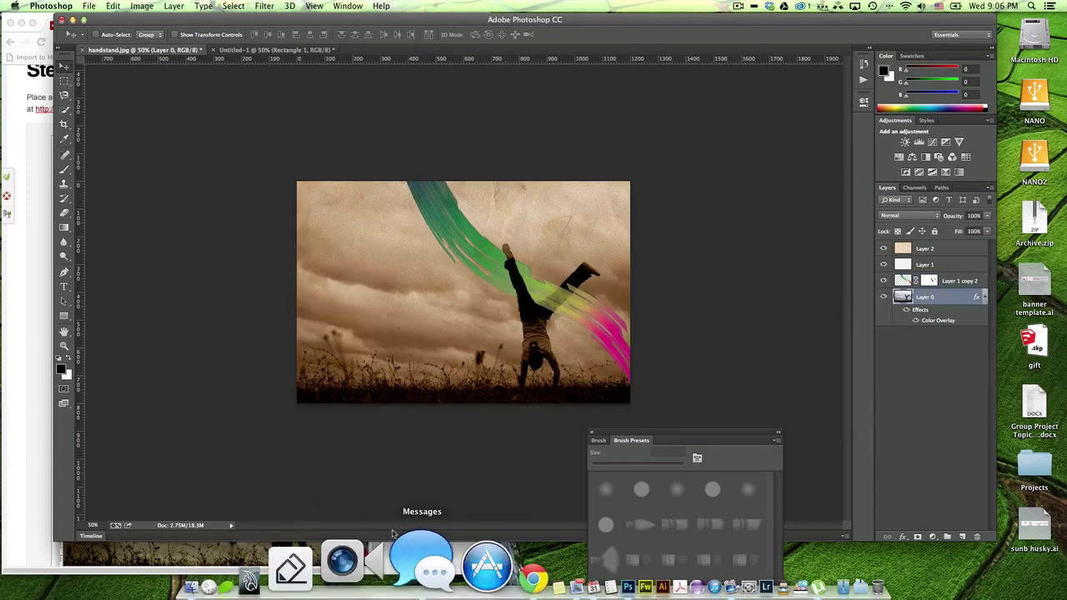
- Look at the tutorial's Conclusion and final artwork in Chrome, and return to Photoshop
left_click(24, 453)
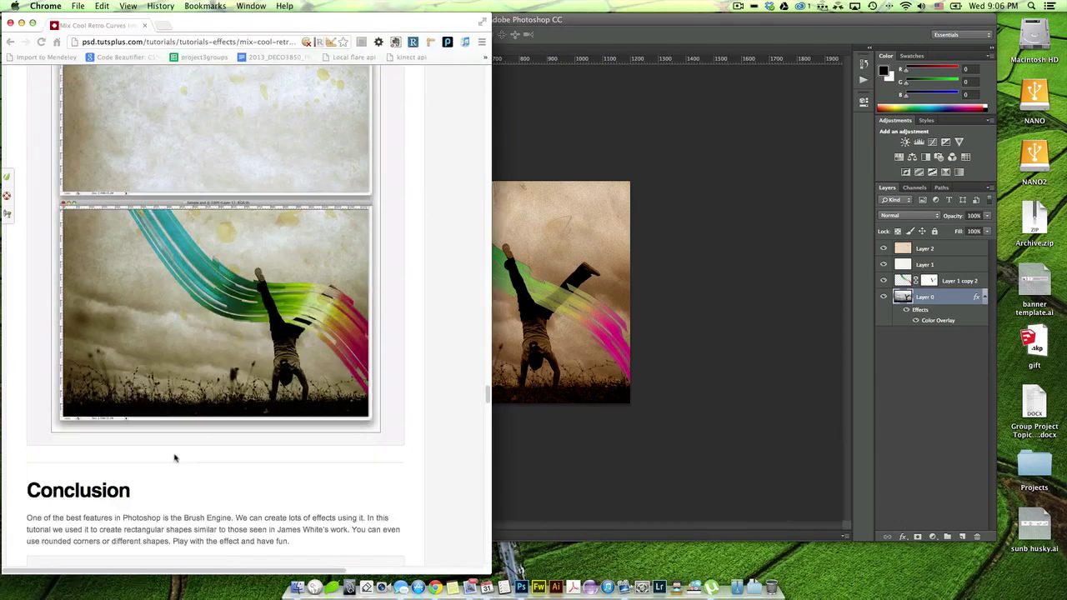
scroll(179, 372, "down", 10)
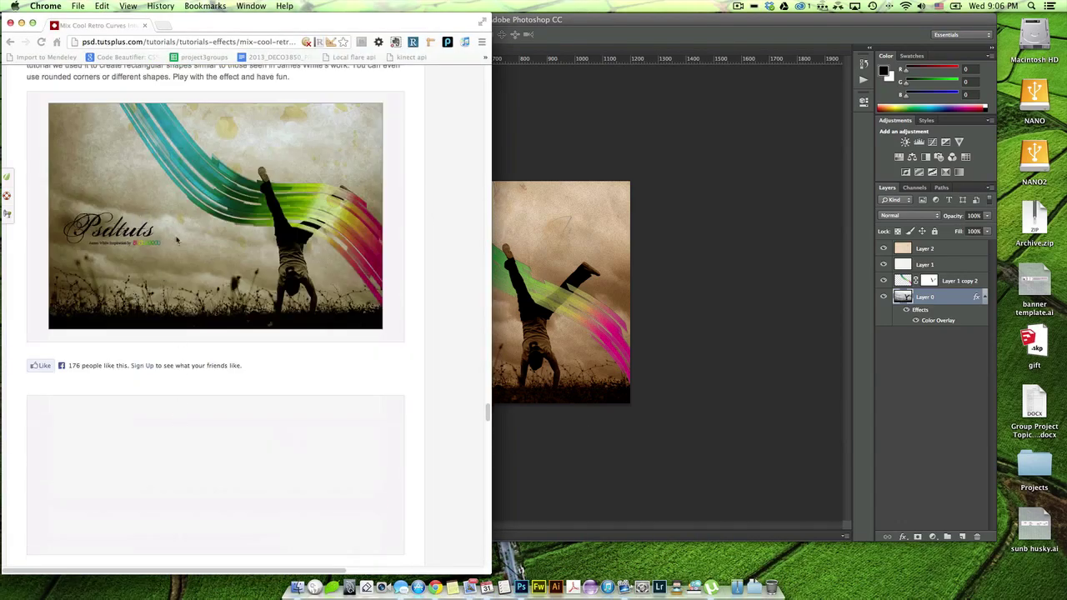
left_click(575, 118)
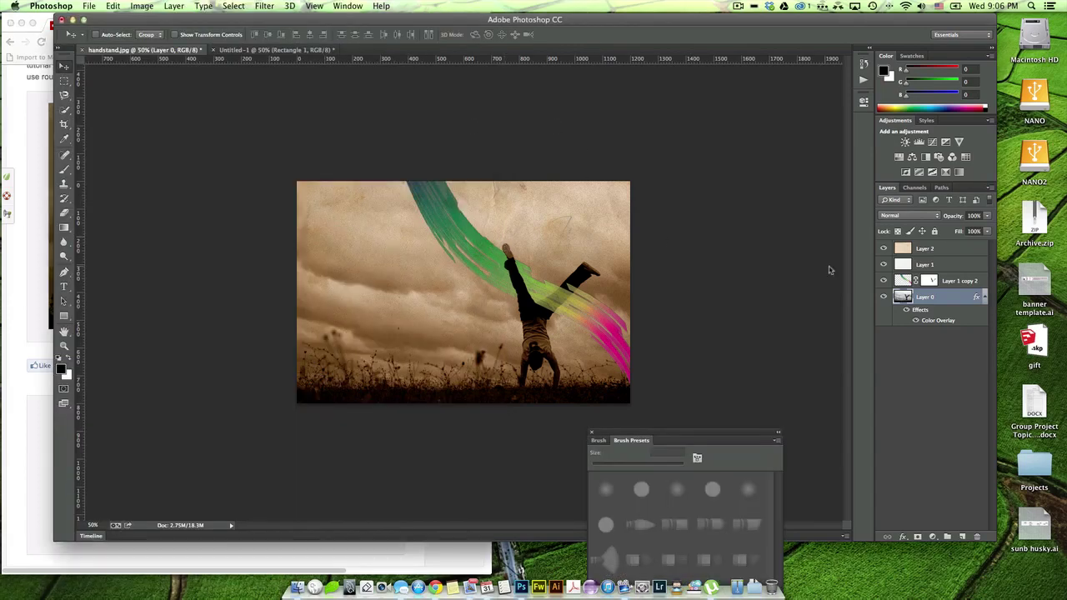
- Try the Linear Burn blend mode on the paper layer, and set the layer to Darken instead
left_click(921, 249)
left_click(907, 216)
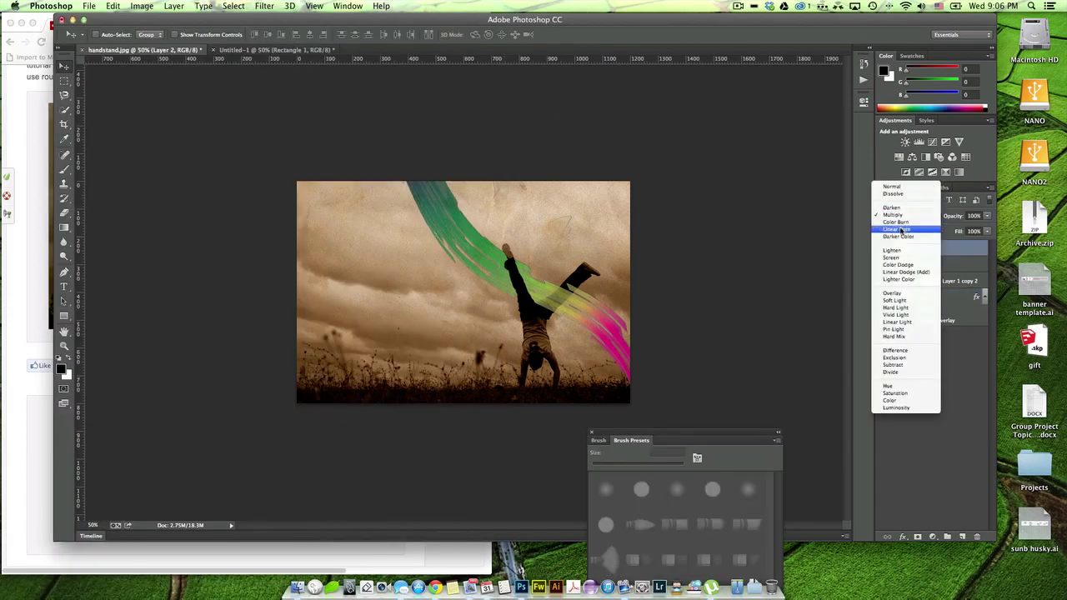
left_click(896, 229)
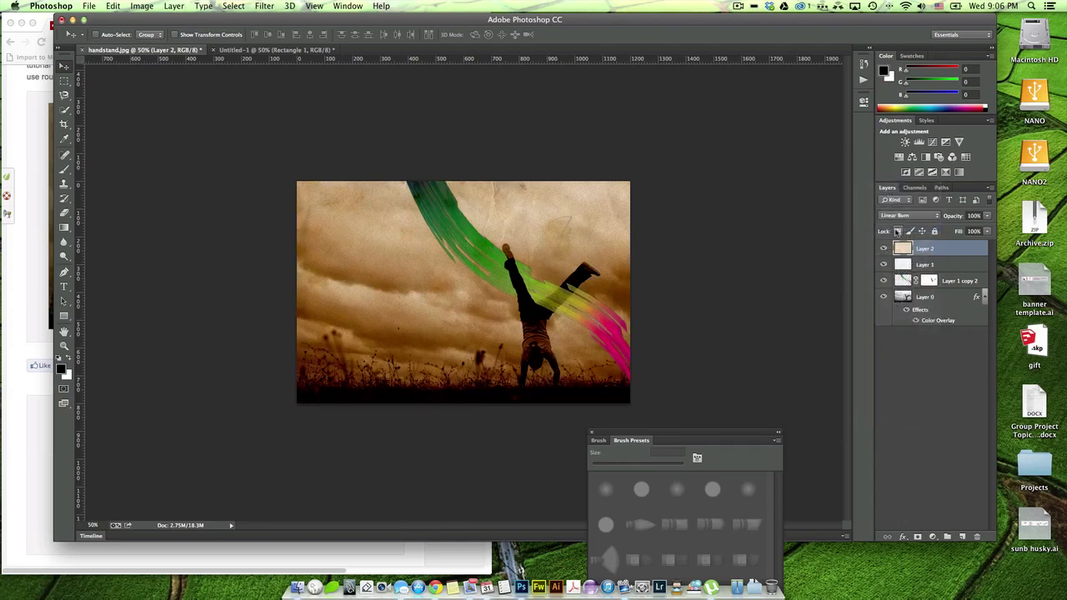
left_click(900, 217)
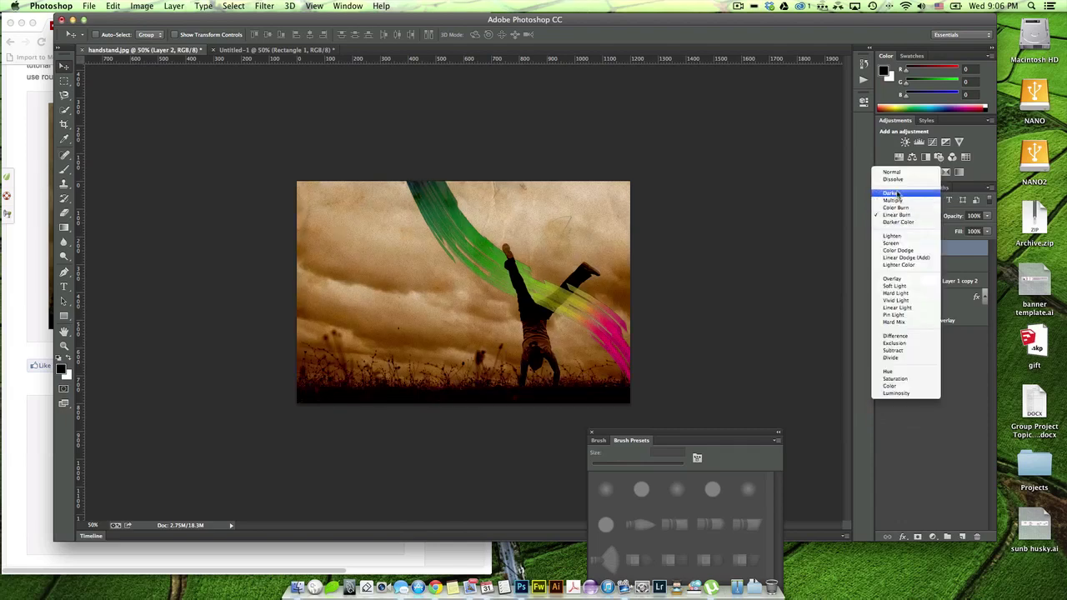
left_click(902, 200)
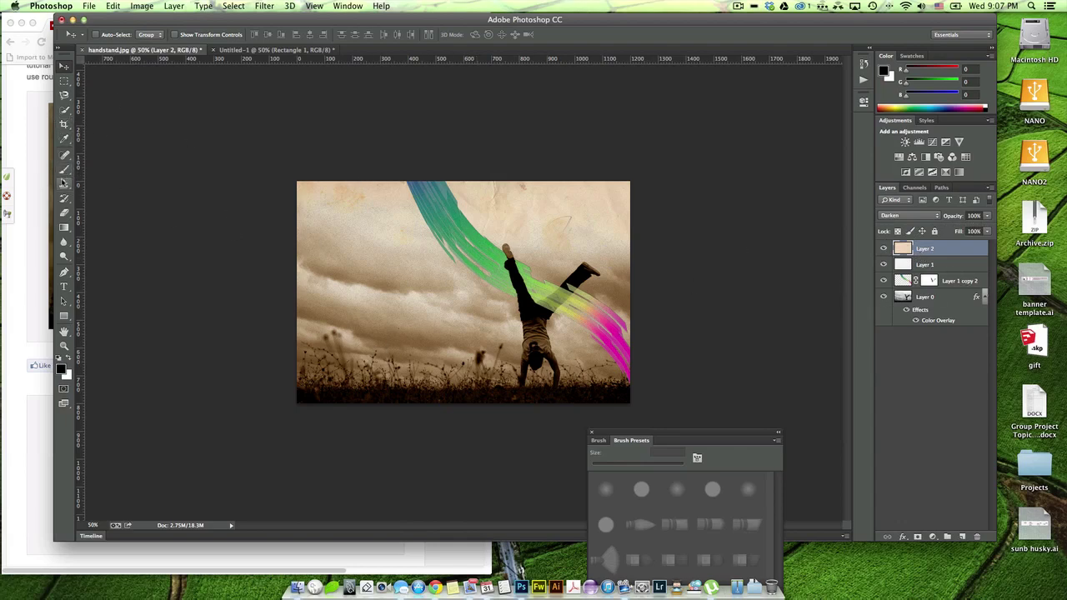
- Draw a curved black shape about 641 px wide with the Pen tool across the lower-left clouds of the photo
left_click(63, 287)
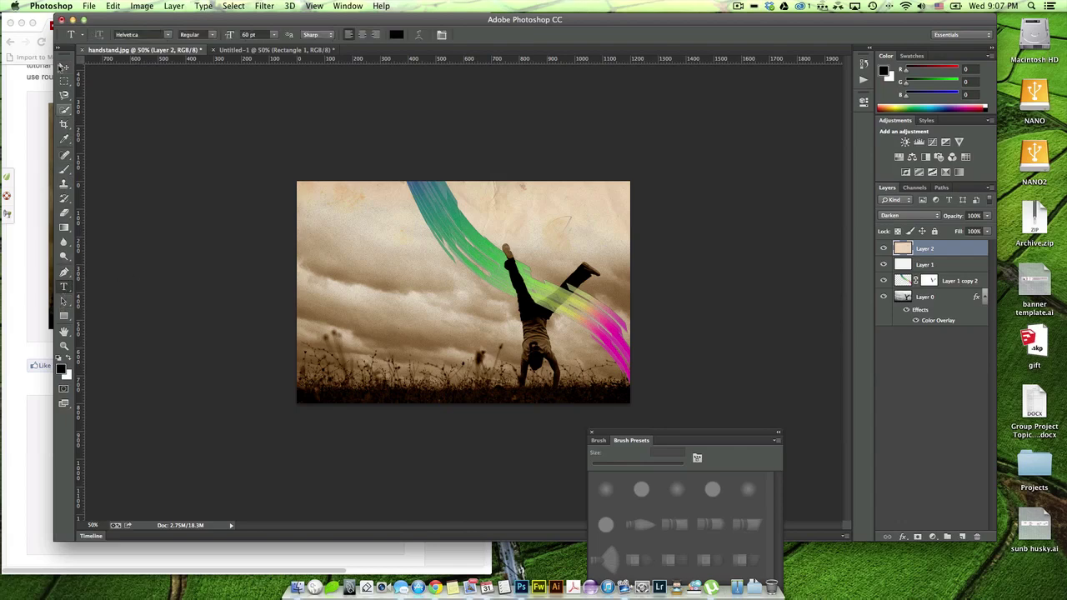
left_click(63, 65)
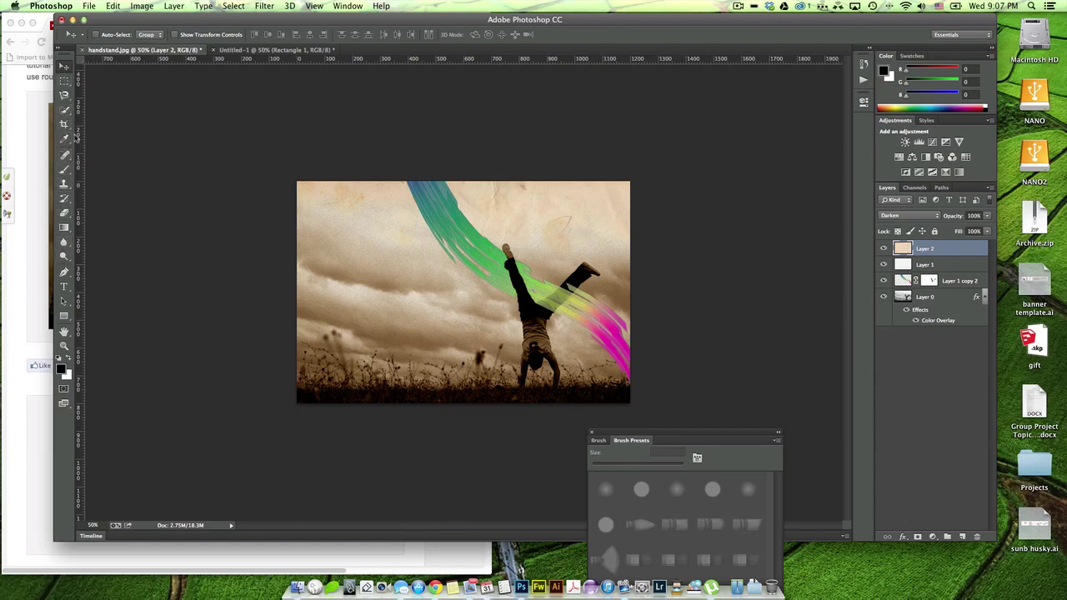
key("p")
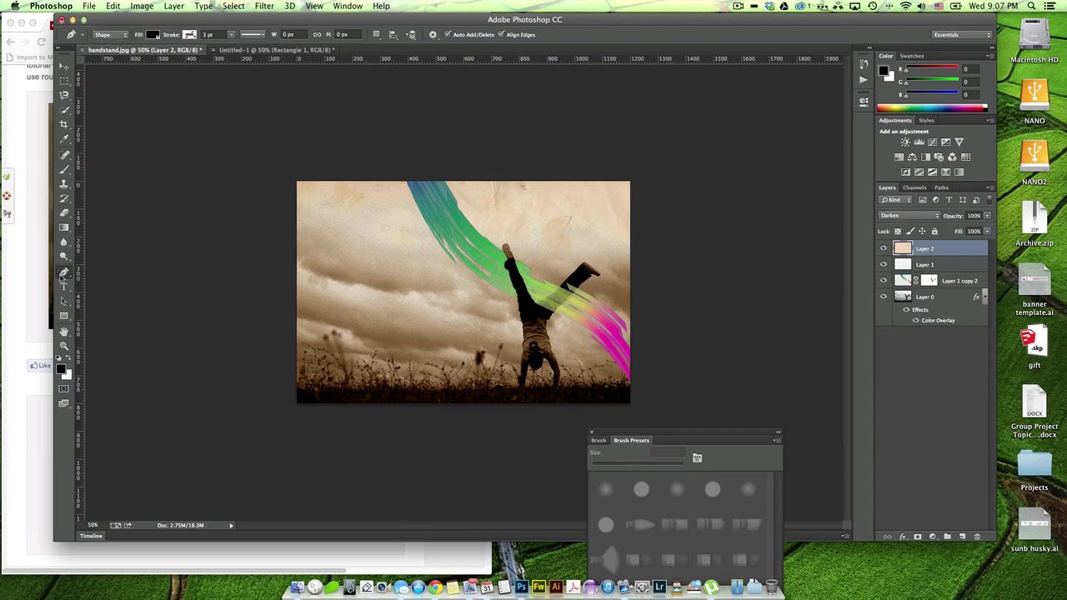
left_click(332, 336)
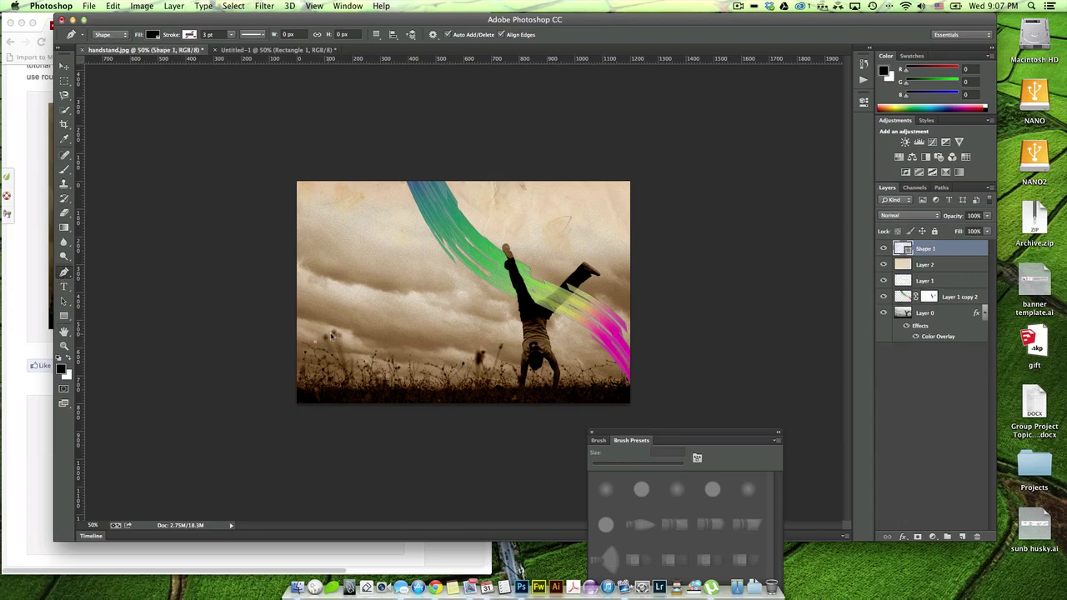
left_click_drag(430, 335, 495, 335)
left_click(495, 348)
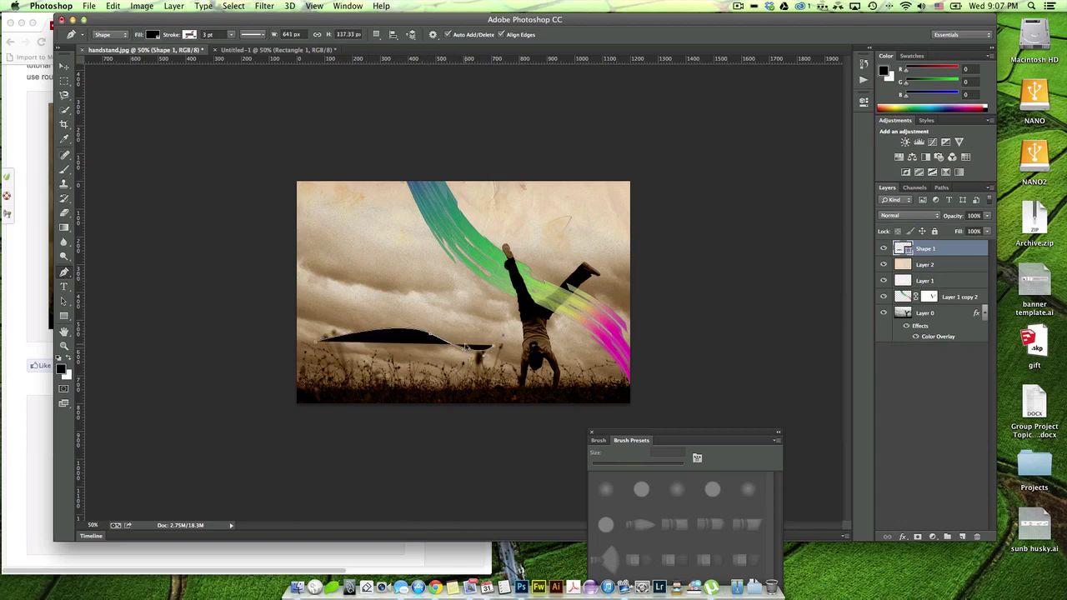
- Undo the last anchor points and redraw the end of the curved shape, making it about 526 px wide
key("super+alt+z")
key("super+alt+z")
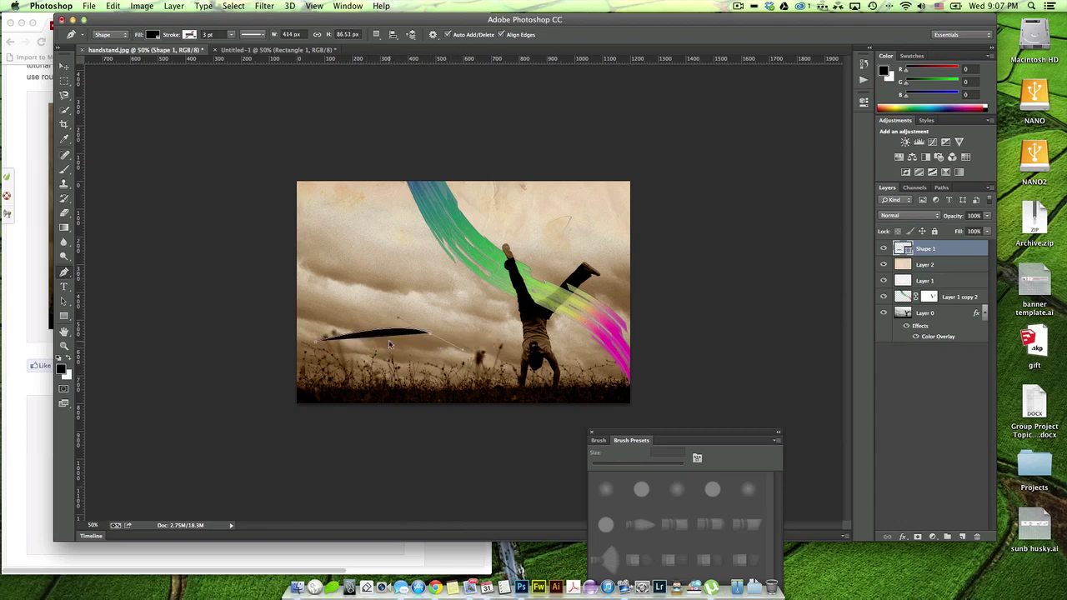
left_click(399, 332)
left_click_drag(462, 357, 484, 347)
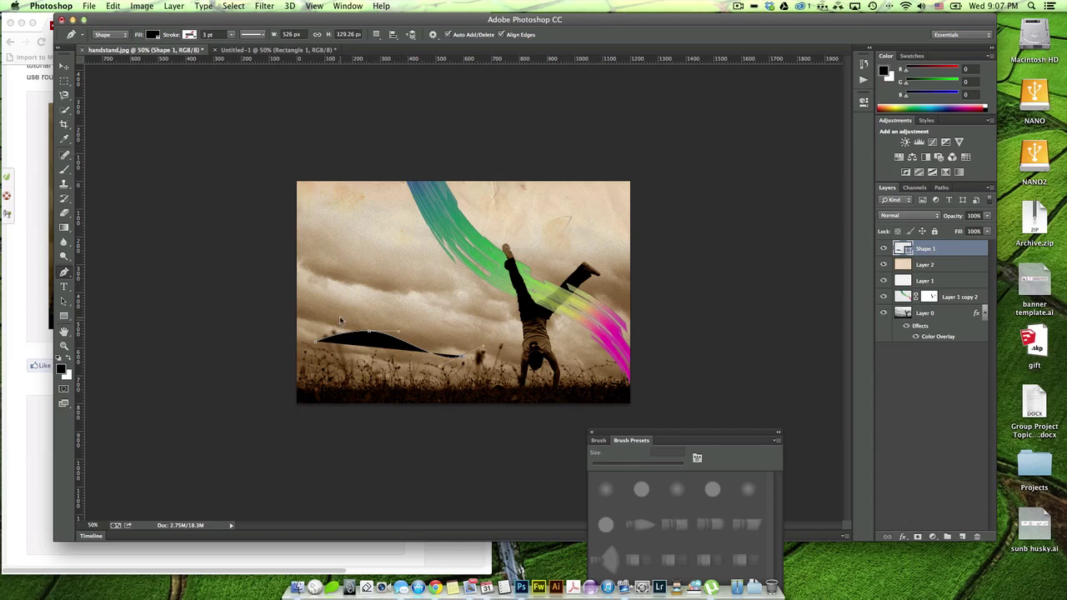
key("v")
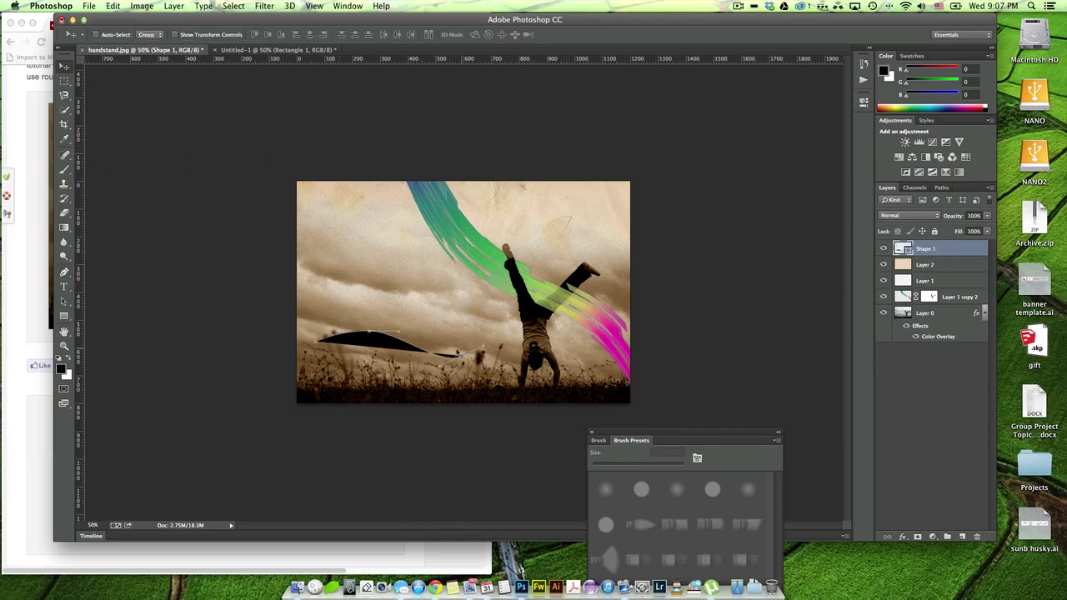
- Try to start horizontal text on the curve with the paper layer active, and undo the empty text layer with Shape 1 selected
left_click(940, 265)
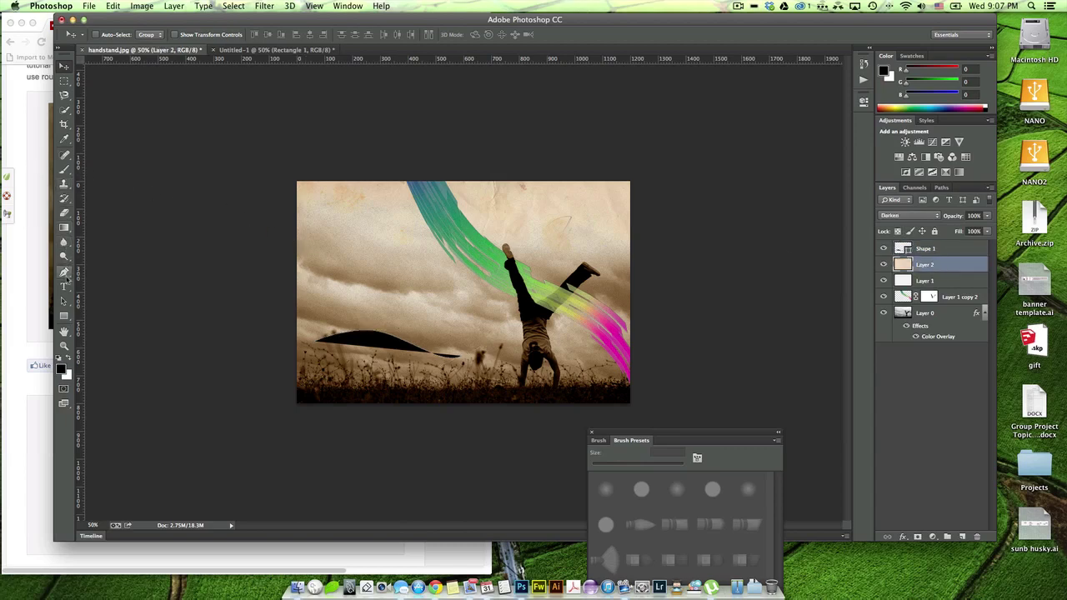
left_click(66, 291)
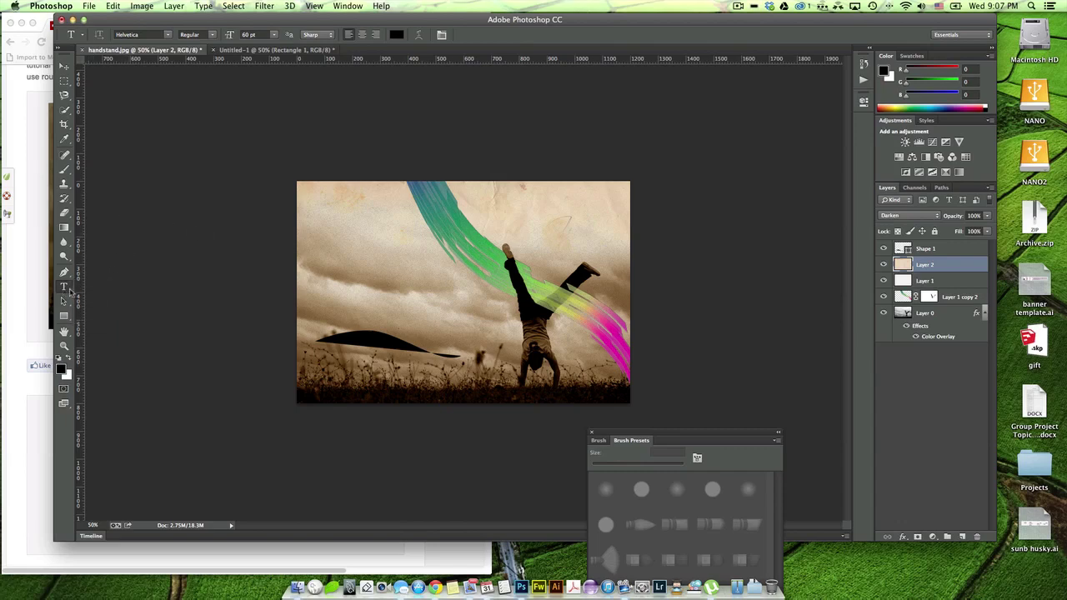
left_click(70, 291)
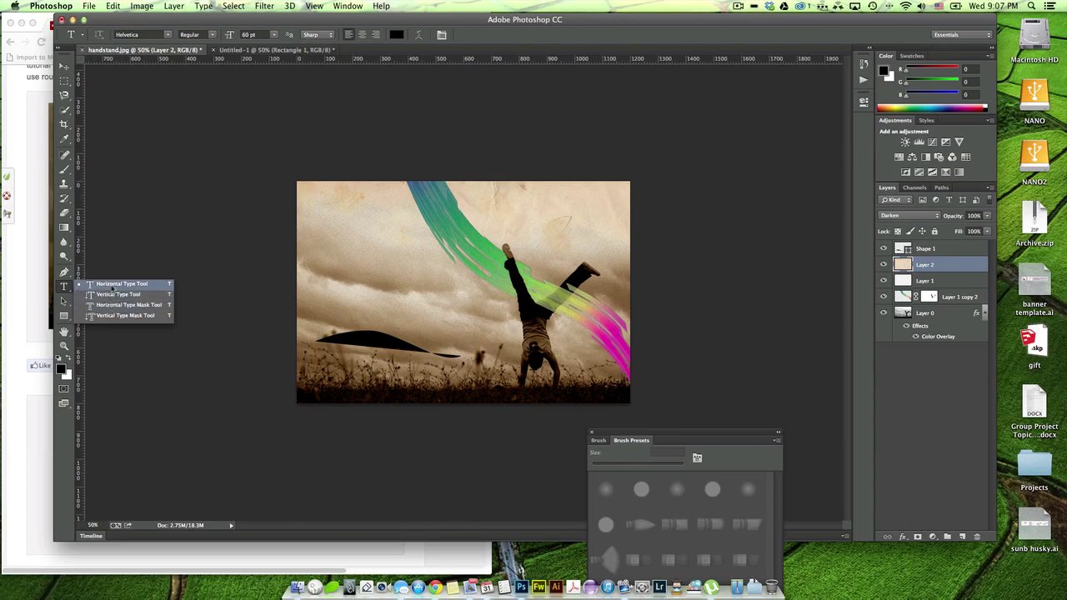
left_click(111, 285)
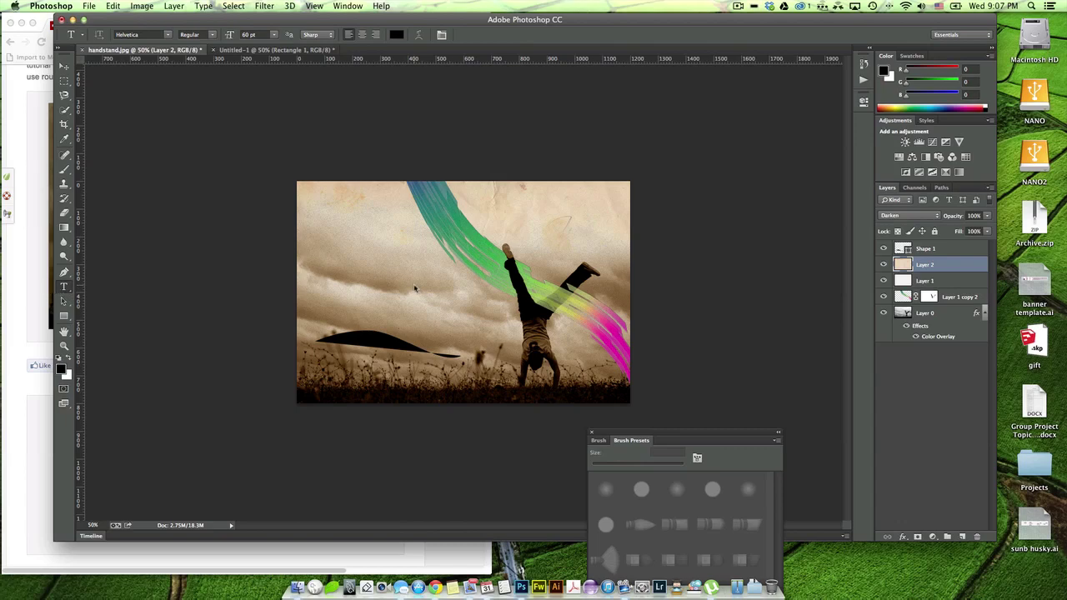
left_click(329, 338)
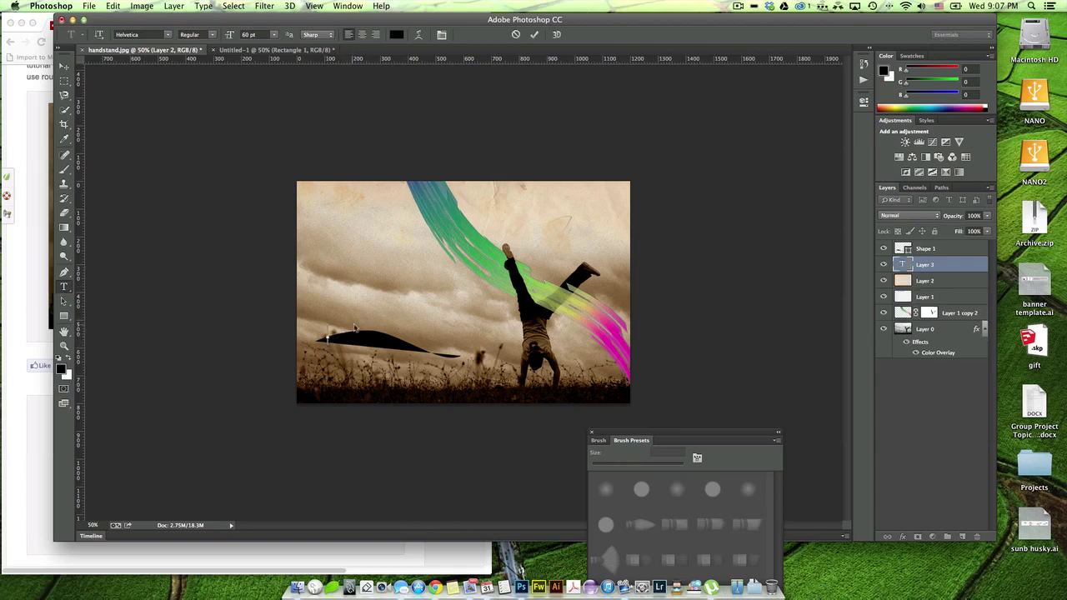
left_click(929, 247)
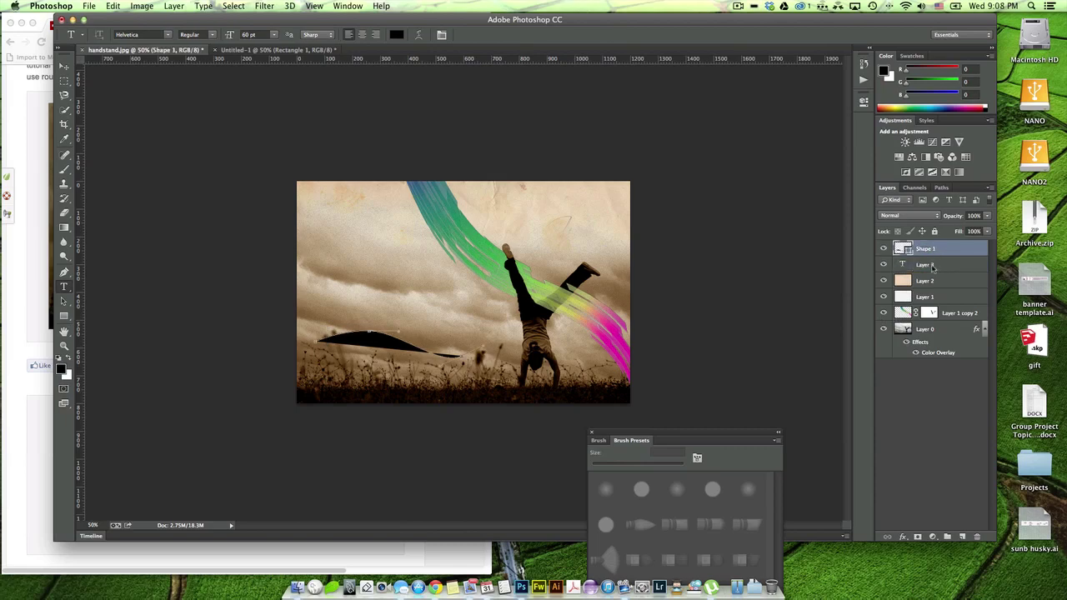
key("super+alt+z")
key("super+alt+z")
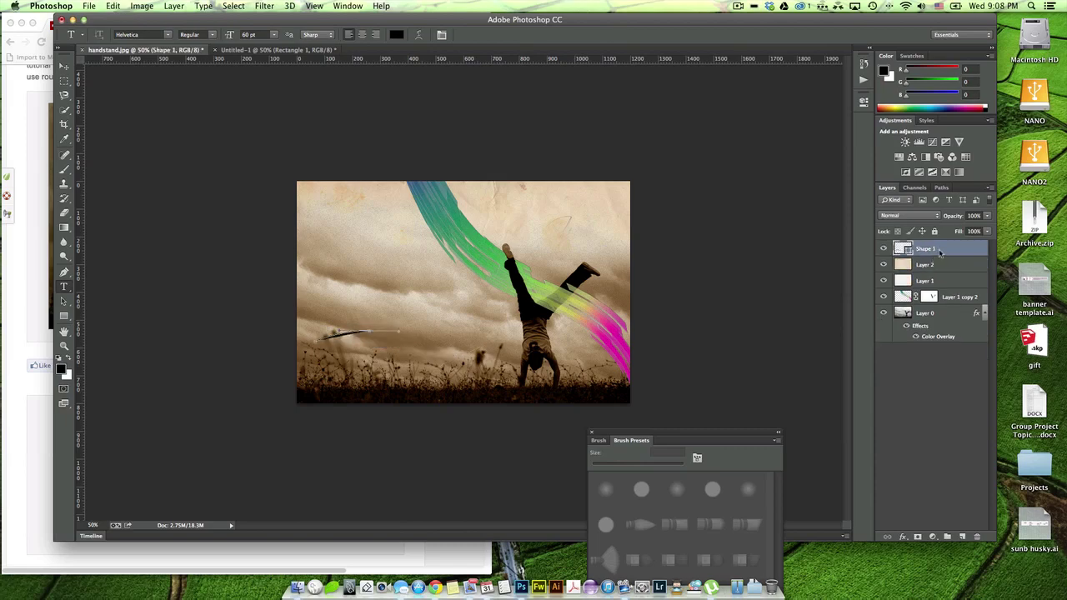
key("super+shift+z")
- Add the text "Deco1800" along the path of the curved shape and select all of its characters
left_click(340, 336)
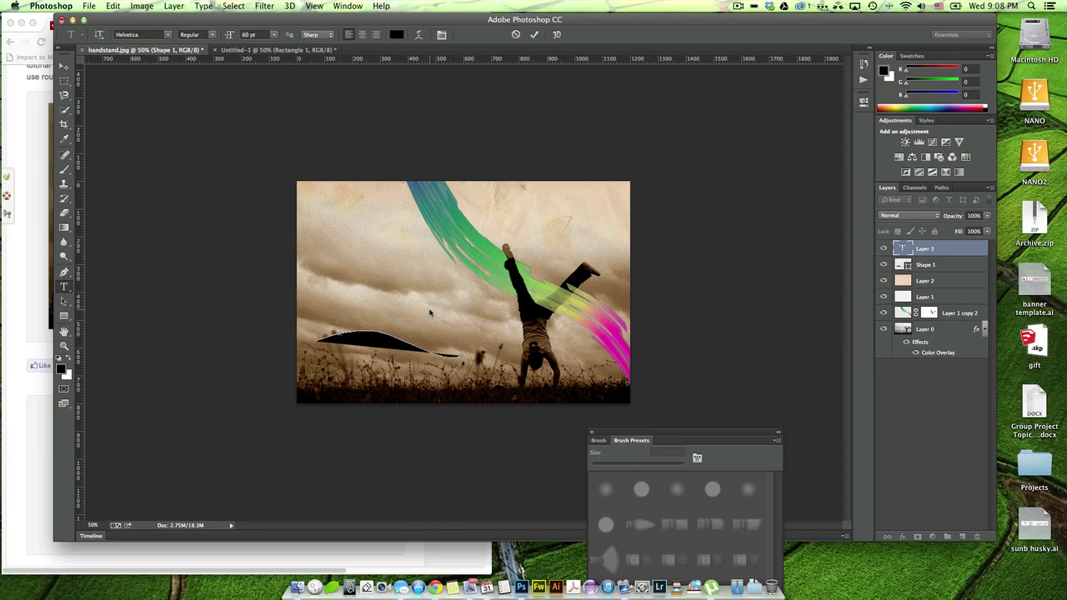
type("DE")
key("BackSpace")
key("BackSpace")
key("BackSpace")
type("Deco1800")
key("super+a")
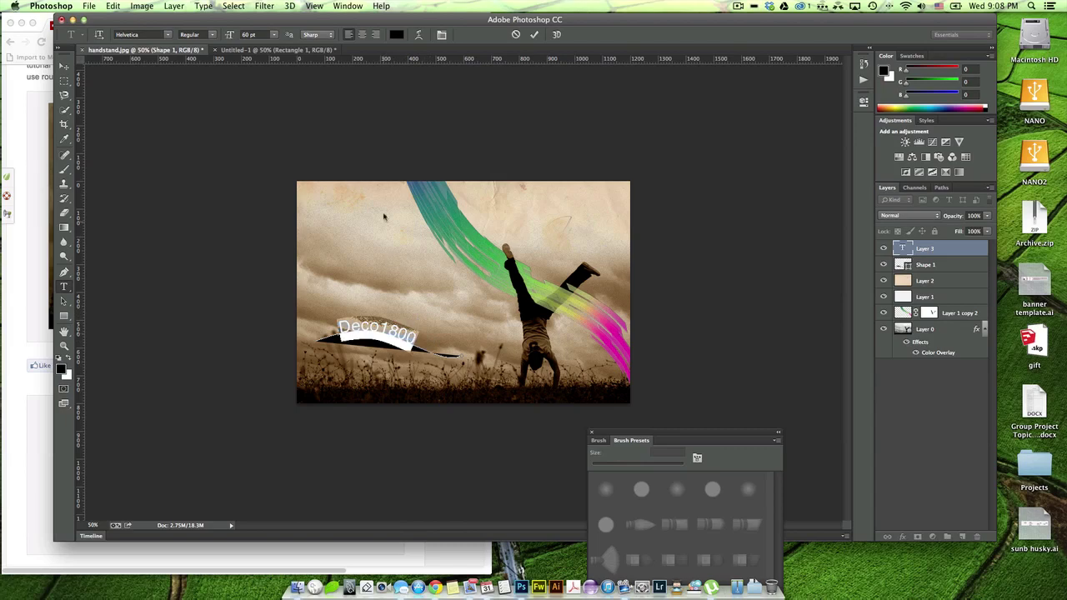
- Leave the text unwarped and try the Brannboll Smal font on the selected curved text
left_click(419, 35)
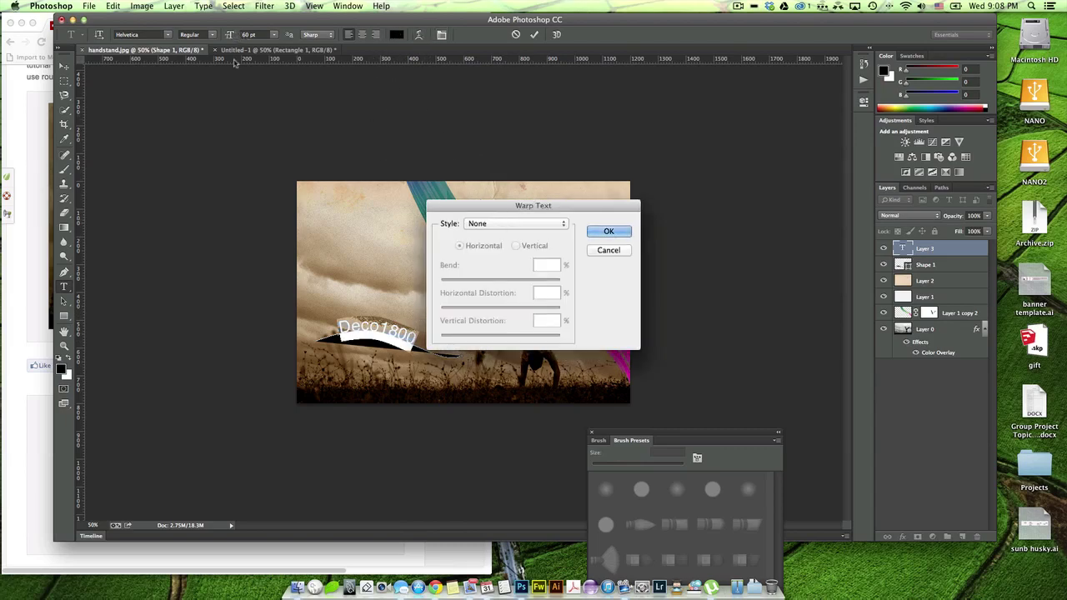
key("Return")
left_click(169, 36)
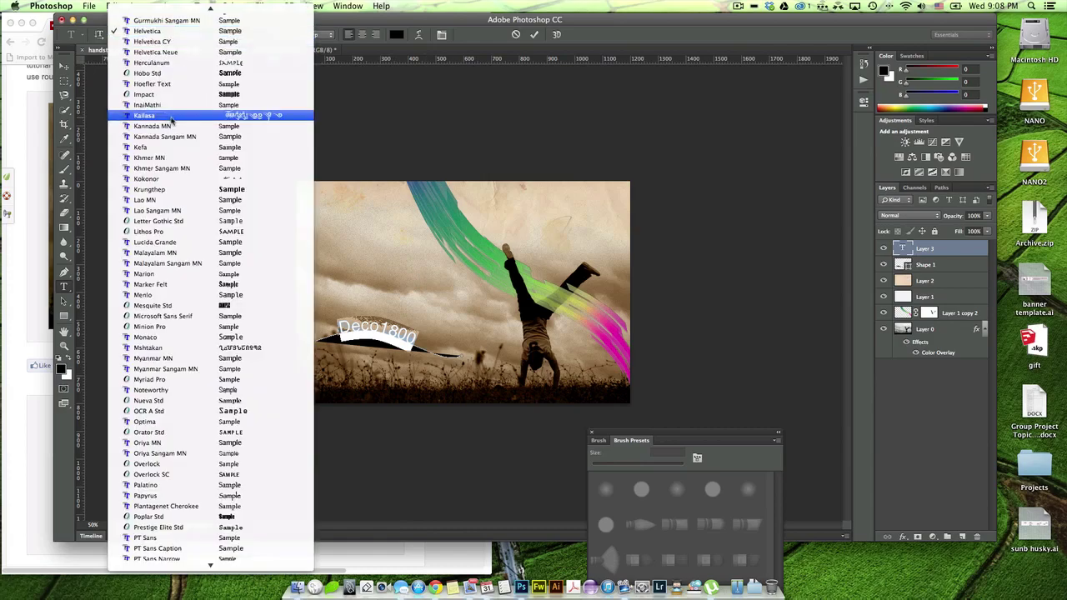
scroll(184, 401, "up", 1)
scroll(184, 402, "down", 13)
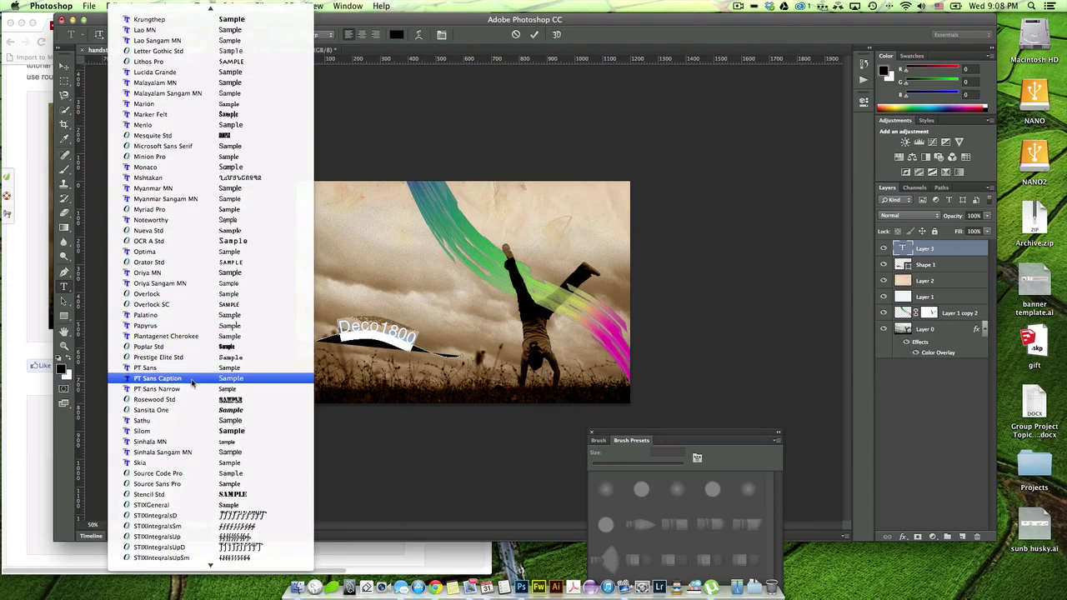
scroll(200, 380, "down", 15)
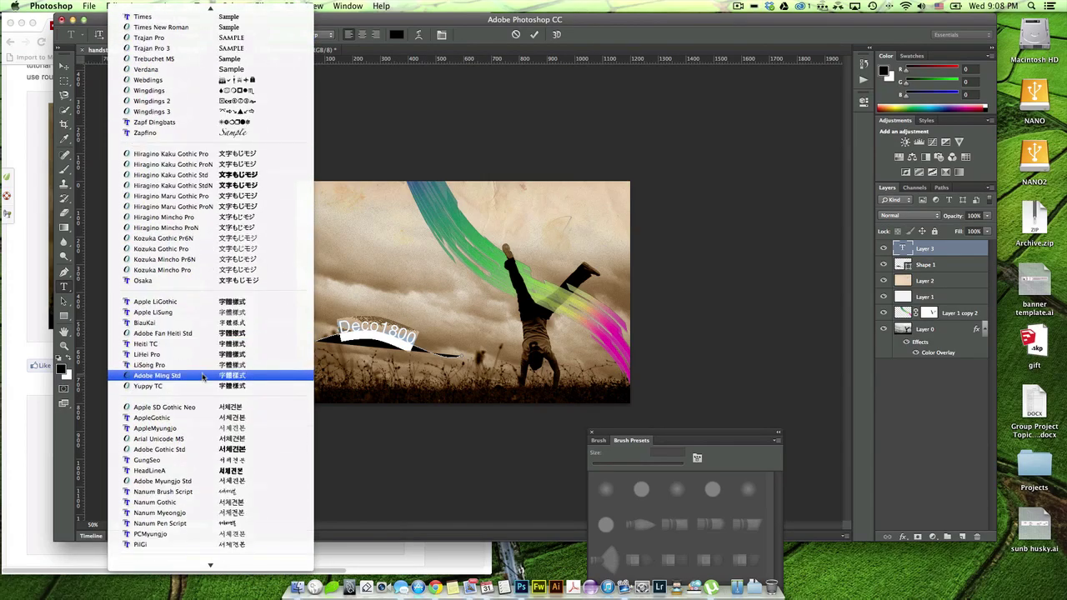
scroll(218, 364, "up", 13)
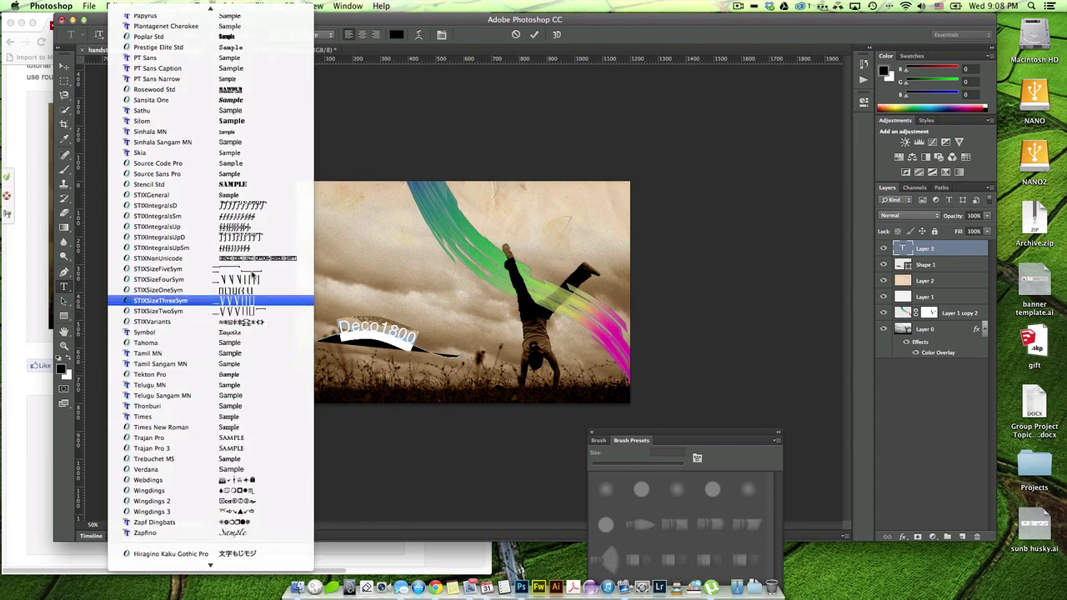
scroll(250, 283, "up", 4)
scroll(263, 248, "up", 20)
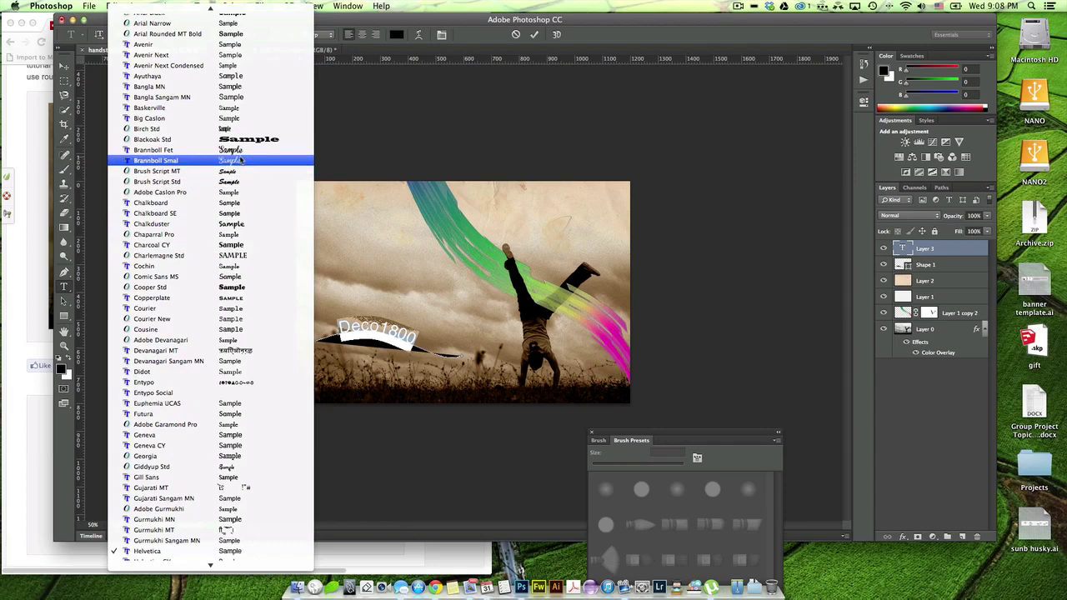
left_click(185, 161)
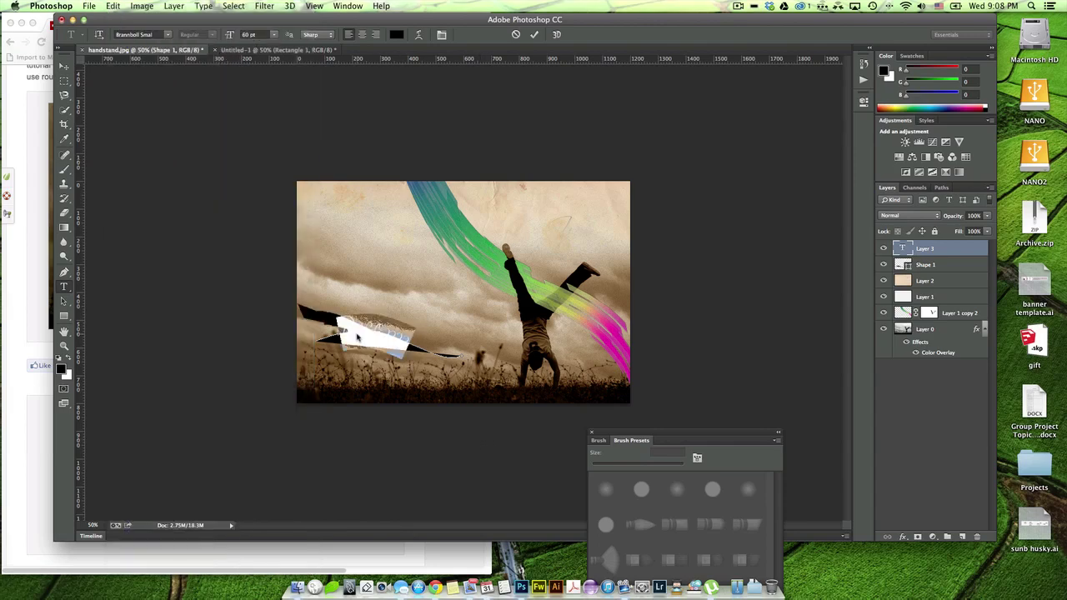
- Set the font of the selected curved text to Brannboll Fet
left_click(167, 34)
scroll(167, 66, "up", 2)
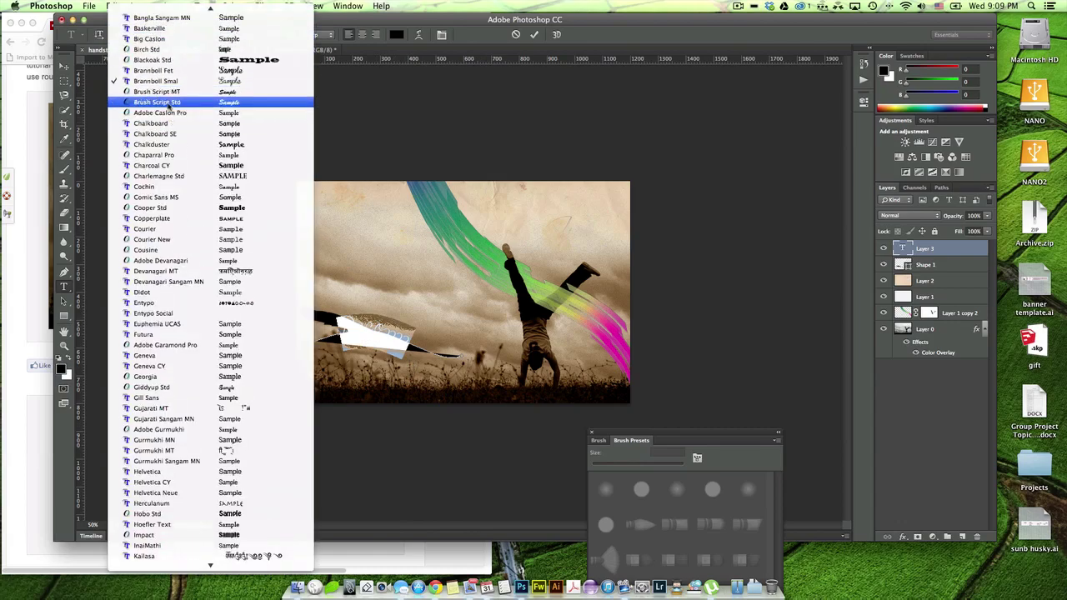
scroll(171, 108, "up", 4)
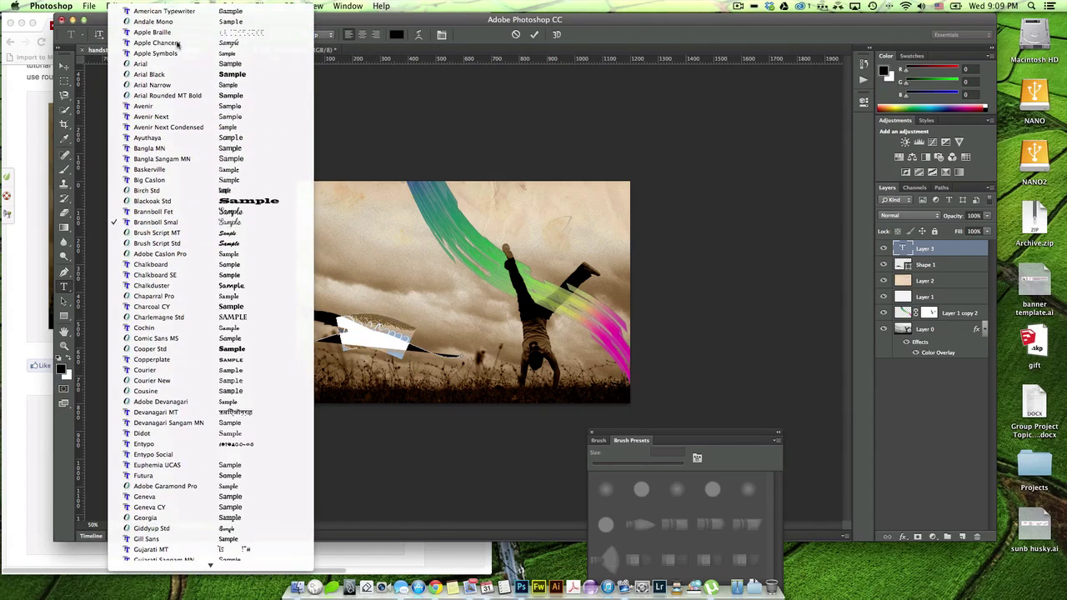
left_click(190, 214)
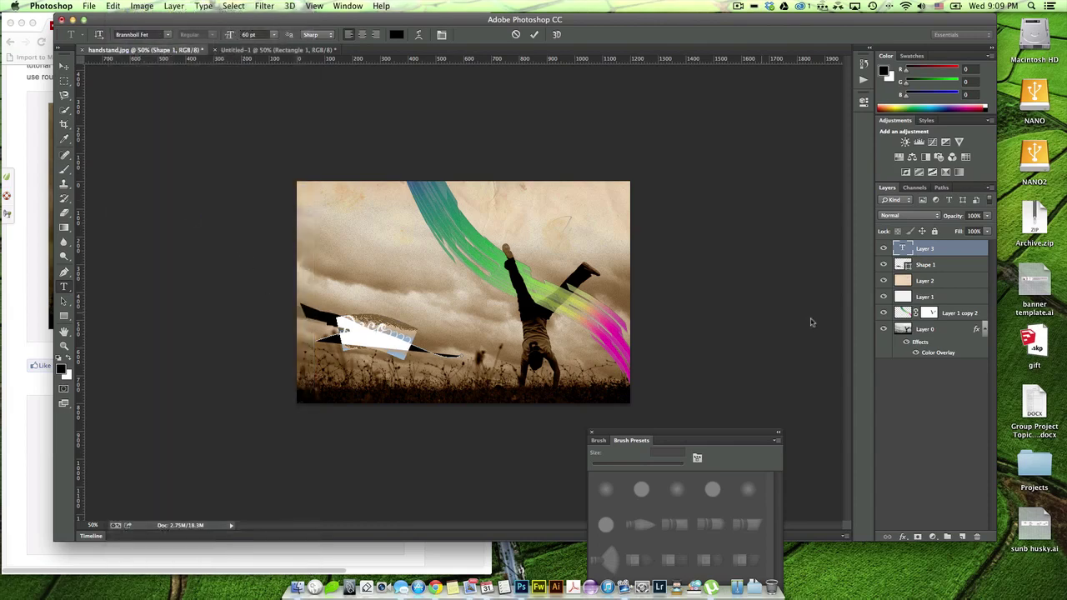
- Commit the curved text and delete the Shape 1 layer beneath it
left_click(935, 267)
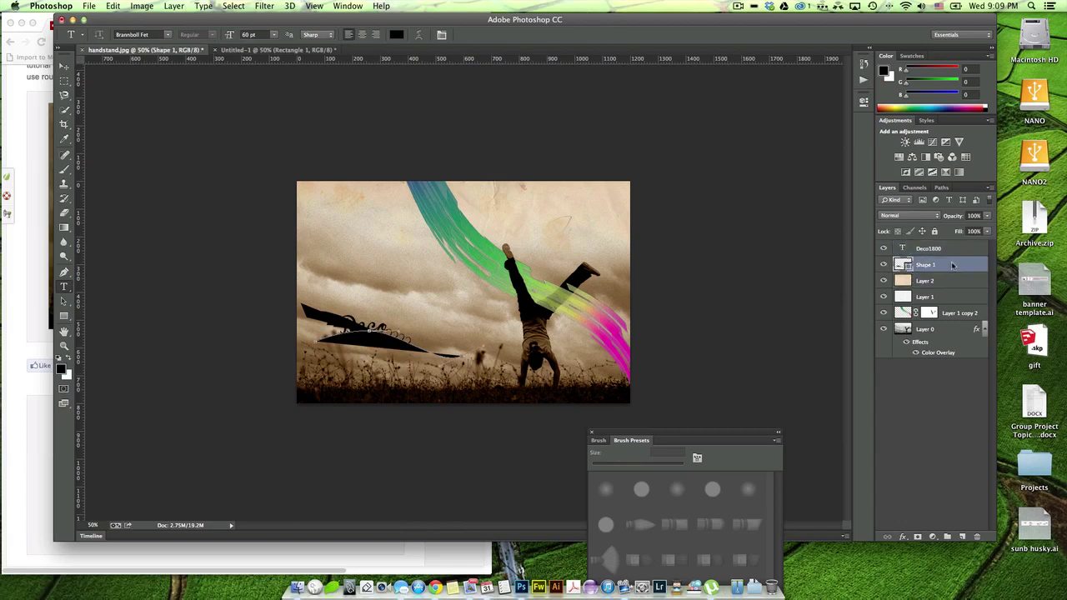
left_click(977, 537)
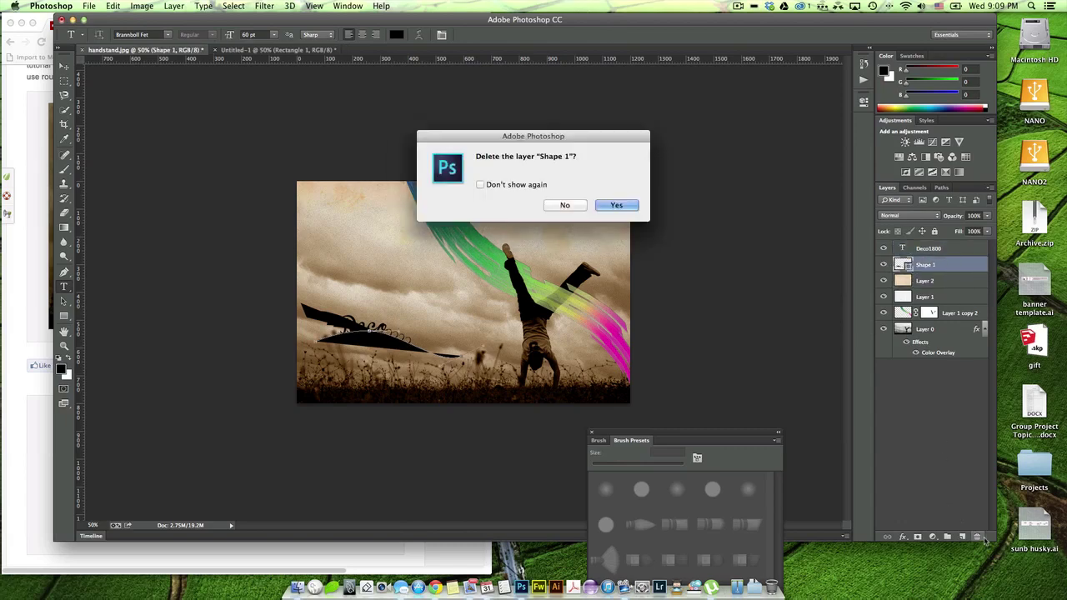
left_click(624, 207)
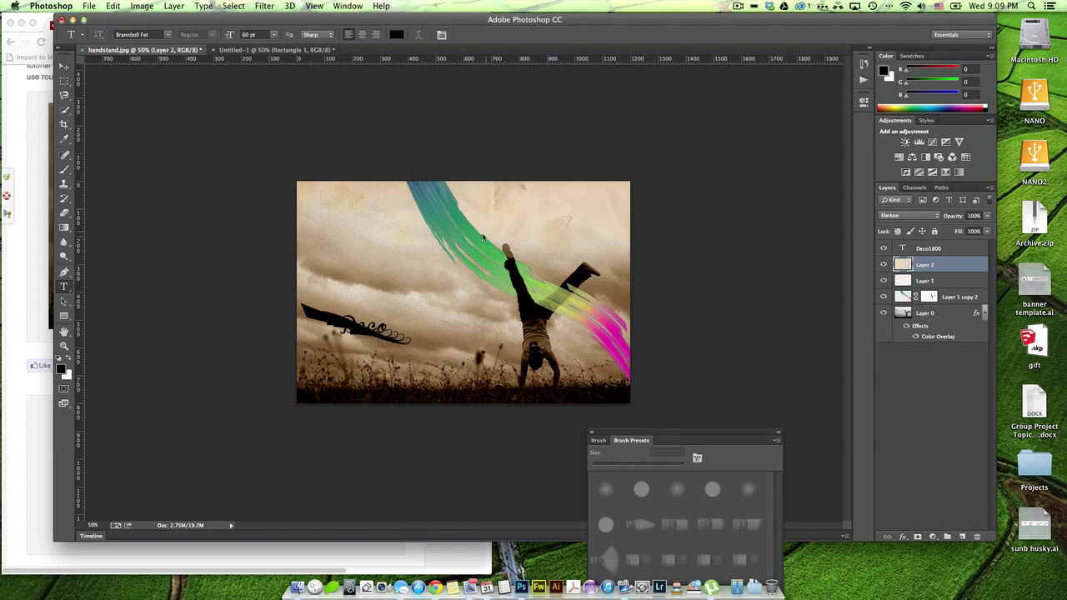
- Set the font of the curved Deco1800 text to Brush Script MT and commit it
double_click(373, 333)
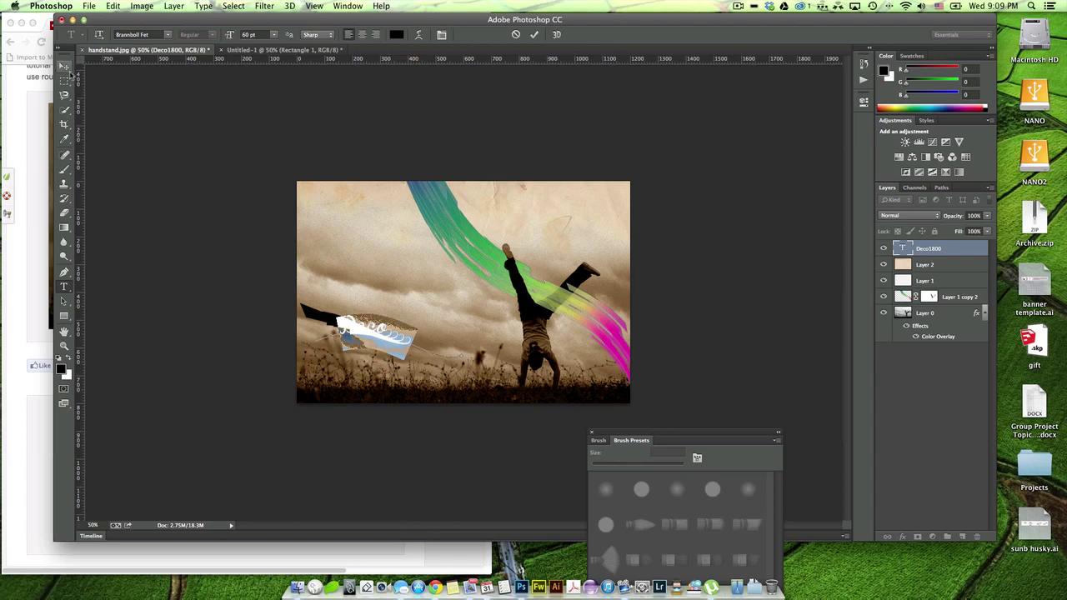
left_click(67, 68)
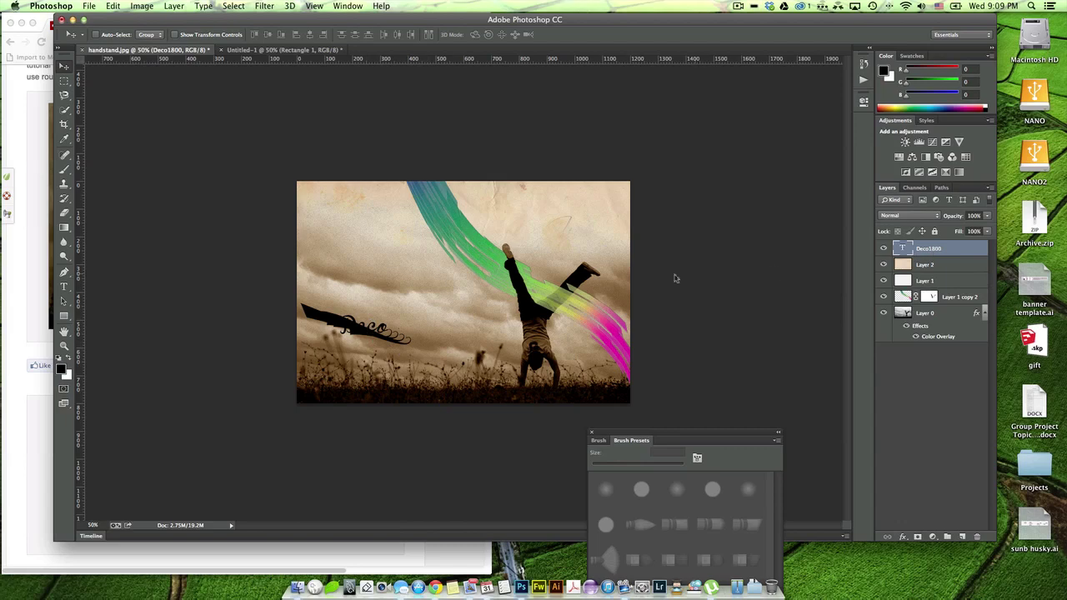
key("t")
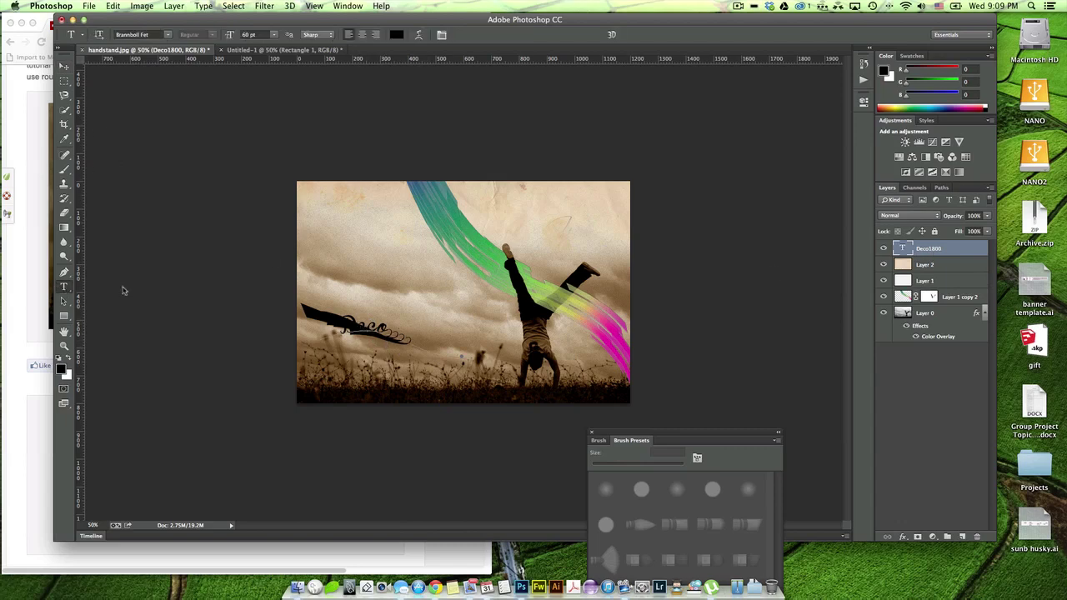
double_click(387, 333)
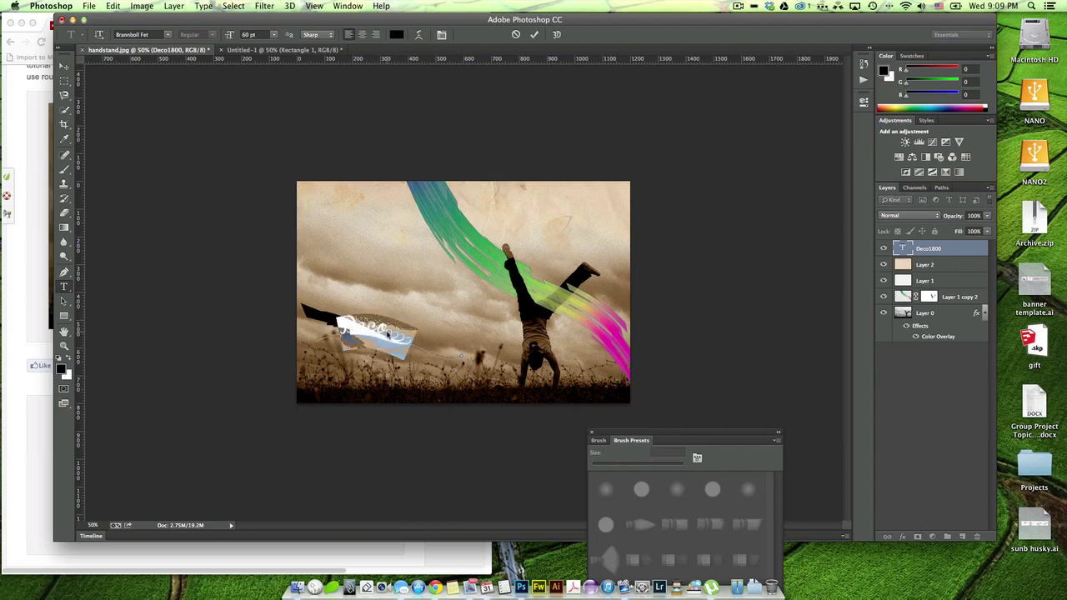
left_click(168, 34)
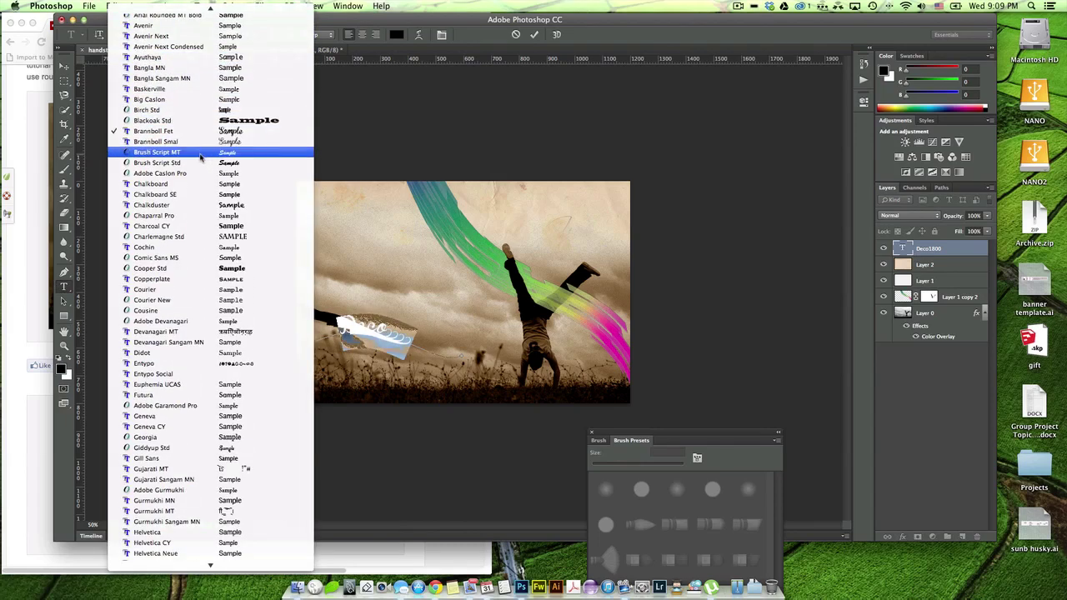
left_click(200, 157)
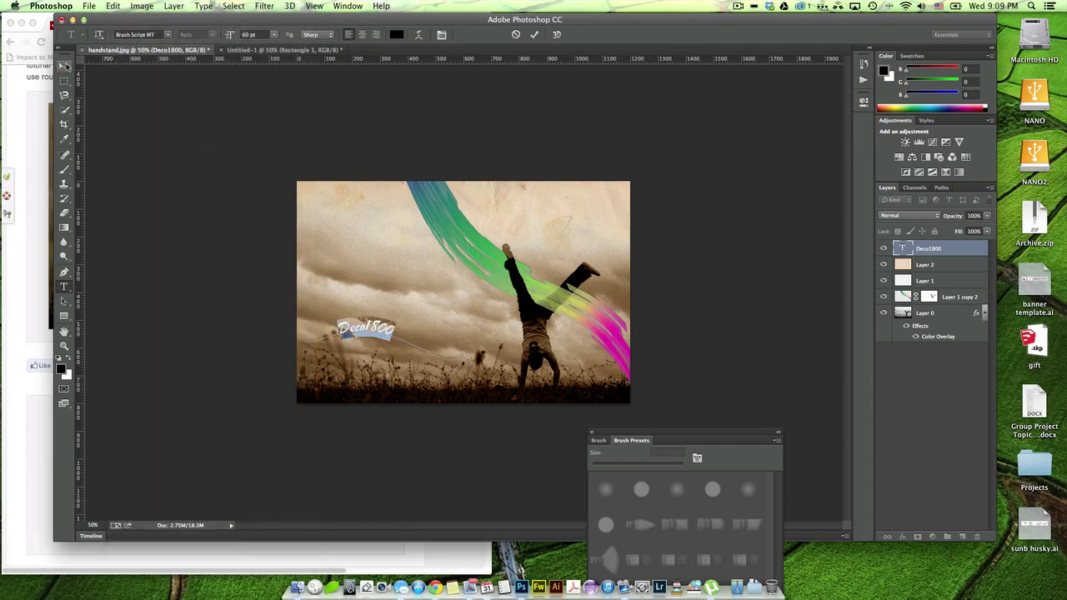
left_click(65, 66)
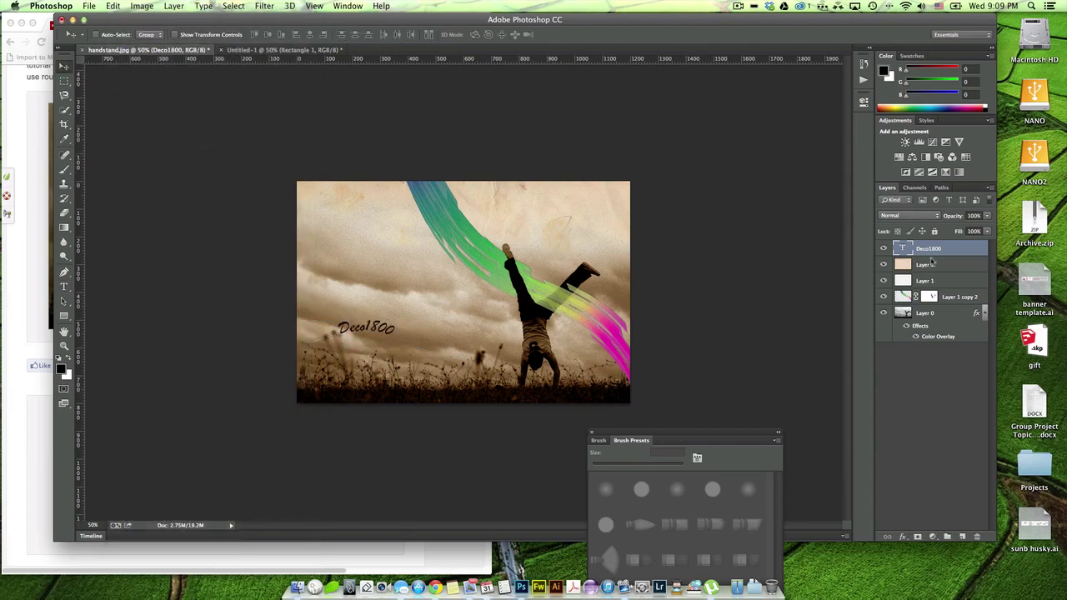
- Set the font size of the curved Deco1800 text to 122 pt
double_click(350, 327)
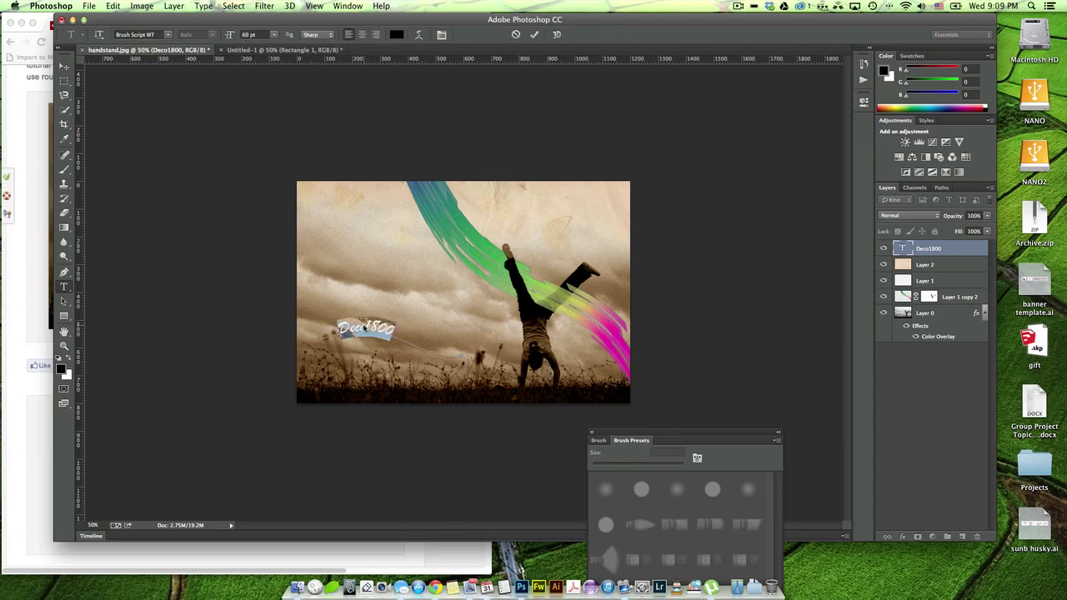
left_click(274, 34)
left_click(268, 158)
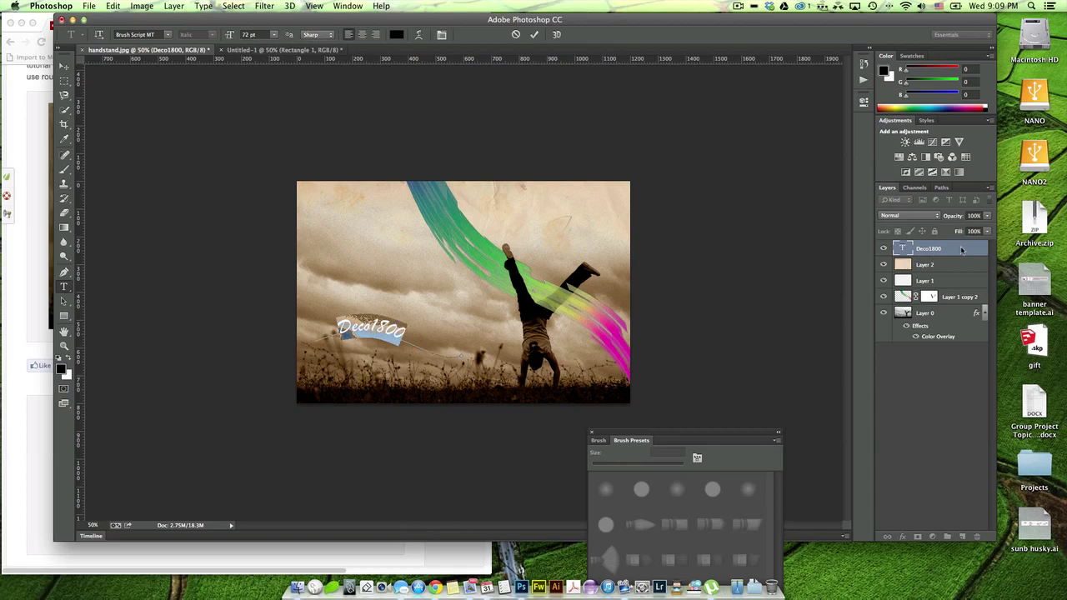
left_click(246, 37)
type("100")
key("Return")
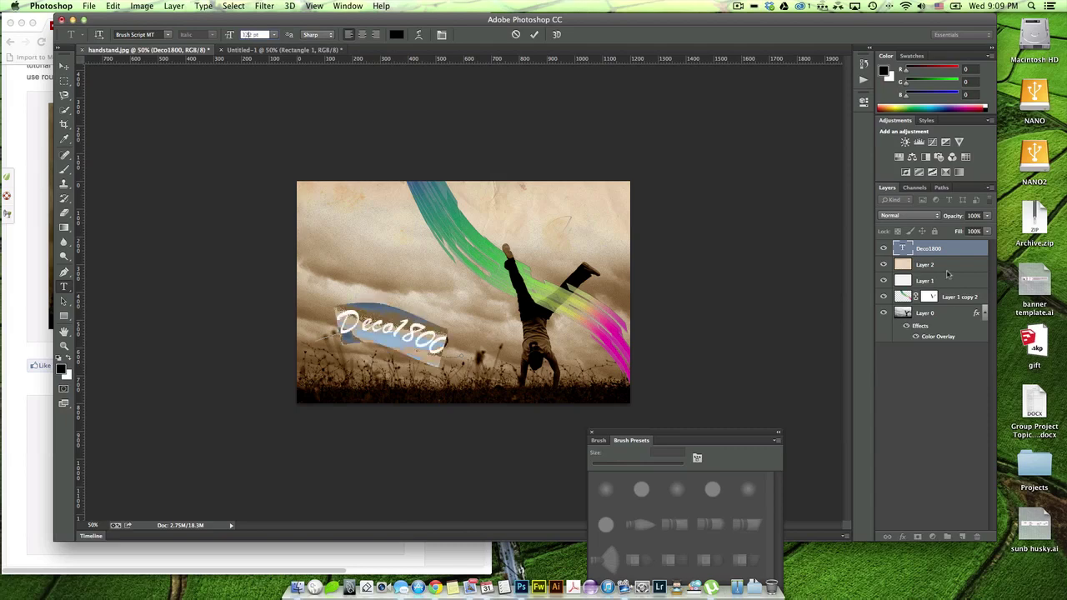
left_click(782, 267)
left_click(352, 331)
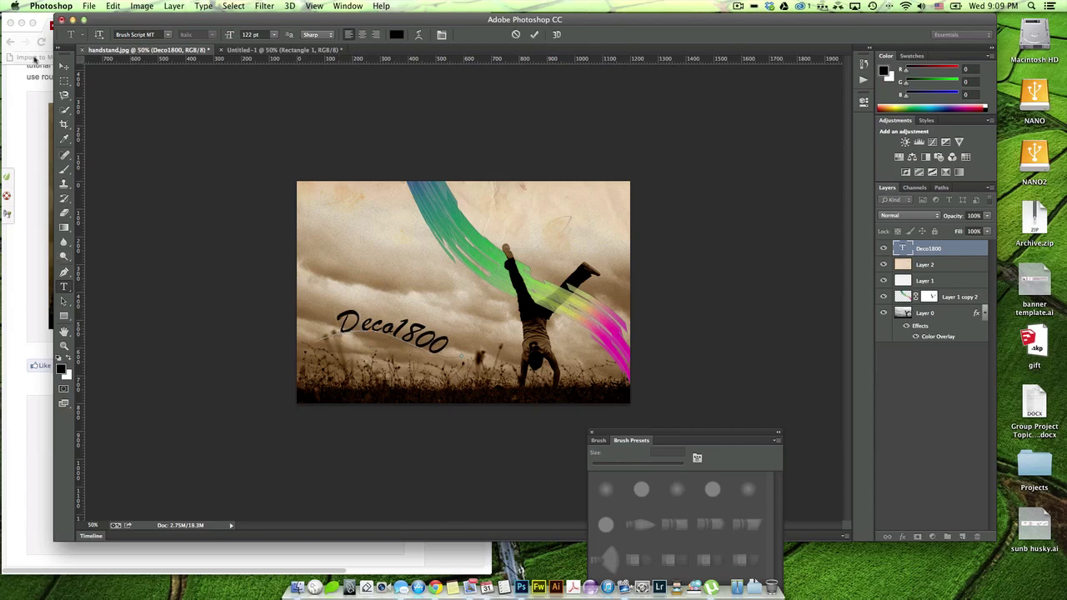
- Commit the enlarged Deco1800 text and nudge it slightly down and to the right on the canvas
left_click(65, 288)
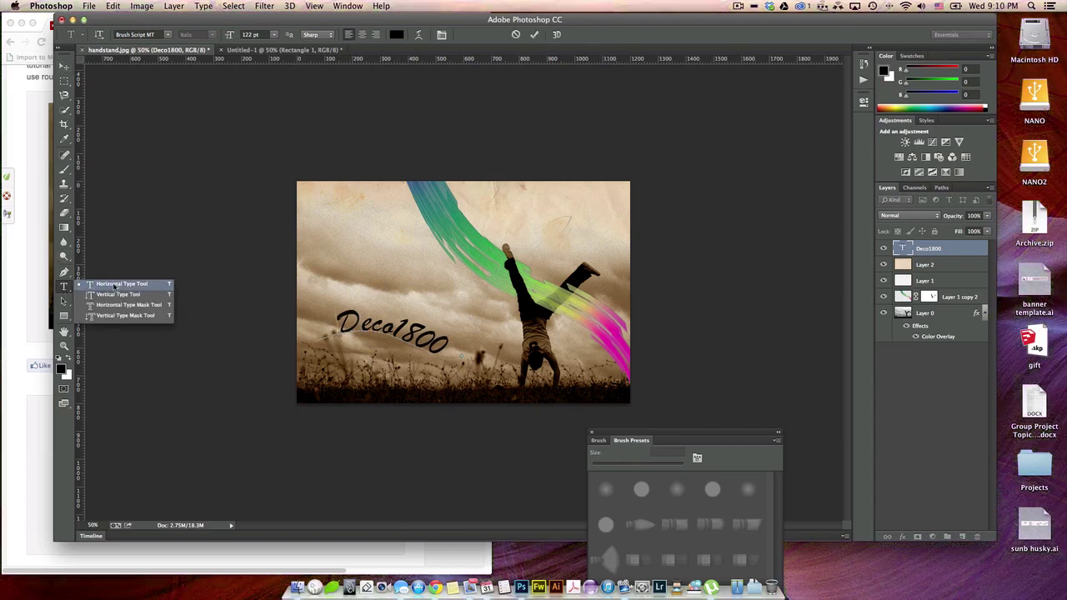
left_click(91, 285)
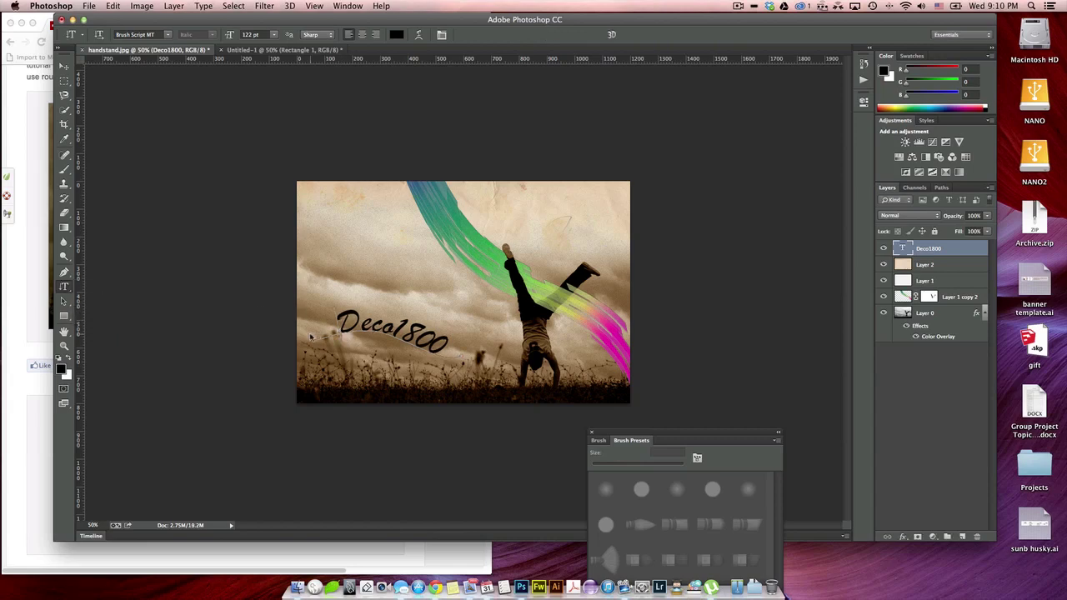
double_click(354, 328)
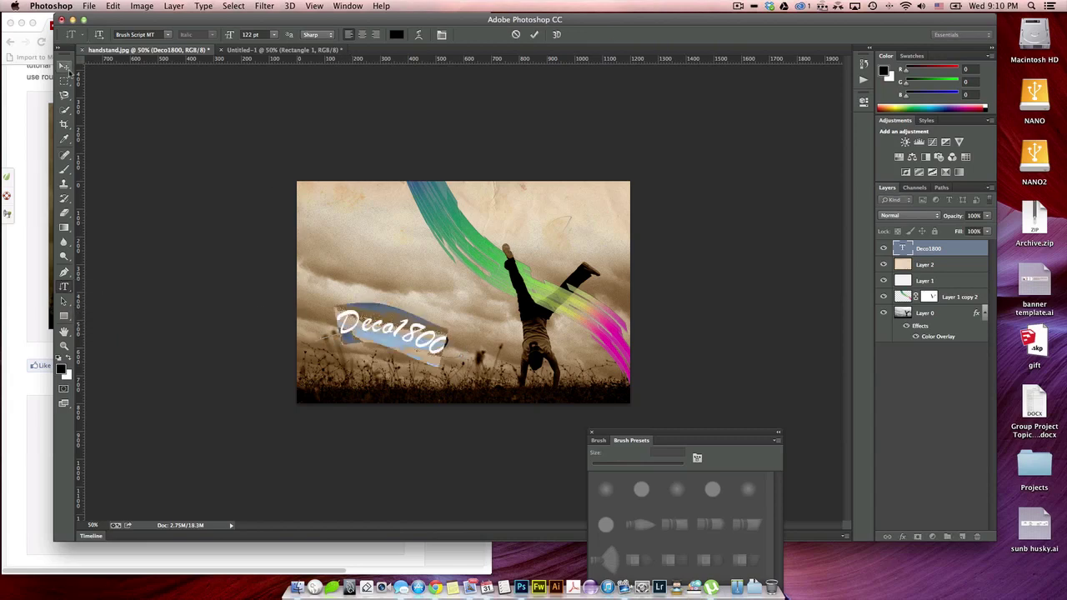
left_click(64, 67)
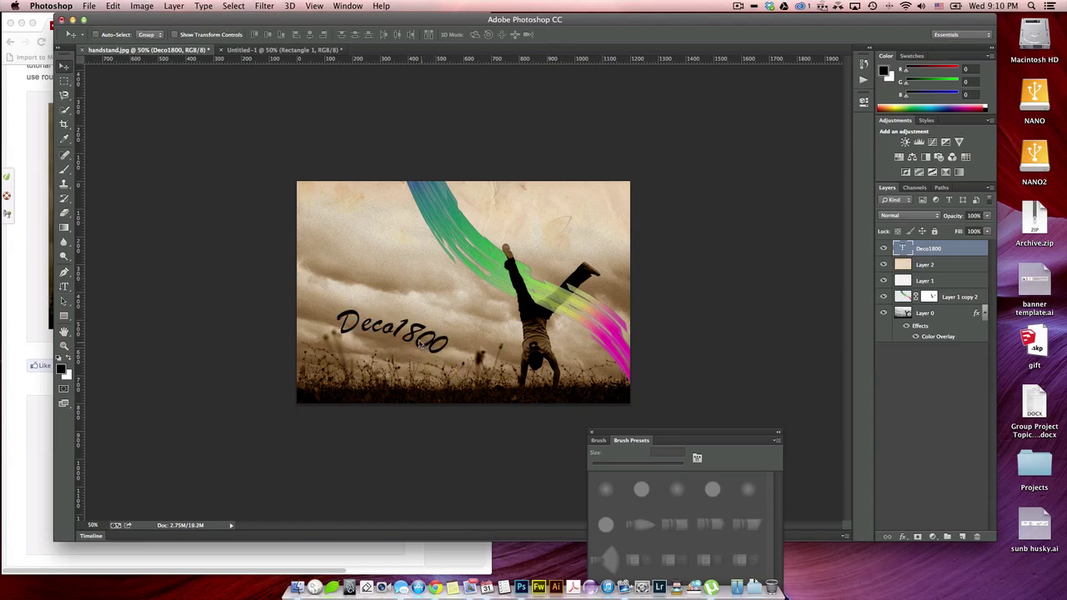
mouse_move(421, 344)
left_mouse_down()
mouse_move(415, 354)
mouse_move(423, 349)
left_mouse_up()
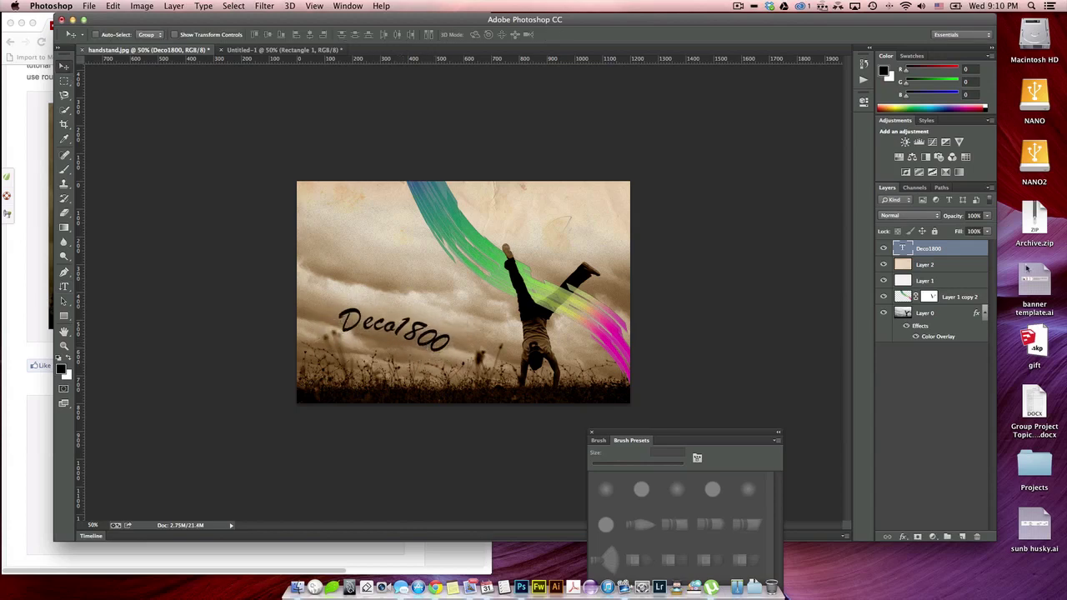
- Add a Gradient Overlay effect to the Deco1800 text layer and open its gradient for editing
double_click(970, 254)
left_click_drag(449, 280, 699, 85)
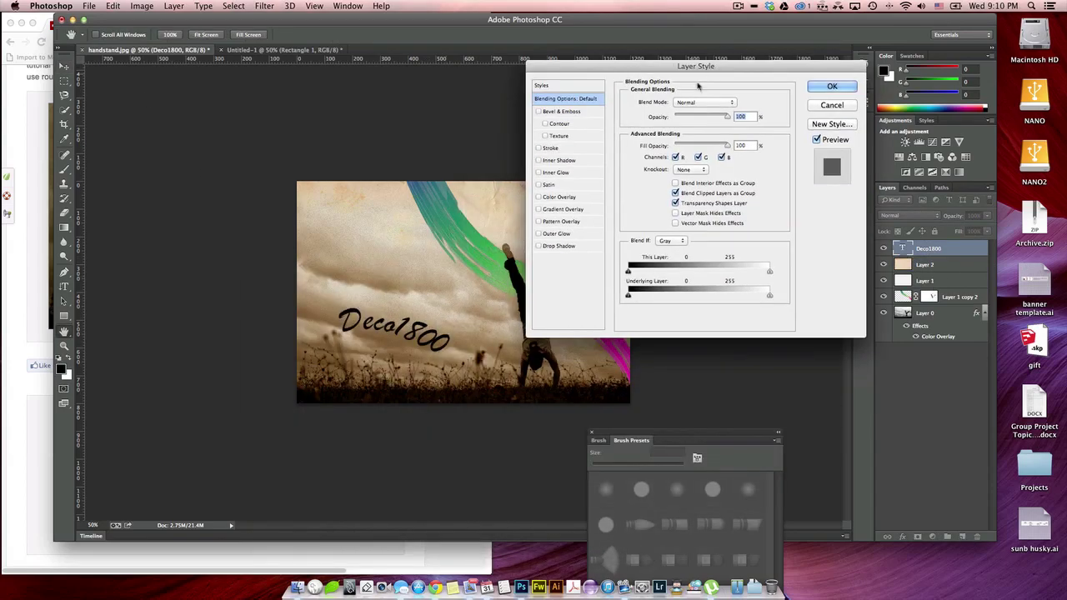
left_click(550, 210)
left_click(680, 131)
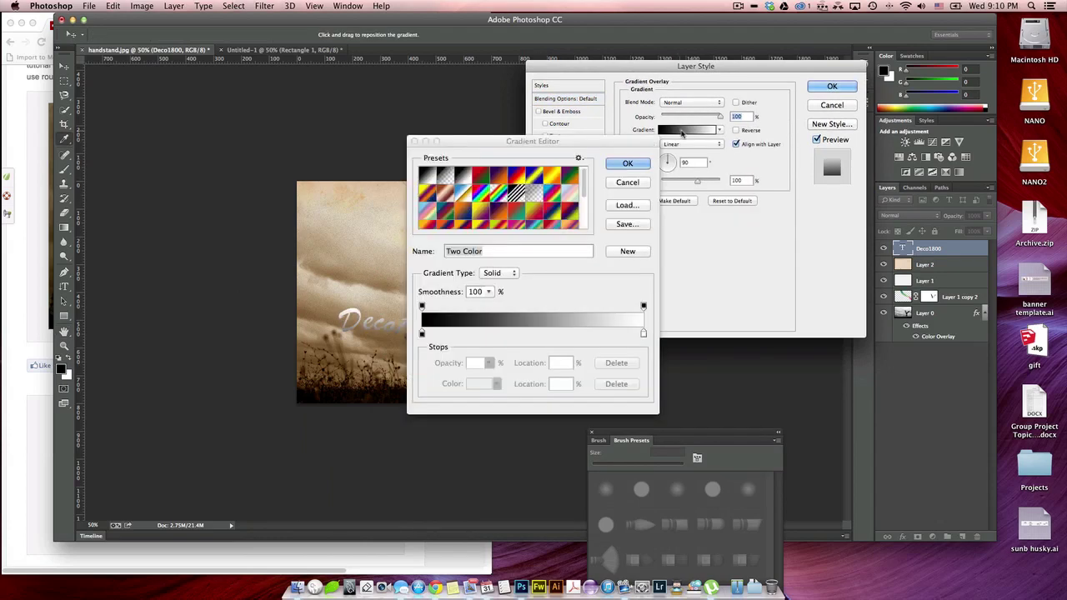
- Try the Blue-Violet, Yellow-Orange, the Transparent Rainbow and the Orange, Yellow gradient presets on the text, keeping the text in view
left_click(531, 209)
left_click(517, 214)
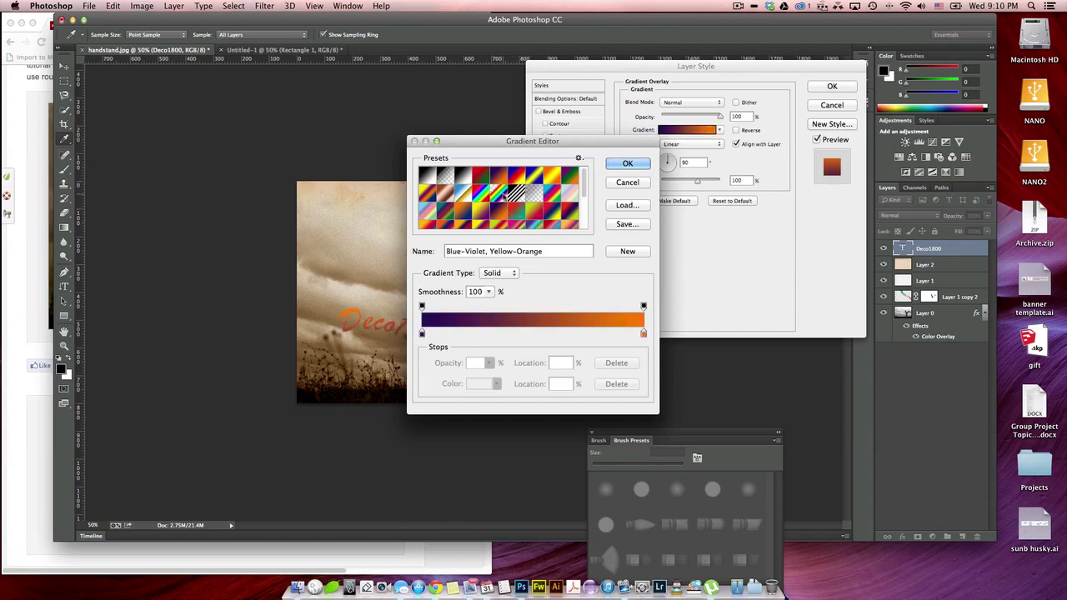
left_click(504, 195)
scroll(533, 214, "down", 2)
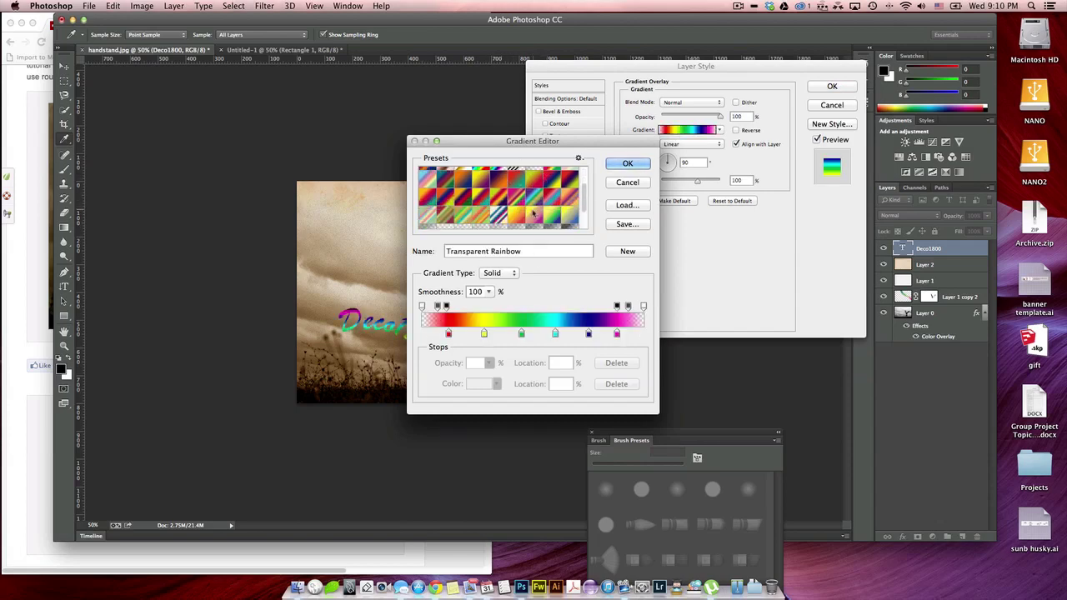
left_click(532, 214)
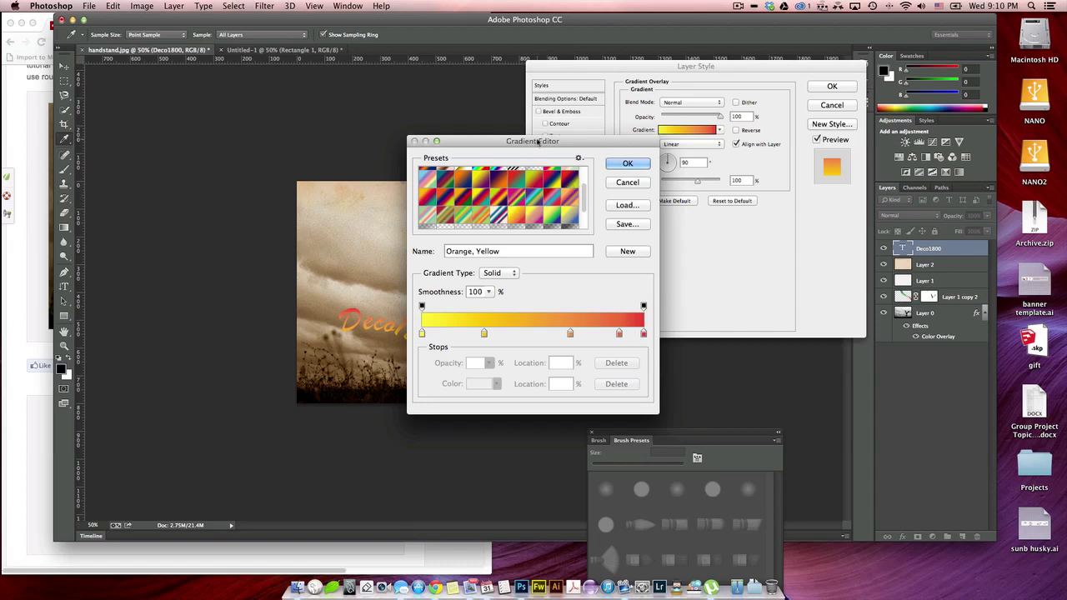
left_click_drag(538, 144, 657, 173)
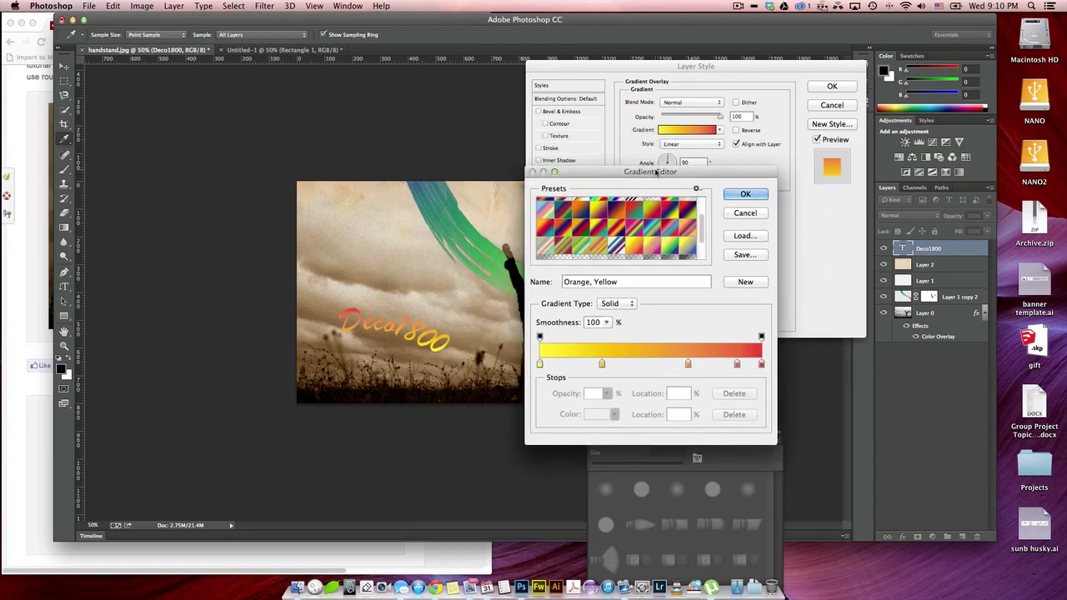
- Apply the Green, Yellow gradient preset to the text's overlay and set the gradient scale to 83%
left_click(667, 248)
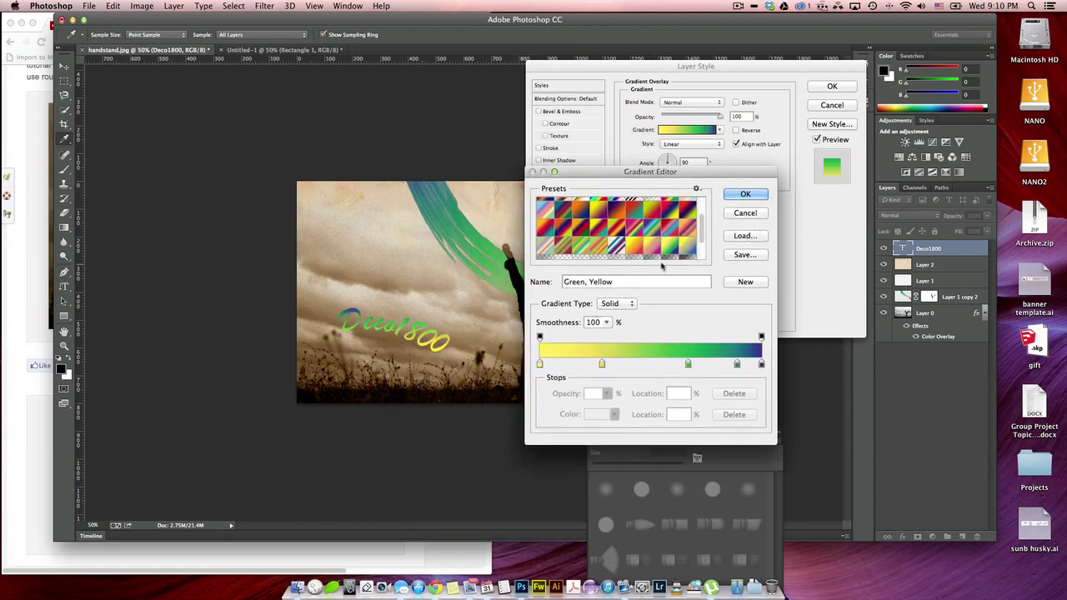
left_click(667, 256)
left_click(667, 248)
left_click(743, 193)
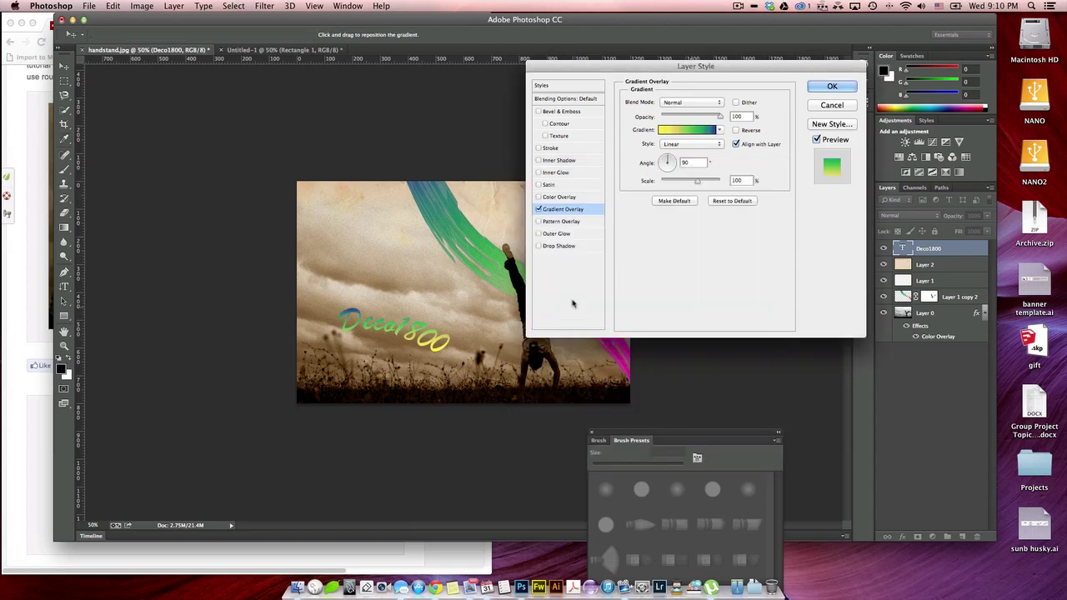
mouse_move(697, 181)
left_mouse_down()
mouse_move(661, 183)
mouse_move(690, 185)
left_mouse_up()
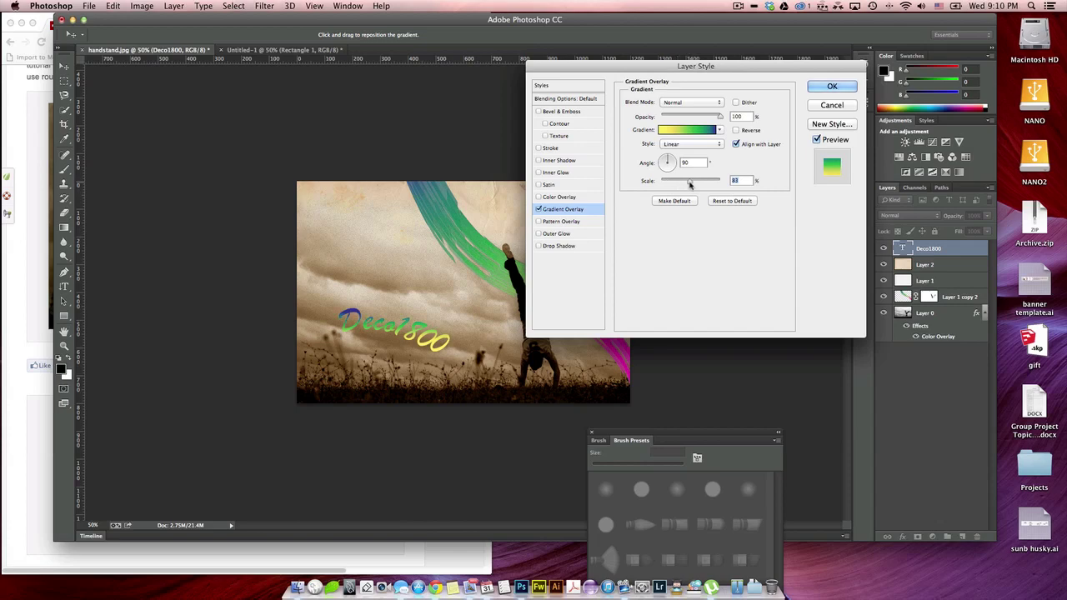
- Add a Drop Shadow with its default settings to the Deco1800 text and apply the layer style
left_click(539, 198)
left_click(541, 197)
left_click(538, 247)
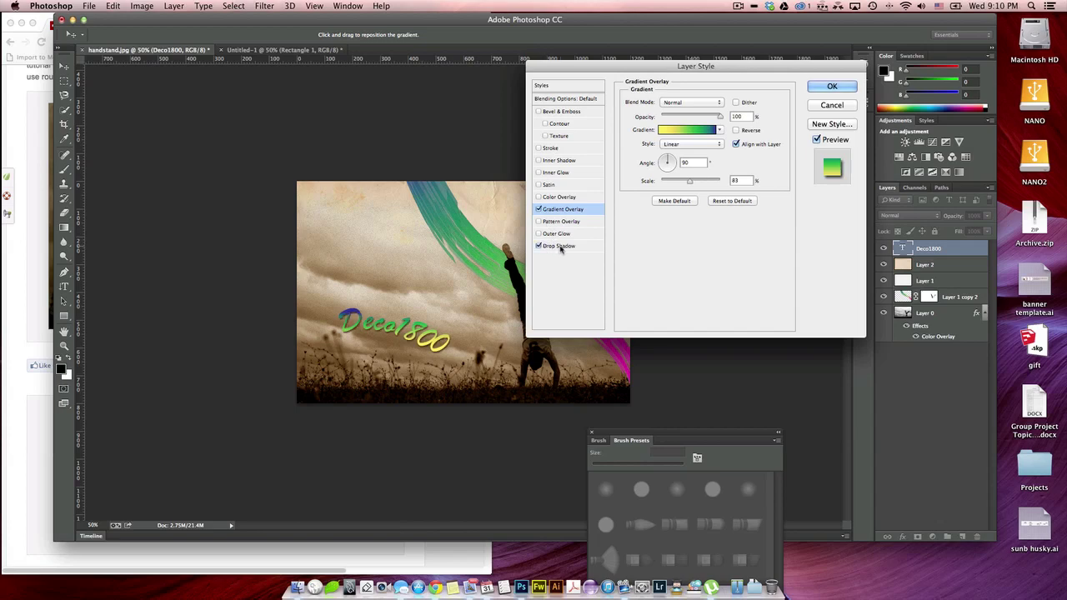
left_click(561, 247)
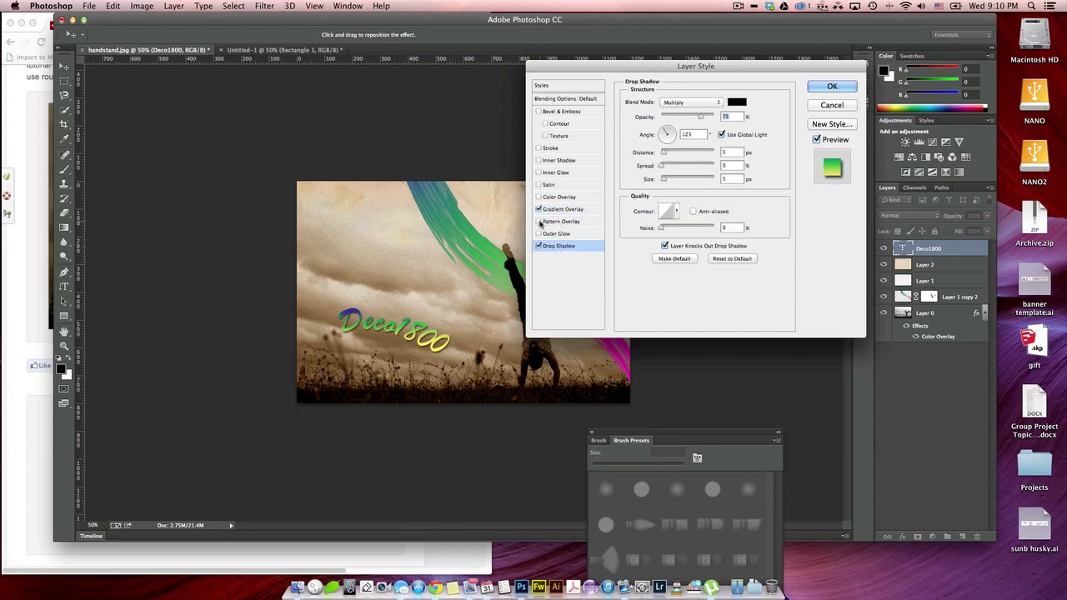
left_click(824, 89)
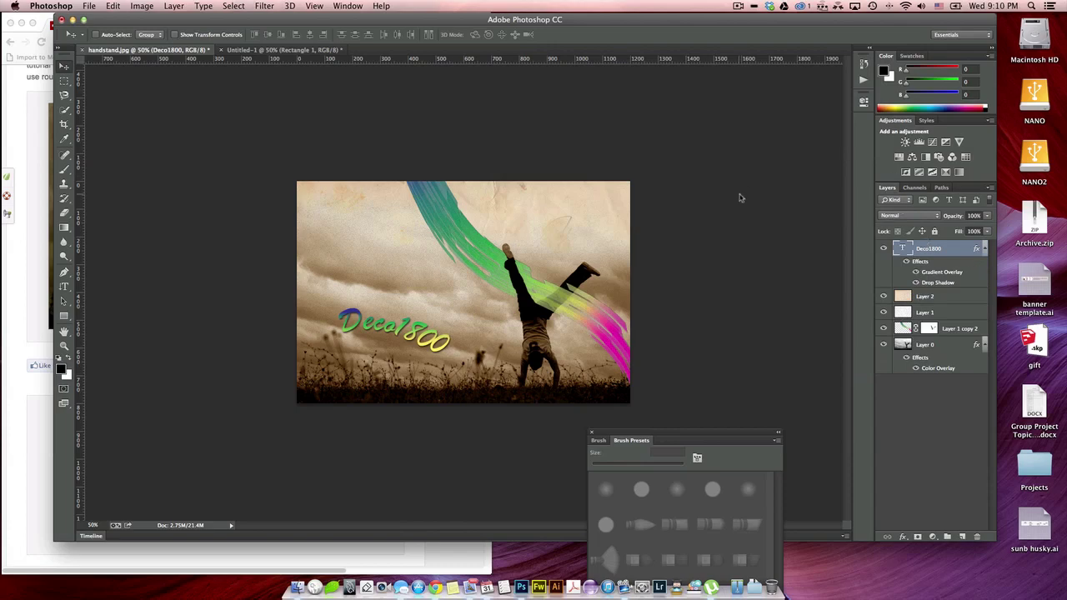
- Create a new empty layer with the default settings and place it directly beneath the Deco1800 text layer
key("super+shift+n")
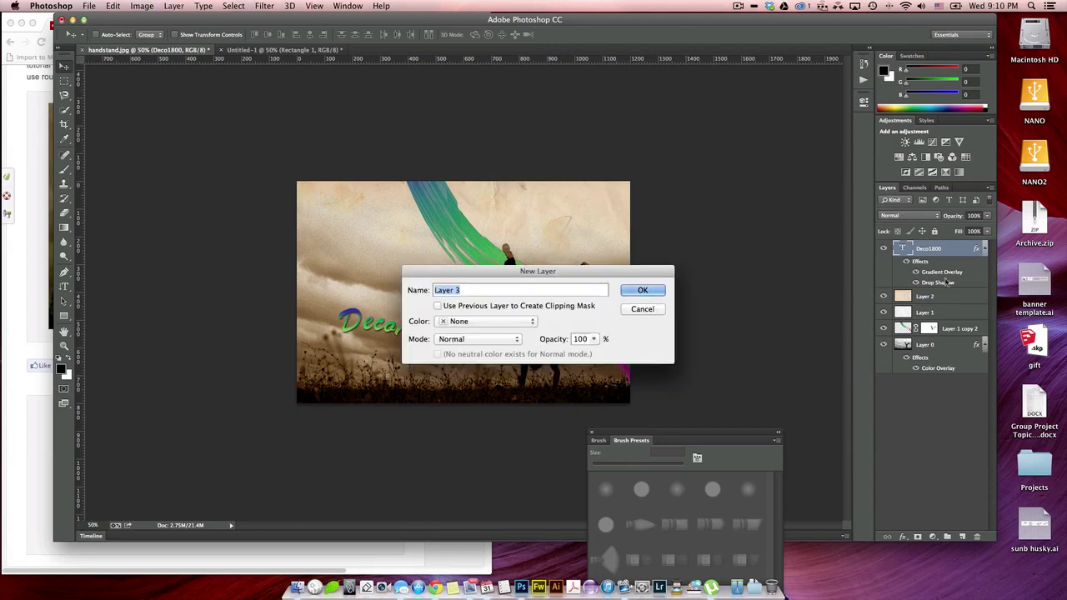
key("Return")
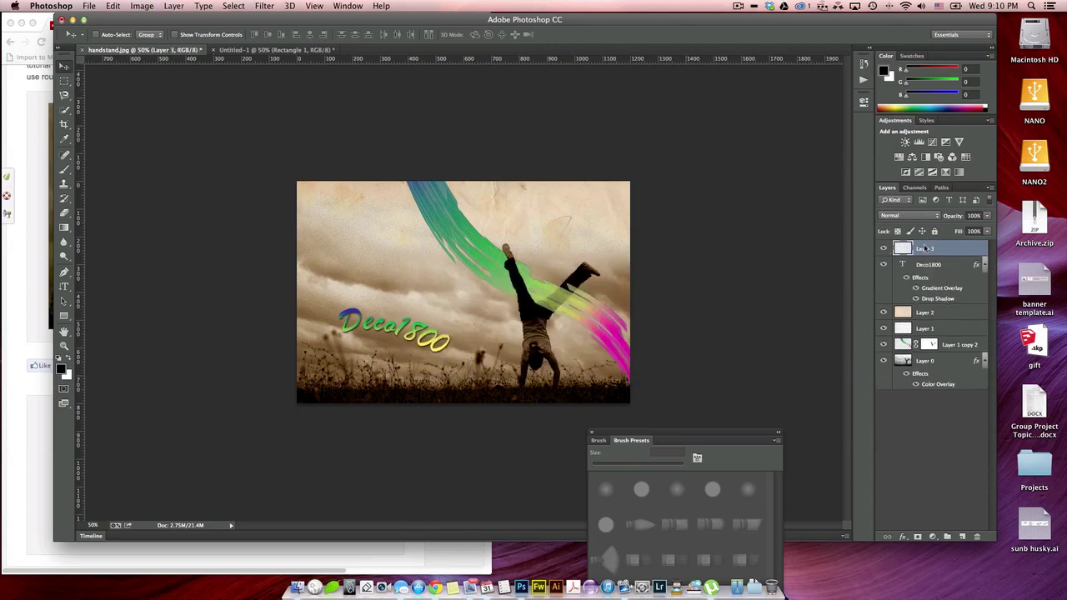
left_click_drag(927, 249, 927, 303)
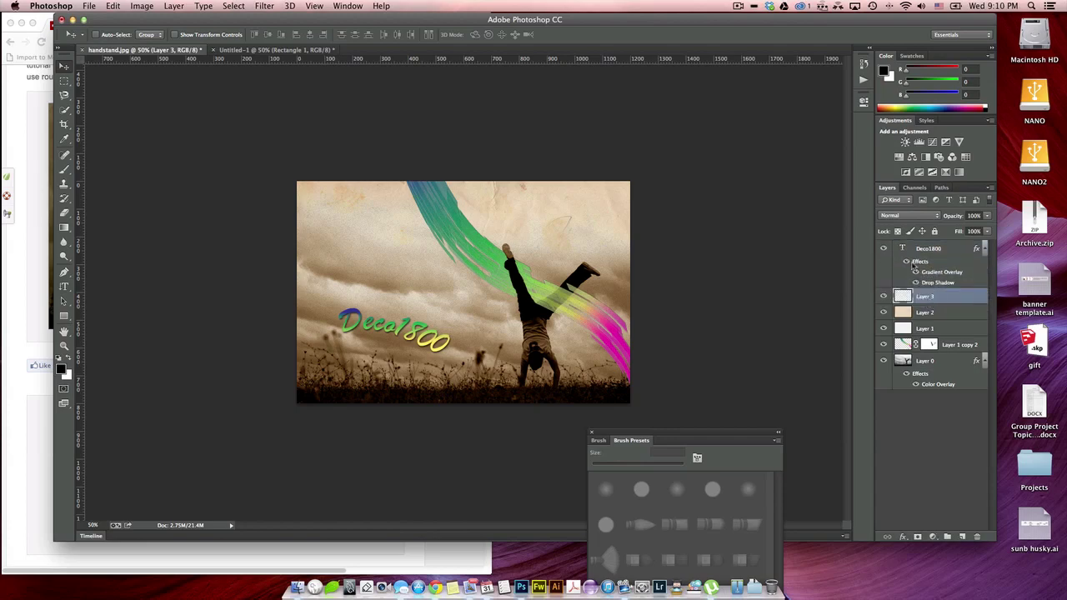
- Activate the Brush tool and append the Special Effect Brushes set to the current brush presets
left_click(65, 168)
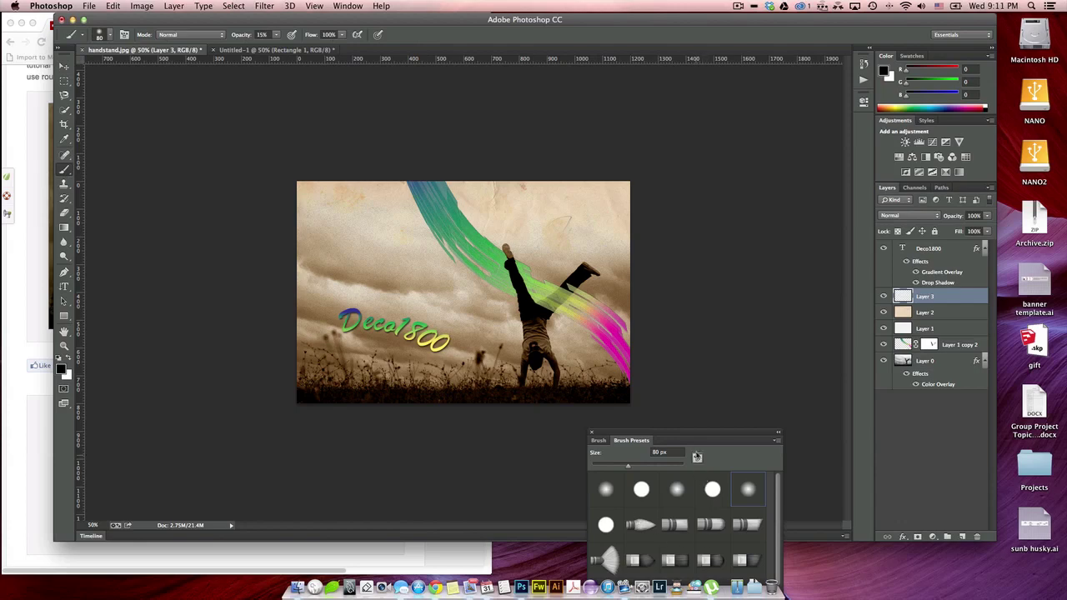
left_click_drag(694, 433, 721, 185)
scroll(771, 304, "down", 6)
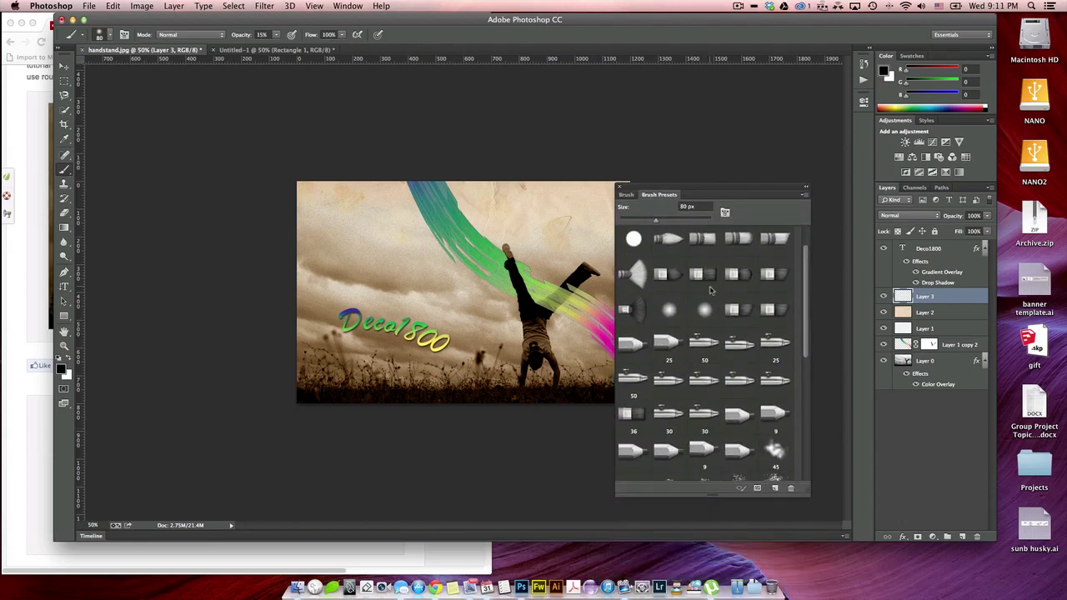
scroll(771, 304, "up", 3)
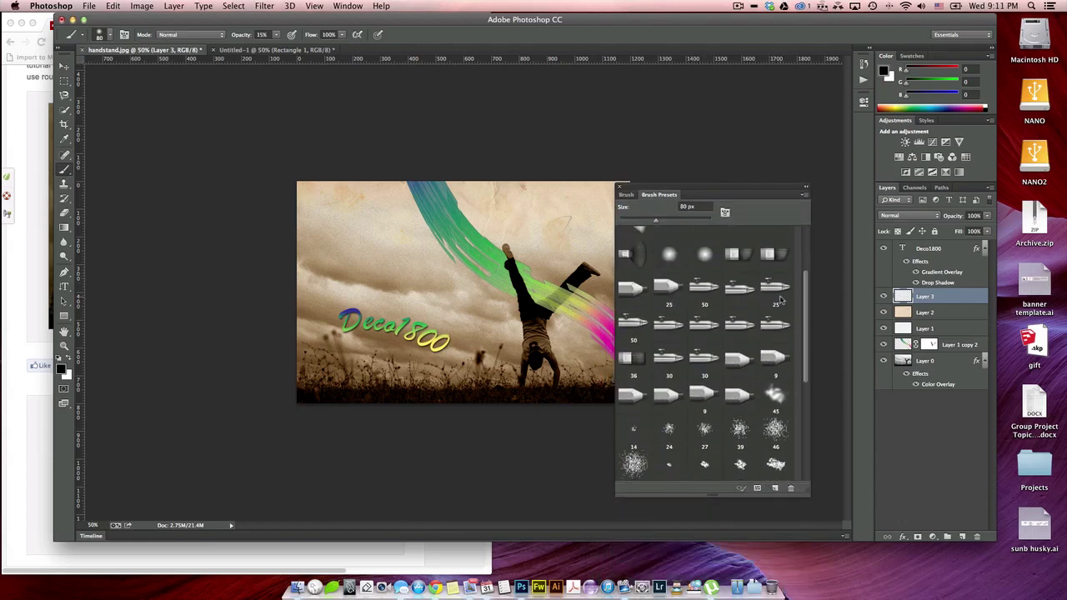
scroll(749, 313, "down", 5)
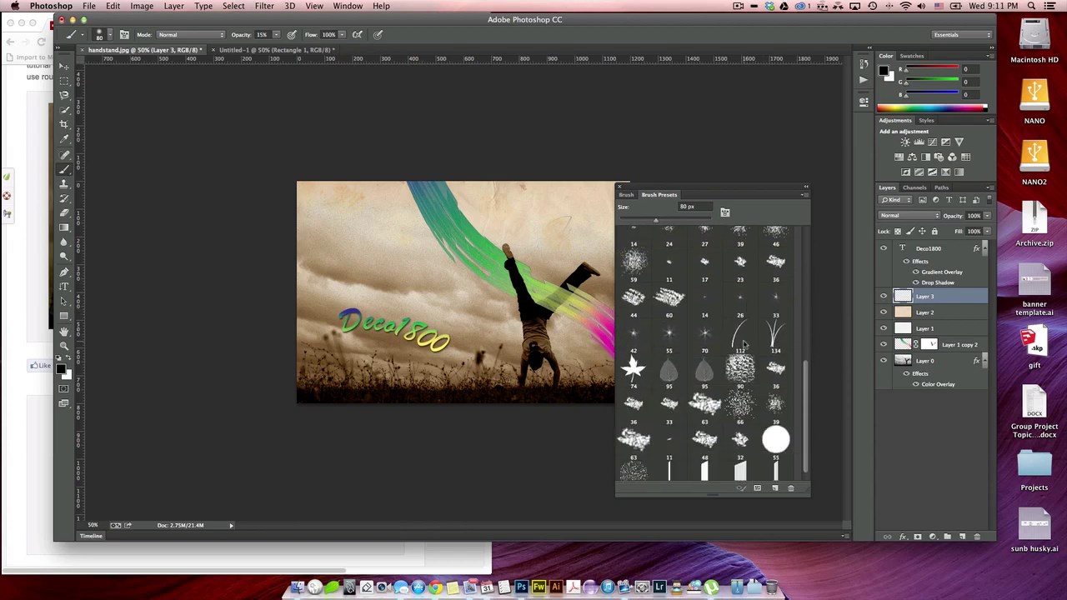
left_click(803, 195)
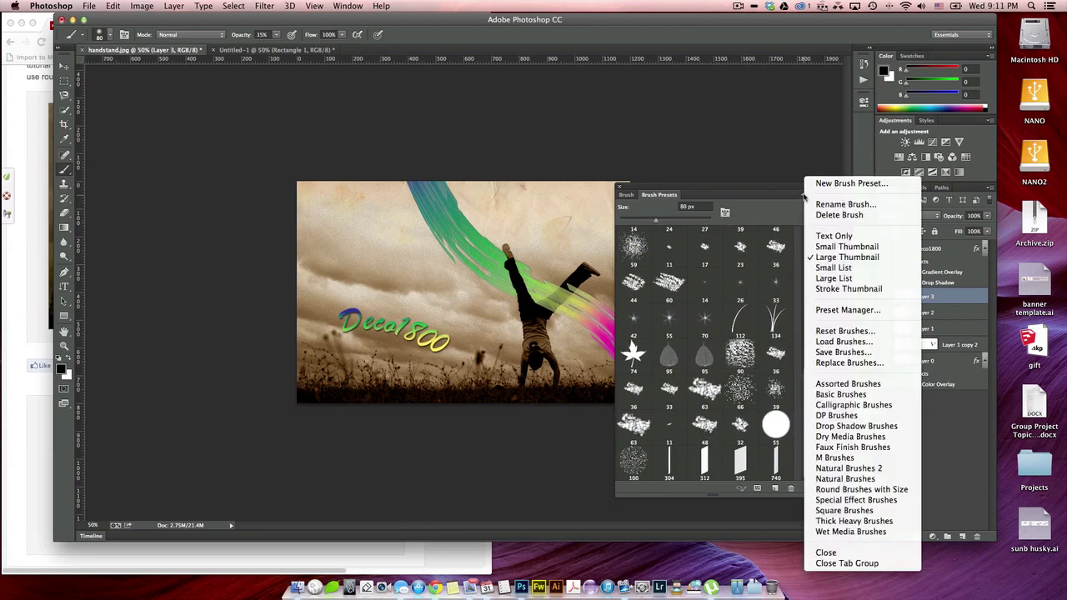
left_click(842, 503)
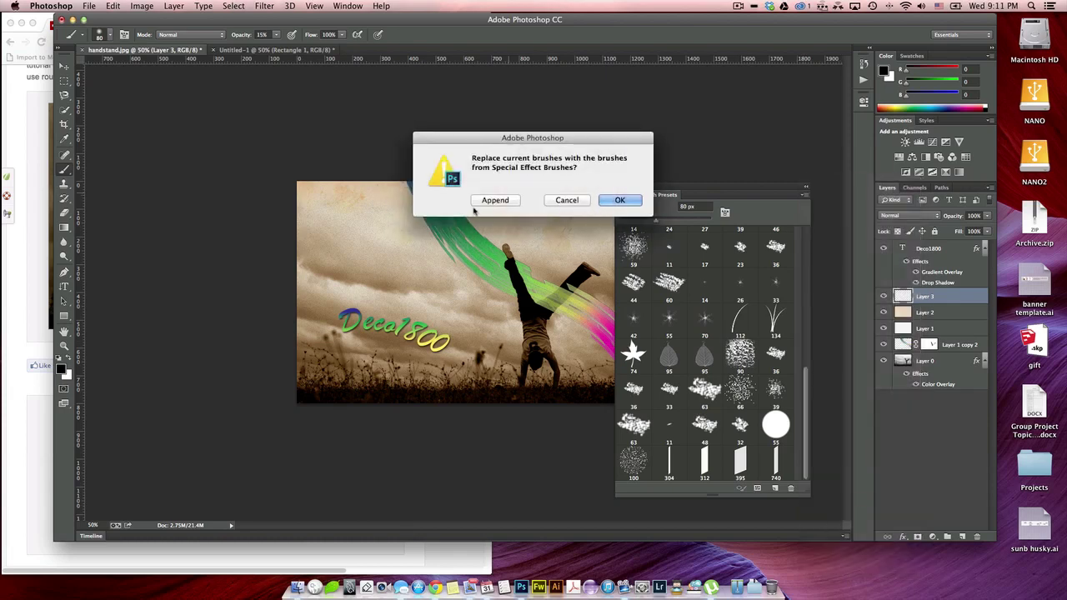
left_click(500, 201)
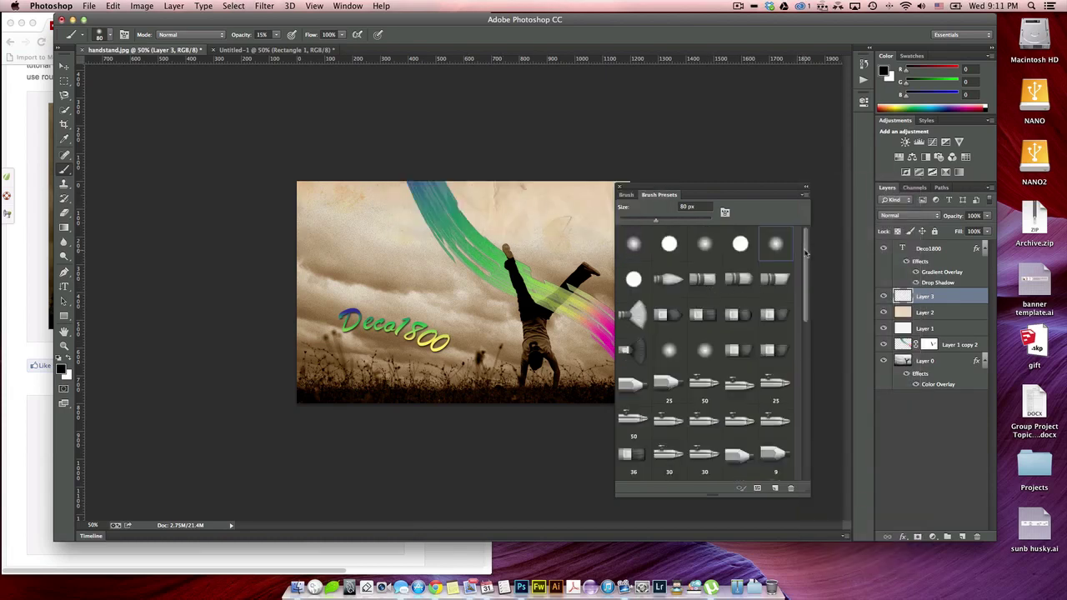
- Paint faintly over the sky on Layer 3 with the 48 px rose brush, and switch the foreground color to white
left_click_drag(804, 254, 788, 428)
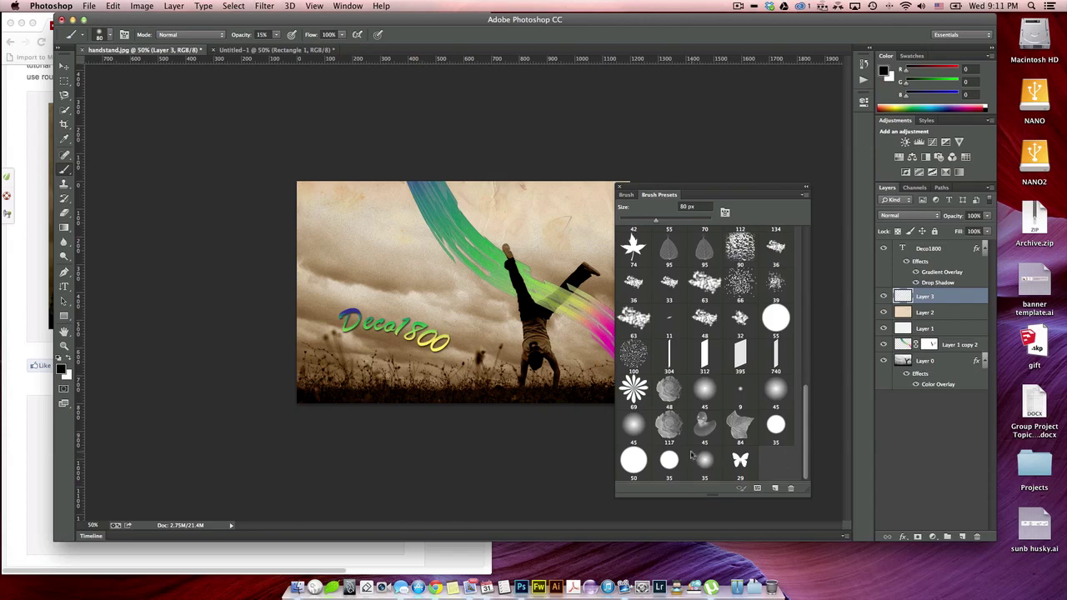
left_click(669, 394)
left_click(934, 285)
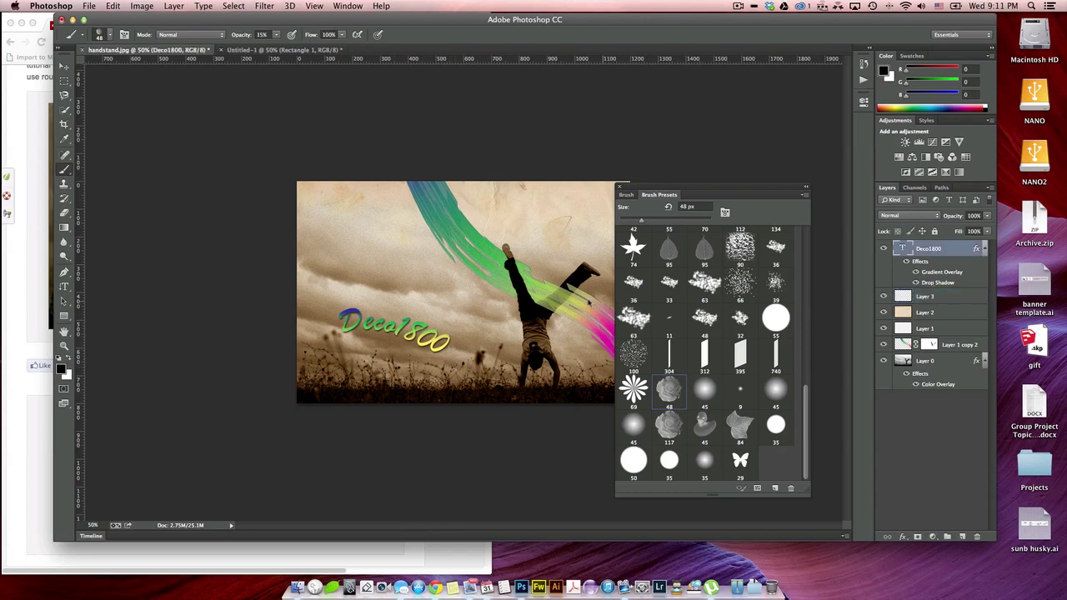
left_click(952, 297)
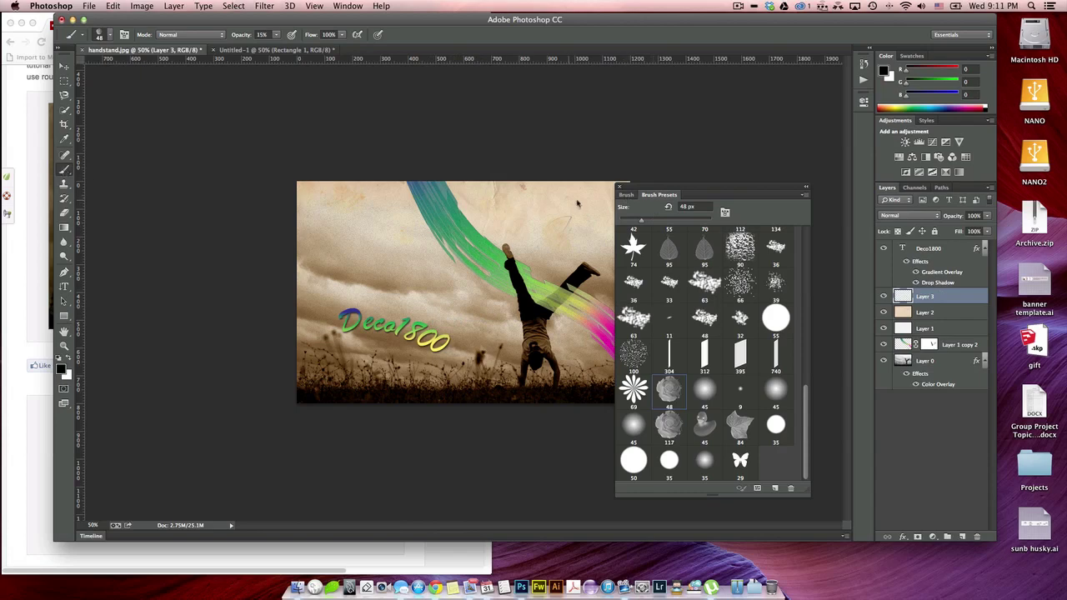
left_click(626, 195)
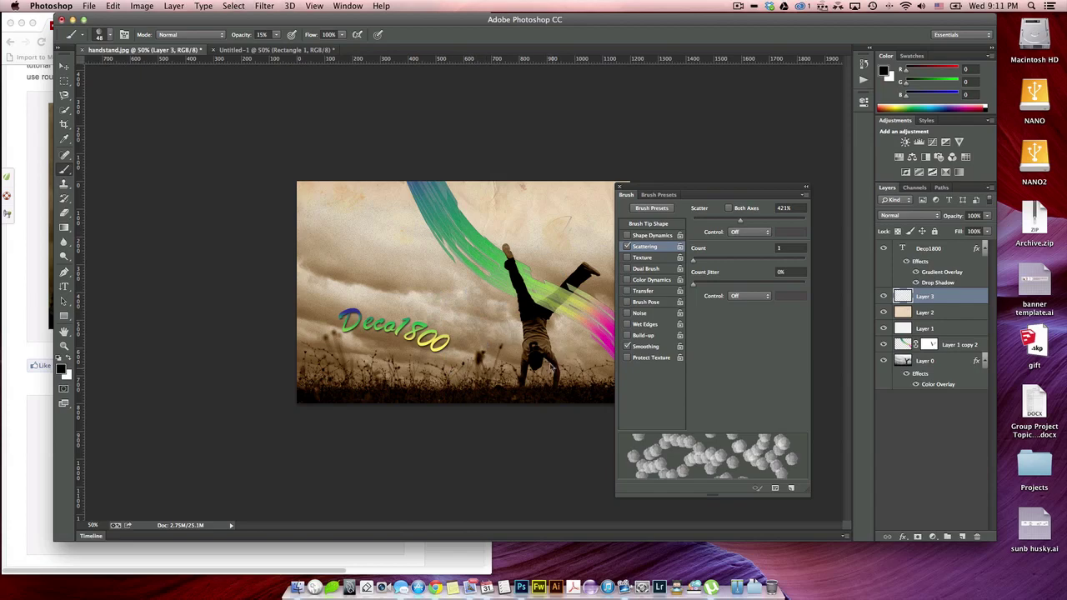
left_click_drag(375, 250, 334, 192)
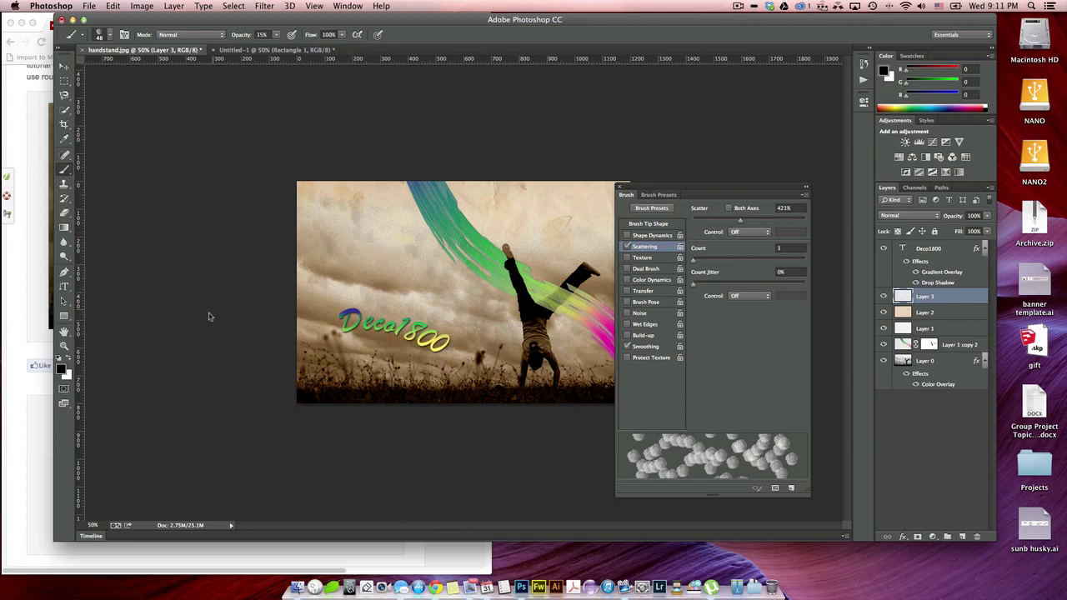
left_click(69, 364)
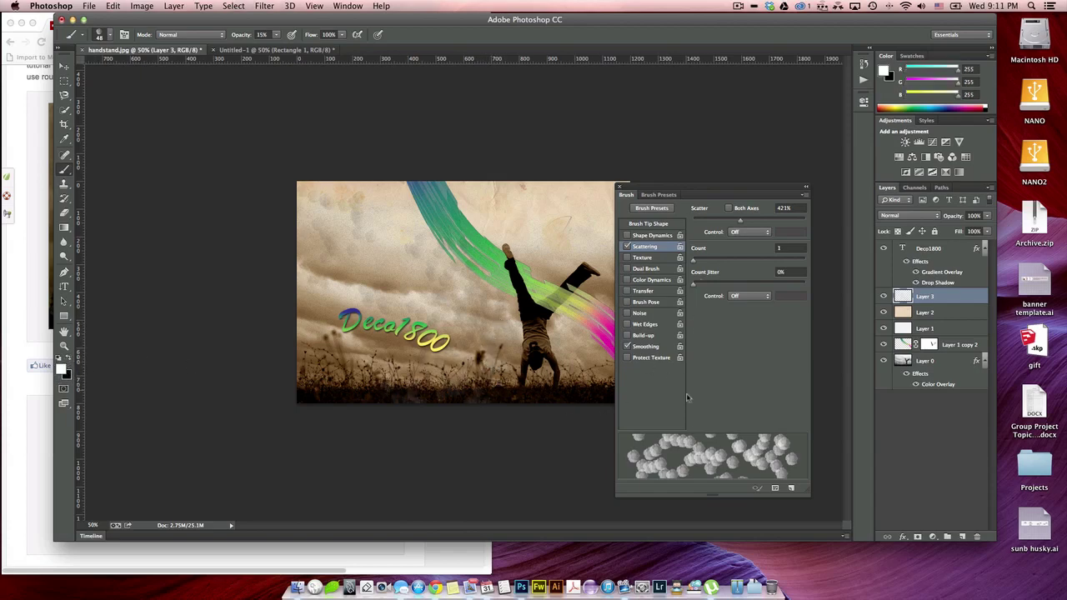
- Try the 45 px soft round brush and the 70 px star brush, enlarging the star to 300 px
left_click(672, 197)
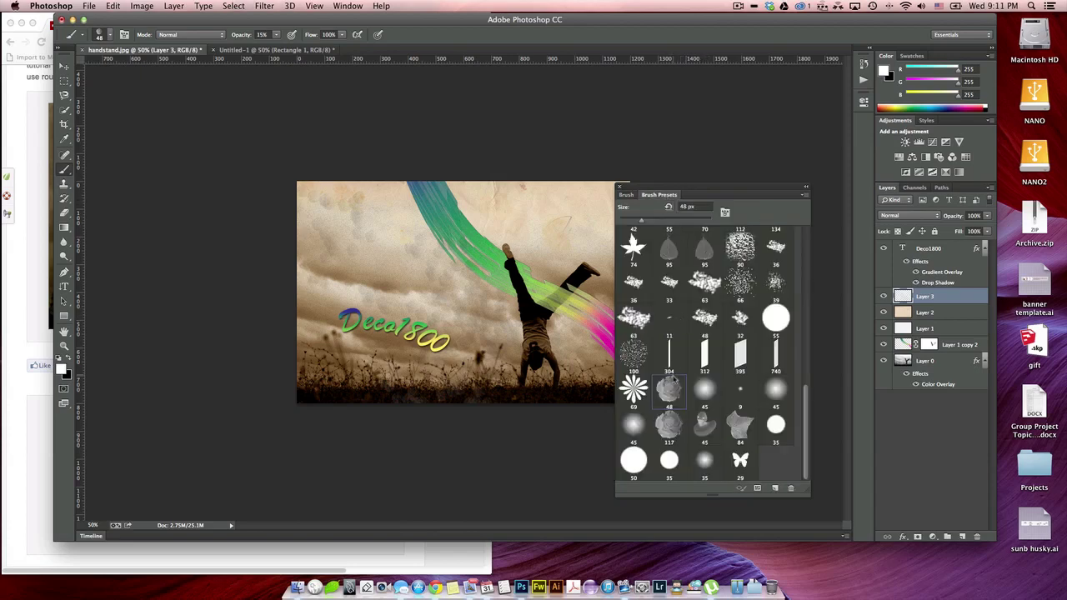
left_click(705, 388)
scroll(690, 265, "up", 2)
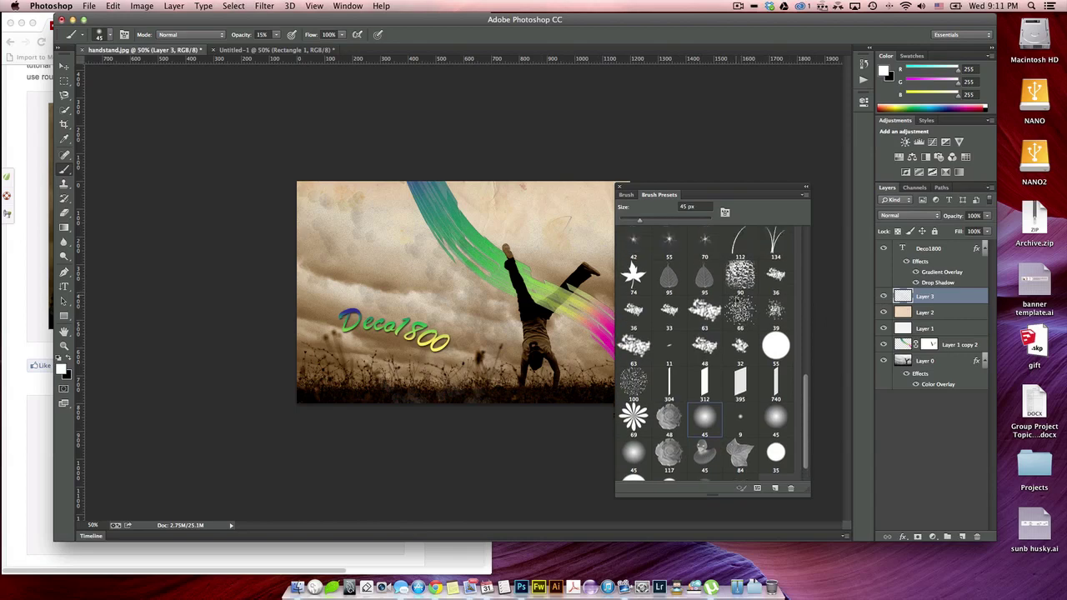
left_click(690, 264)
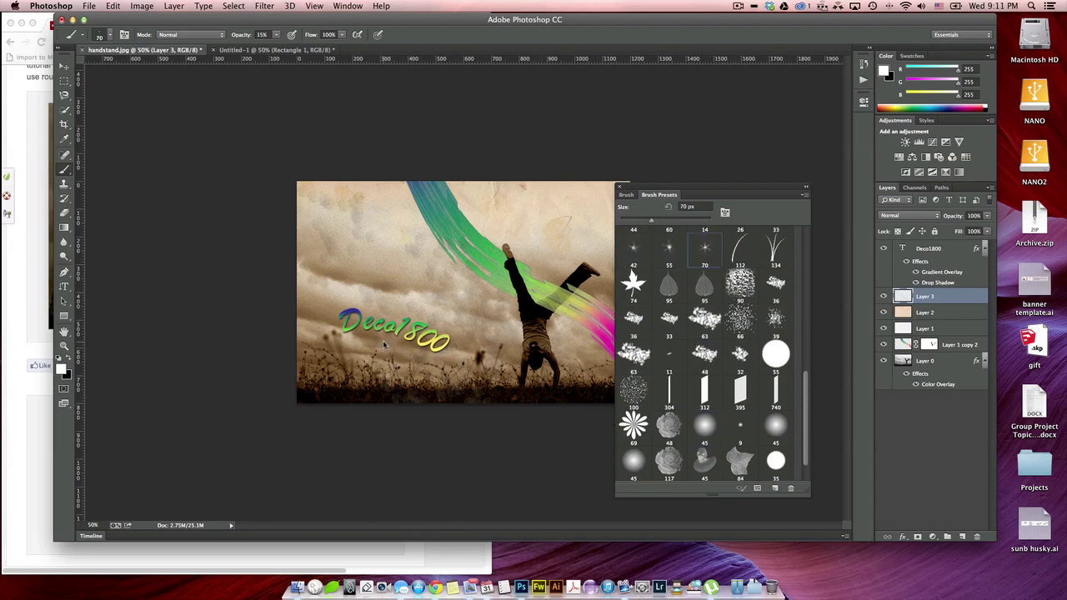
key("bracketright")
key("bracketright")
key("bracketright")
key("bracketright")
key("bracketright")
- Paint white maple leaves across the dark grass on Layer 3 with the 74 px leaf brush
scroll(709, 350, "up", 1)
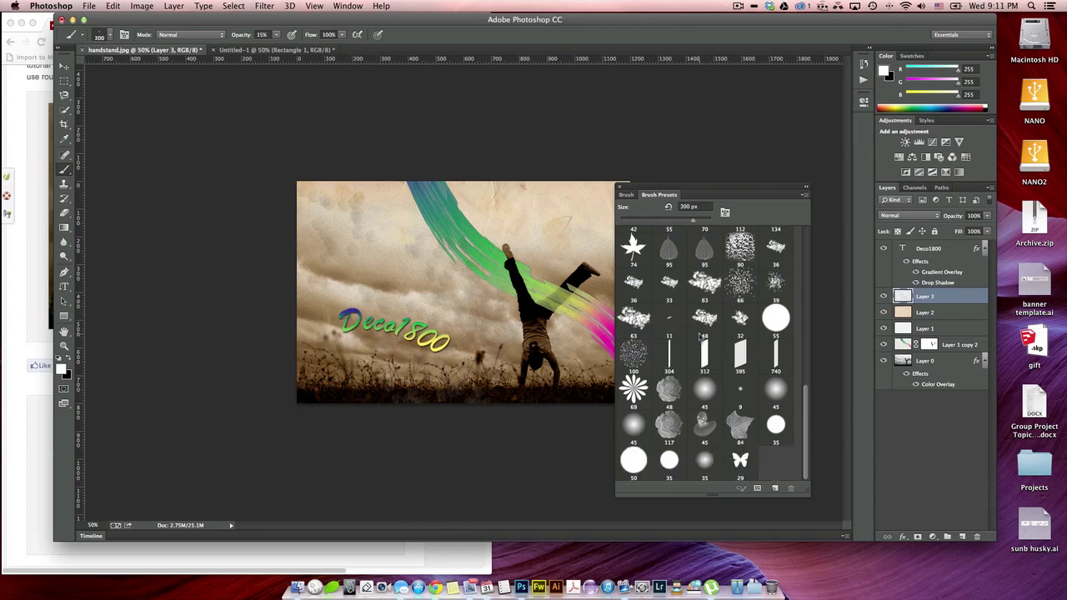
left_click(641, 319)
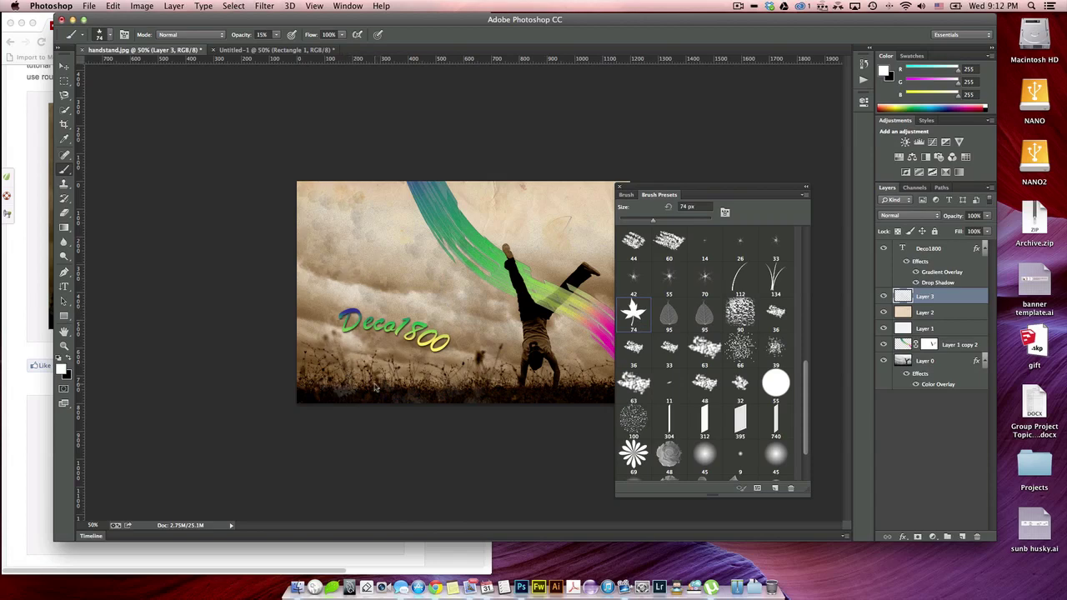
mouse_move(374, 387)
left_mouse_down()
mouse_move(398, 364)
mouse_move(369, 351)
mouse_move(412, 362)
mouse_move(418, 380)
mouse_move(377, 390)
mouse_move(309, 382)
mouse_move(301, 350)
mouse_move(410, 402)
left_mouse_up()
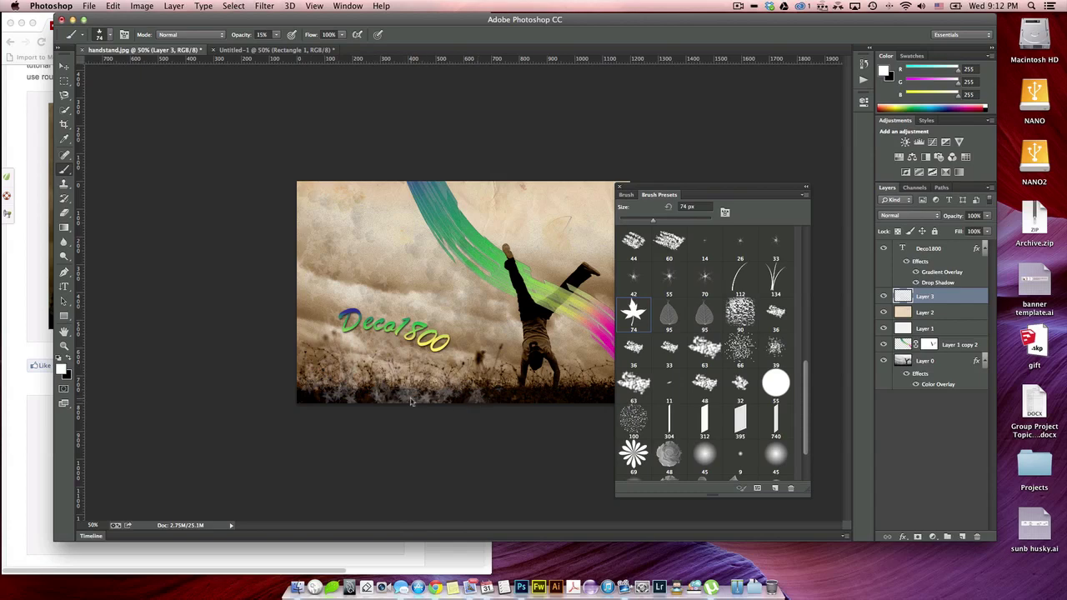
- Hide the Deco1800 text layer and show it again to check the artwork without the text
left_click(940, 250)
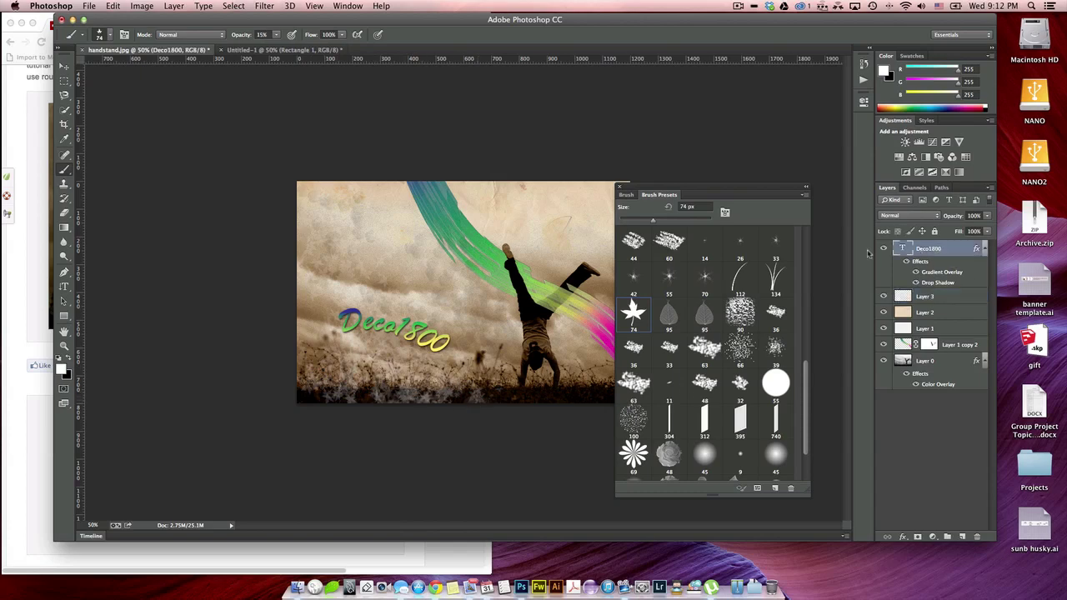
left_click(884, 248)
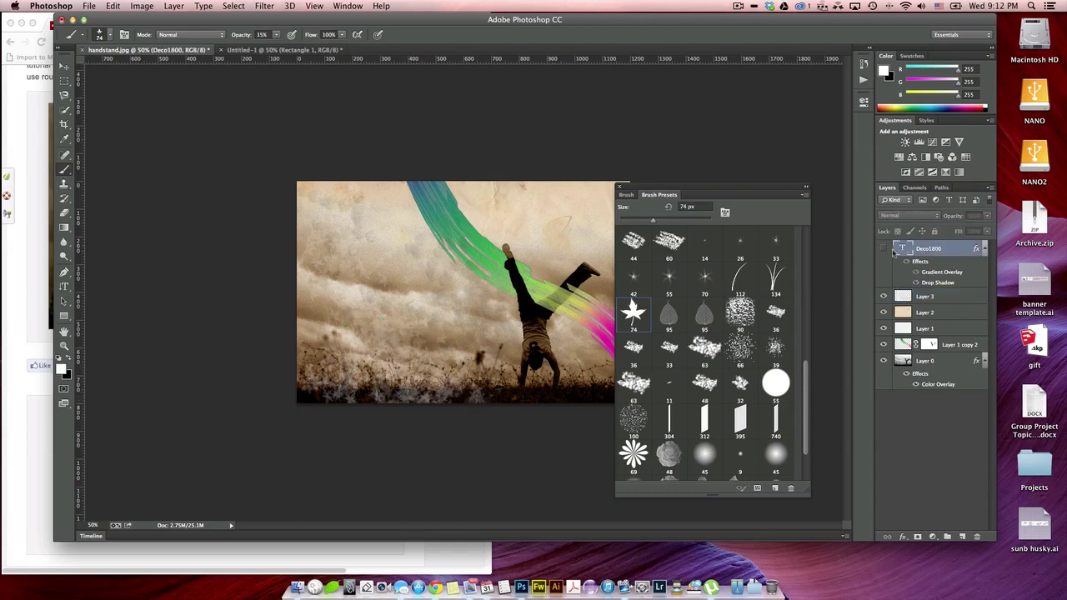
left_click(884, 248)
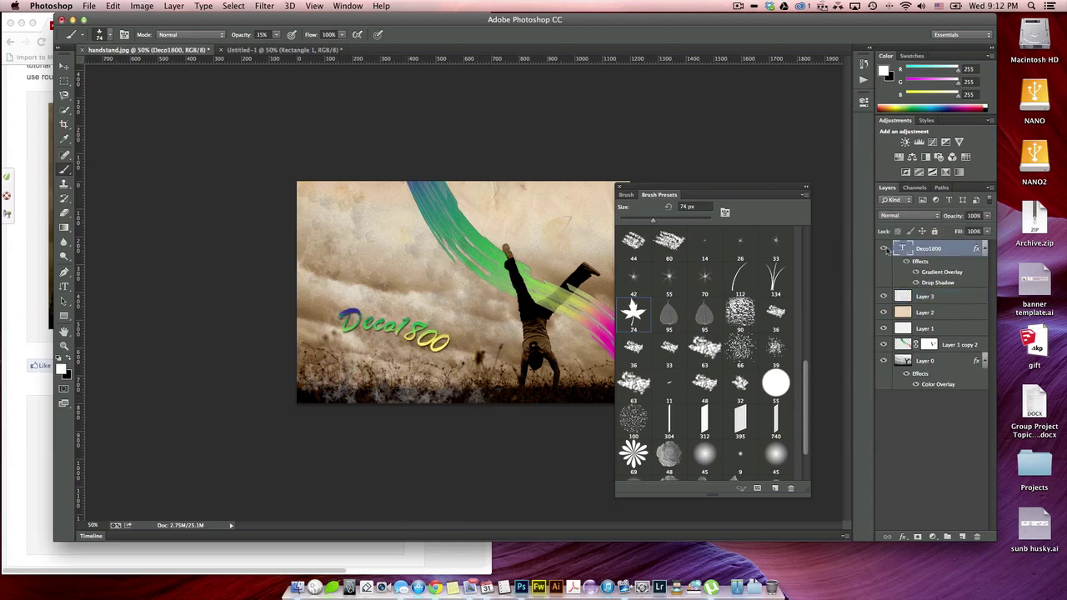
- Switch to Chrome to view the finished image in the tutorial's conclusion, and return to Photoshop
left_click(50, 250)
scroll(101, 297, "down", 3)
scroll(203, 291, "up", 6)
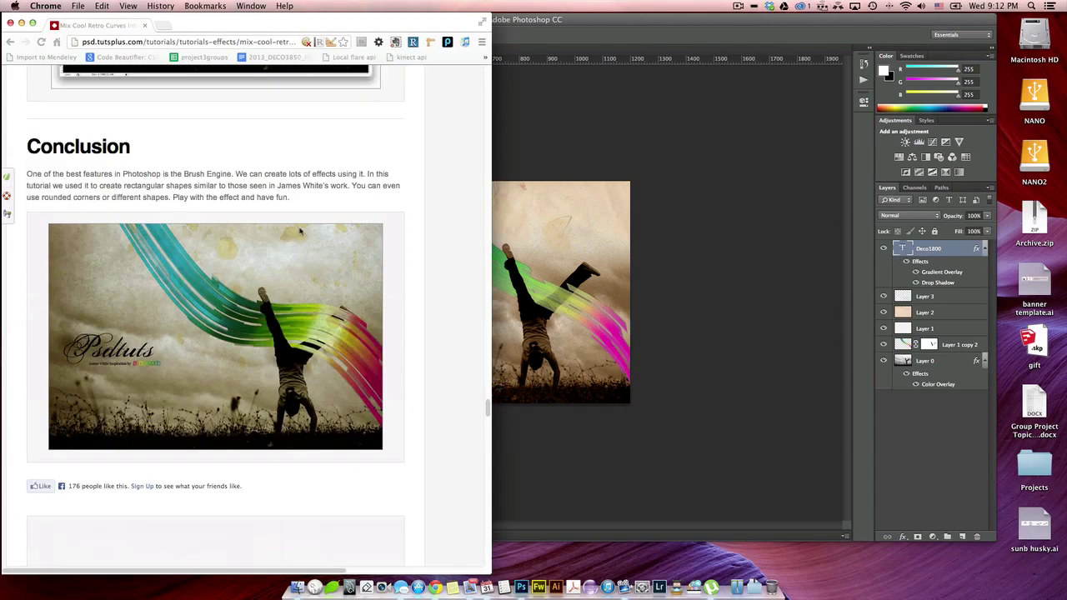
left_click(562, 144)
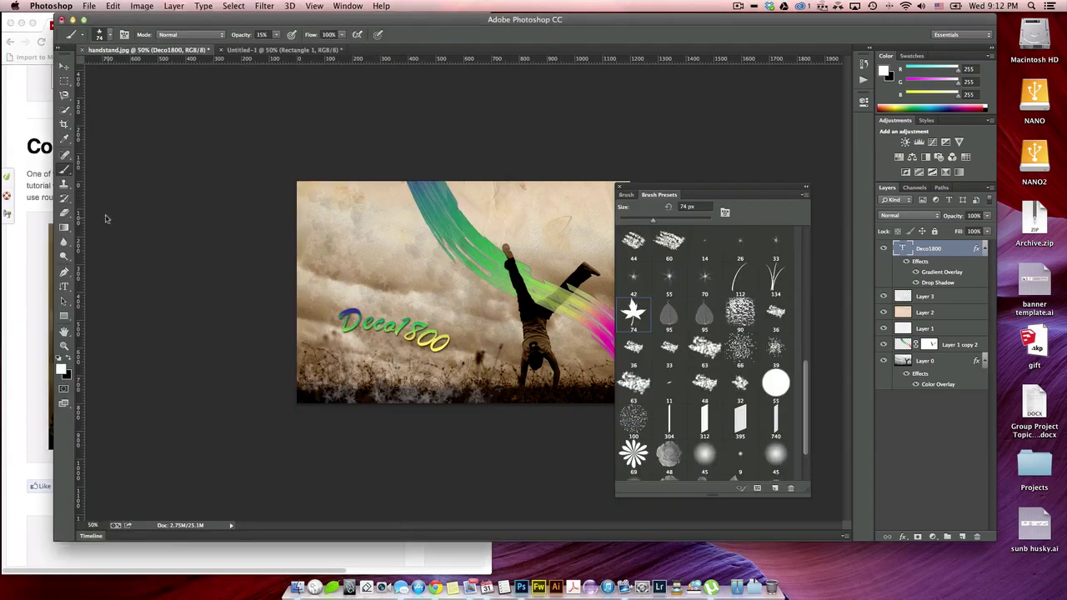
- Narrow the Photoshop window beside the tutorial page, dock the brush presets, and reduce their width so the whole artwork fits
left_click_drag(54, 218, 314, 225)
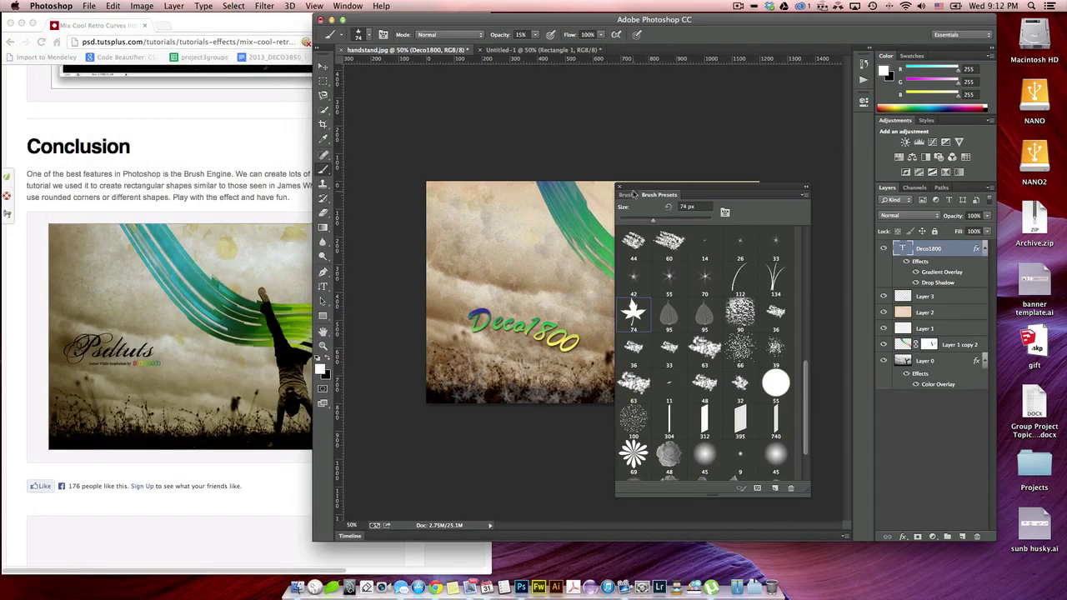
left_click_drag(634, 189, 868, 183)
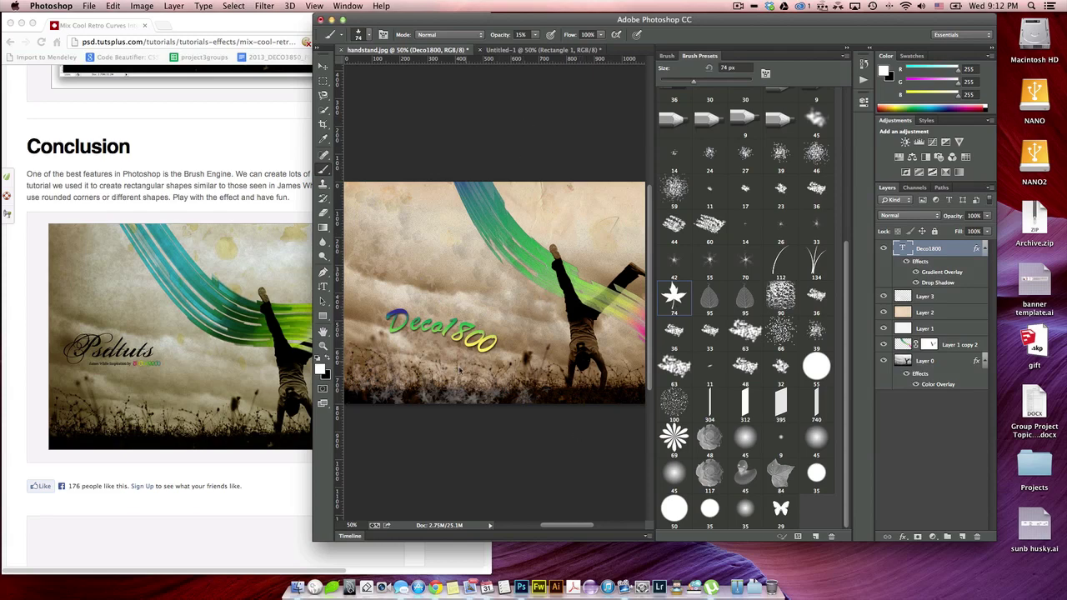
scroll(512, 305, "right", 3)
scroll(511, 305, "down", 1)
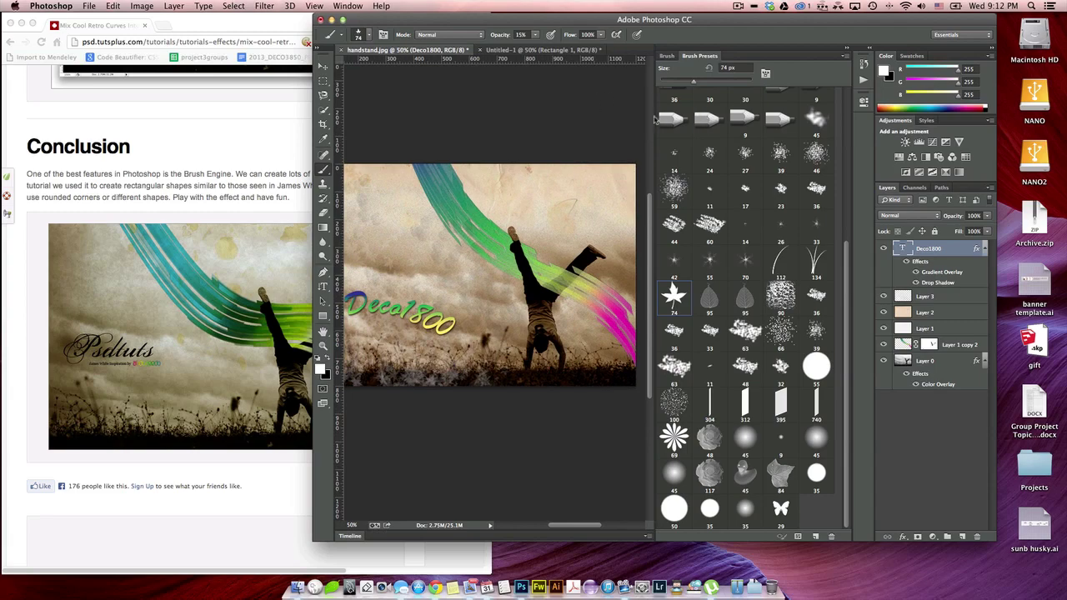
left_click_drag(655, 119, 783, 123)
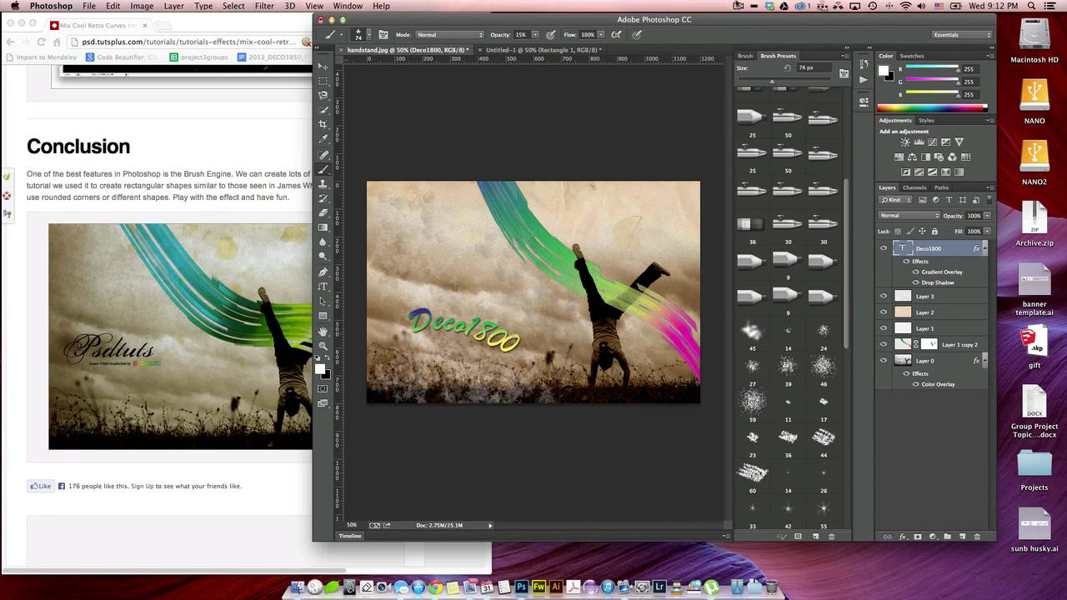
left_click(738, 6)
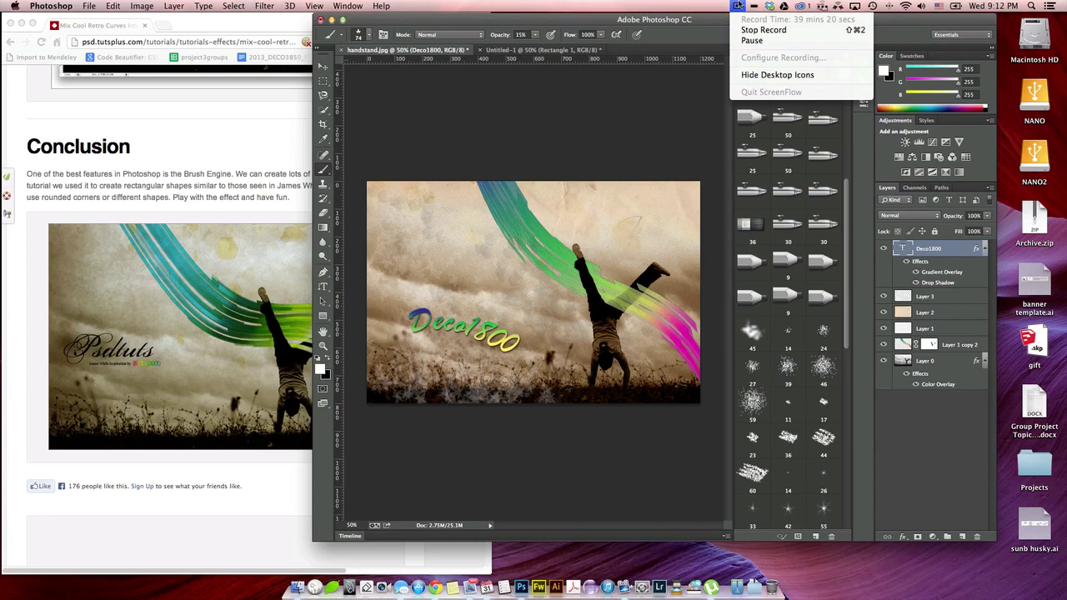